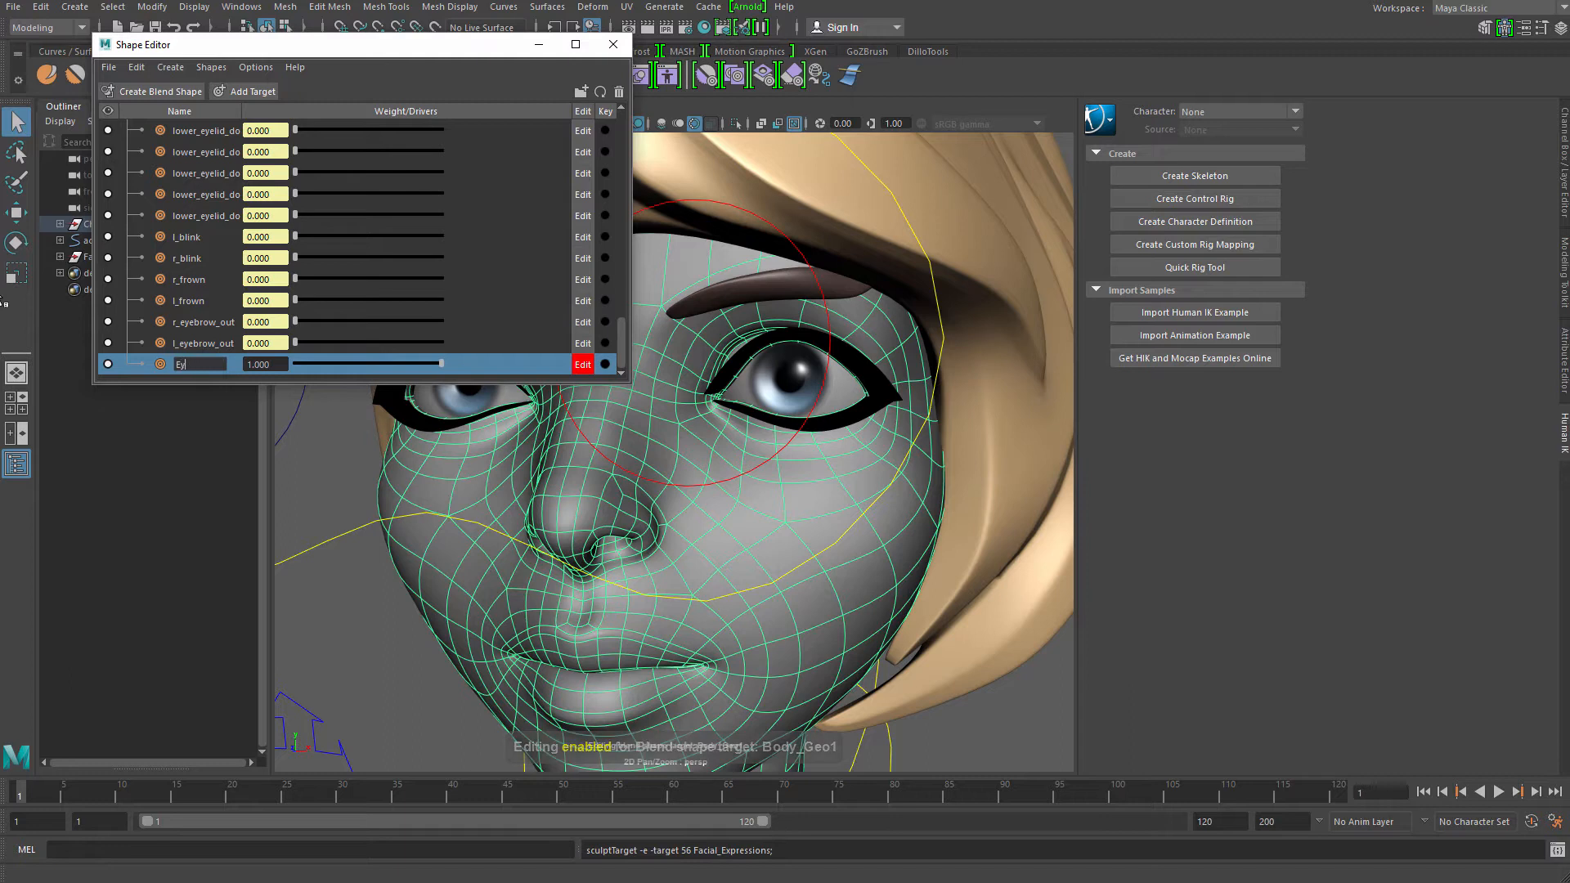
Name the new blend shape target l_eye_up, then enlarge the Shape Editor and move it clear of the face
key(BackSpace)
key(BackSpace)
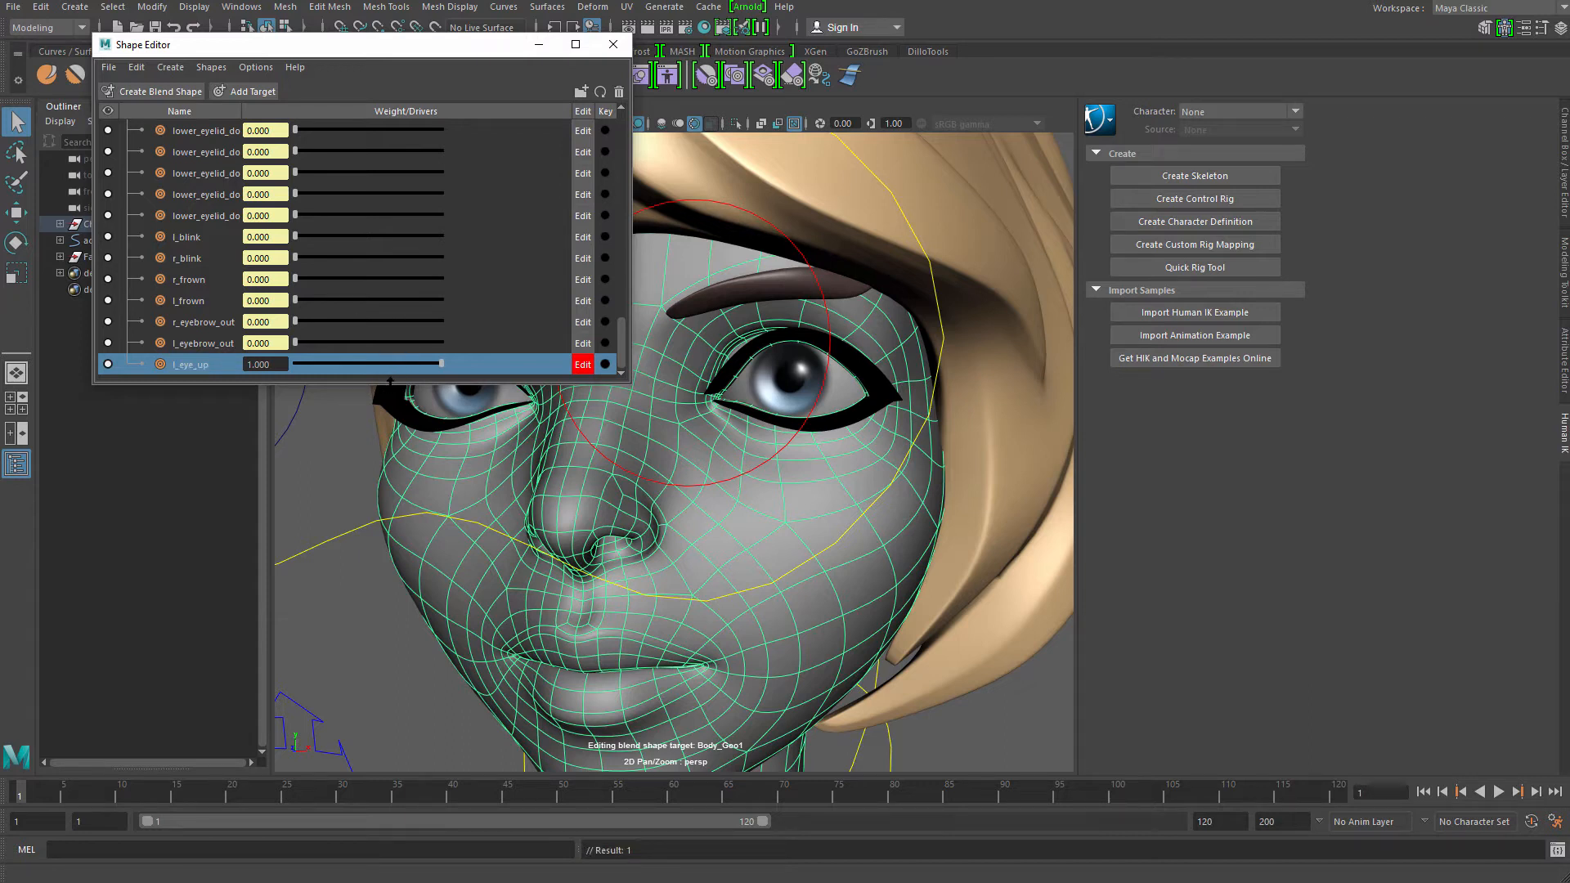
drag(390, 381, 392, 484)
drag(392, 62, 233, 91)
scroll(938, 366, down, 3)
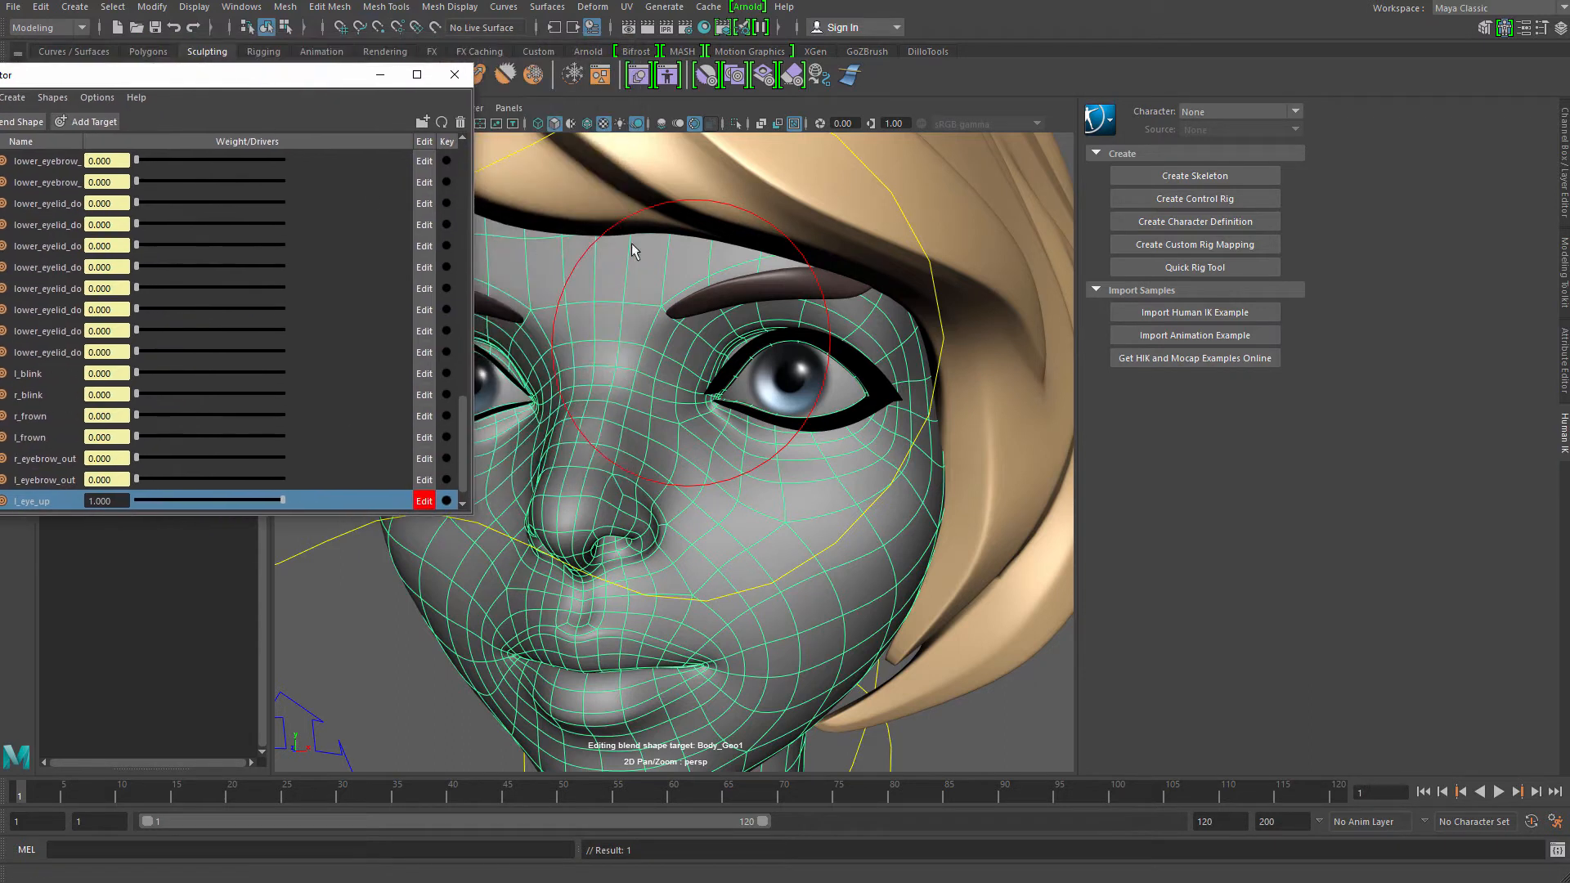
Select the circular control of the character's left eye and move it up so the eye looks upward
drag(873, 400, 922, 387)
scroll(921, 388, up, 3)
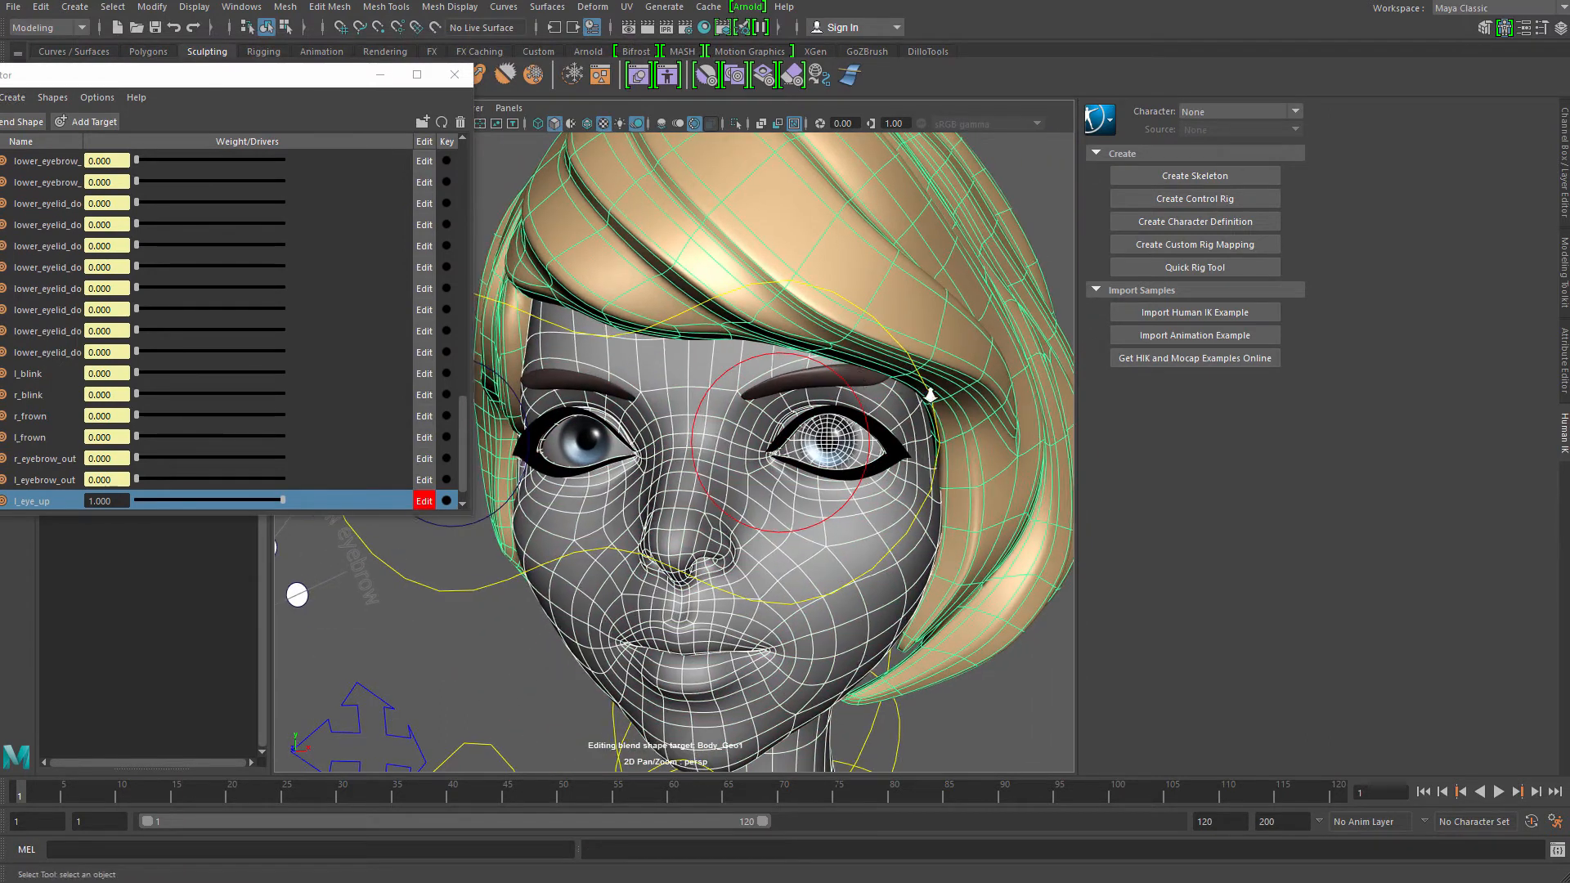
click(921, 387)
key(w)
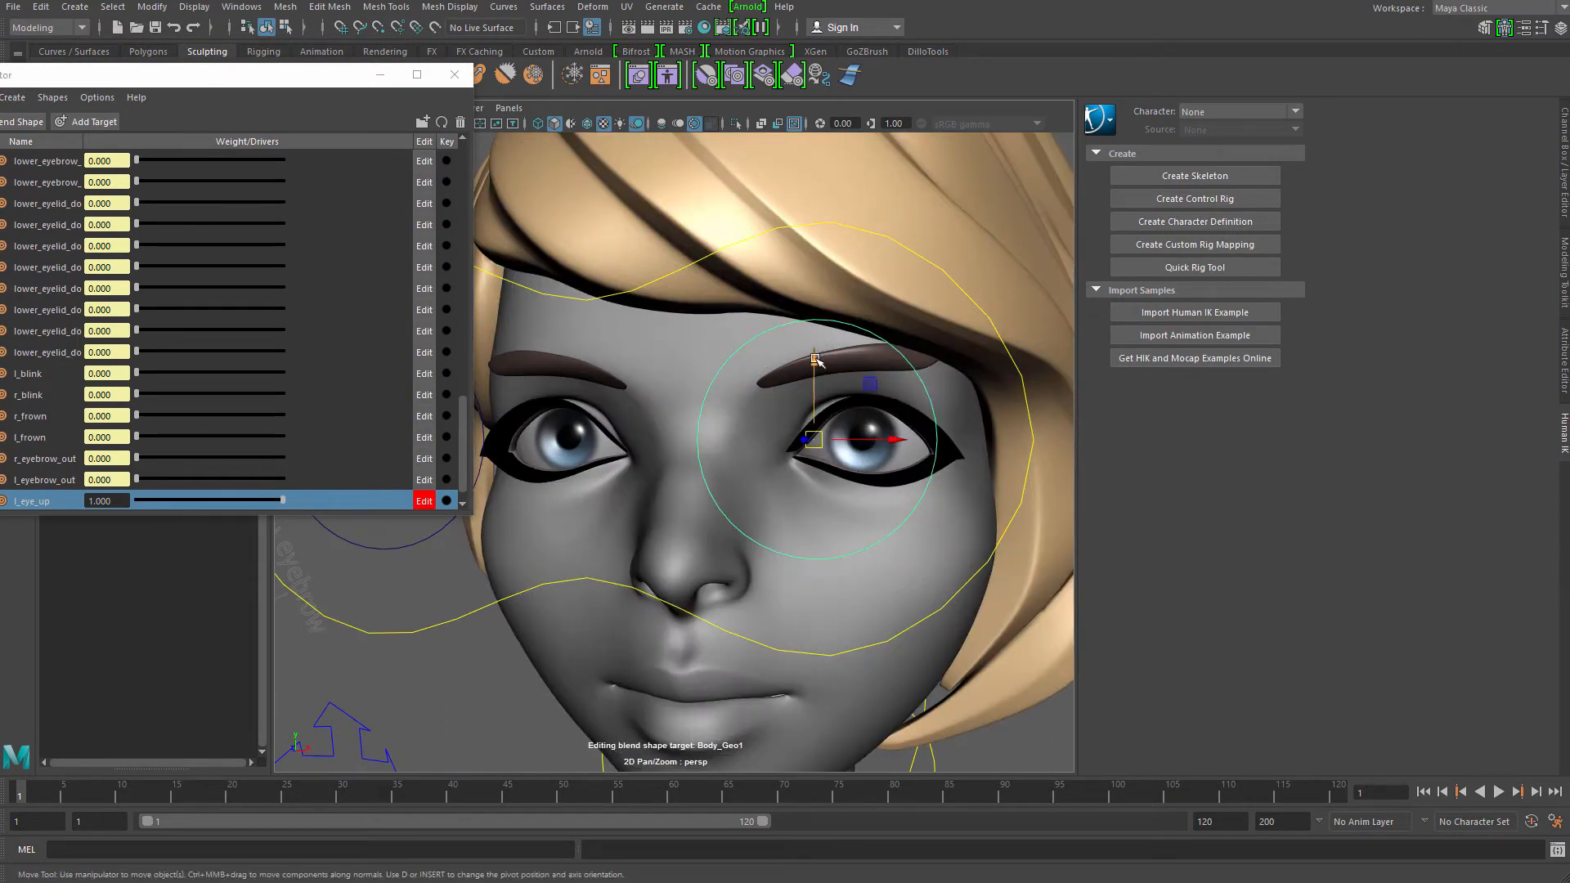
drag(815, 358, 774, 108)
alt+drag(806, 196, 725, 242)
alt+right_drag(725, 242, 867, 288)
Isolate the face mesh, soft-select the left eye's upper-lid edge vertices with a reduced falloff, and show the other objects again
key(q)
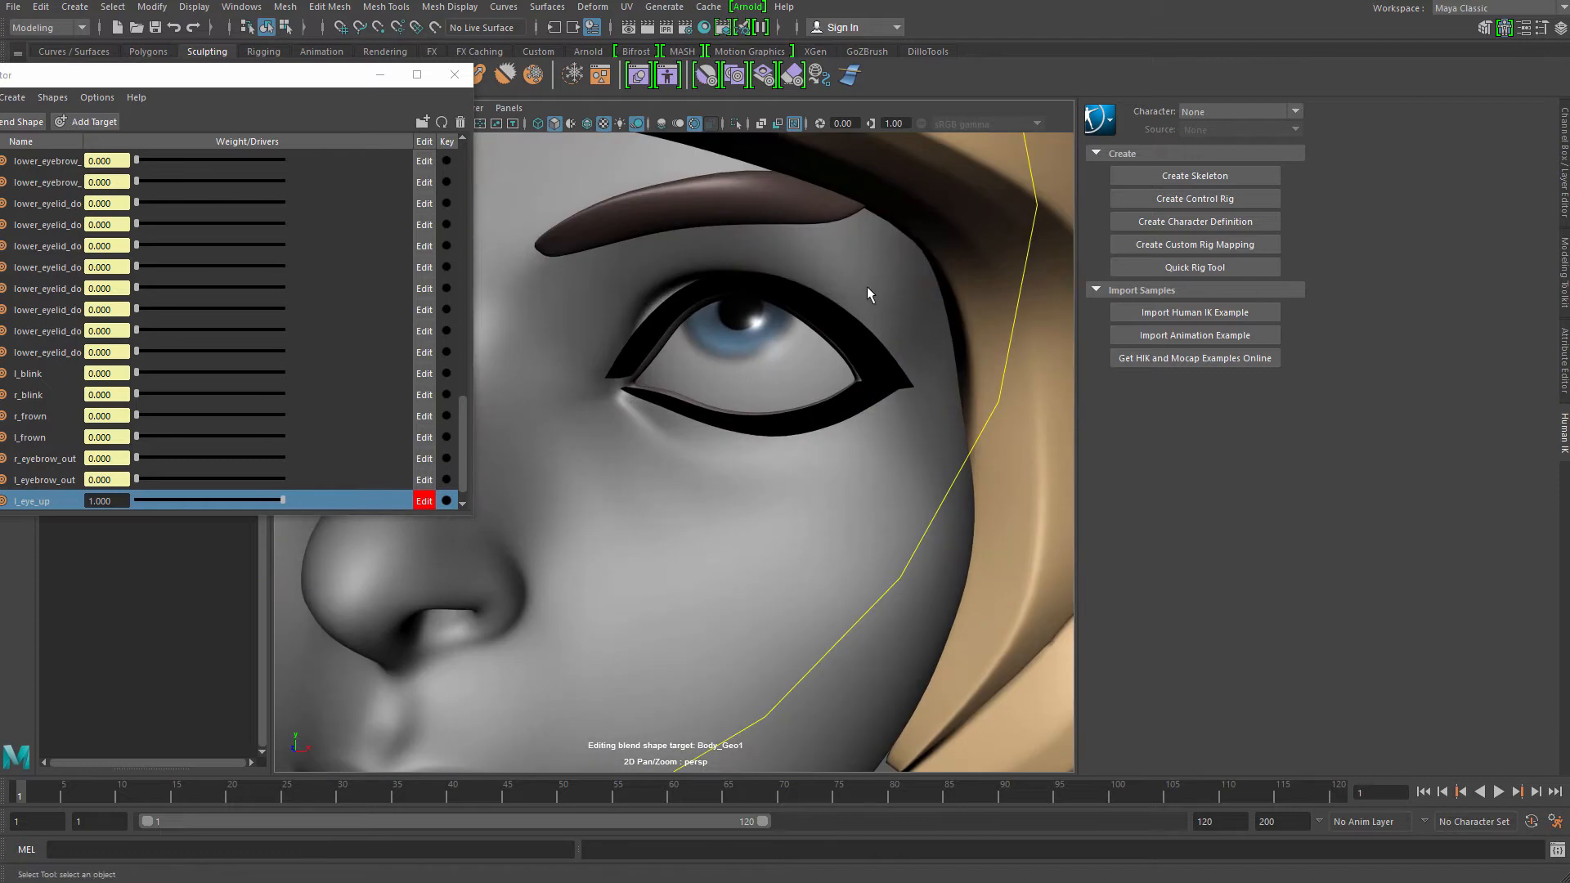
click(867, 288)
alt+middle_drag(867, 288, 936, 346)
alt+right_drag(936, 347, 806, 334)
key(ctrl+1)
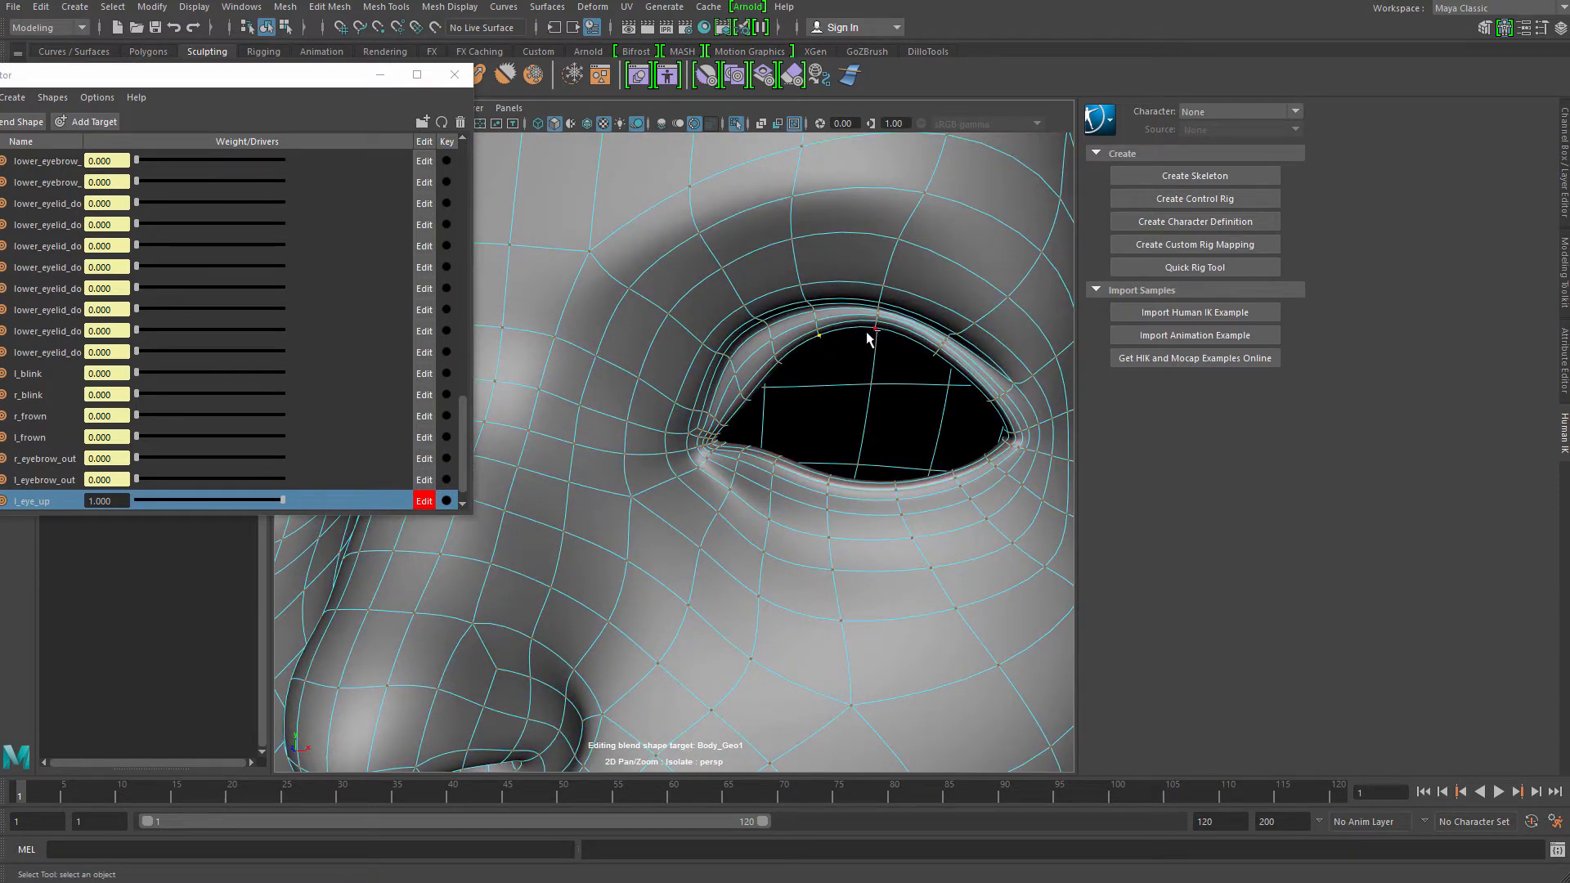
key(b)
drag(814, 302, 603, 293)
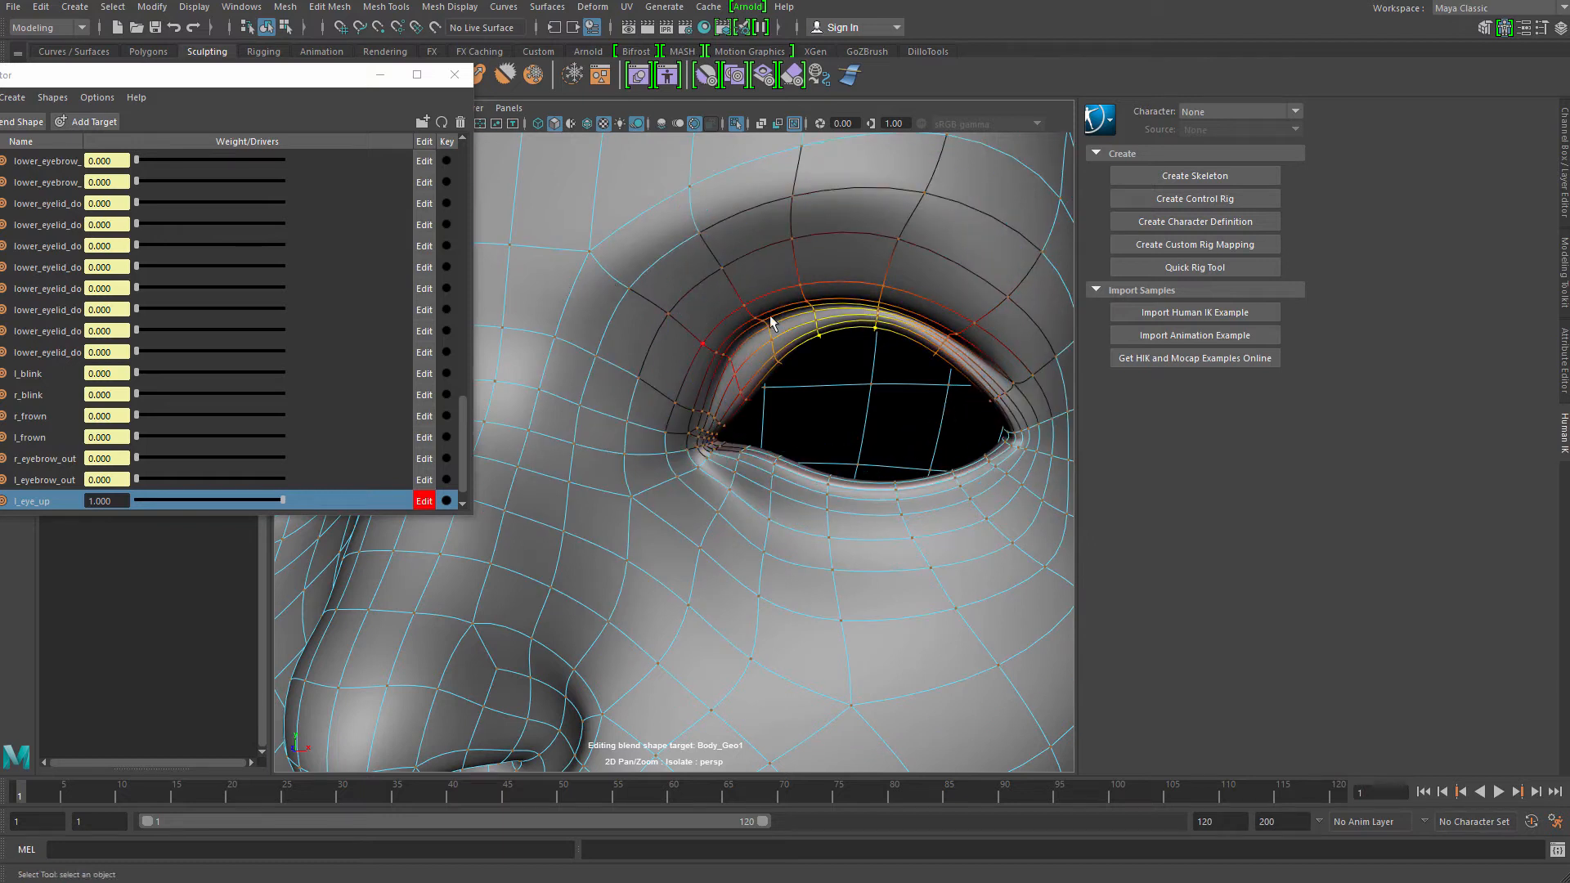
key(ctrl+1)
Raise the soft-selected upper-lid vertices of the left eye to follow the upward-looking eyeball
key(f)
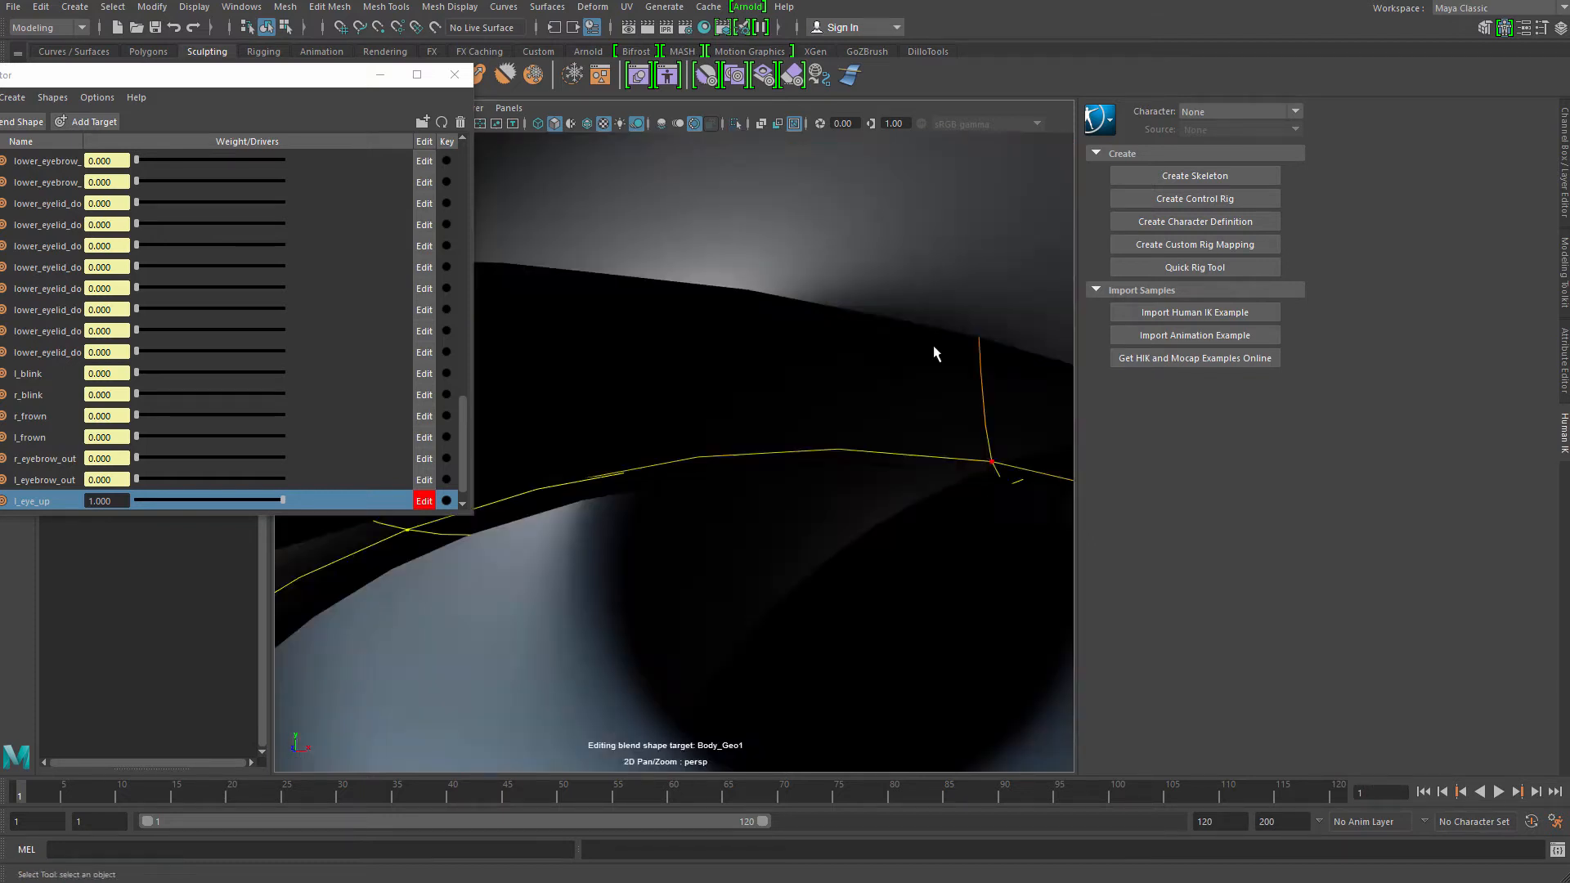
alt+right_drag(935, 387, 646, 372)
alt+drag(732, 395, 800, 387)
drag(744, 309, 748, 273)
alt+right_drag(793, 339, 739, 343)
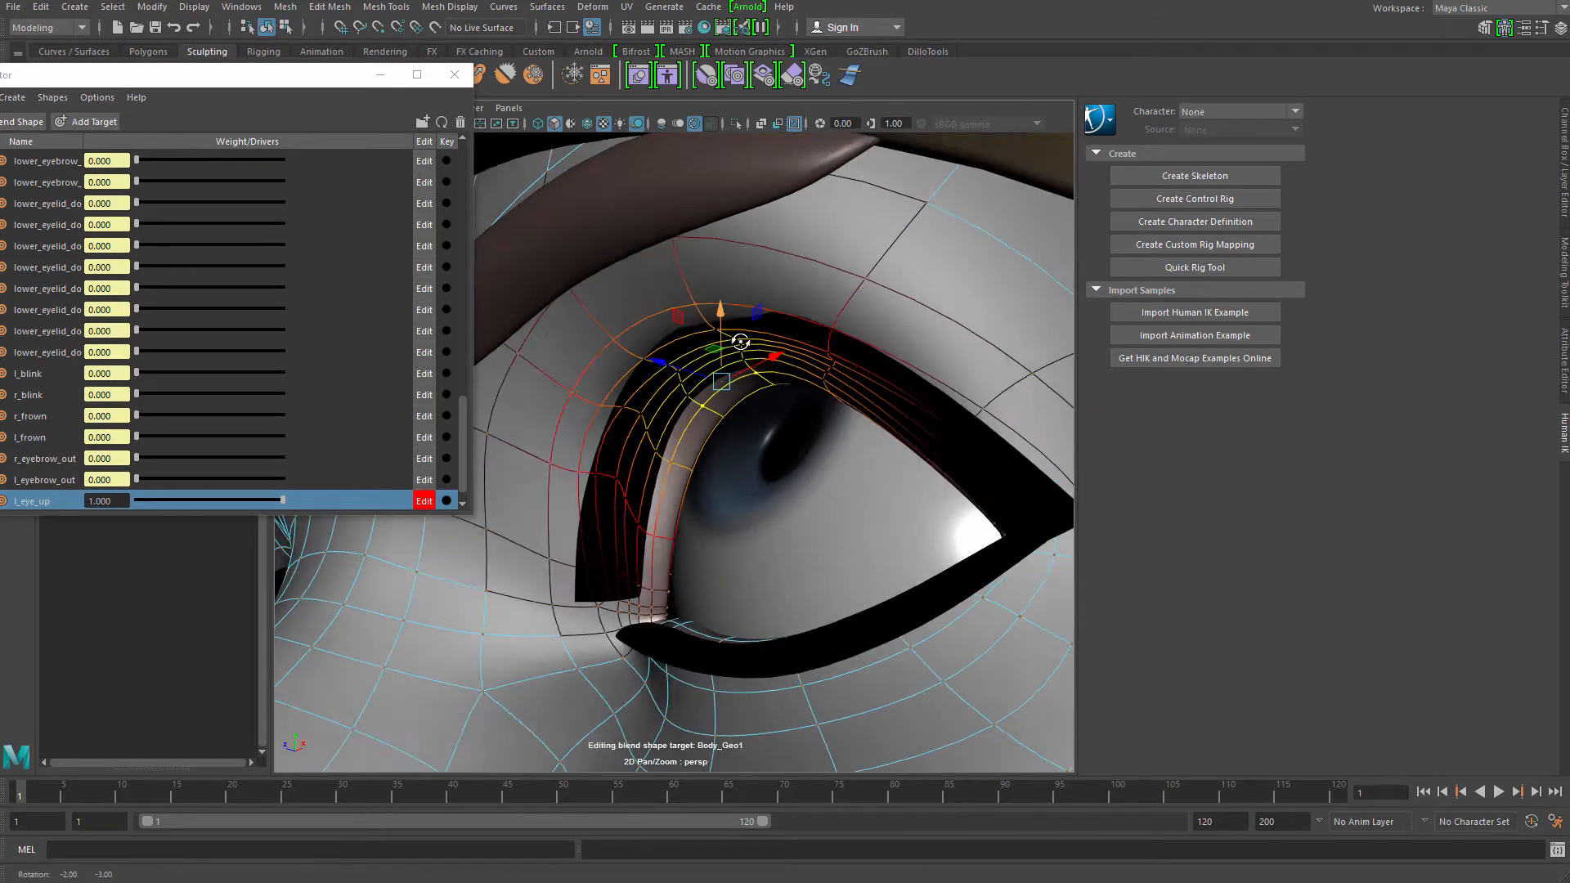
alt+drag(739, 343, 723, 298)
alt+drag(679, 365, 844, 467)
alt+right_drag(845, 467, 753, 480)
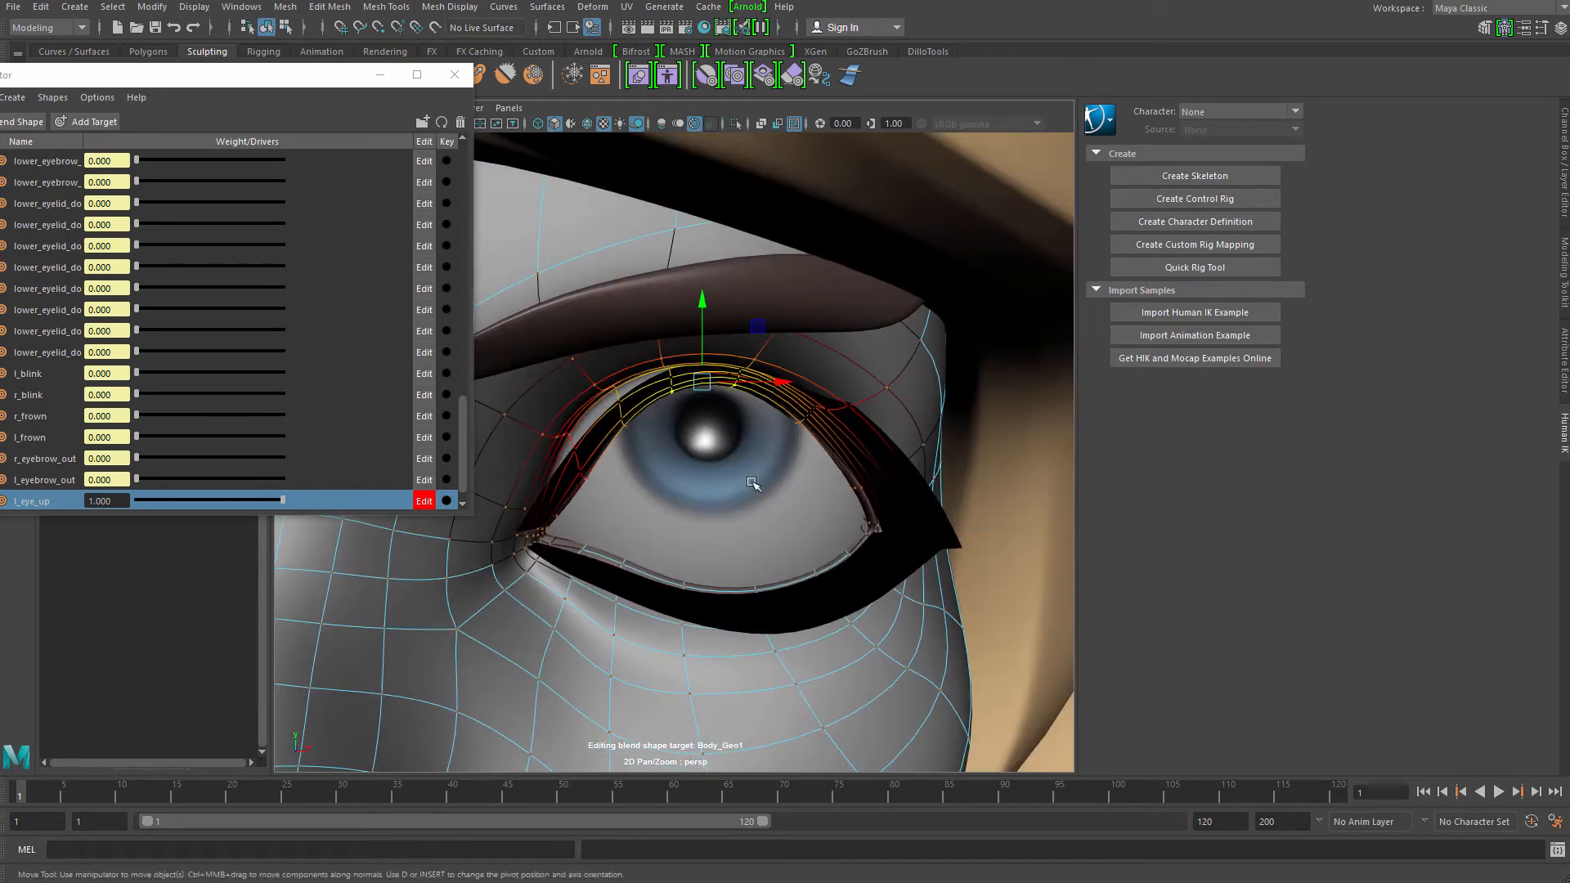
Reshape the outer part of the left upper eyelid with soft-selected edge vertices, undoing the last change
alt+middle_drag(753, 480, 743, 459)
key(q)
alt+drag(743, 458, 627, 430)
click(766, 471)
key(b)
shift+click(712, 406)
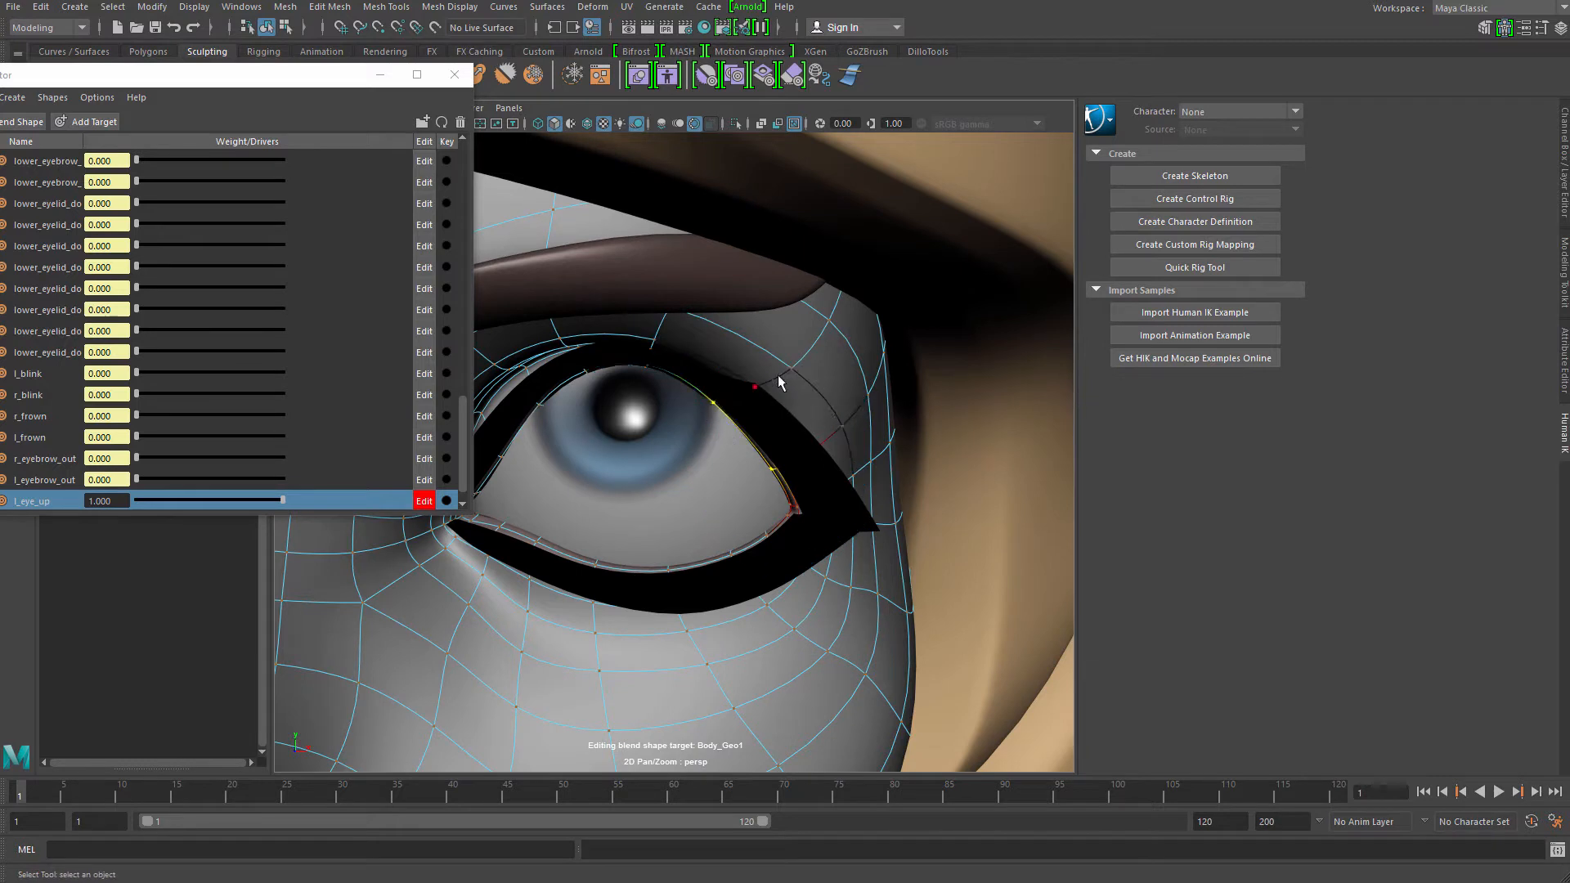
alt+drag(778, 378, 762, 345)
key(b)
key(w)
key(ctrl+z)
Soft-select the upper-lid vertex near the inner corner of the left eye and adjust its position
alt+drag(772, 434, 656, 475)
key(q)
click(657, 485)
key(w)
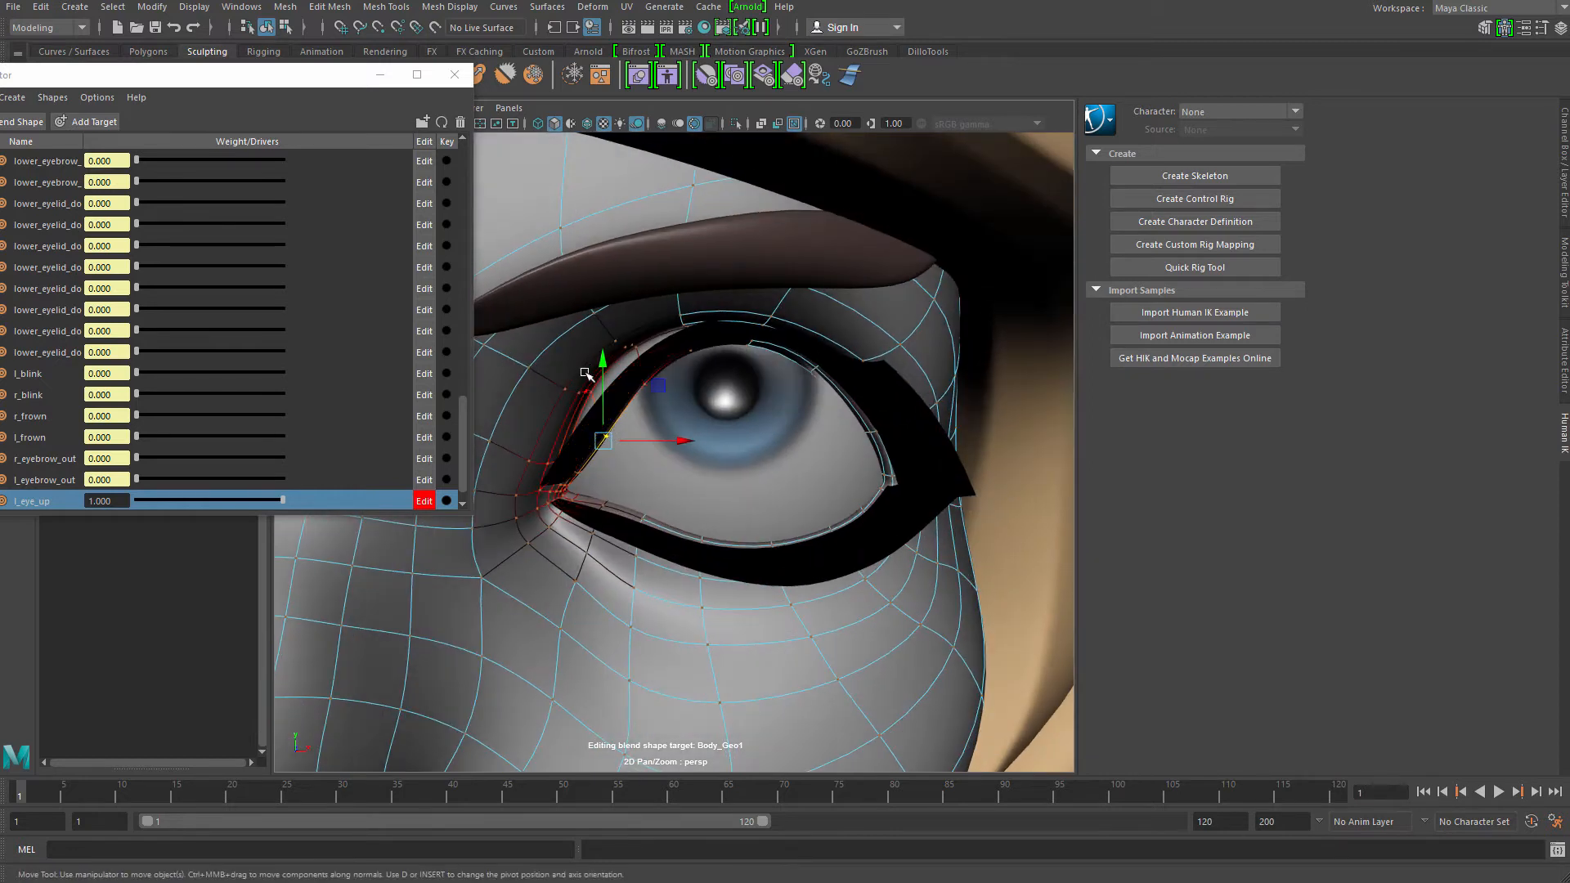
drag(619, 382, 656, 375)
Select the next vertex along the inner half of the upper lid and raise it slightly
click(644, 379)
key(w)
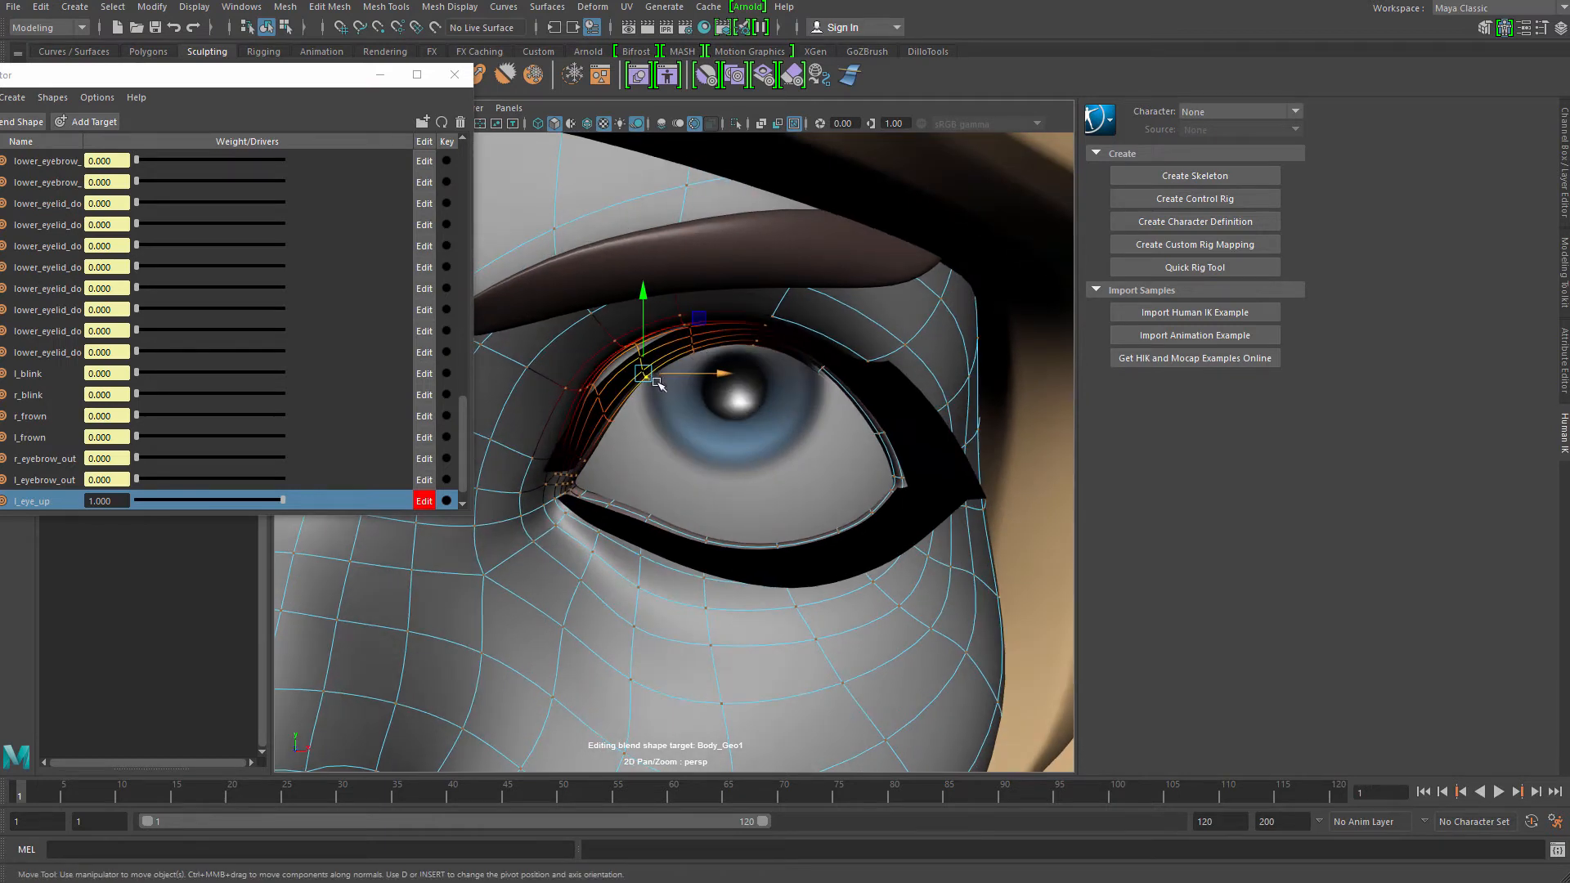
alt+right_drag(655, 376, 687, 359)
alt+drag(641, 327, 657, 289)
alt+right_drag(657, 291, 659, 347)
alt+drag(659, 347, 693, 363)
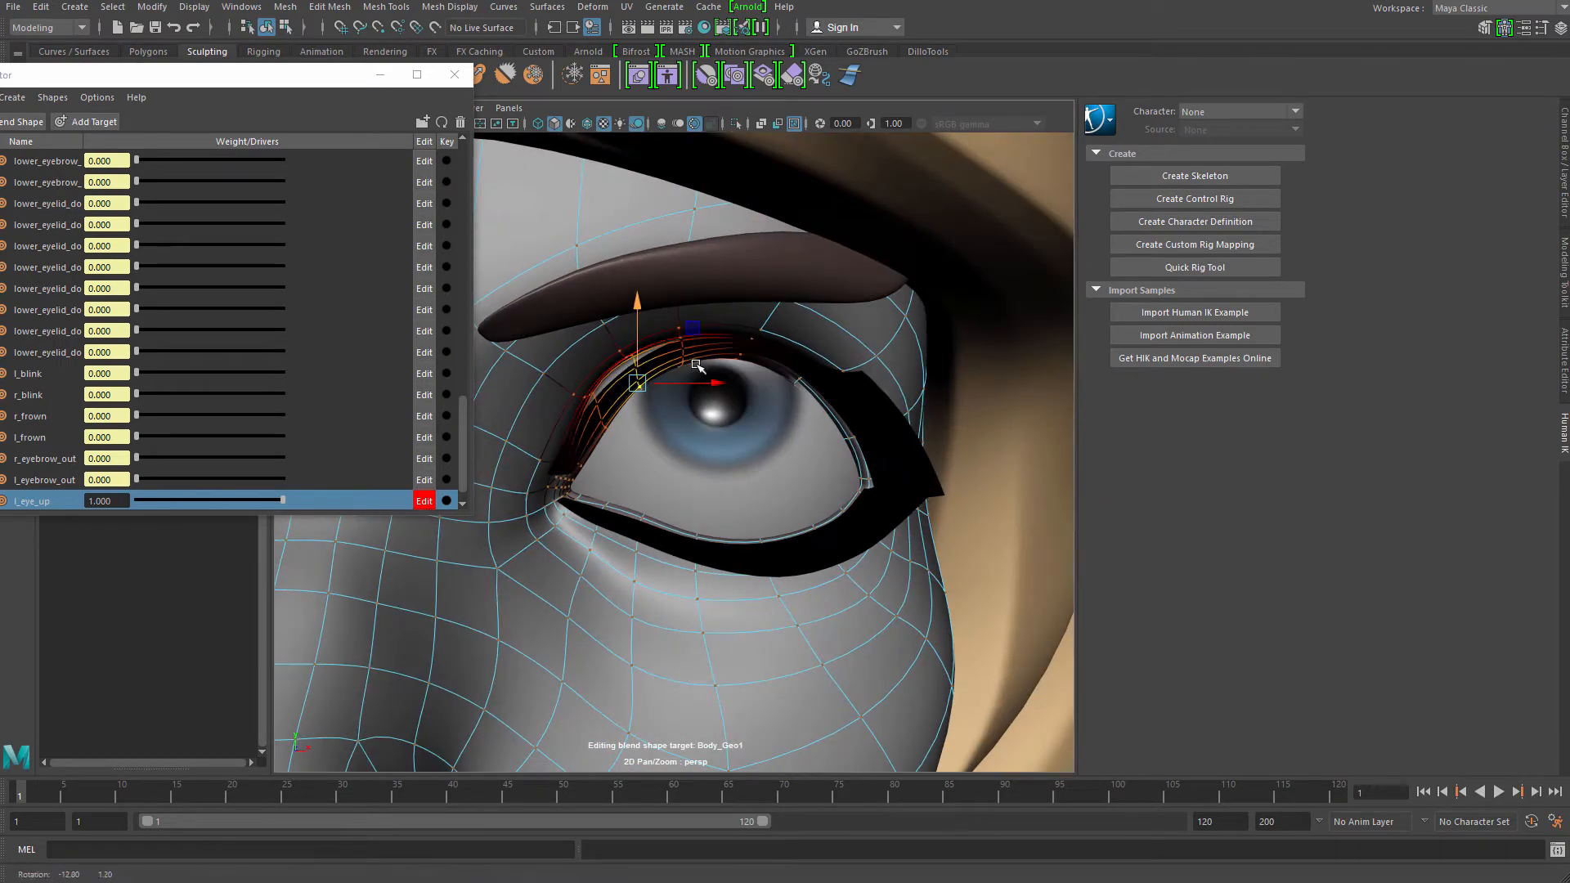
drag(635, 302, 635, 294)
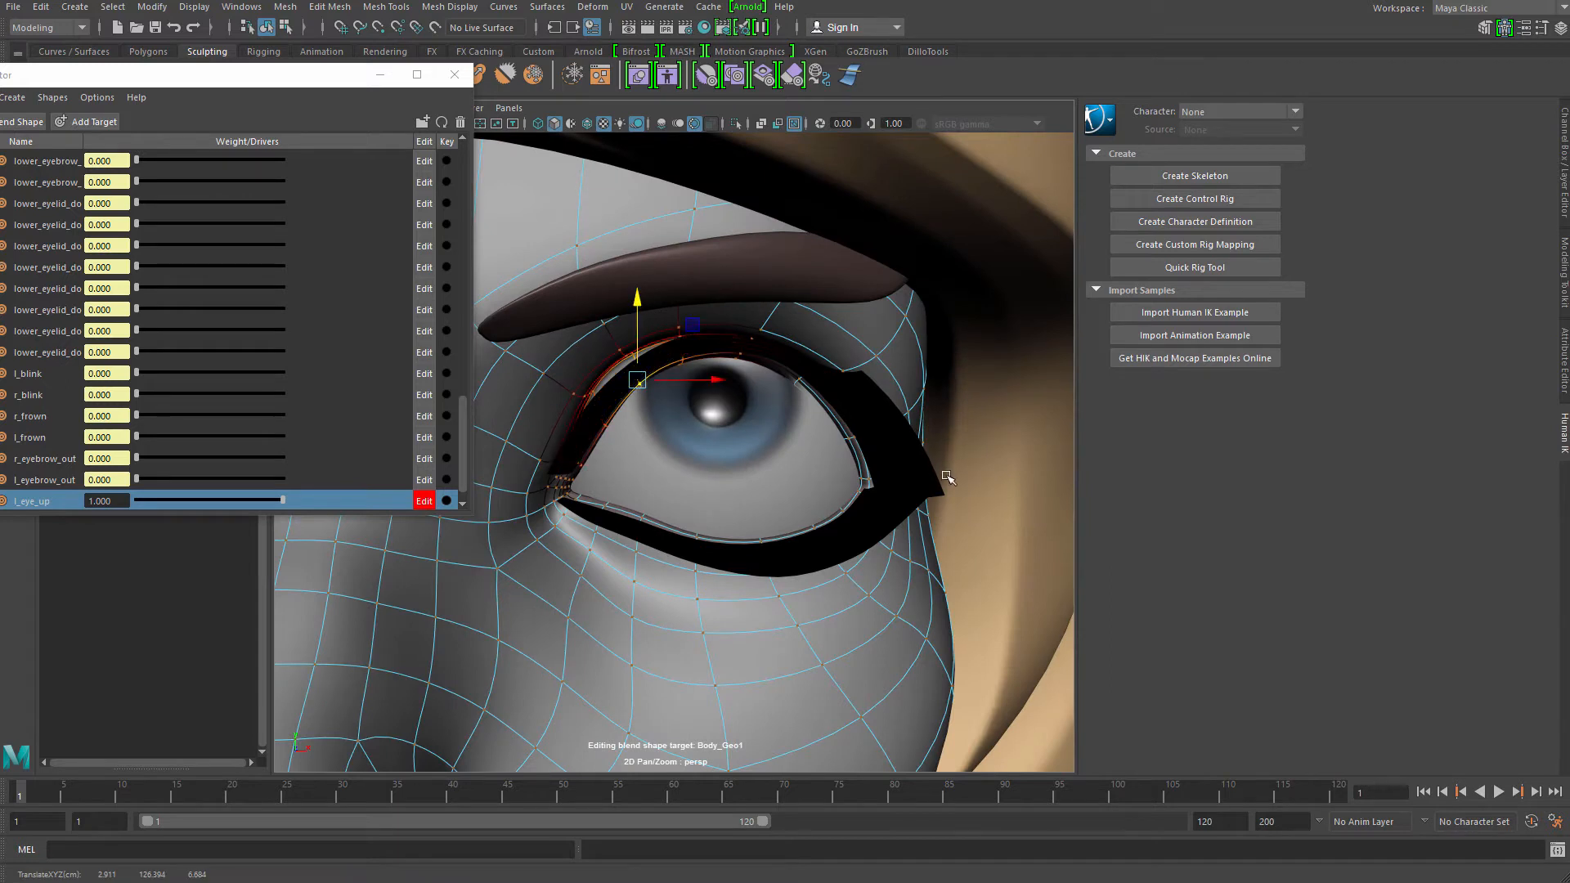
Soft-select a vertex on the outer upper lid with a falloff radius of about 1.41 and reposition it around the eyeball
alt+drag(838, 426, 801, 380)
key(q)
click(810, 378)
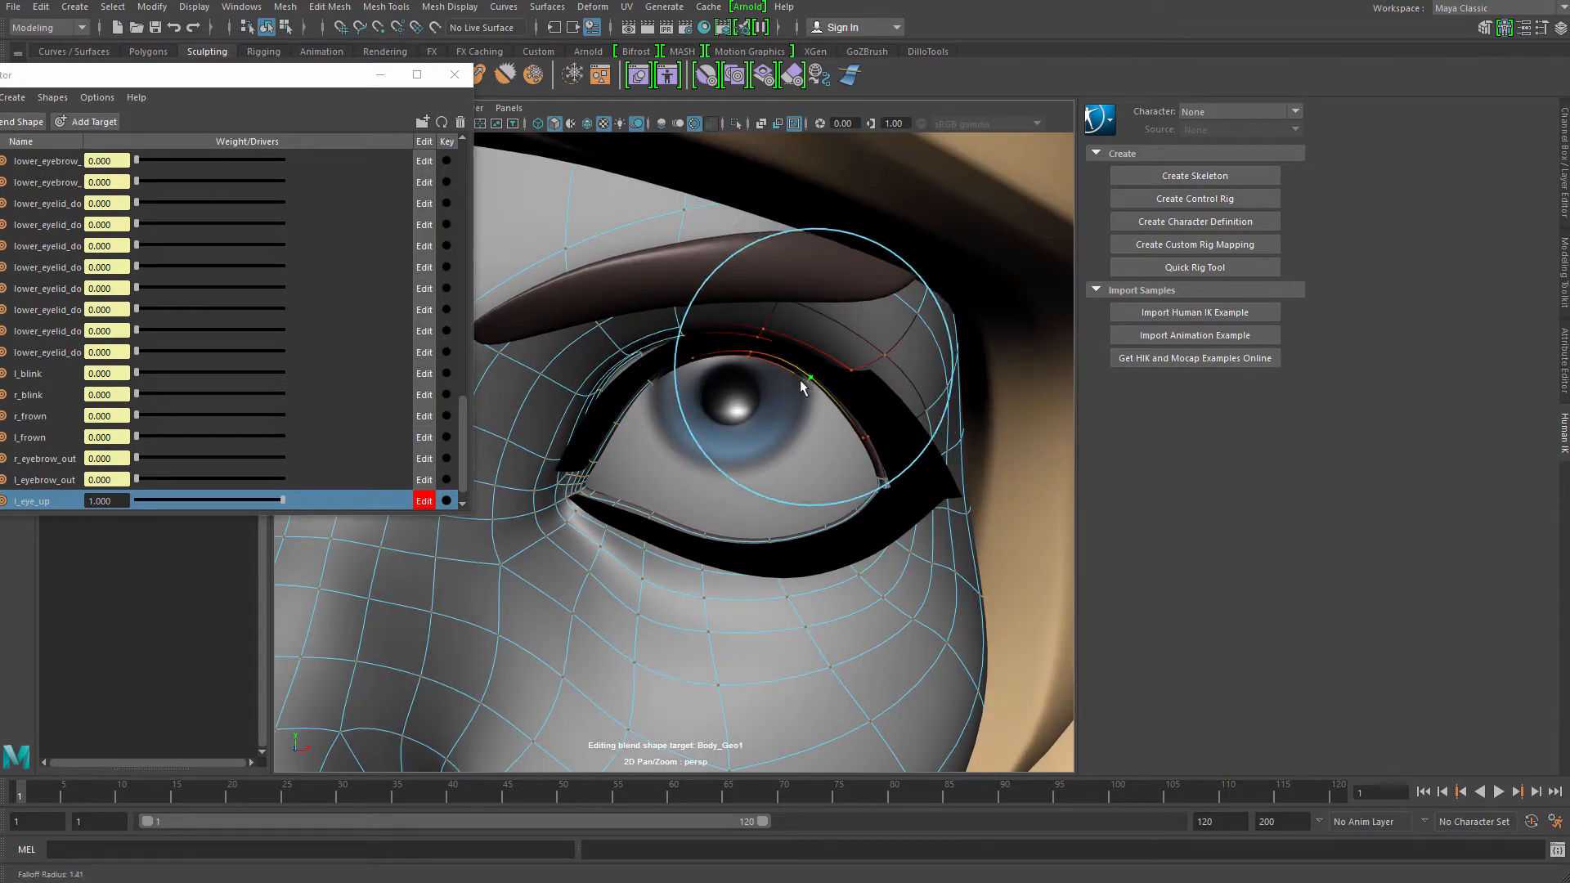
key(w)
alt+drag(883, 422, 926, 371)
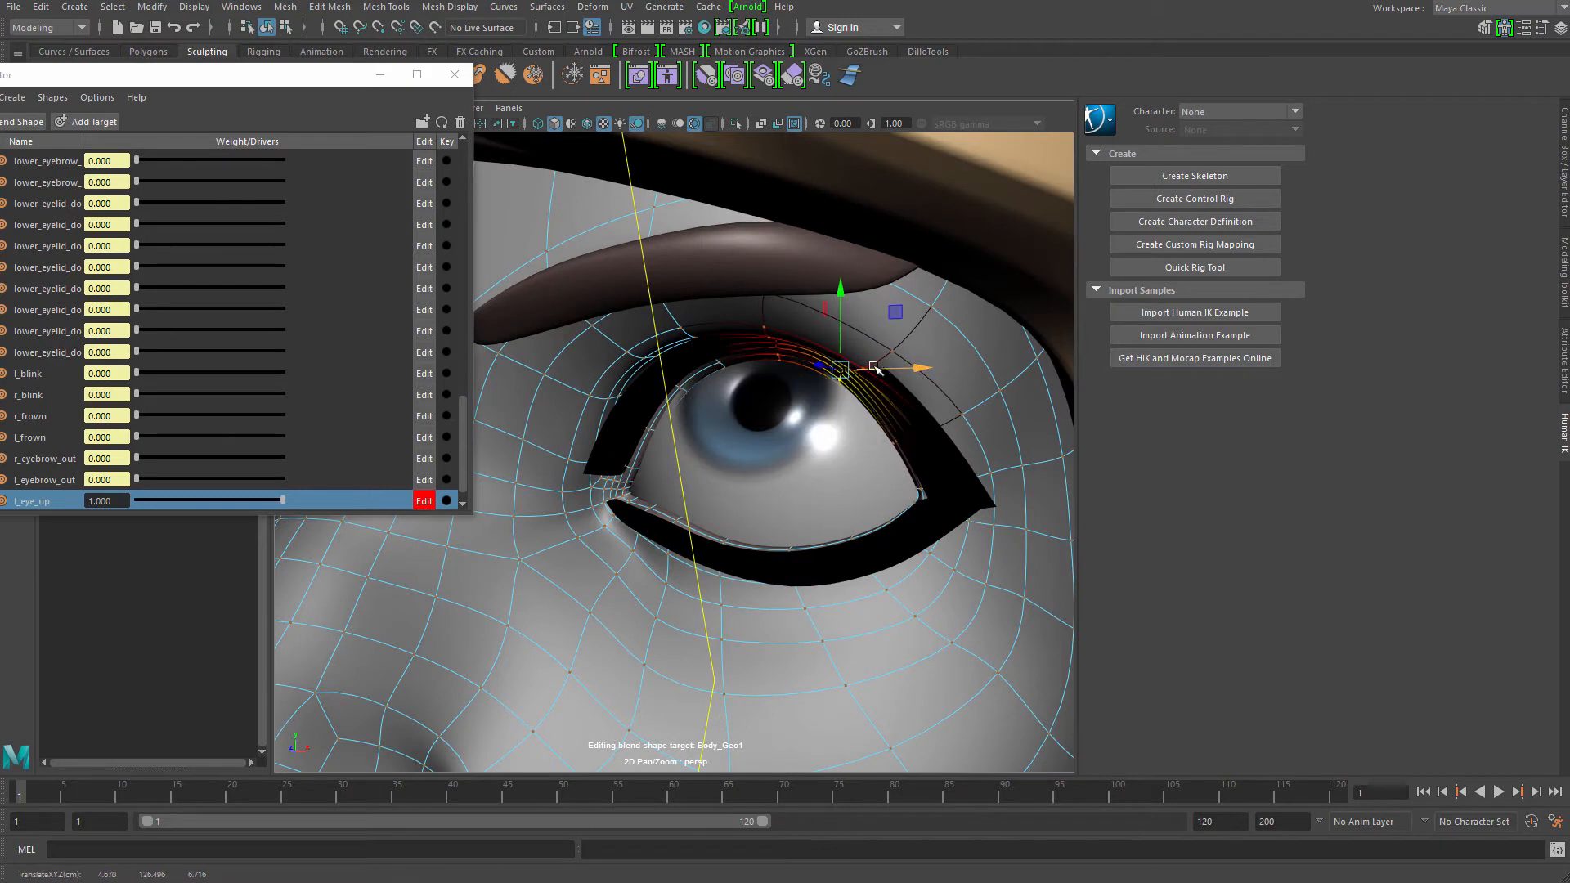
alt+right_drag(700, 295, 701, 389)
alt+drag(701, 390, 802, 428)
alt+right_drag(802, 428, 909, 427)
alt+middle_drag(909, 426, 799, 419)
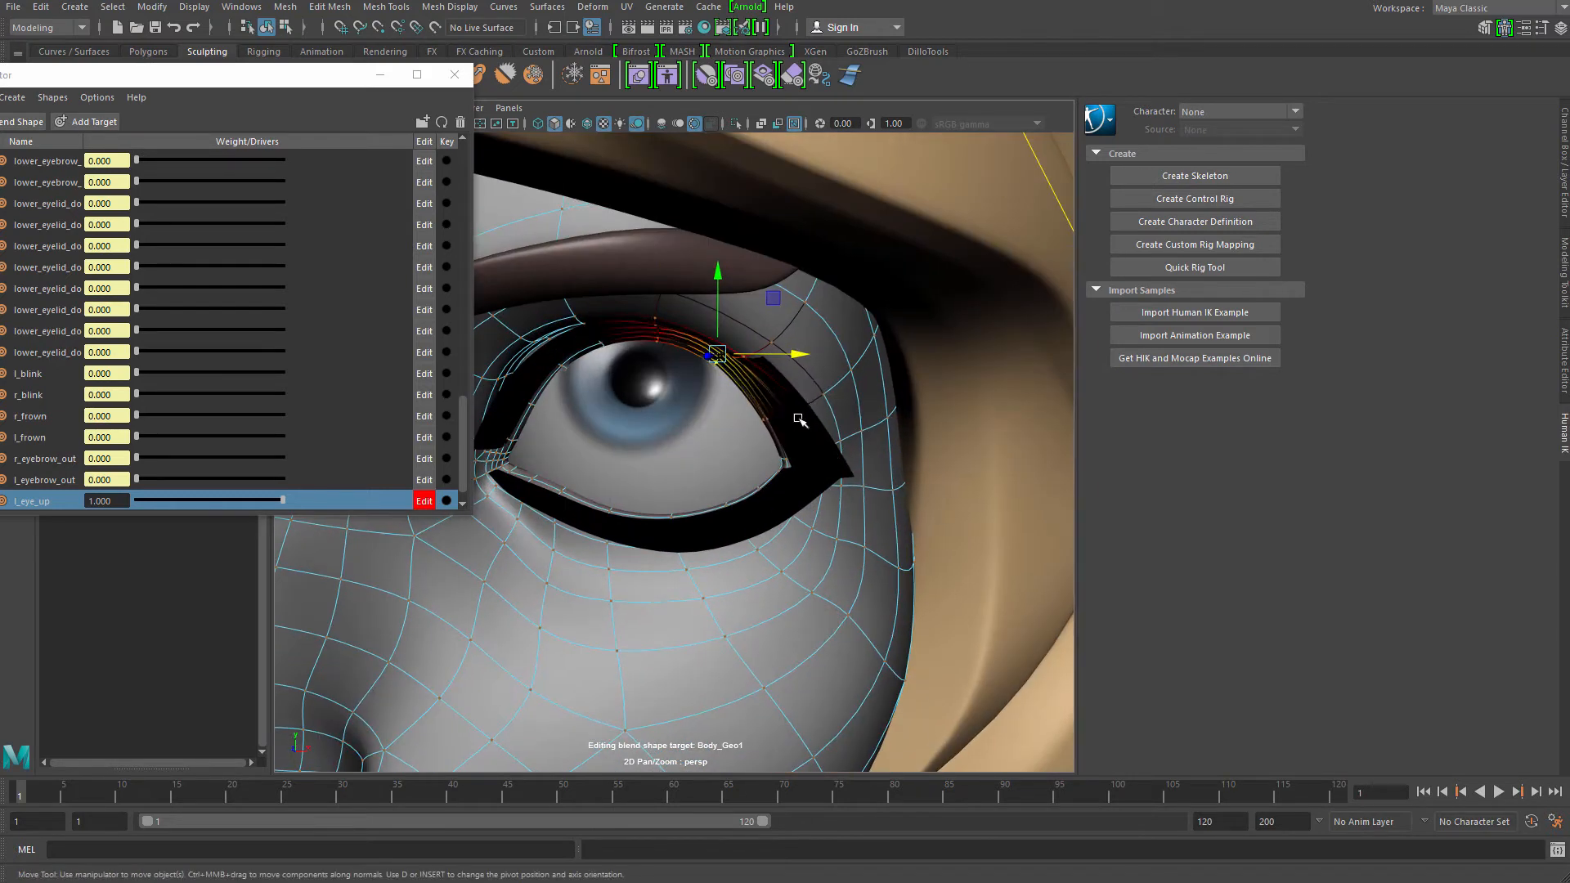
Return to object mode and examine the reshaped upper eyelid and its fit around the eyeball from several angles
key(q)
right_drag(821, 371, 851, 368)
right_drag(928, 311, 929, 312)
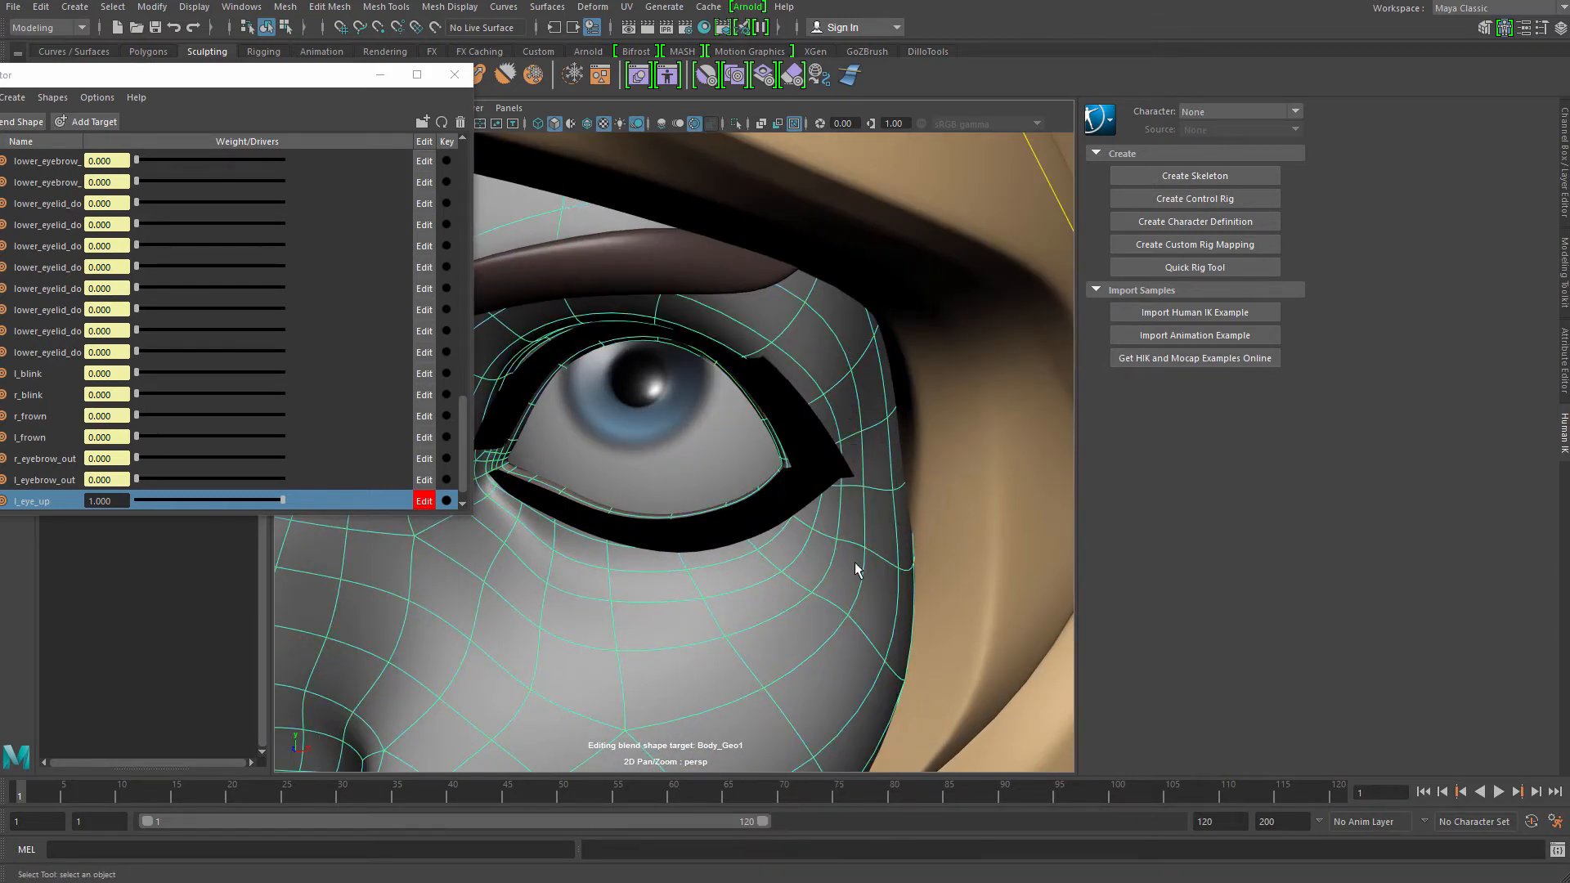
alt+right_drag(870, 546, 446, 376)
alt+drag(830, 489, 992, 571)
click(875, 484)
alt+right_drag(992, 571, 1202, 601)
alt+drag(615, 568, 750, 480)
click(700, 424)
alt+right_drag(750, 480, 785, 483)
alt+drag(821, 399, 750, 449)
alt+right_drag(750, 449, 592, 366)
alt+drag(714, 422, 630, 434)
alt+right_drag(630, 435, 740, 458)
alt+drag(740, 458, 713, 405)
In vertex mode, soft-select the middle upper-lid vertex of the left eye, adjust the falloff, and nudge the vertex into place
click(731, 390)
right_drag(730, 400, 612, 353)
click(629, 312)
key(w)
alt+drag(631, 307, 647, 248)
key(b)
key(b)
drag(642, 311, 652, 308)
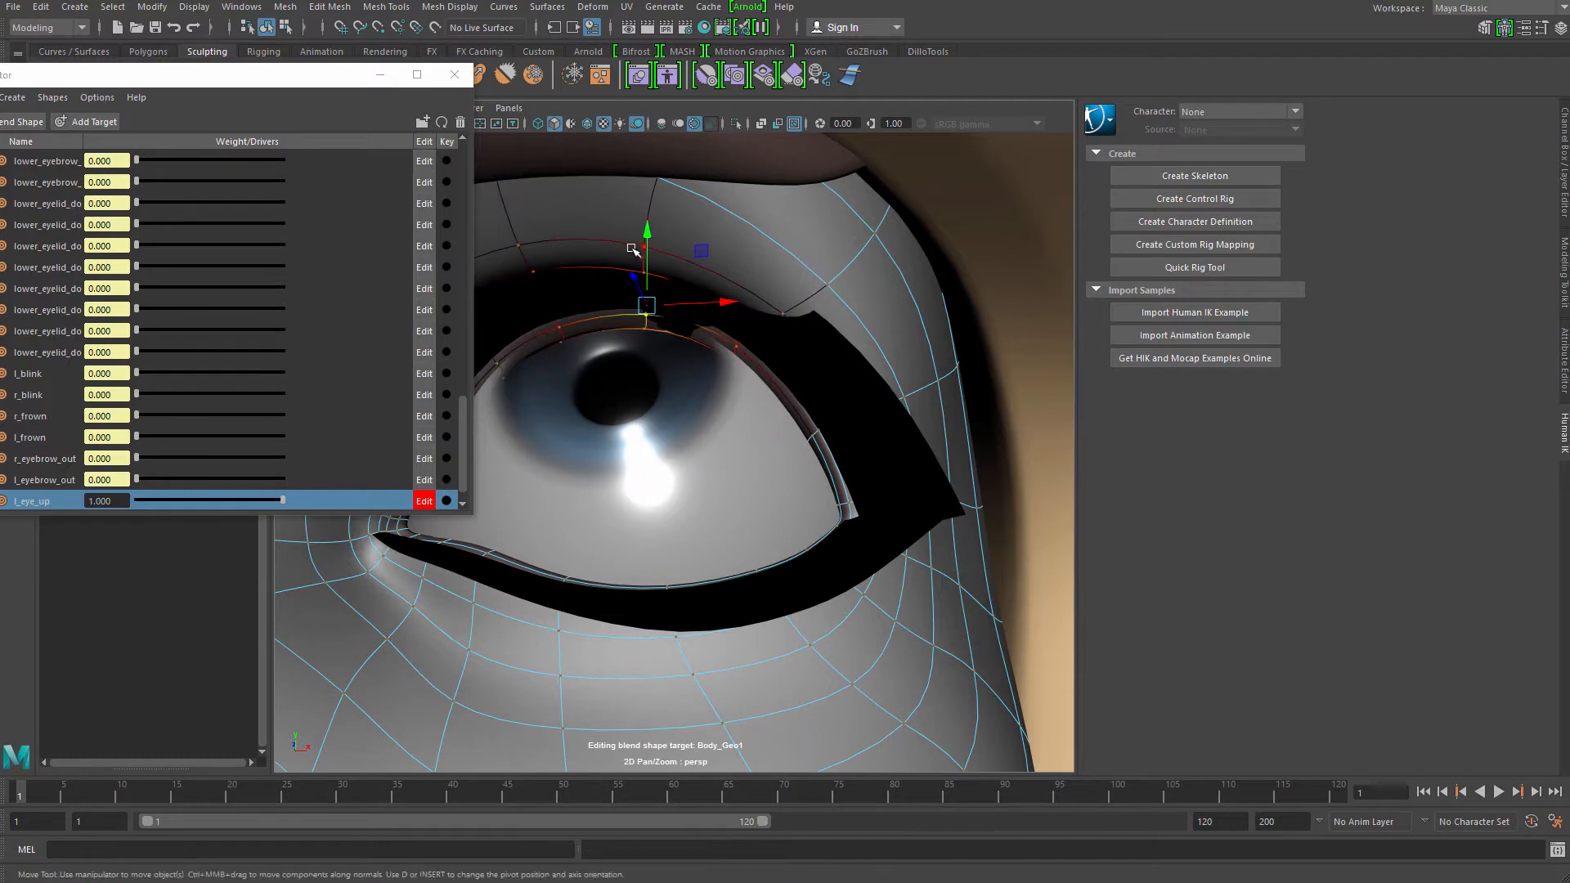
drag(646, 243, 645, 247)
Select the outer upper-lid edge vertex, adjust its falloff, and refine its height against the eyeball
key(q)
click(738, 352)
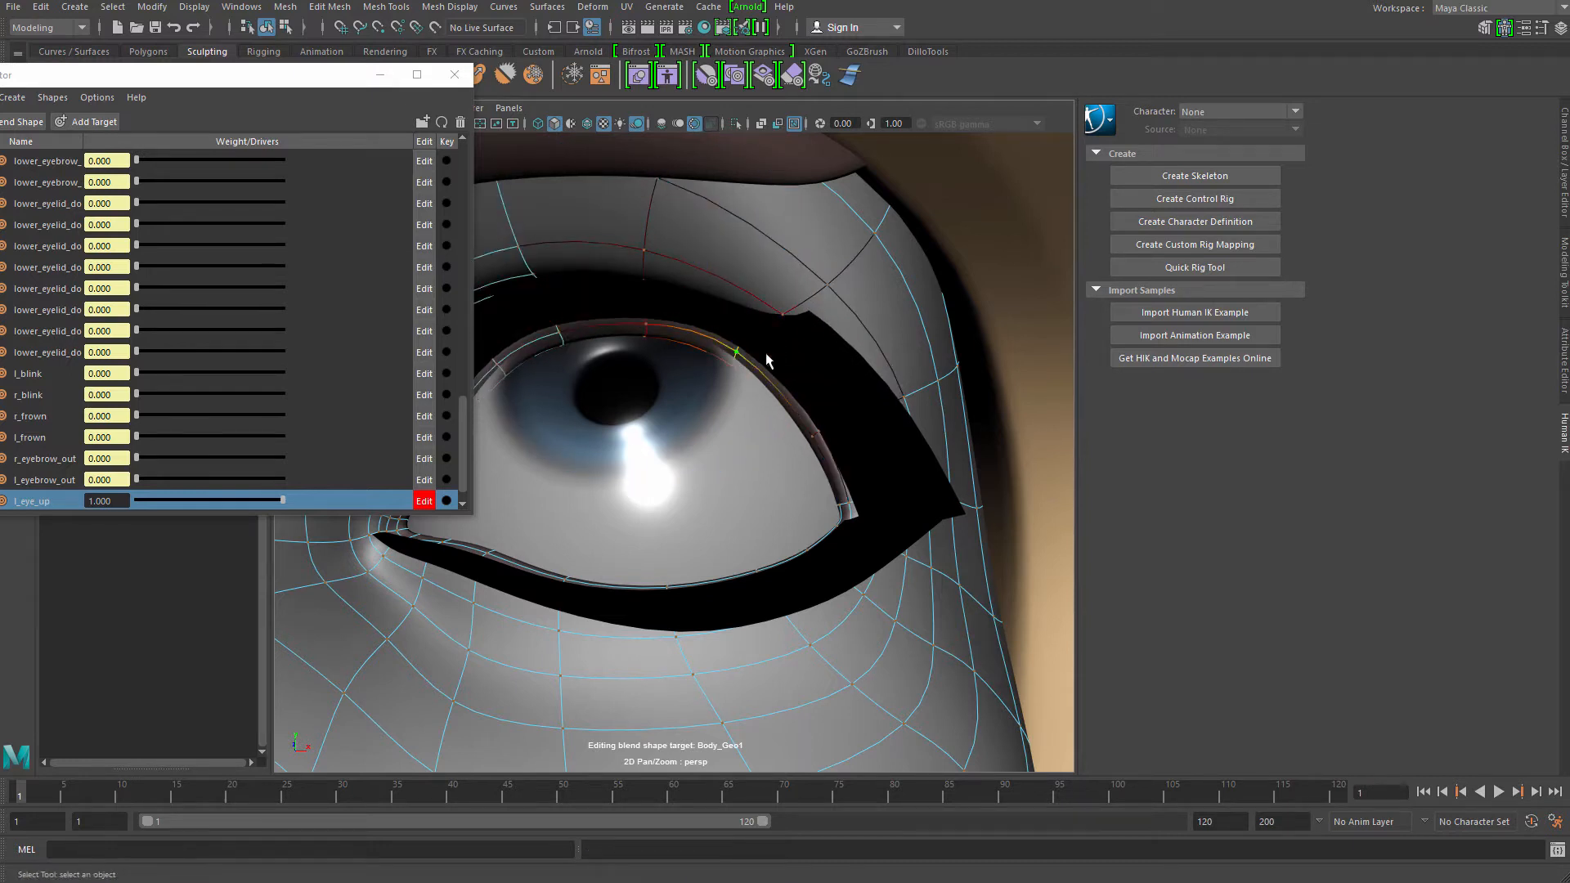
key(b)
drag(765, 354, 764, 309)
key(w)
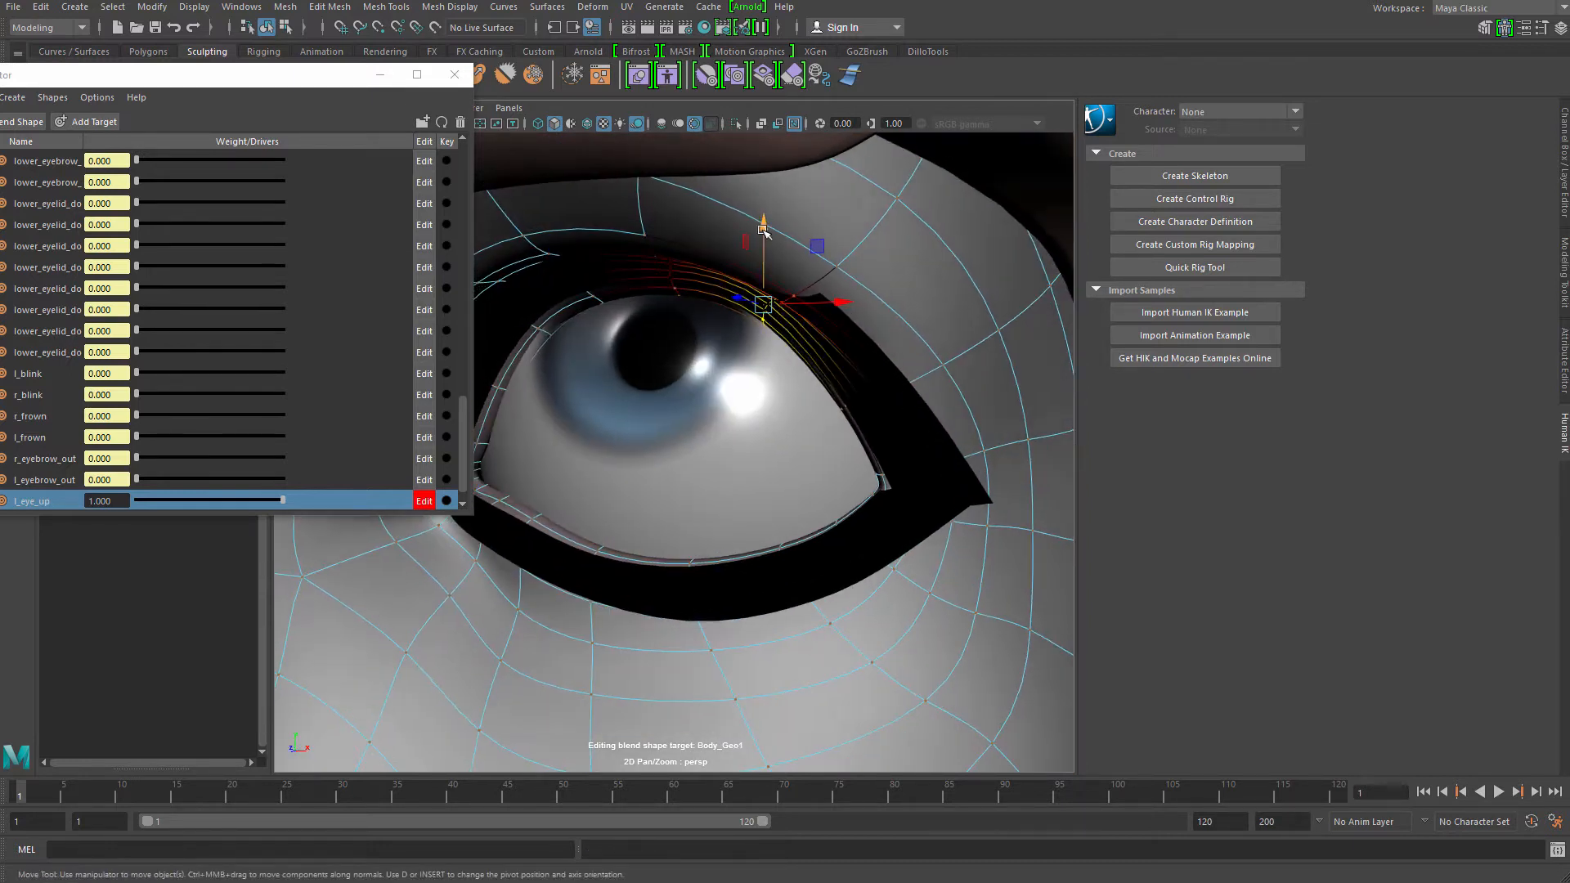
drag(765, 229, 613, 508)
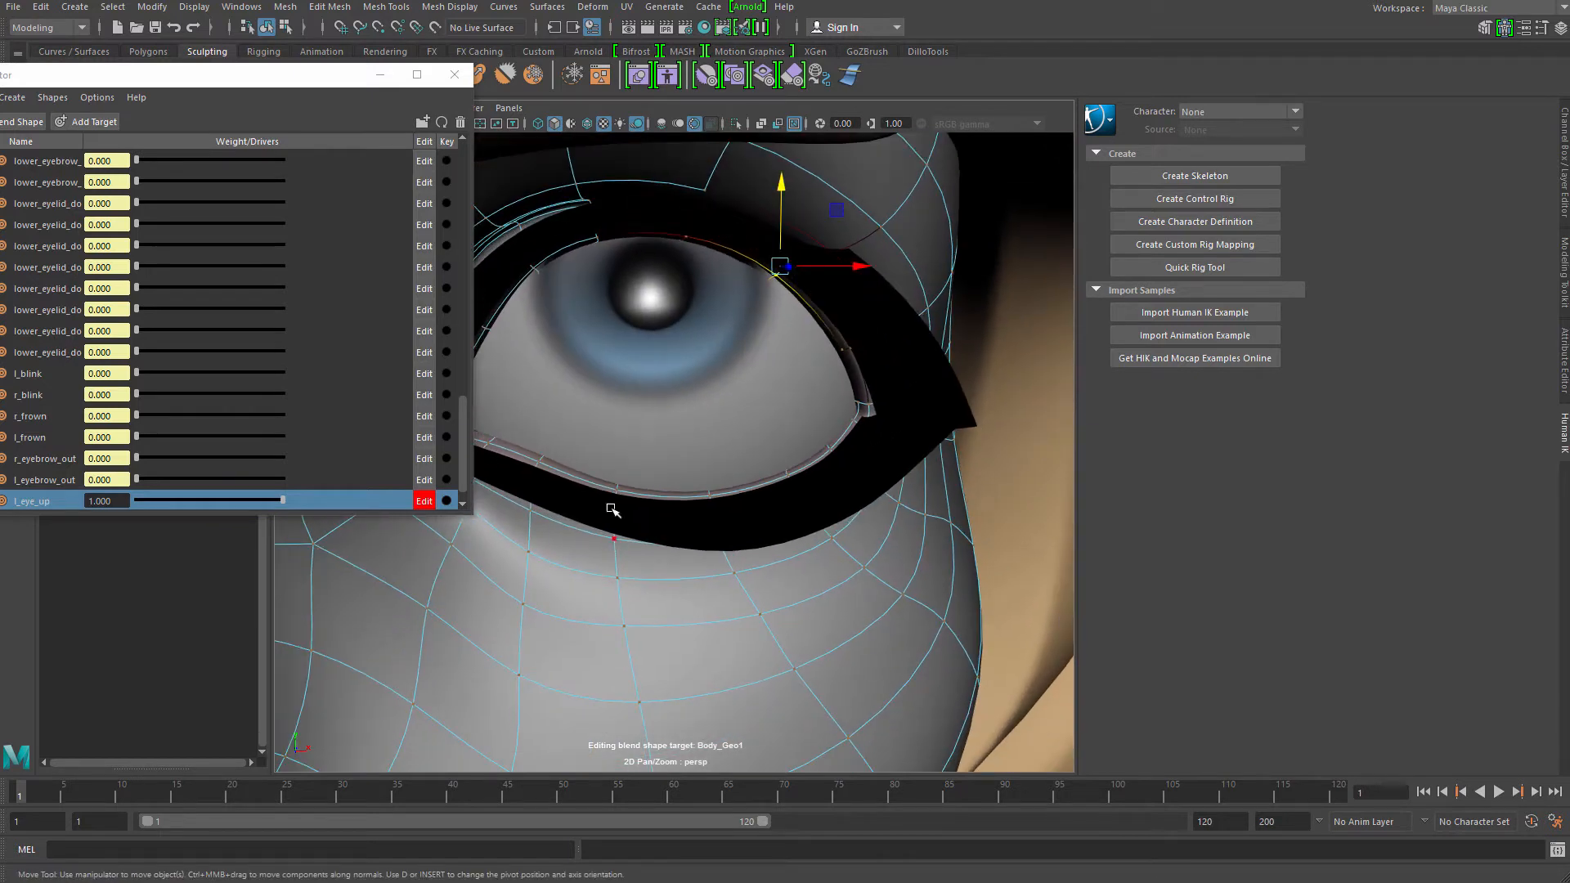
Soft-select the vertices along the middle of the left eye's lower lid edge for moving
key(q)
click(616, 490)
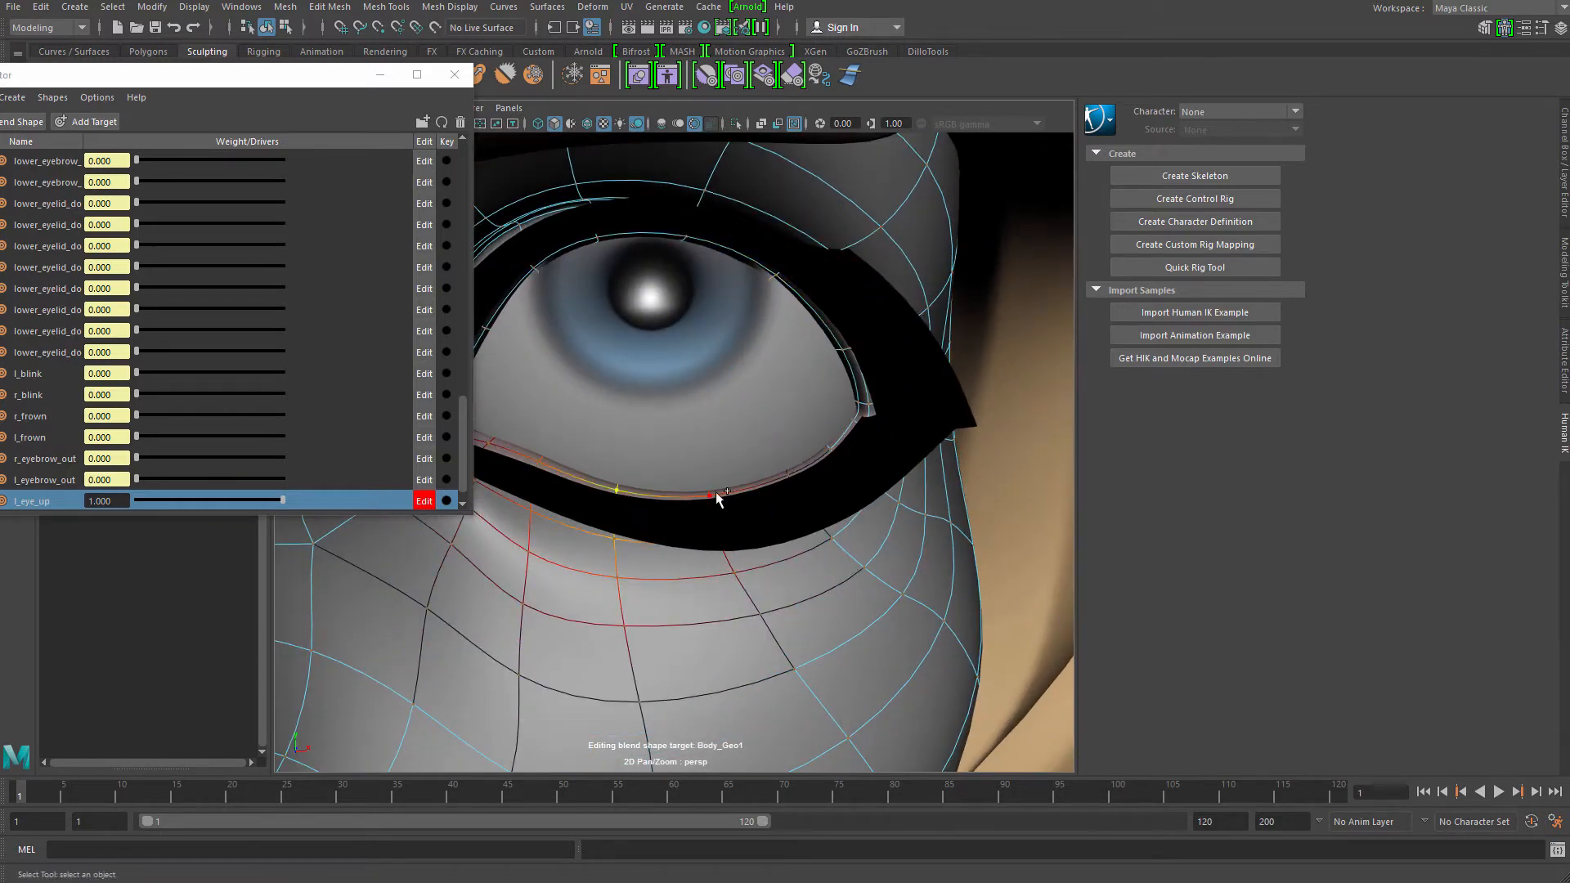
key(w)
alt+drag(715, 491, 687, 377)
alt+drag(685, 378, 685, 438)
click(685, 446)
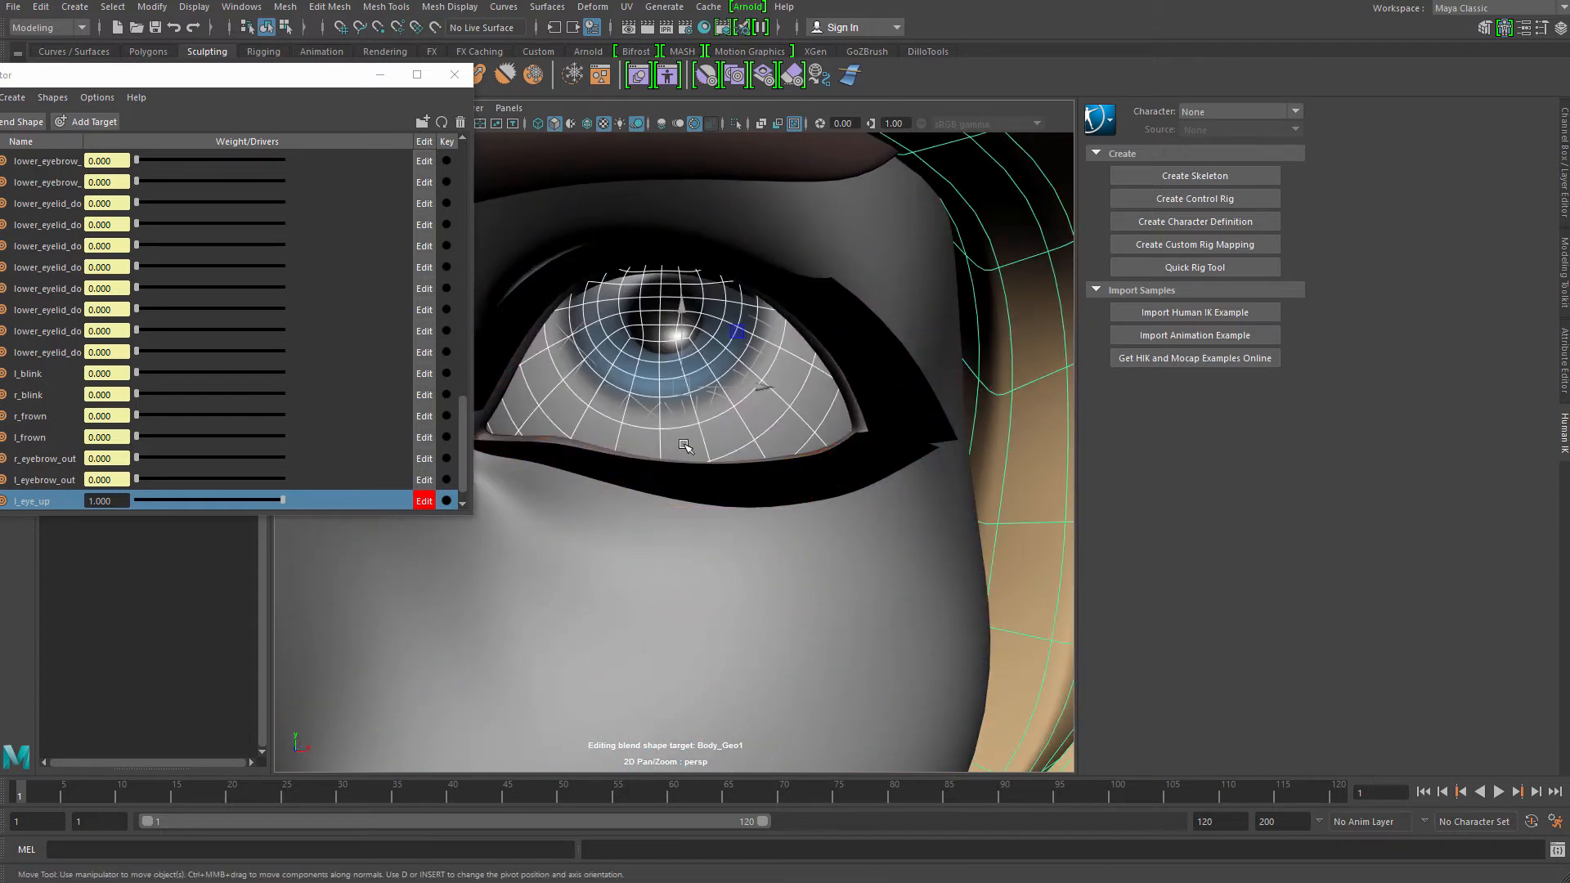
alt+middle_drag(685, 439, 707, 420)
key(ctrl+z)
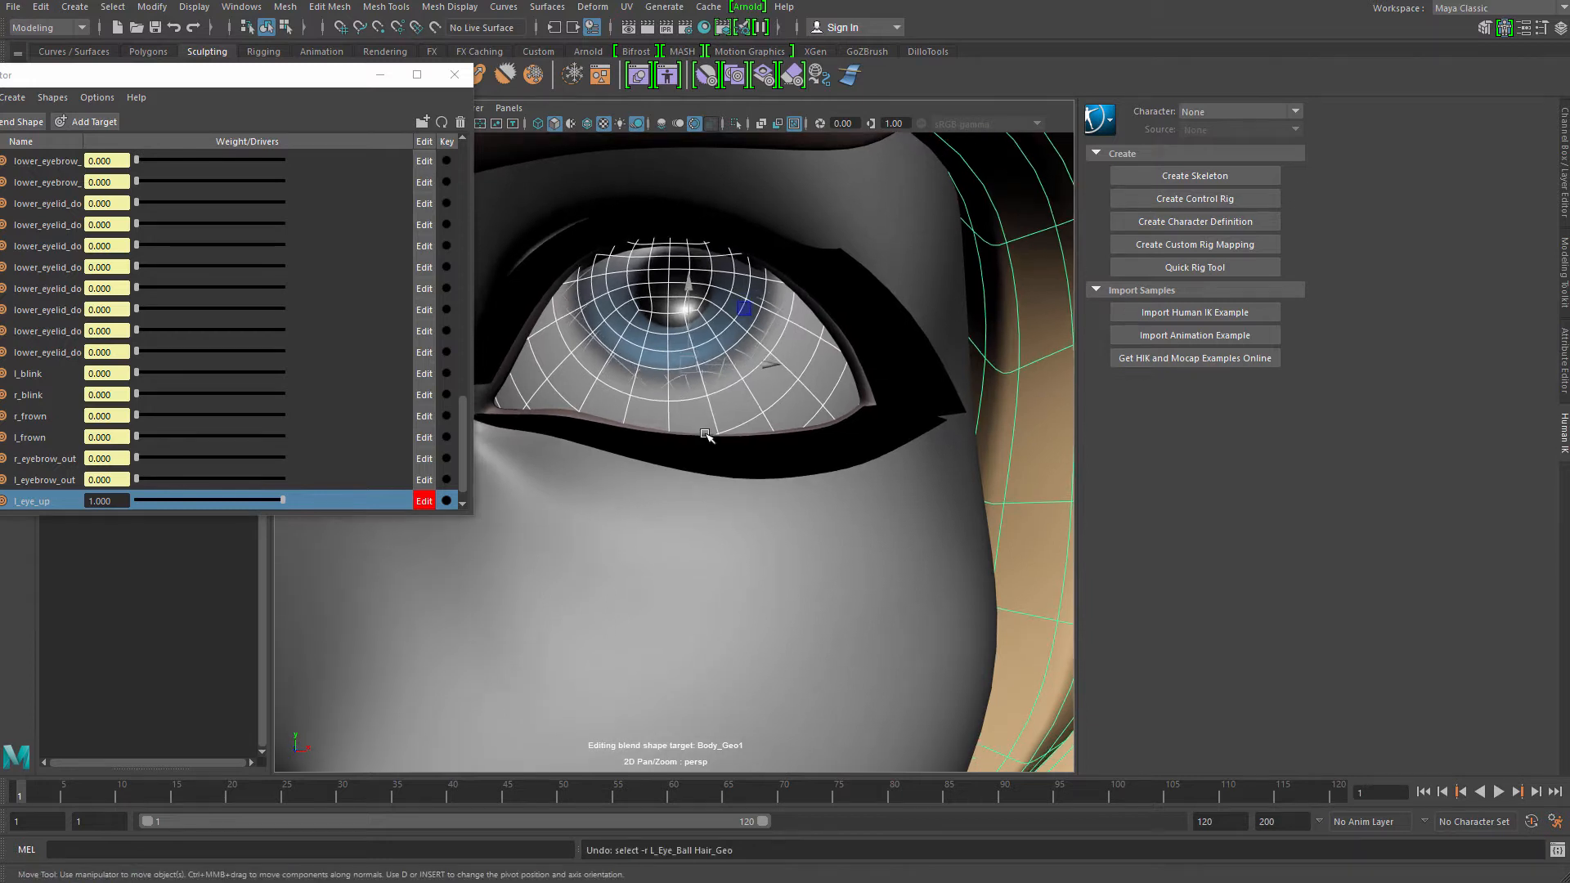
key(ctrl+z)
Reduce the soft-selection falloff and adjust the height of the vertices on the inner half of the lower lid
key(b)
drag(695, 418, 695, 371)
click(582, 422)
alt+middle_drag(691, 494, 820, 462)
alt+right_drag(820, 463, 855, 465)
key(b)
drag(693, 390, 664, 380)
drag(710, 288, 719, 301)
Select the lower-lid vertex next to the inner eye corner, shrink its falloff, and lower it slightly
key(q)
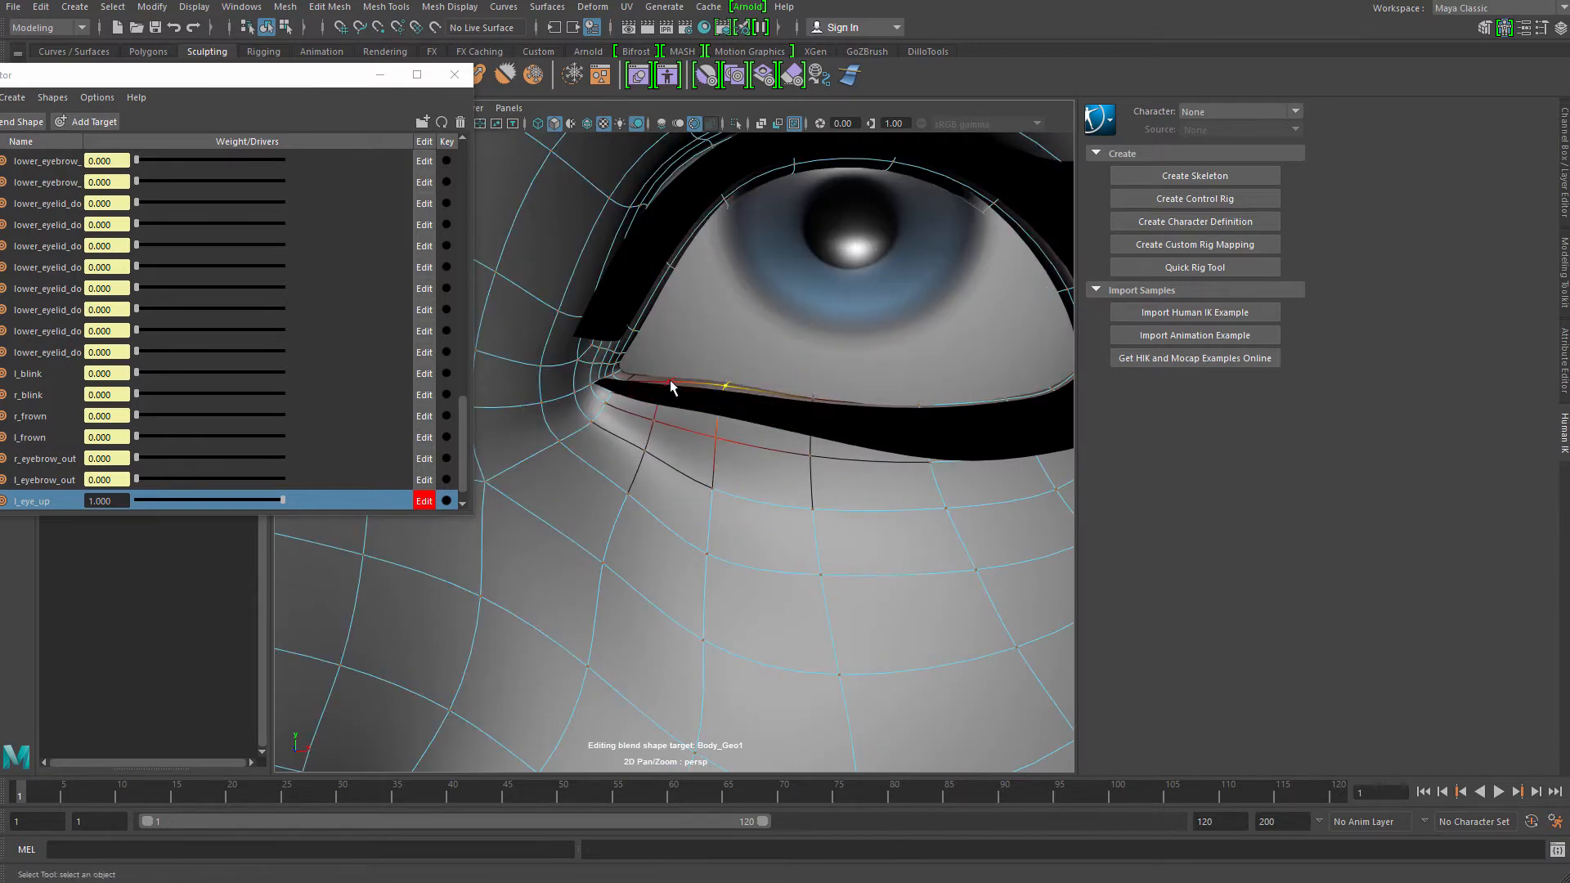
click(671, 382)
key(b)
drag(680, 358, 645, 359)
key(w)
drag(667, 304, 666, 307)
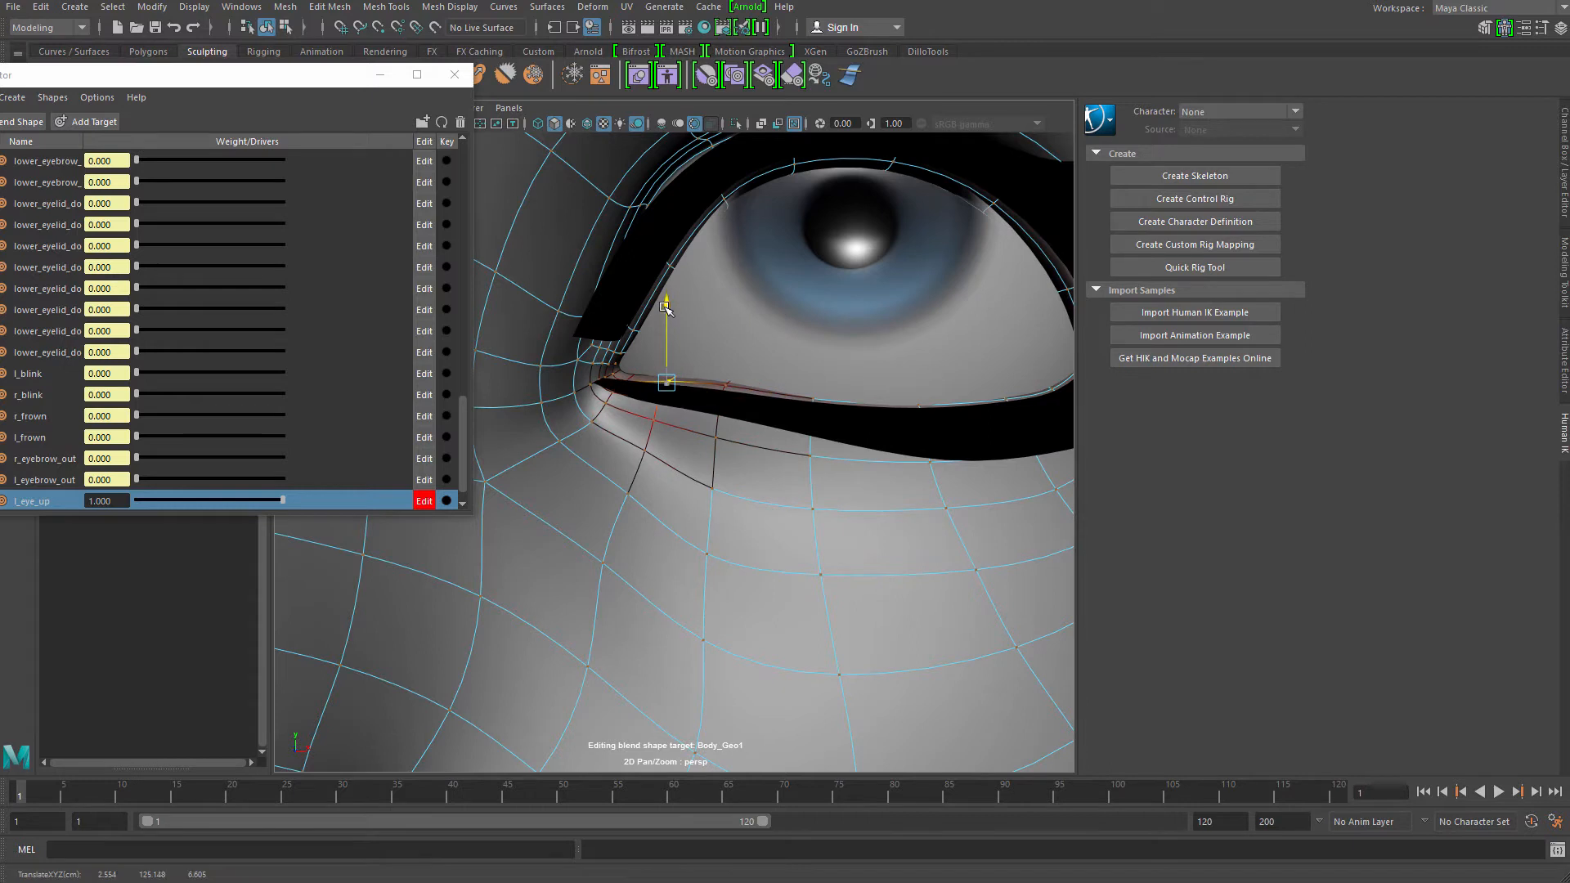
Soft-select the vertices on the outer part of the lower lid with a reduced falloff and refine their position
alt+drag(940, 324, 799, 406)
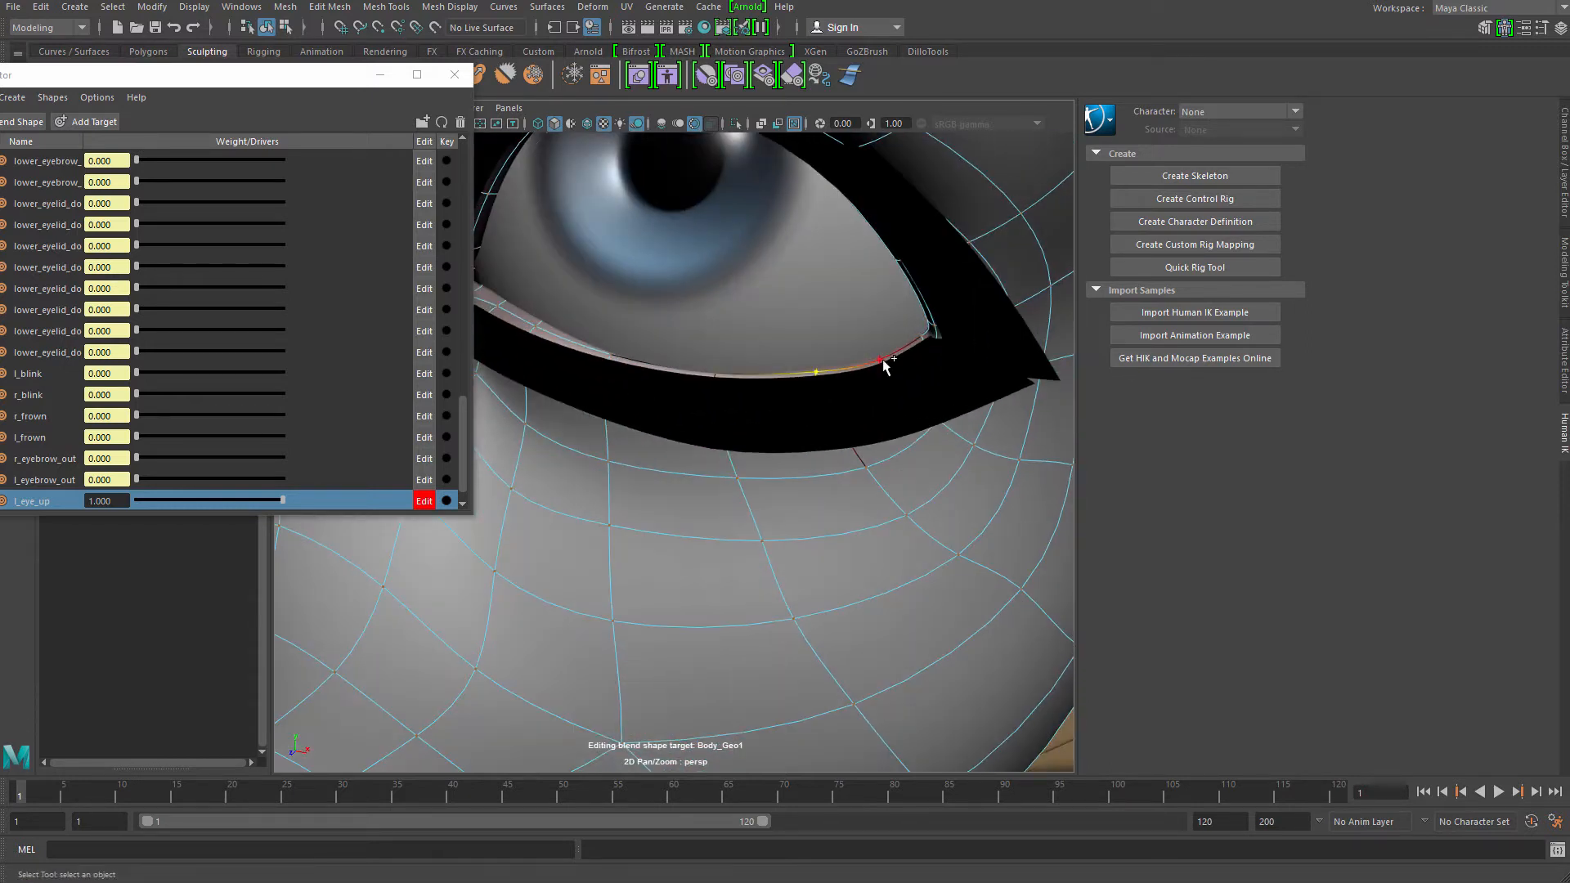
drag(795, 348, 752, 351)
key(w)
alt+drag(850, 328, 826, 296)
key(q)
key(w)
Select the middle lower-lid edge vertex, adjust its falloff, and raise it slightly
alt+drag(773, 401, 700, 392)
key(q)
key(b)
key(w)
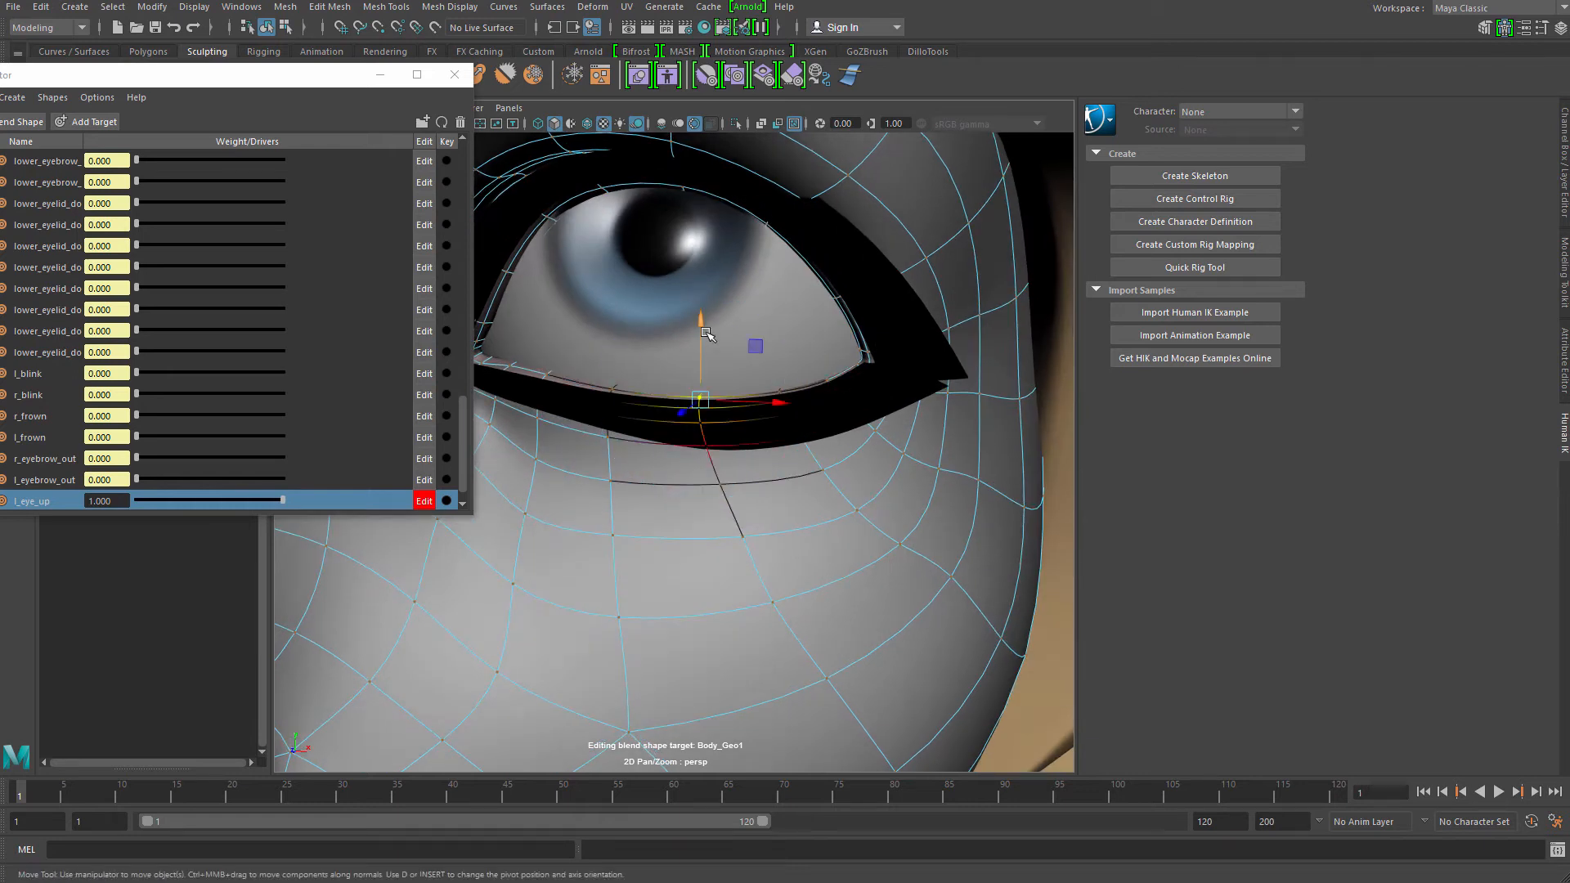
drag(701, 323, 701, 319)
Return to object mode and examine the upward-looking left eye in relation to the whole face
scroll(722, 390, down, 4)
scroll(725, 395, down, 5)
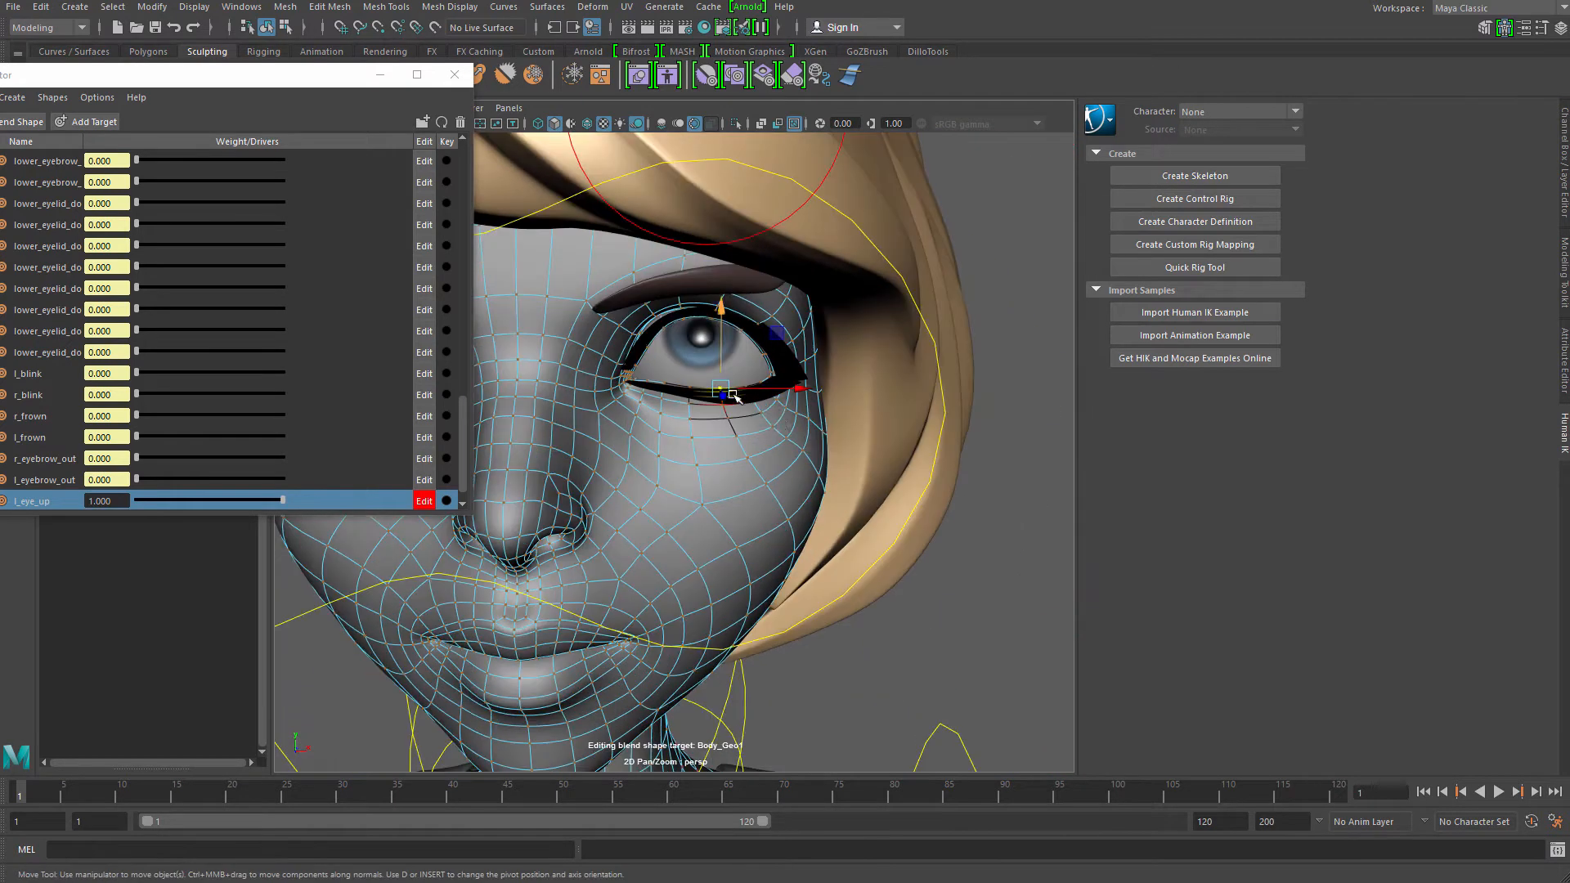
key(q)
right_drag(787, 413, 914, 331)
scroll(1027, 278, down, 5)
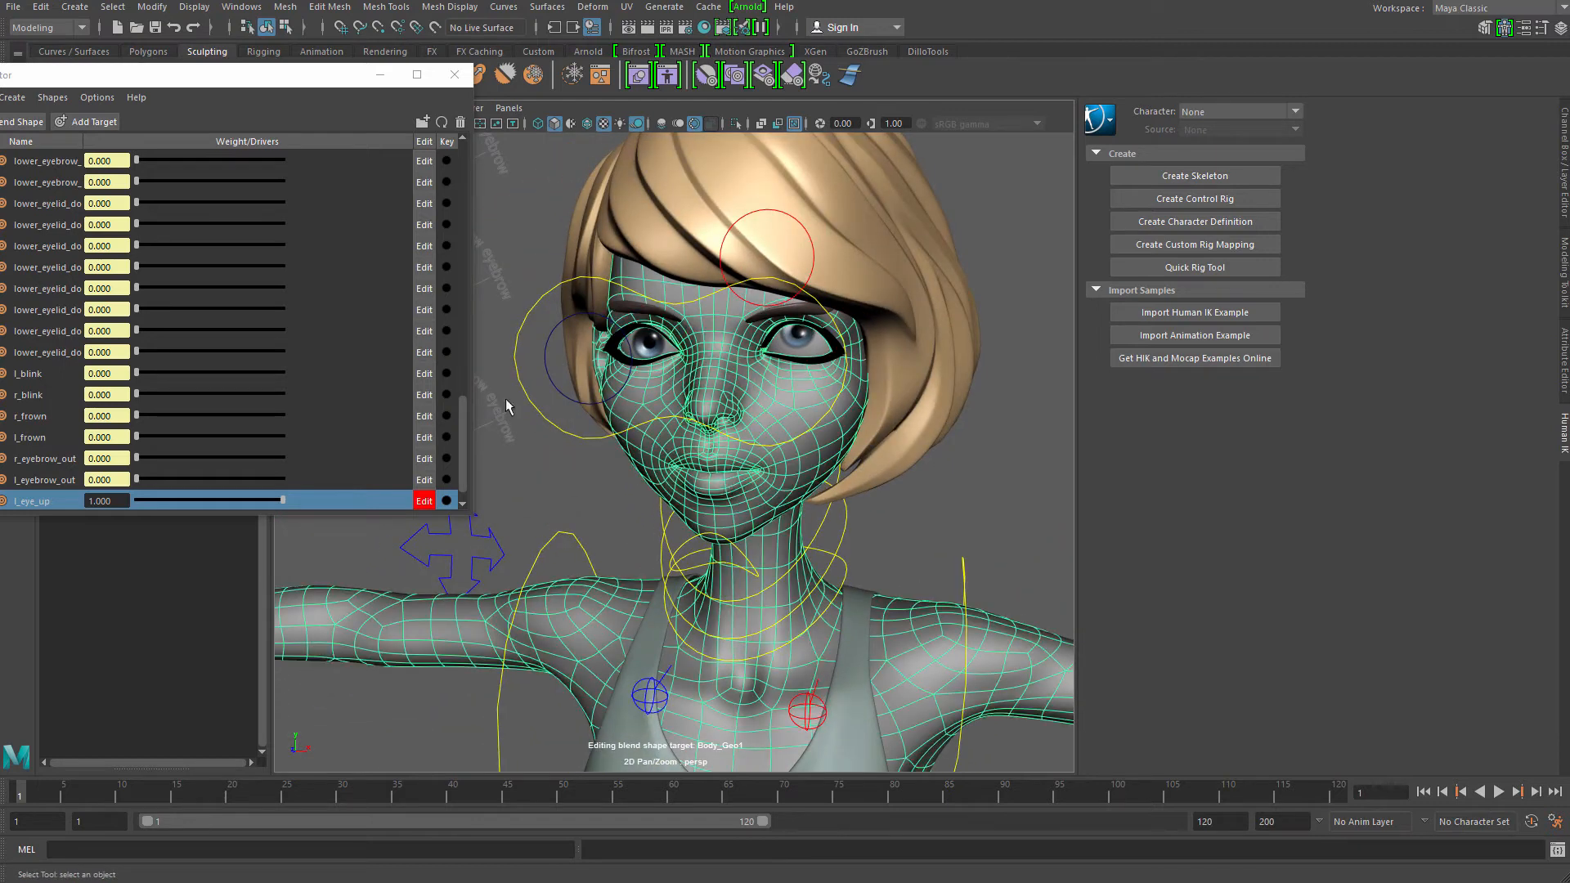
alt+drag(673, 317, 730, 355)
scroll(738, 355, up, 2)
mouse_move(826, 355)
alt+mouse_down()
mouse_move(705, 368)
mouse_move(824, 363)
alt+mouse_up()
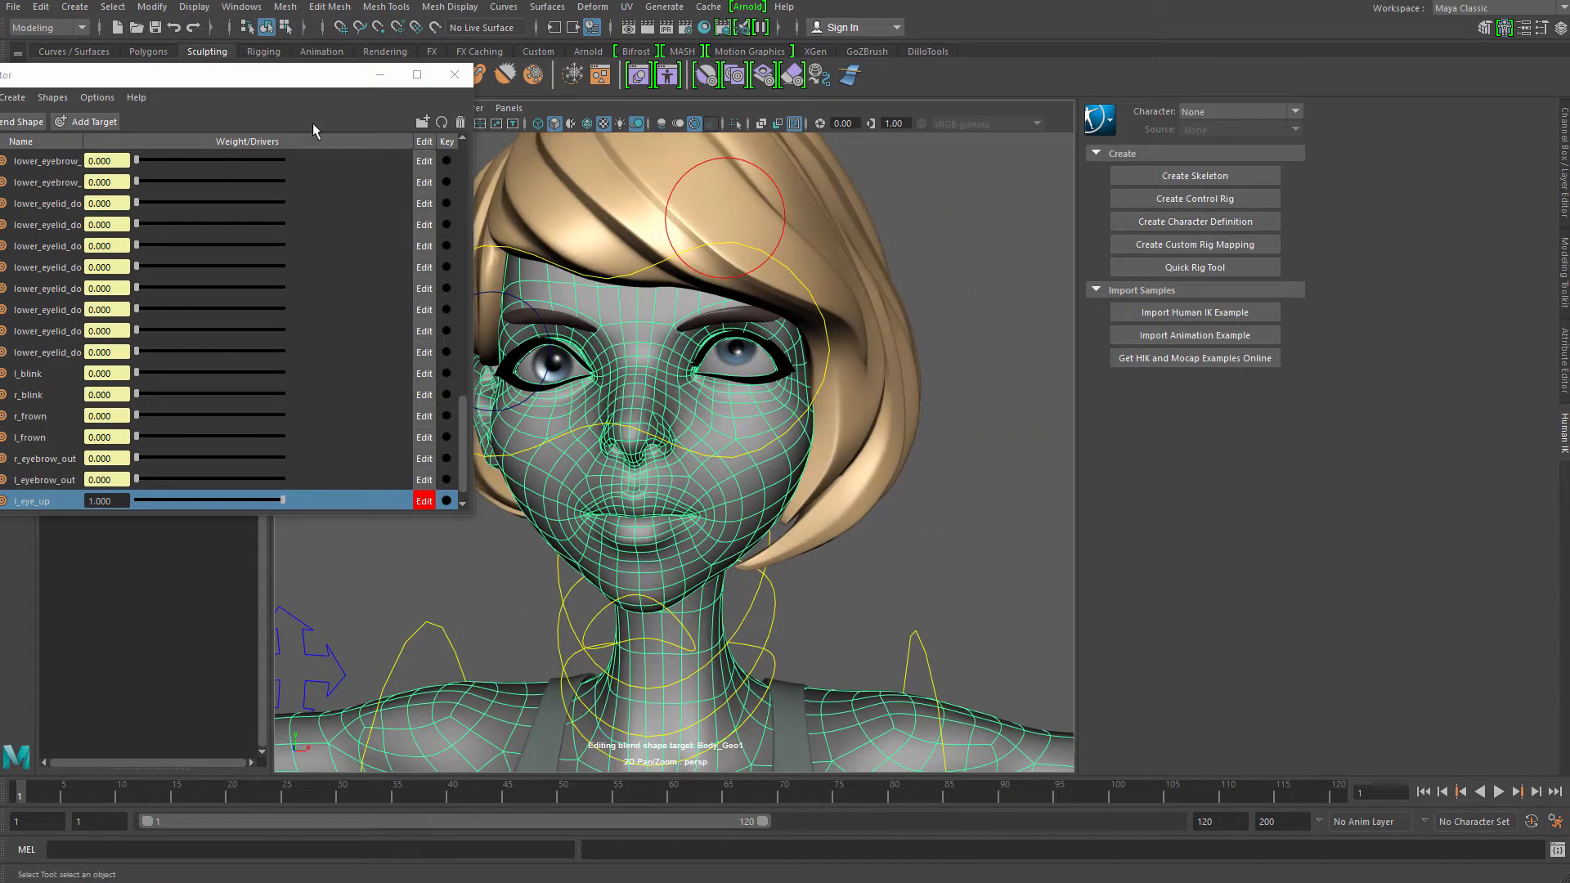
Move the Shape Editor clear of the Outliner and the face
drag(310, 76, 263, 397)
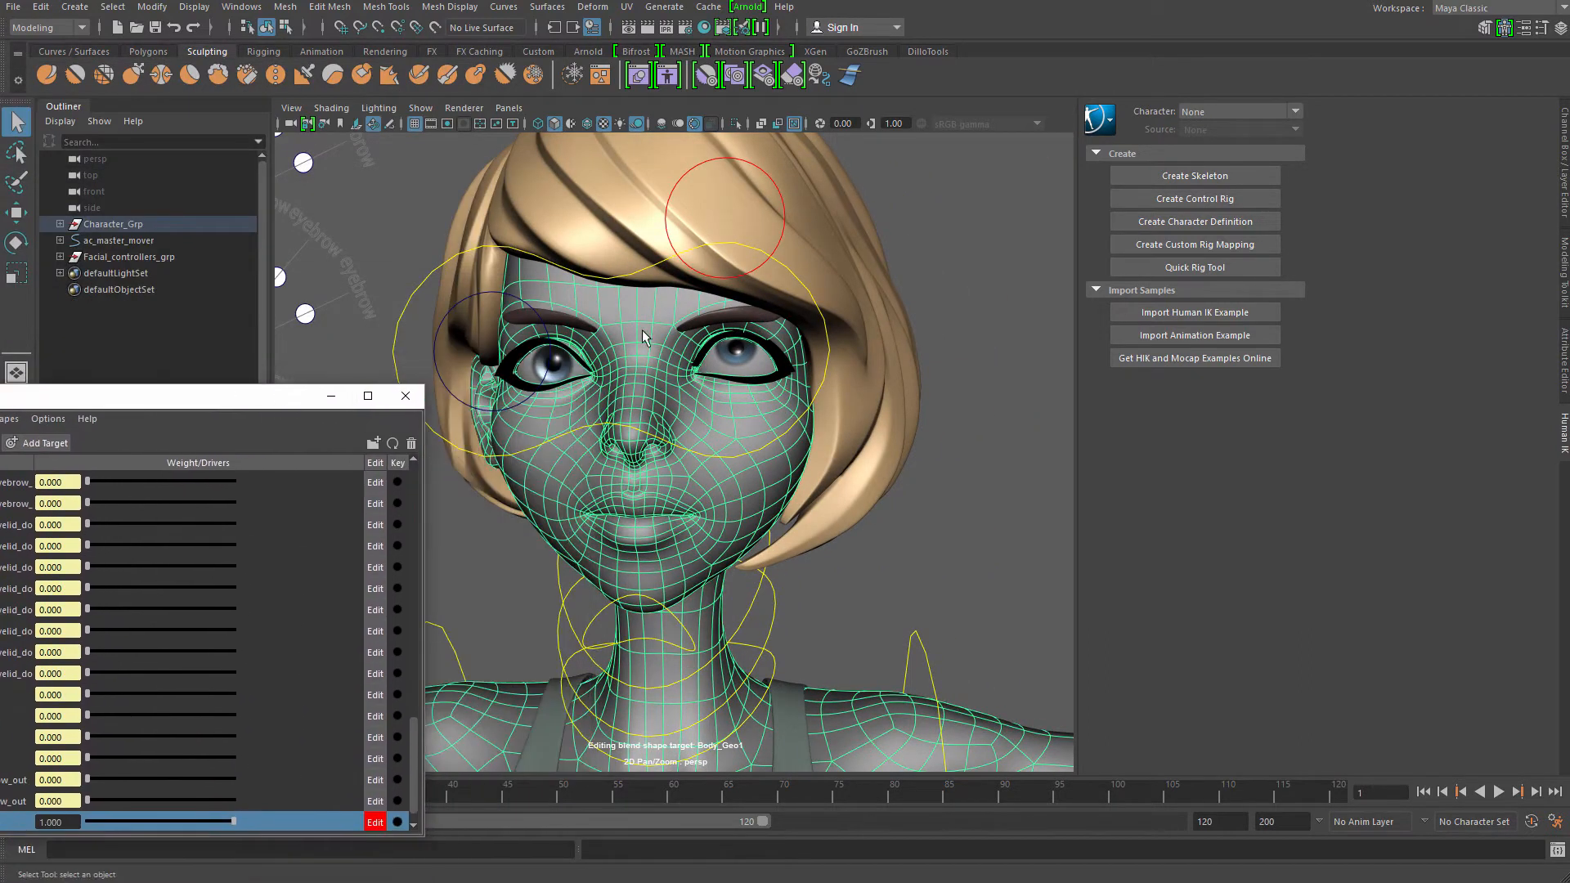
alt+drag(570, 303, 482, 277)
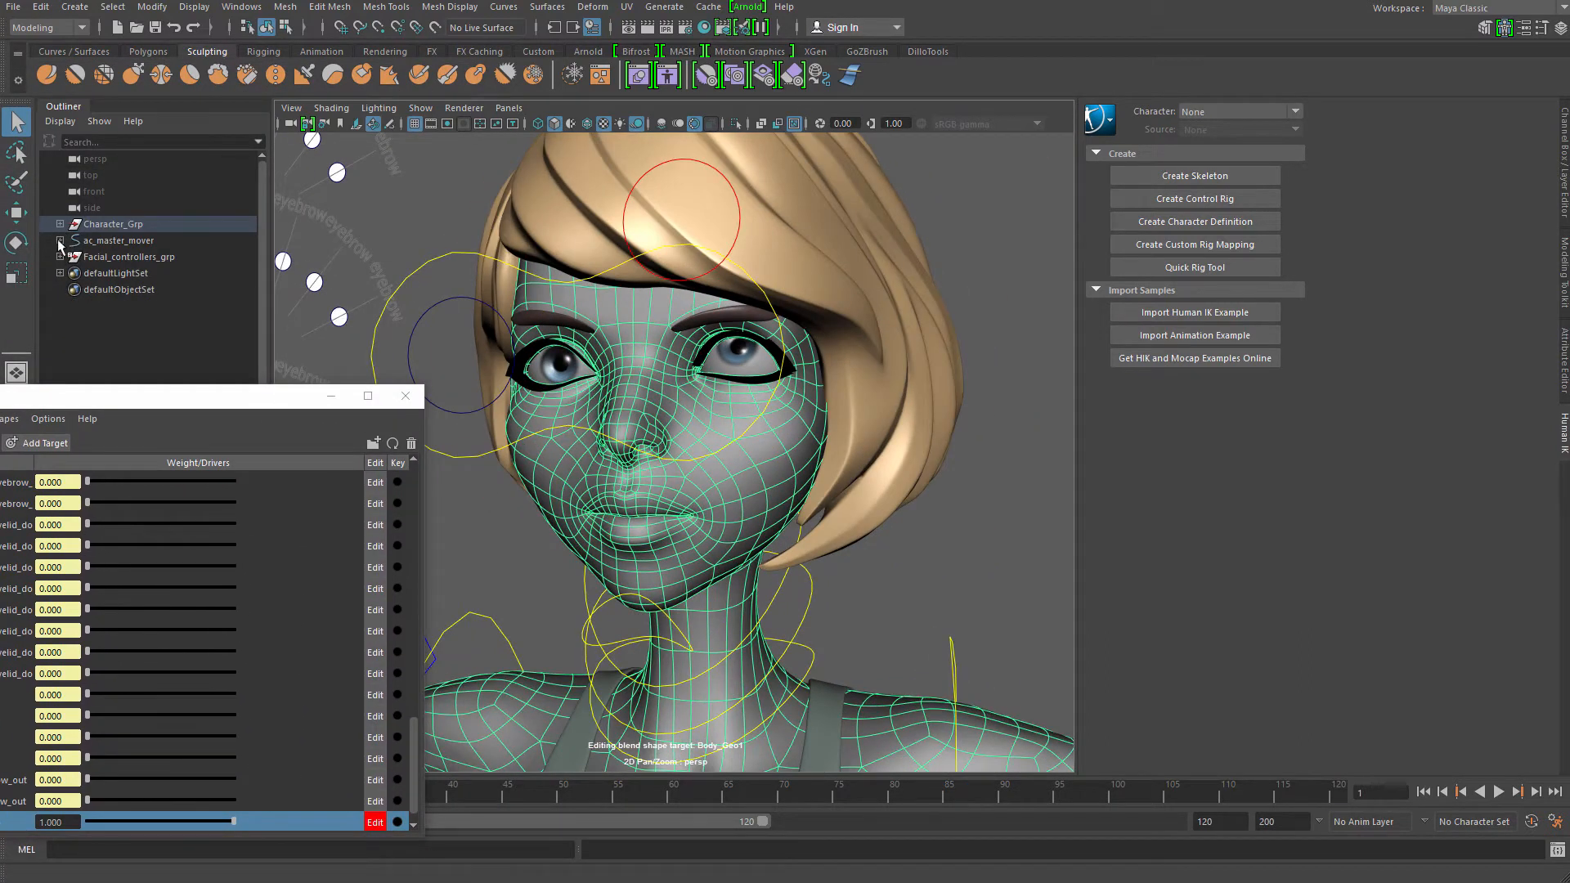
Expand the character and head_rig hierarchies down to jt_bind_Neck_05 and select the left eye joint jt_bind_L_eye
click(59, 224)
drag(123, 406, 1279, 117)
click(69, 552)
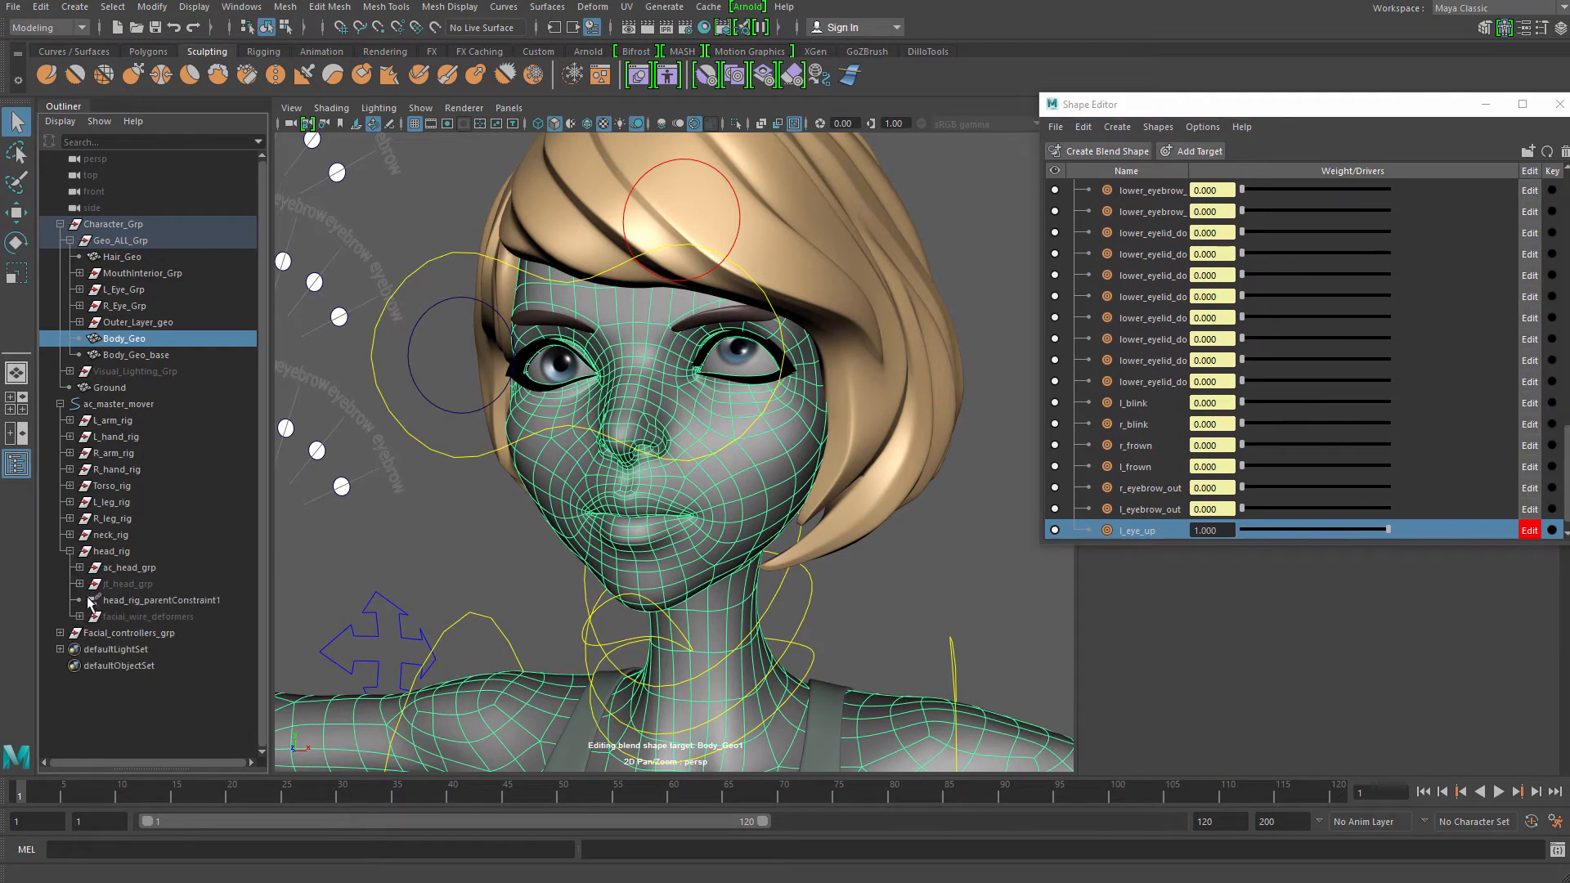
click(80, 584)
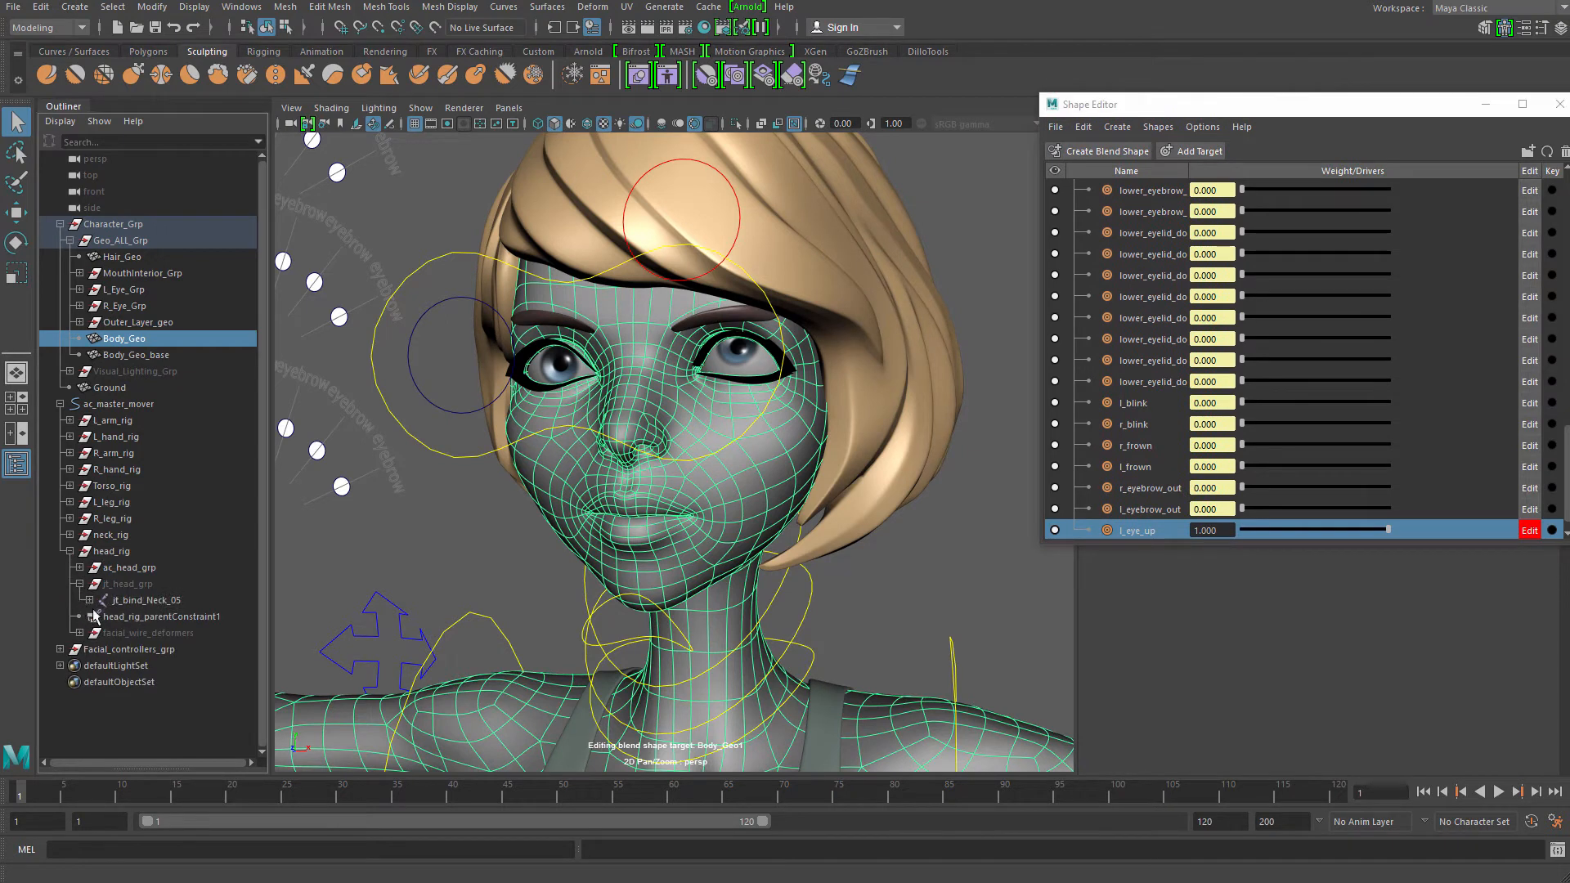
click(90, 600)
click(151, 649)
key(w)
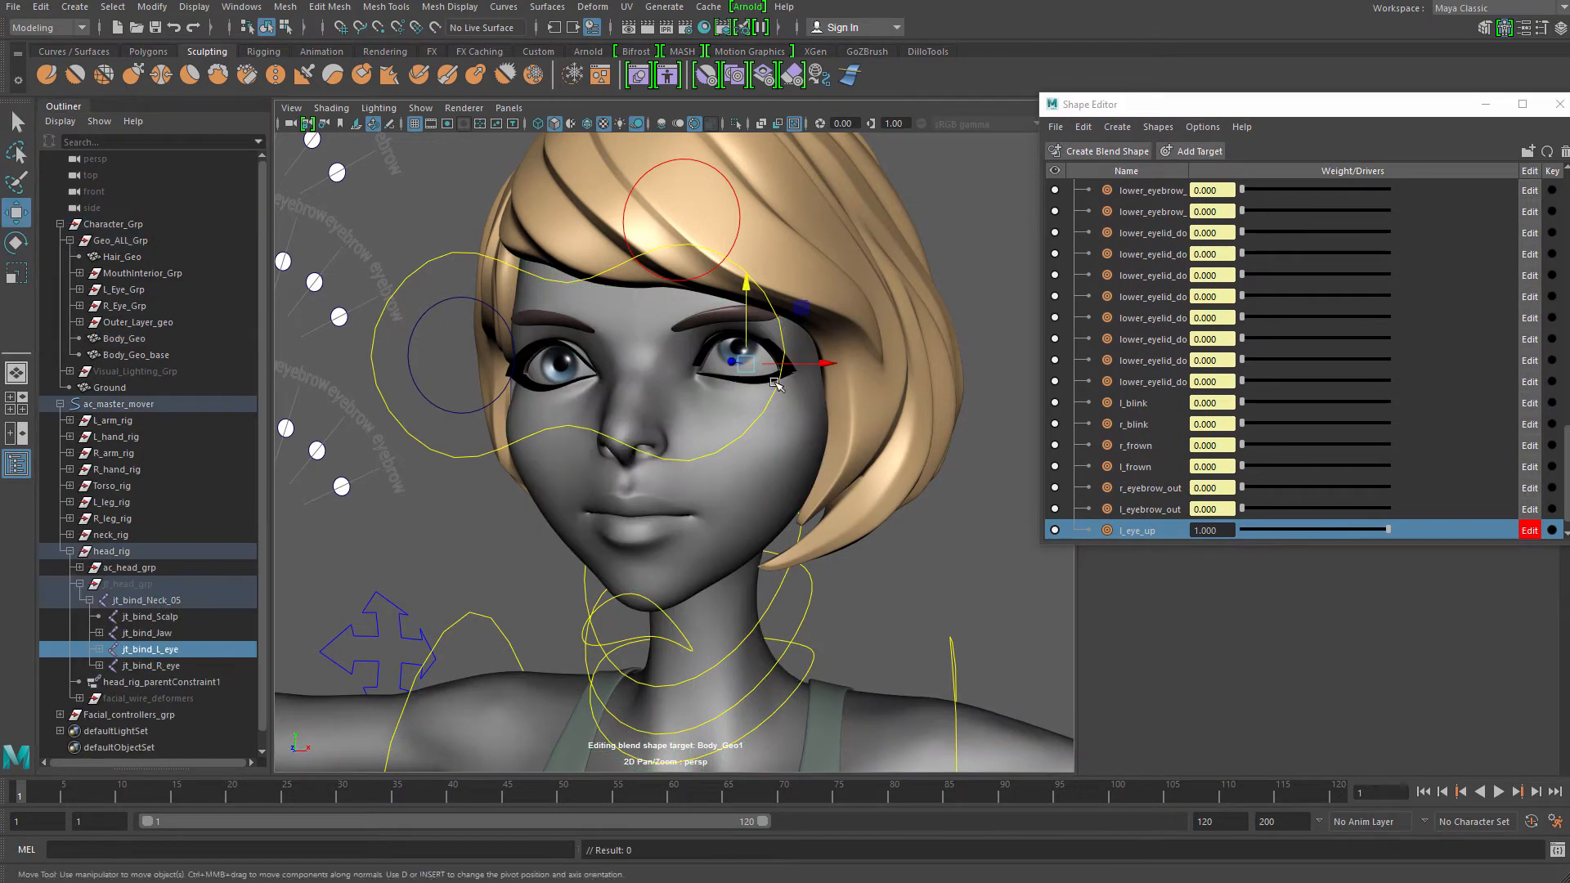
Switch to the Animation tool set and open Set Driven Key with jt_bind_L_eye loaded as the driver
key(f)
alt+drag(725, 427, 535, 410)
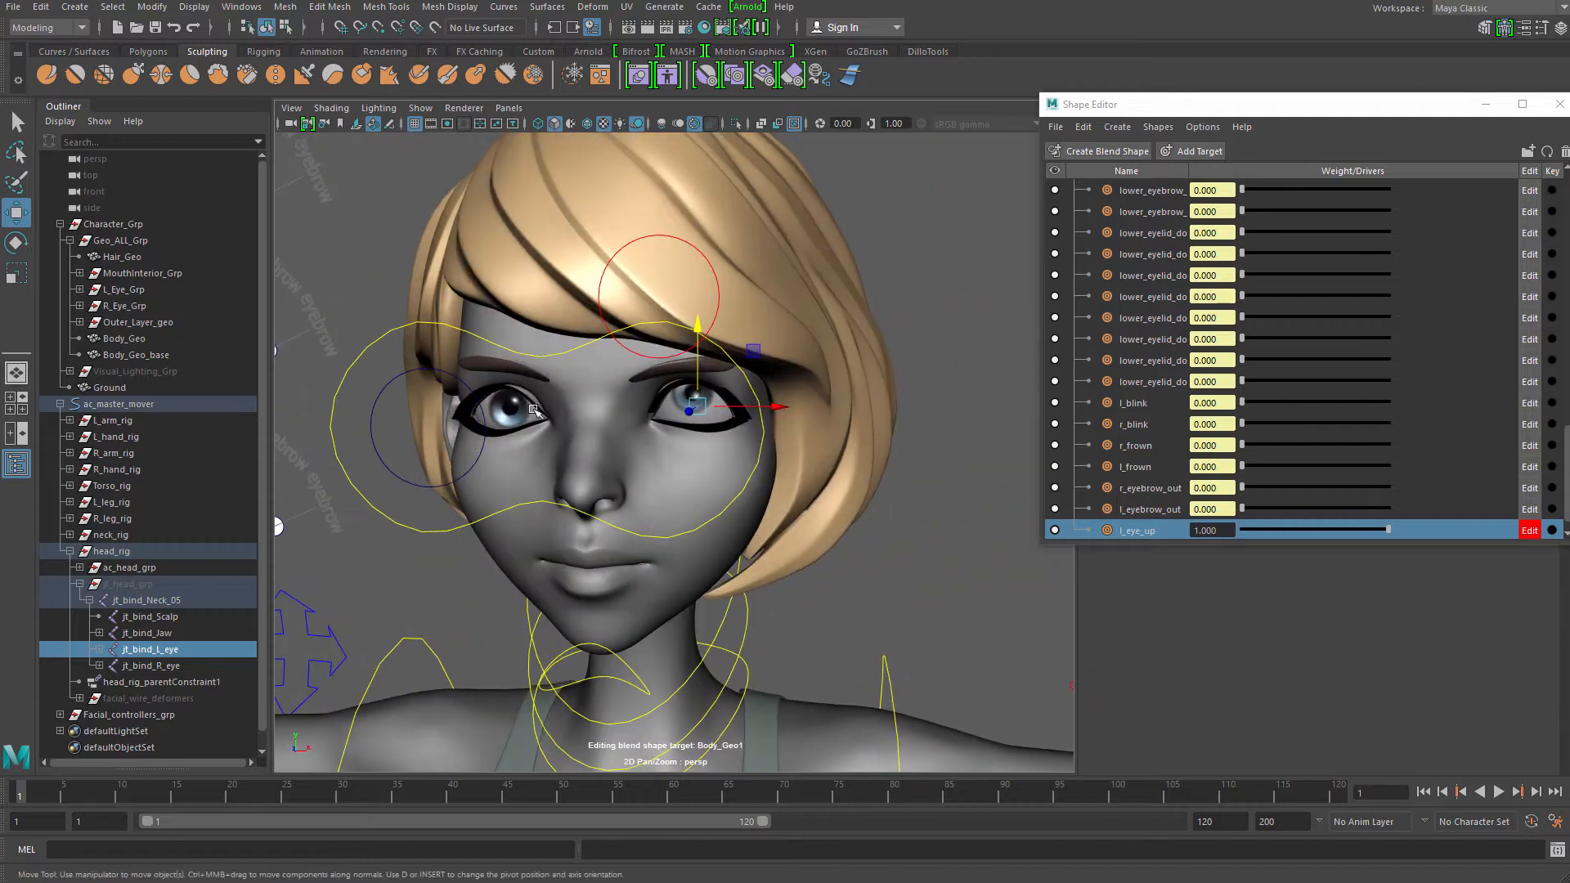
scroll(654, 409, up, 3)
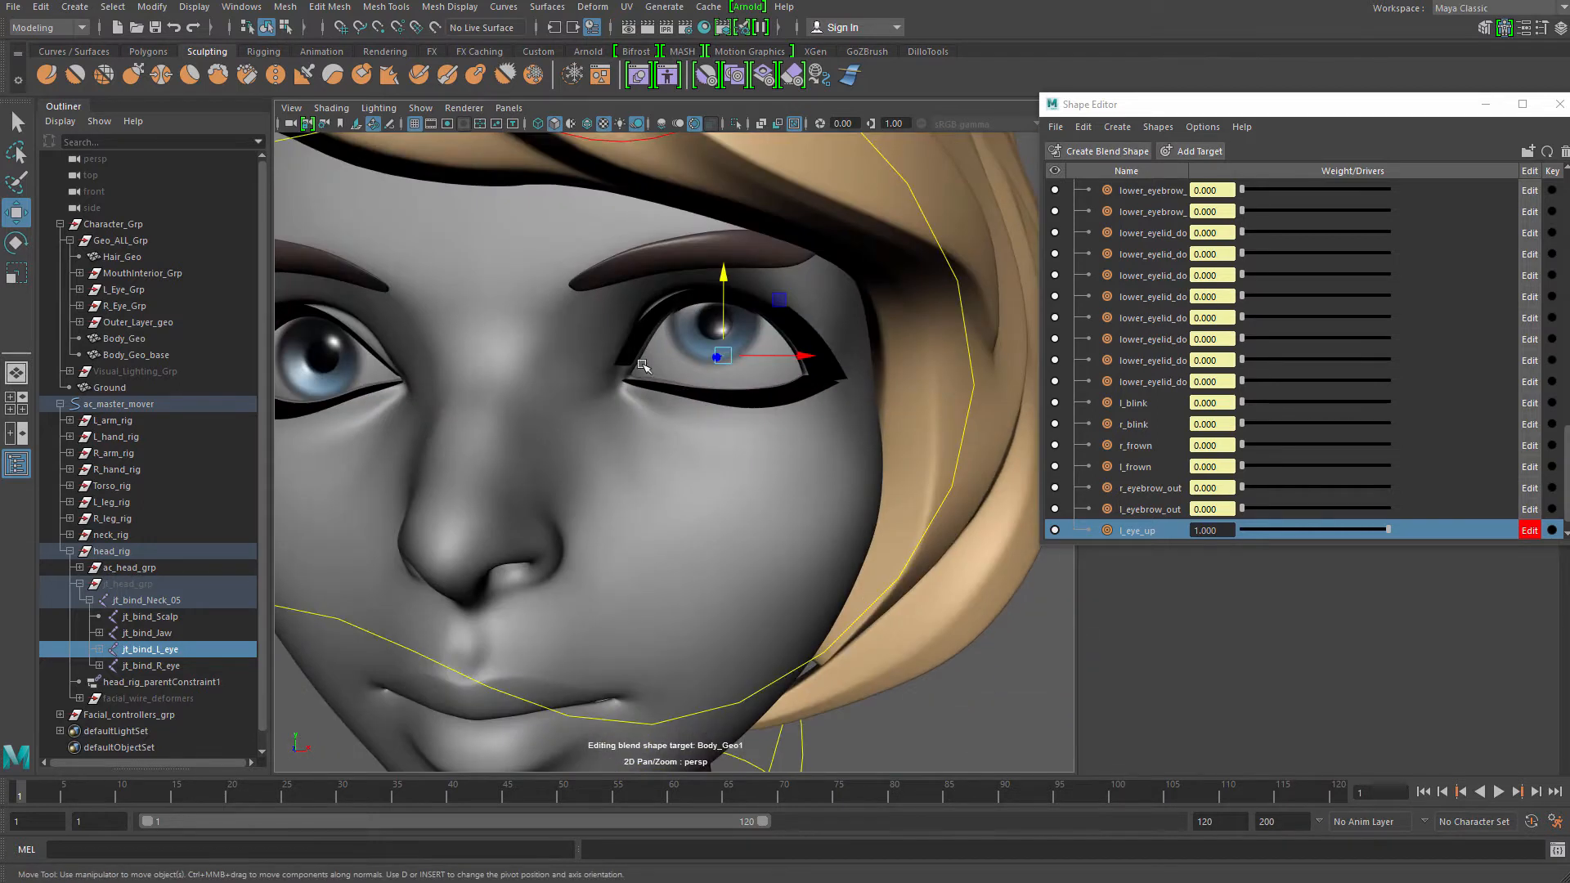
scroll(851, 398, down, 2)
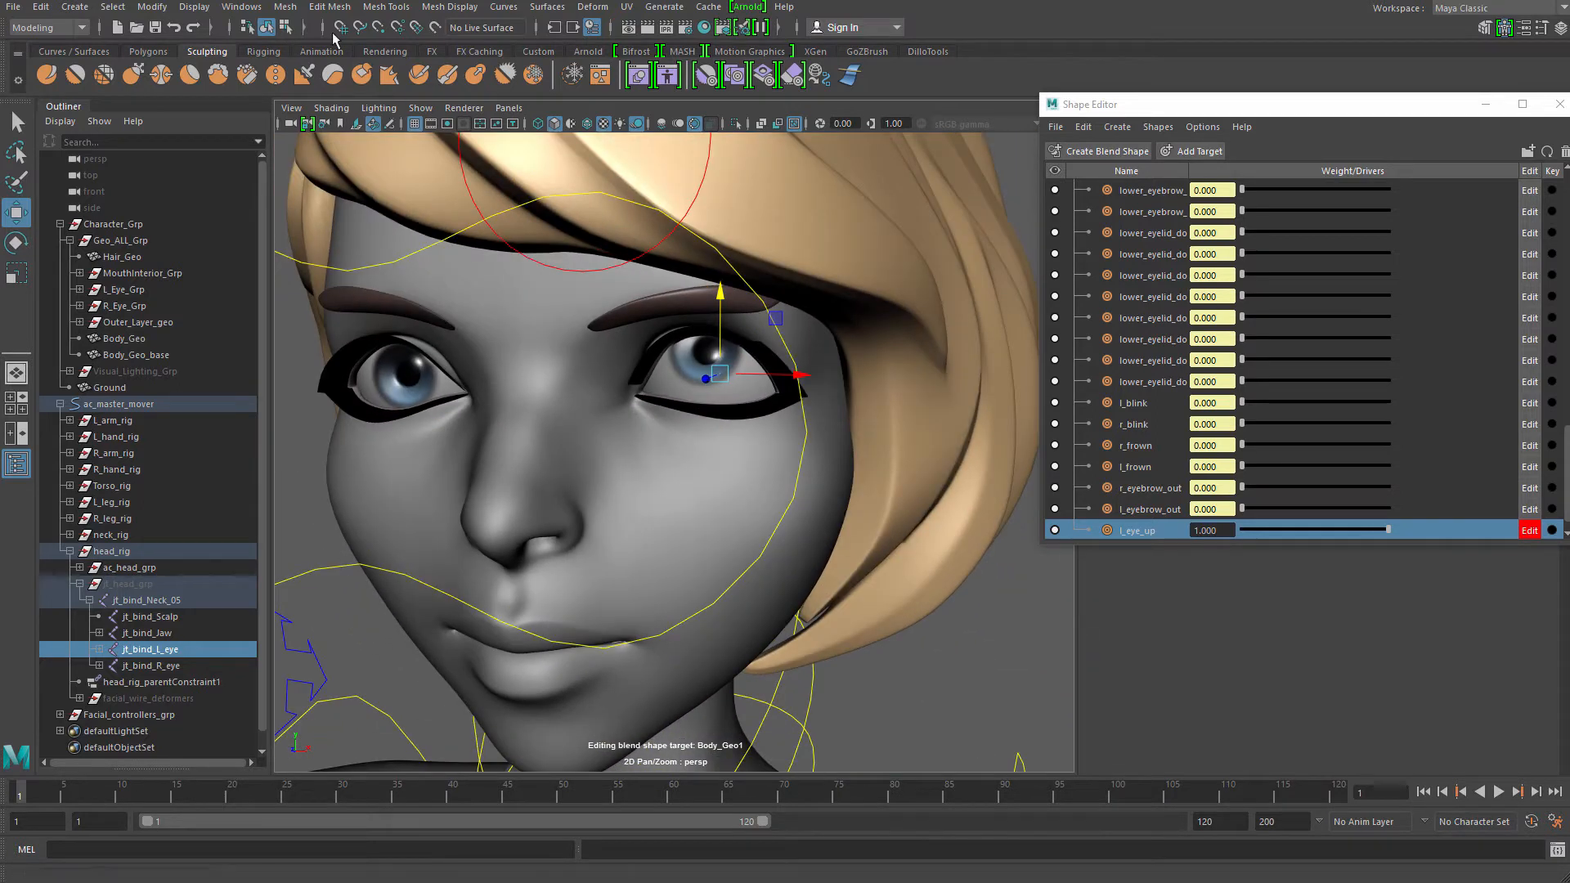
click(47, 28)
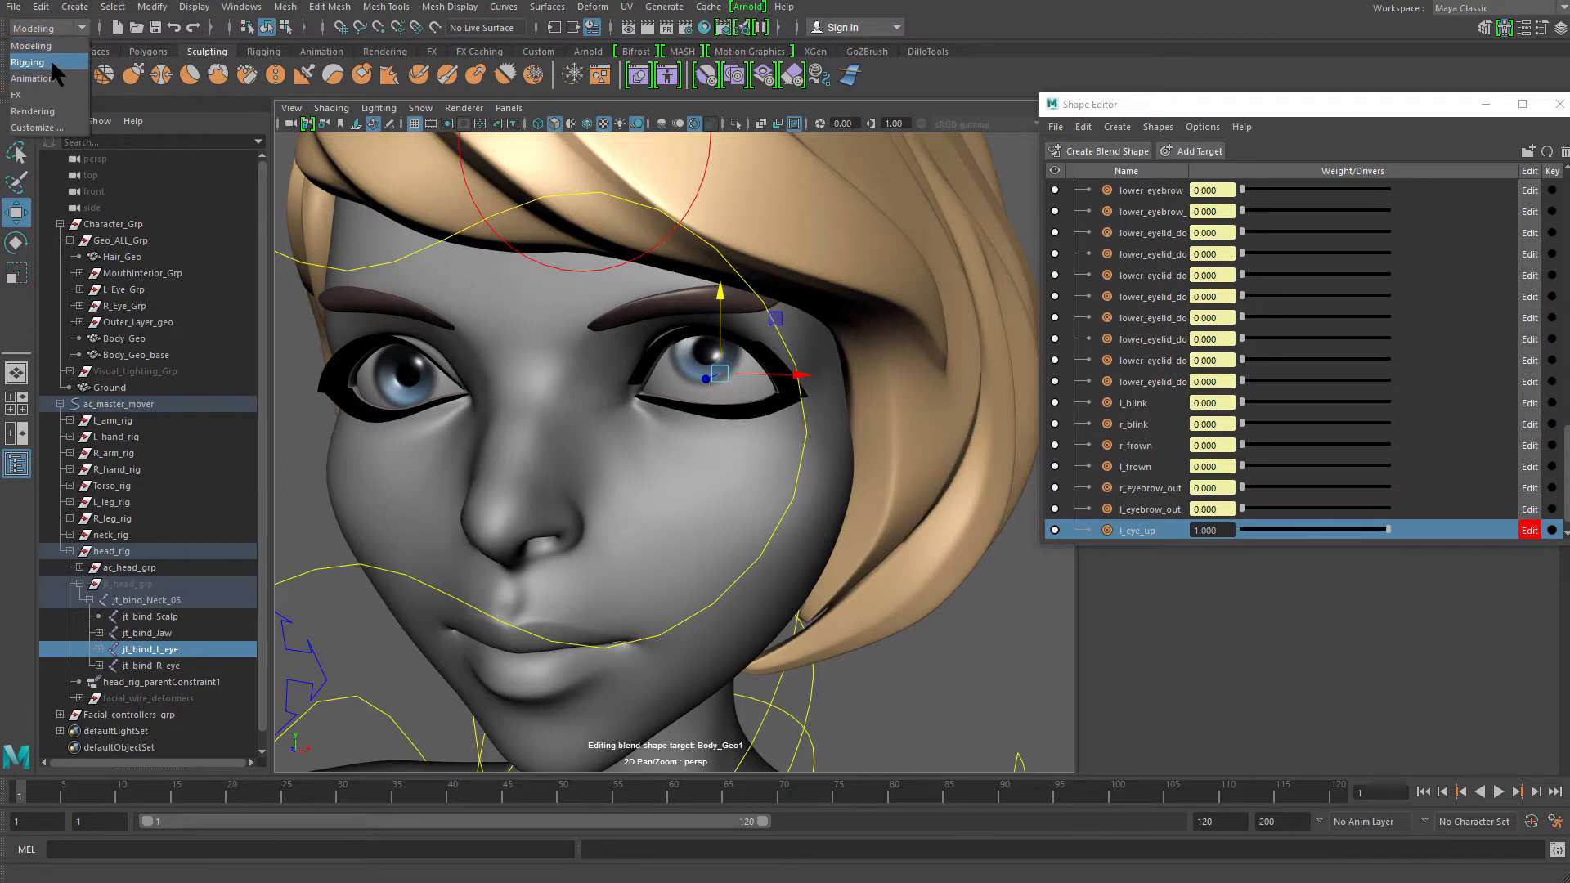
click(33, 79)
click(281, 6)
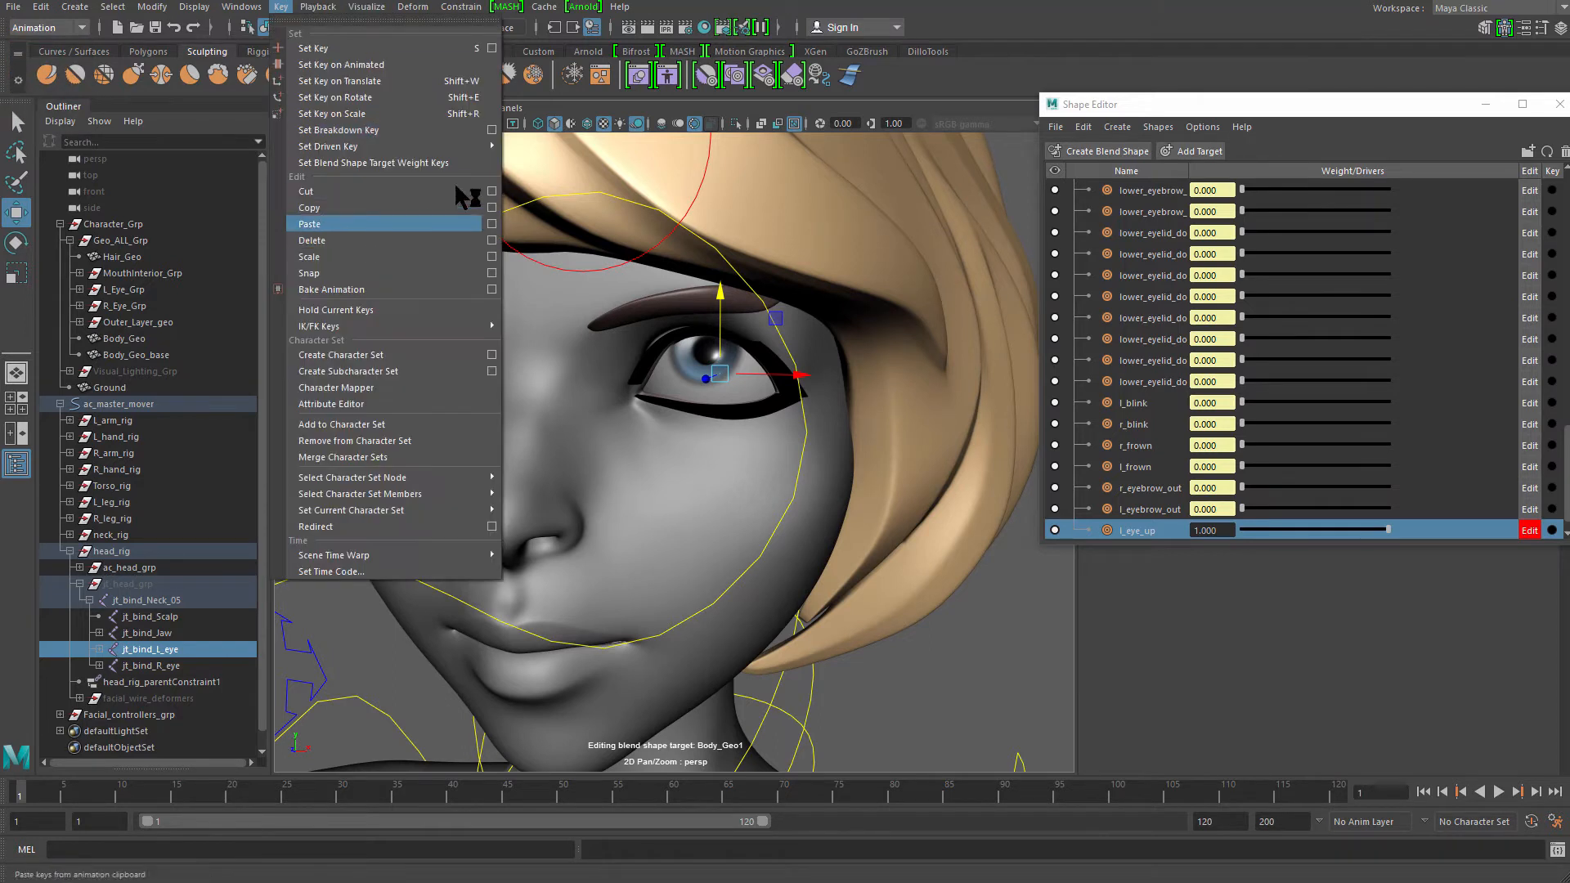
click(565, 152)
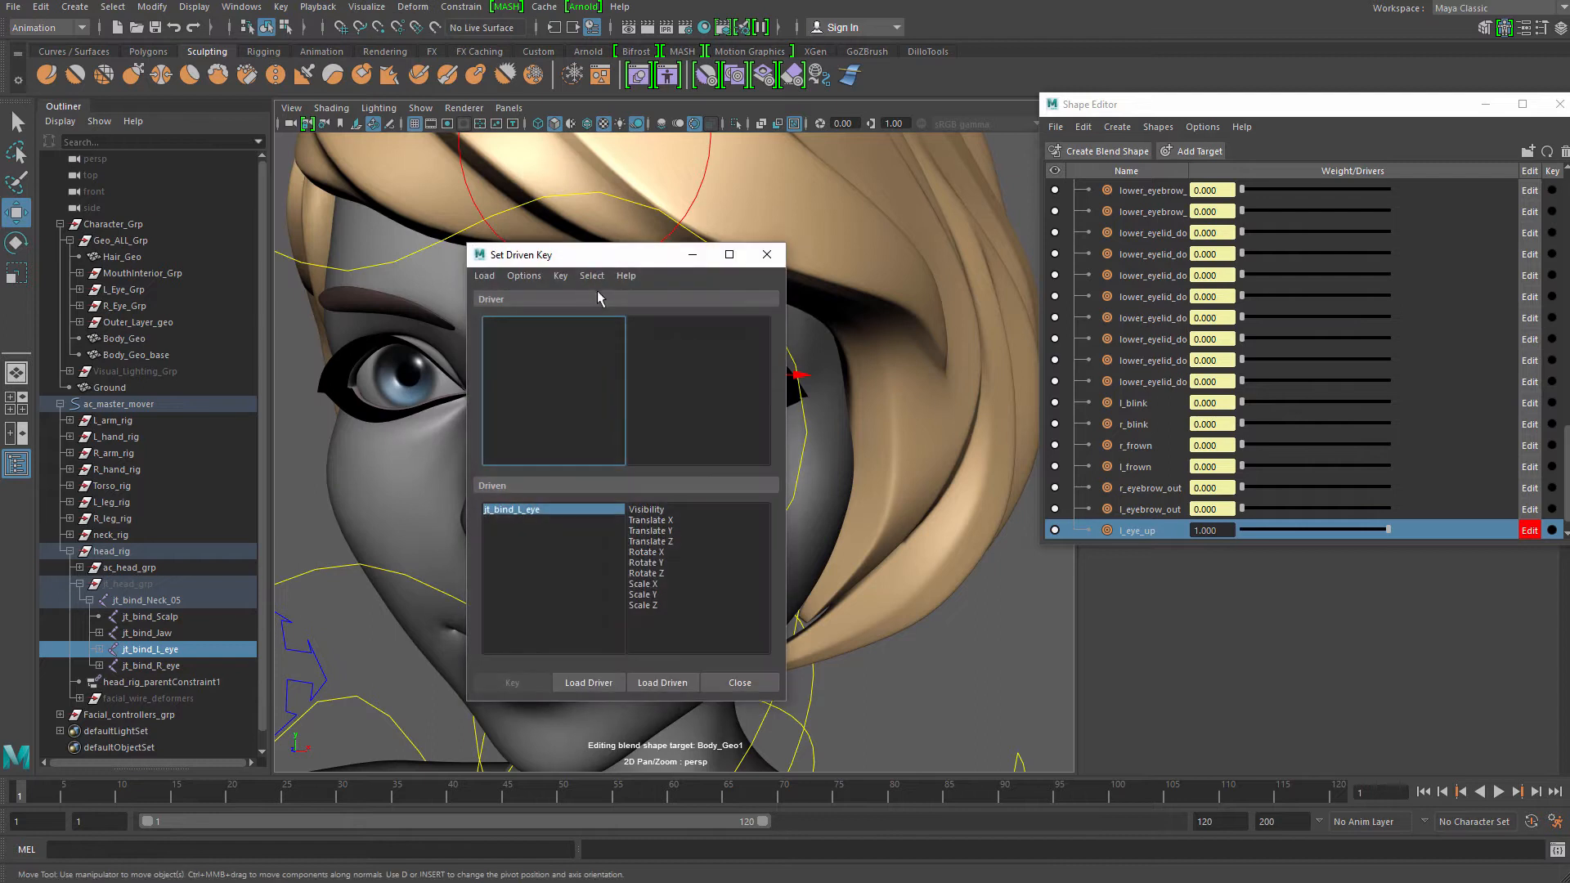
drag(598, 260, 386, 208)
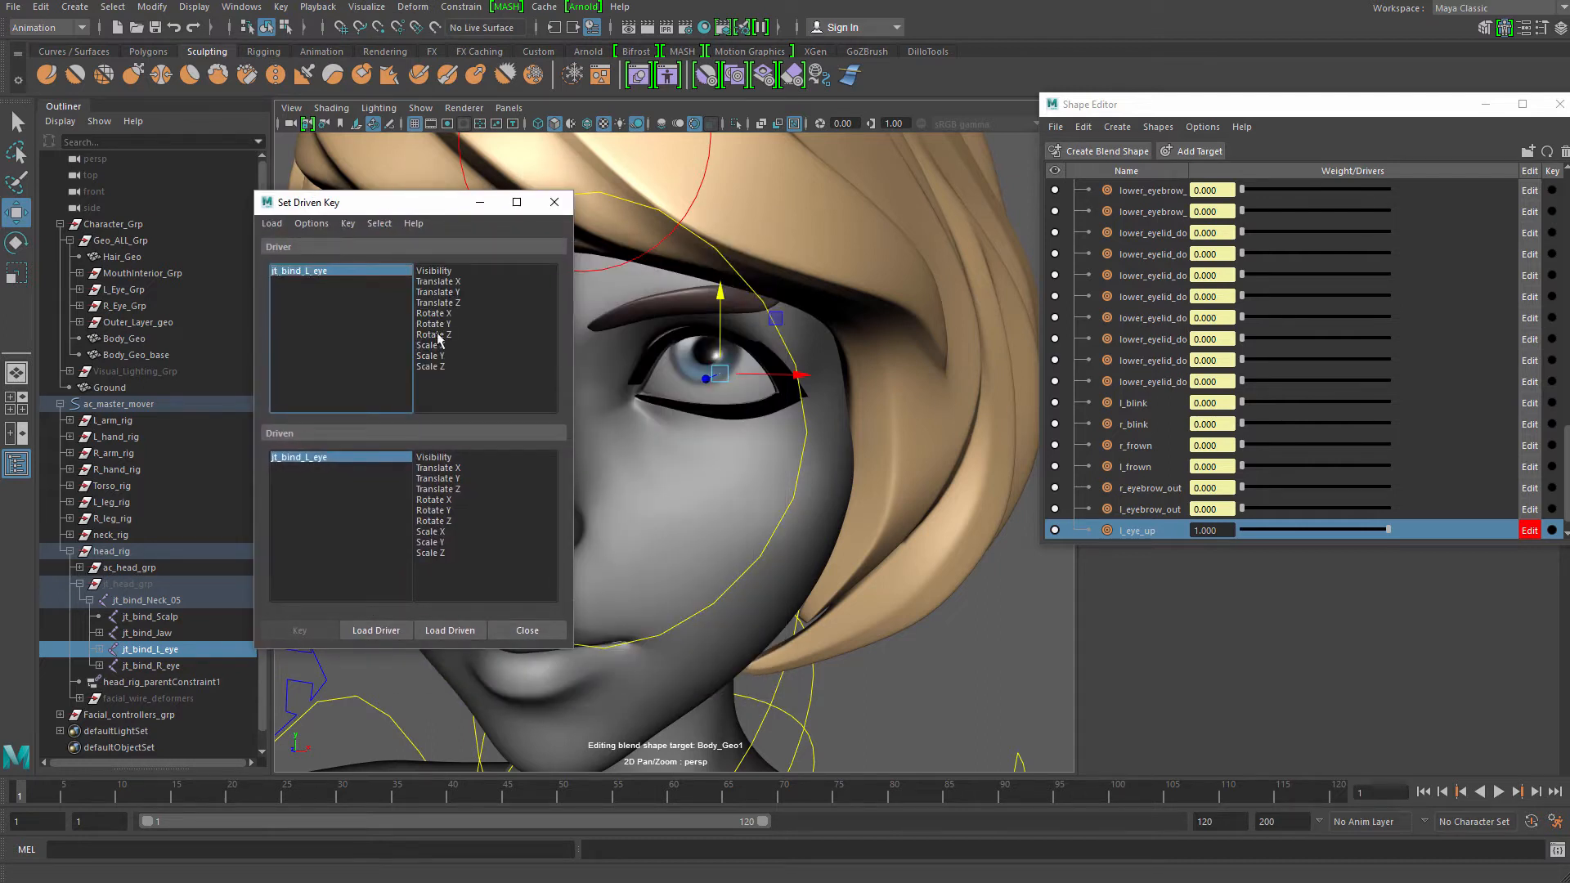
alt+middle_drag(781, 333, 865, 369)
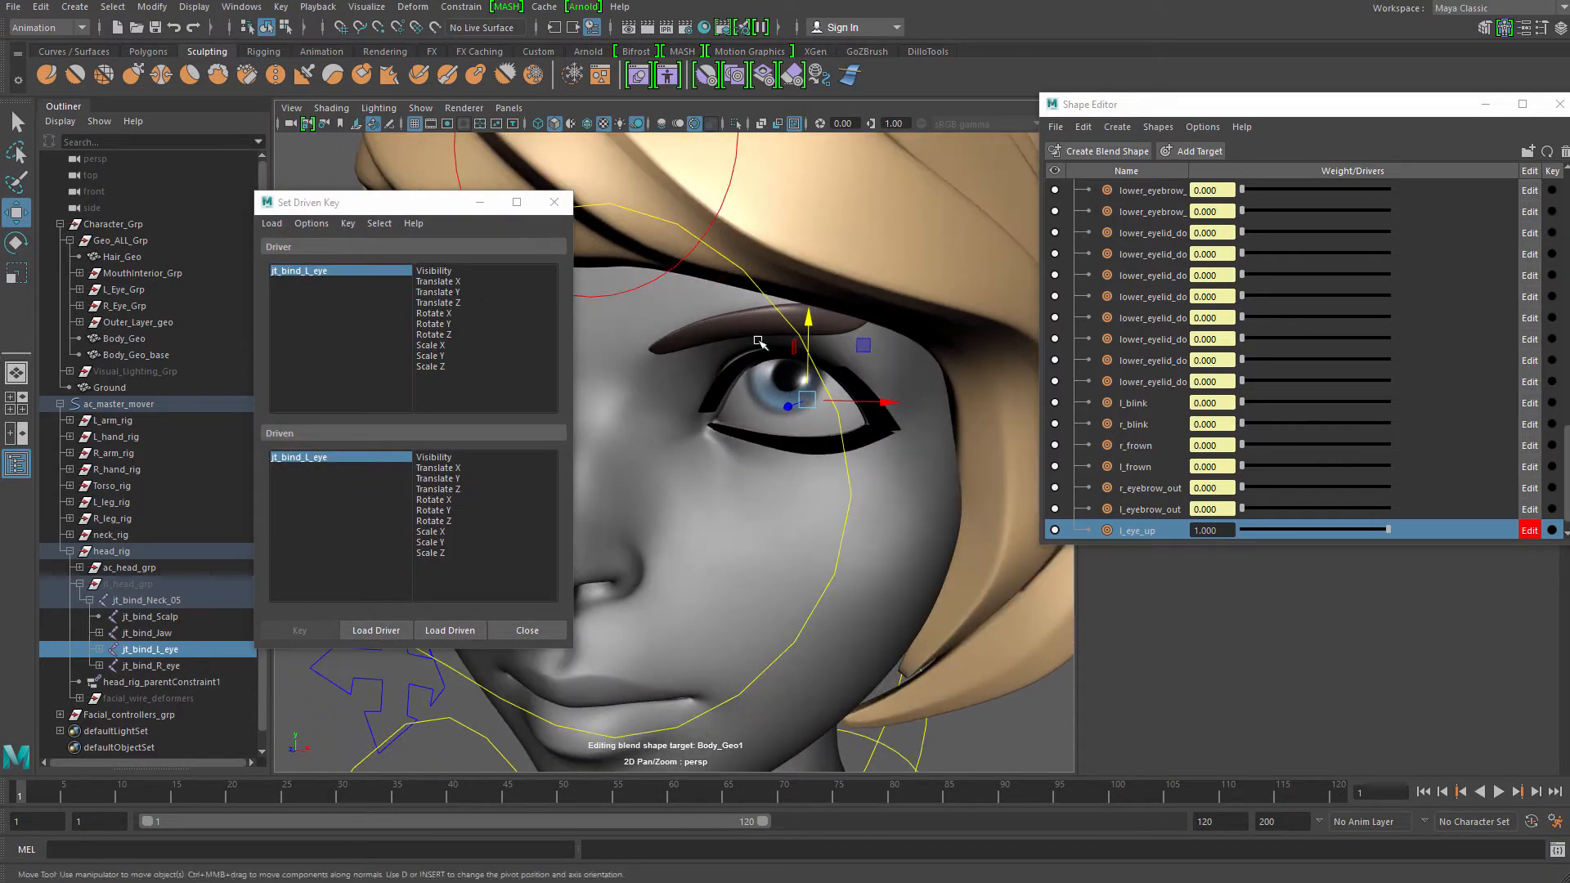
Check the eye joint's rotation channels and choose Rotate X as the driver attribute
drag(1395, 103, 956, 371)
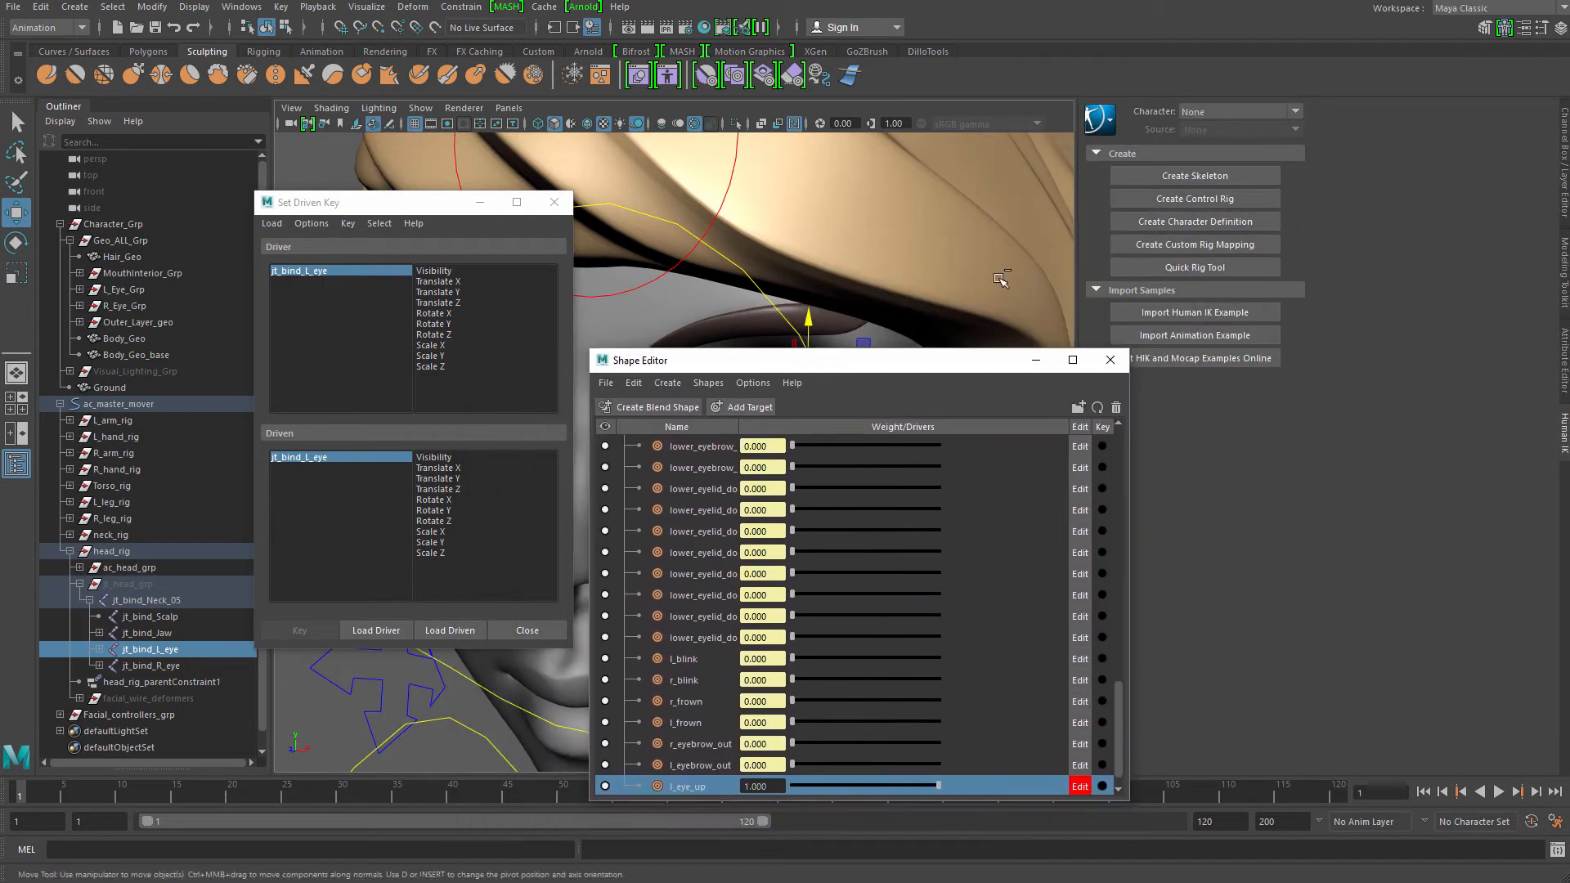
key(ctrl+a)
key(ctrl+a)
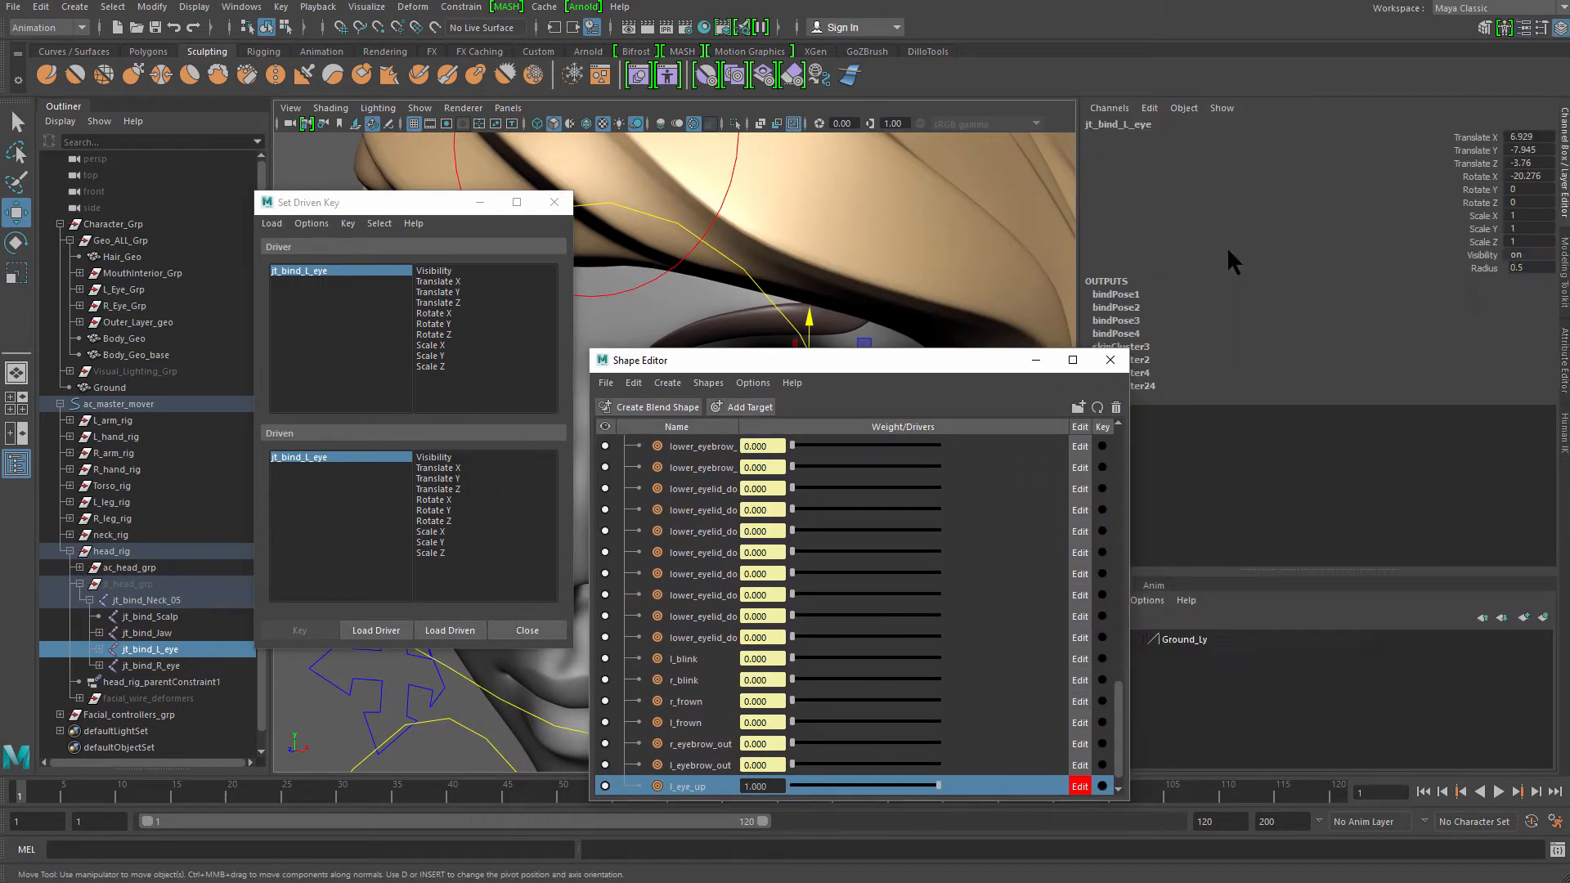
drag(1480, 177, 1485, 201)
click(1486, 177)
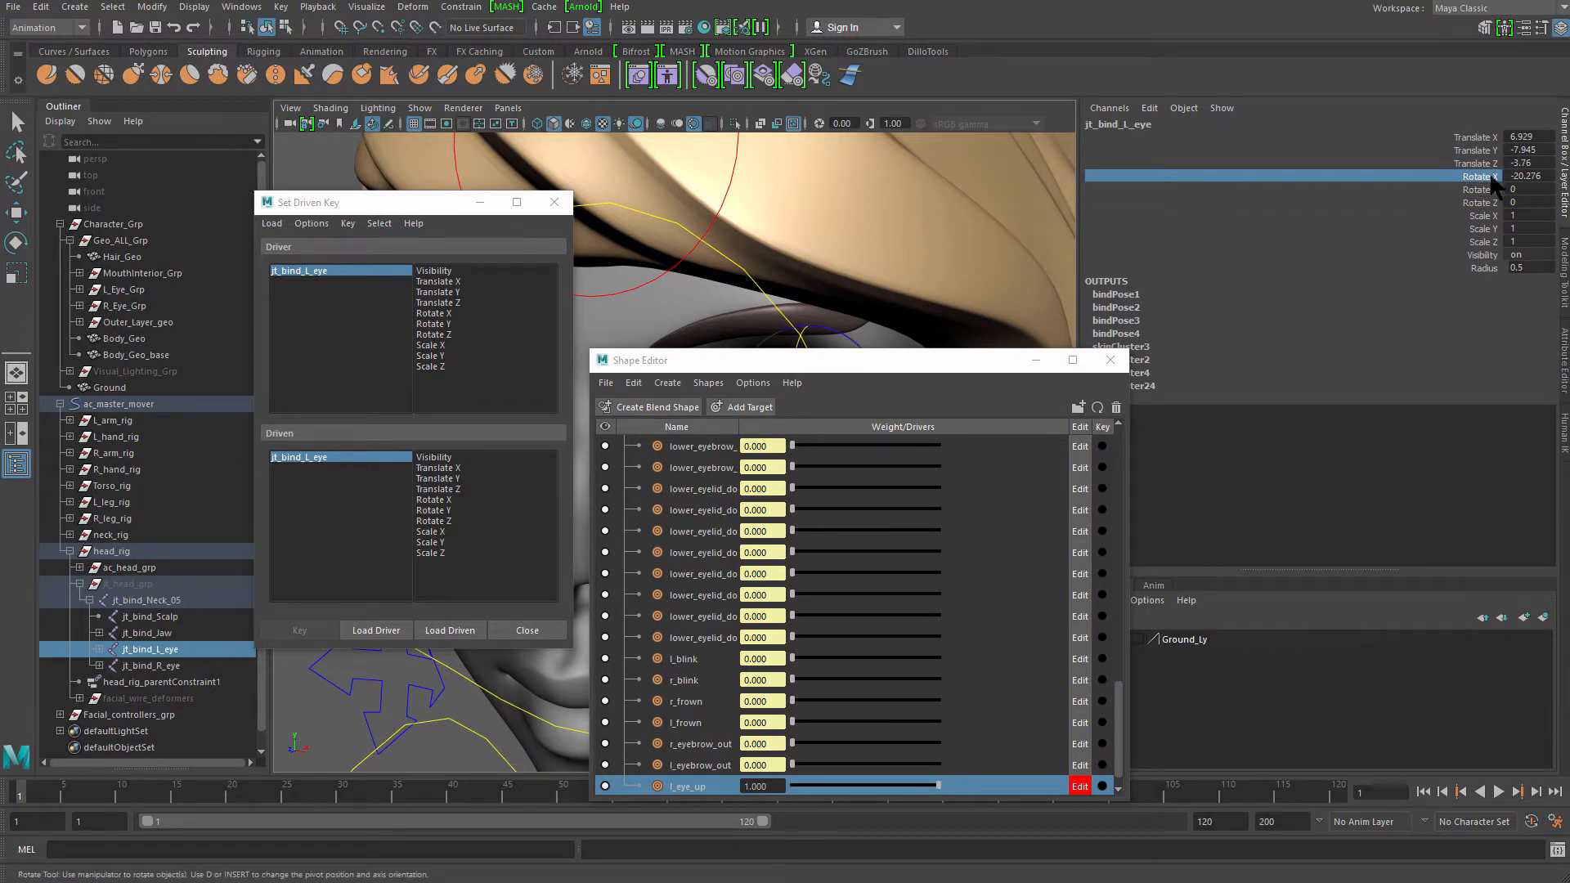
drag(910, 367, 1059, 257)
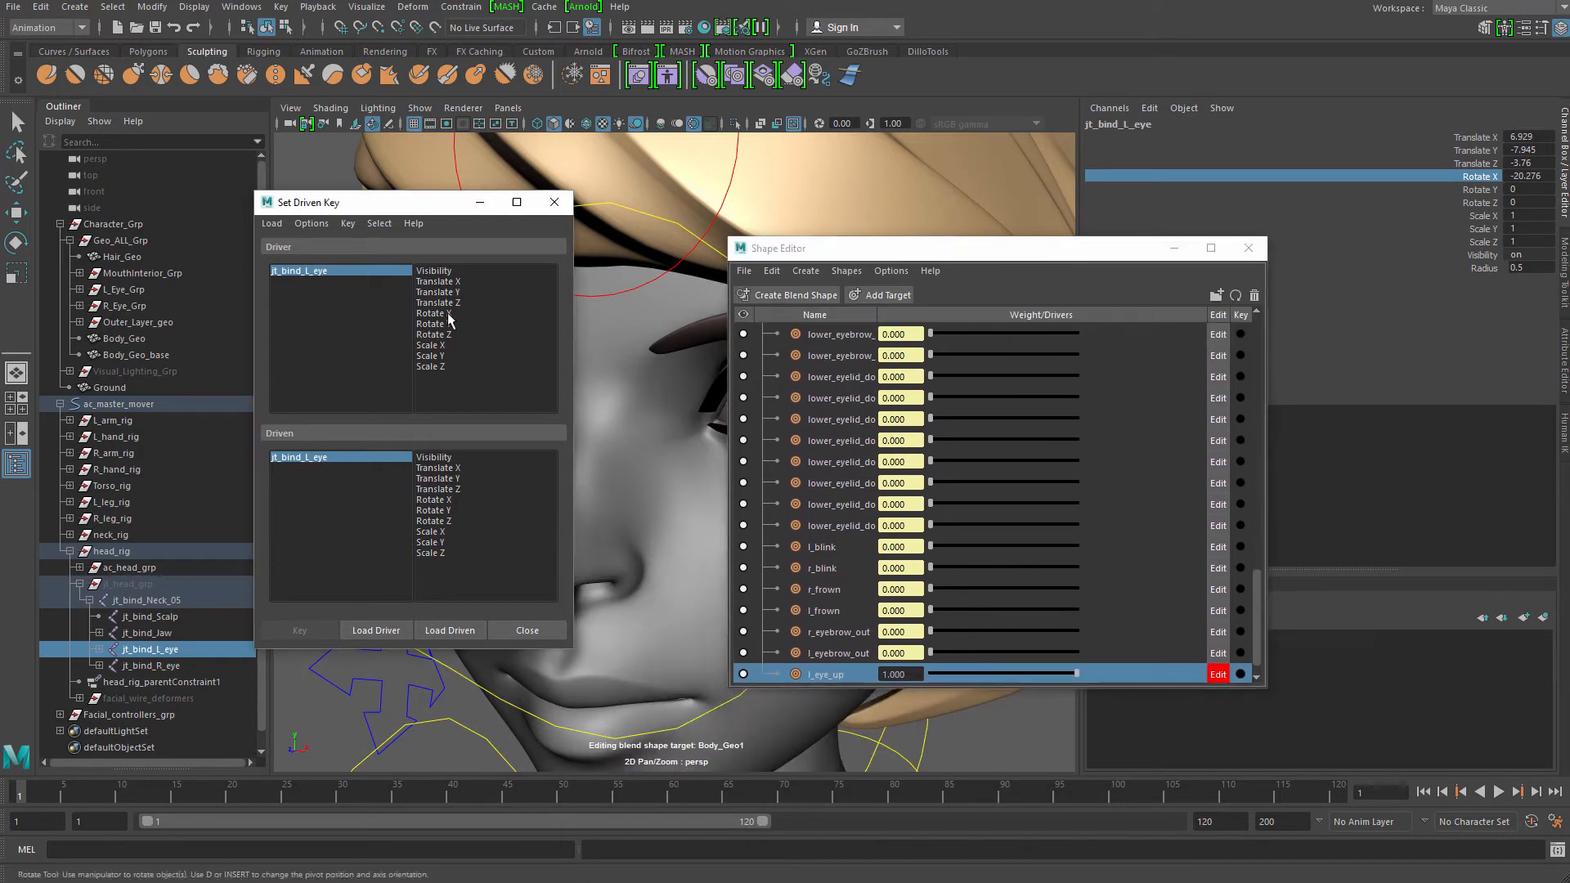
drag(929, 249, 948, 225)
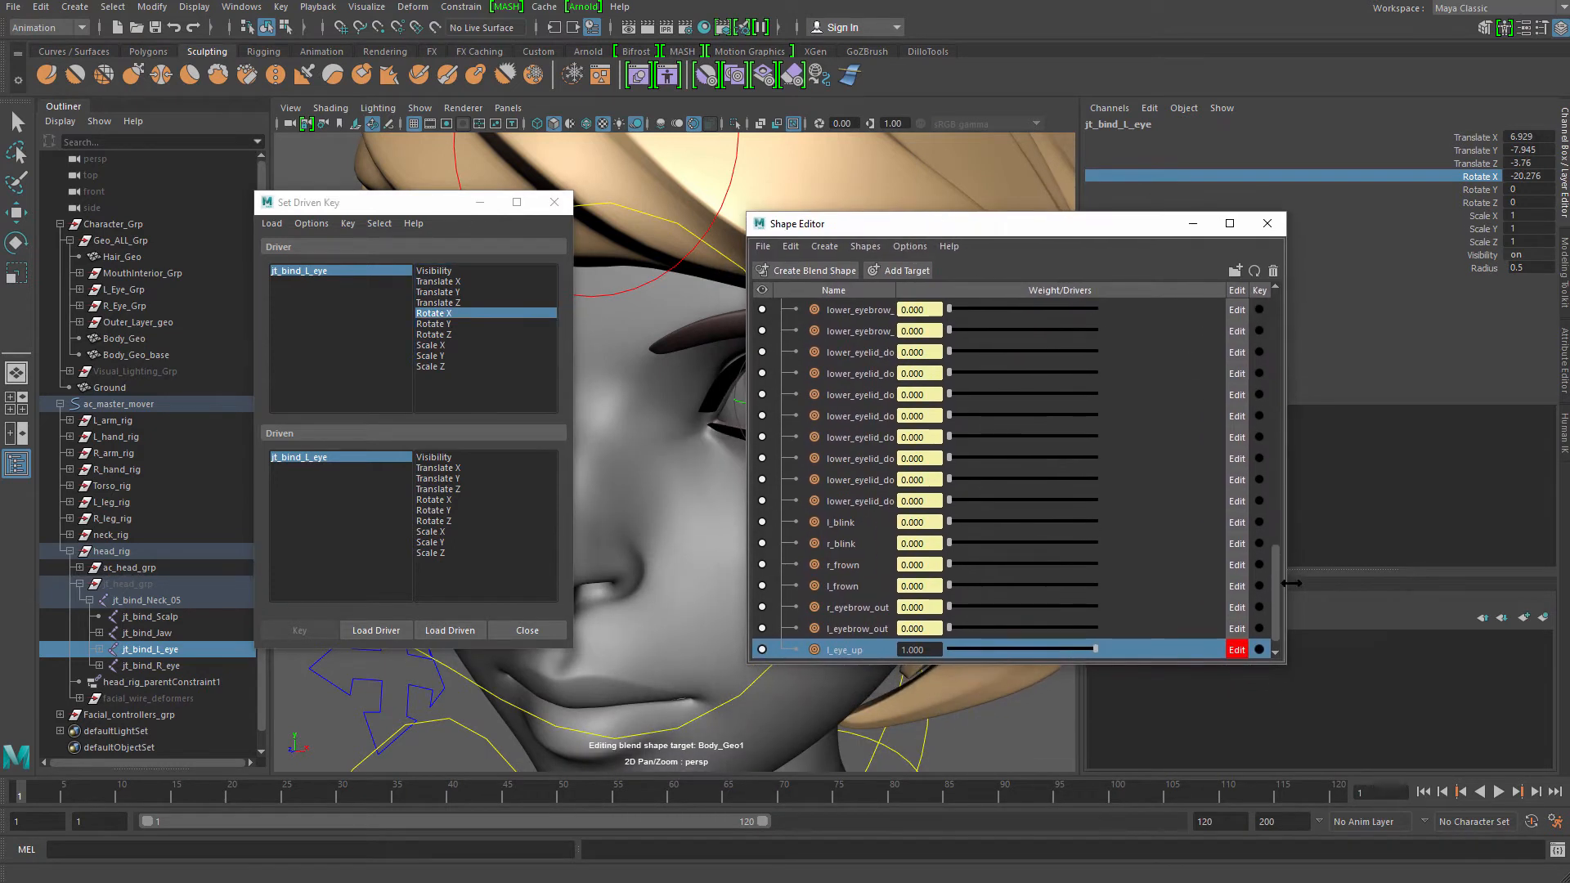
Select the Facial_Expressions blend shape node, load it as driven, and choose its l_eye_up attribute
drag(1273, 572, 1237, 304)
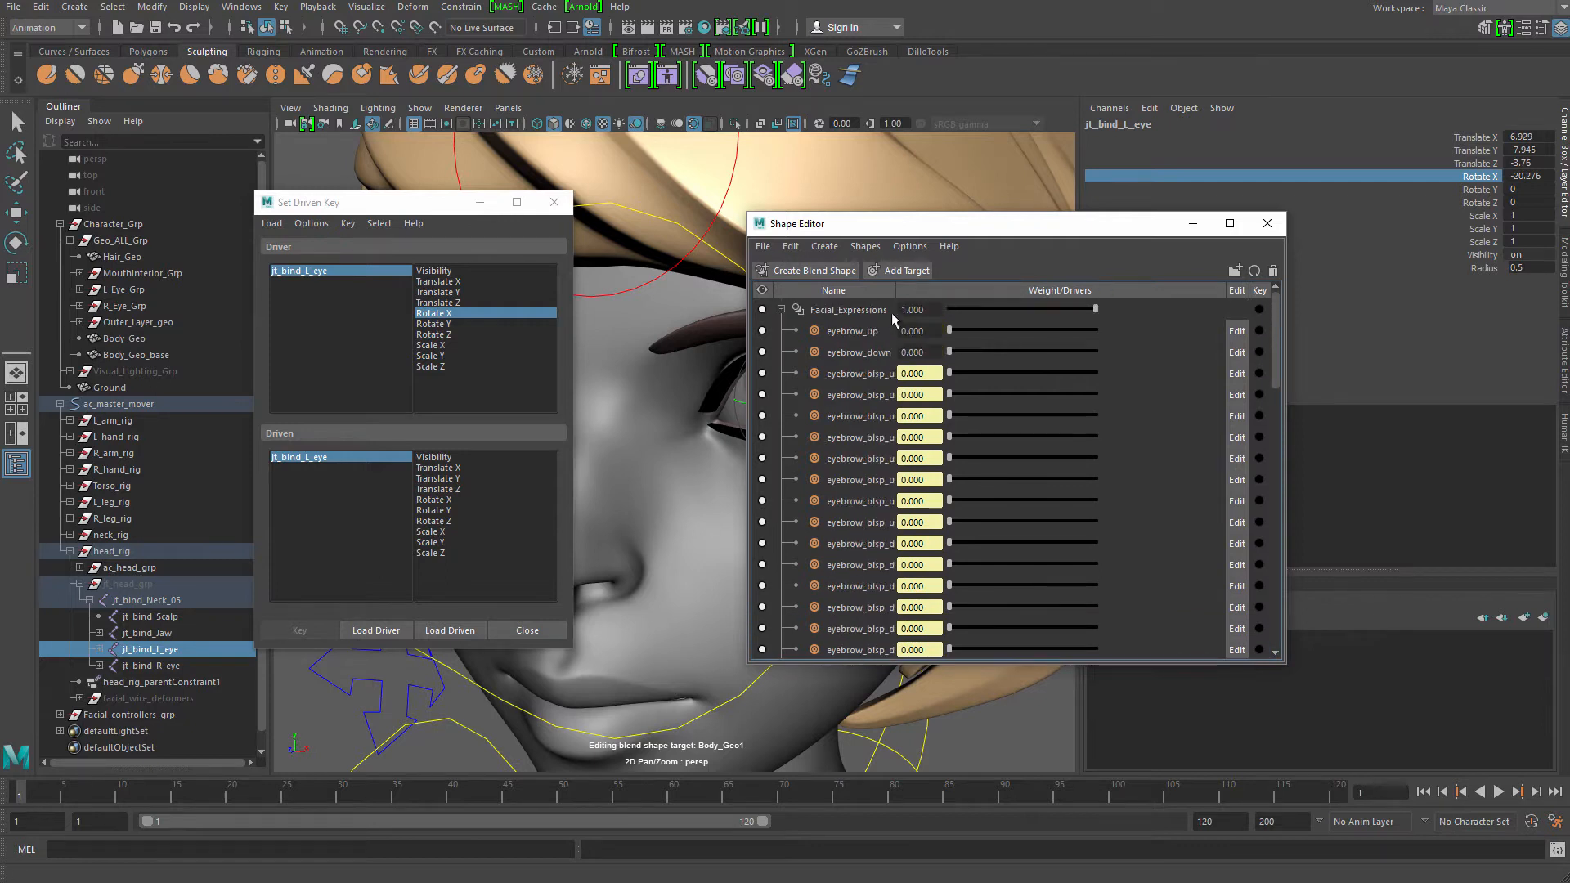
click(855, 311)
right_click(852, 309)
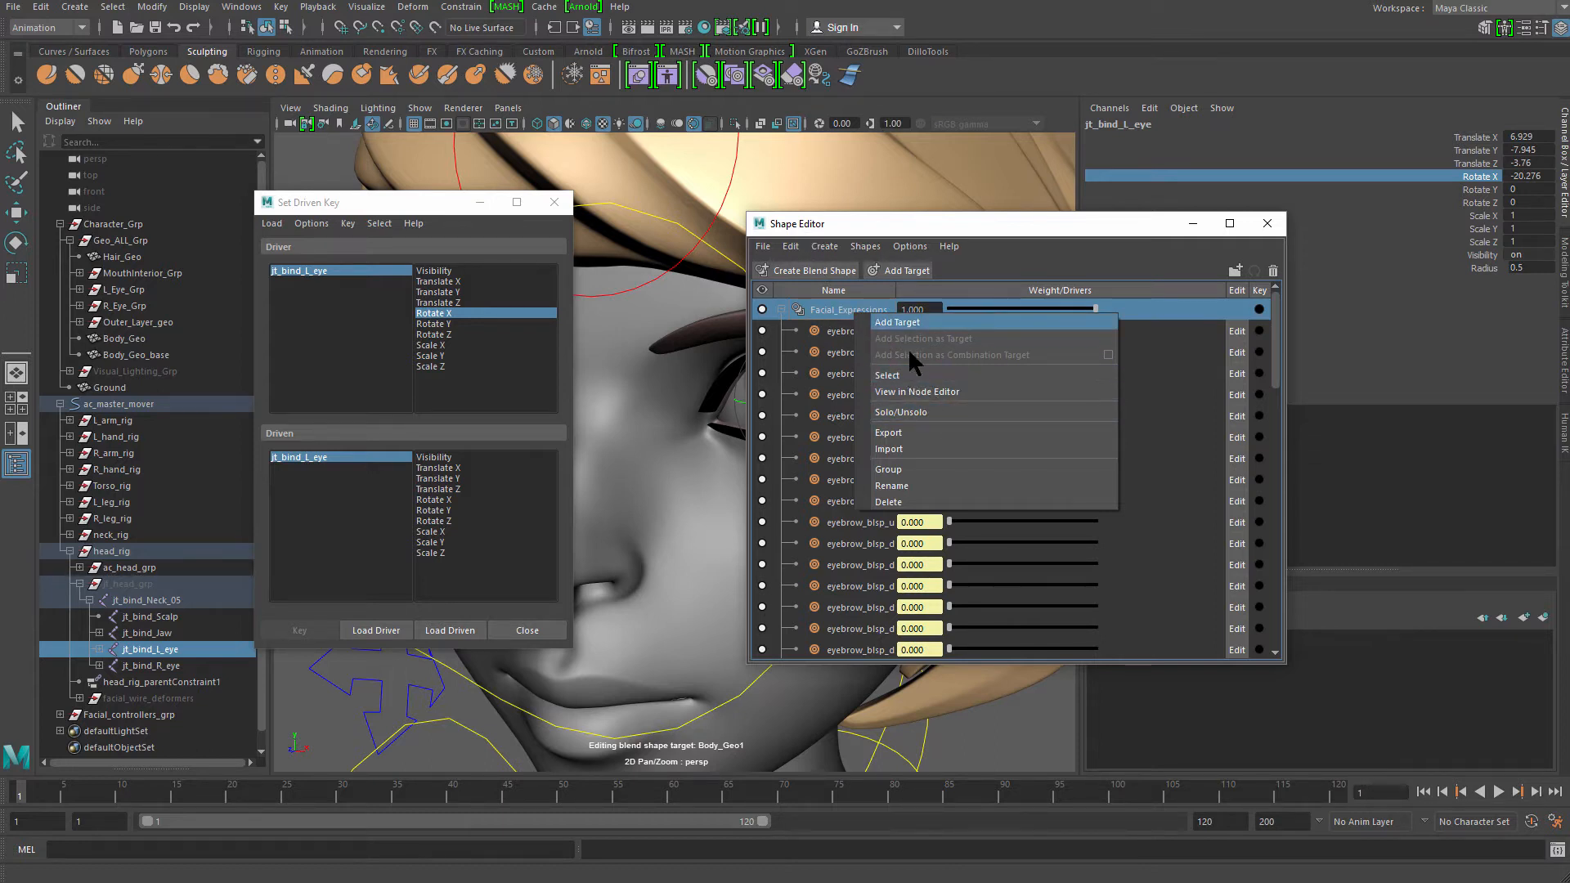
click(916, 376)
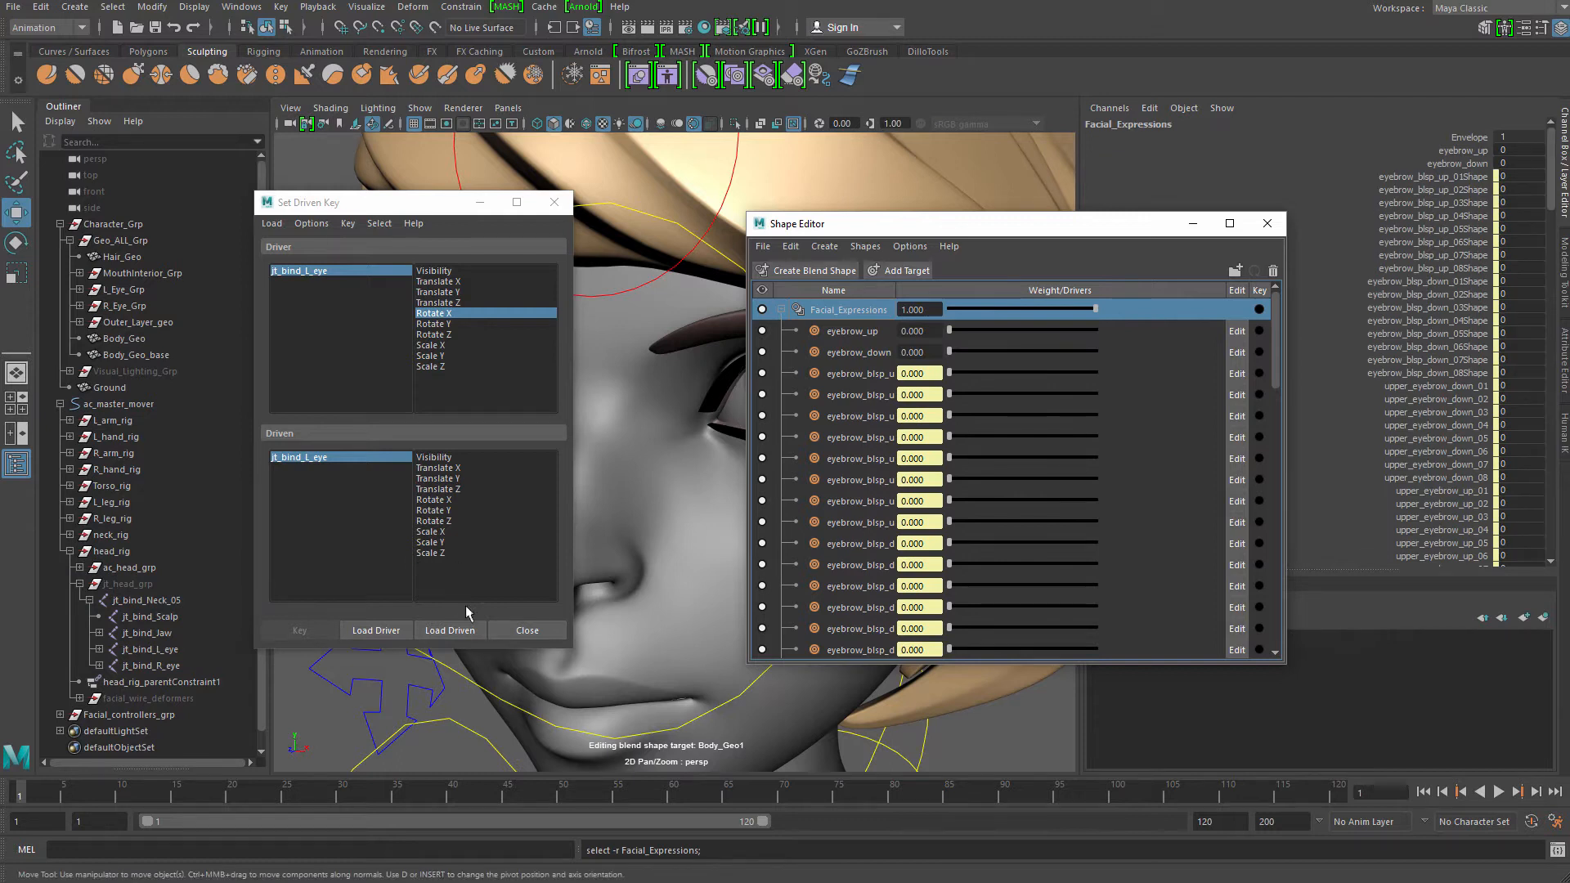
click(450, 630)
drag(554, 479, 554, 591)
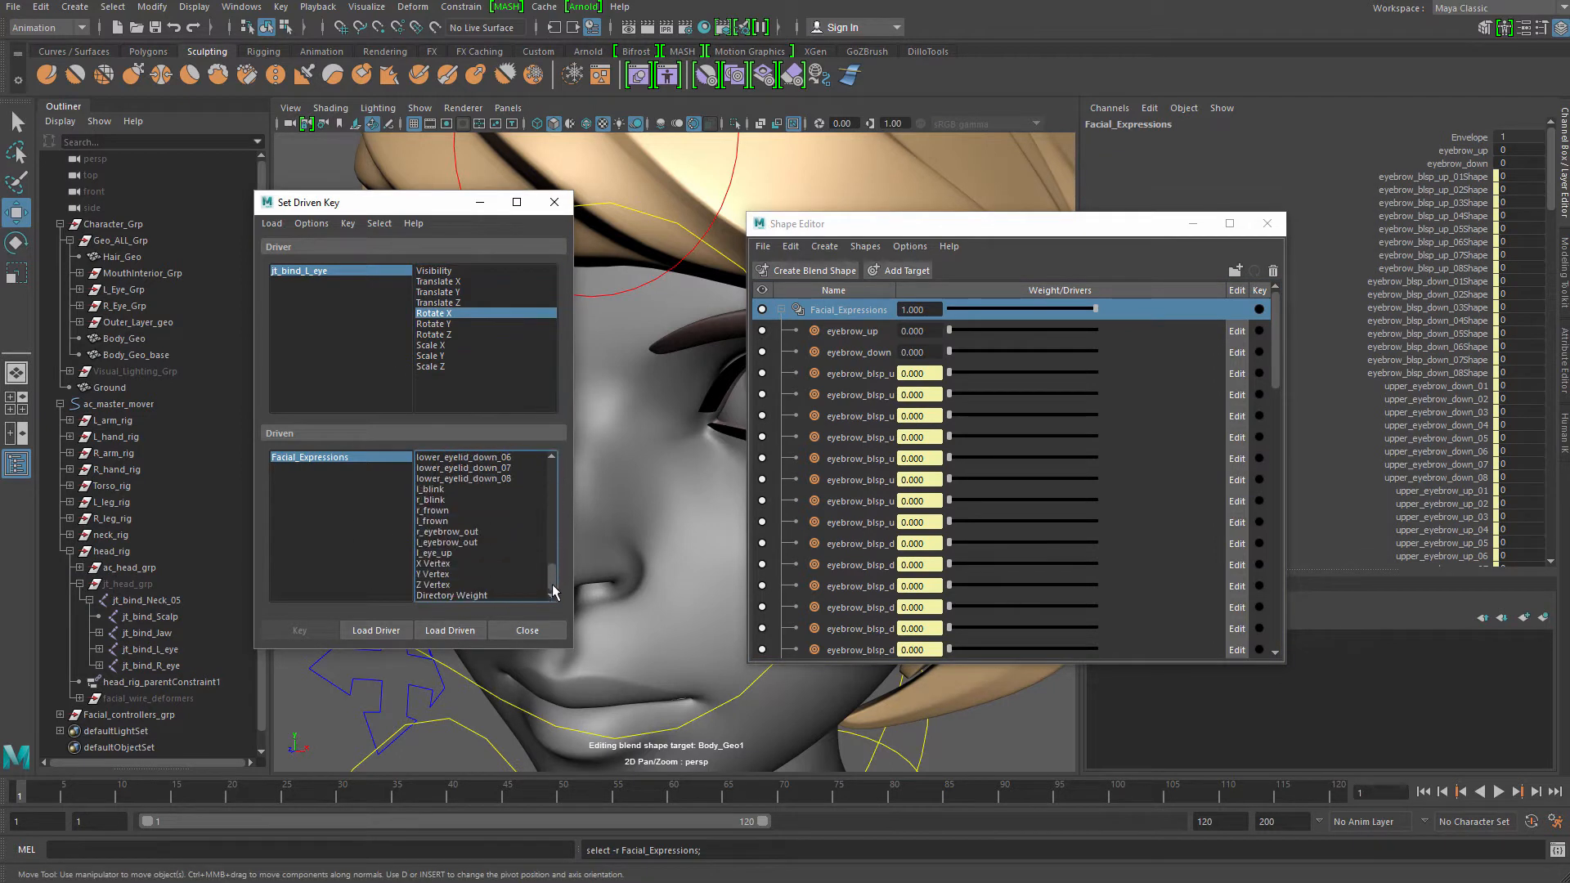
click(435, 554)
Clear the Shape Editor from the view and set Translate Y of the ac_l_eye control to 0
click(1193, 223)
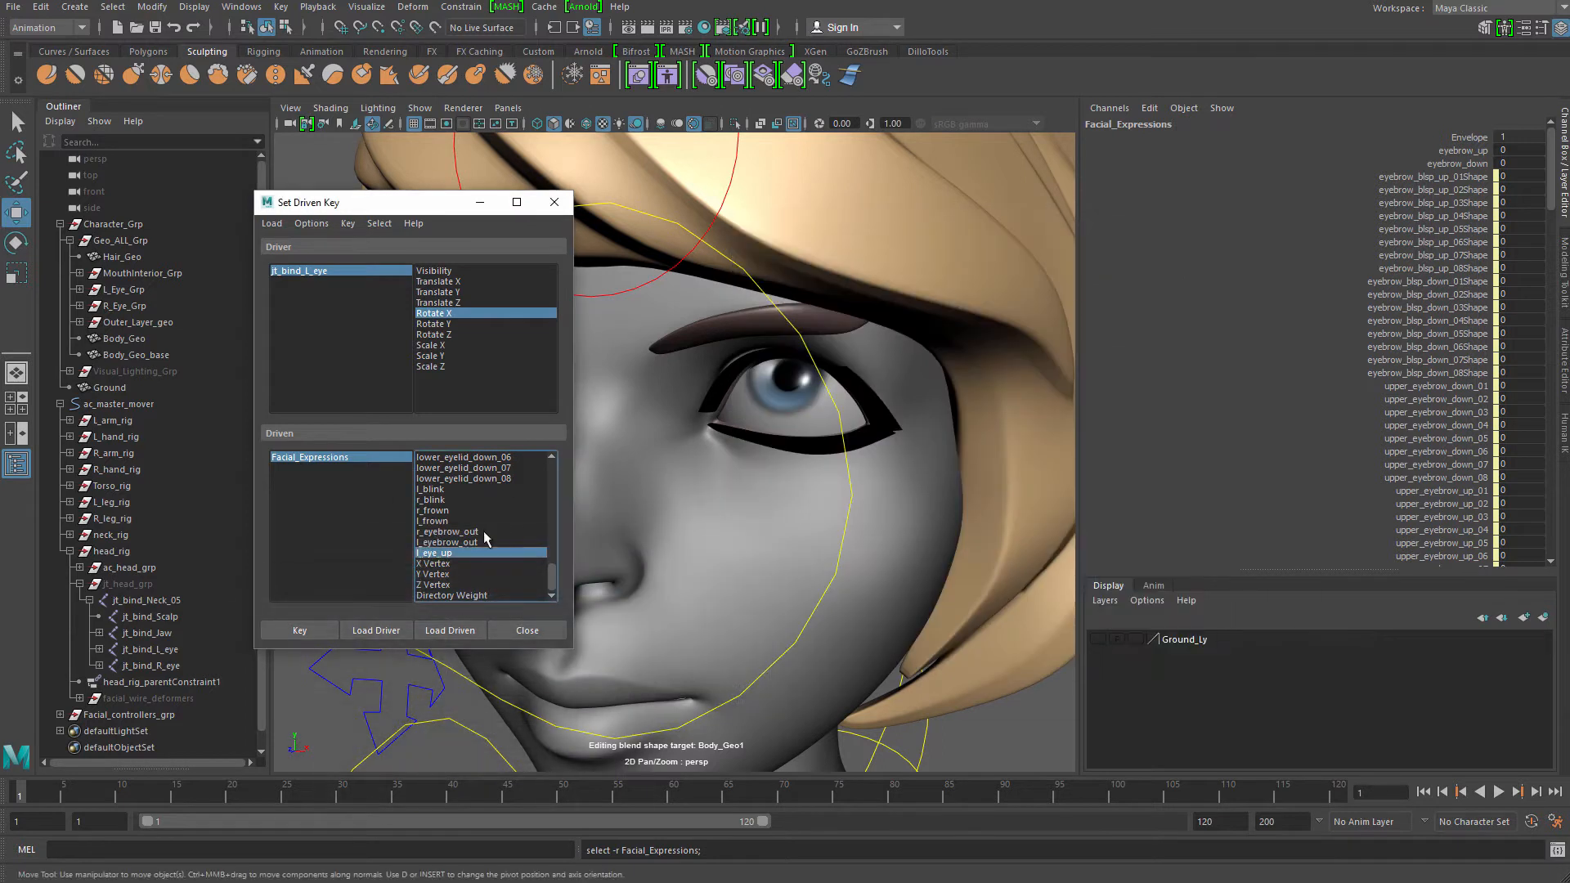
drag(407, 210, 369, 194)
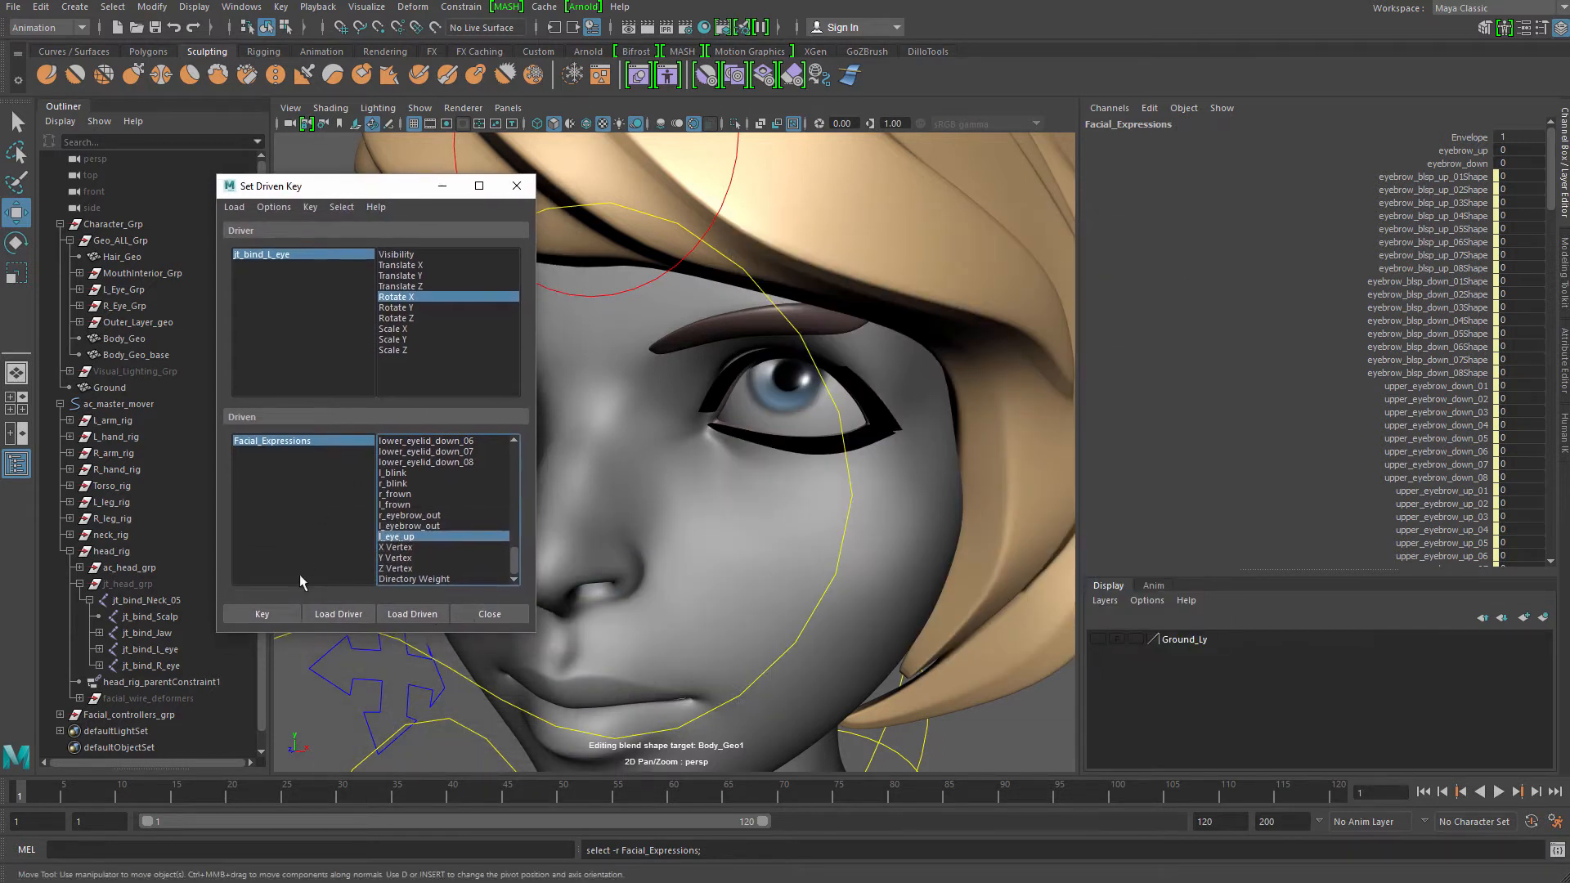
scroll(749, 394, down, 5)
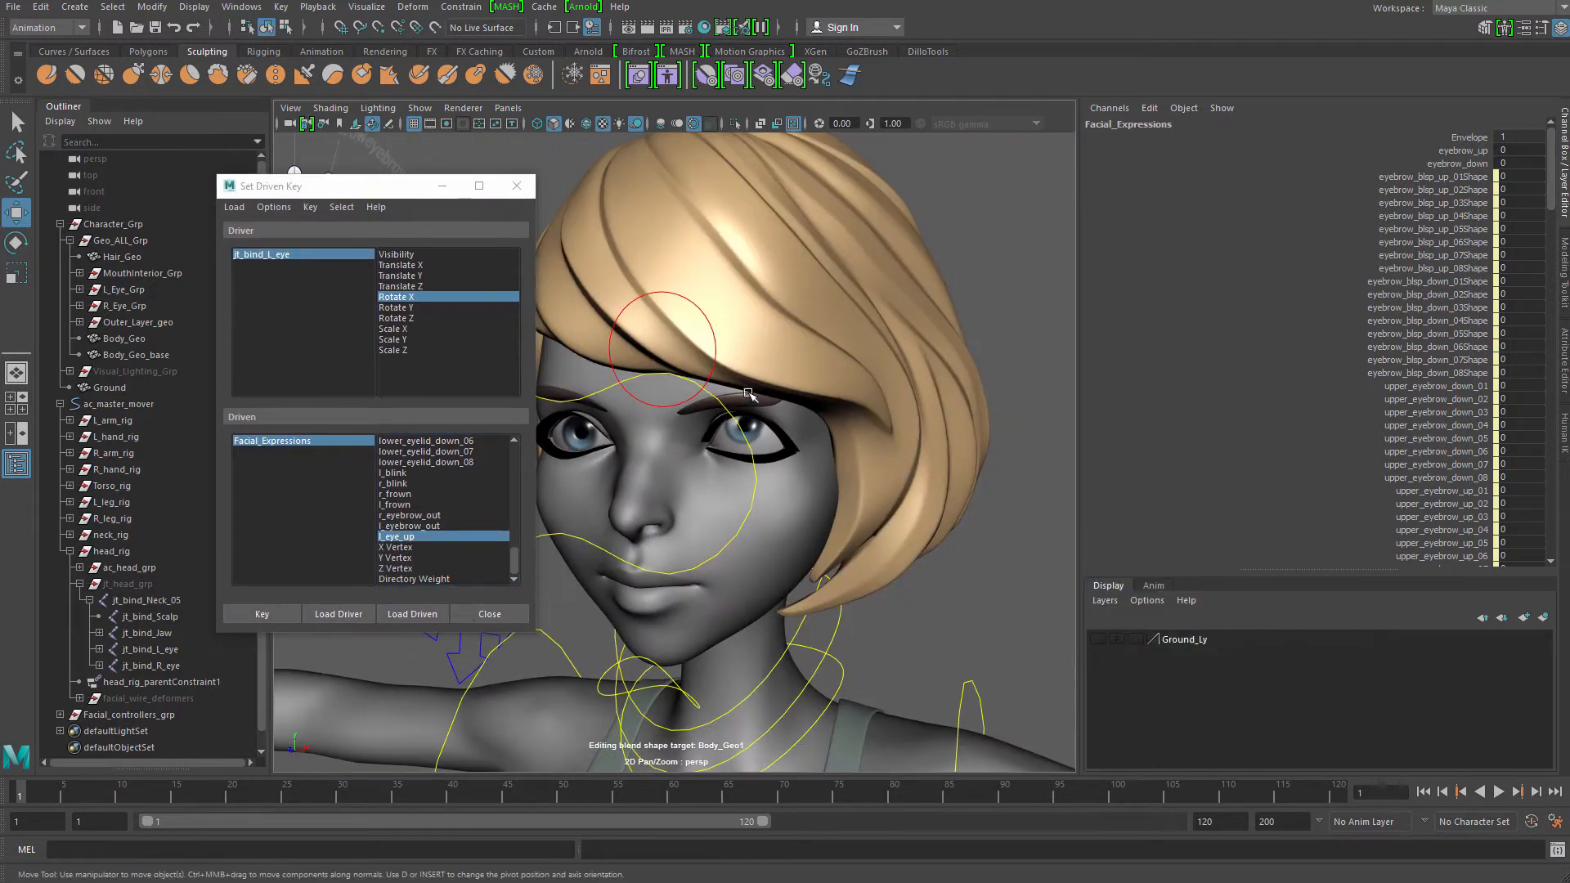
click(711, 332)
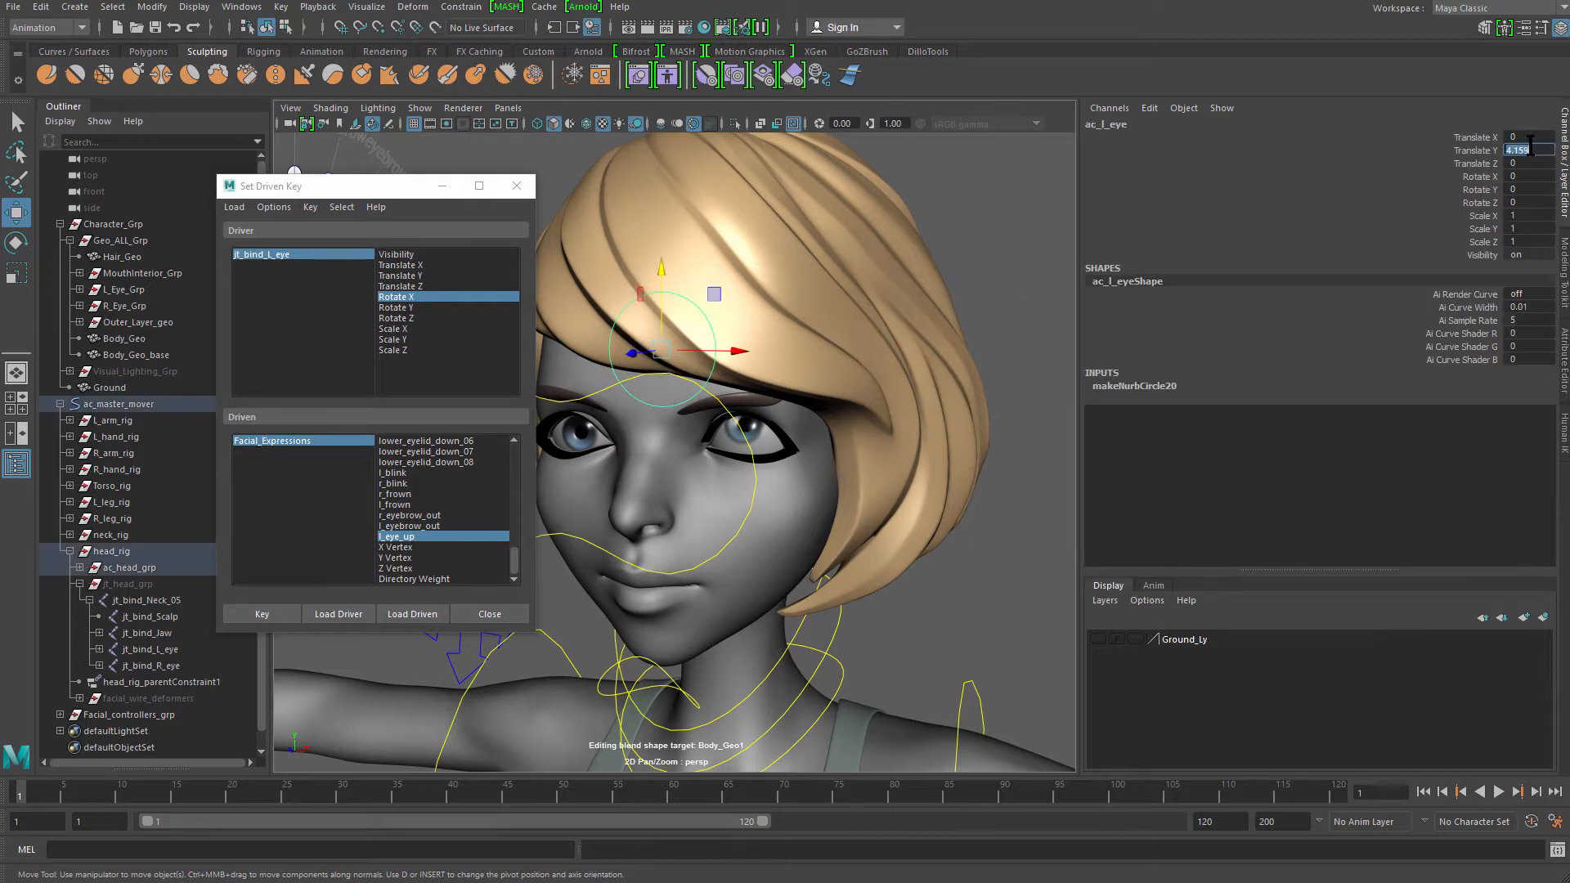
text(0)
key(Return)
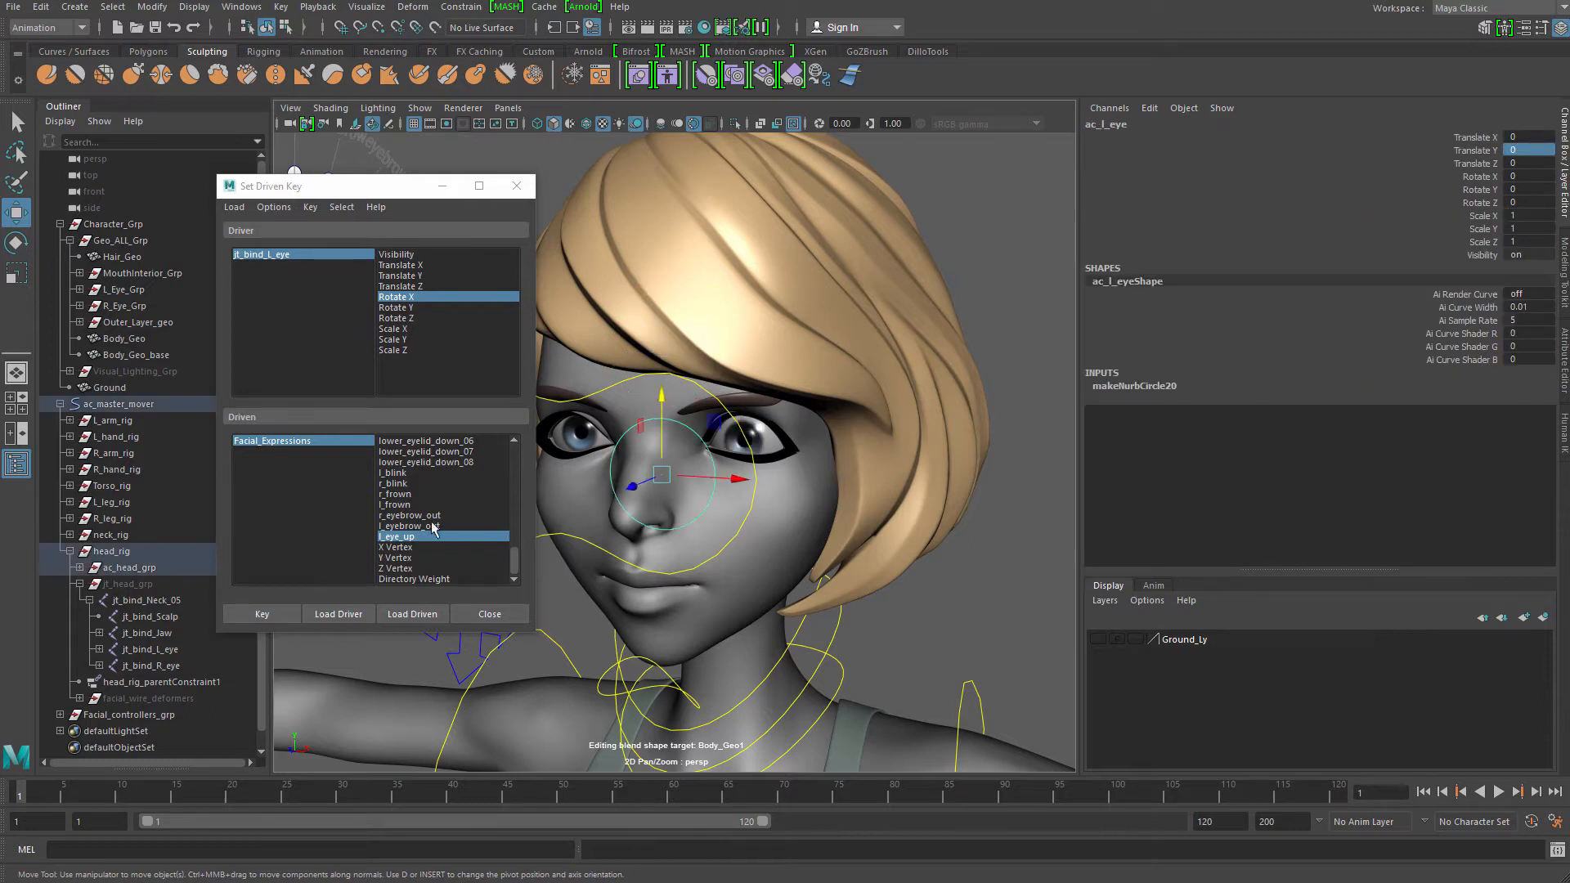
Set l_eye_up on Facial_Expressions to 0 and set a driven key against the eye joint's Rotate X
click(312, 440)
drag(1553, 200, 1552, 296)
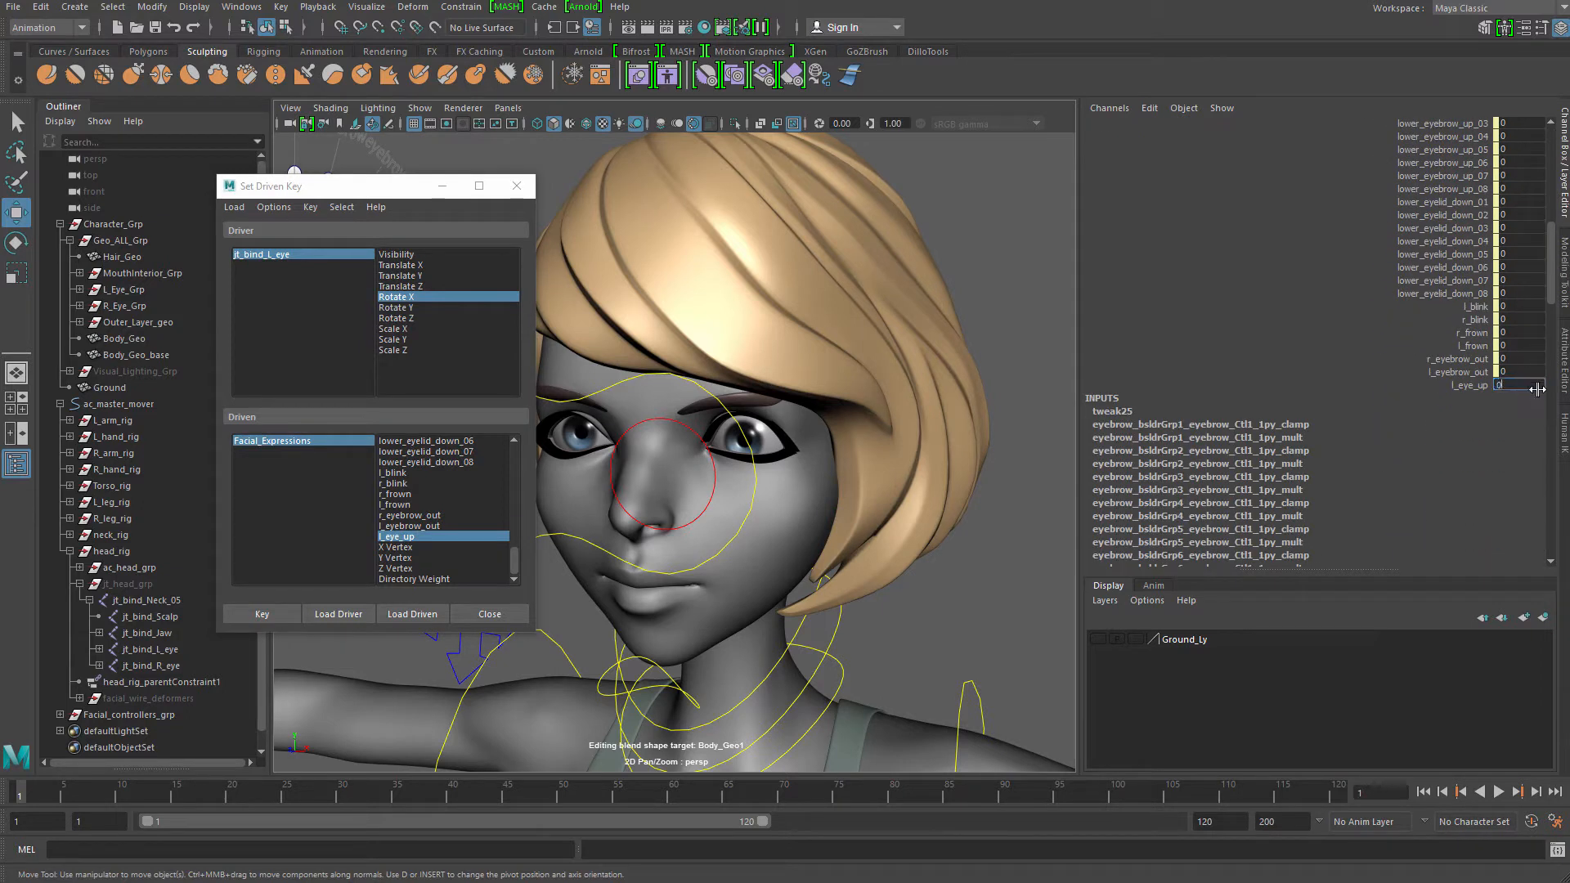
key(Return)
click(276, 619)
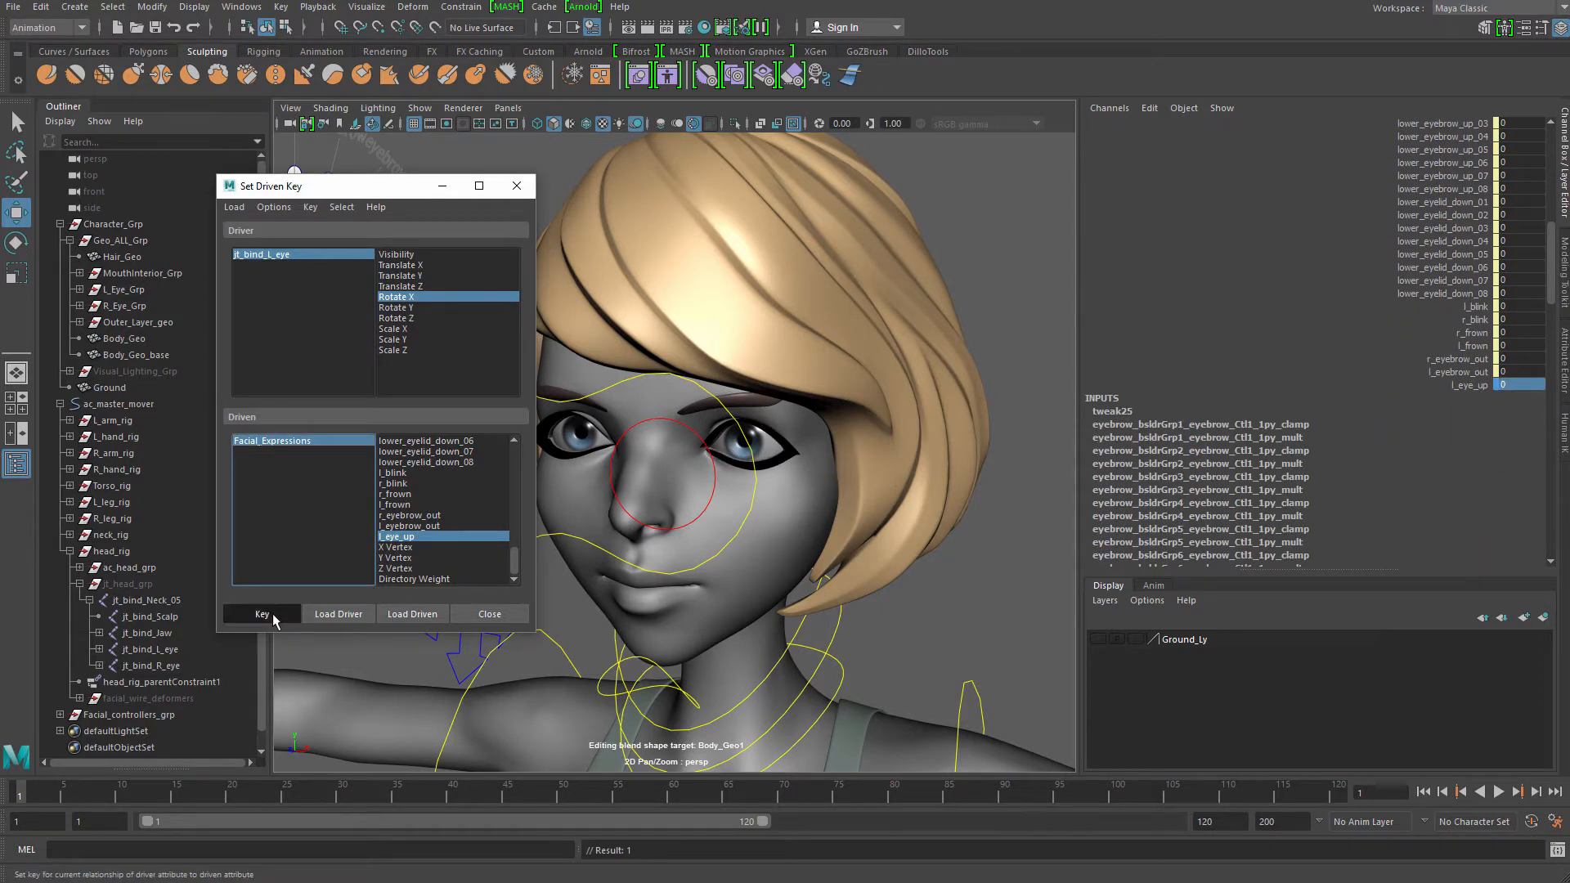
Move the ac_l_eye control around to test how the left eyelids follow the eye, and undo the last move
alt+drag(695, 489, 744, 384)
click(749, 476)
middle_drag(743, 384, 737, 274)
alt+drag(752, 384, 685, 353)
middle_drag(684, 350, 682, 435)
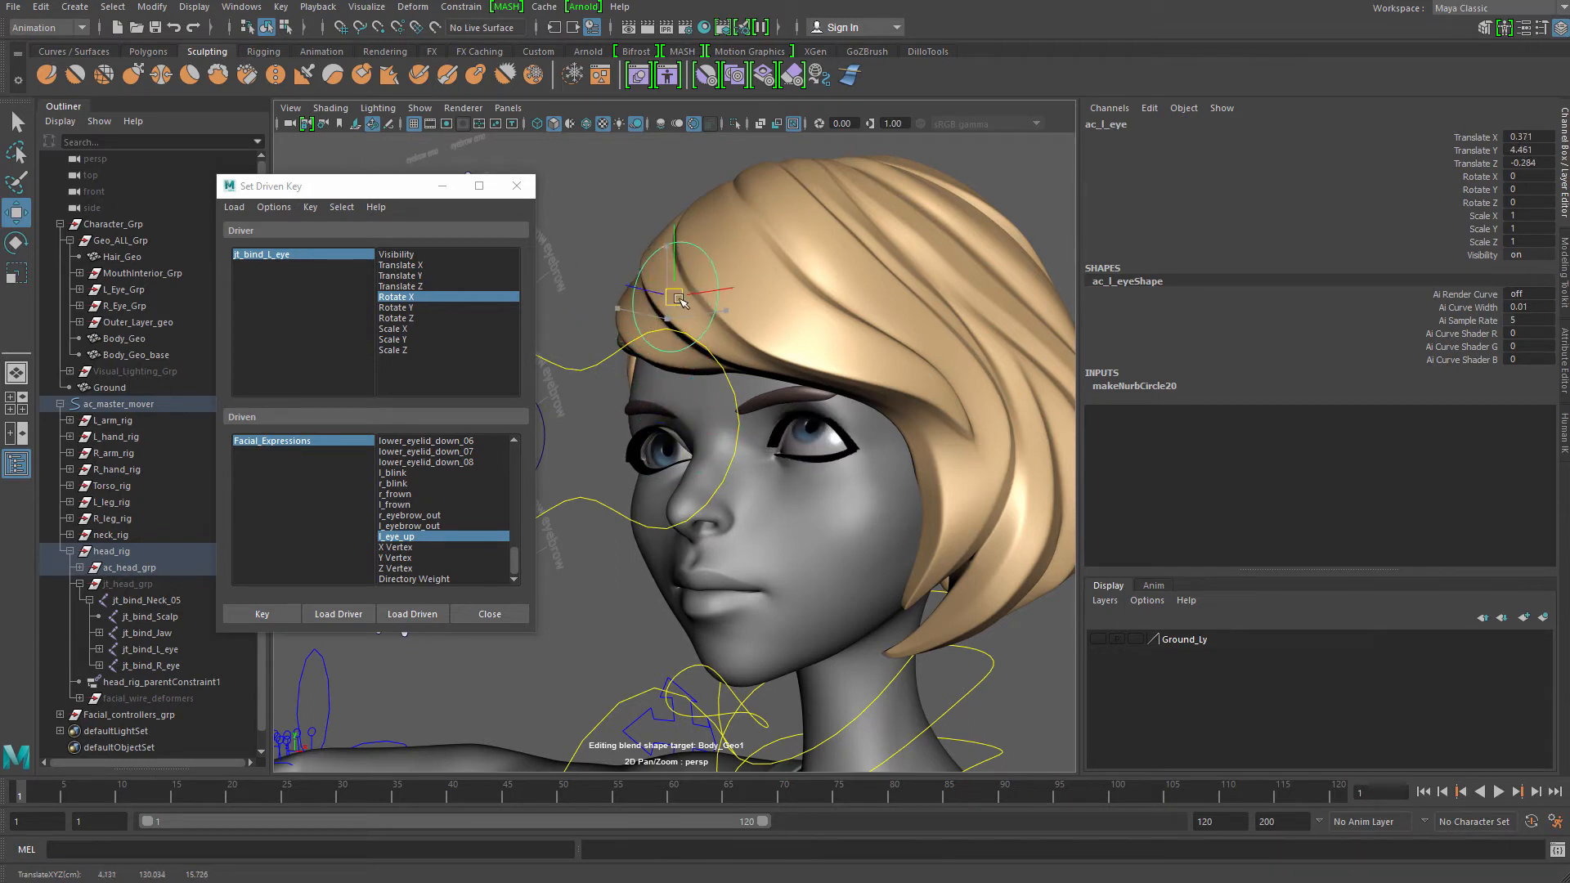
key(ctrl+z)
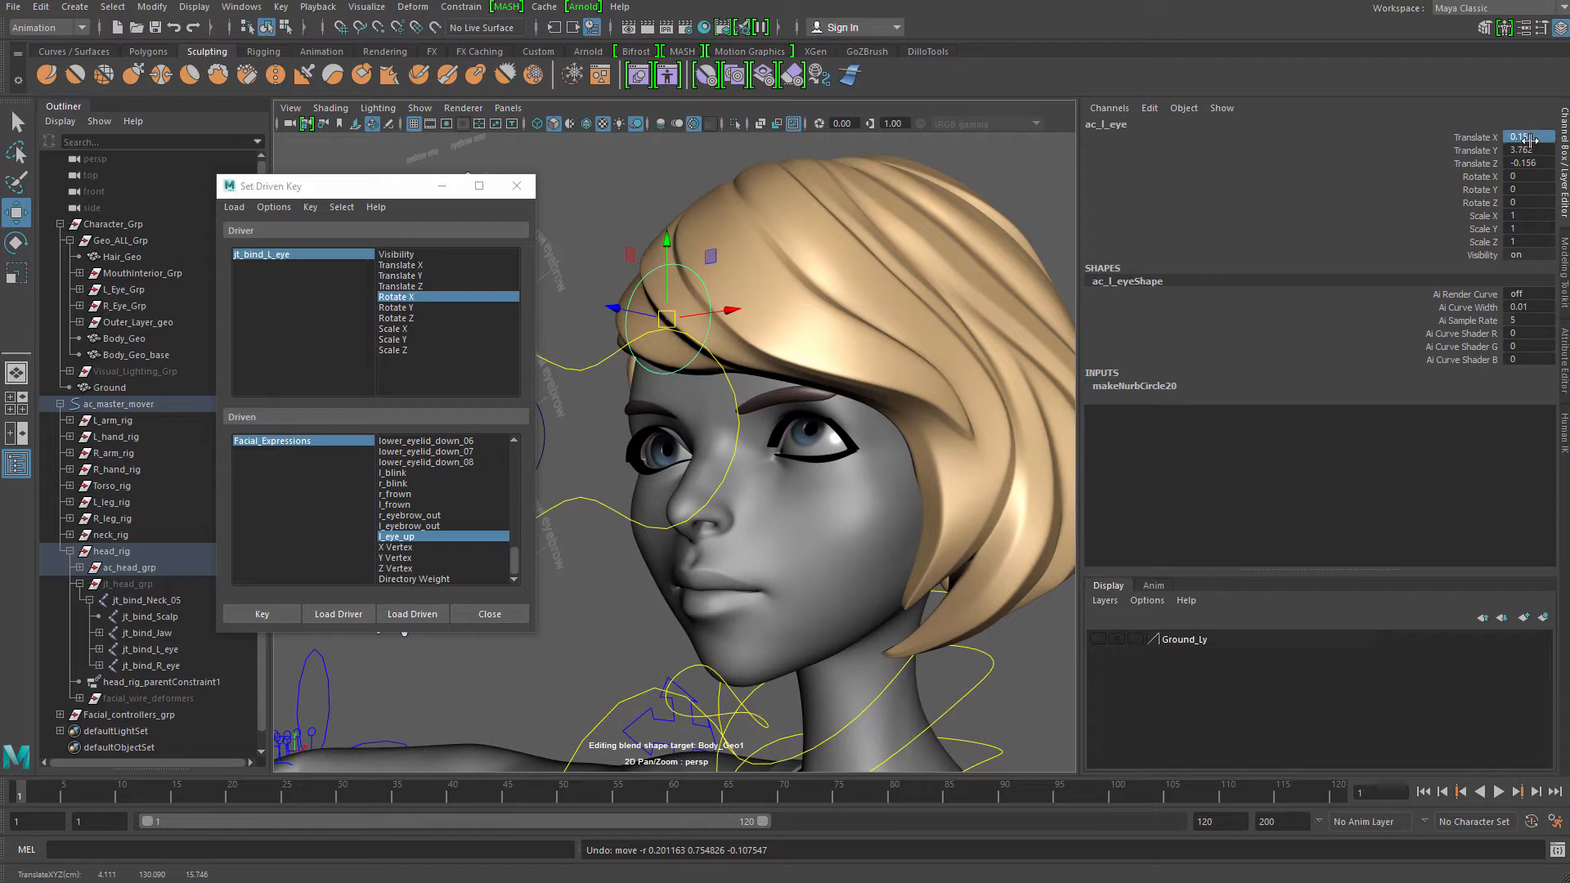
Zero the ac_l_eye control's translation, then lower it to about -4.1 in Translate Y so the left eye looks down
key(Return)
alt+drag(685, 409, 801, 477)
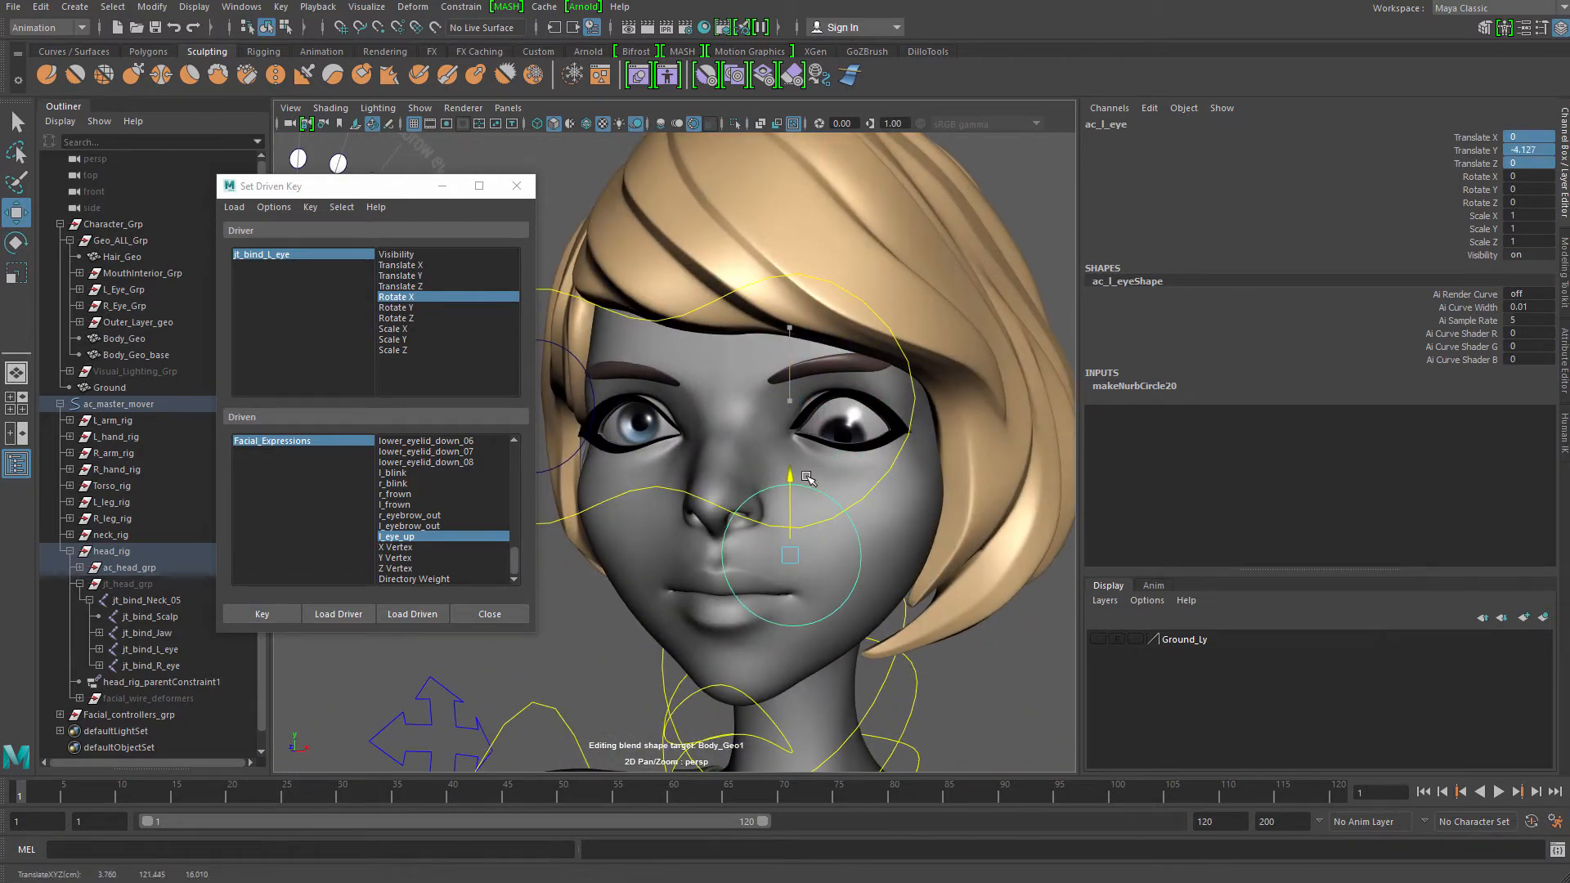
alt+middle_drag(769, 418, 776, 375)
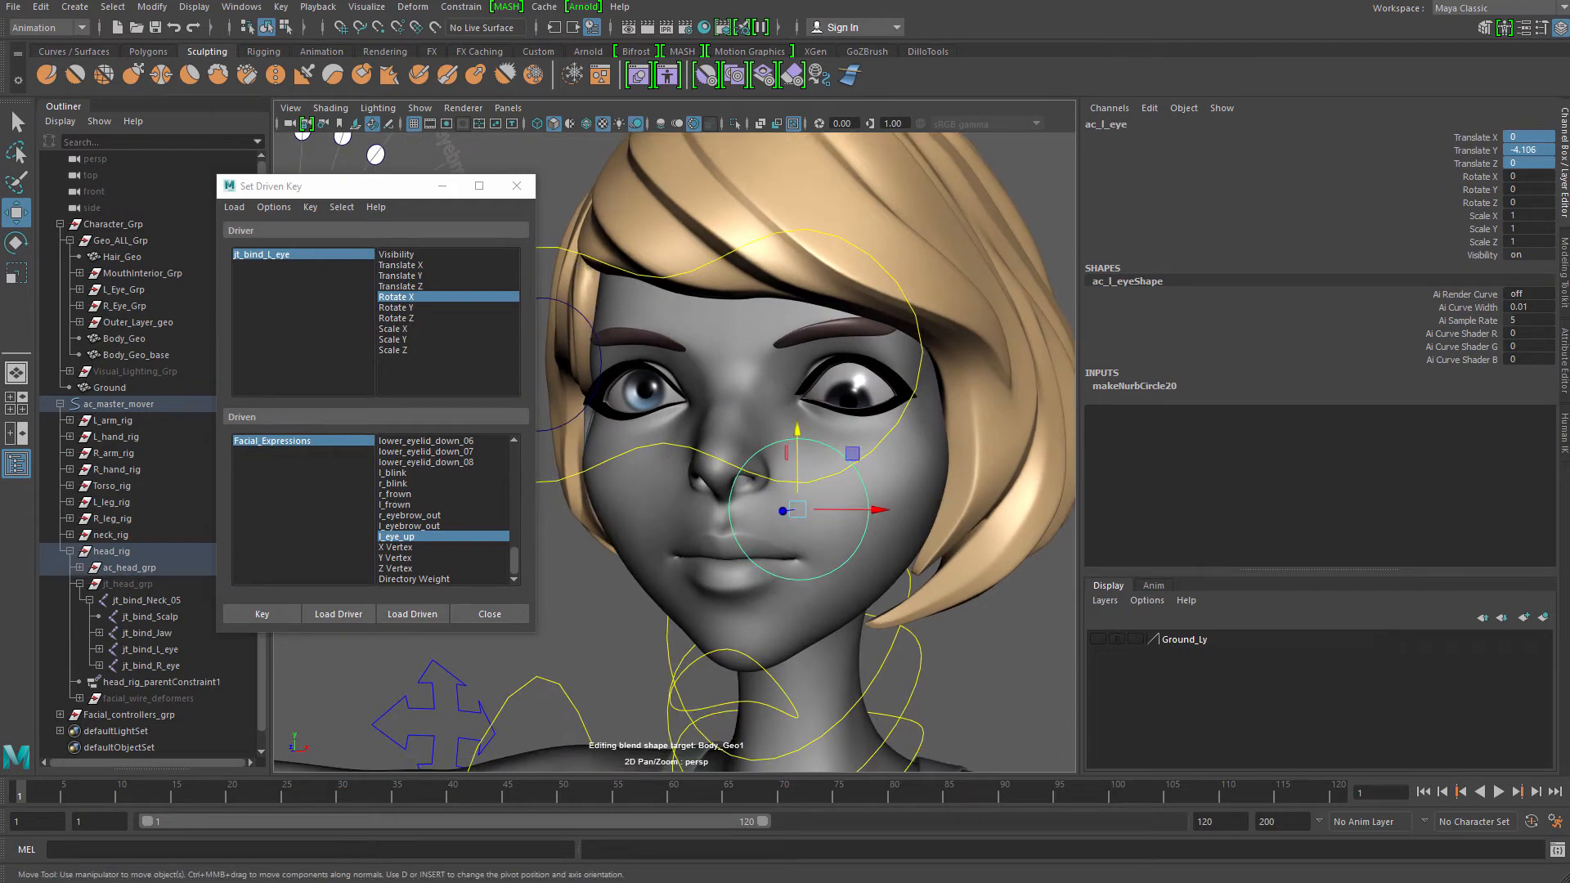
Bring back the Shape Editor, add a new target to Facial_Expressions, and rename it l_eye_down
key(alt+Tab)
drag(1114, 238, 1032, 231)
scroll(1164, 411, down, 15)
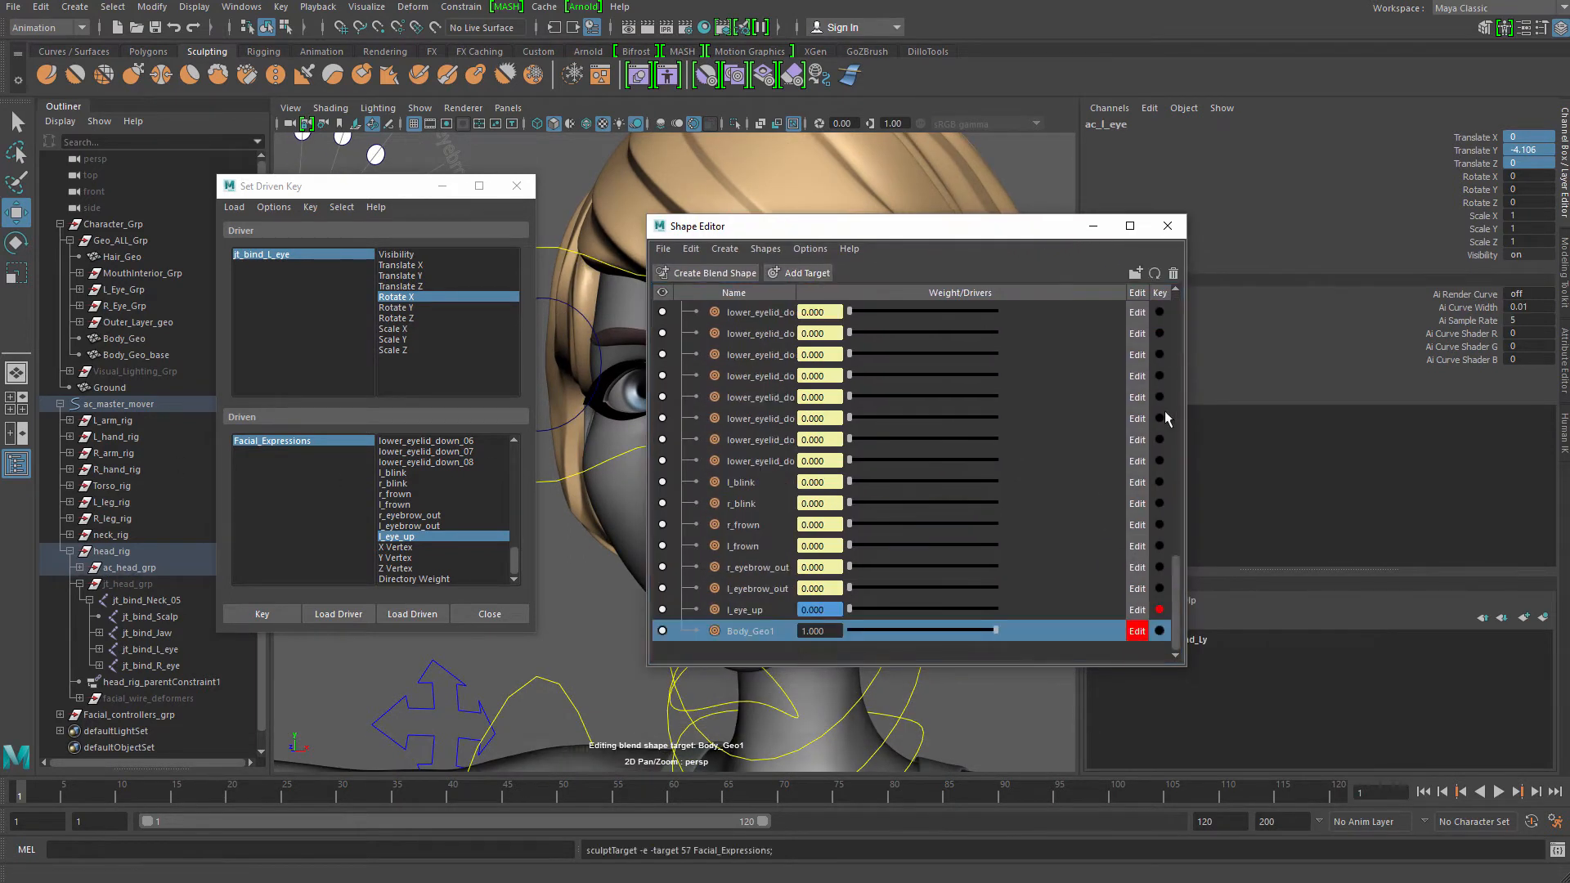
double_click(751, 632)
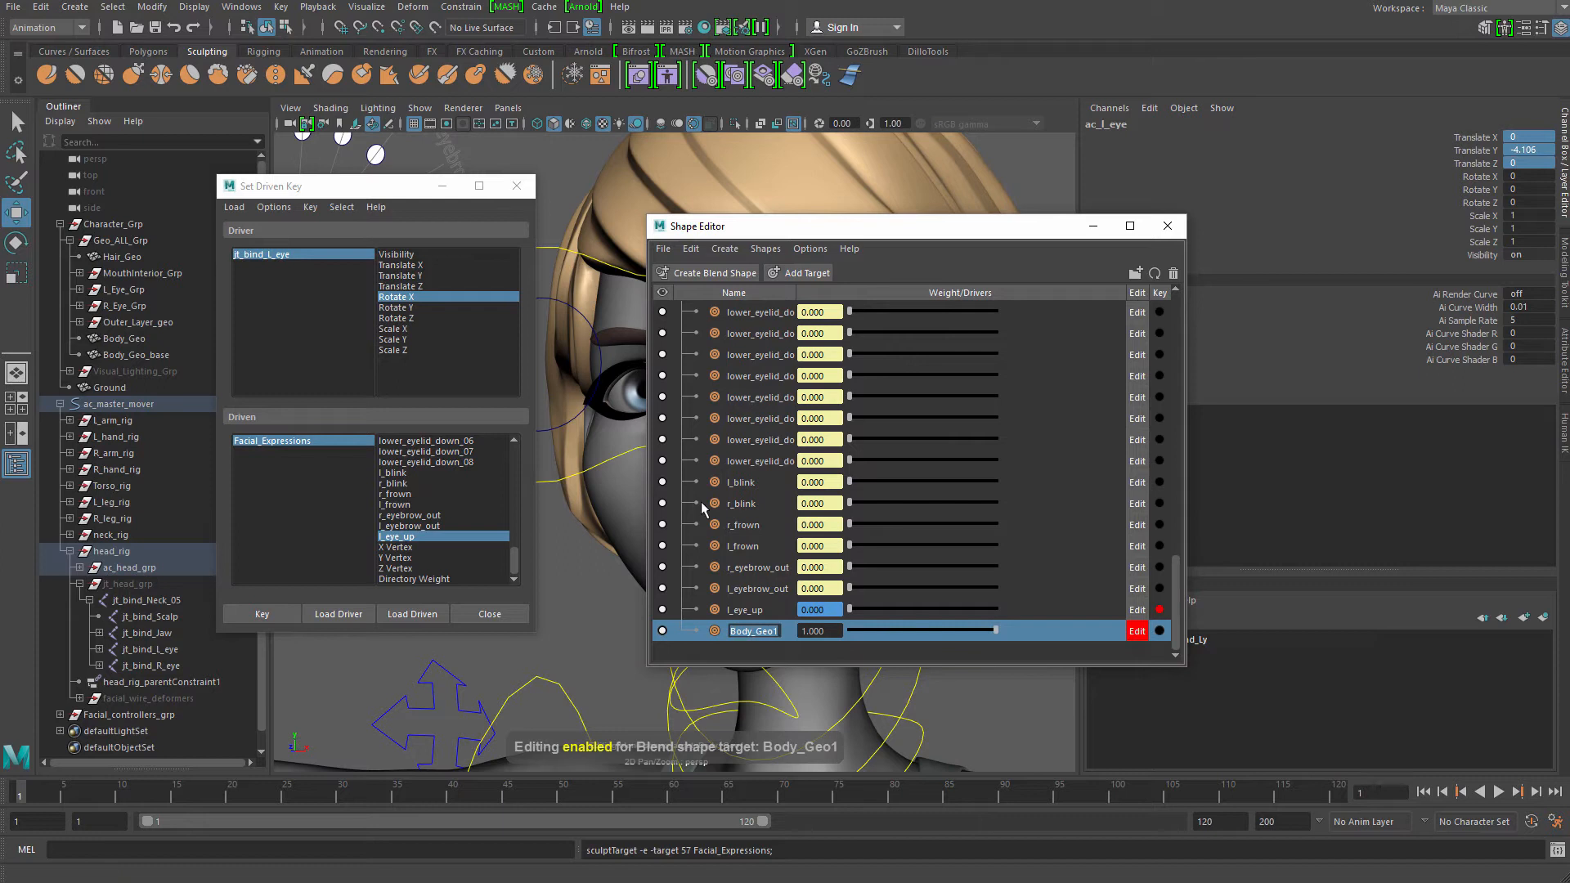
text(l_eye)
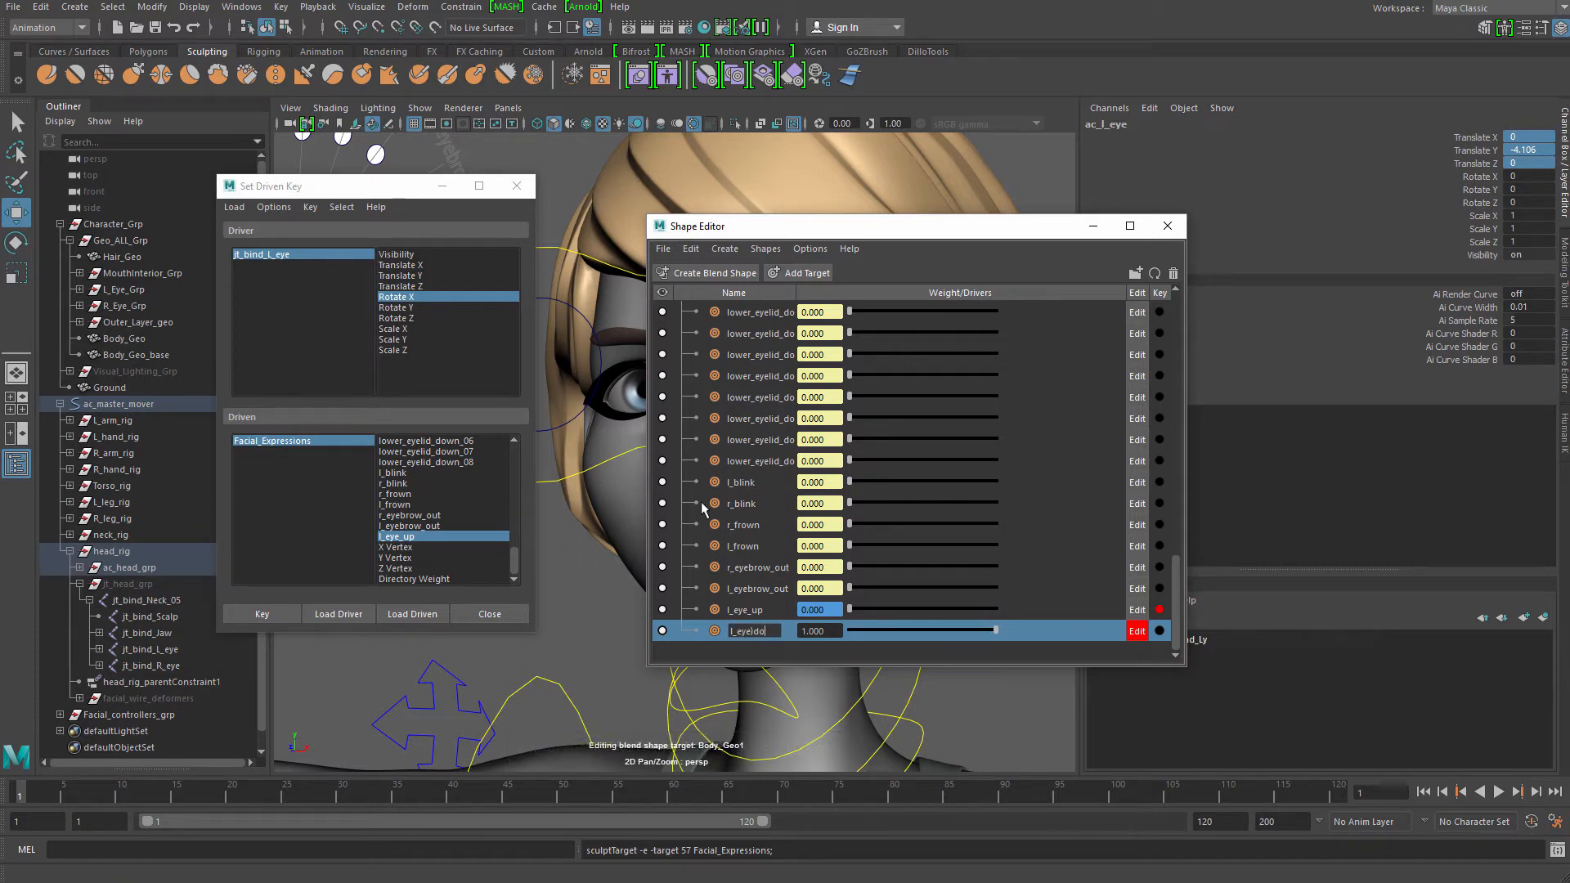
text(_down)
key(Return)
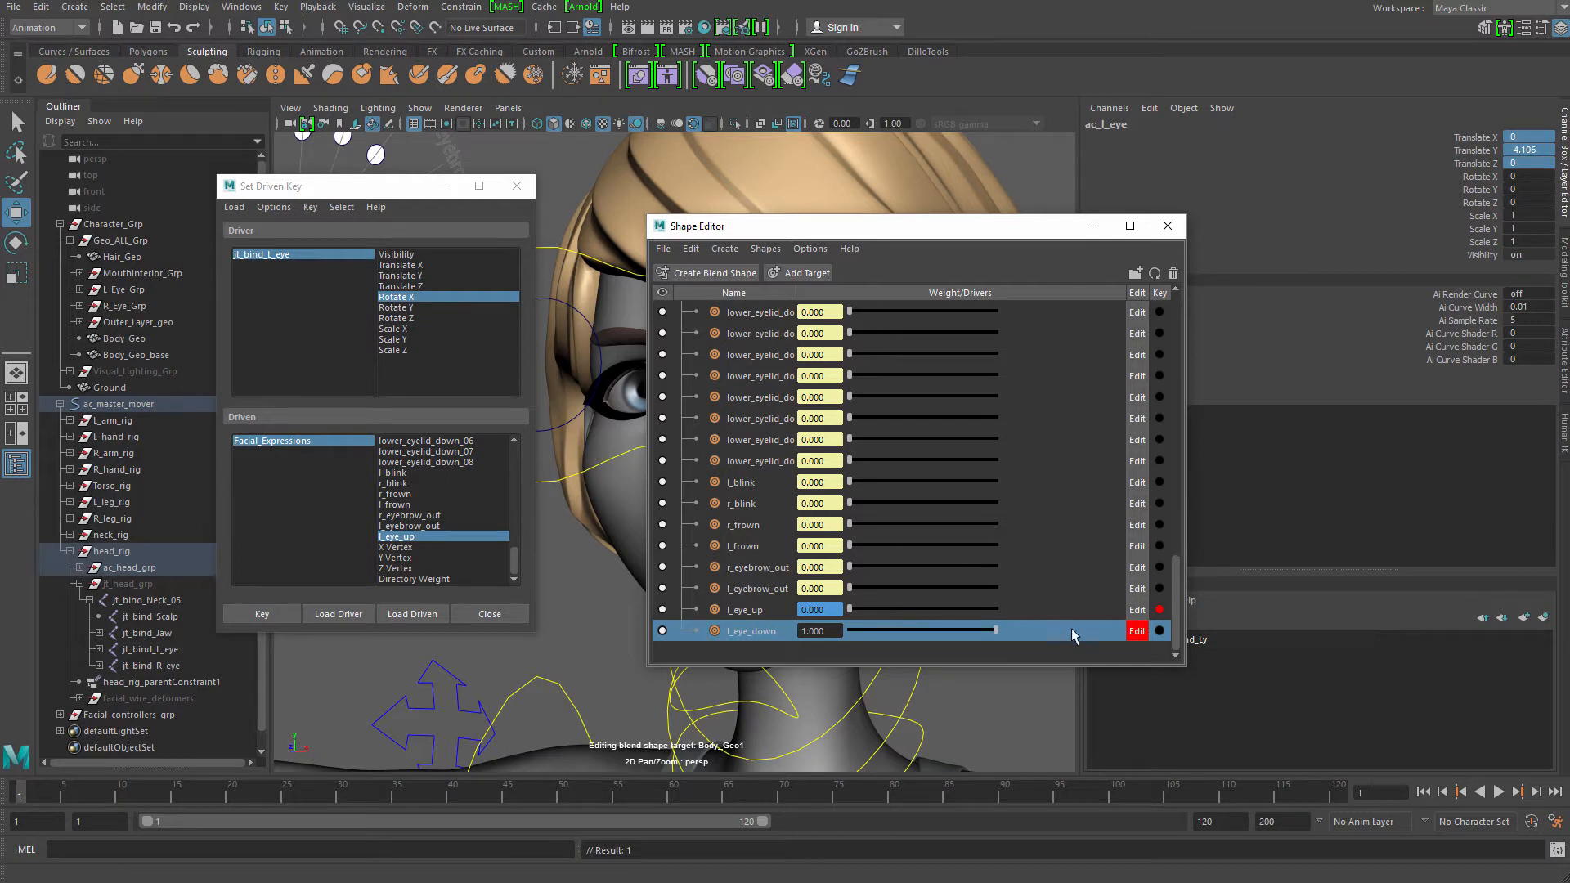
Move the Shape Editor aside, select Body_Geo, isolate it and switch to vertex mode around the left eye
drag(978, 227, 254, 381)
scroll(1052, 311, up, 4)
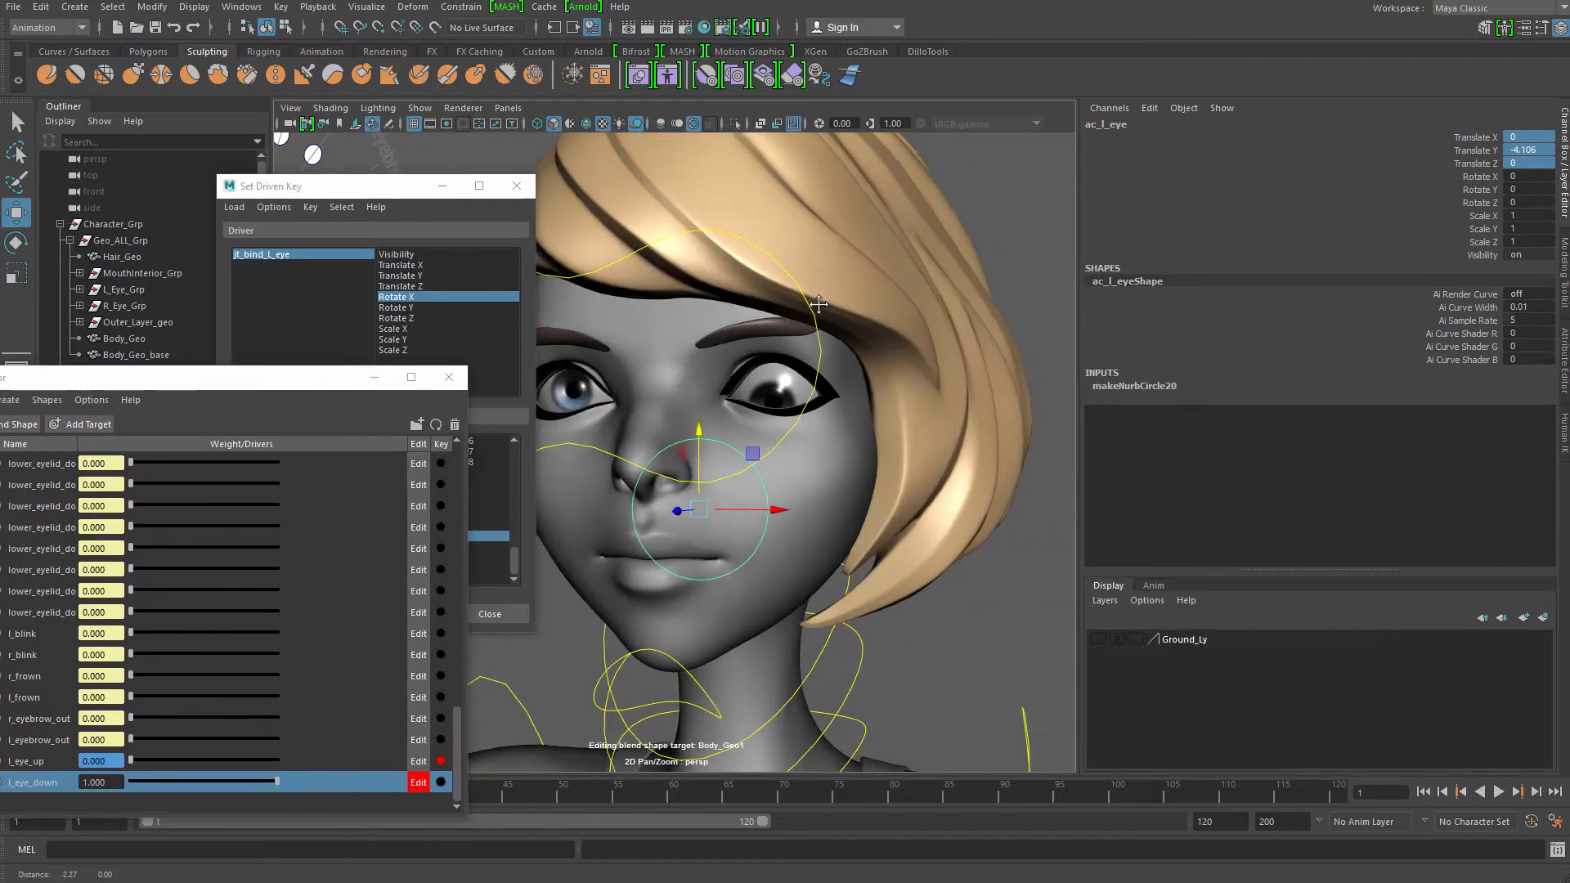
alt+right_drag(1053, 310, 929, 400)
alt+drag(928, 399, 851, 458)
click(850, 458)
scroll(859, 434, up, 5)
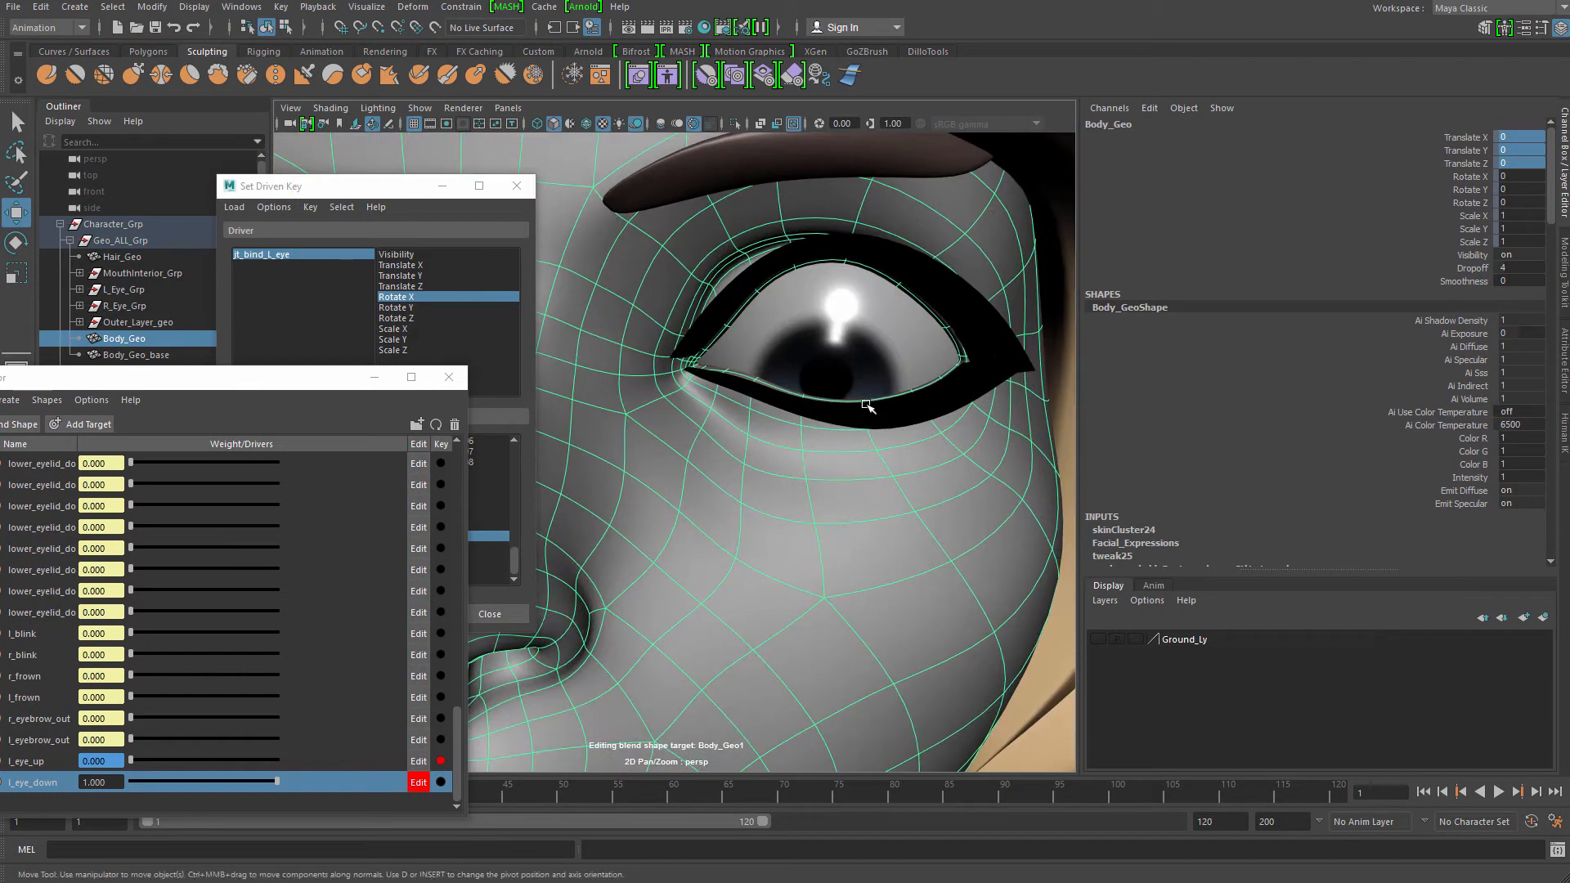
key(ctrl+1)
key(F9)
Lower the middle of the left upper eyelid toward the pupil with a soft selection and show the whole model again
click(846, 255)
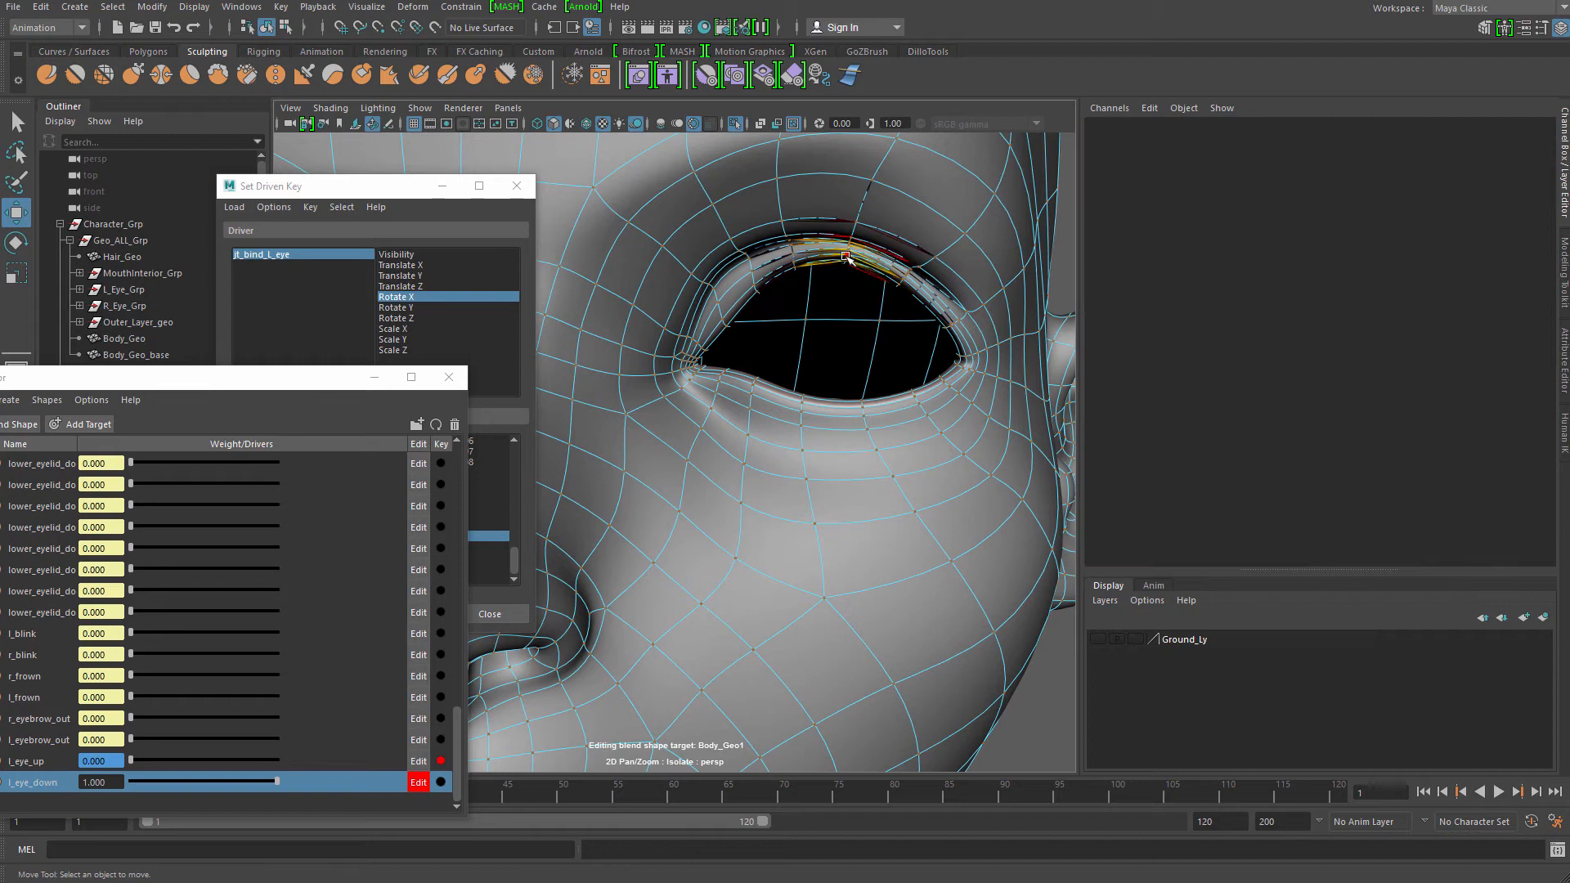
shift+click(799, 260)
key(b)
mouse_move(802, 258)
mouse_down()
mouse_move(846, 245)
mouse_move(802, 247)
mouse_move(818, 182)
mouse_move(843, 269)
mouse_move(801, 263)
mouse_move(821, 238)
mouse_up()
key(ctrl+1)
key(b)
key(q)
key(w)
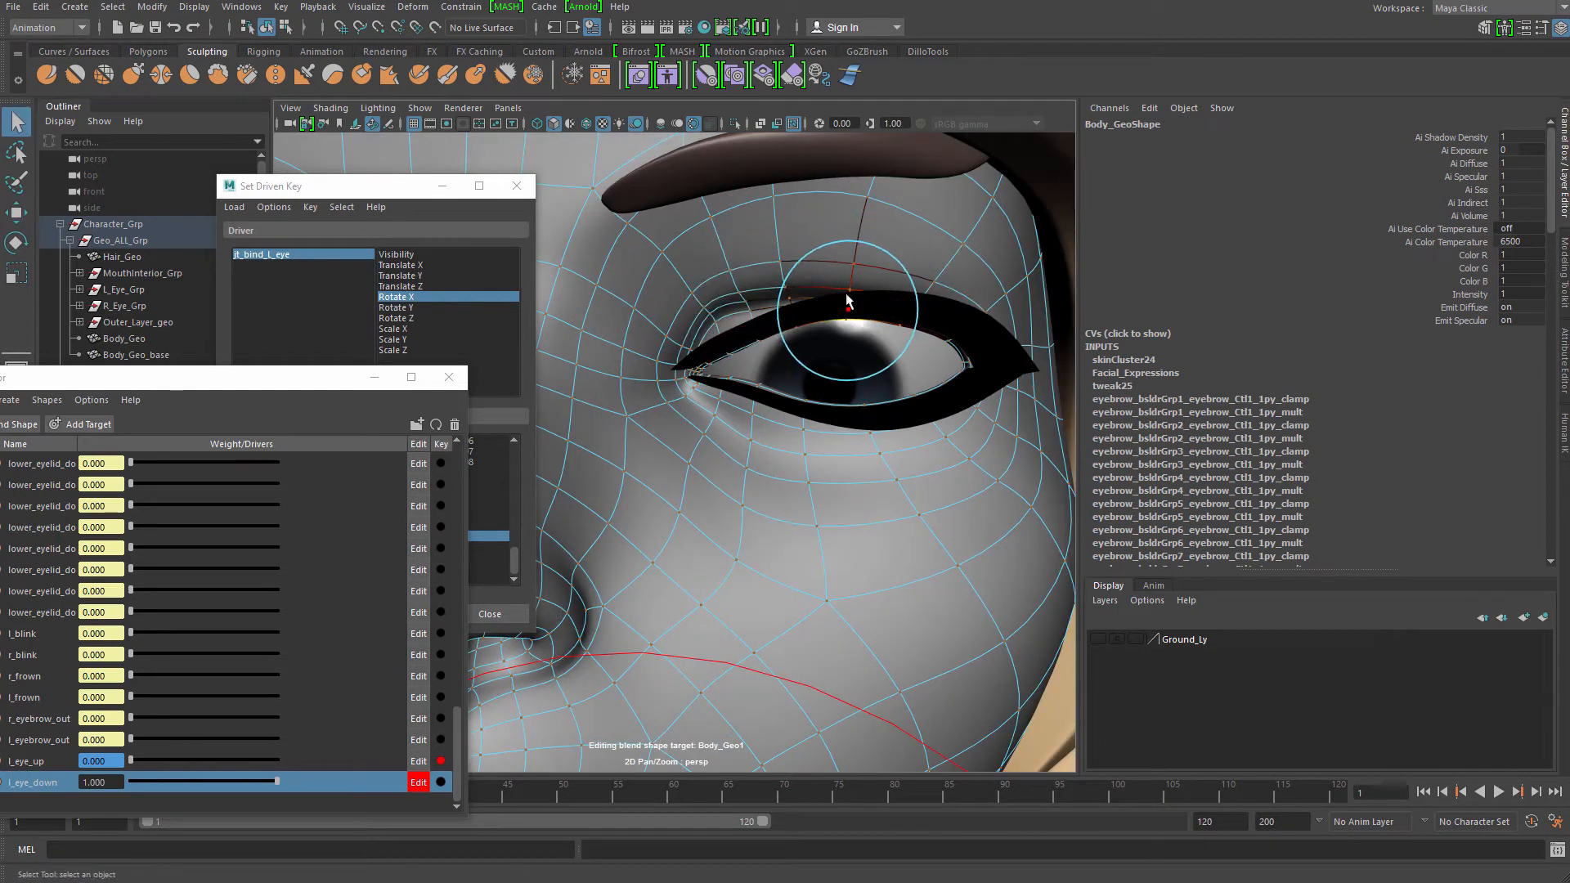
key(q)
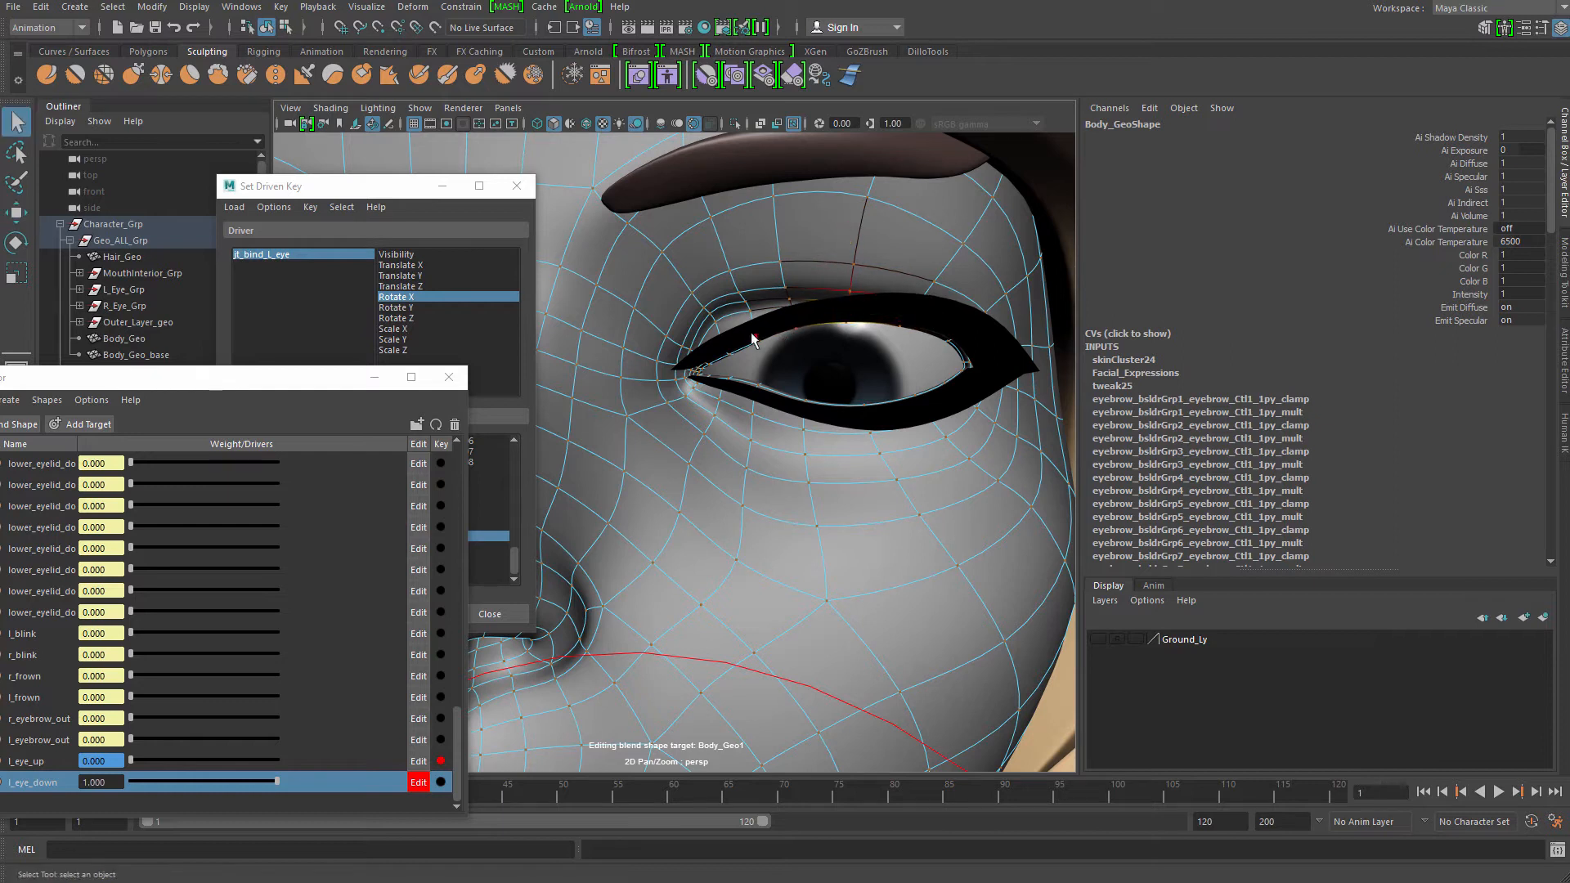
Select the upper lid edge near the inner corner, shrink the soft-selection falloff, and raise it slightly
click(733, 346)
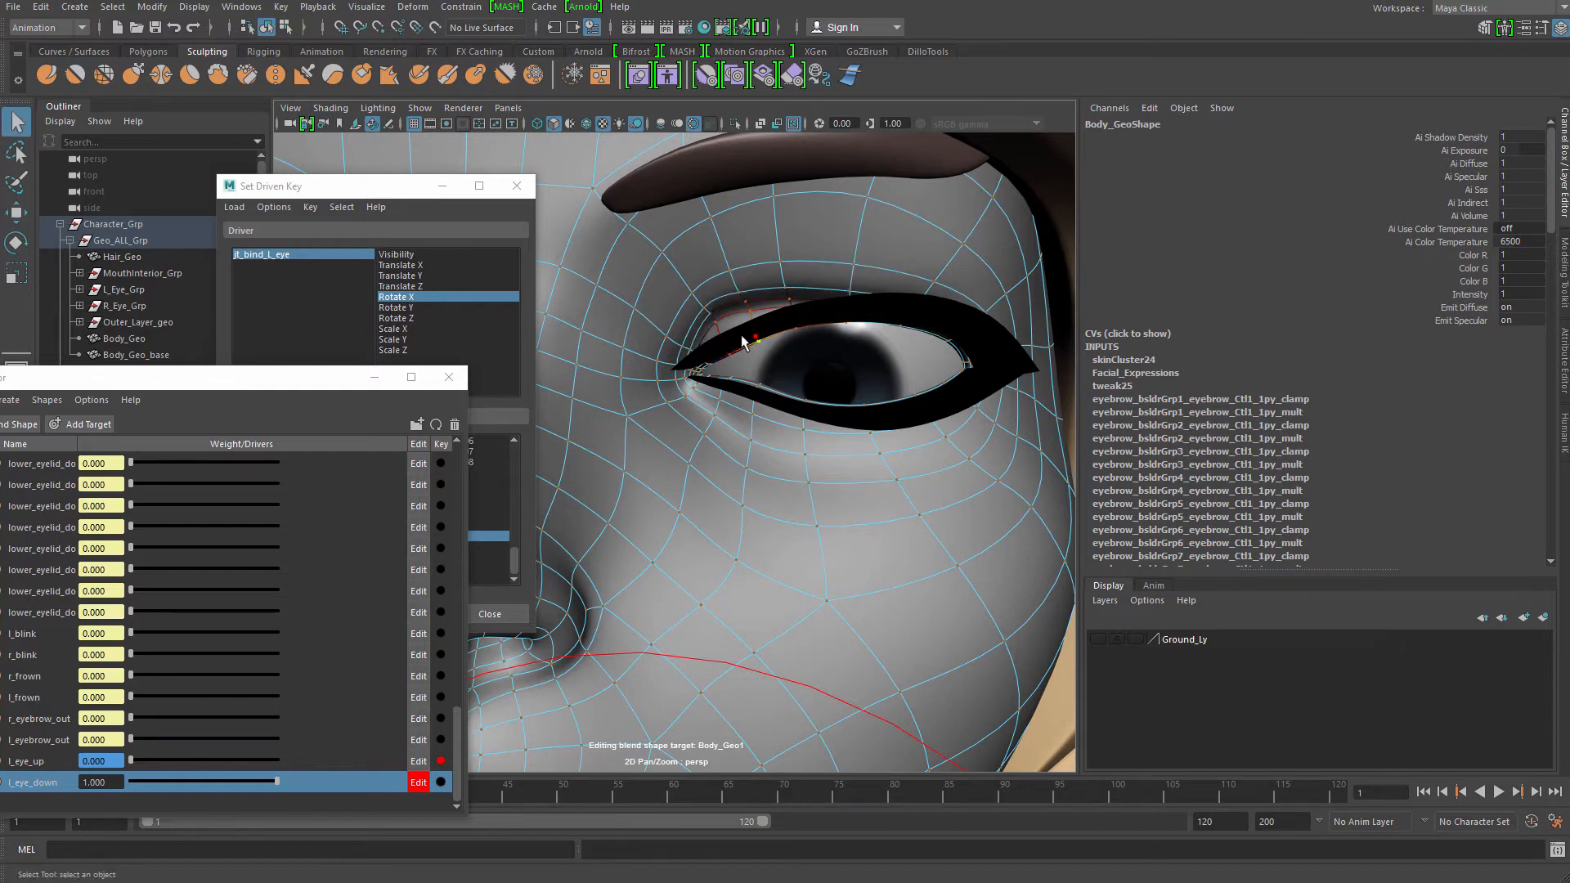
key(b)
drag(757, 342, 790, 347)
alt+right_drag(810, 383, 916, 385)
key(w)
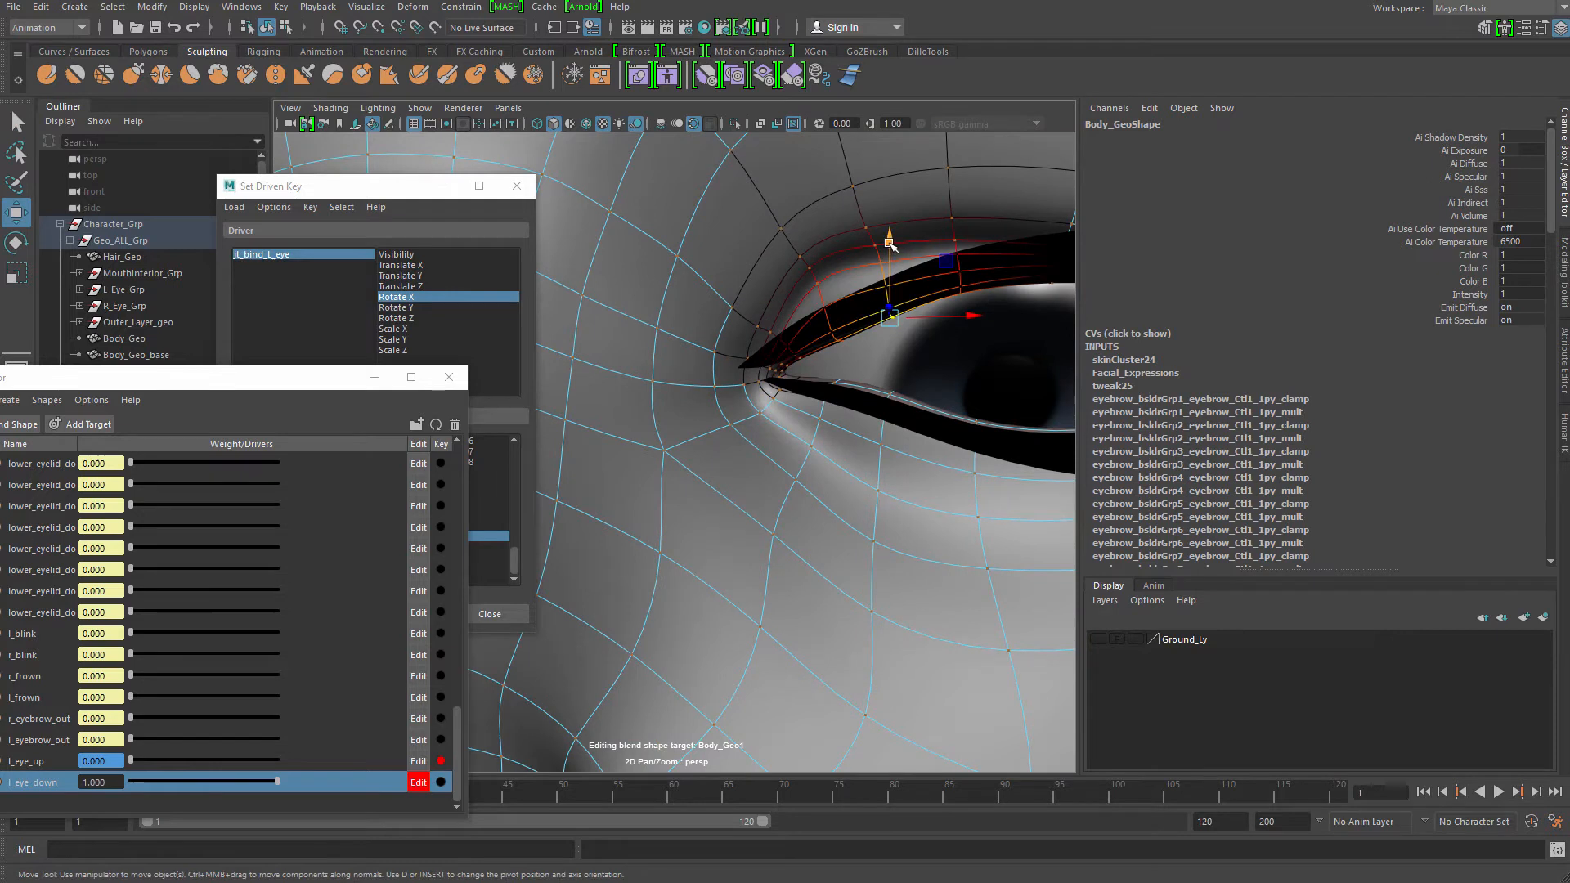
alt+middle_drag(890, 242, 732, 282)
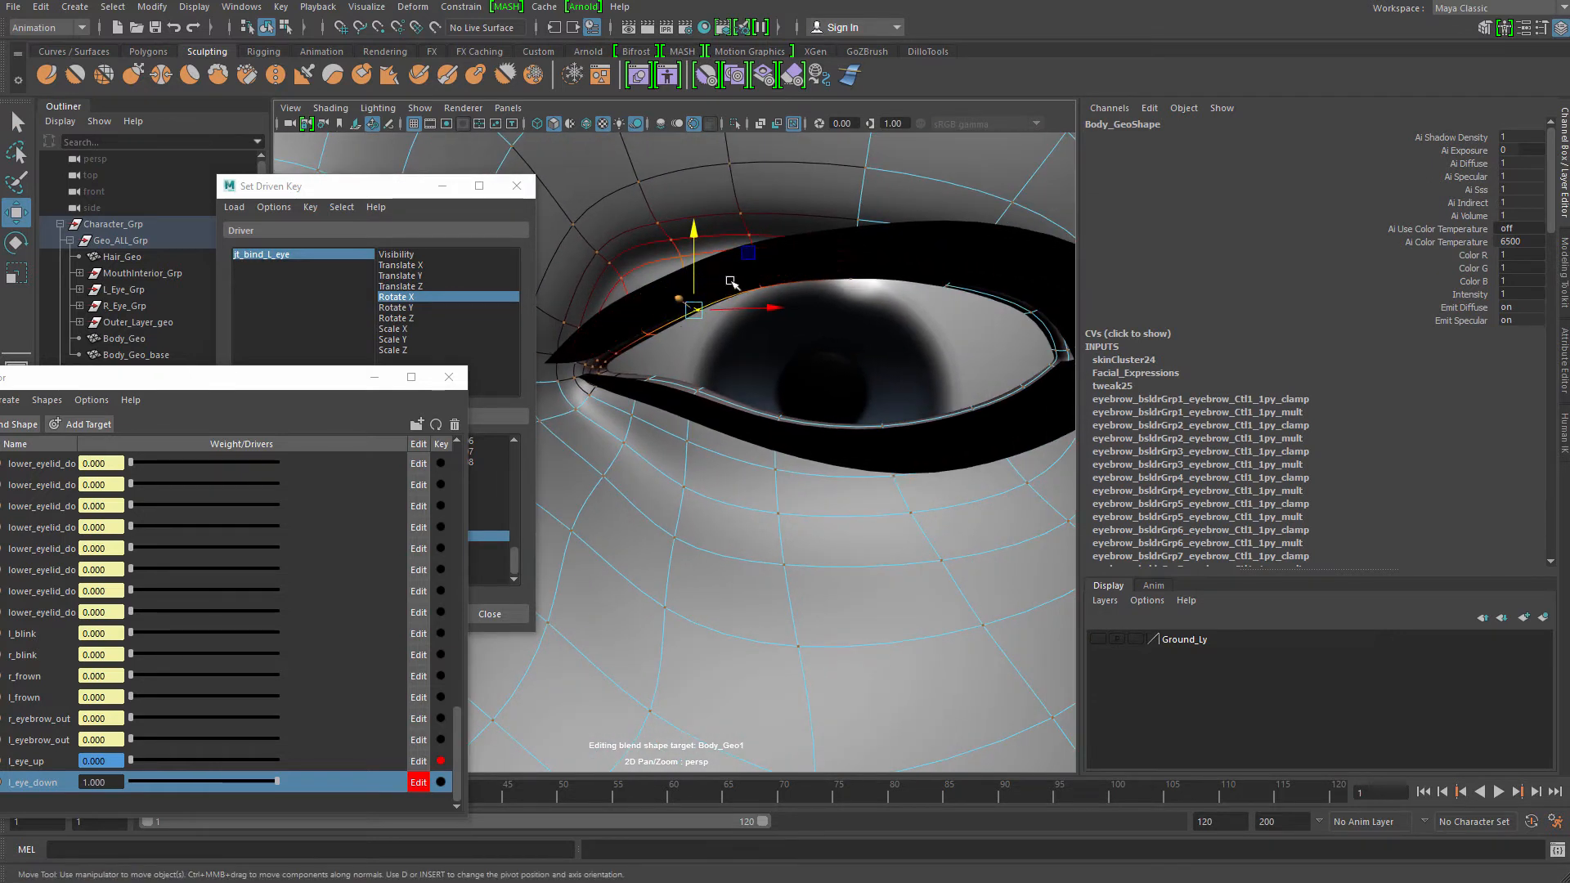
key(b)
drag(669, 288, 618, 290)
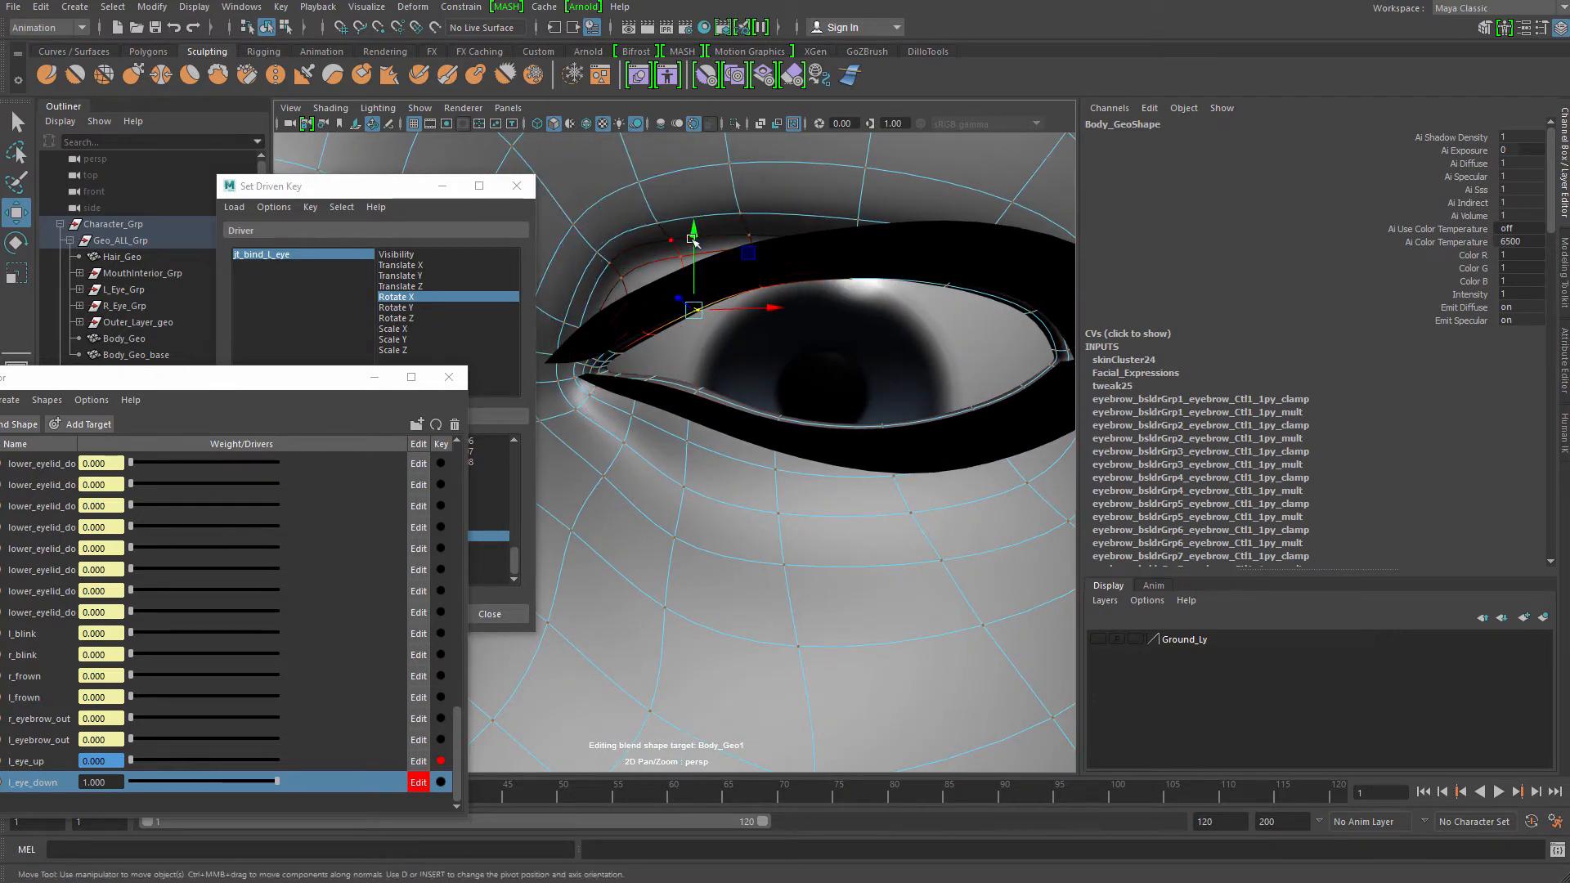
drag(693, 235, 695, 230)
Lower the upper lid edge between the inner corner and the iris slightly, using a soft-selection falloff of about 0.82
key(q)
click(762, 285)
key(b)
drag(762, 284, 773, 278)
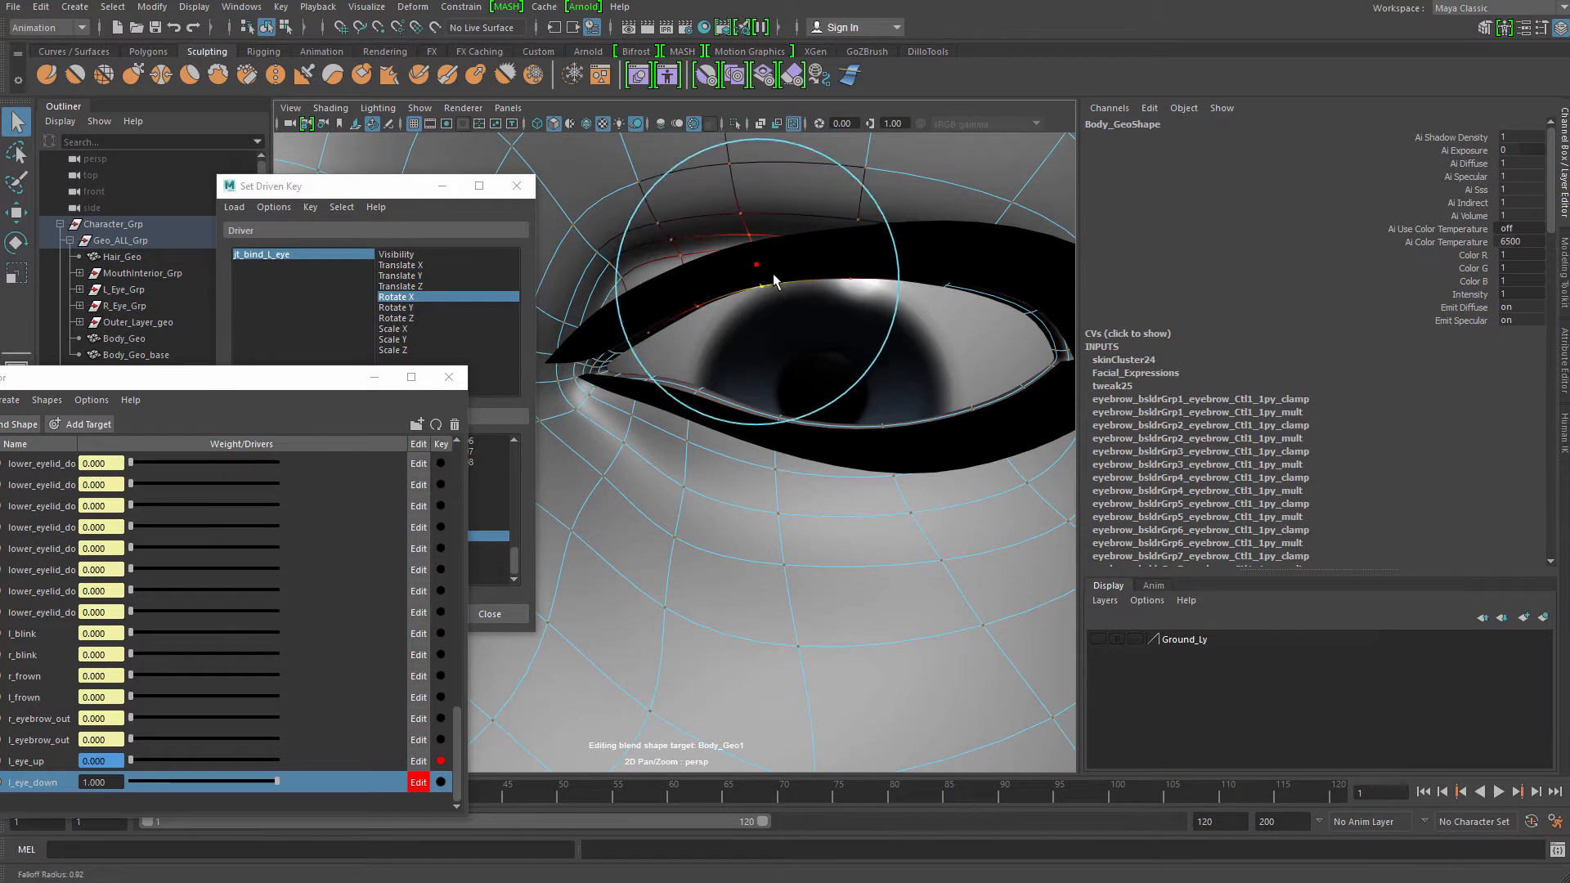
key(w)
drag(756, 210, 756, 213)
Reduce the soft-selection falloff and lower the outer part of the left upper lid edge
alt+drag(957, 304, 915, 298)
key(q)
click(972, 293)
alt+middle_drag(933, 284, 842, 297)
key(b)
drag(859, 281, 761, 271)
key(w)
drag(896, 227, 896, 254)
Lower the lid-edge vertex beside the iris on the outer side to smooth the upper lid curve
alt+middle_drag(806, 289, 882, 283)
key(q)
click(863, 279)
key(w)
alt+drag(860, 283, 814, 308)
drag(847, 188, 847, 200)
alt+middle_drag(876, 253, 981, 260)
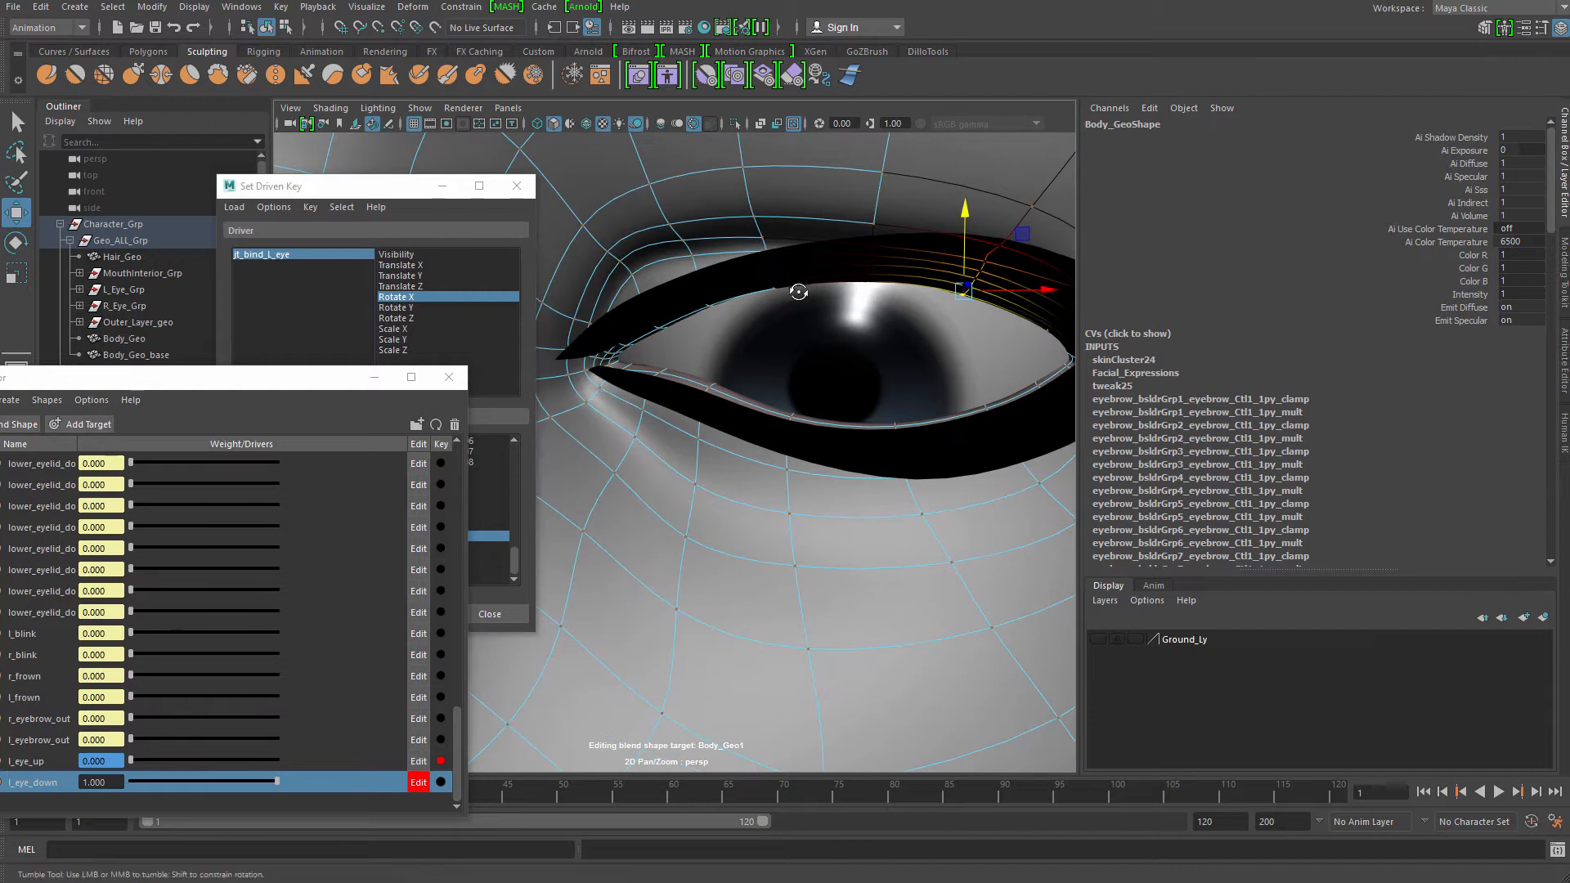
Turn soft selection off and lower the lid-edge vertex above the inner side of the iris slightly
key(q)
mouse_move(799, 294)
alt+mouse_down()
mouse_move(777, 293)
mouse_move(788, 280)
alt+mouse_up()
click(765, 287)
key(b)
key(w)
drag(767, 207, 767, 213)
Turn off the smooth mesh preview and raise the individual crease vertices above the middle of the upper lid
key(q)
key(1)
alt+right_drag(899, 219, 841, 233)
click(818, 263)
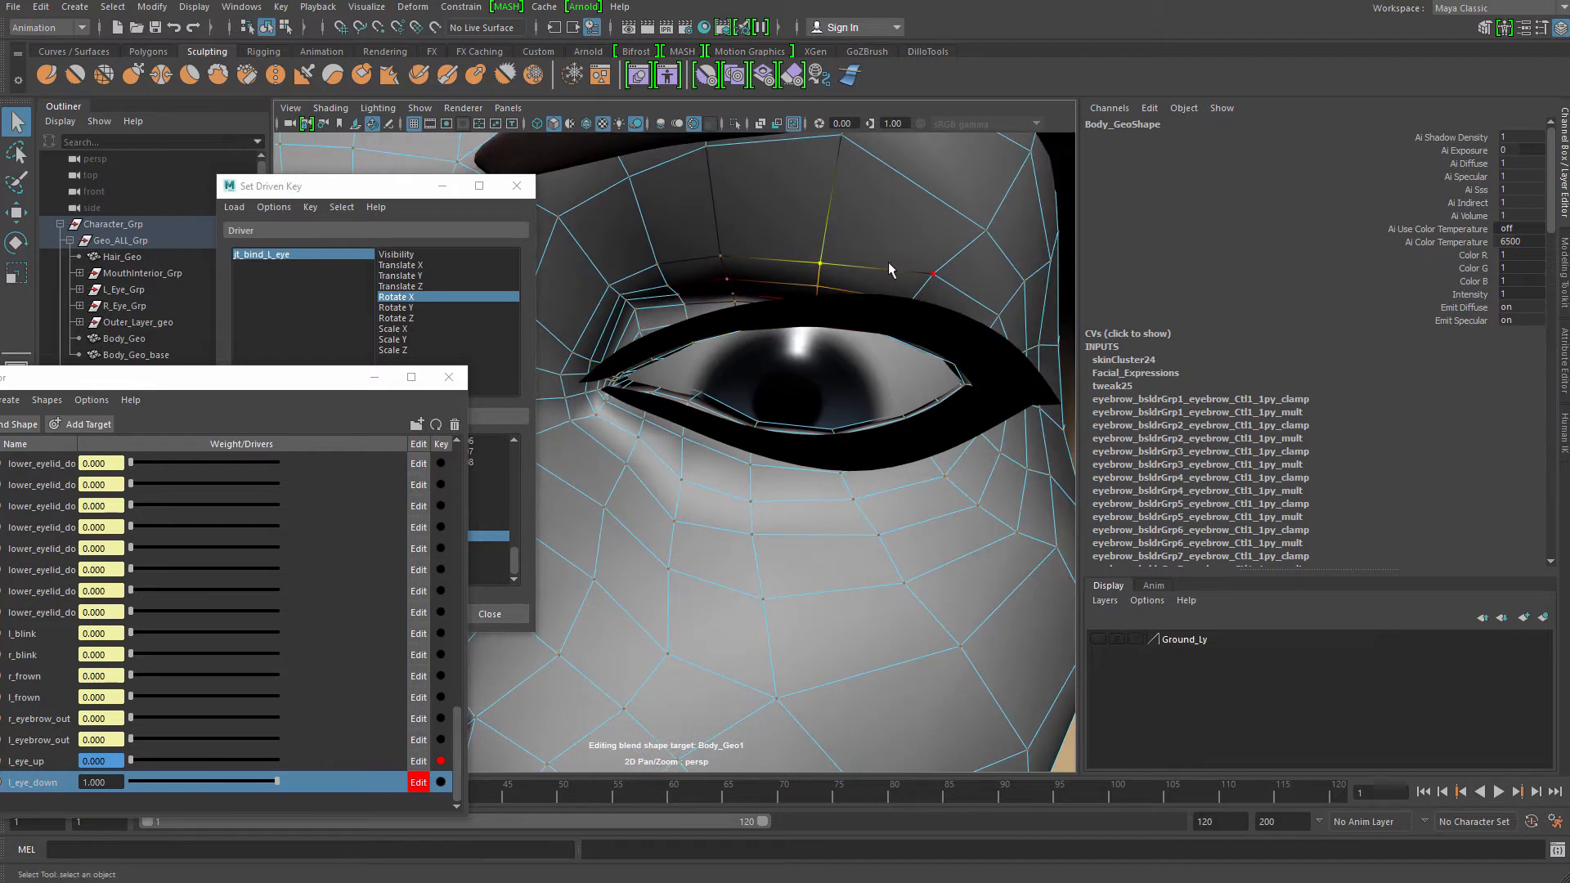
mouse_move(891, 241)
alt+mouse_down()
mouse_move(803, 205)
mouse_move(810, 139)
alt+mouse_up()
key(b)
key(w)
click(717, 256)
alt+drag(672, 275, 623, 272)
drag(726, 179, 727, 151)
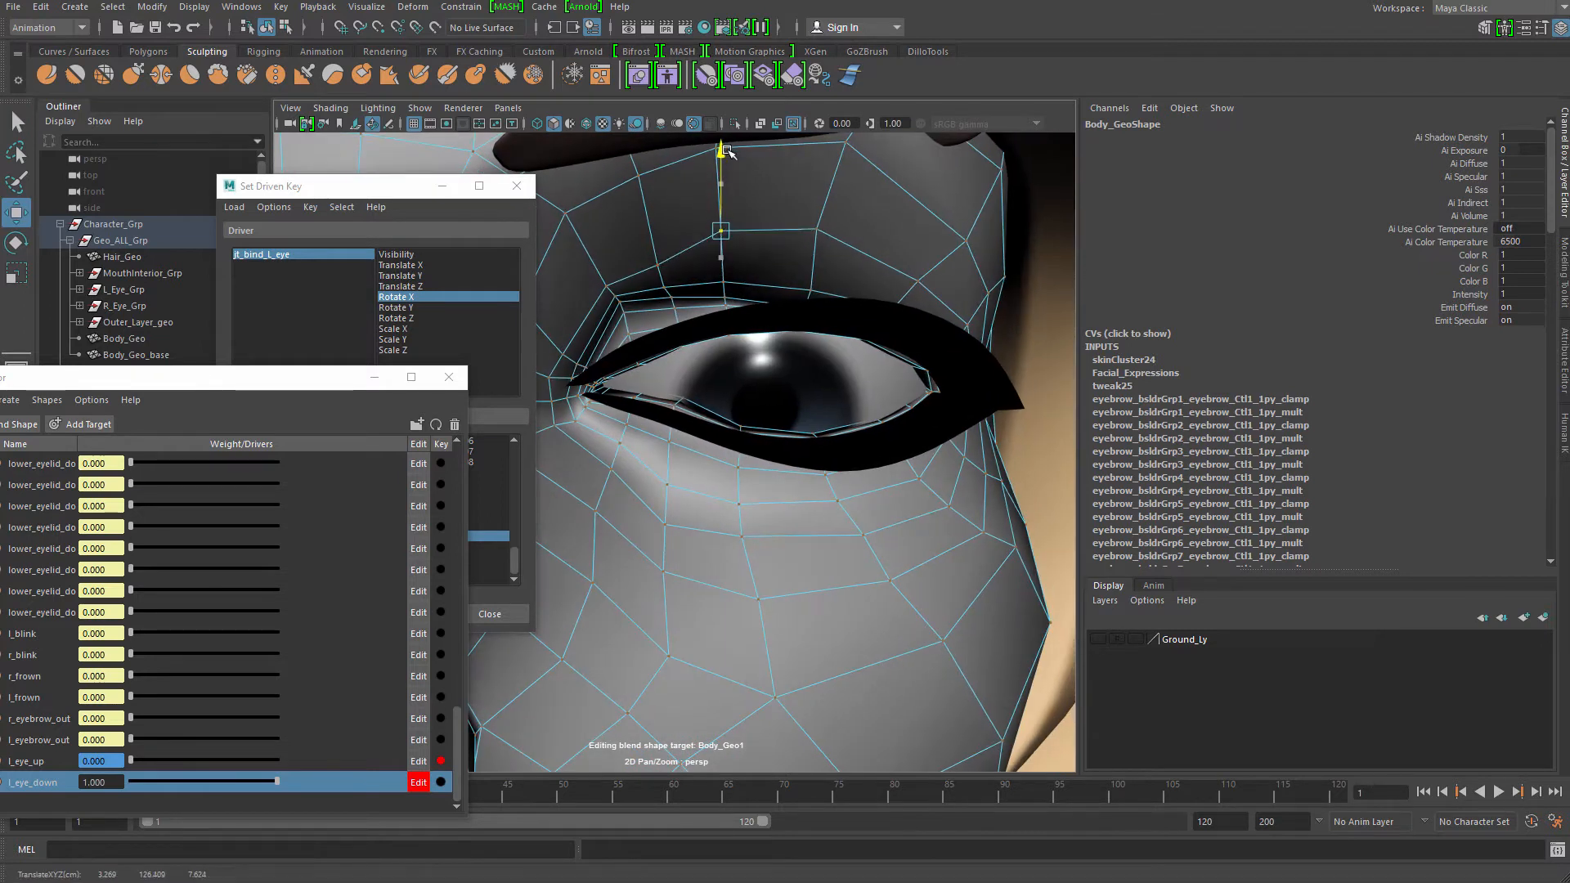
Move the crease vertices above and beside the inner eye corner upward to even out the socket
click(658, 262)
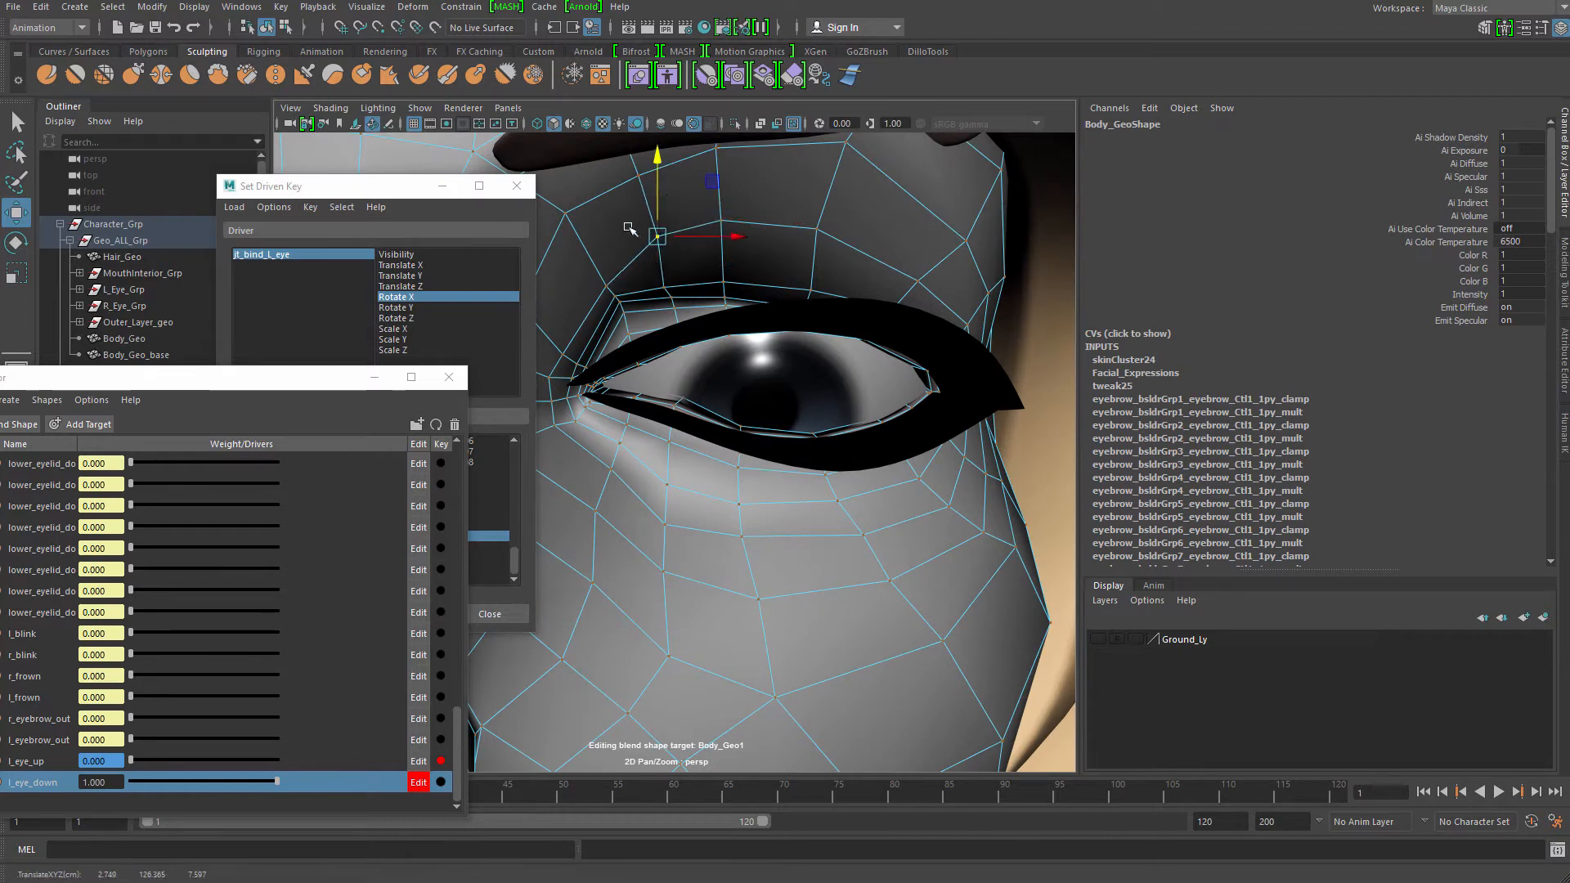
click(607, 286)
alt+drag(626, 287, 711, 229)
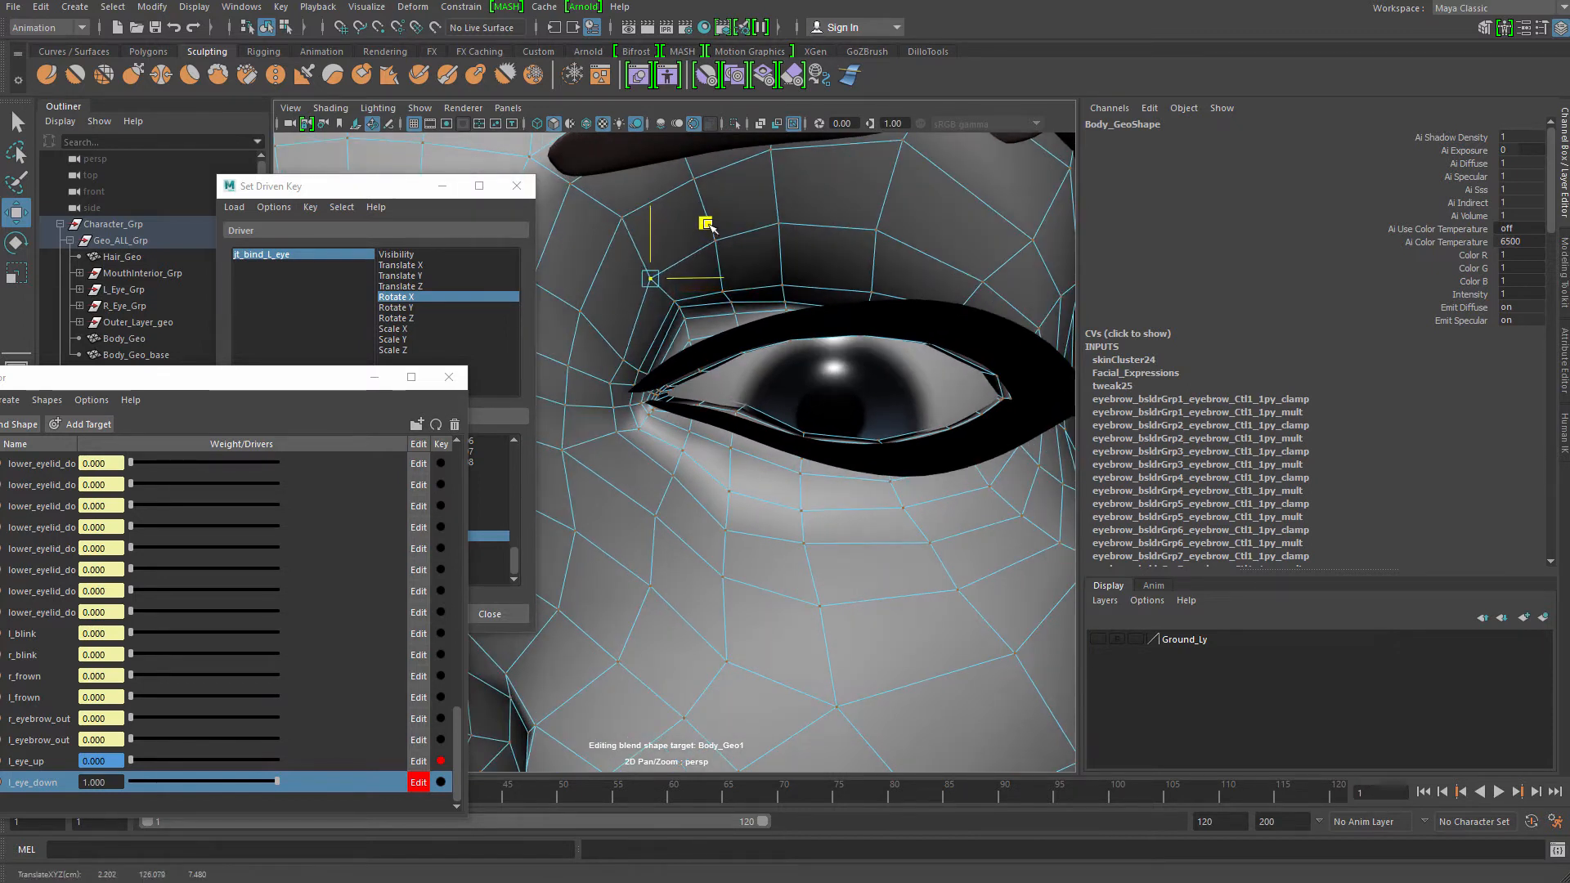
key(q)
click(620, 360)
key(w)
alt+drag(619, 360, 656, 361)
key(ctrl+z)
drag(684, 299, 671, 289)
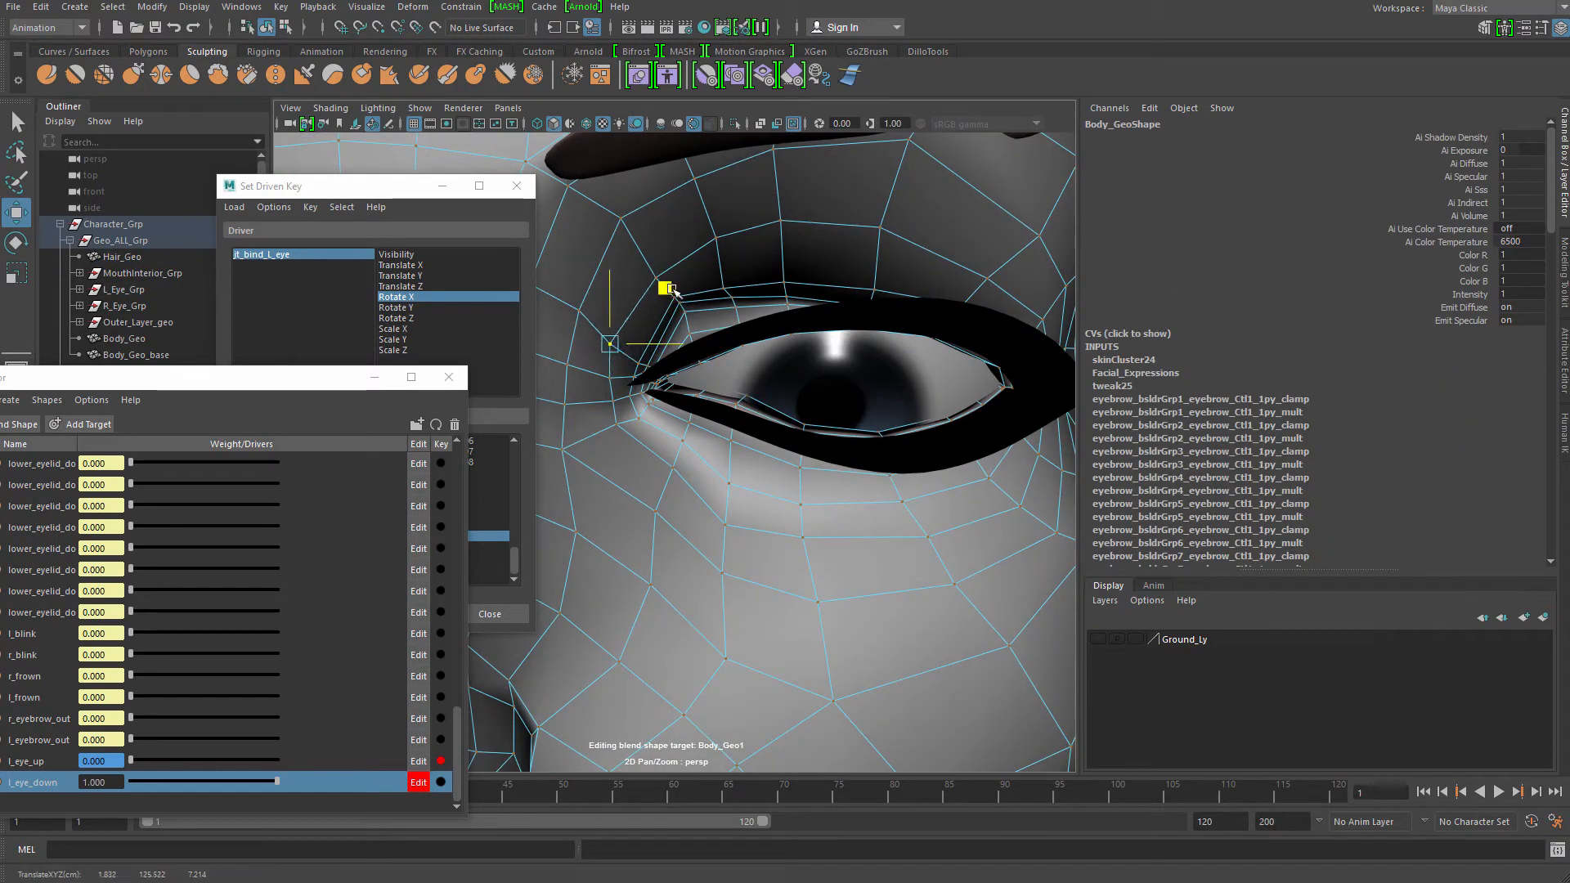
Raise the crease vertices above the outer half of the left upper eyelid
key(q)
alt+drag(780, 304, 928, 336)
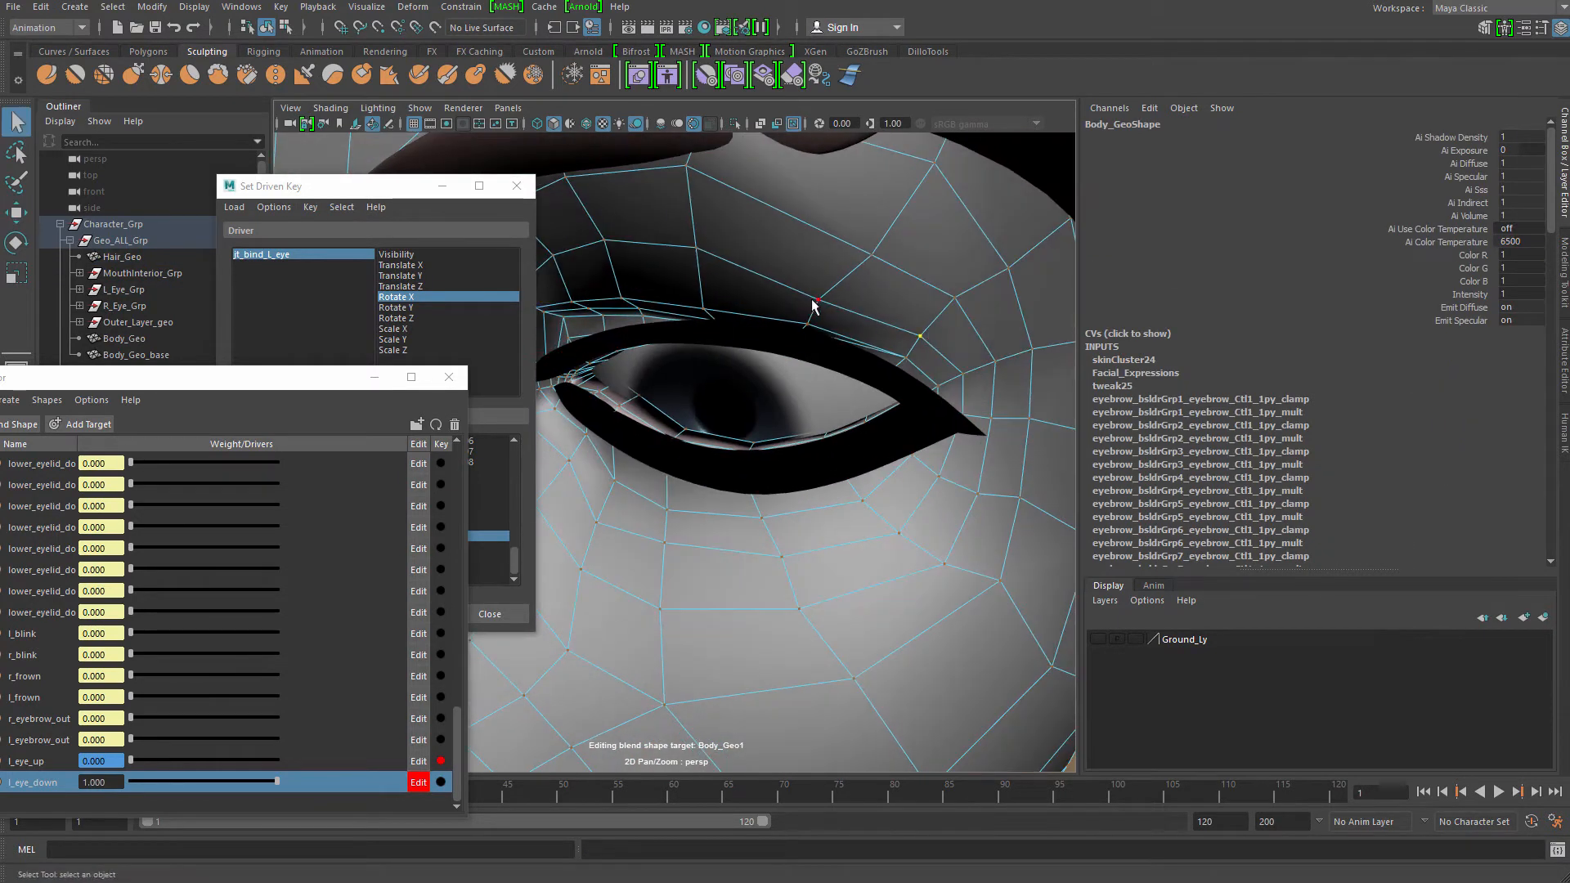
shift+click(877, 255)
key(w)
alt+drag(872, 261, 830, 274)
drag(850, 203, 848, 187)
key(q)
click(823, 283)
key(w)
drag(901, 285, 673, 338)
Reposition the fold vertices close to the inner eye corner one after another
key(q)
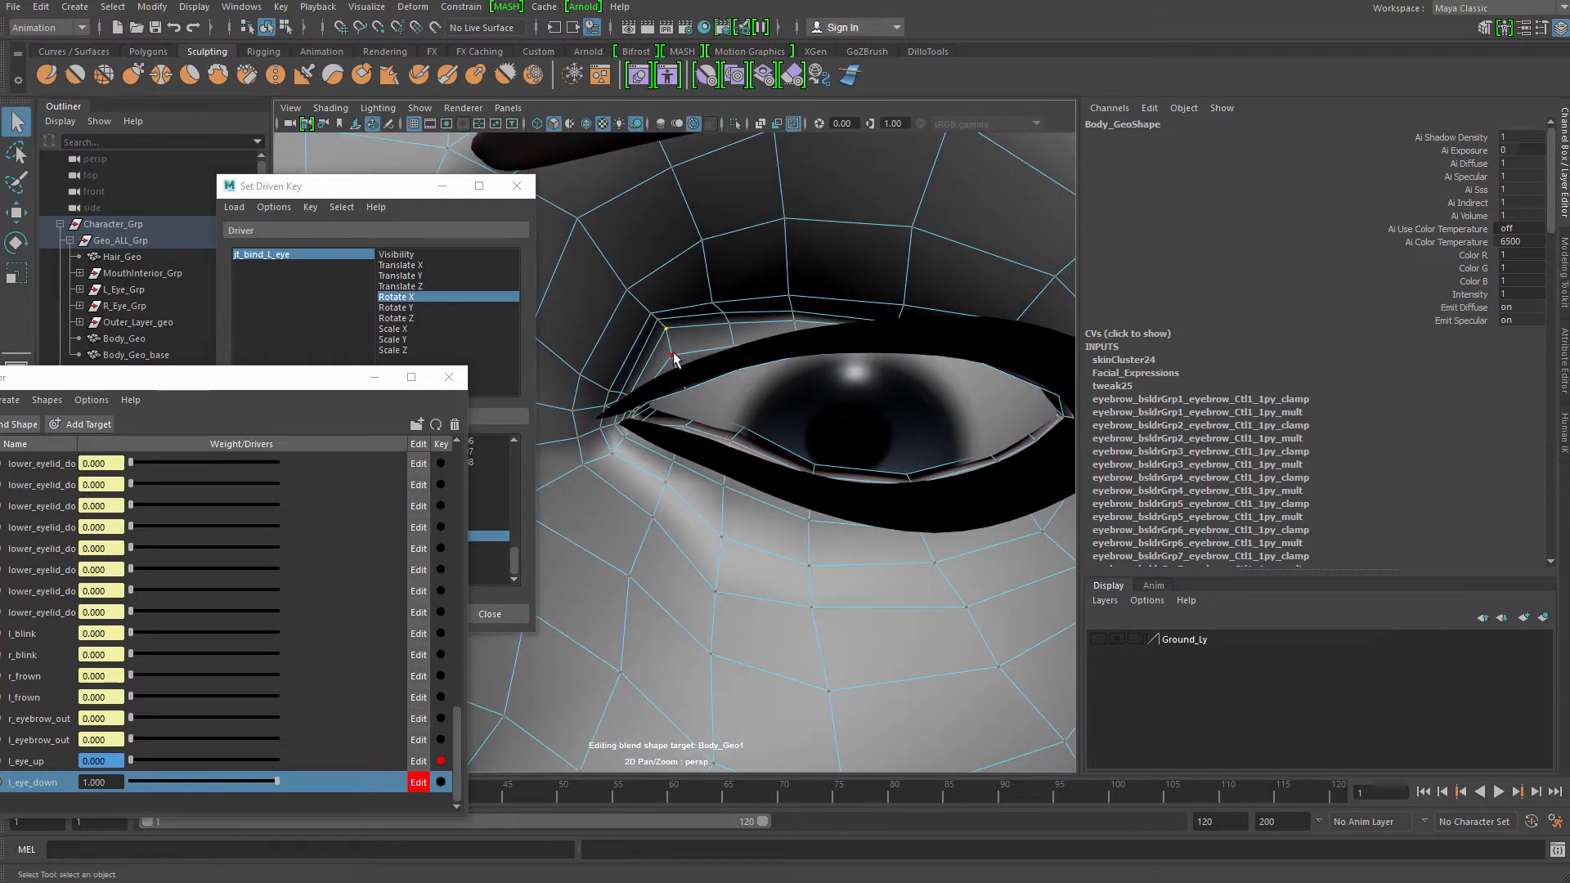
shift+click(673, 355)
key(w)
scroll(652, 347, up, 4)
drag(728, 235, 634, 236)
key(q)
click(649, 249)
key(w)
key(q)
click(635, 243)
key(w)
key(q)
Raise the crease vertices above the inner half of the upper lid to widen the fold
click(736, 222)
key(w)
drag(738, 216, 740, 186)
alt+middle_drag(767, 233, 707, 241)
key(q)
scroll(765, 213, down, 4)
click(762, 281)
key(w)
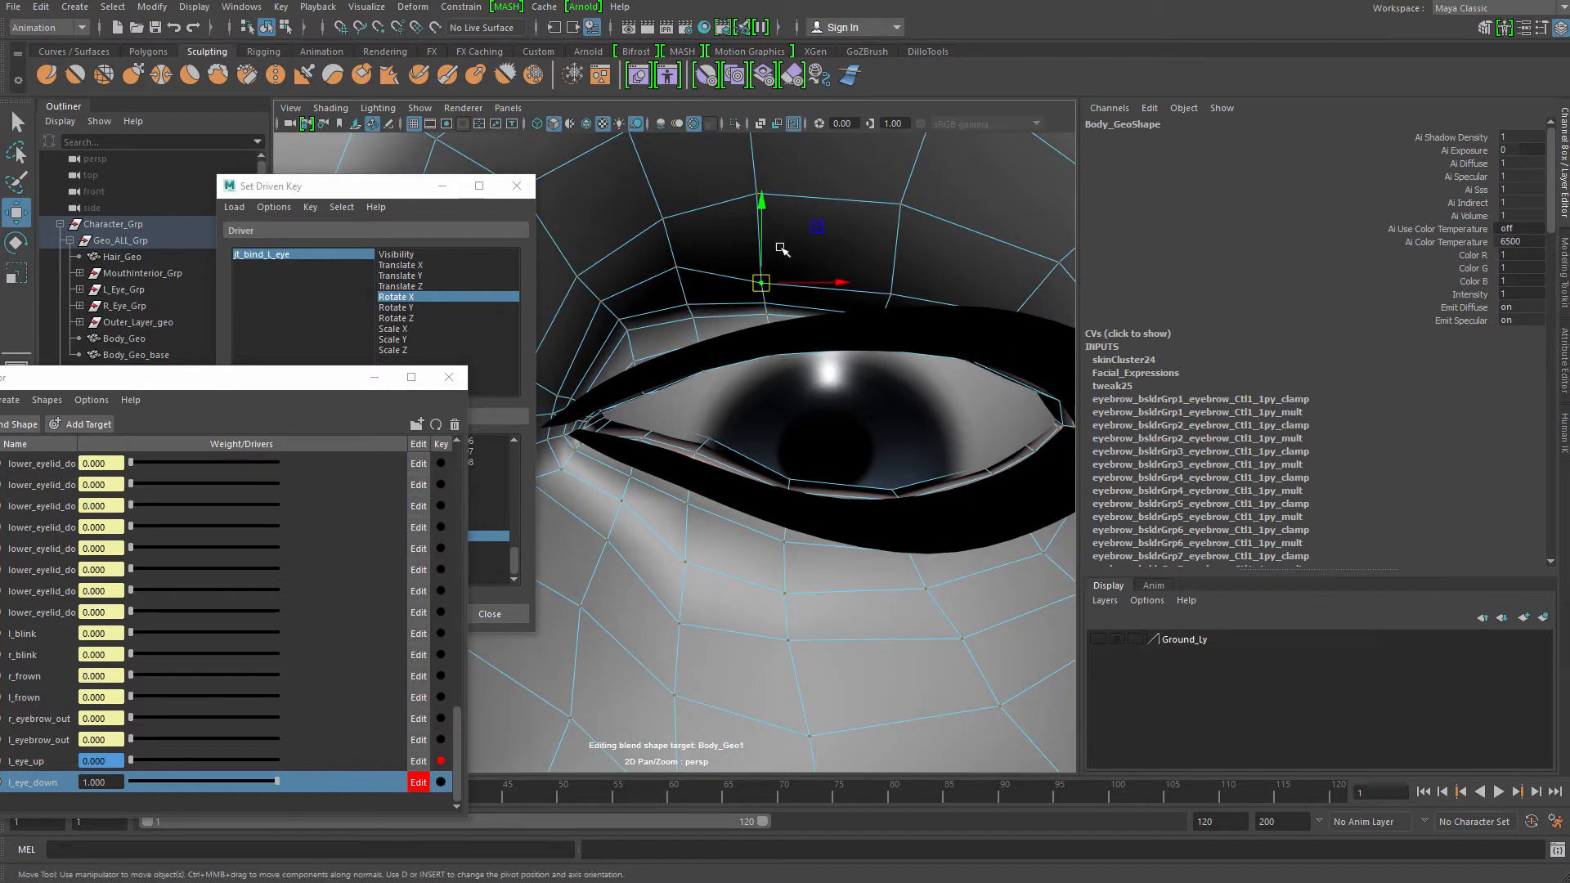
drag(763, 197, 766, 166)
Raise the crease vertices above the iris and toward the outer corner of the left eye
alt+middle_drag(773, 214, 714, 207)
key(q)
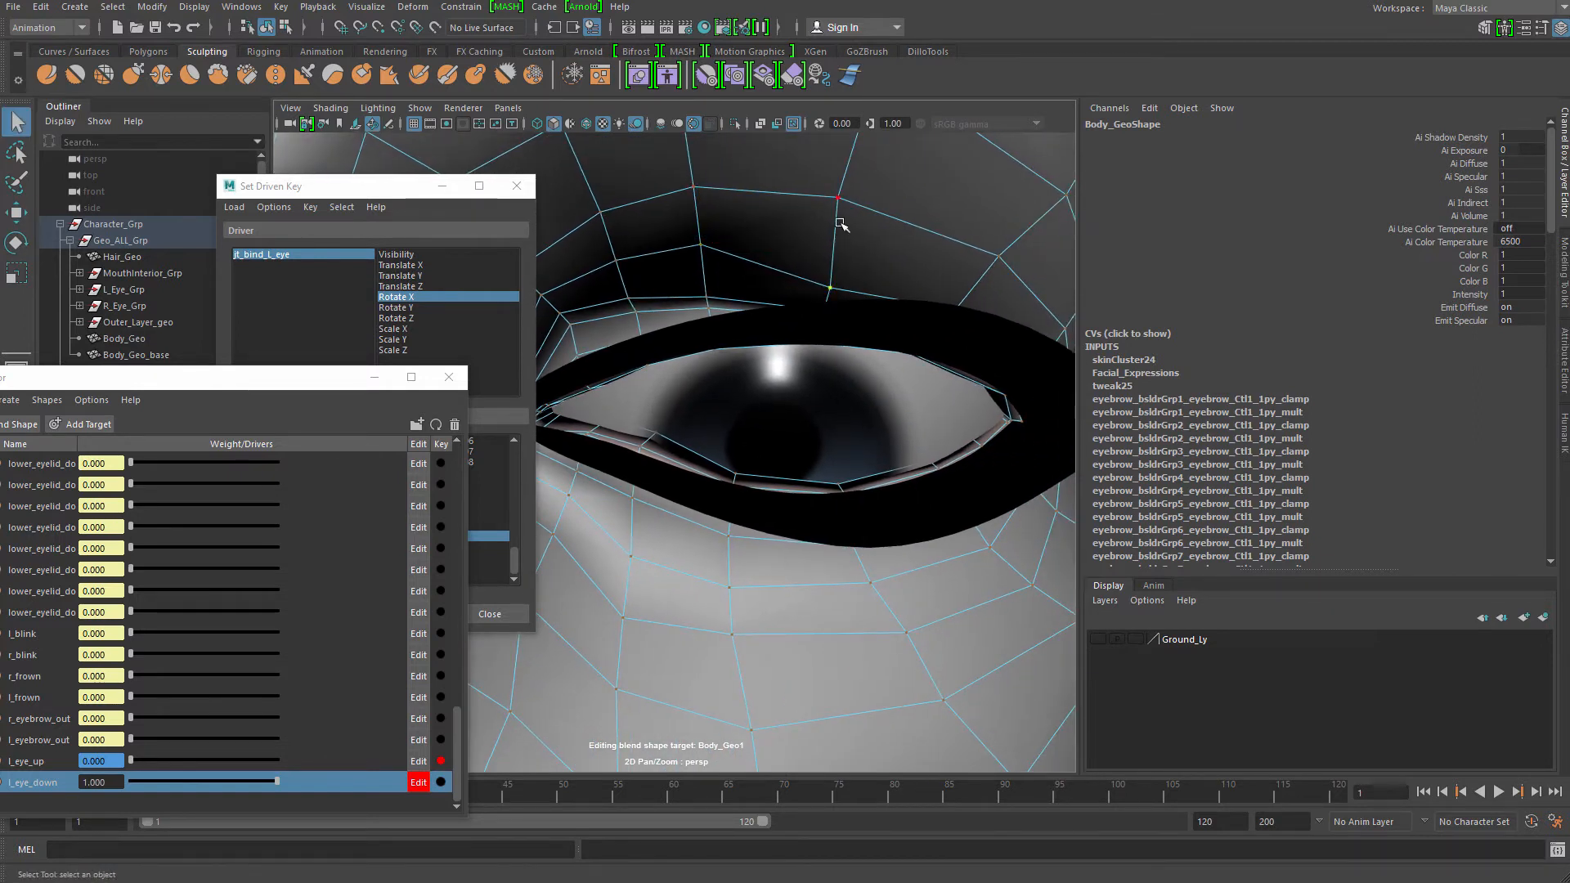
key(w)
drag(833, 200, 839, 166)
alt+middle_drag(941, 289, 890, 293)
key(q)
alt+drag(890, 293, 967, 285)
click(919, 305)
key(w)
drag(938, 230, 944, 205)
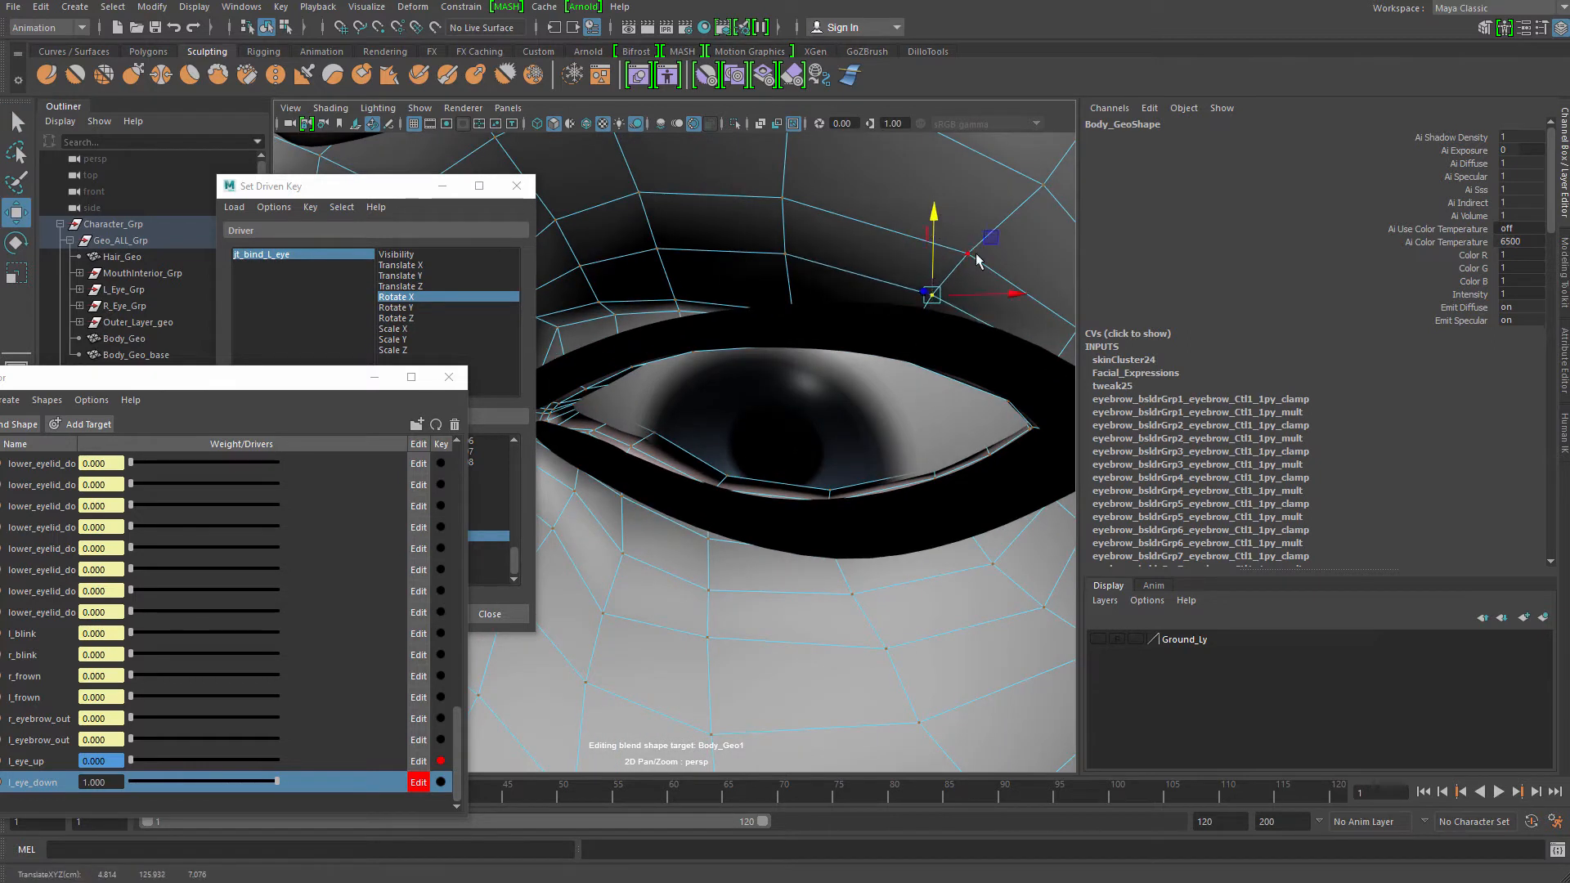
Raise the vertices of the upper crease row above the outer part of the eye slightly
key(q)
alt+right_drag(873, 201, 843, 198)
key(w)
drag(844, 202, 845, 190)
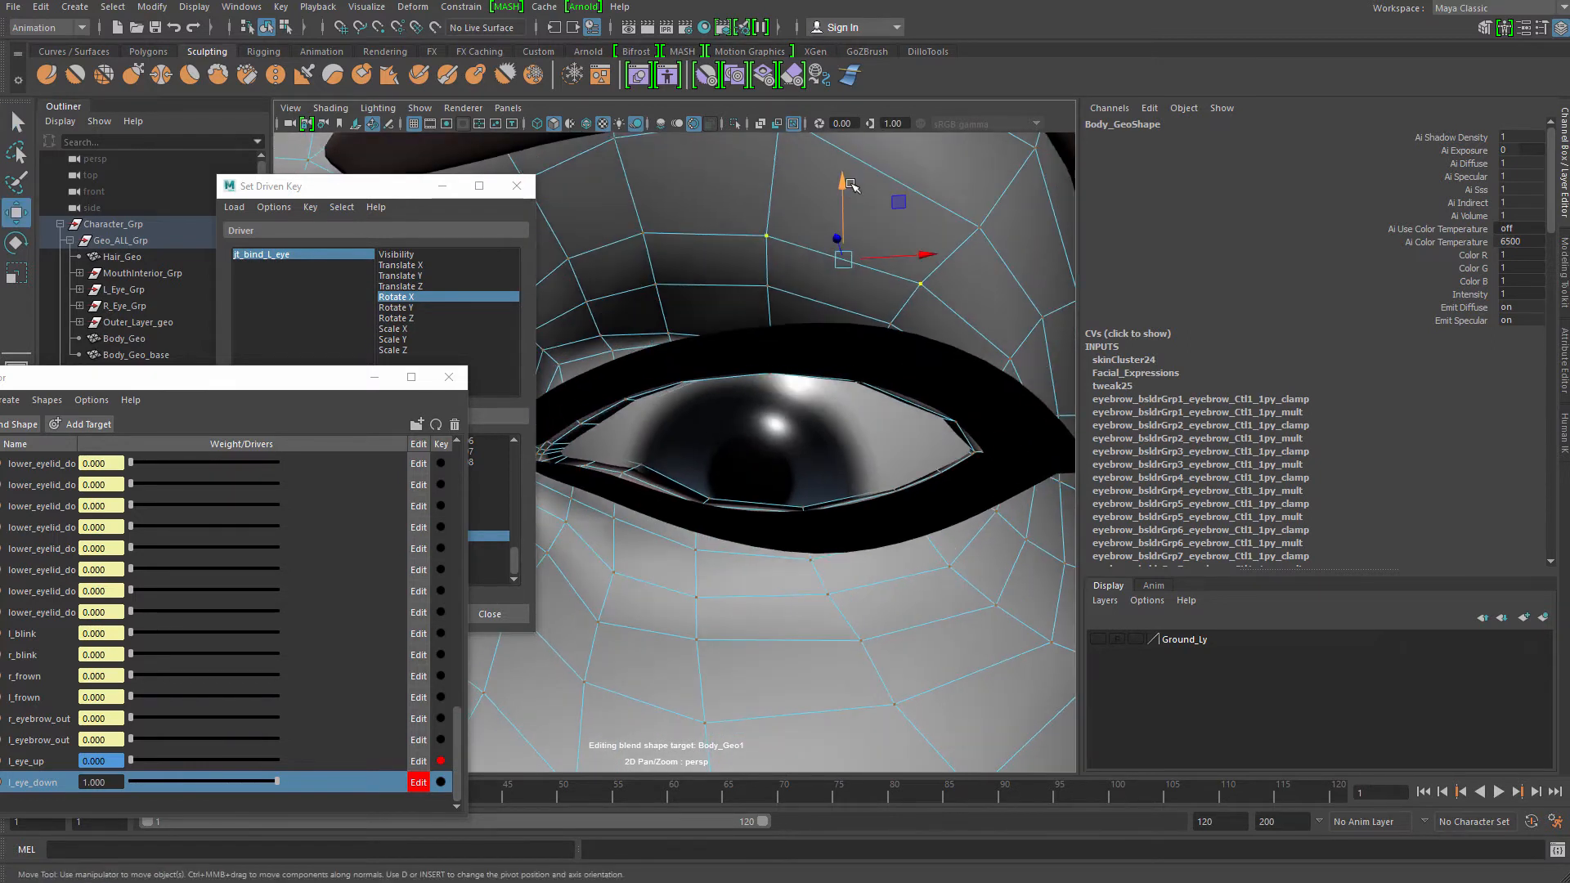
Adjust the fold vertices directly above the inner half of the lid, pulling them along the depth axis
alt+drag(764, 260, 923, 220)
key(q)
shift+click(888, 256)
key(w)
key(e)
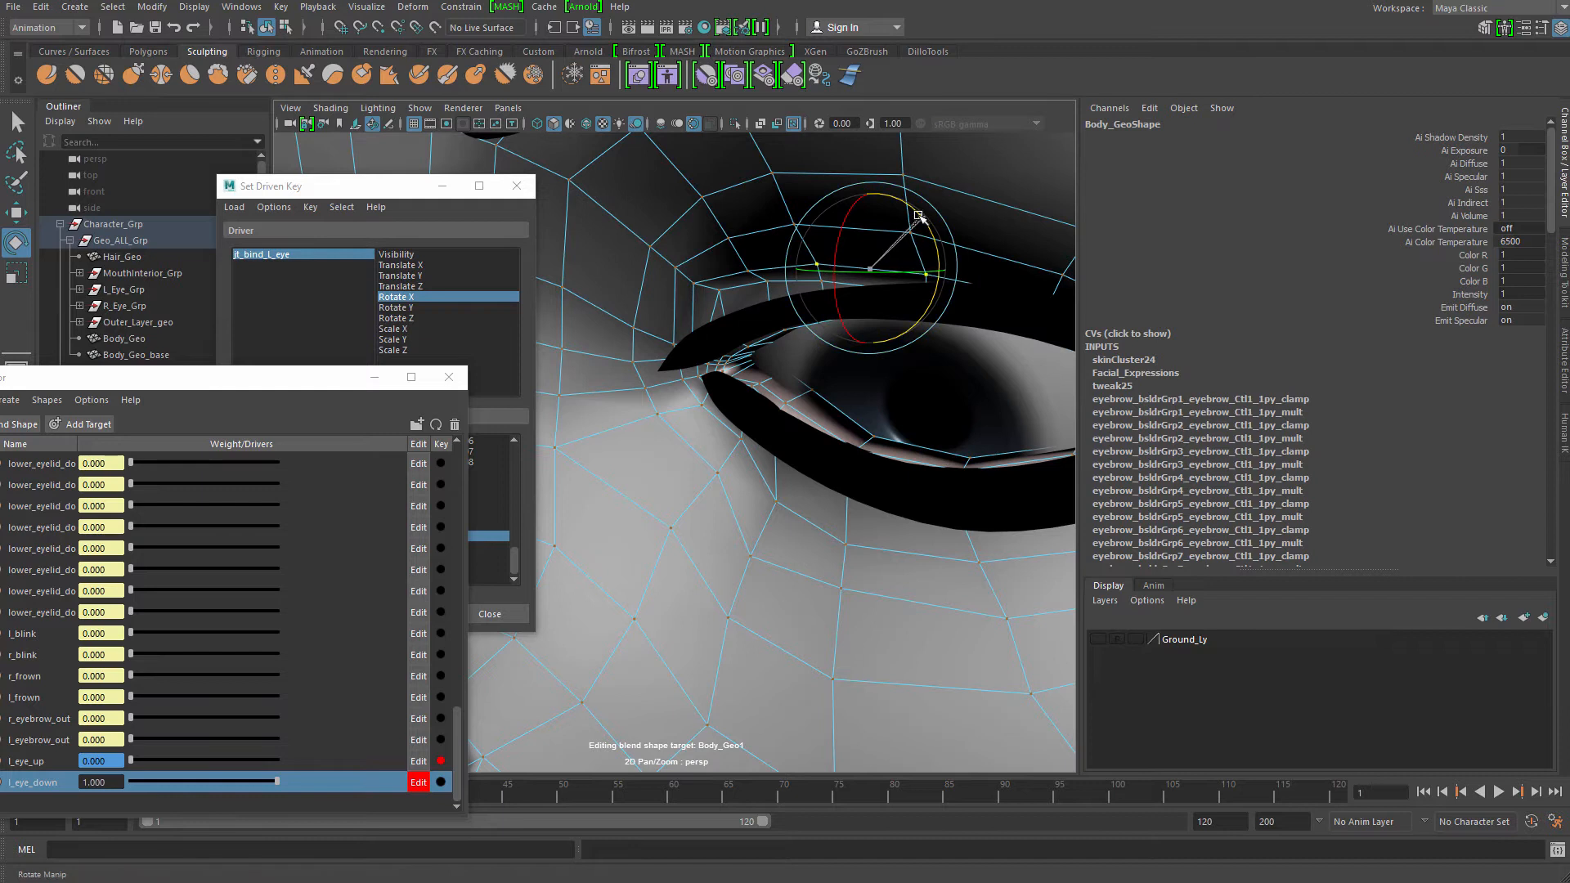
key(q)
click(935, 277)
key(w)
alt+drag(891, 309, 768, 282)
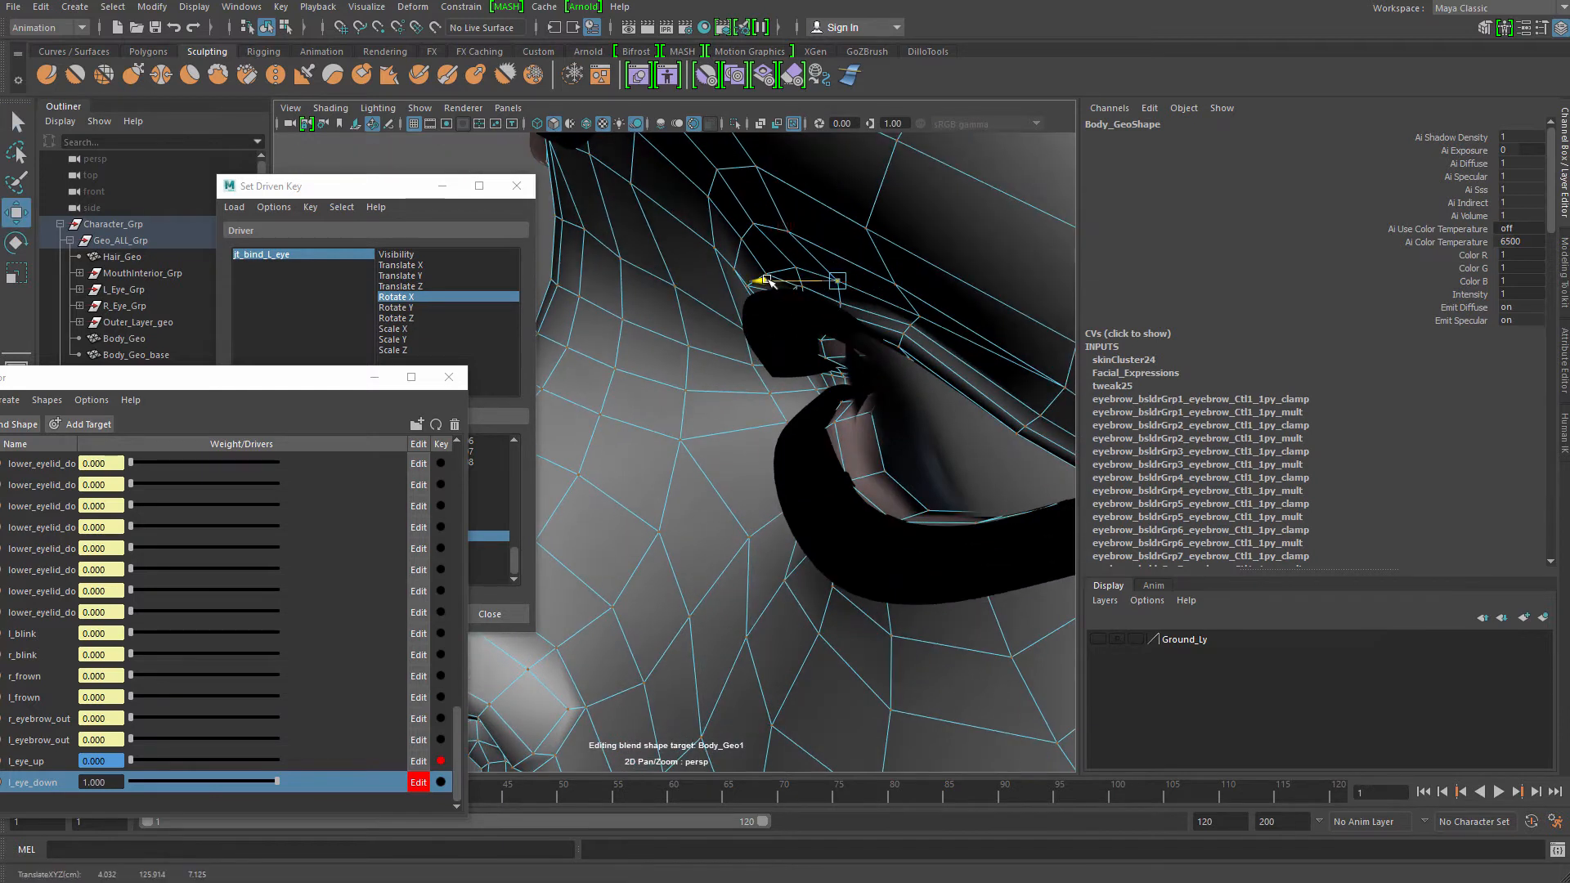
Shift the neighbouring fold vertices in depth to smooth the lid's profile, and turn on textured display
key(q)
click(902, 337)
key(w)
alt+drag(903, 337, 783, 235)
key(q)
click(783, 239)
key(w)
alt+drag(786, 299, 899, 311)
mouse_move(736, 306)
alt+right_down()
mouse_move(678, 305)
mouse_move(700, 339)
alt+right_up()
key(6)
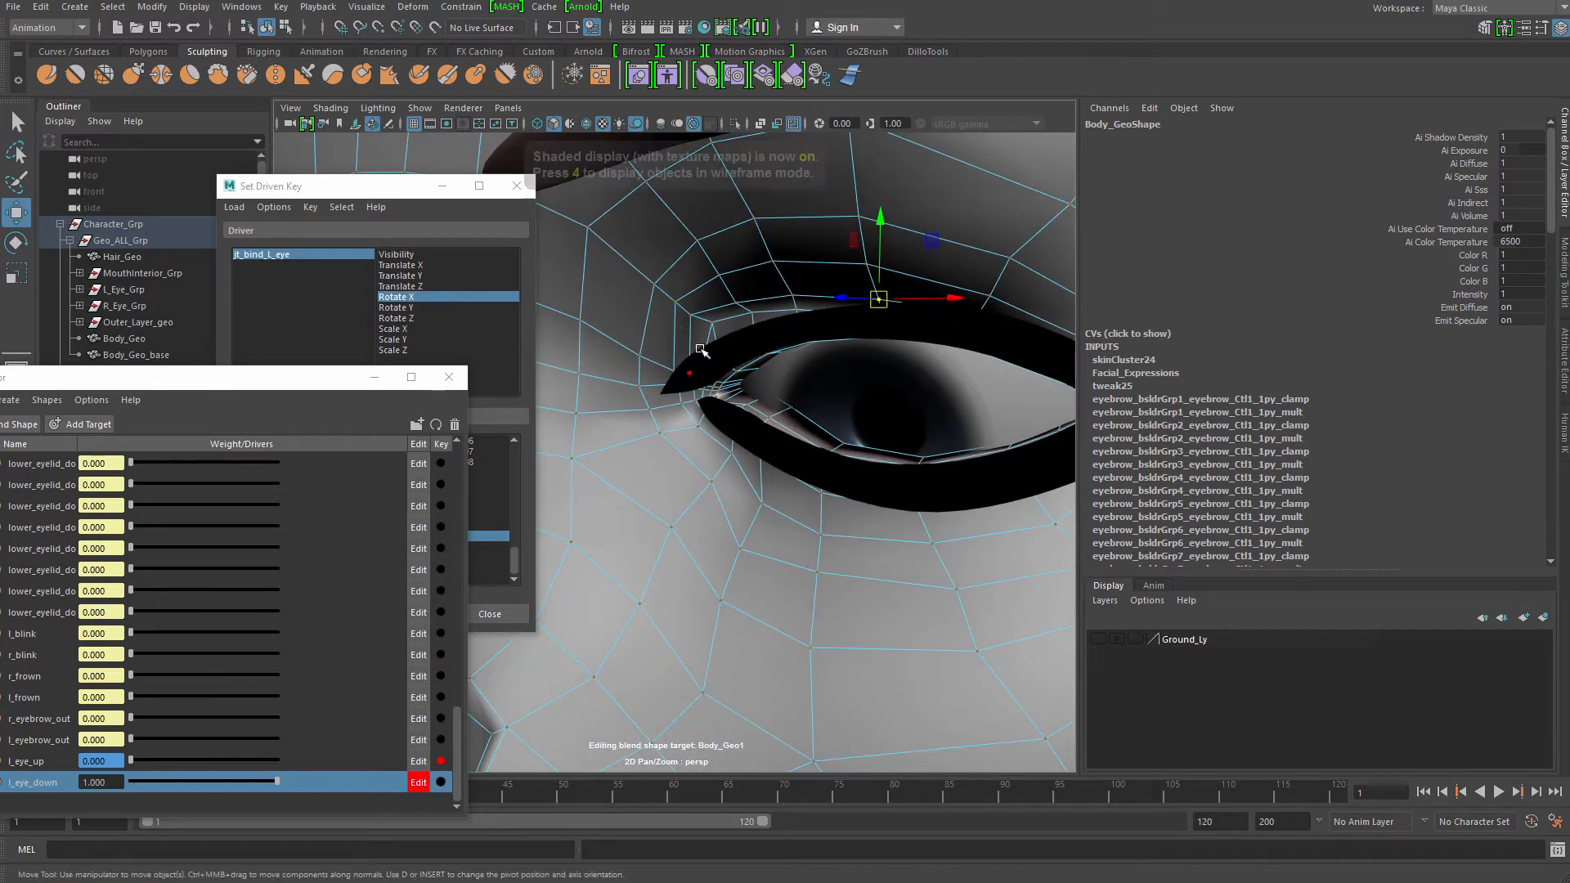
alt+drag(726, 325, 756, 325)
alt+right_drag(646, 320, 677, 315)
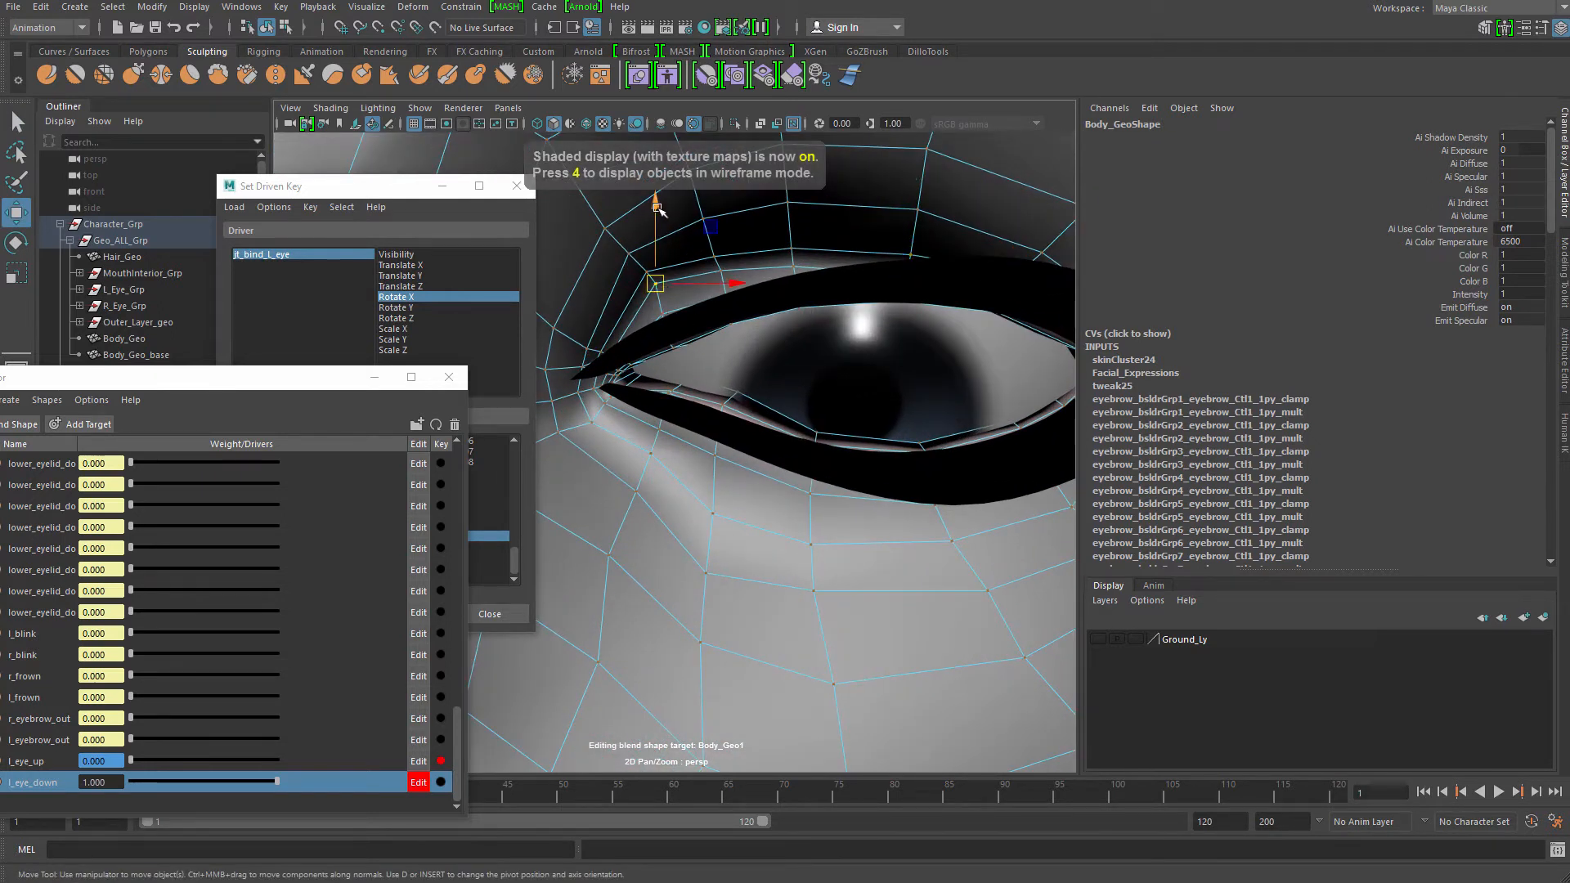
Try raising the fold vertices above the inner eye corner, and undo the moves
drag(657, 206, 725, 210)
key(q)
click(721, 270)
key(w)
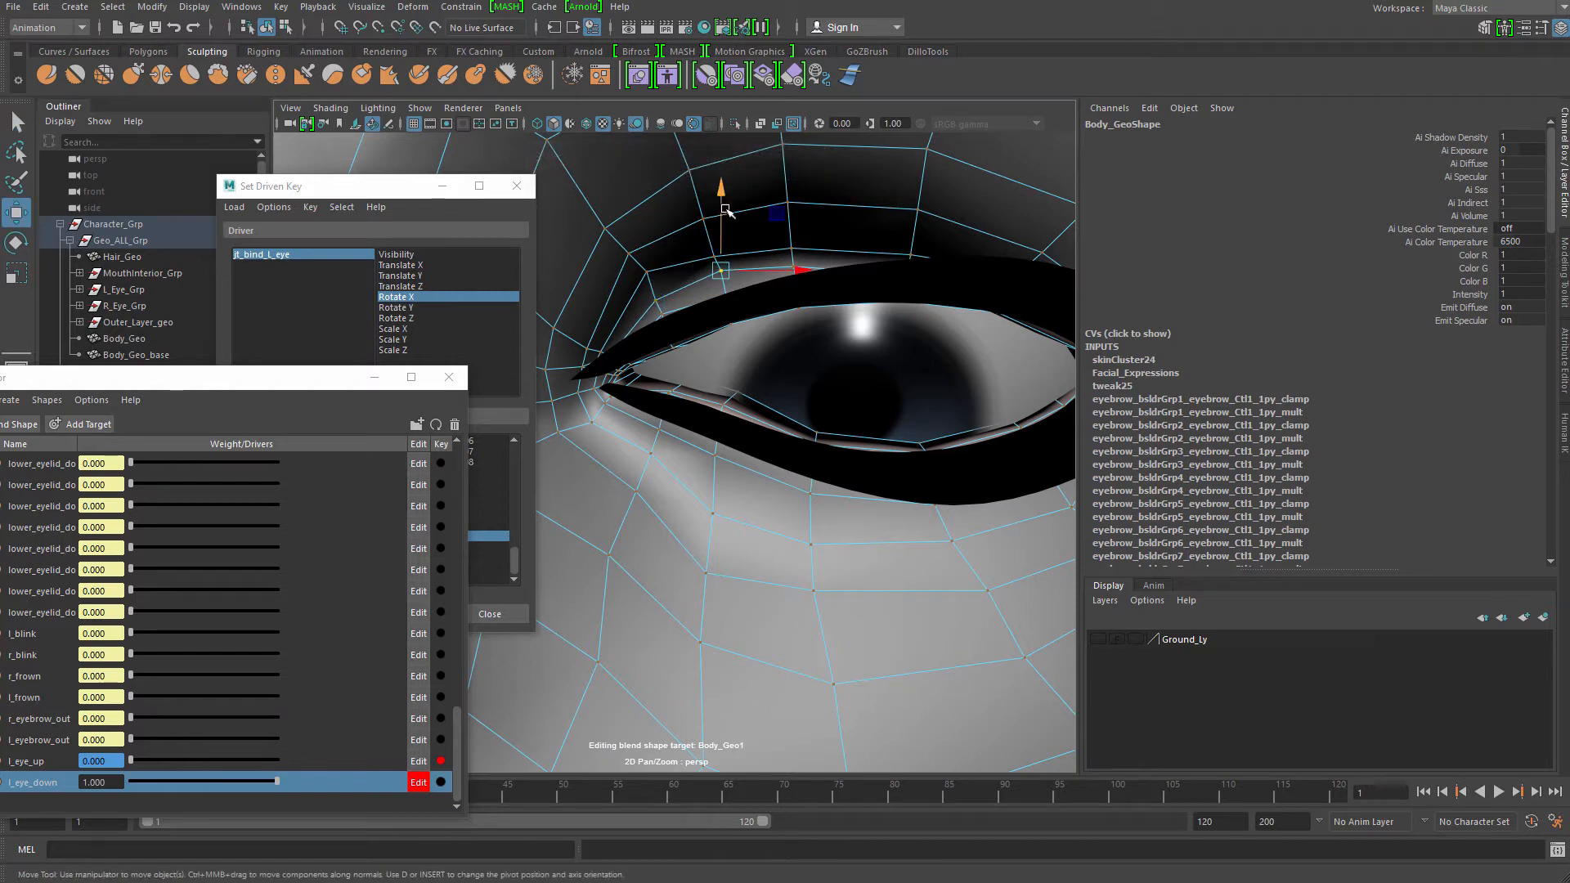
key(ctrl+z)
click(719, 233)
key(ctrl+z)
key(q)
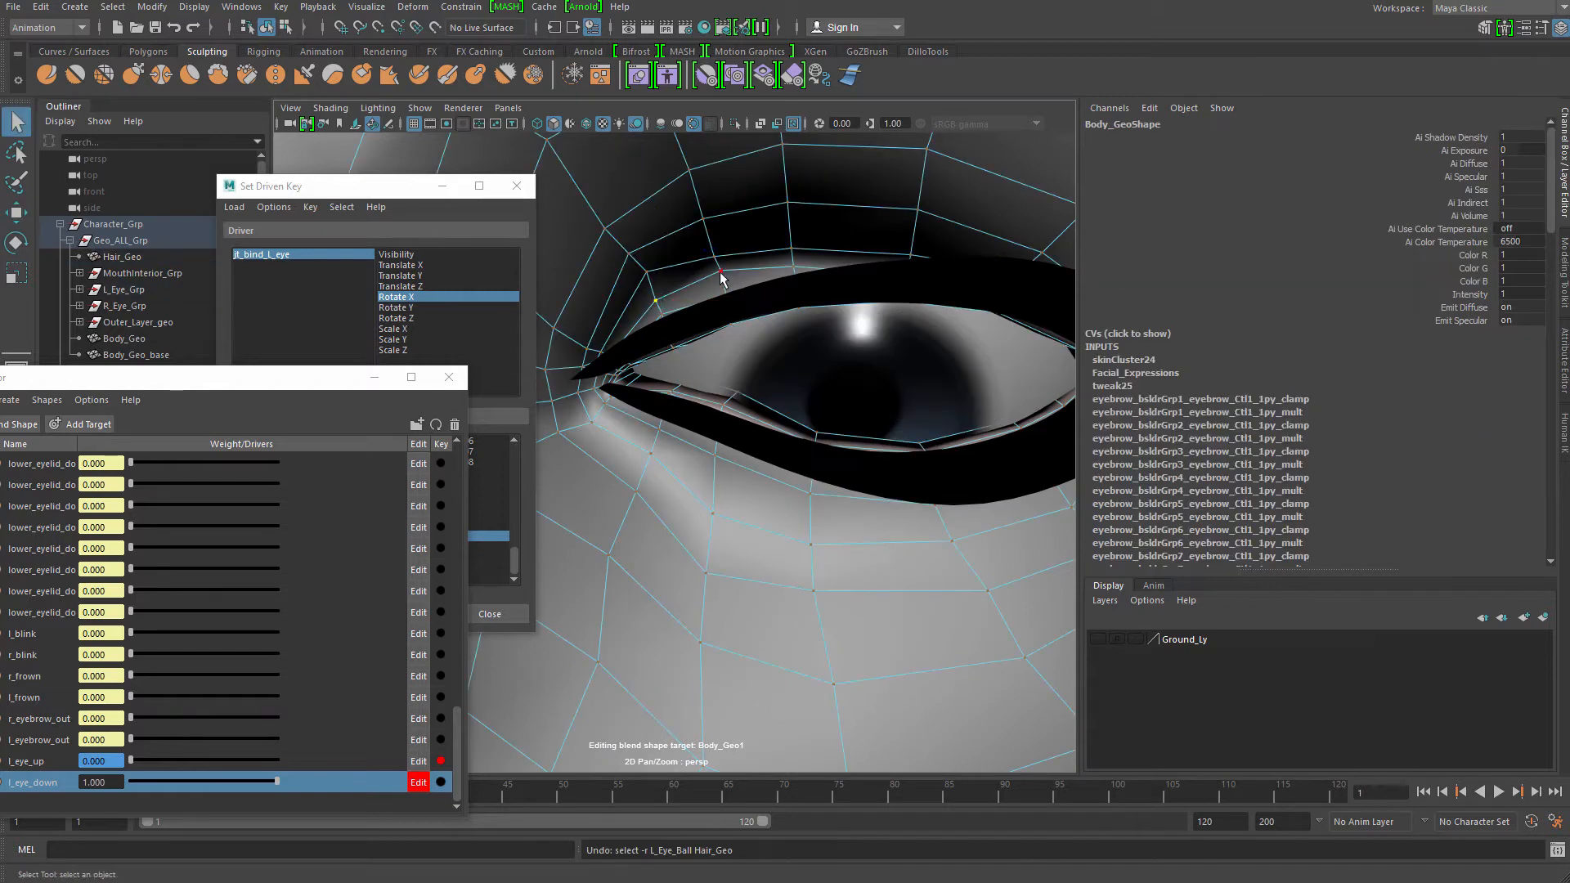
Raise the inner fold vertices again so the upper lid crease follows a smoother line
click(720, 272)
key(w)
drag(720, 201, 718, 207)
key(q)
key(w)
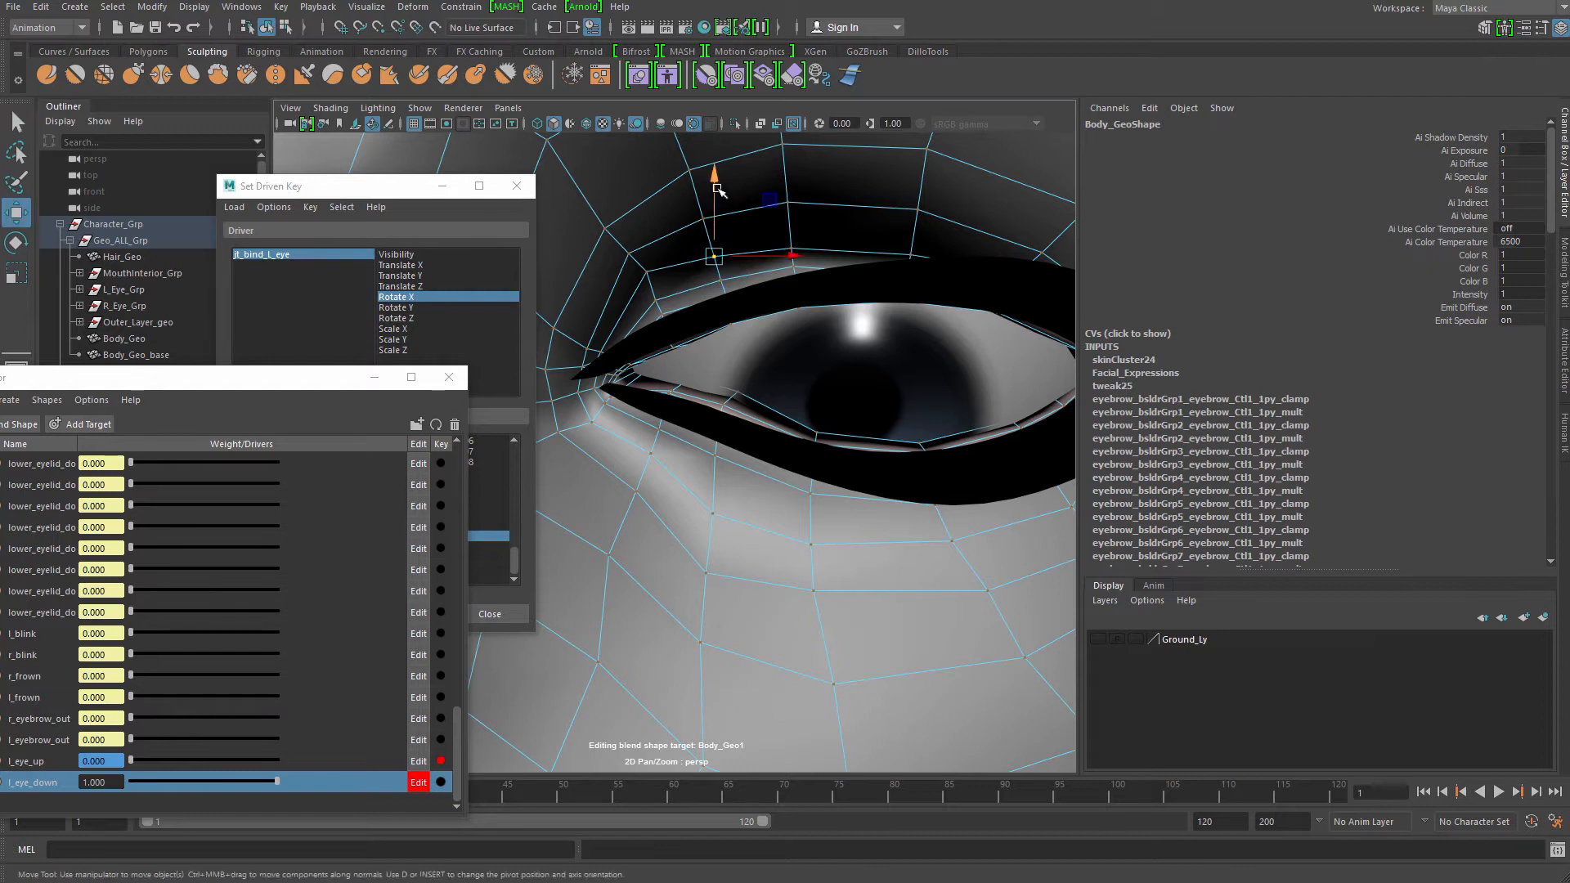
Raise the upper-lid fold vertices above the inner and middle part of the left eye, and lower the inner one slightly
key(q)
click(790, 248)
key(w)
drag(799, 192, 797, 167)
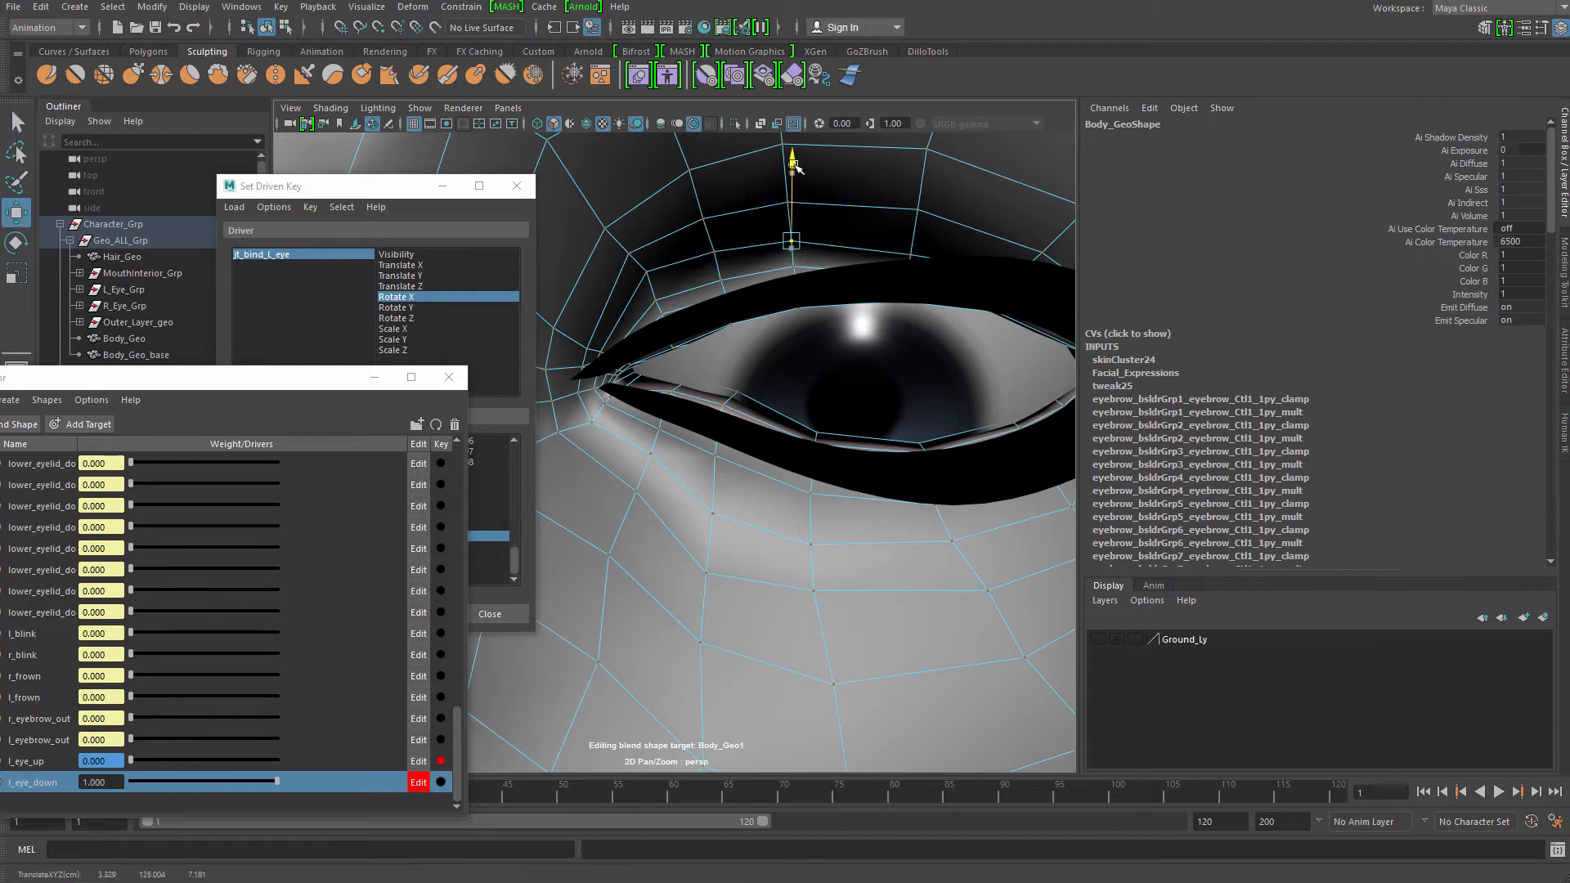
drag(912, 188, 914, 176)
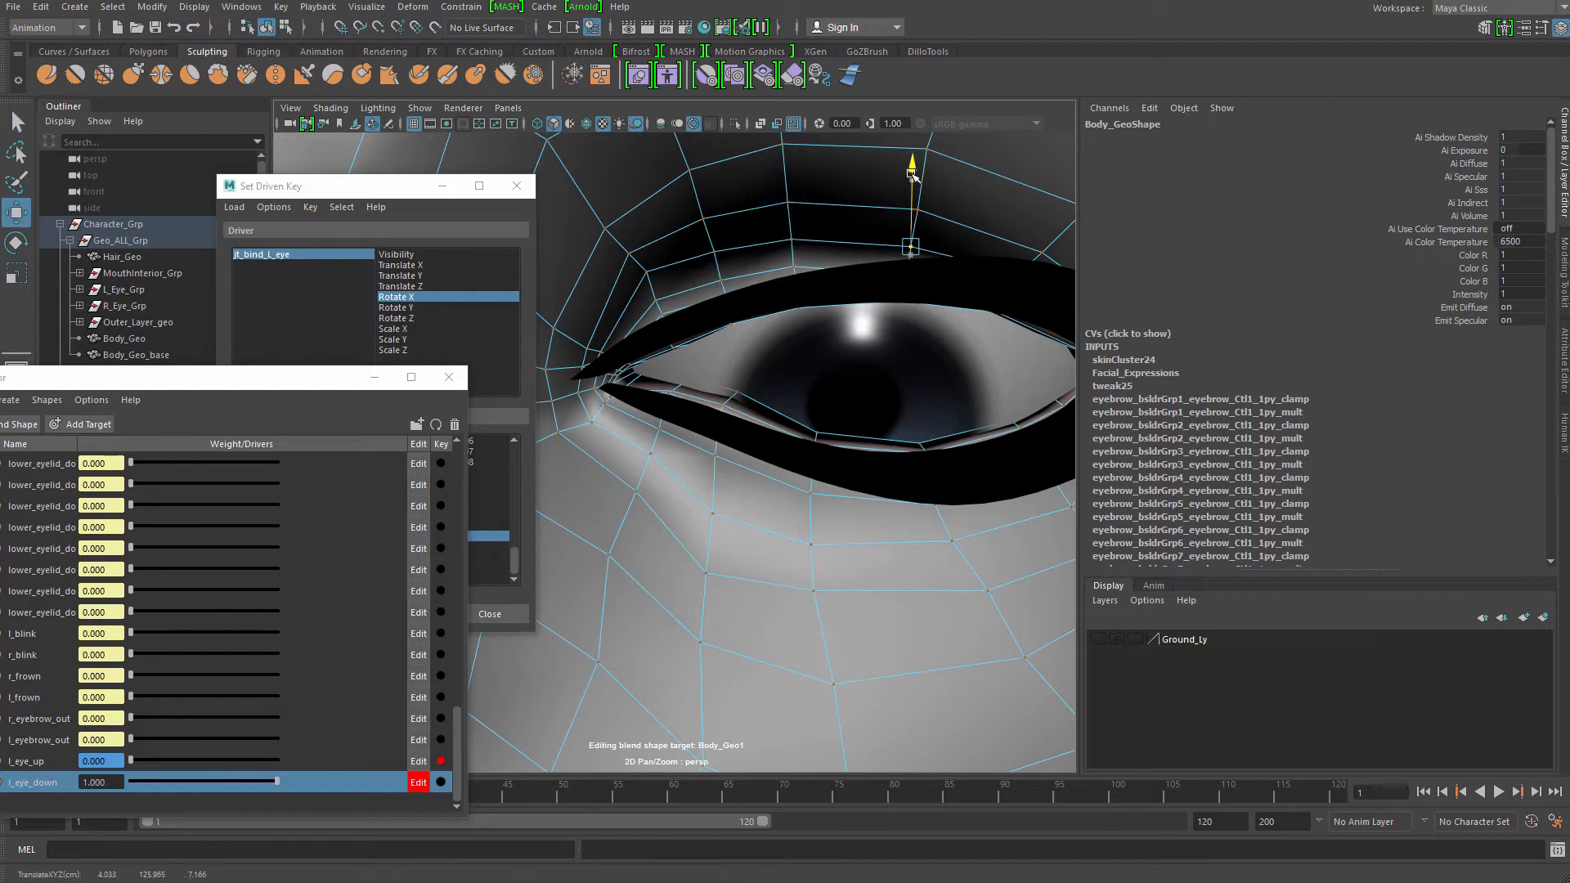
click(796, 262)
drag(796, 188, 795, 196)
Show the face mesh in smooth preview and return to vertex editing around the left eye
alt+drag(825, 245, 855, 260)
key(q)
right_drag(859, 260, 924, 229)
alt+drag(986, 224, 861, 328)
key(3)
key(F9)
Lower the middle of the left lower eyelid using soft selection with a falloff radius of about 1.4
click(862, 386)
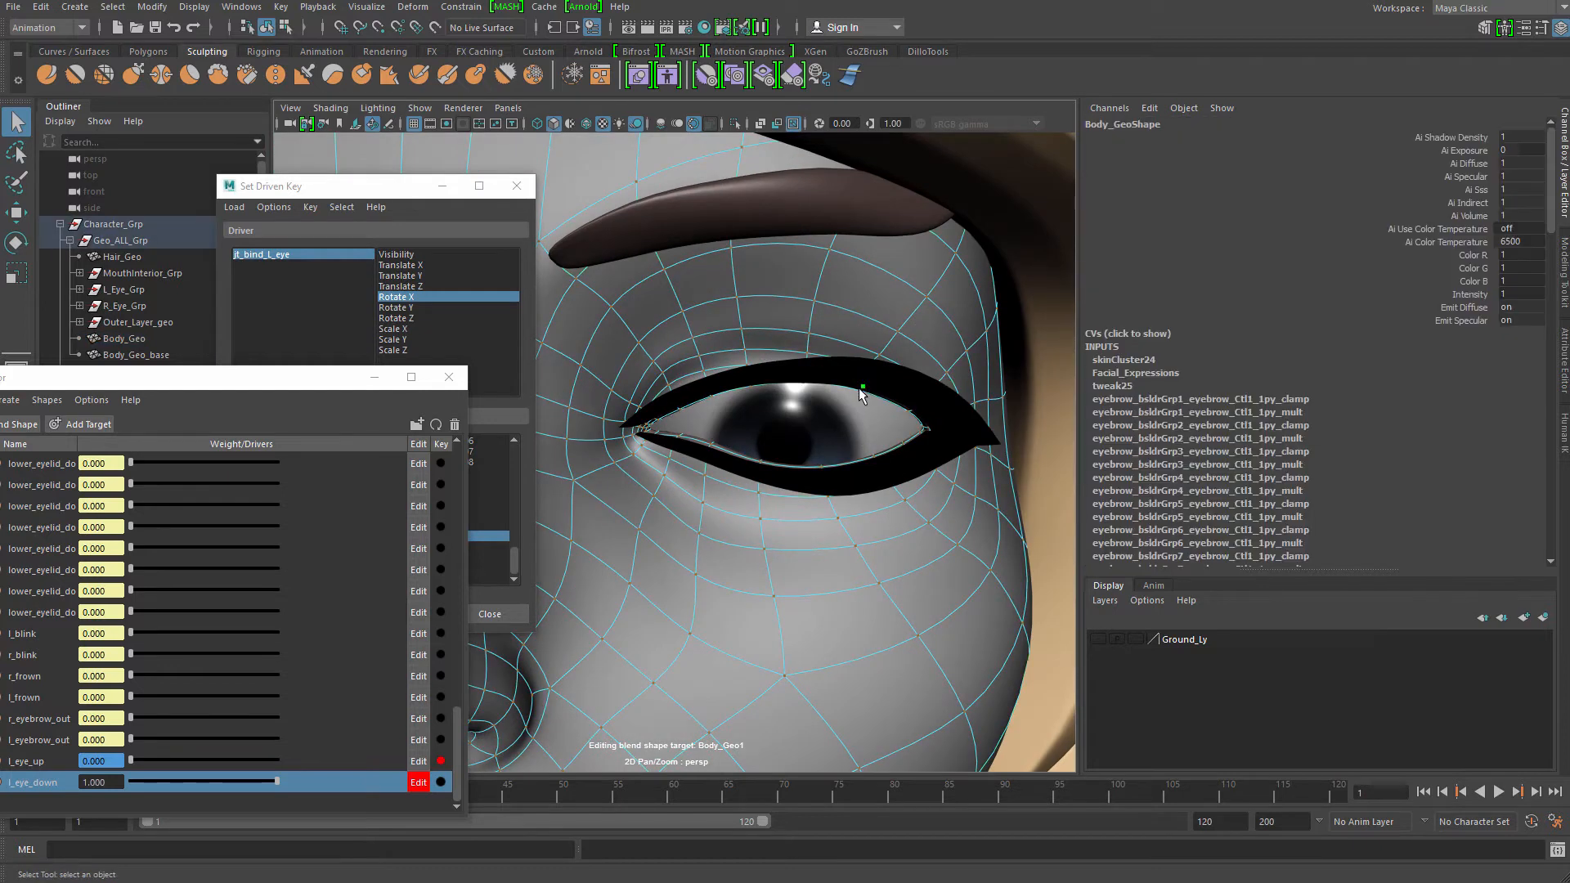
alt+drag(786, 461, 824, 458)
key(ctrl+z)
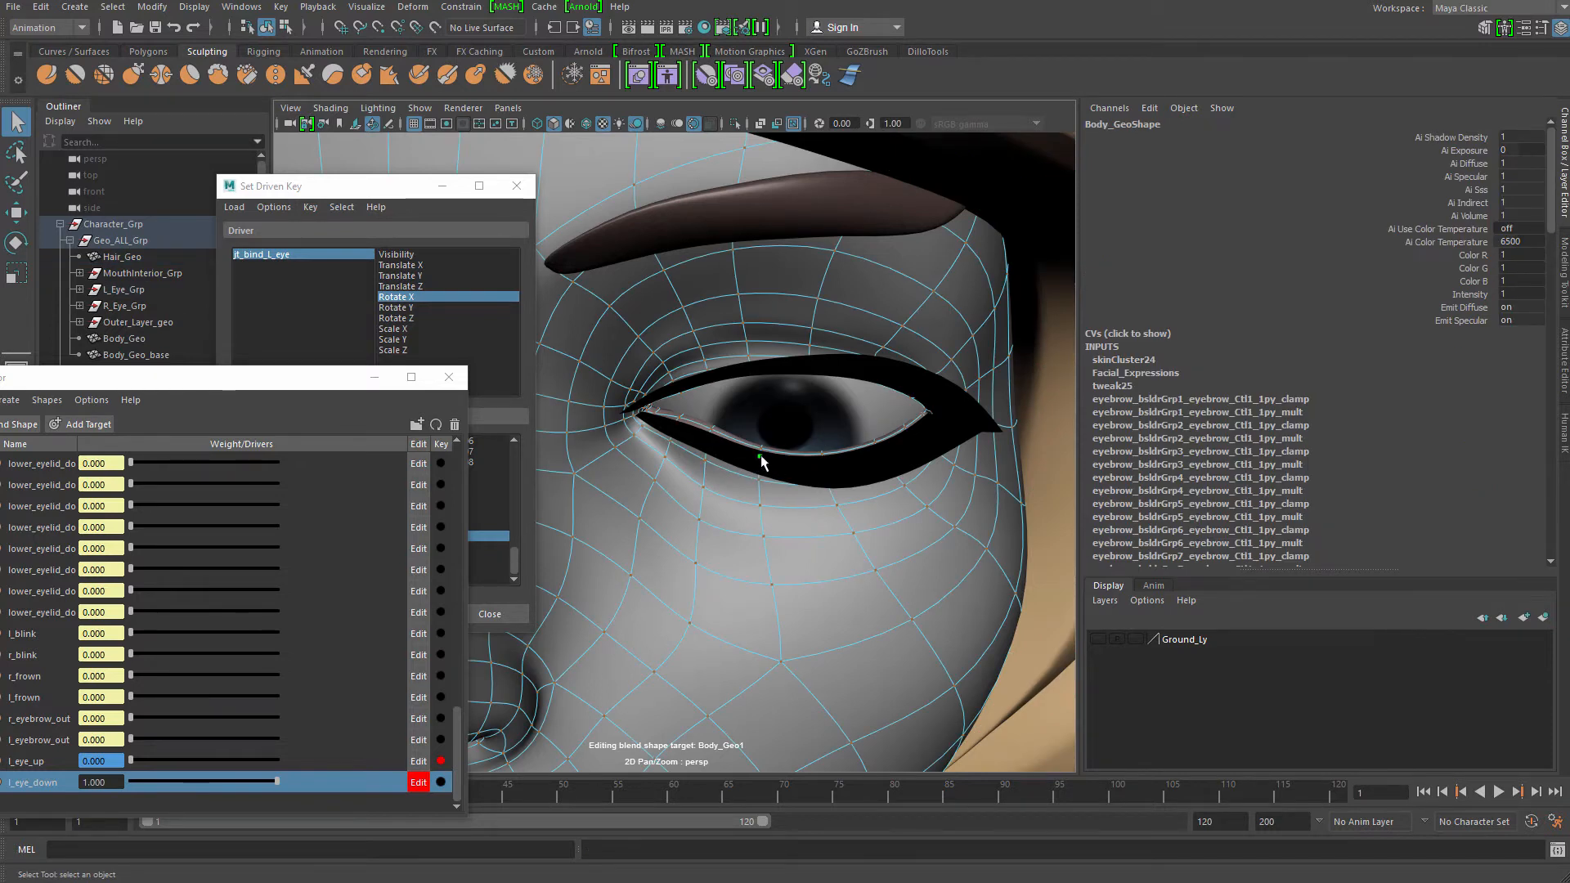
key(4)
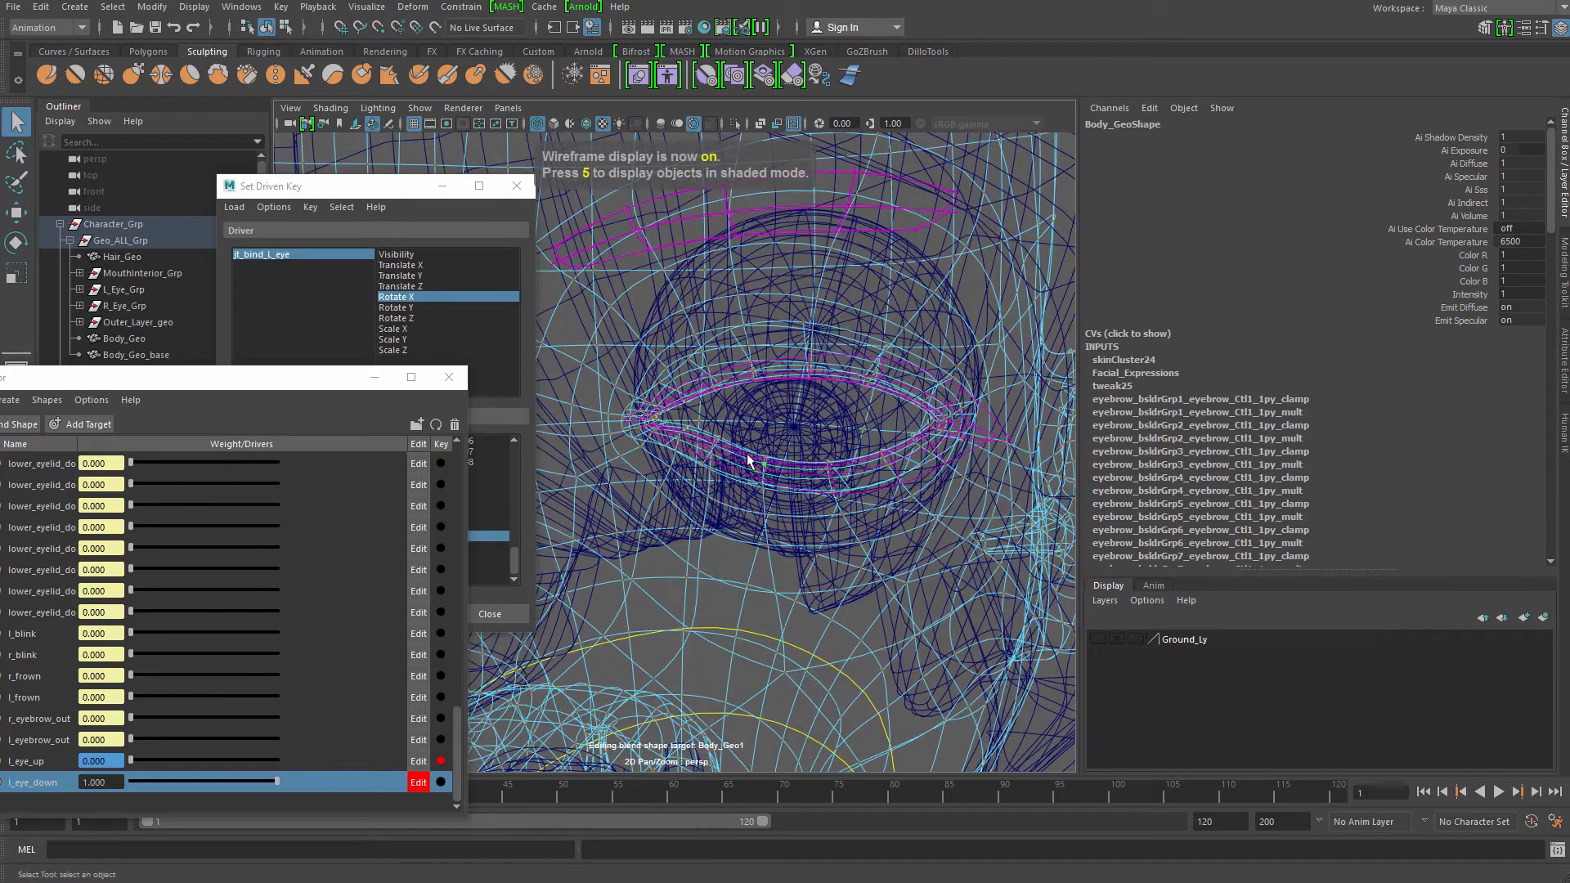
alt+drag(840, 487, 790, 440)
key(w)
key(b)
key(5)
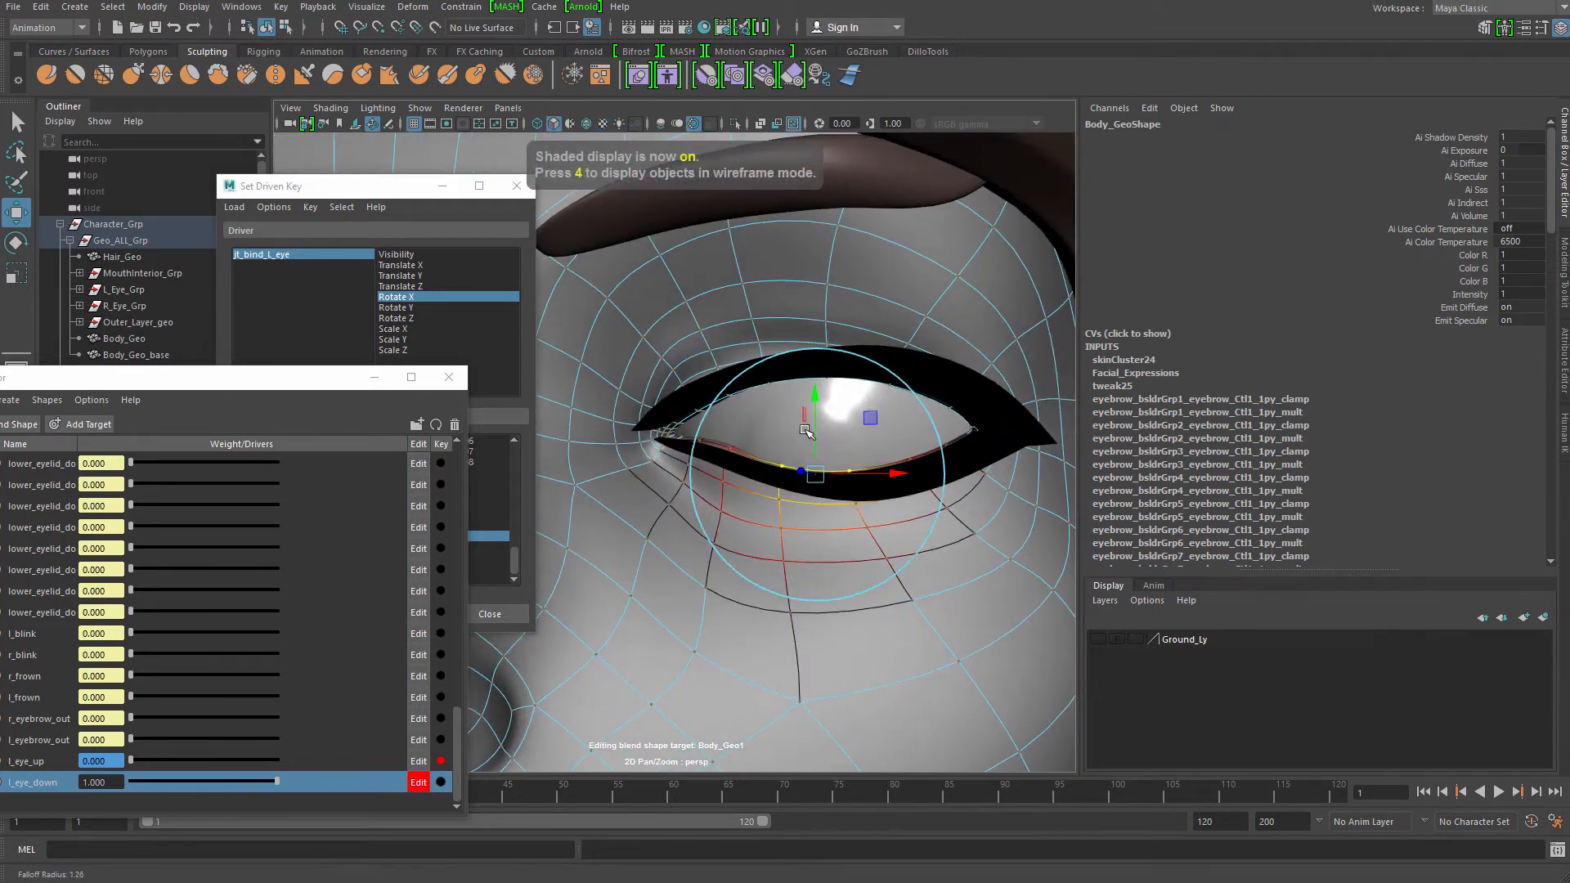
key(6)
mouse_move(810, 400)
mouse_down()
mouse_move(795, 420)
mouse_move(842, 387)
mouse_up()
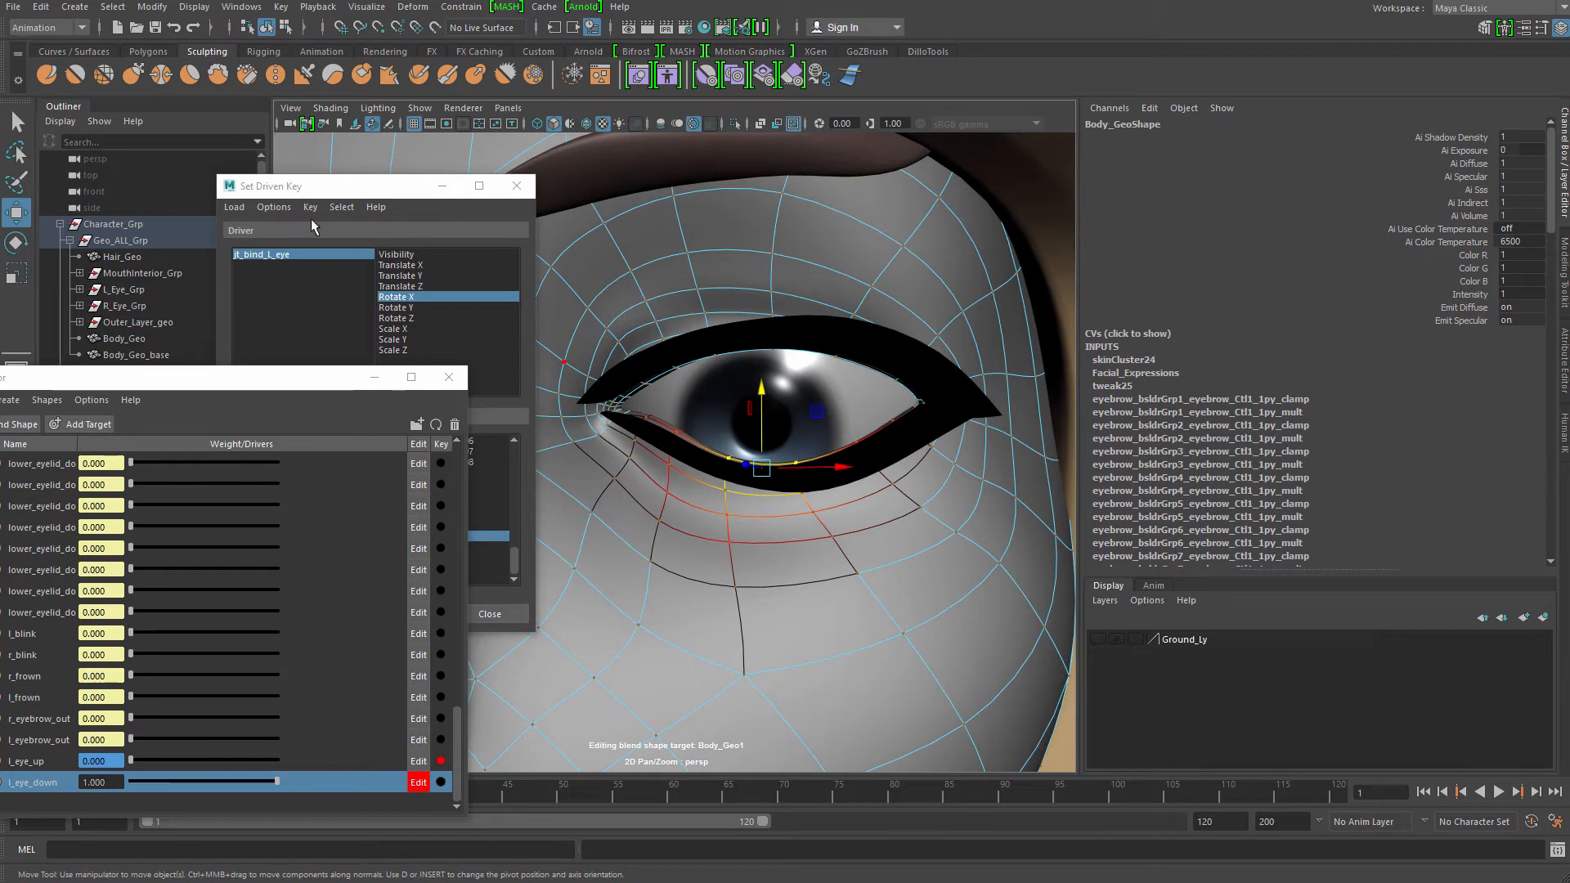
Return to object mode and select the left upper eyelash mesh
drag(327, 186, 307, 186)
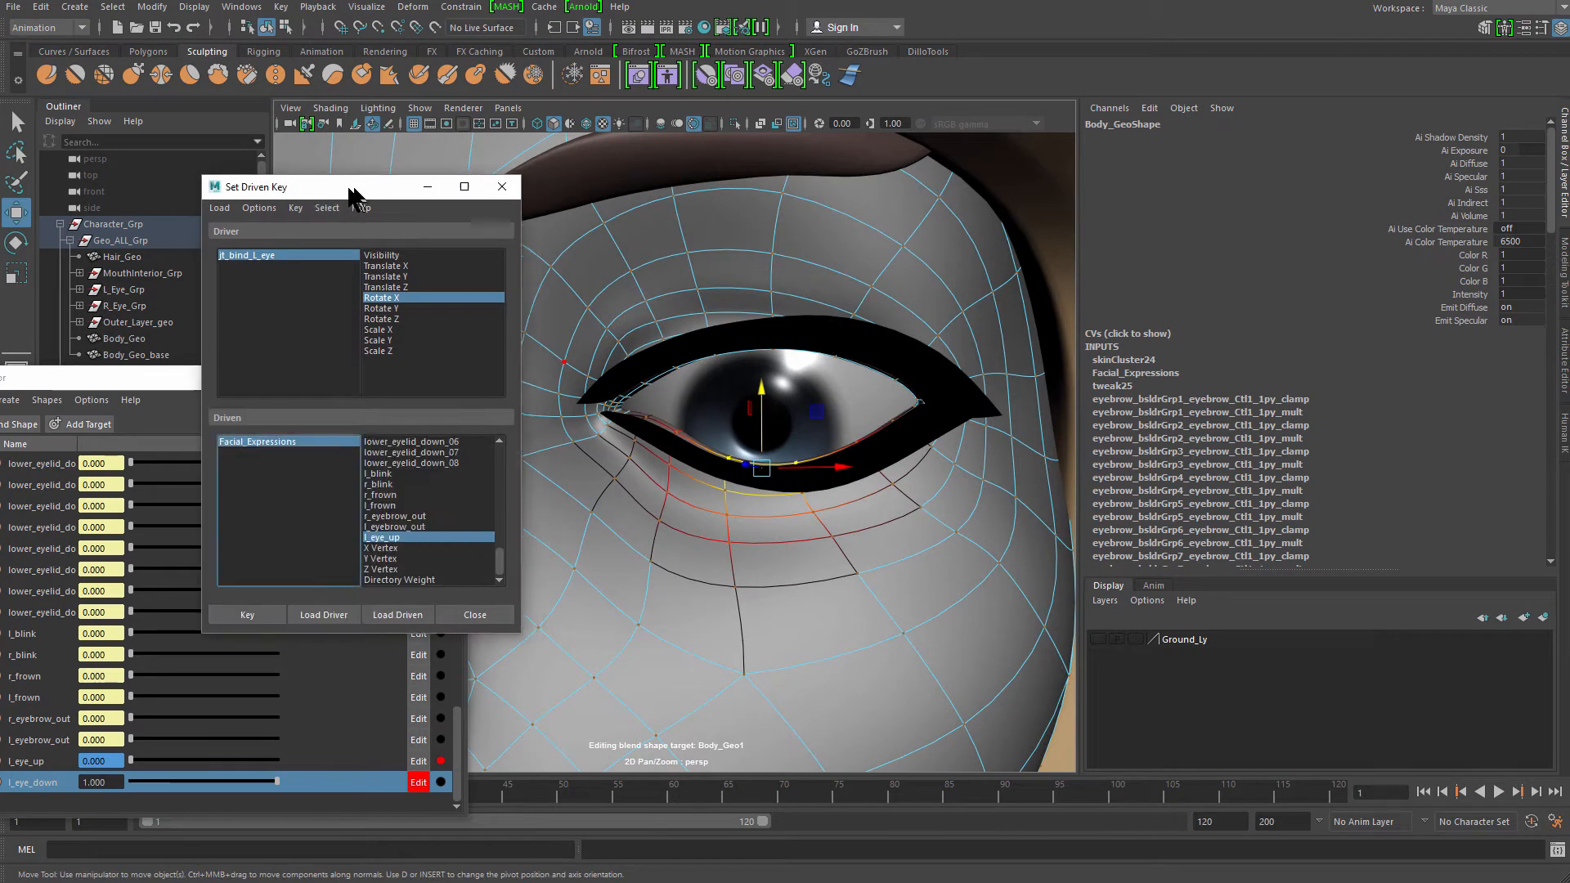
right_click(895, 287)
click(971, 265)
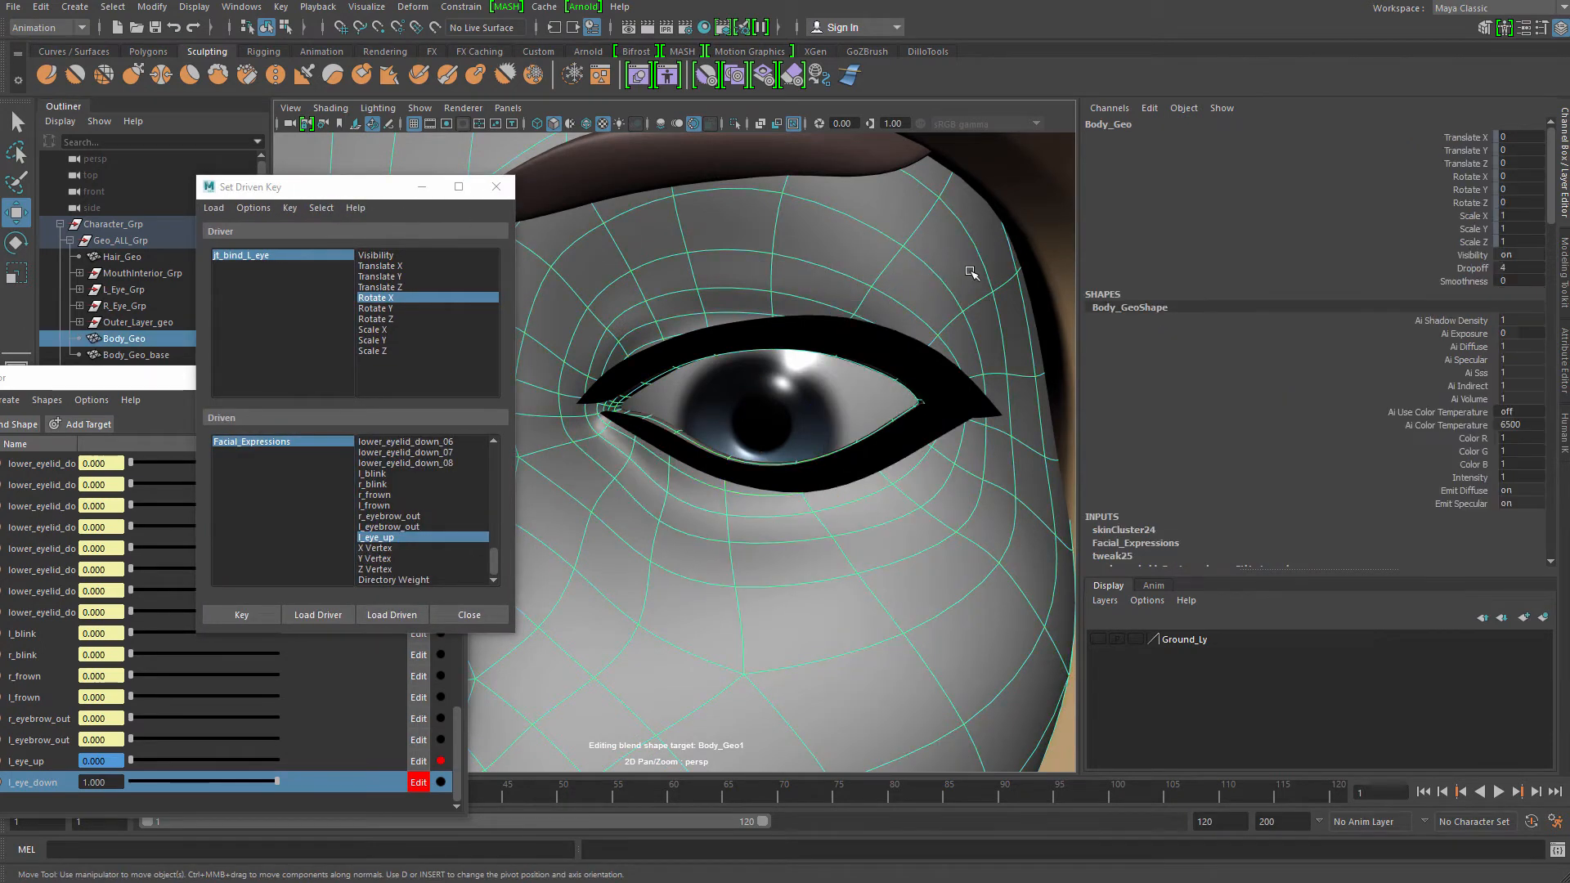
click(978, 401)
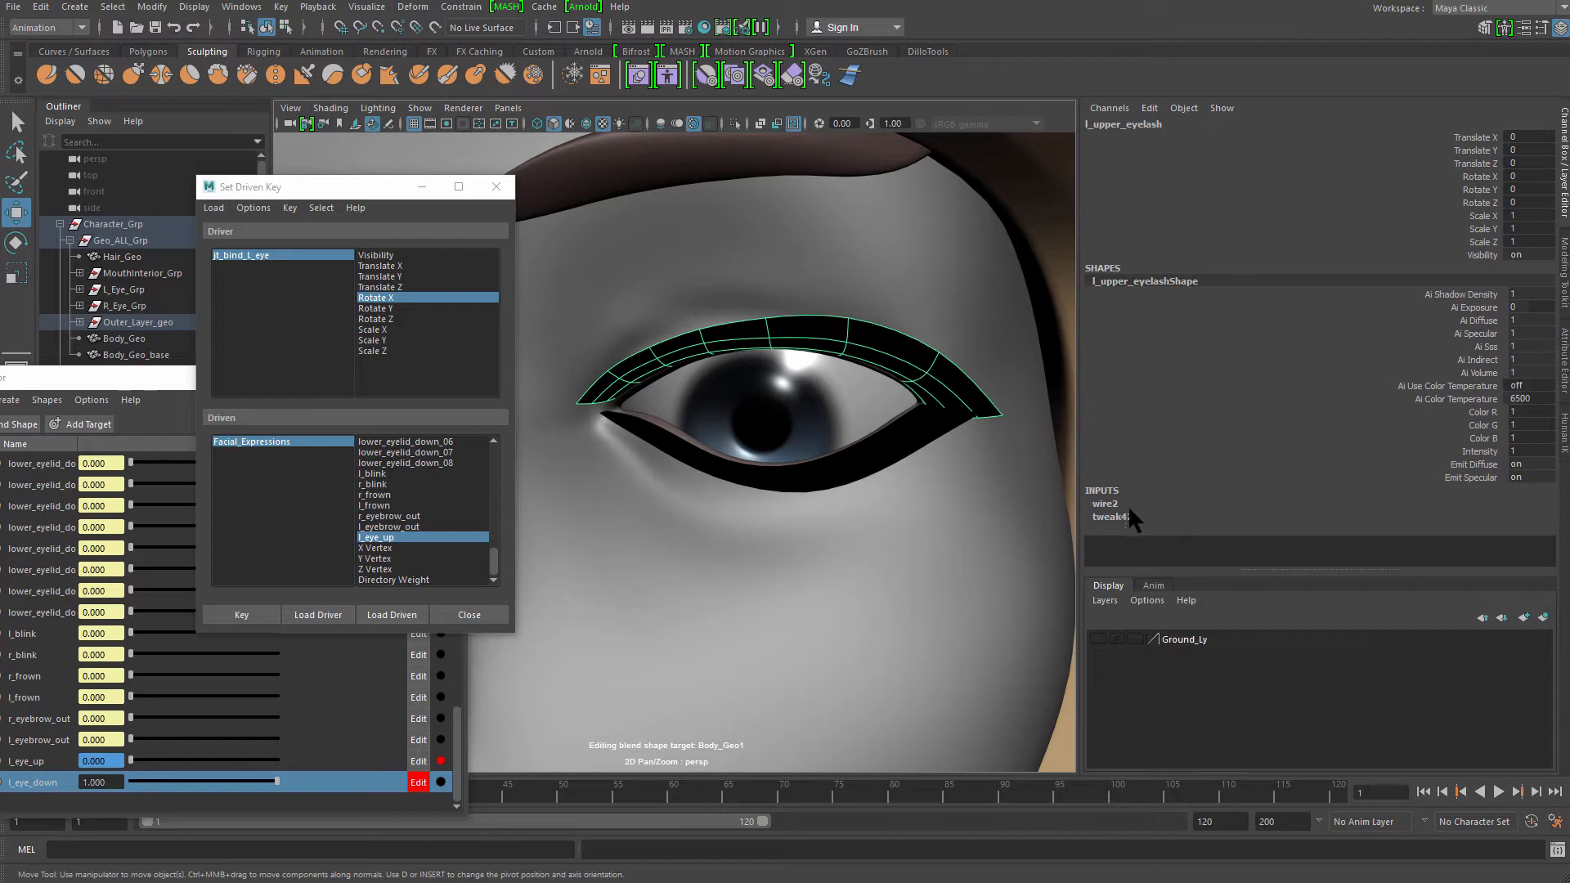
Set the project to the Rigging_project folder in E:\Fall\Rigging
click(13, 6)
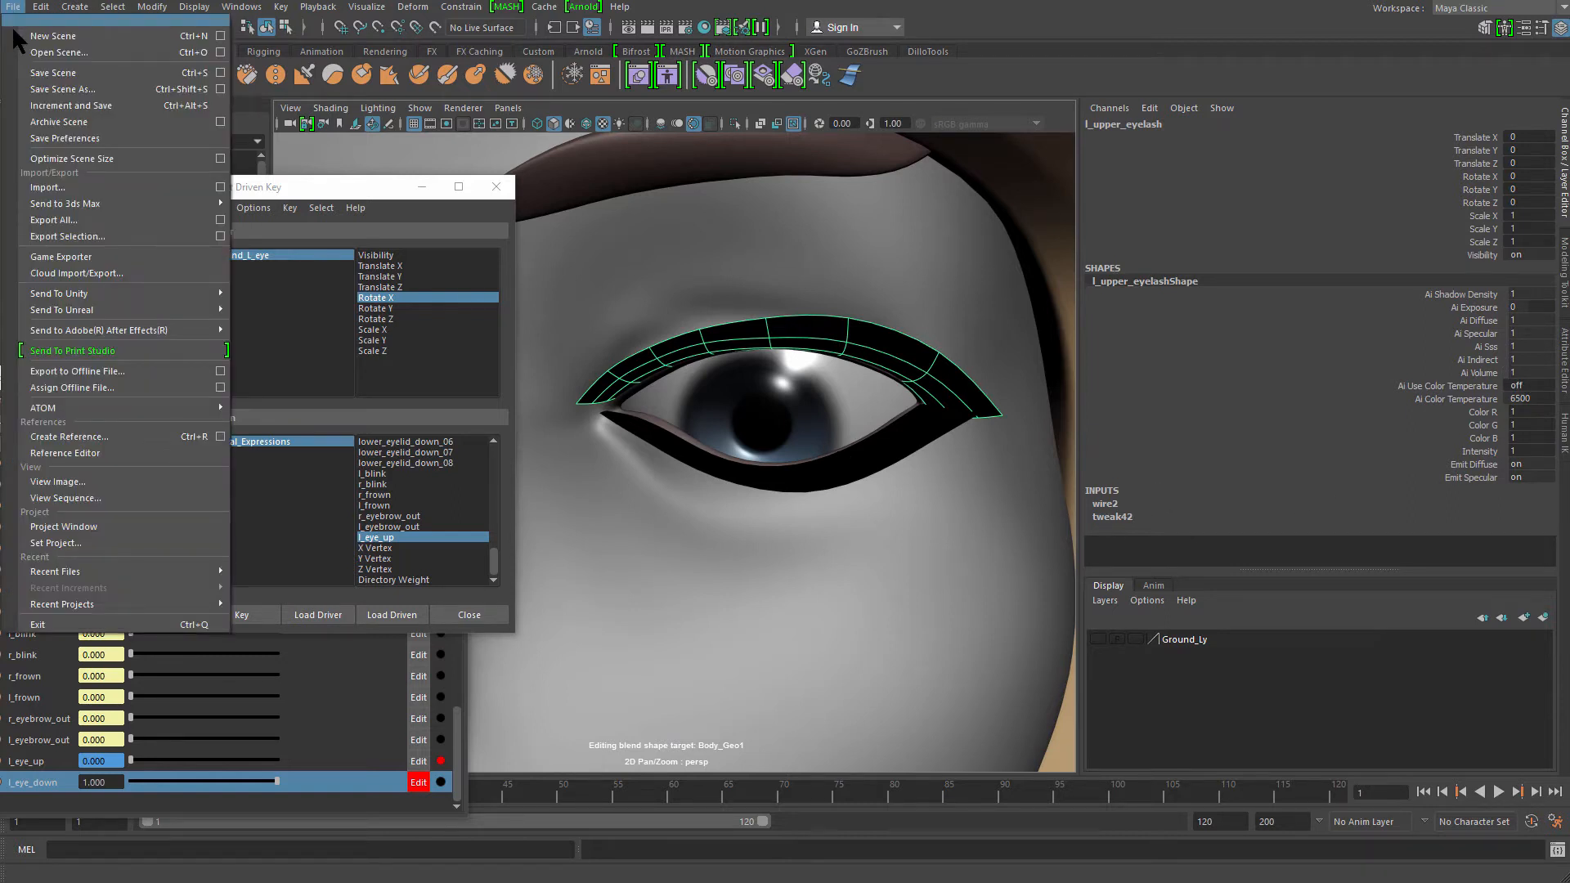
click(56, 561)
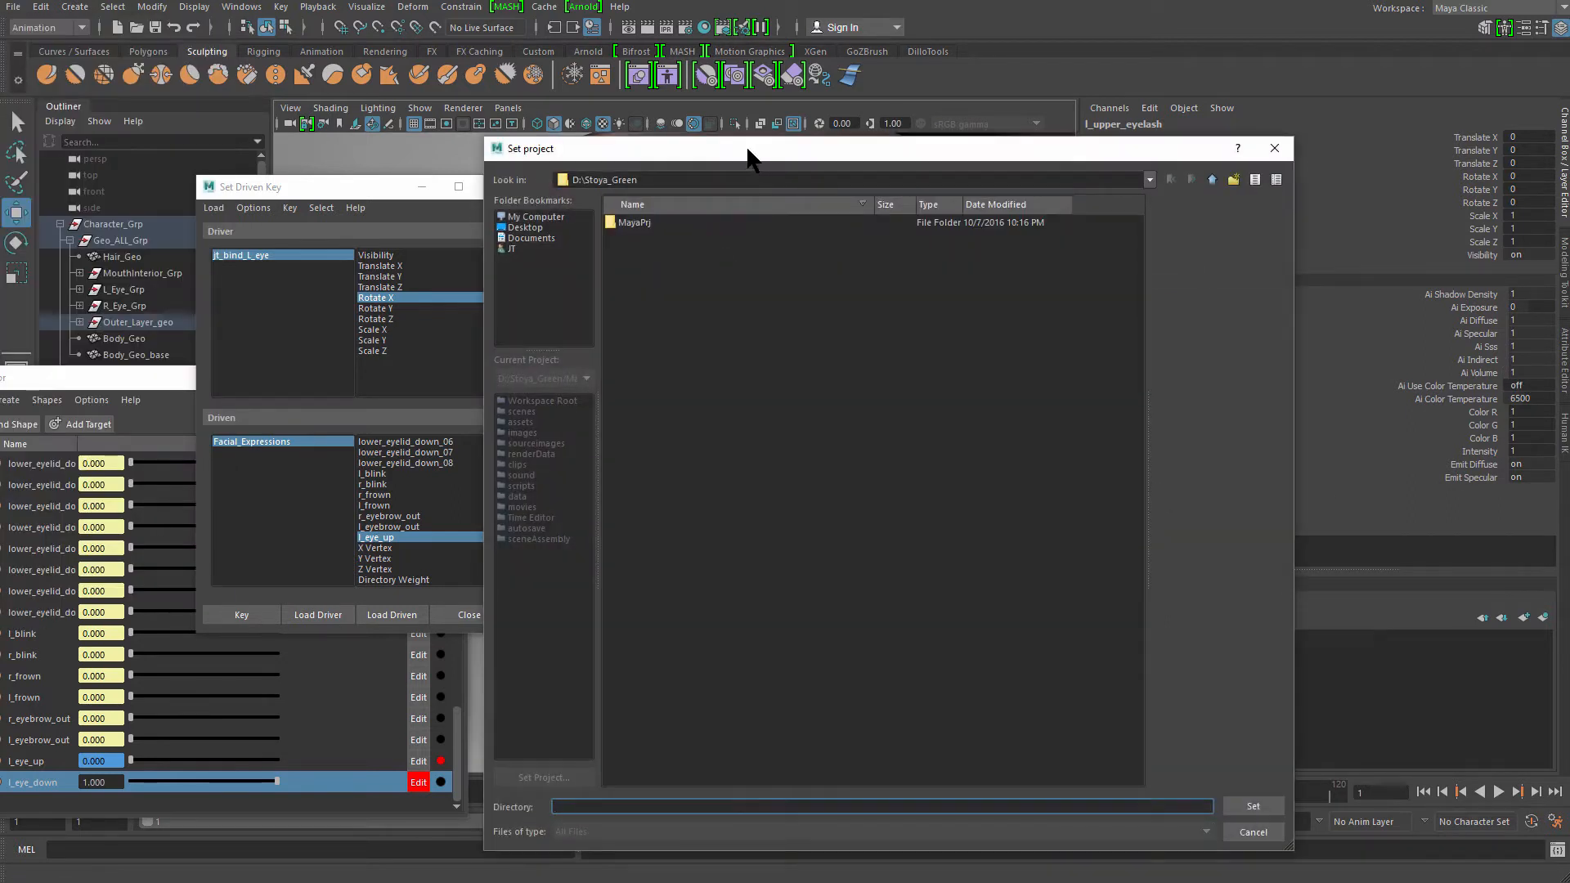
drag(750, 159, 781, 158)
click(564, 215)
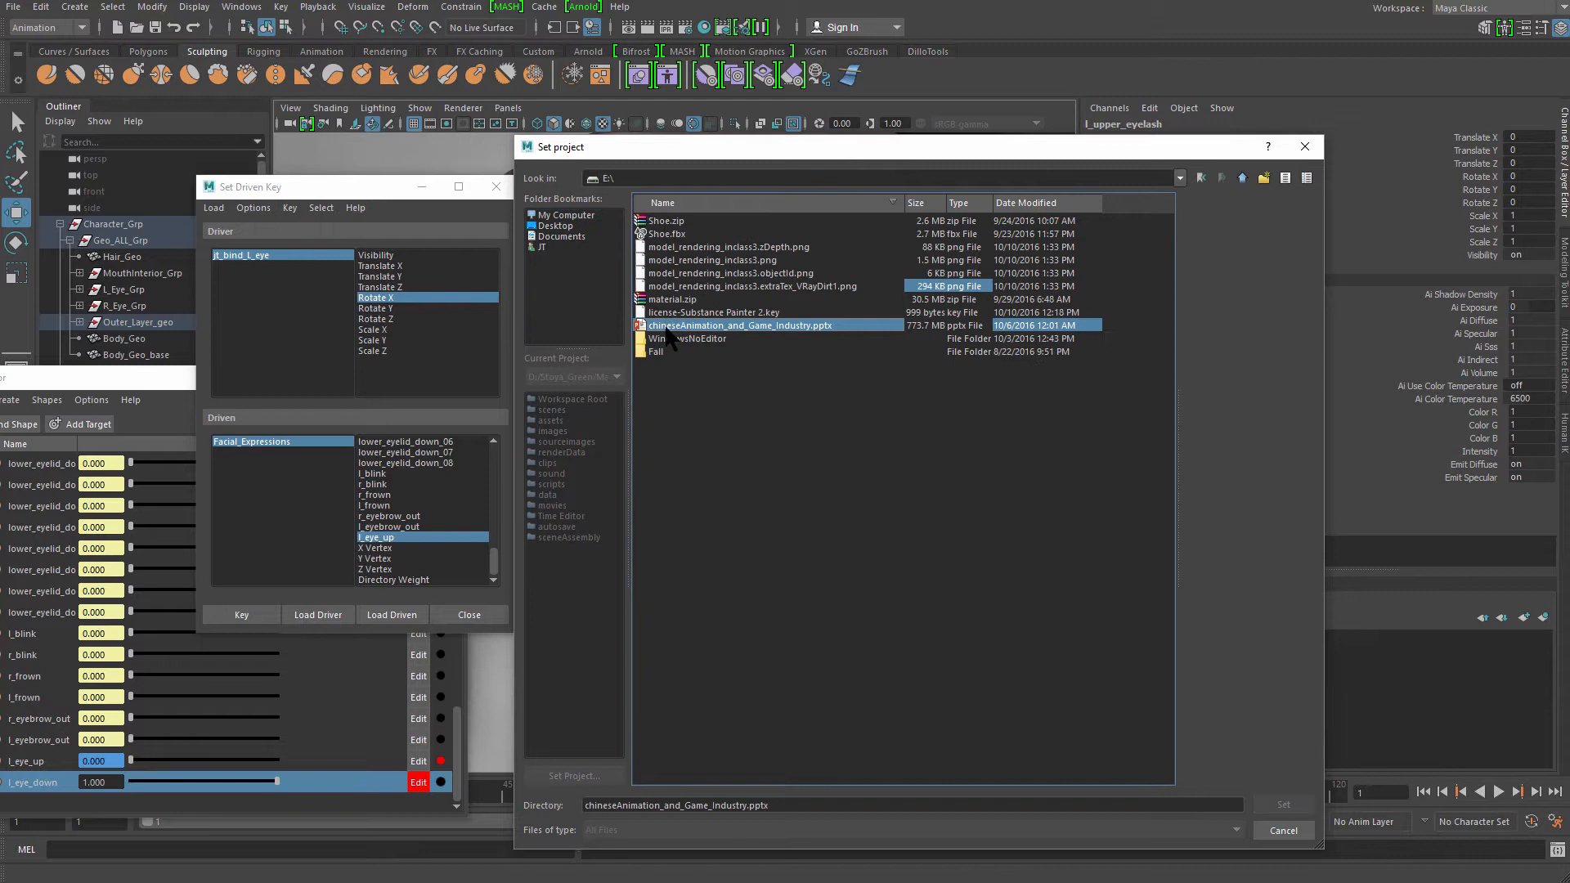
double_click(667, 352)
double_click(668, 247)
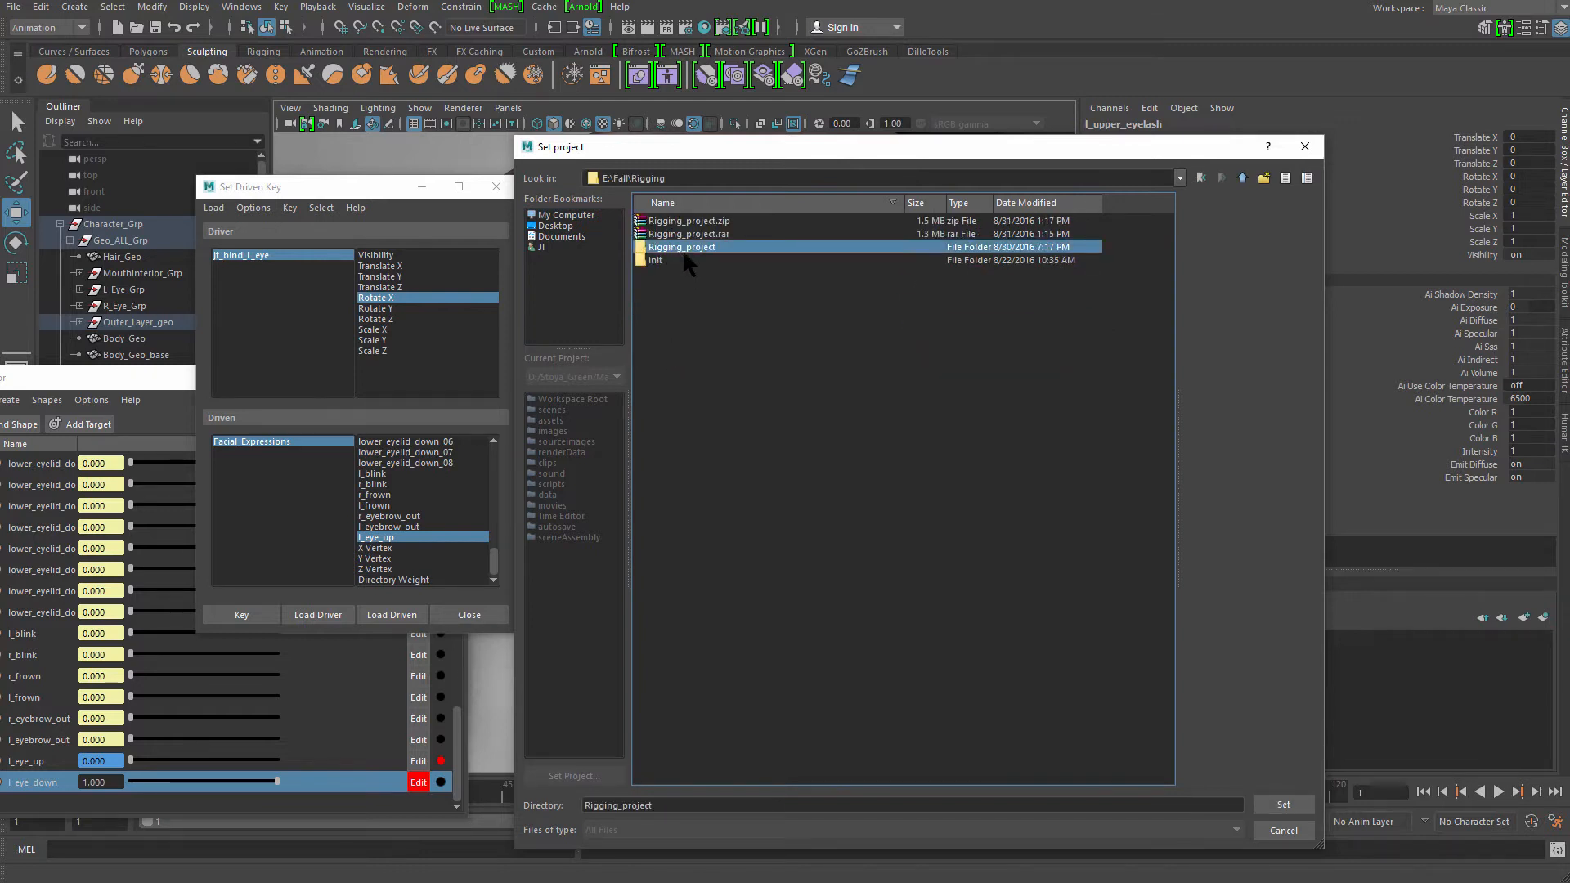
double_click(688, 248)
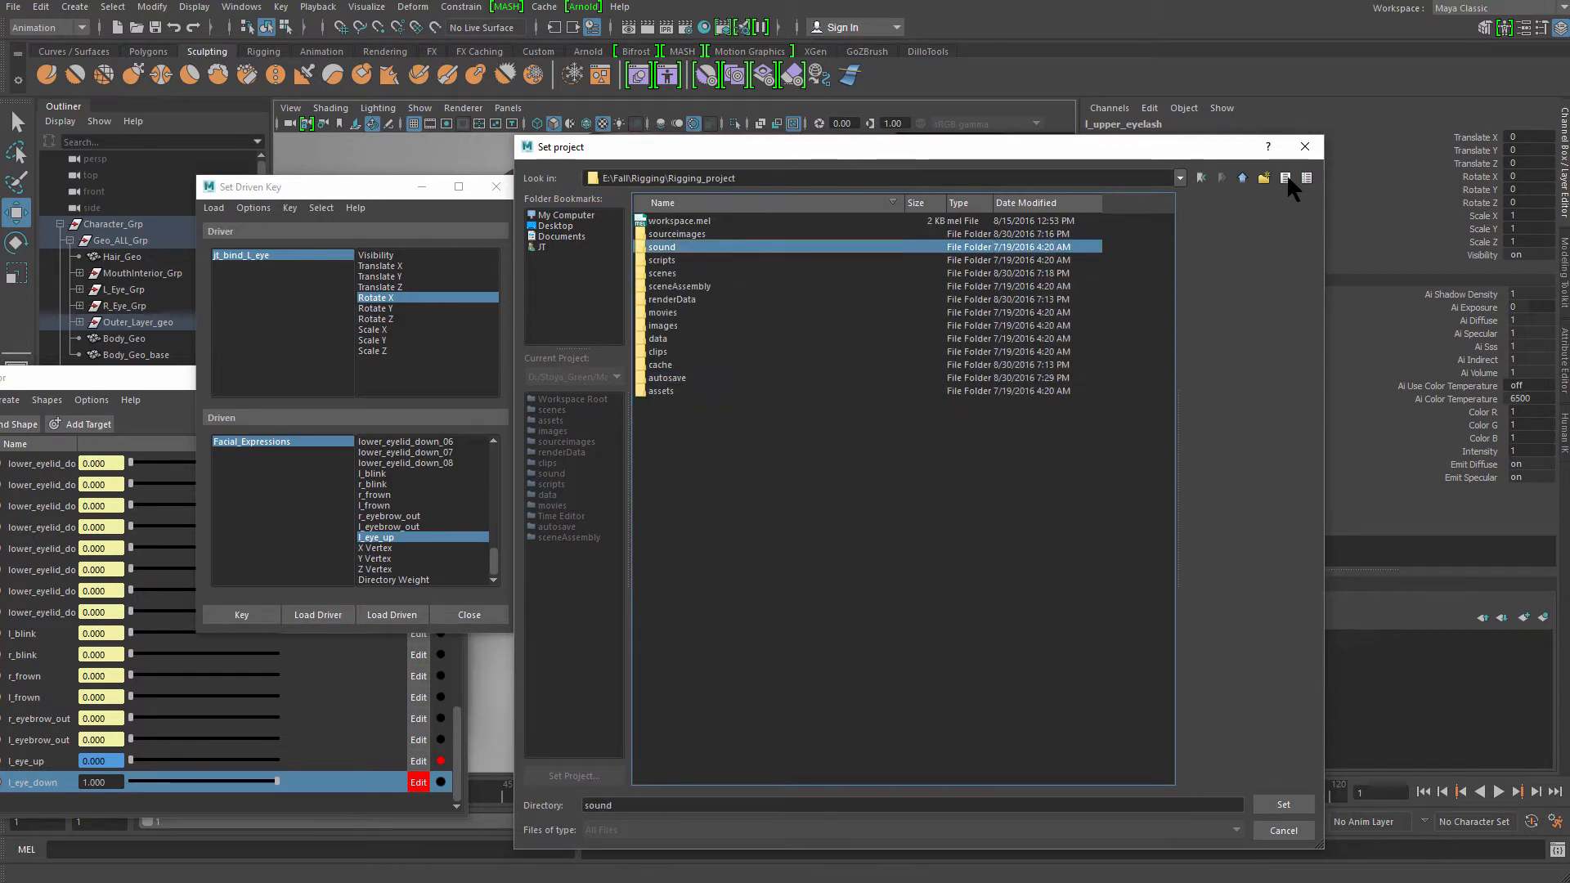
click(1242, 177)
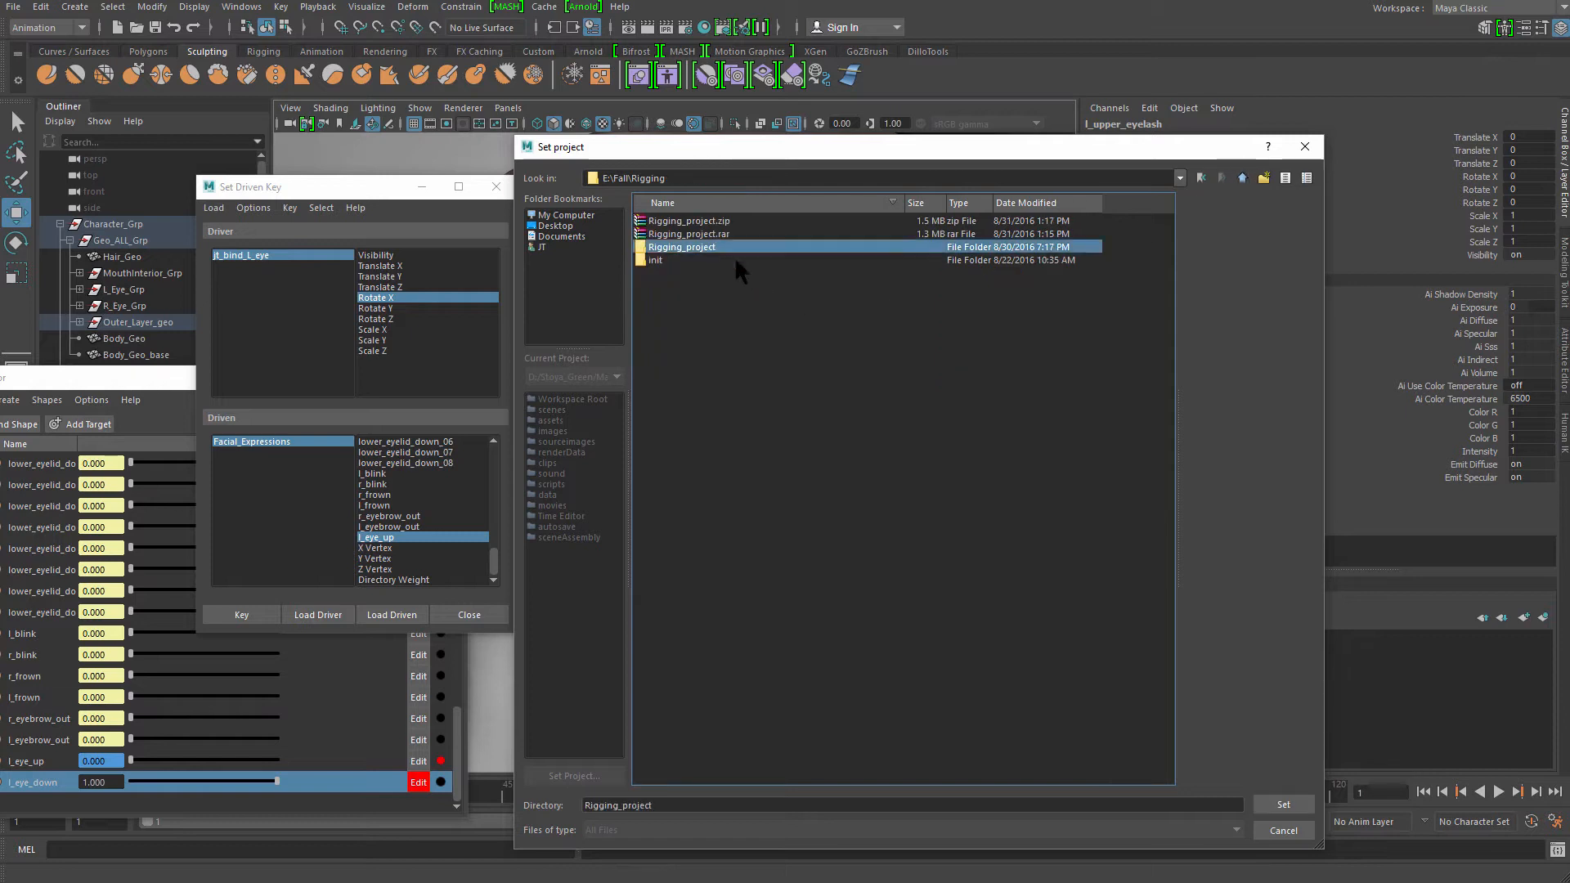
click(1288, 801)
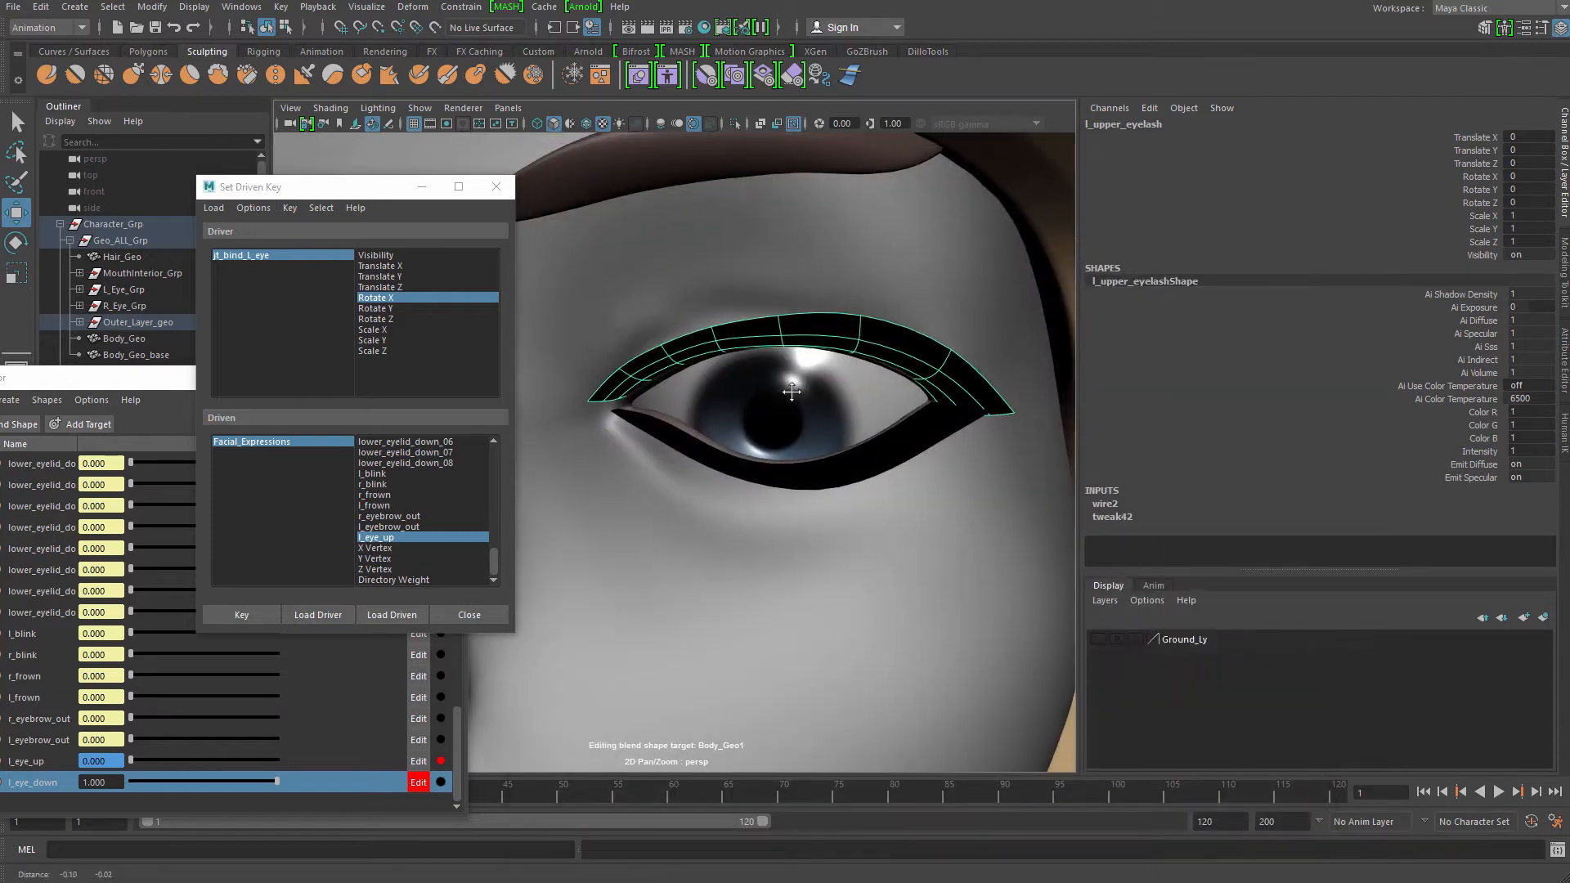
Open the file texture connected to the Transparency of the upper eyelash's material, Eye_Lashe_Material1
key(6)
alt+middle_drag(939, 367, 898, 378)
key(q)
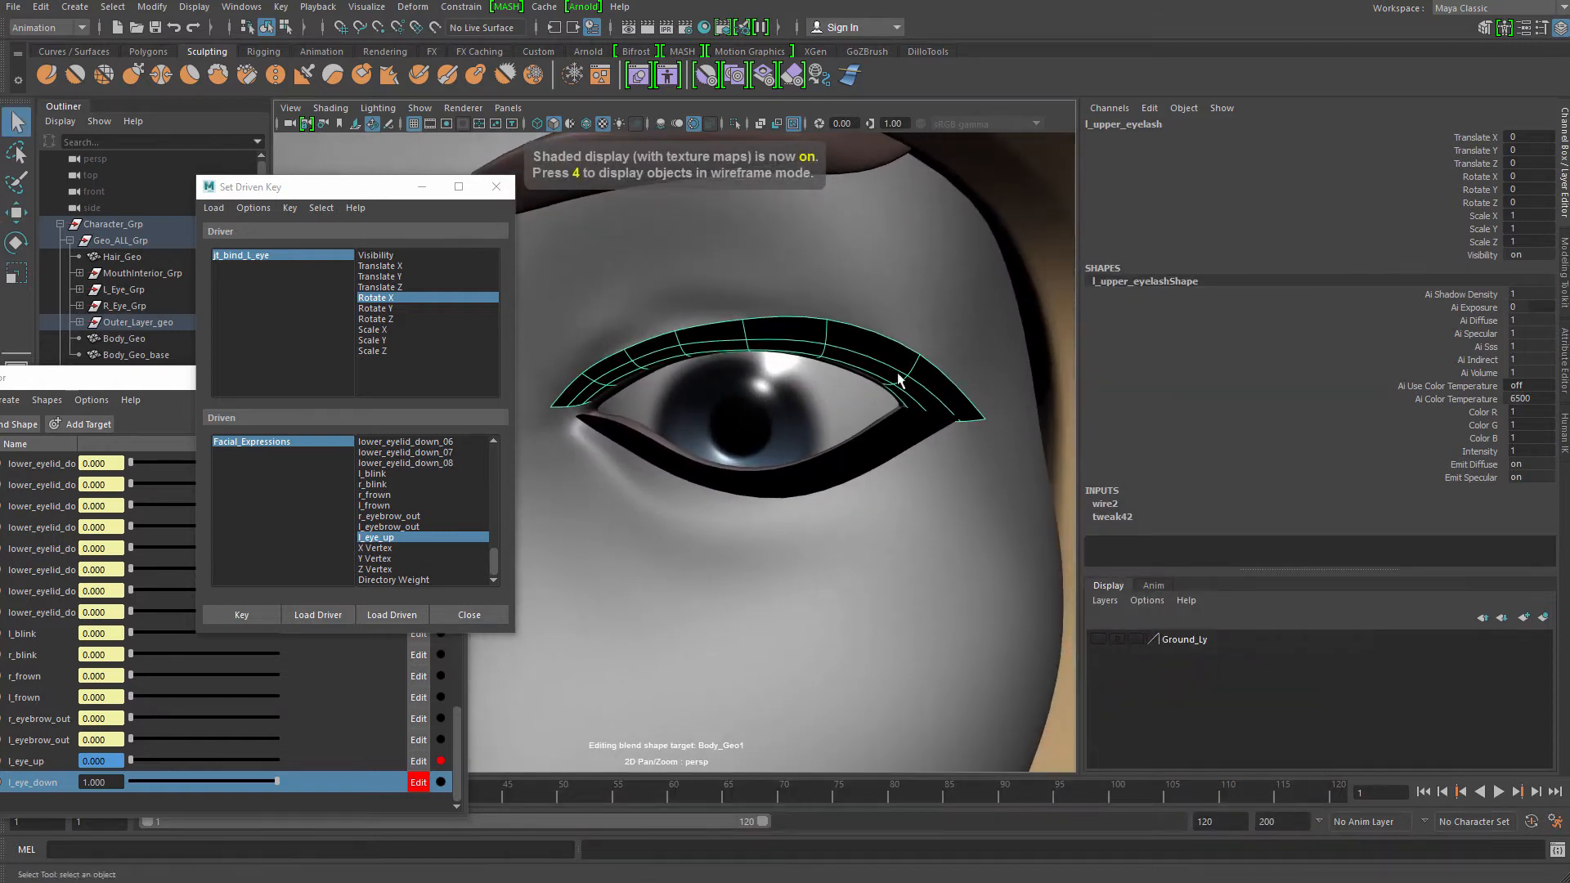
right_drag(910, 382, 920, 783)
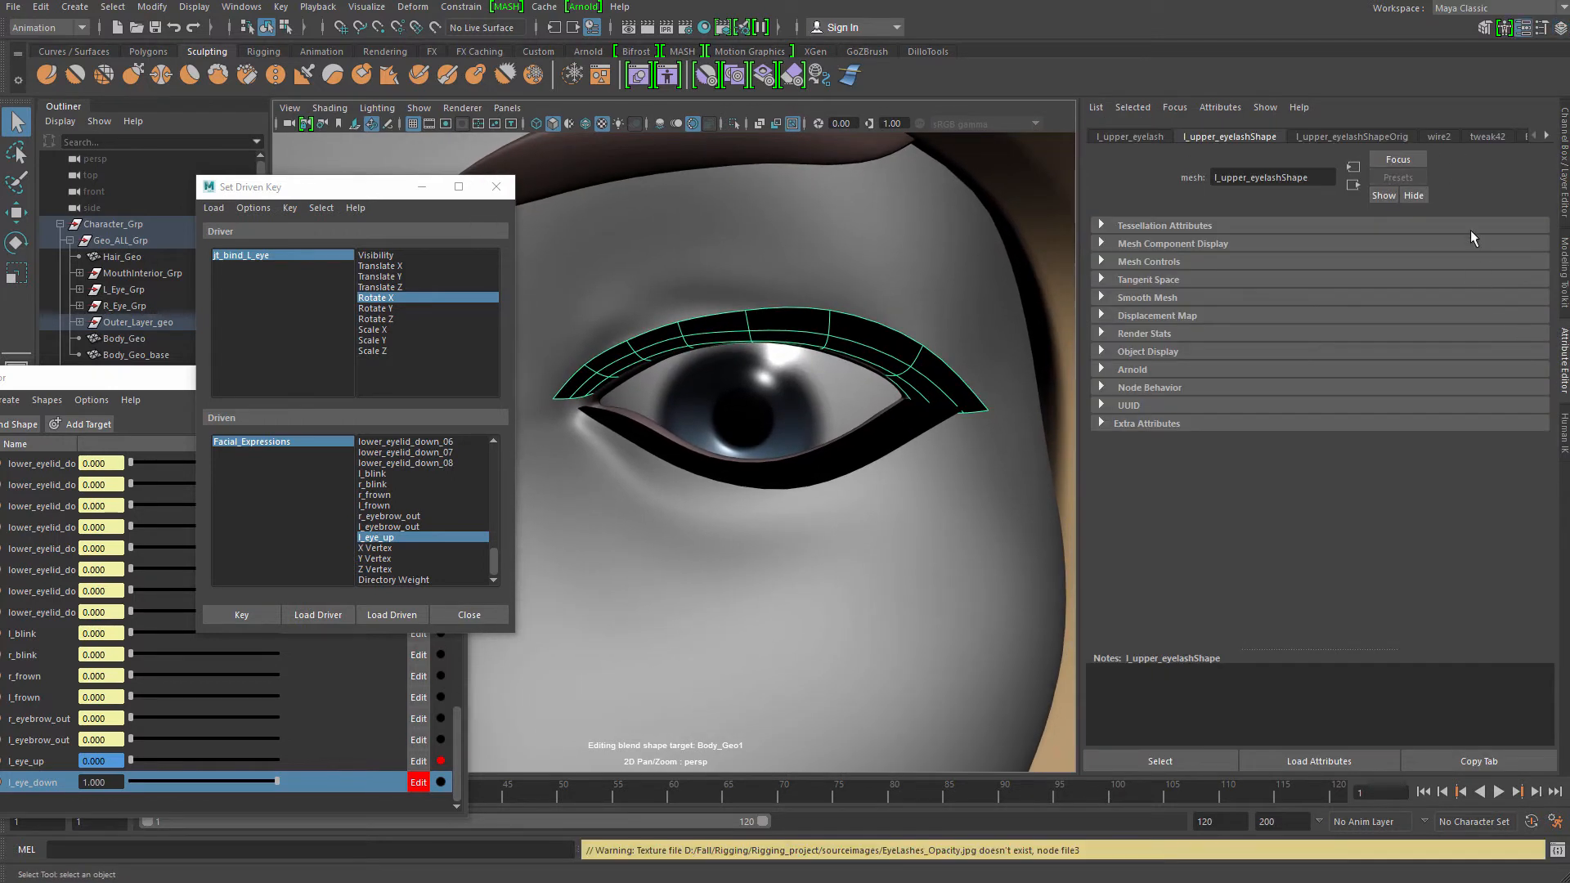
click(1546, 136)
click(1489, 138)
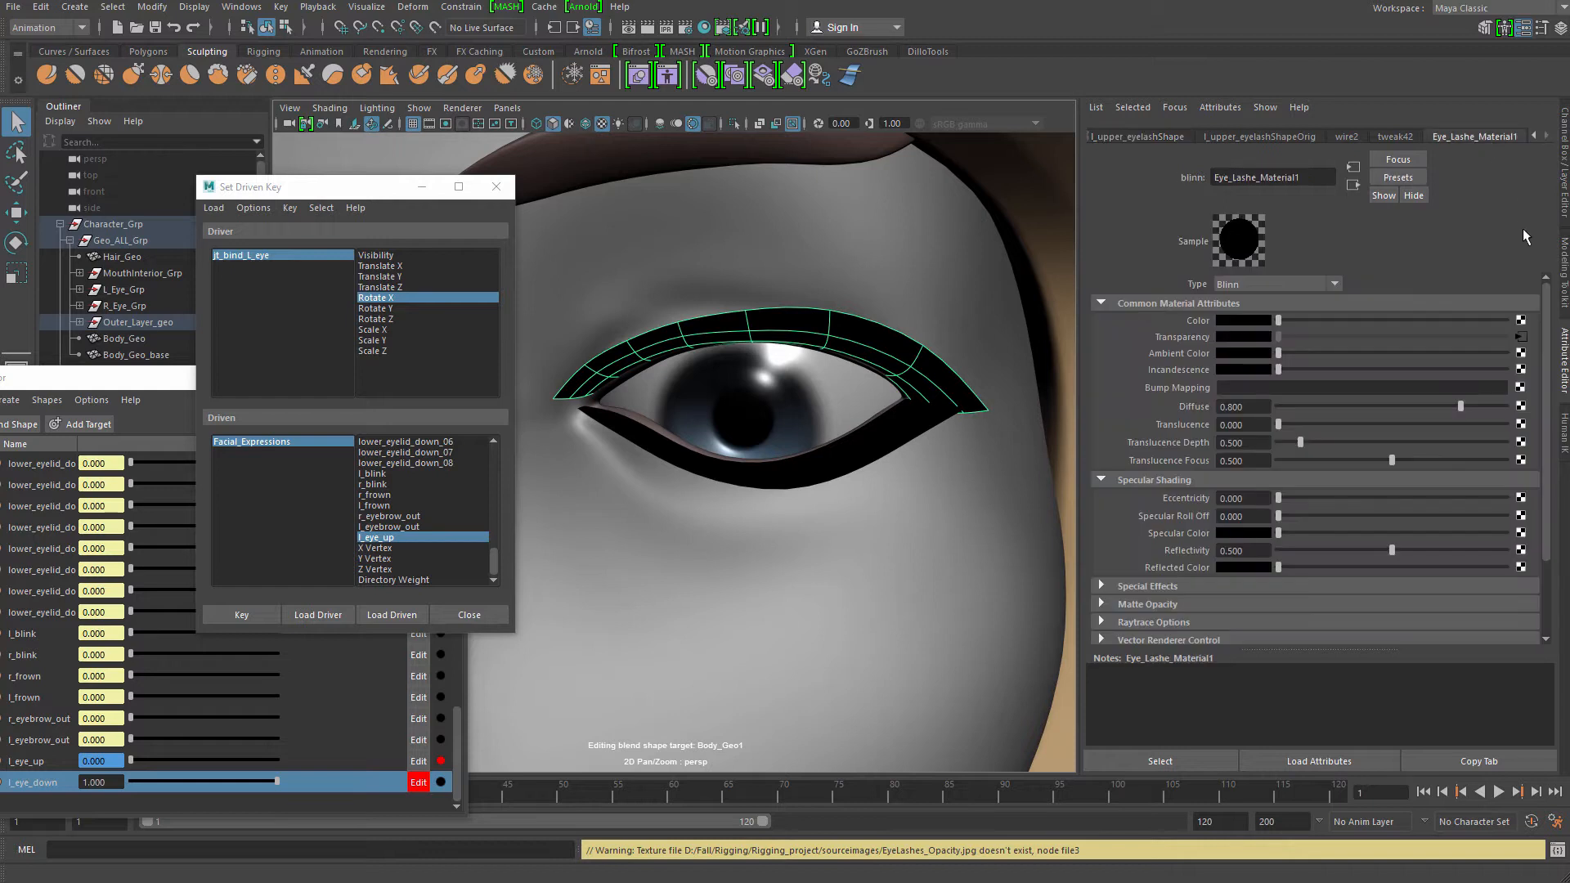
click(1521, 336)
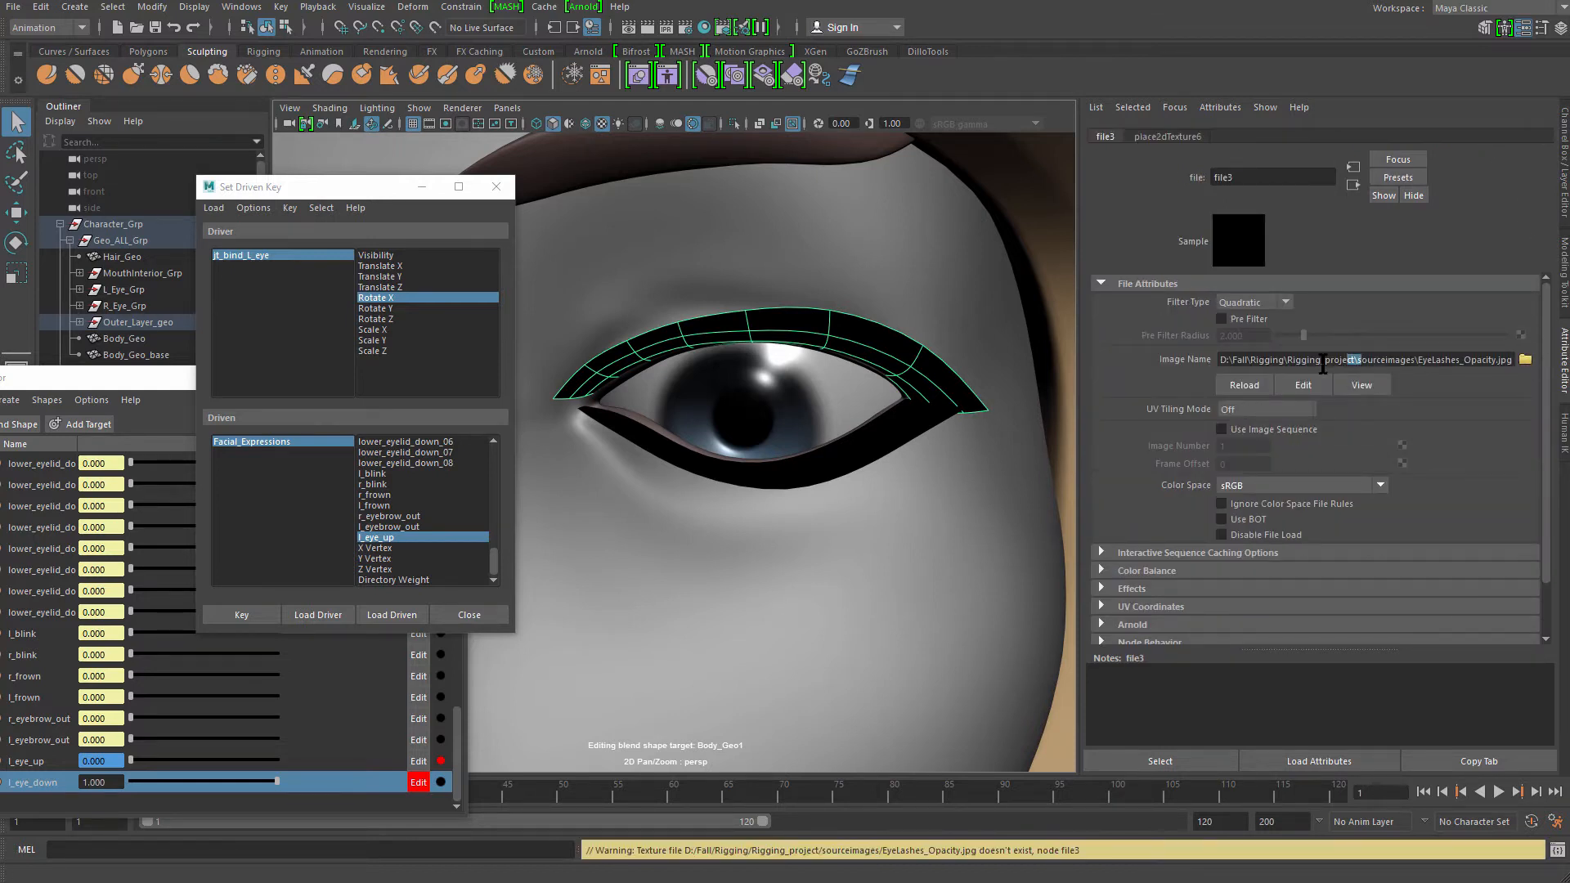
Shorten the eyelash opacity texture's image path to the project-relative sourceimages\EyeLashes_Opacity.jpg
drag(1323, 364, 960, 417)
key(BackSpace)
key(Return)
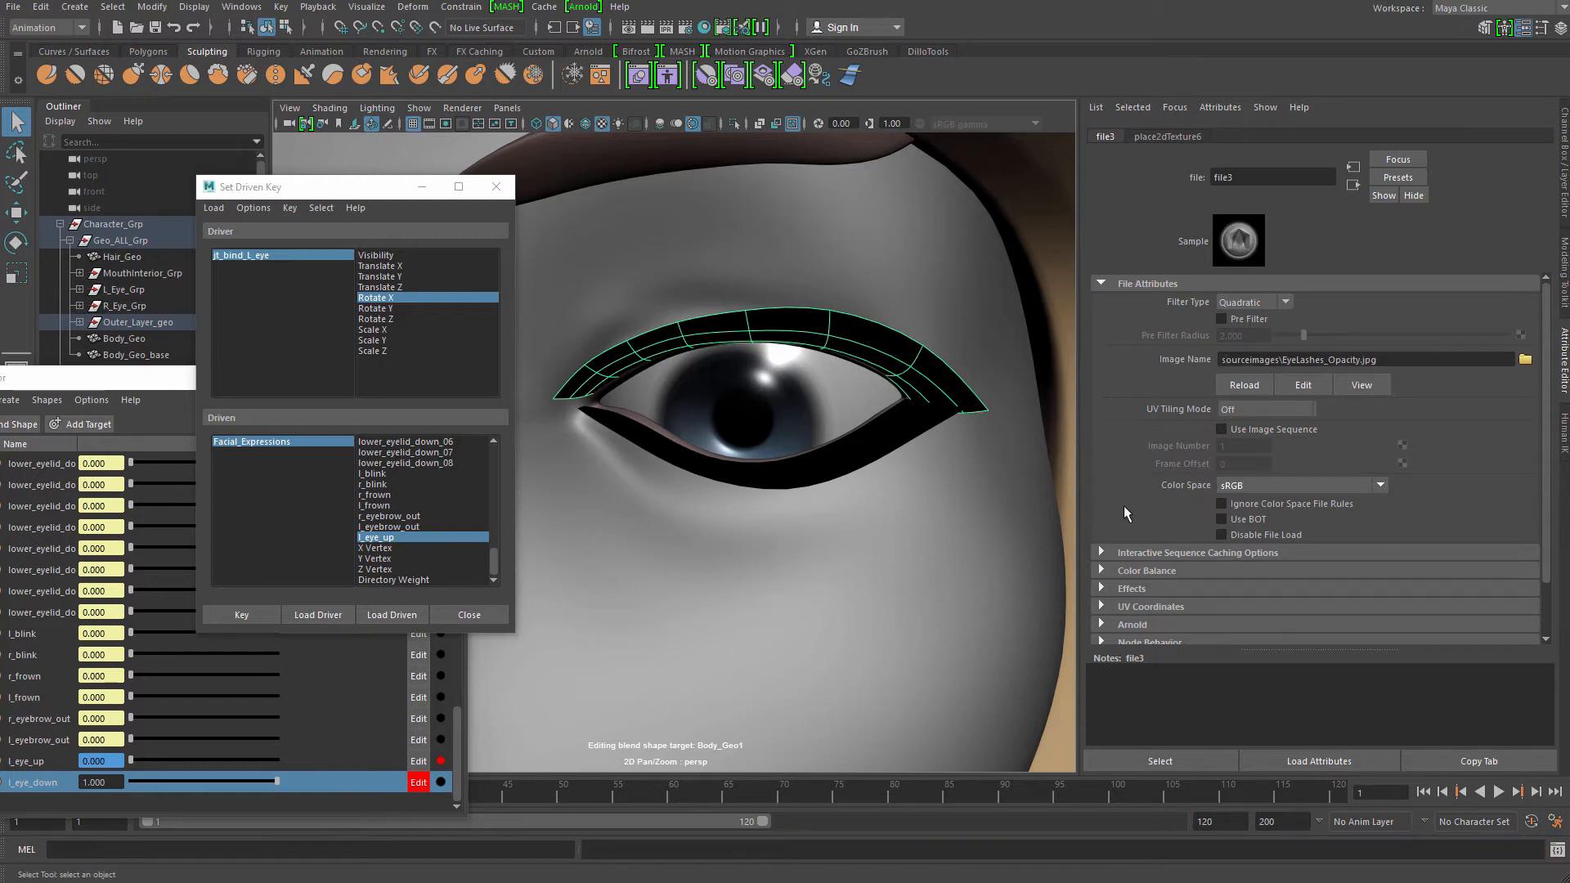
scroll(800, 485, up, 5)
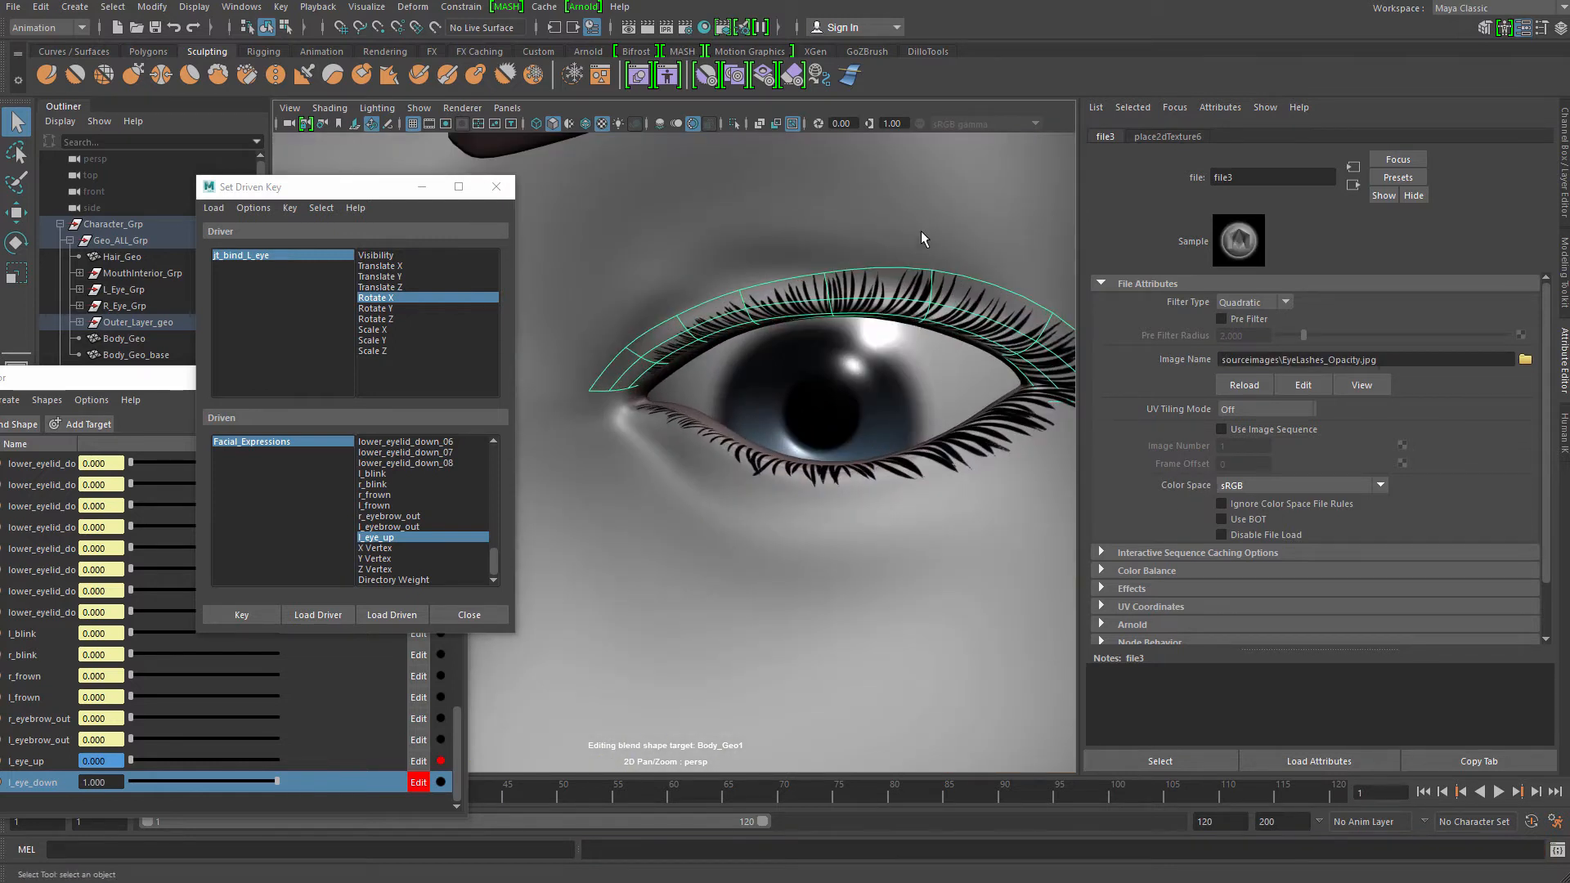
Select the body mesh, inspect the lids around the left eye, and switch back to vertex editing
click(916, 220)
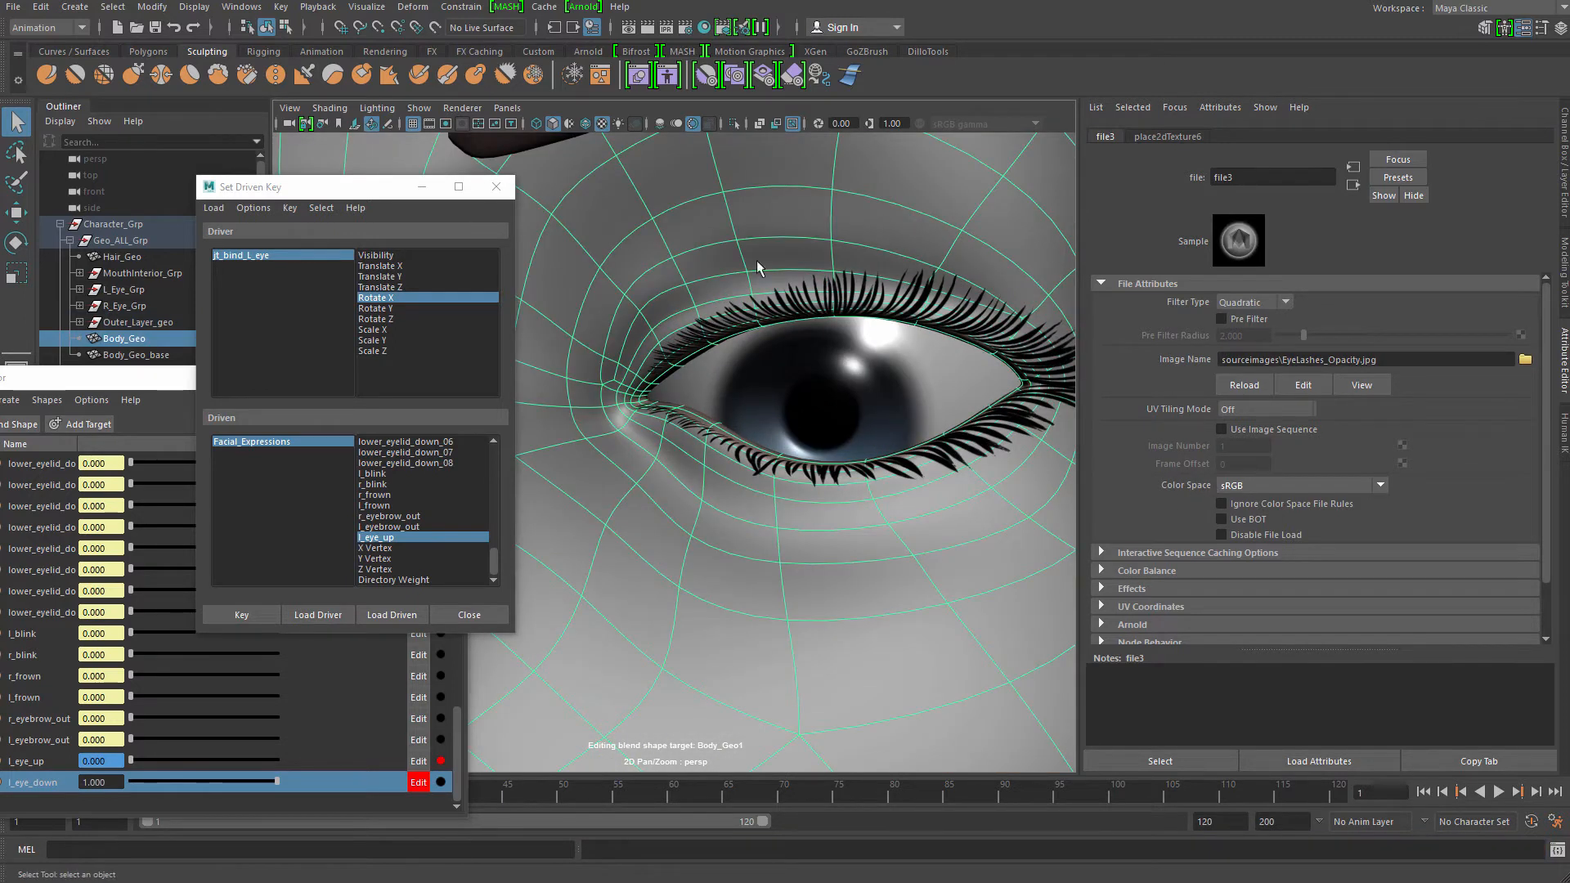
alt+drag(738, 437, 760, 417)
scroll(818, 389, down, 4)
alt+drag(865, 365, 834, 367)
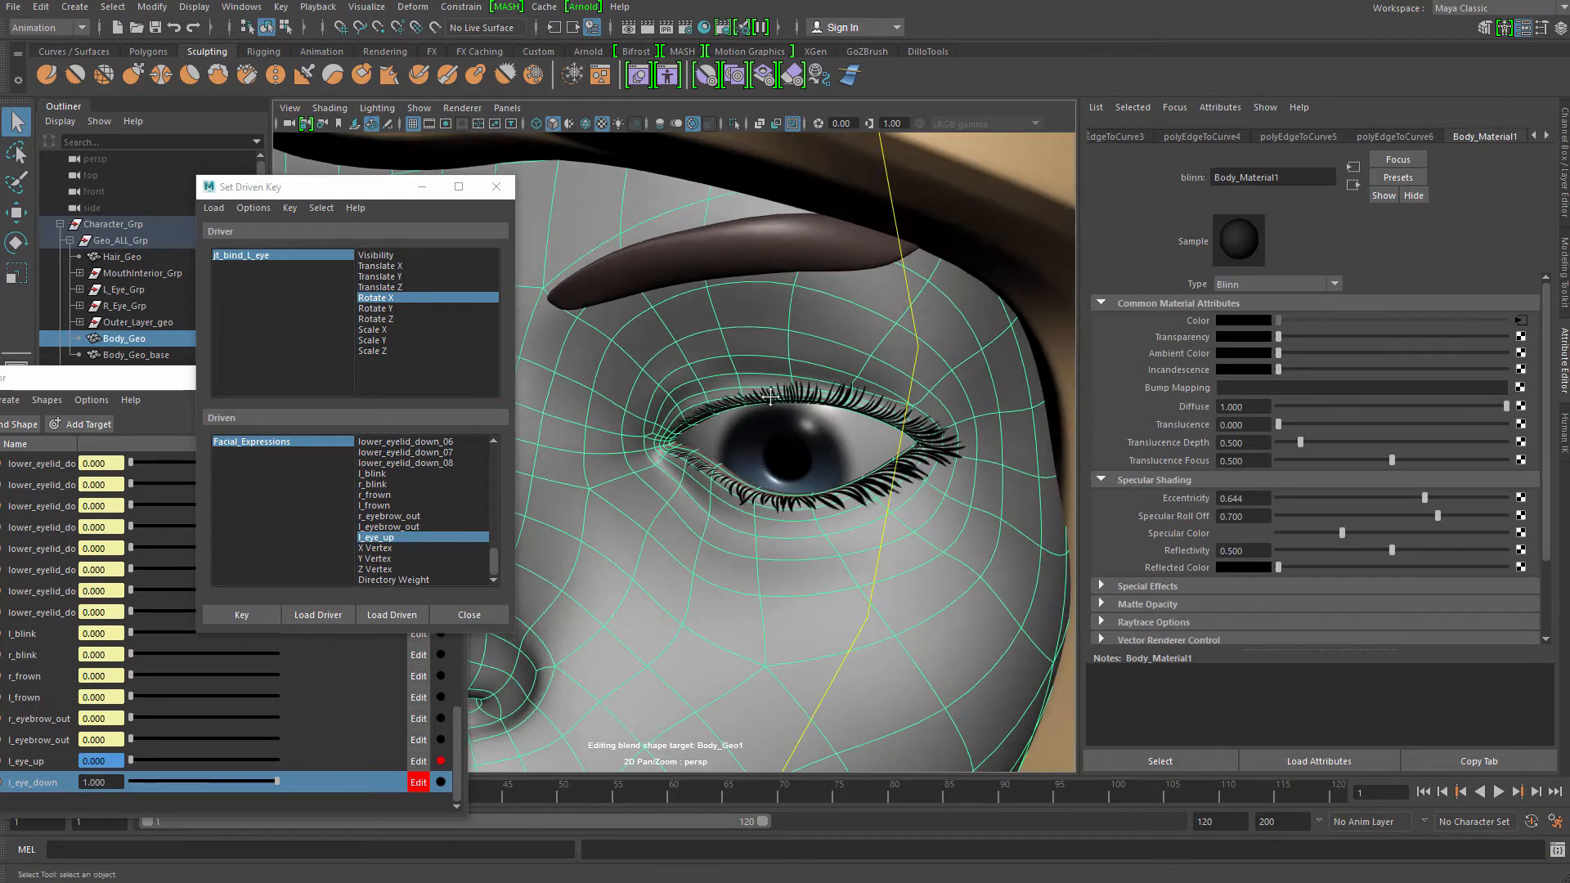
scroll(818, 425, up, 4)
alt+drag(818, 441, 785, 452)
right_drag(785, 451, 619, 415)
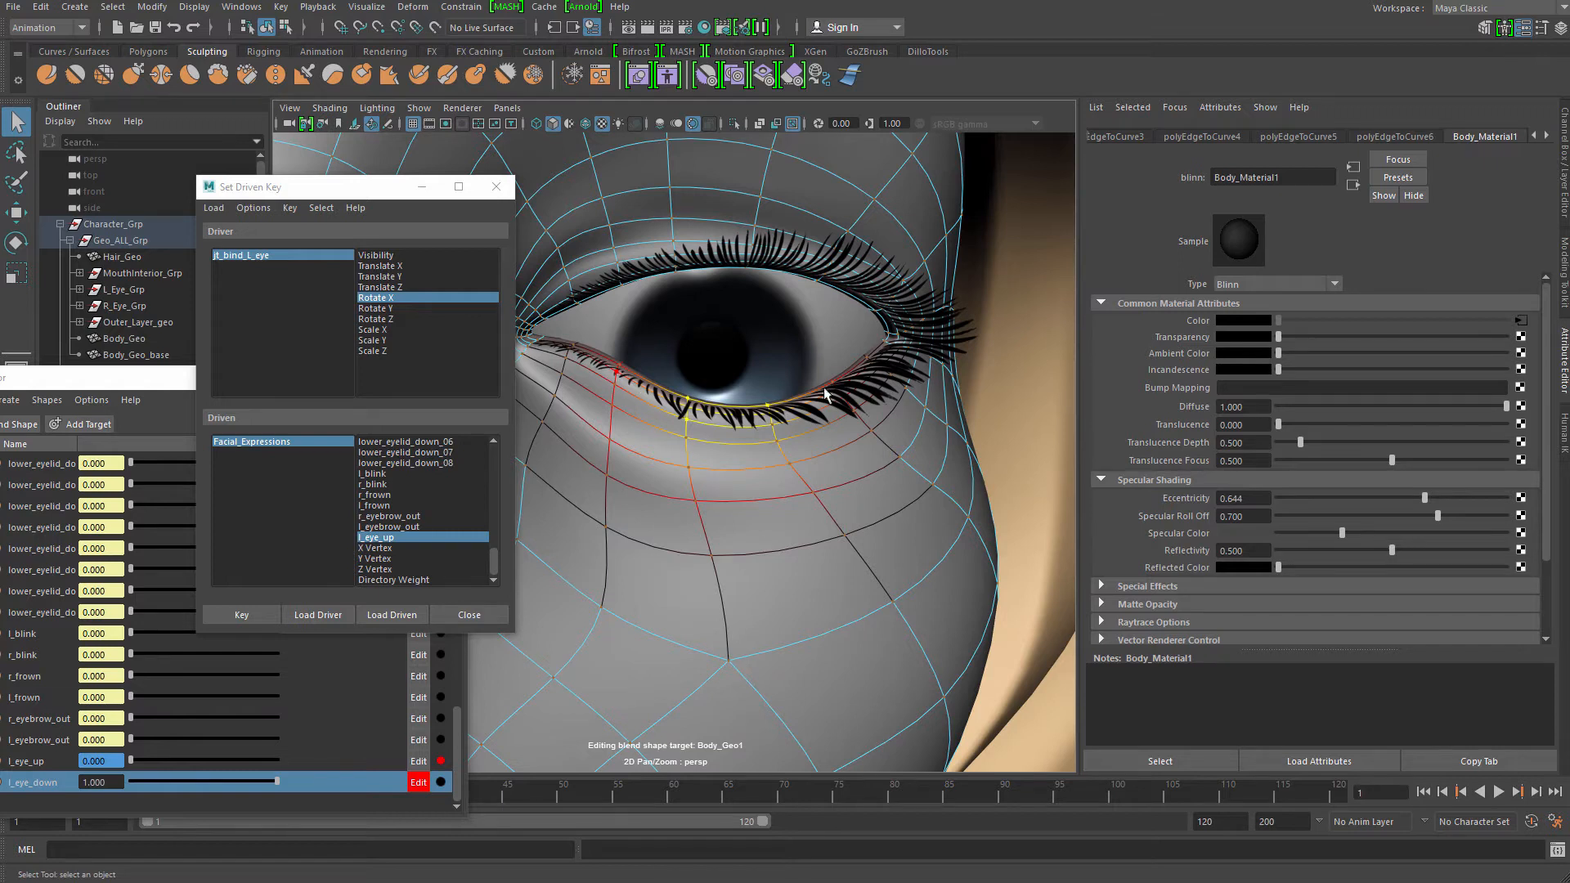
Lower the lid-edge vertex on the inner half of the left lower eyelid with soft selection
click(619, 366)
alt+drag(619, 368, 769, 439)
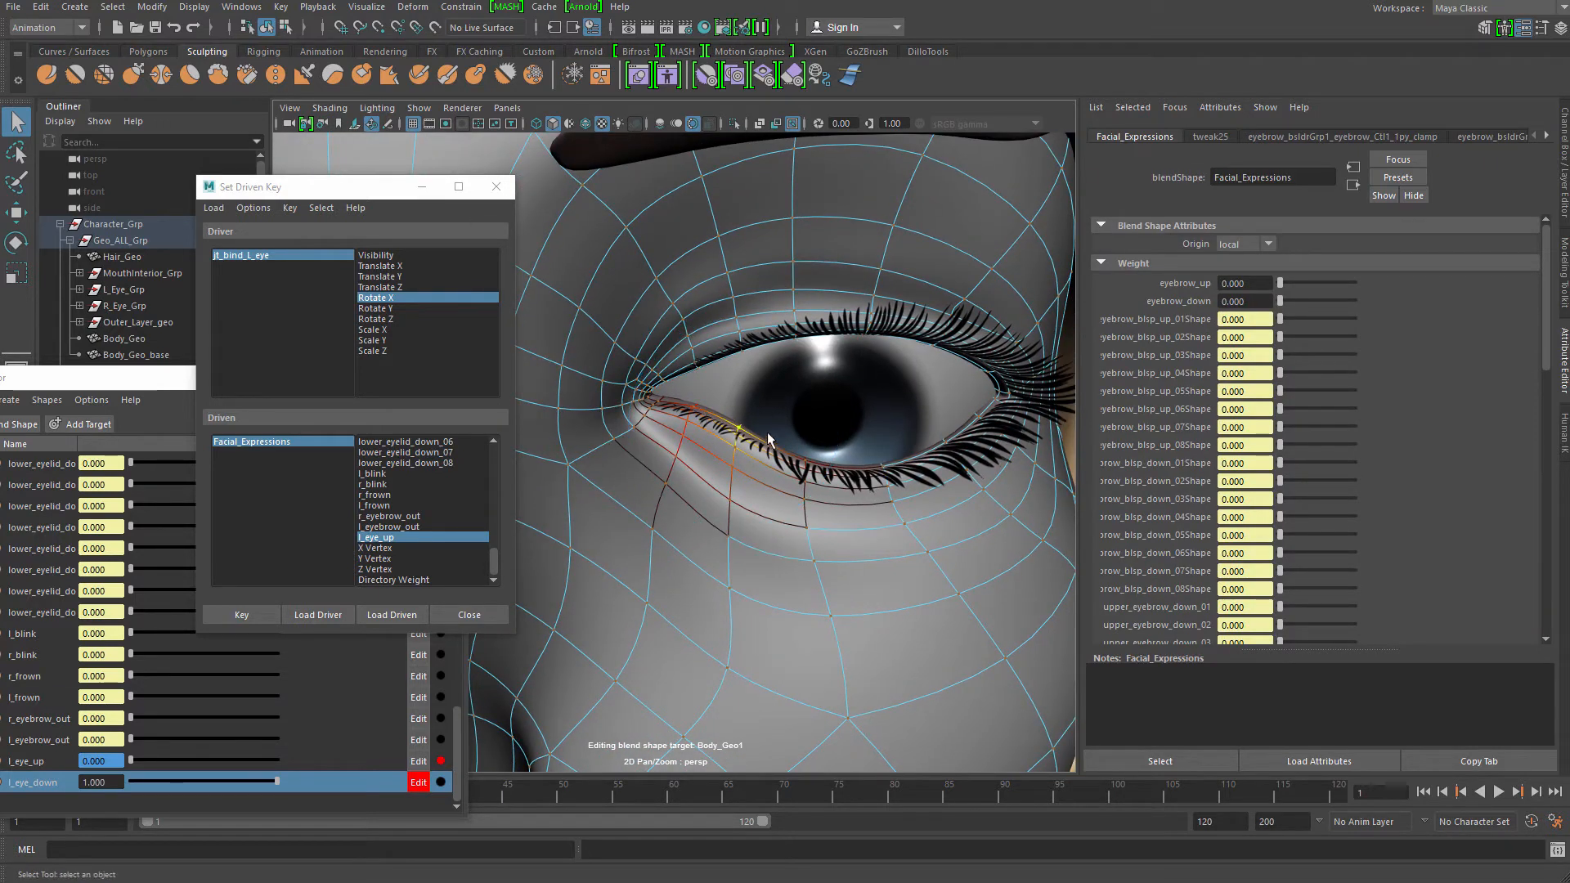
key(w)
alt+right_drag(748, 408, 773, 388)
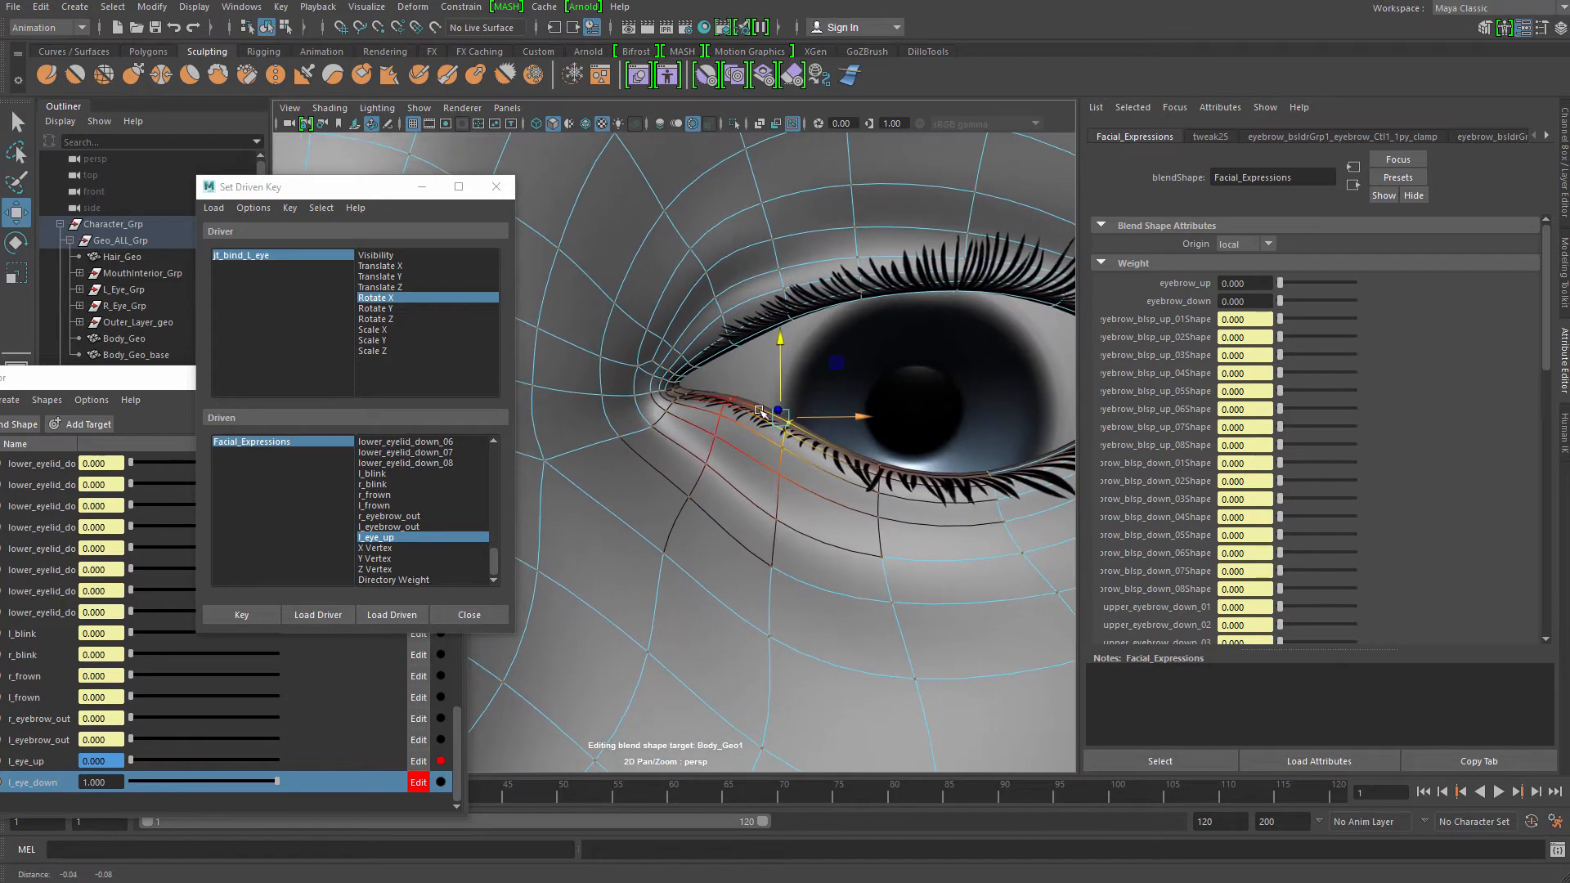
drag(775, 345, 776, 367)
Lower the lower-lid edge near the inner eye corner with a soft selection radius of about 0.88, and move the Shape Editor fully into view
key(q)
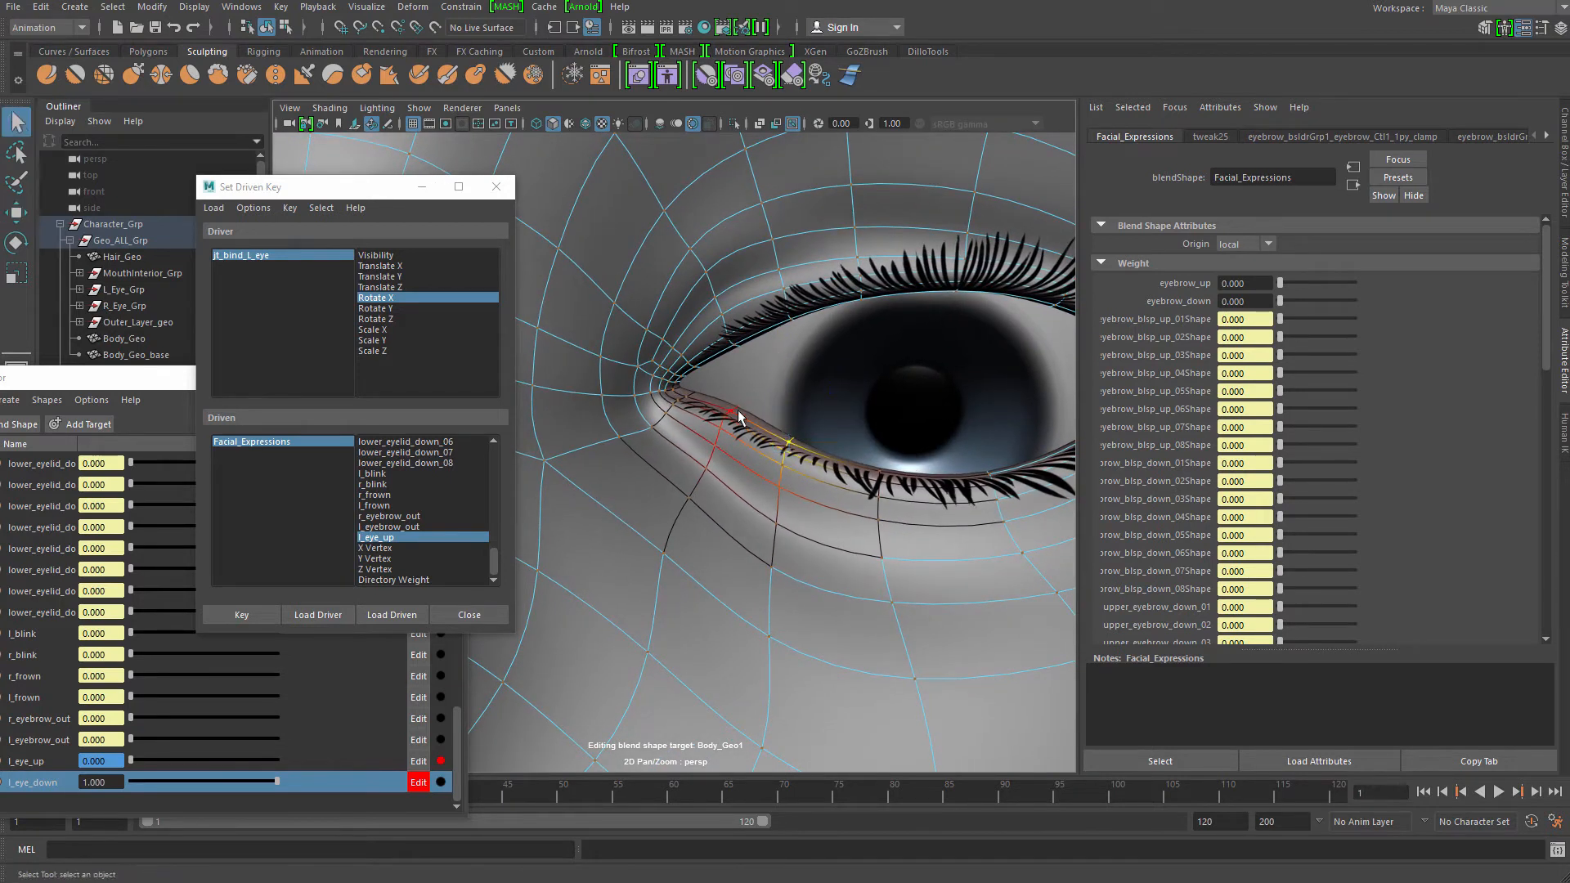
click(740, 405)
key(b)
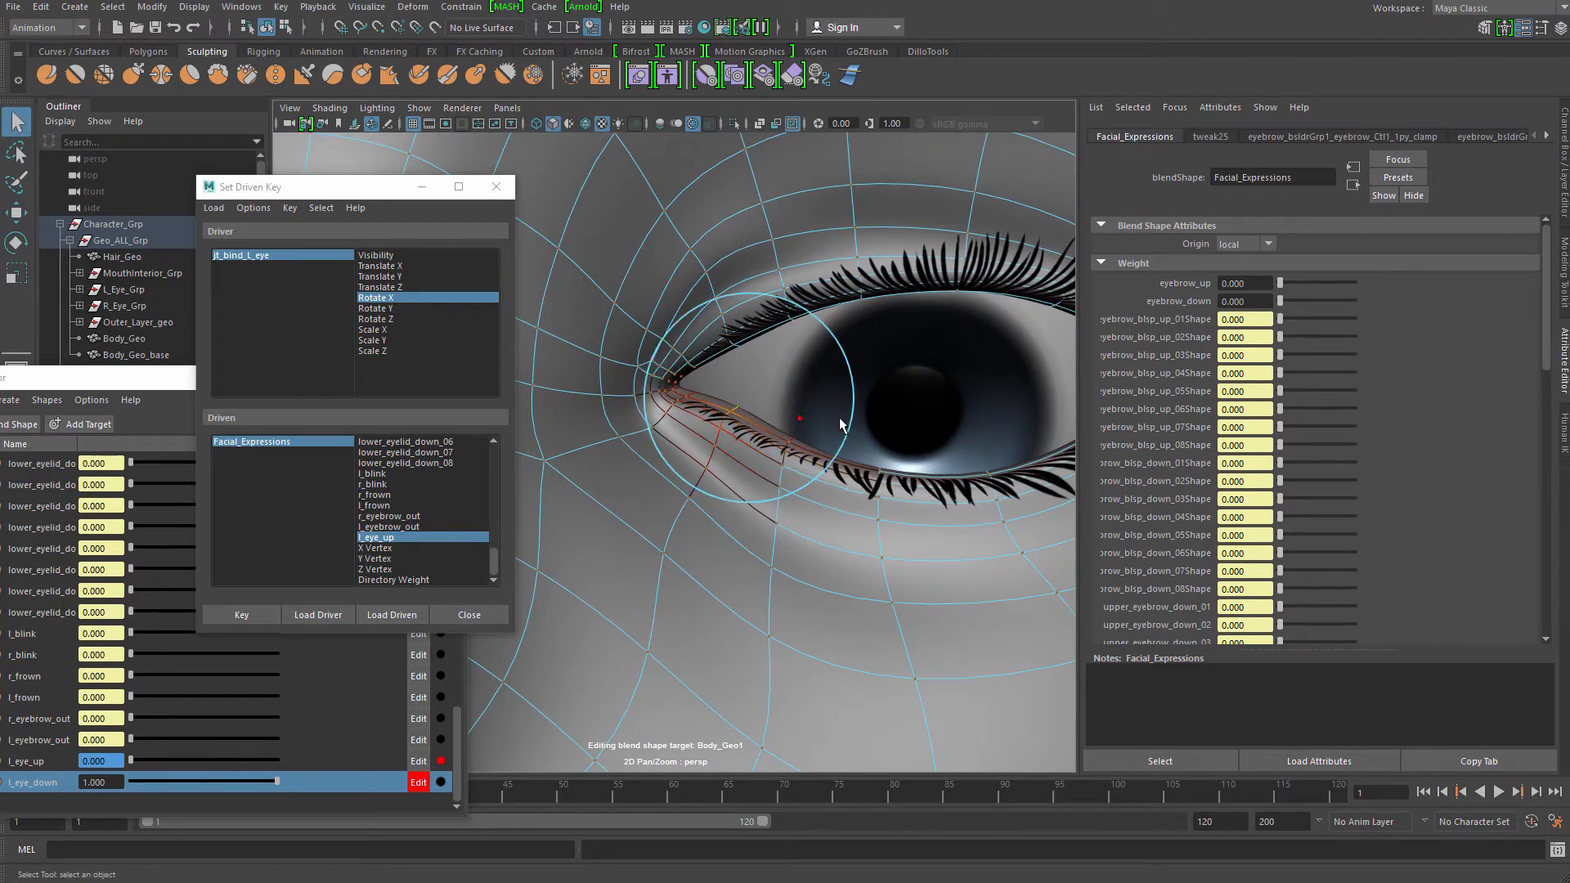
alt+middle_drag(792, 401, 760, 414)
click(767, 411)
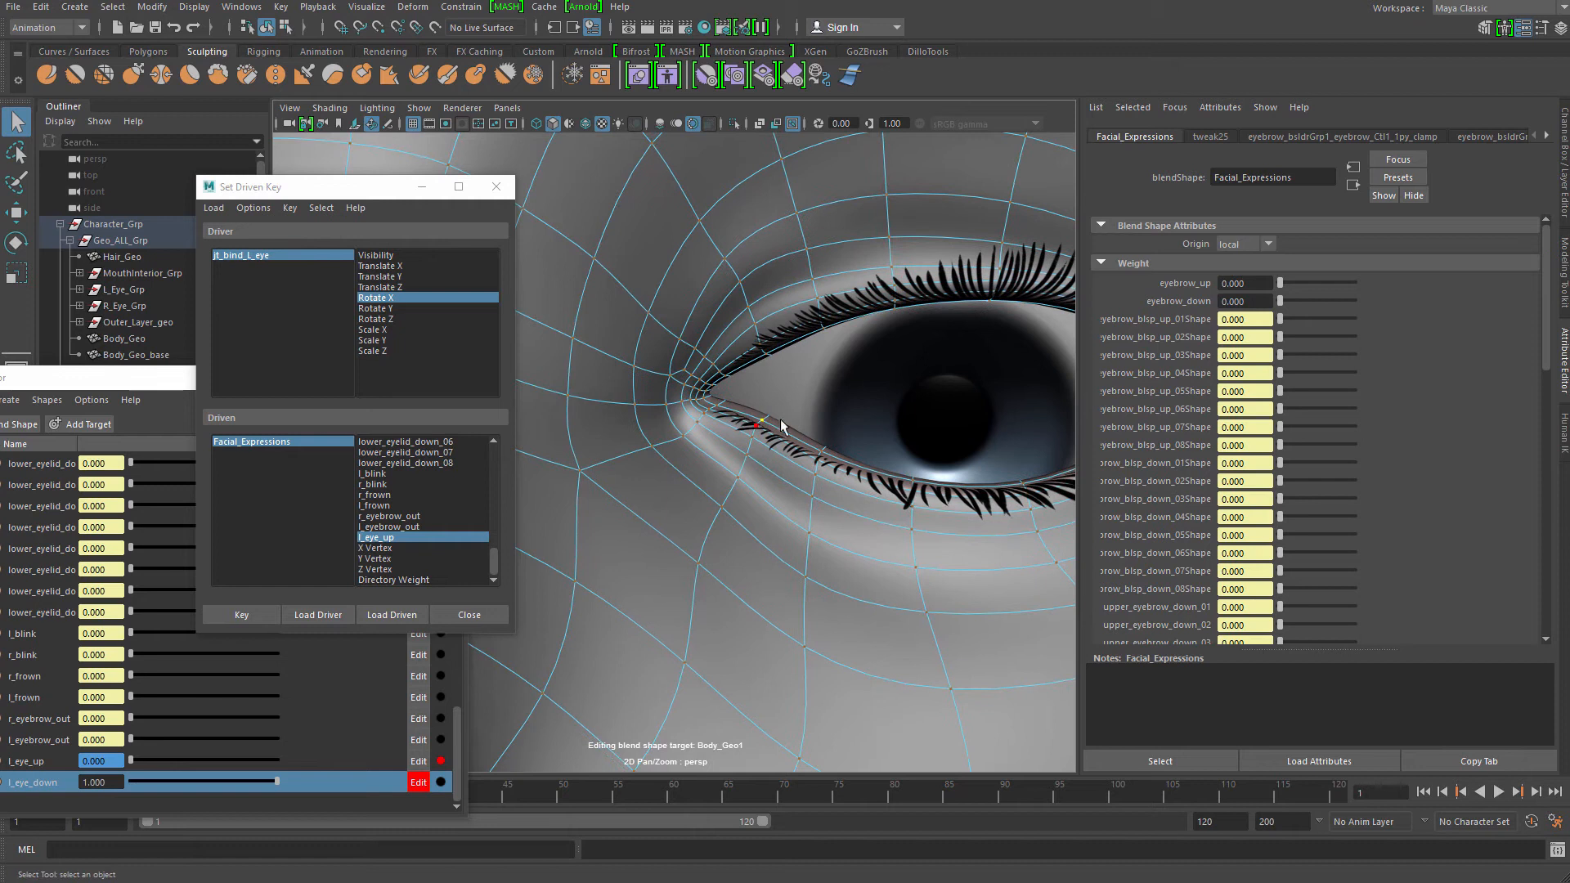
key(w)
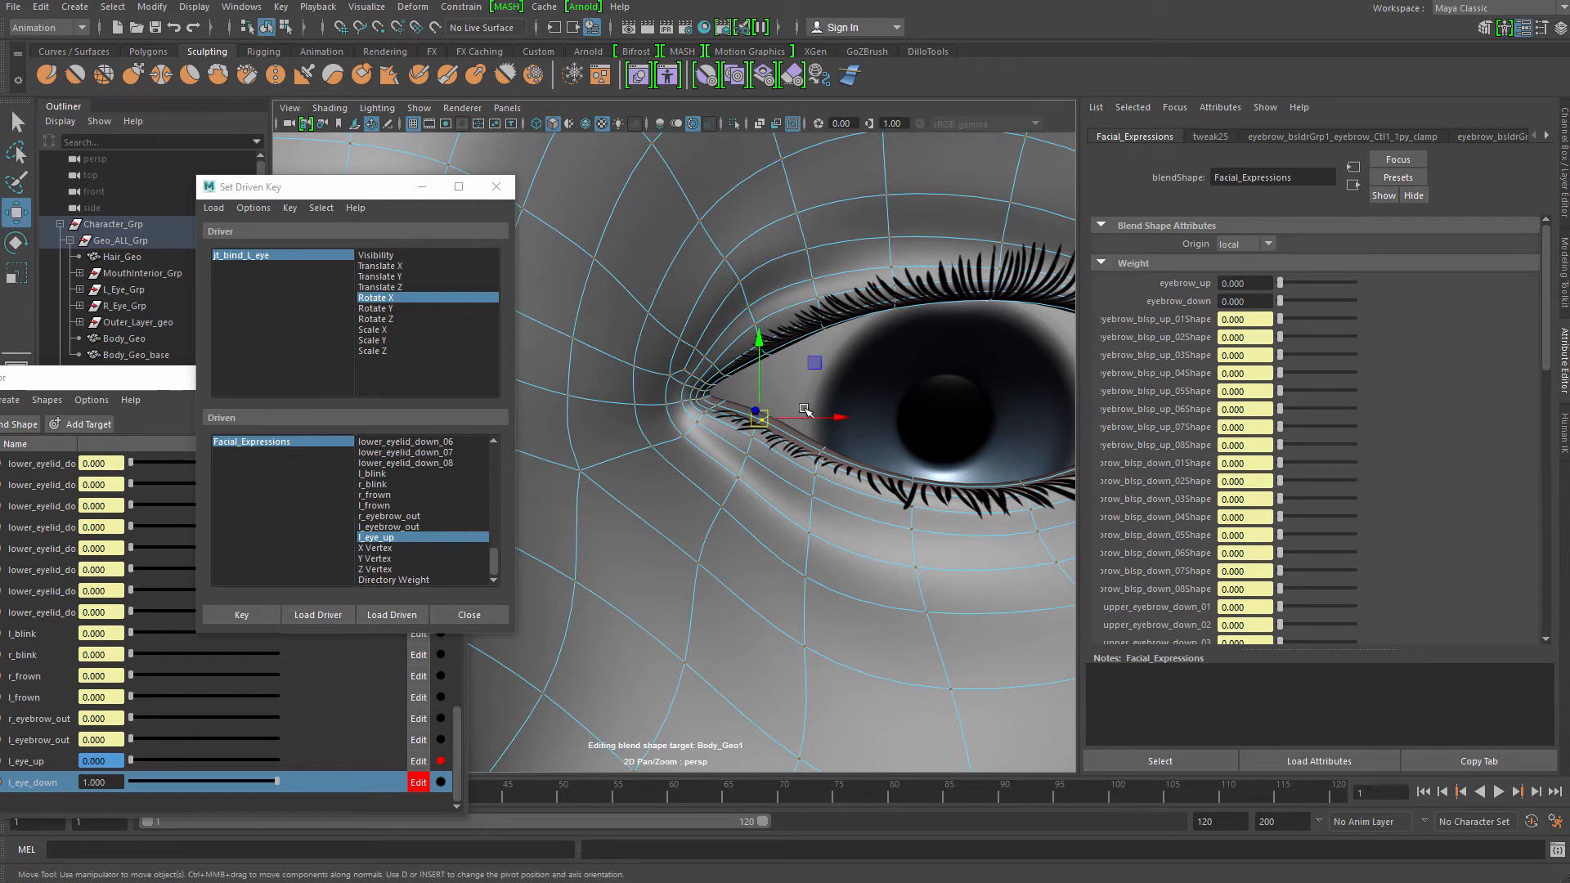
scroll(806, 422, up, 1)
drag(161, 381, 264, 300)
alt+middle_drag(853, 355, 853, 349)
key(b)
drag(742, 389, 630, 390)
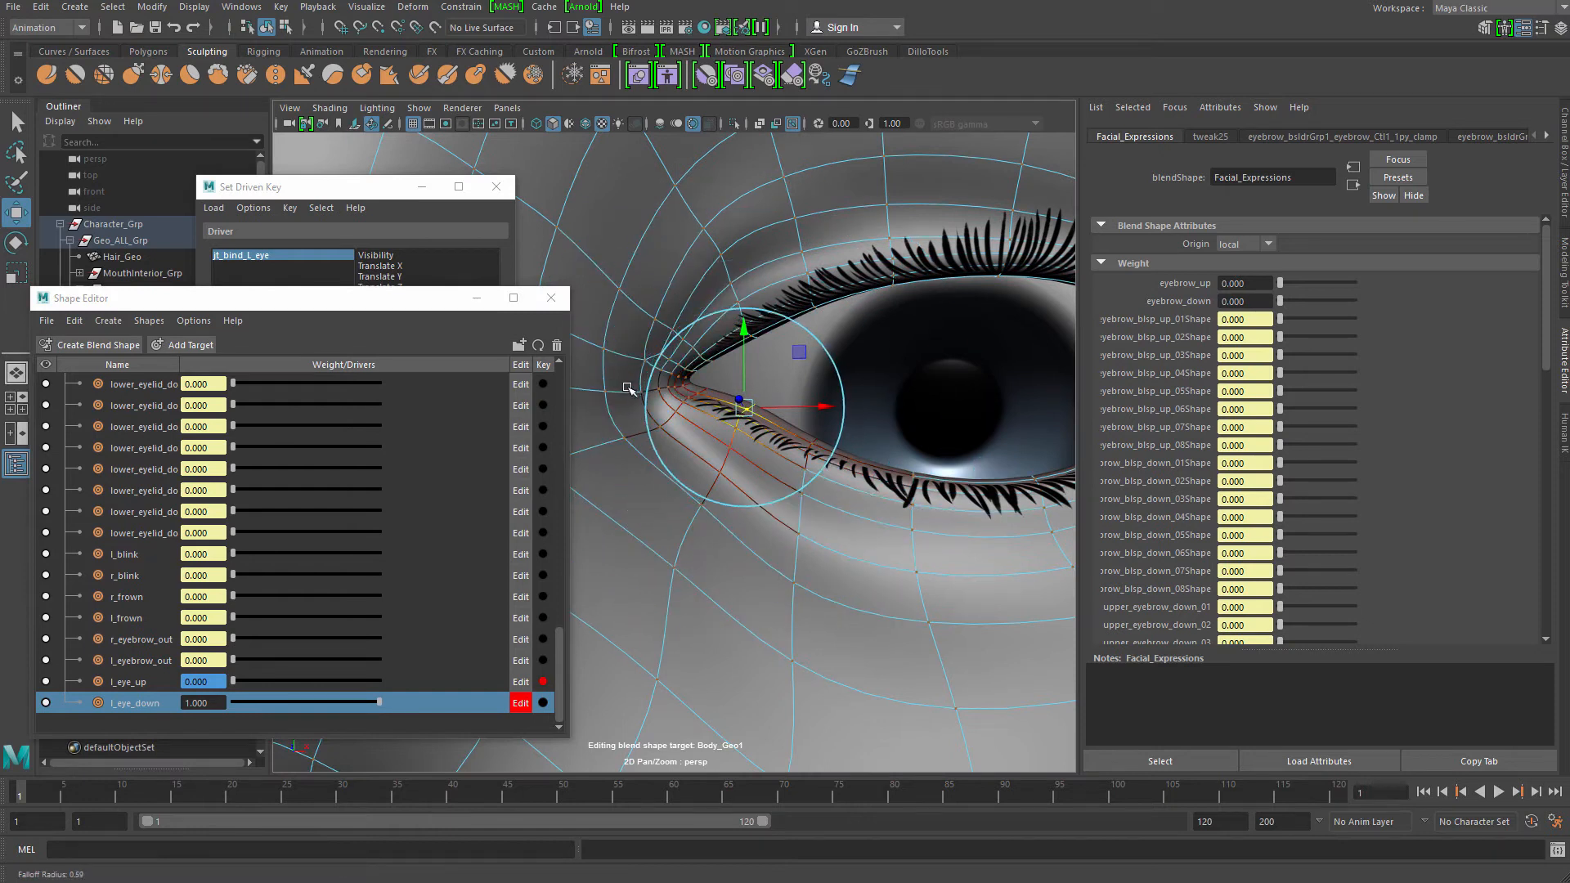
drag(750, 328, 750, 343)
Adjust the next lid-edge vertex along the inner half of the left lower eyelid with soft selection
key(q)
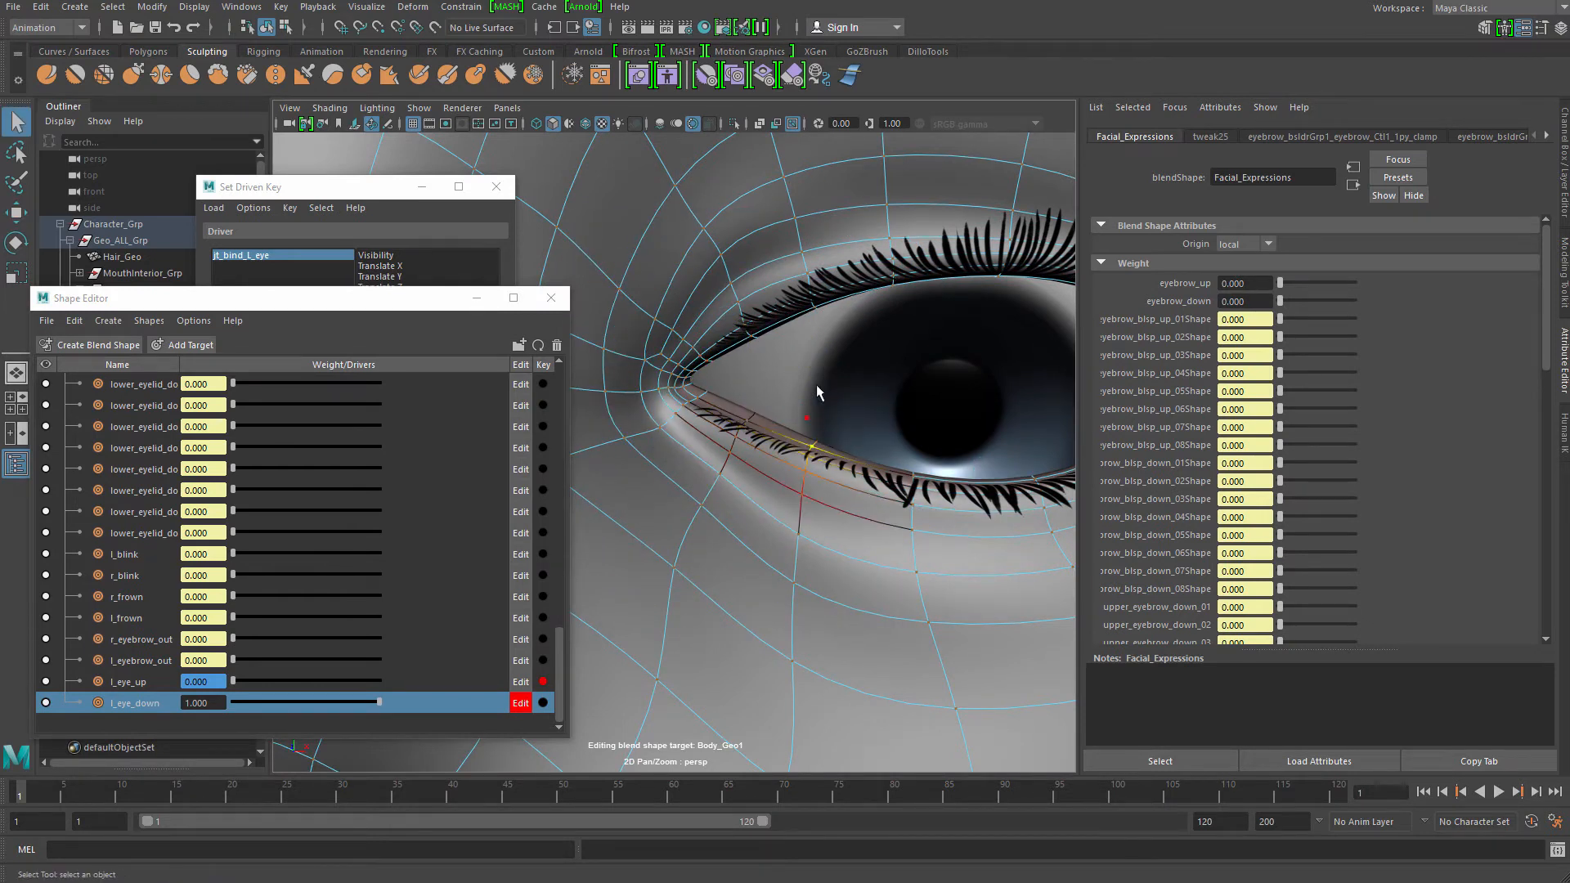
key(w)
scroll(850, 408, up, 1)
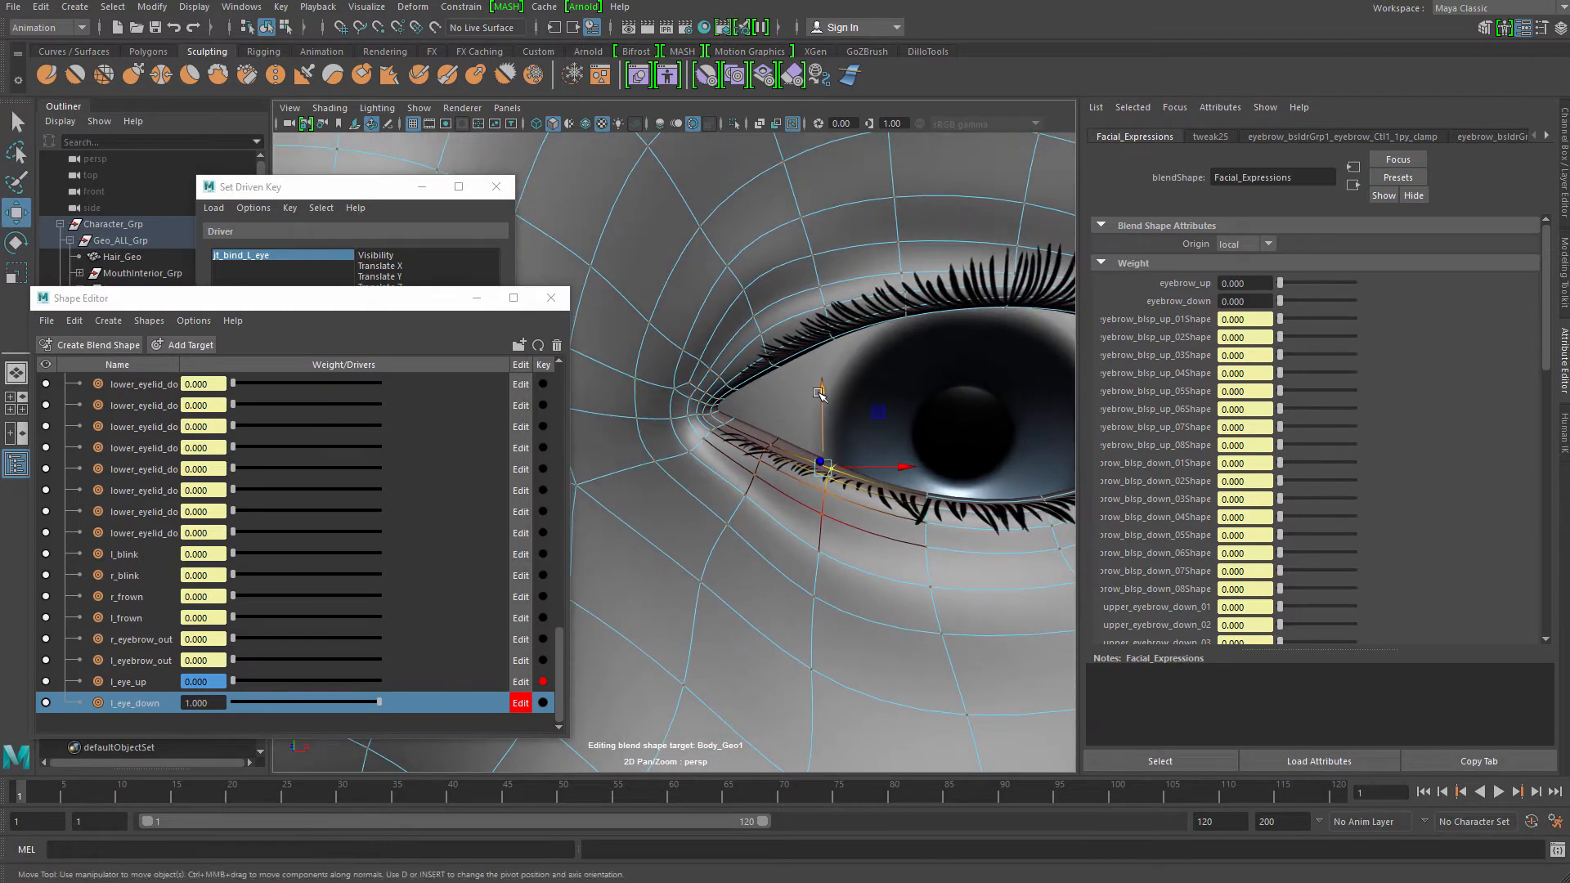
alt+drag(832, 403, 824, 442)
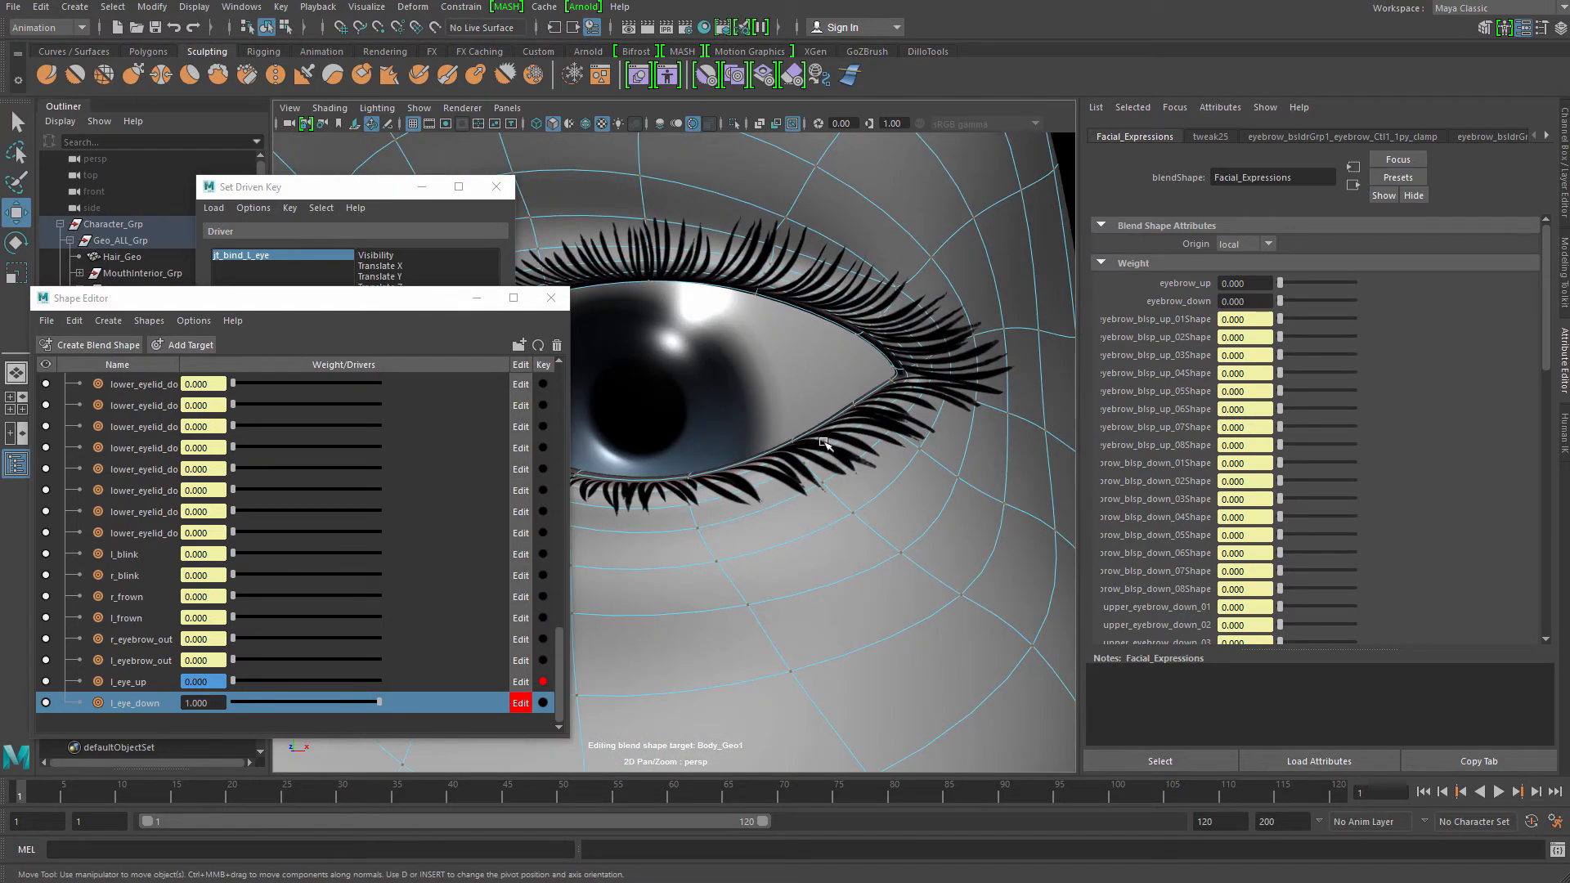
Select the lid-edge vertex on the outer half of the left lower eyelid, turn off soft selection, and show the Channel Box
click(795, 439)
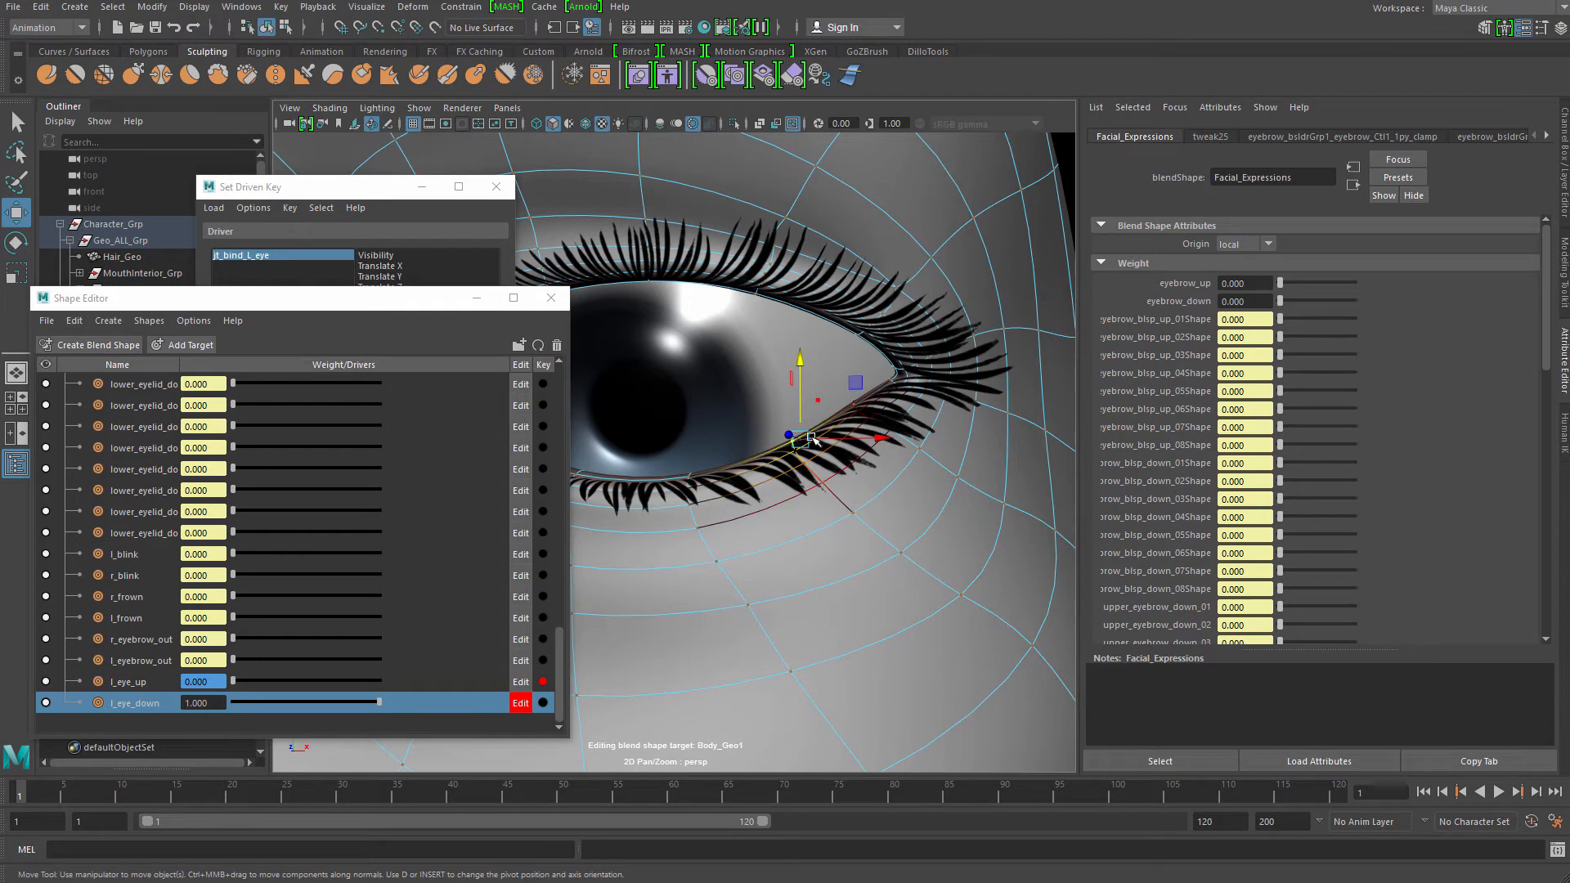
key(b)
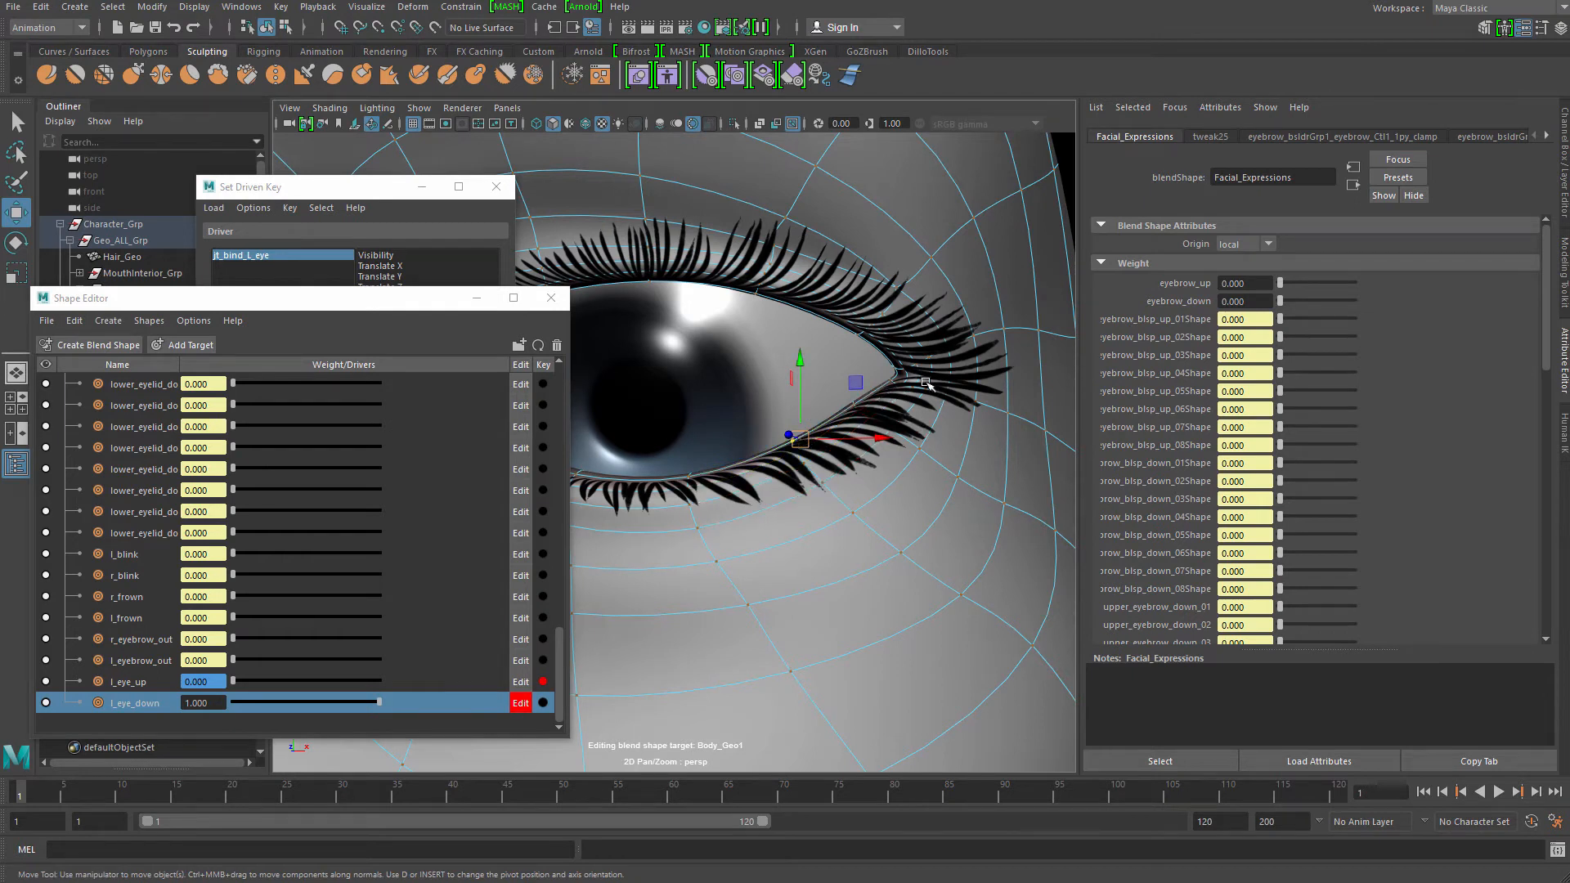
alt+drag(926, 384, 1055, 327)
key(ctrl+a)
alt+middle_drag(991, 389, 1011, 424)
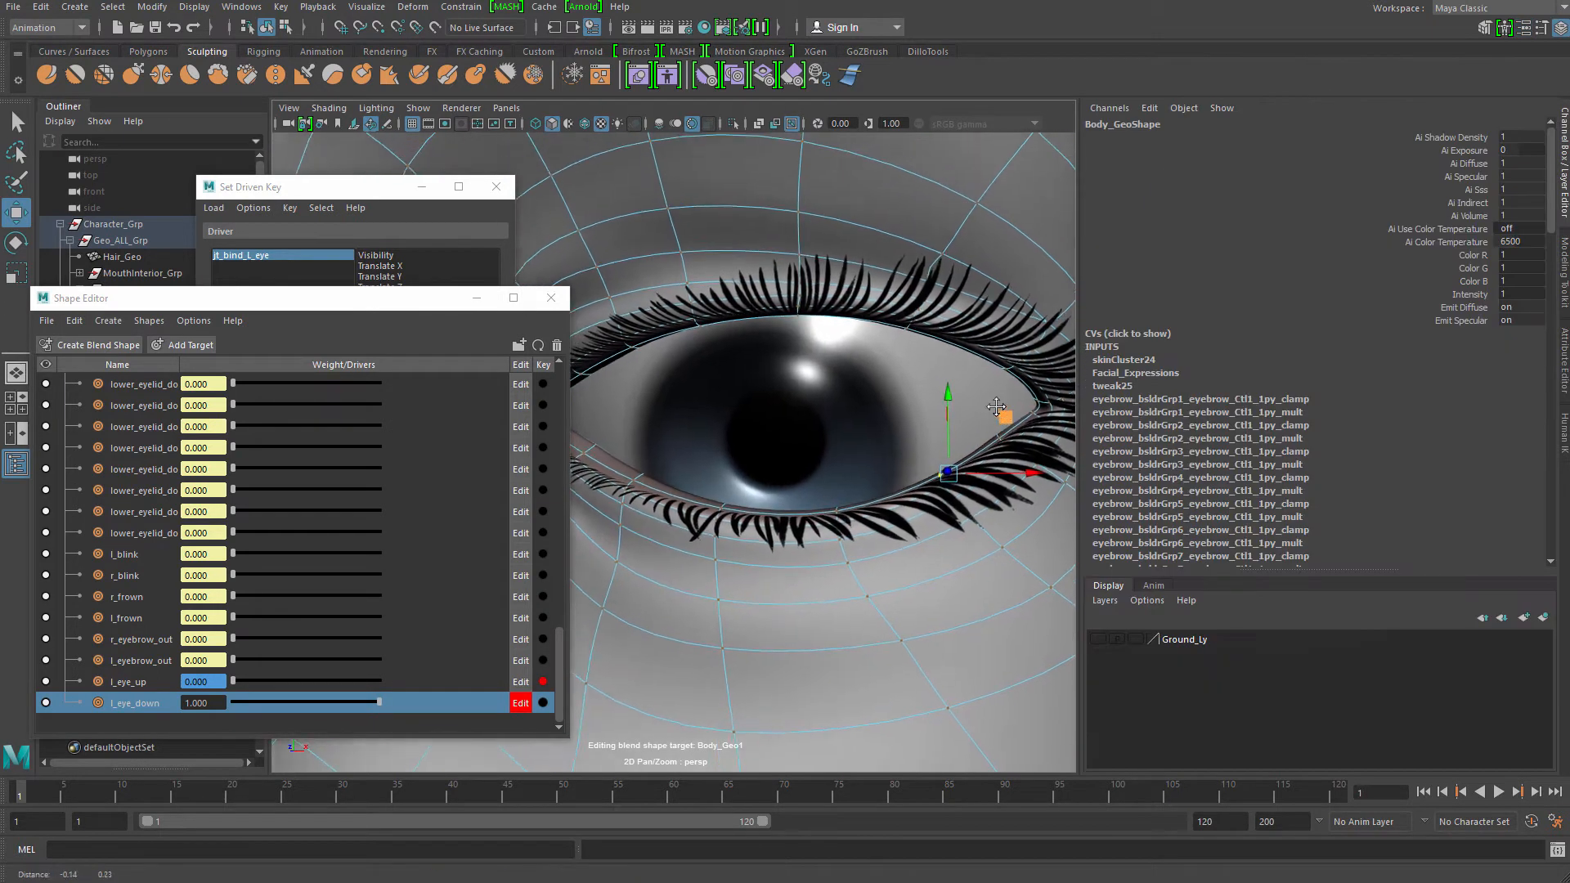
Inspect the left eyelid shape up close and on the whole face from several angles
alt+right_drag(1011, 423, 1082, 240)
key(q)
alt+right_drag(965, 303, 805, 147)
alt+drag(850, 315, 949, 348)
click(1012, 423)
alt+drag(1013, 423, 928, 434)
alt+right_drag(929, 435, 679, 392)
alt+drag(679, 393, 720, 437)
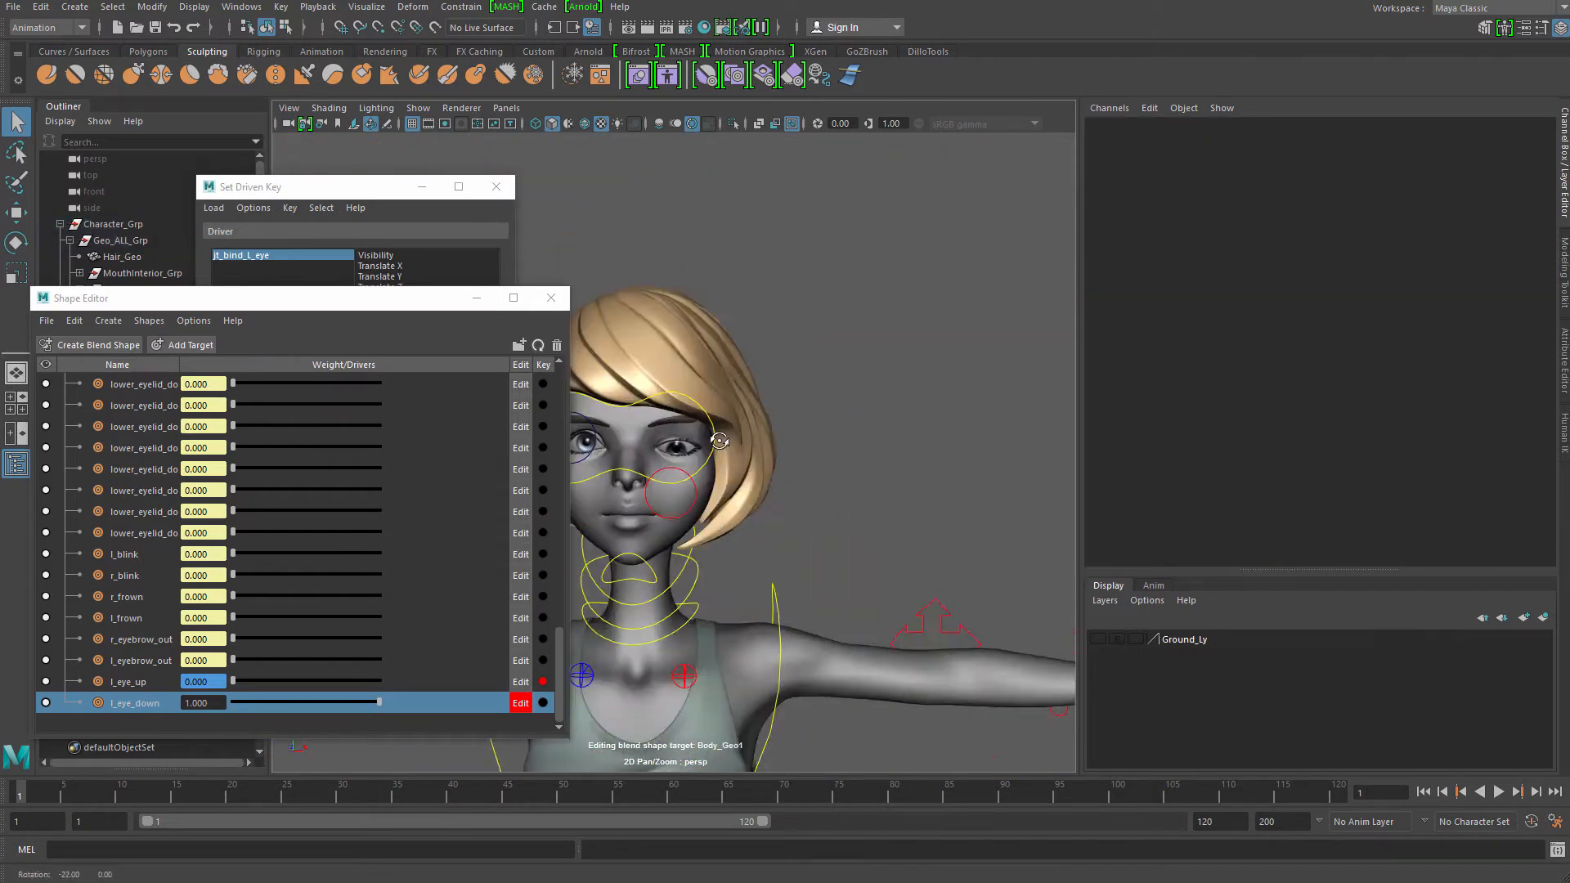
alt+right_drag(719, 437, 816, 445)
Lower the lid-edge vertex near the outer corner of the left lower eyelid with a soft selection radius of about 0.48
click(794, 539)
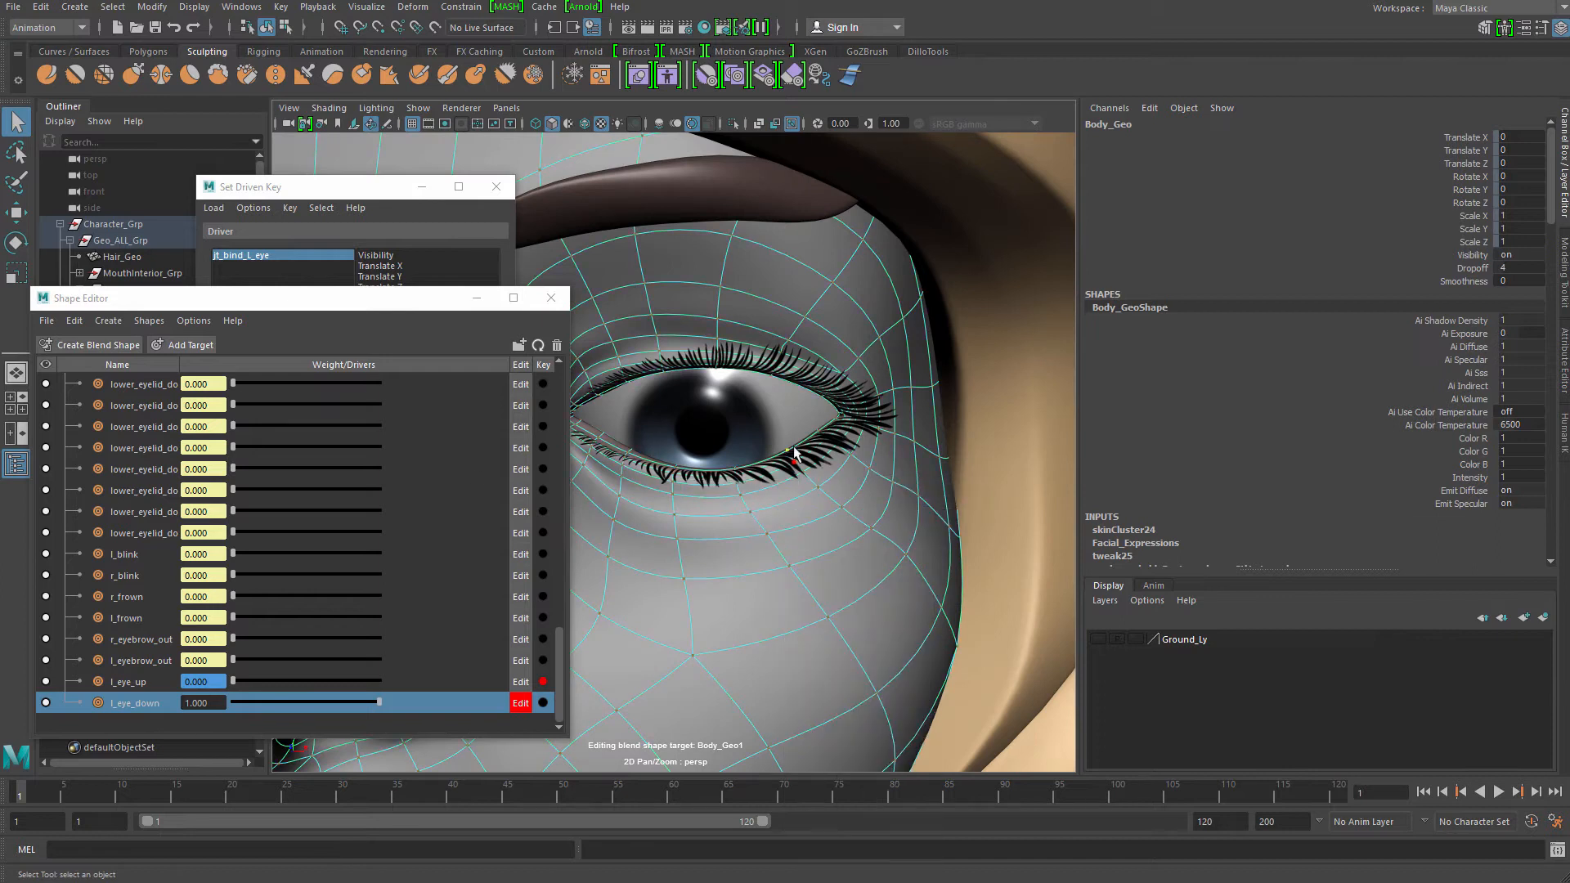
scroll(818, 438, up, 5)
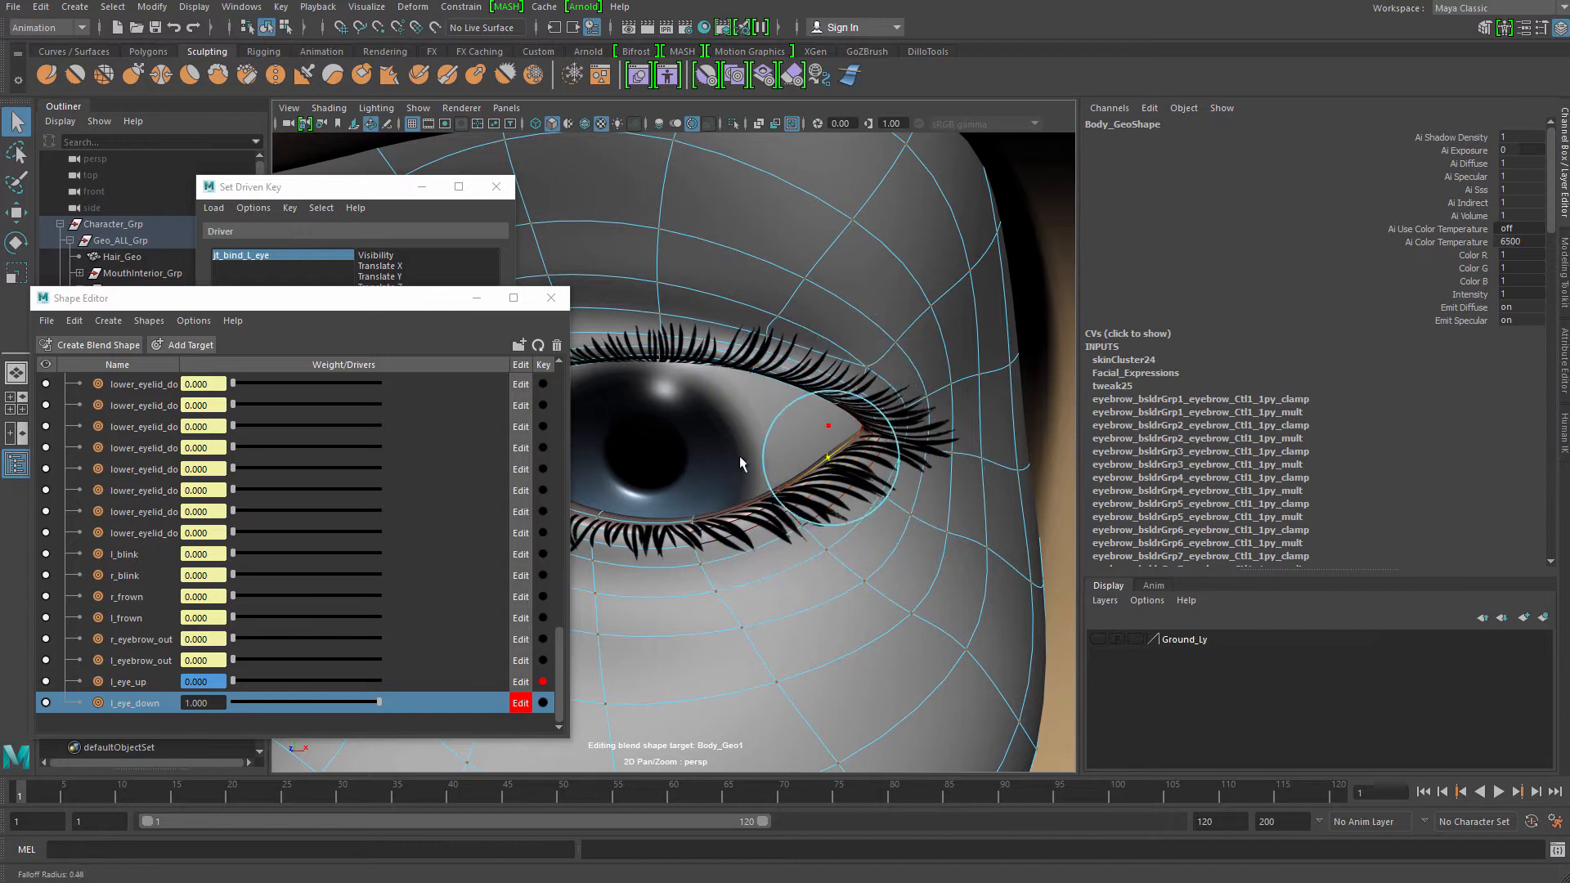
key(w)
alt+drag(855, 480, 827, 465)
drag(848, 391, 848, 410)
scroll(713, 381, down, 5)
alt+drag(713, 381, 771, 417)
scroll(772, 417, up, 3)
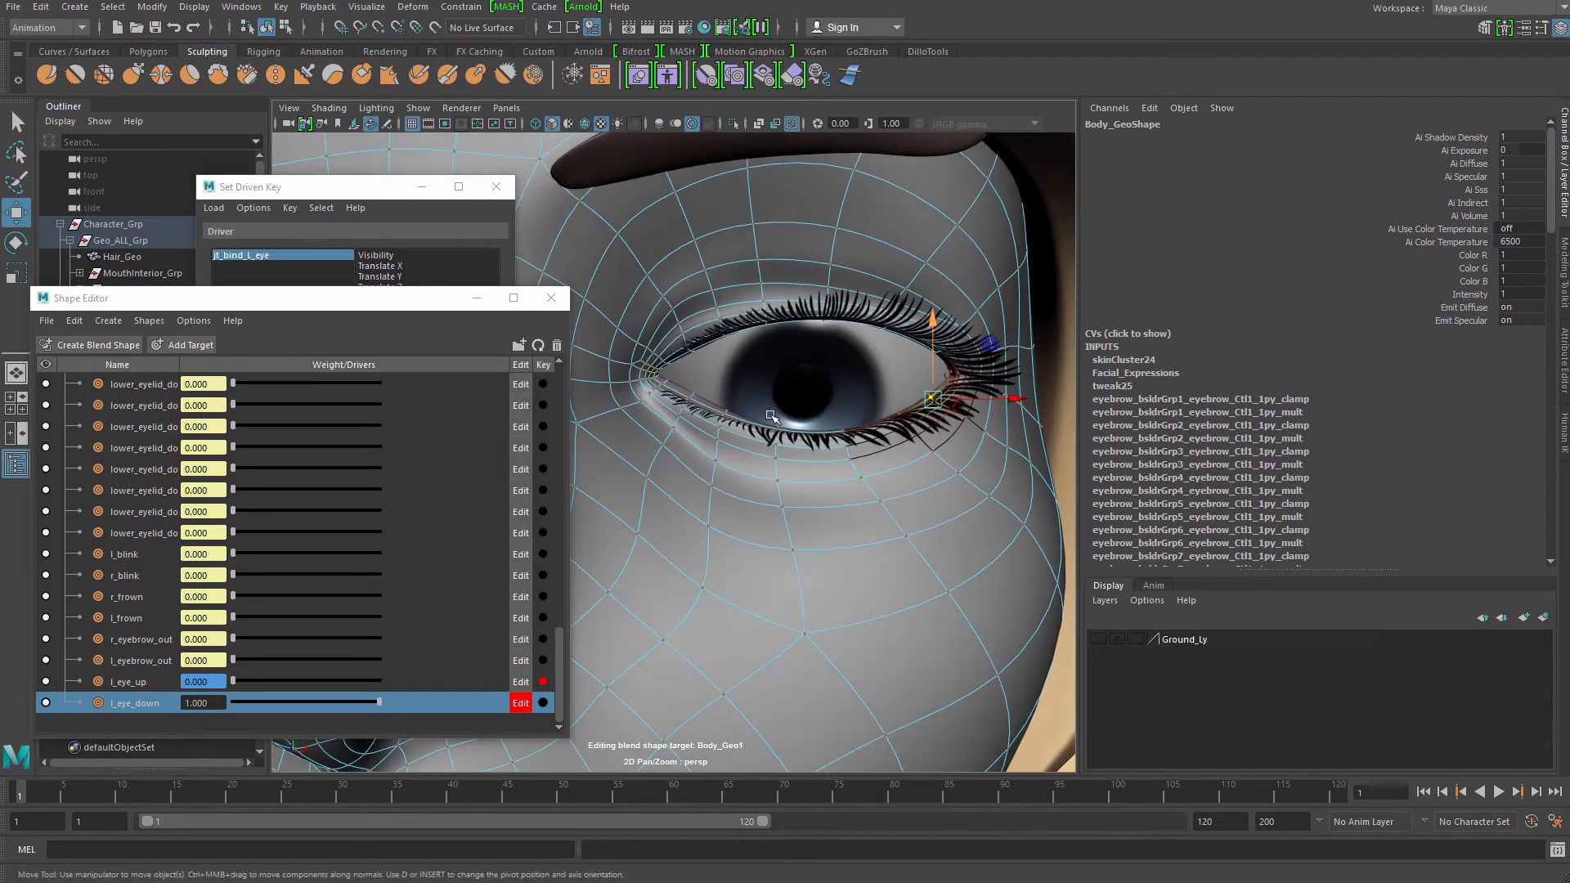
alt+drag(621, 417, 700, 419)
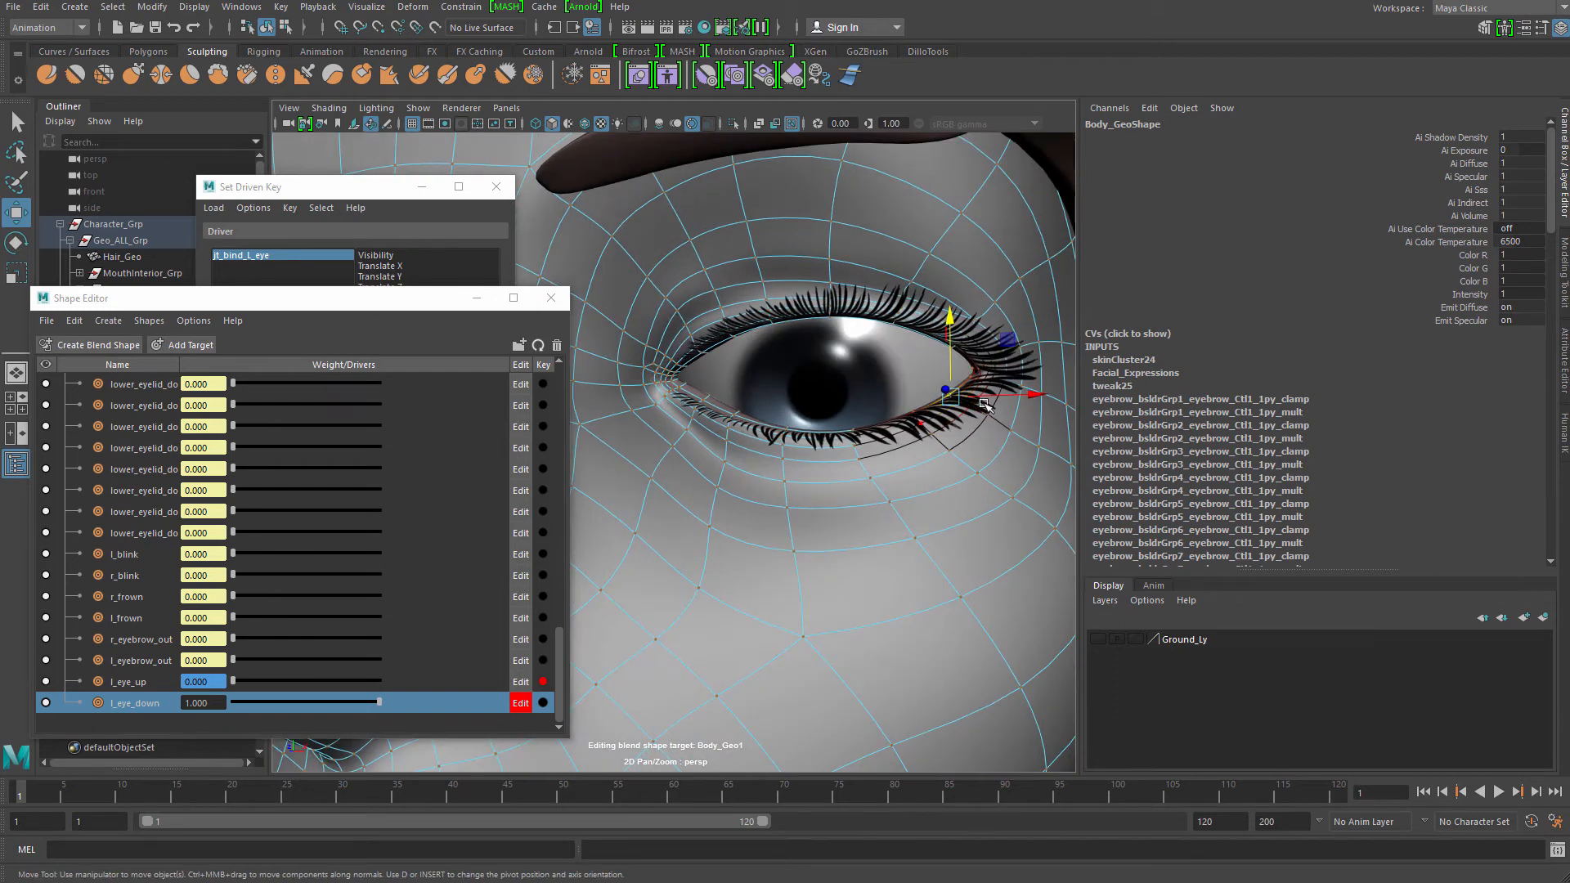
alt+drag(848, 463, 872, 488)
key(q)
drag(847, 427, 935, 408)
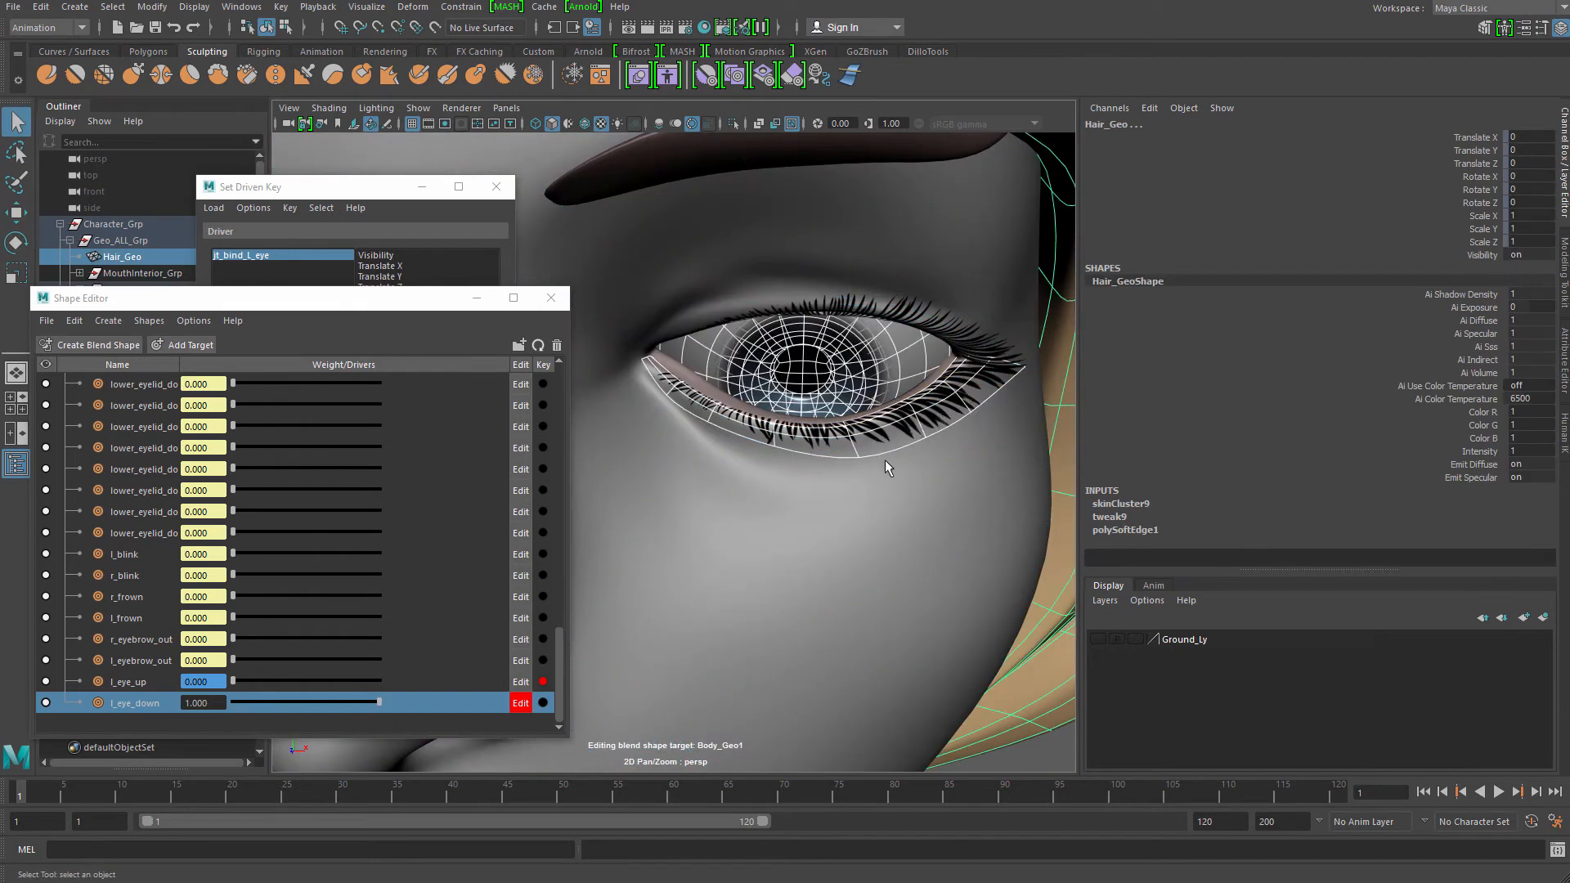
key(ctrl+z)
alt+drag(885, 461, 881, 493)
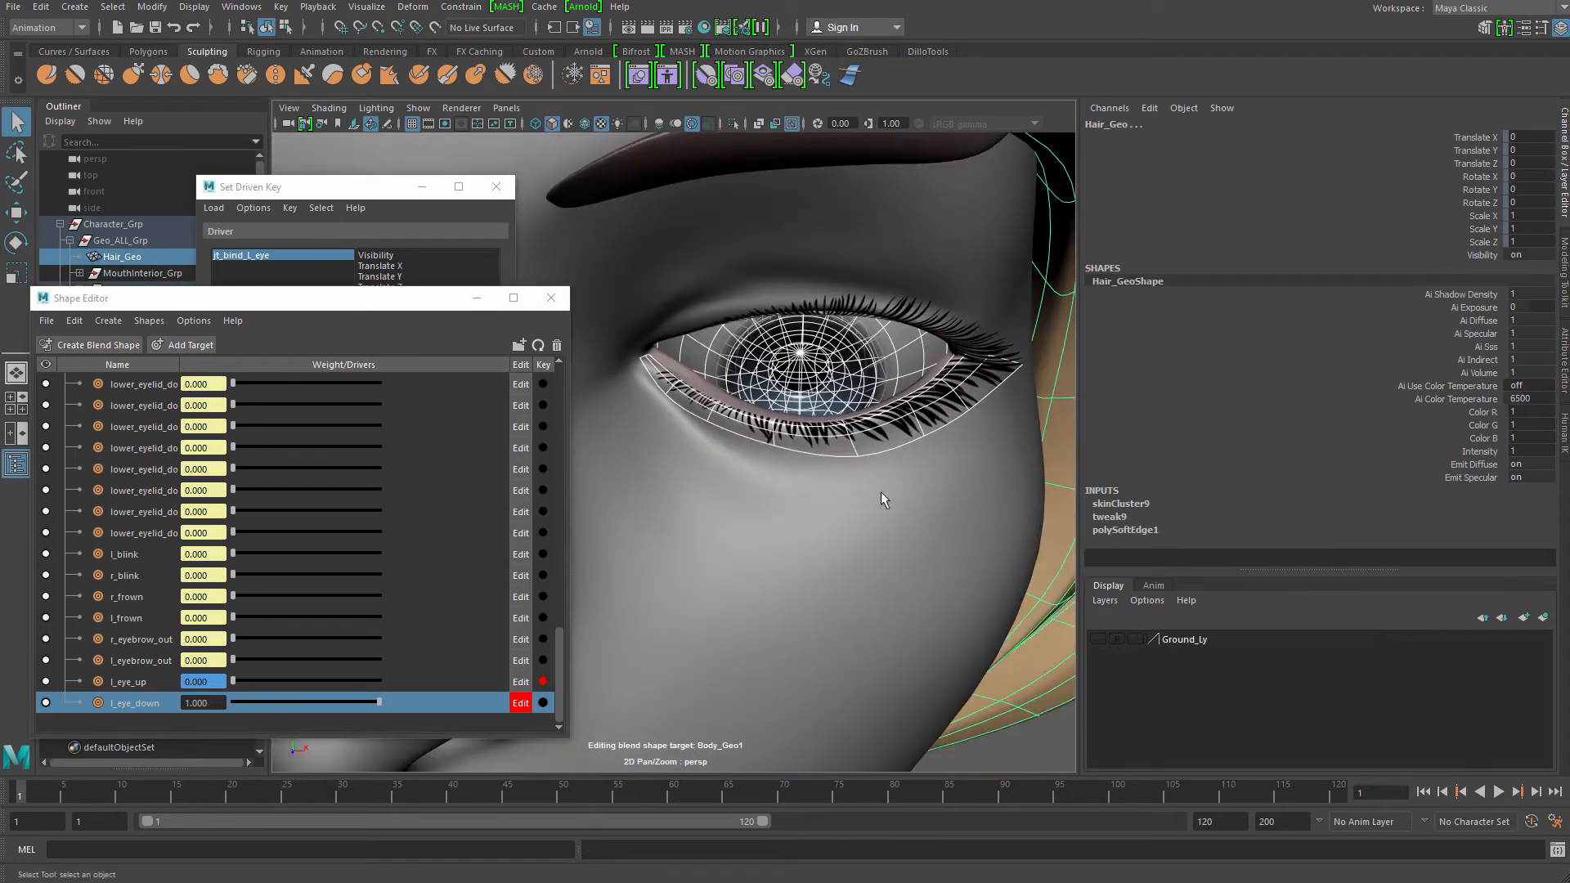
key(ctrl+z)
Try to lower the lid edge on the outer half of the left lower eyelid with soft selection
alt+right_drag(802, 483, 891, 441)
alt+middle_drag(891, 441, 804, 448)
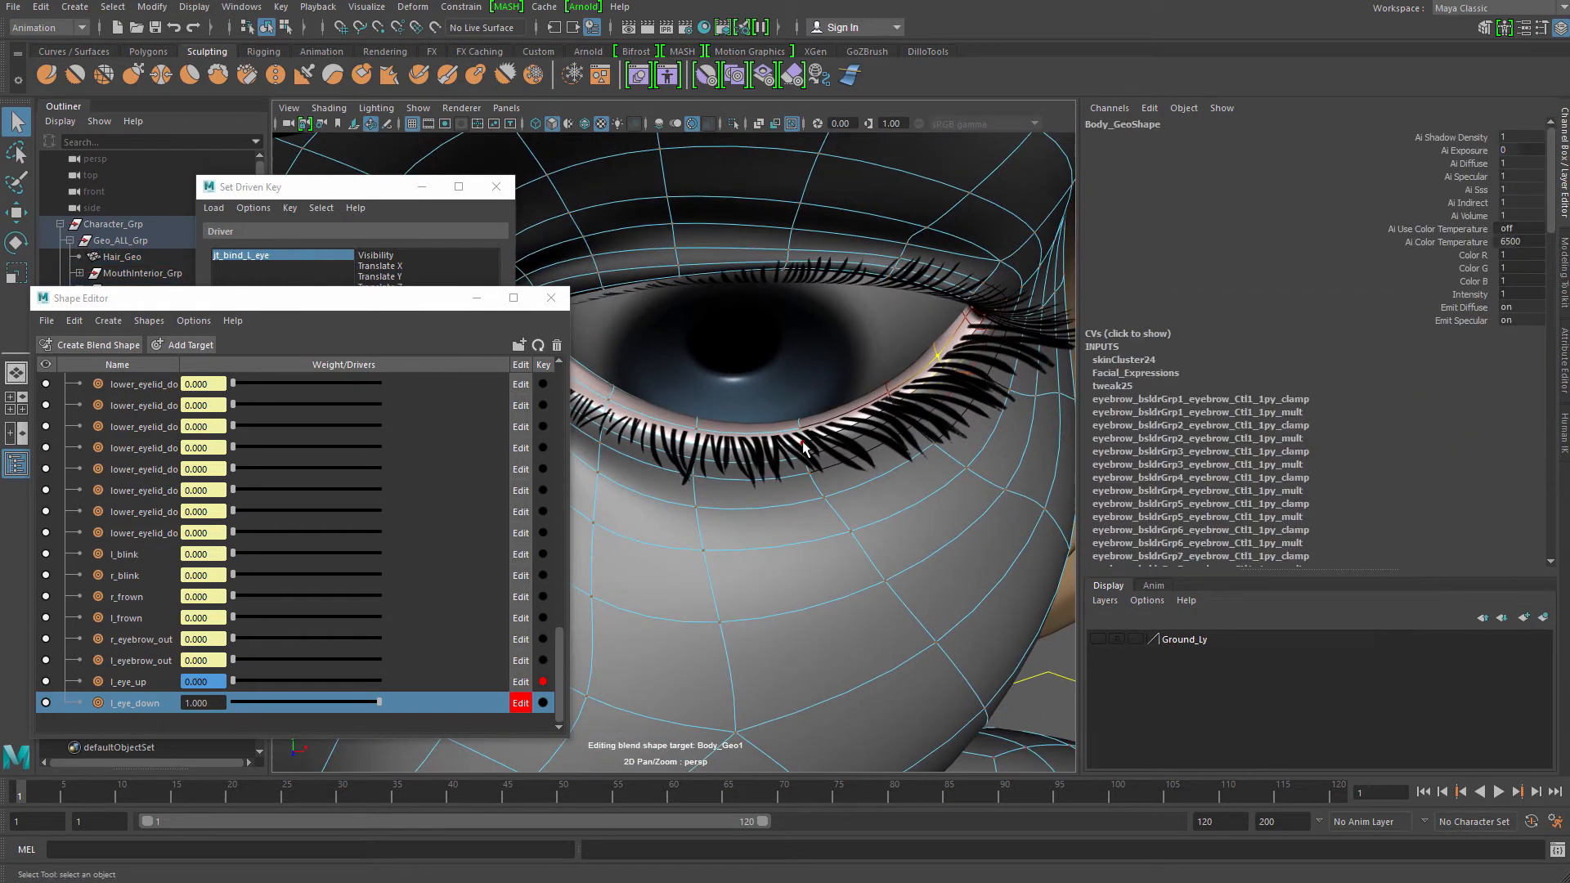
click(802, 446)
key(w)
alt+drag(896, 409, 958, 460)
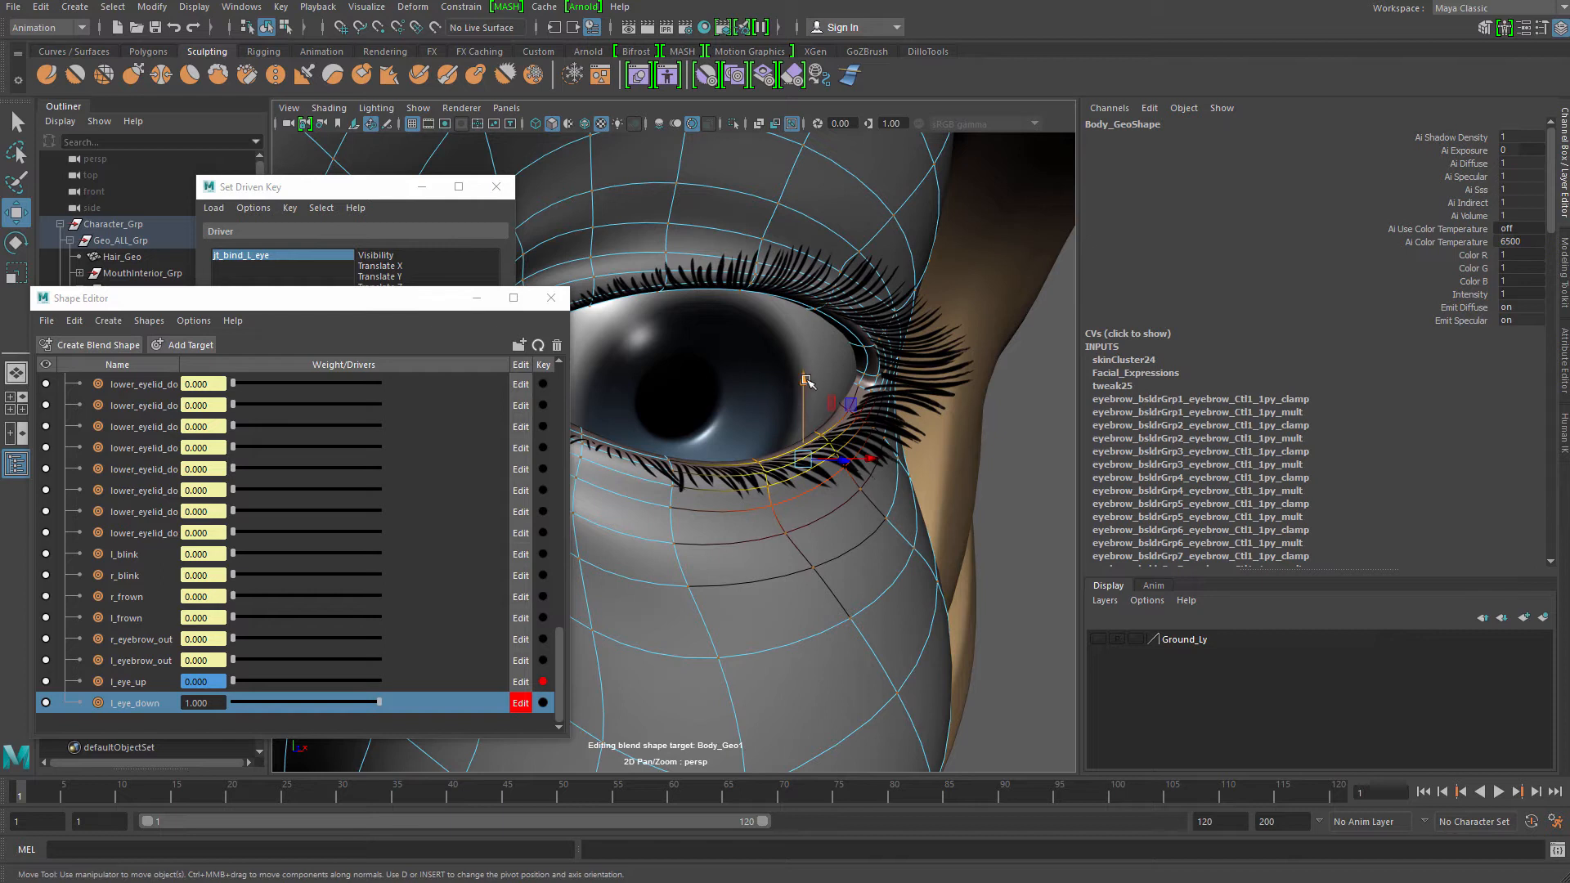
drag(806, 381, 850, 422)
Display the body mesh unsmoothed and undo the last moves of the lower-lid edge
key(1)
key(b)
key(ctrl+z)
key(b)
key(ctrl+z)
key(ctrl+z)
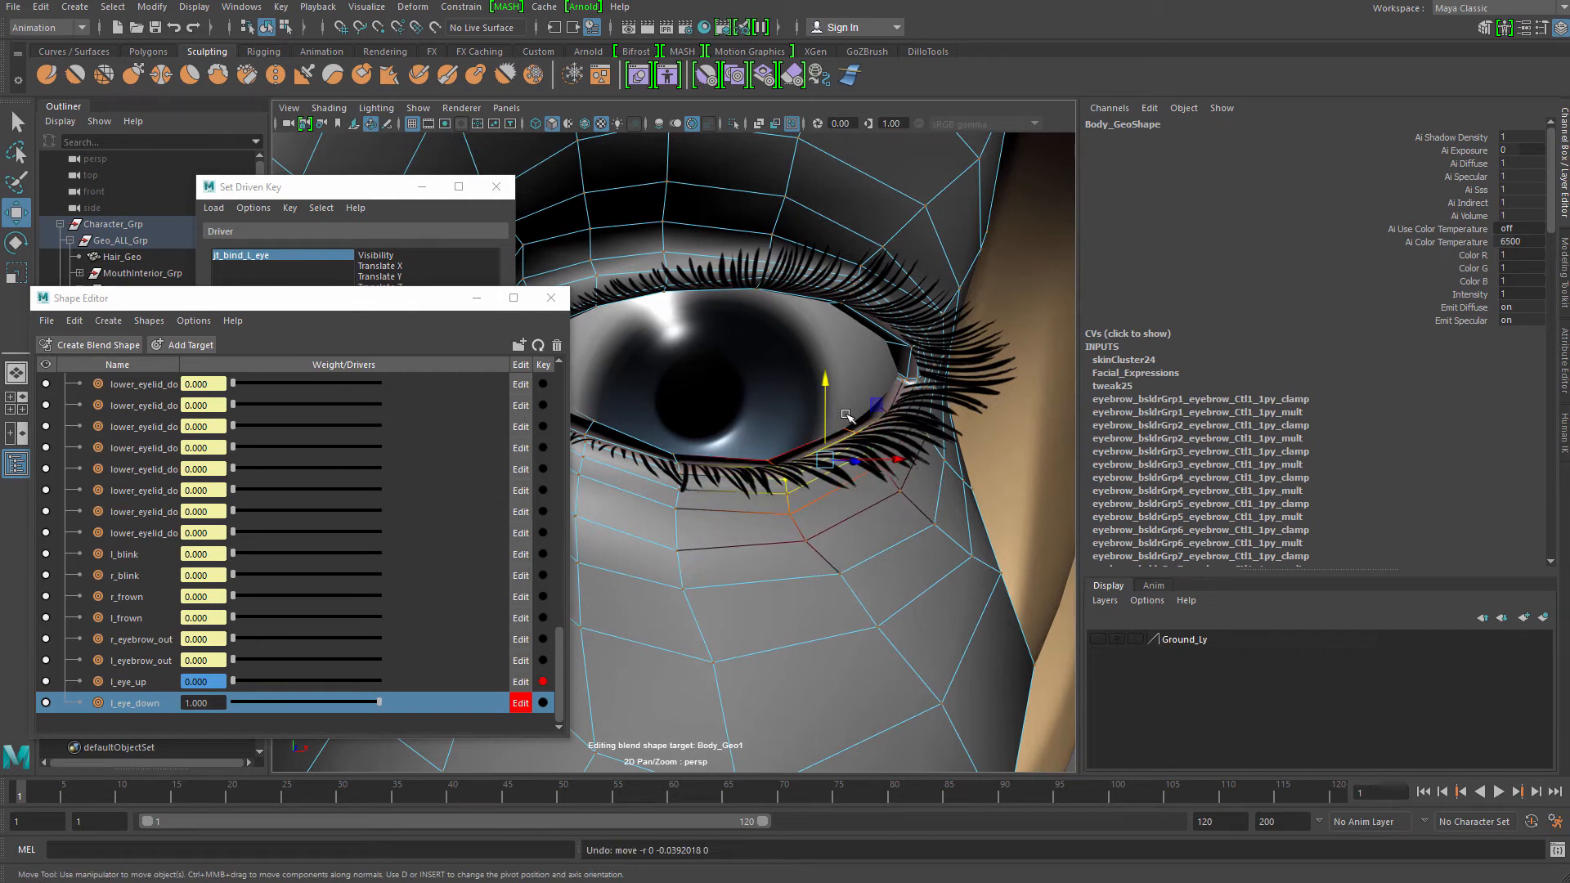
key(ctrl+z)
Isolate the body mesh and adjust the lid-edge vertices on the outer half of the left lower eyelid
key(q)
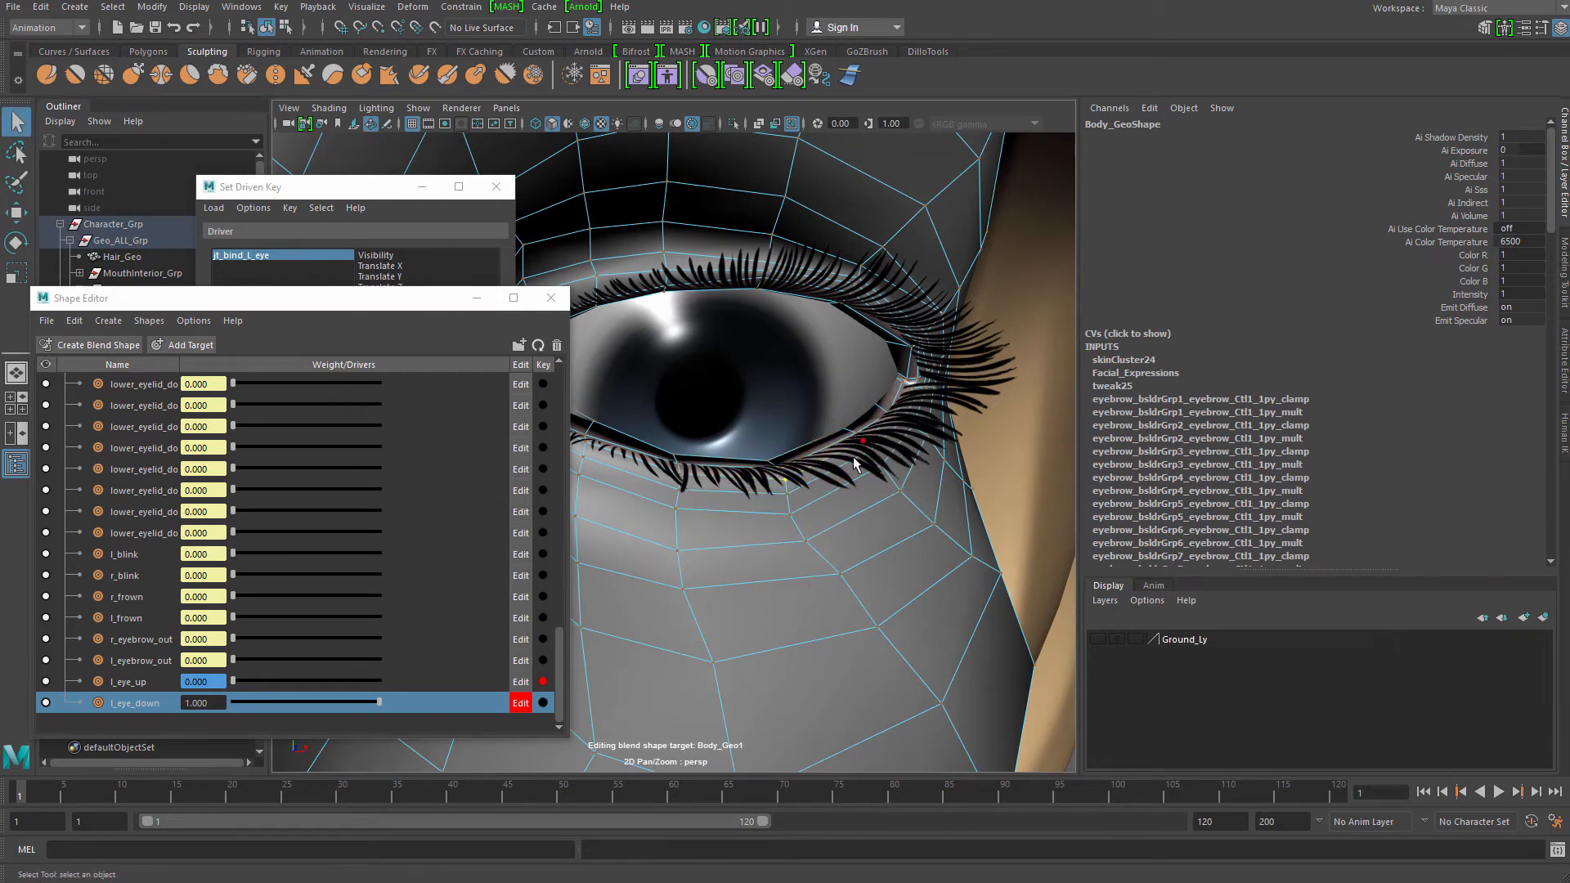
mouse_move(860, 481)
alt+mouse_down()
mouse_move(875, 408)
mouse_move(806, 478)
mouse_move(933, 496)
mouse_move(869, 494)
alt+mouse_up()
click(973, 472)
key(ctrl+1)
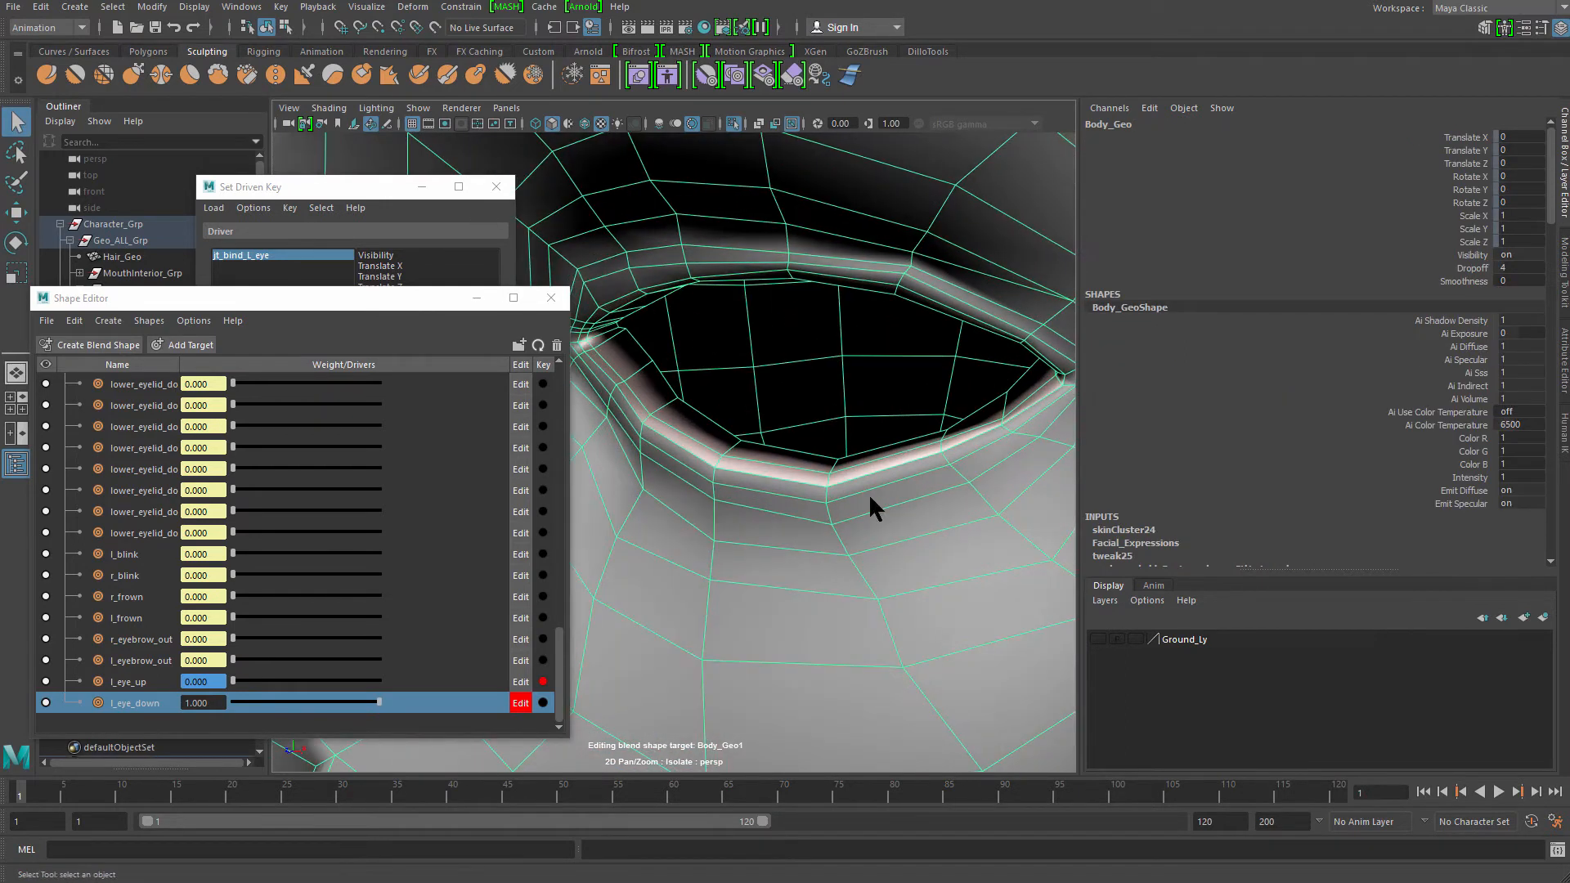
right_drag(869, 493, 830, 480)
key(w)
alt+drag(865, 528, 895, 416)
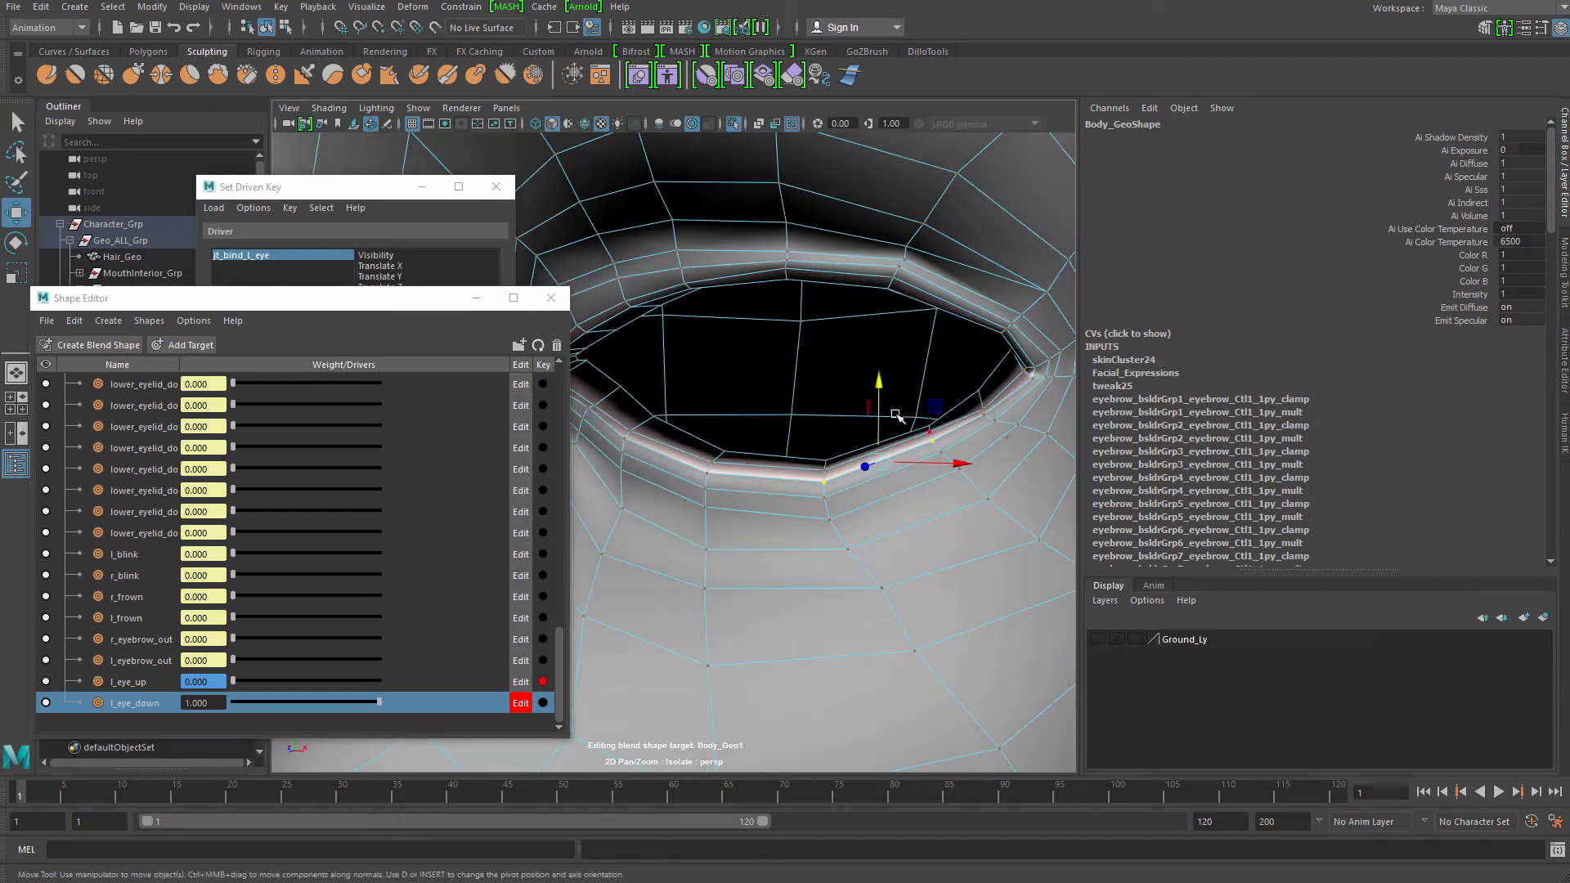
Select the edge loop along the left eyelid's rim and examine the lower lid from its outer side
alt+drag(887, 341, 797, 466)
mouse_move(797, 466)
right_down()
mouse_move(790, 484)
mouse_move(778, 472)
right_up()
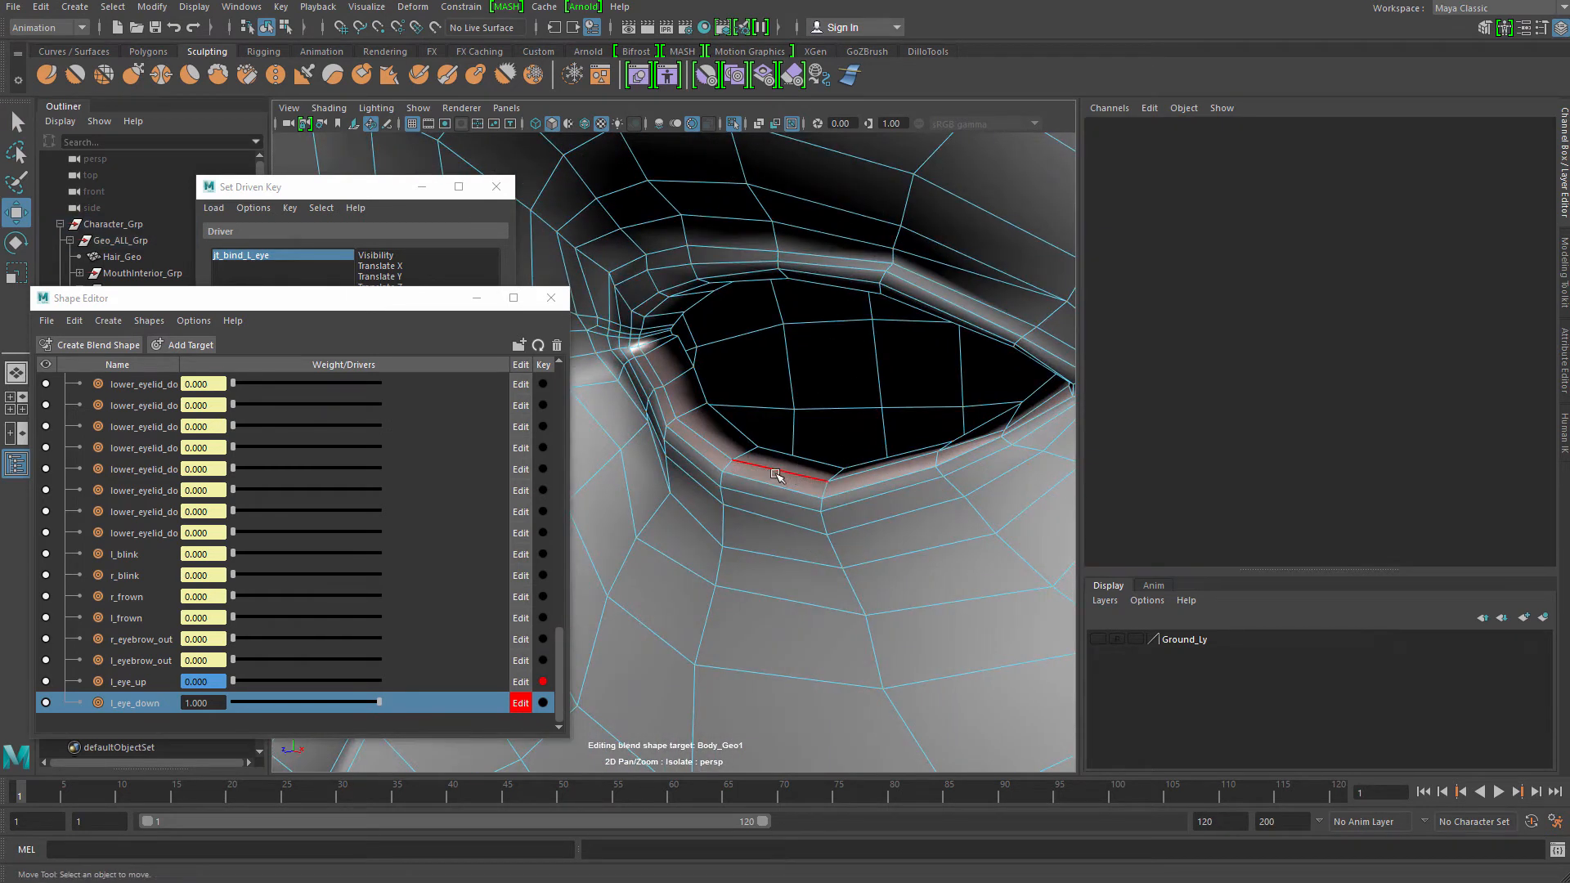
click(794, 474)
double_click(794, 474)
alt+drag(846, 505, 995, 361)
mouse_move(858, 421)
alt+mouse_down()
mouse_move(768, 466)
mouse_move(841, 435)
alt+mouse_up()
key(q)
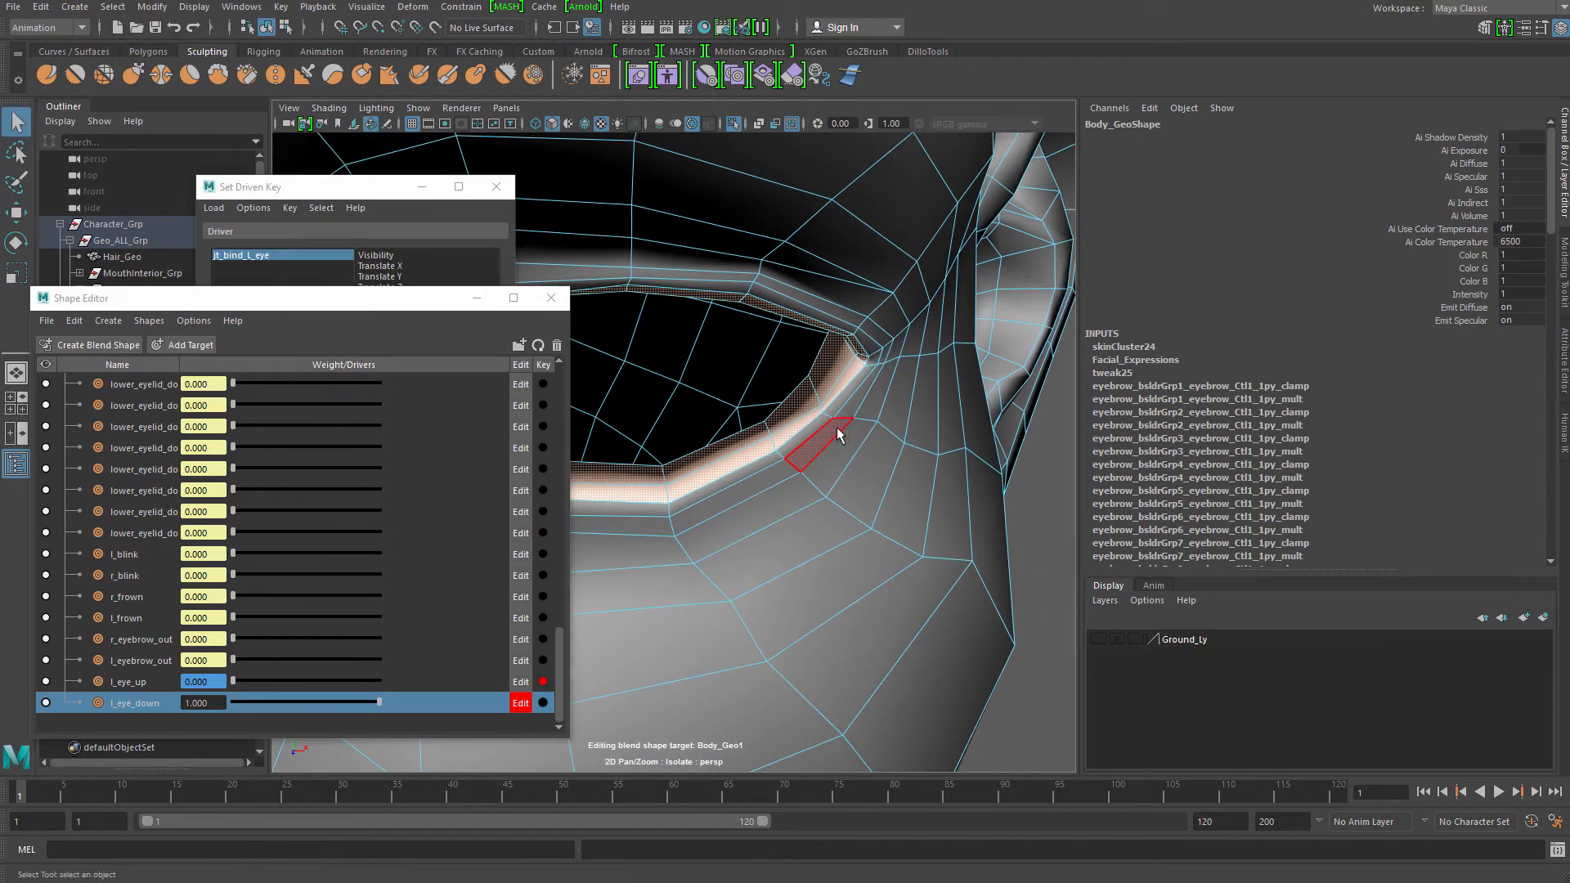
Reposition individual vertices along the outer half of the left lower eyelid's rim
right_drag(838, 434, 813, 421)
click(829, 409)
key(w)
alt+drag(785, 454, 900, 532)
click(759, 411)
key(q)
key(w)
key(q)
key(w)
key(q)
click(751, 463)
key(w)
Return the body mesh to object mode with smooth display and deselect it
alt+right_drag(900, 532, 782, 491)
alt+drag(782, 490, 803, 488)
key(q)
right_drag(925, 403, 969, 351)
click(990, 261)
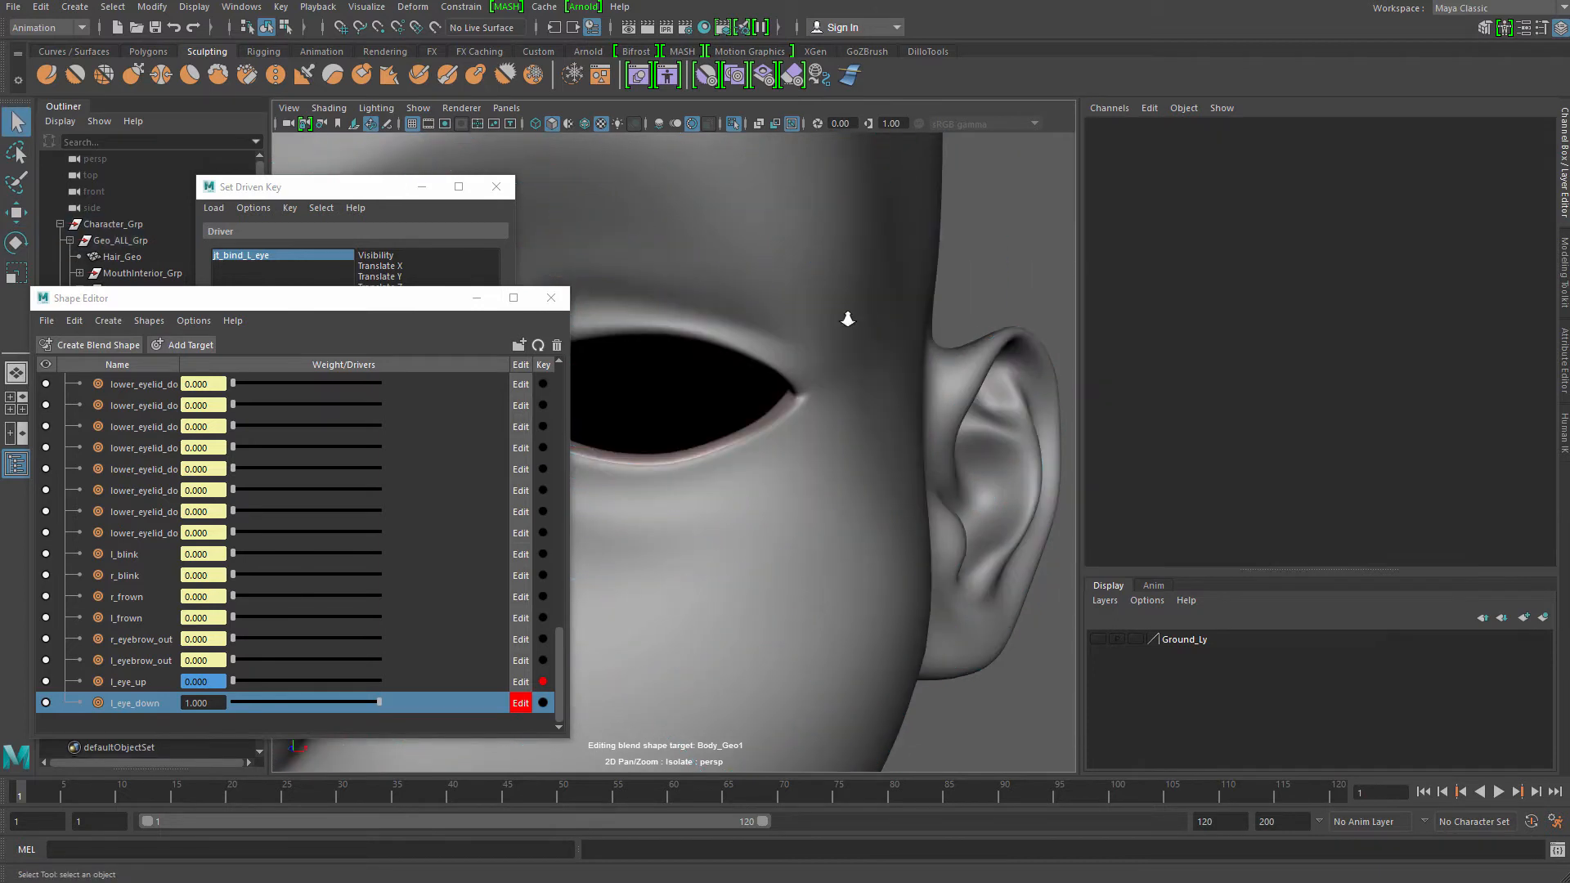
End the body mesh's isolation and inspect the reshaped lower eyelid against the eyeball and lashes
alt+right_drag(848, 319, 797, 344)
alt+drag(798, 343, 965, 438)
click(879, 446)
key(ctrl+1)
alt+right_drag(965, 437, 854, 384)
click(1013, 363)
alt+drag(951, 470, 919, 470)
alt+right_drag(919, 470, 914, 618)
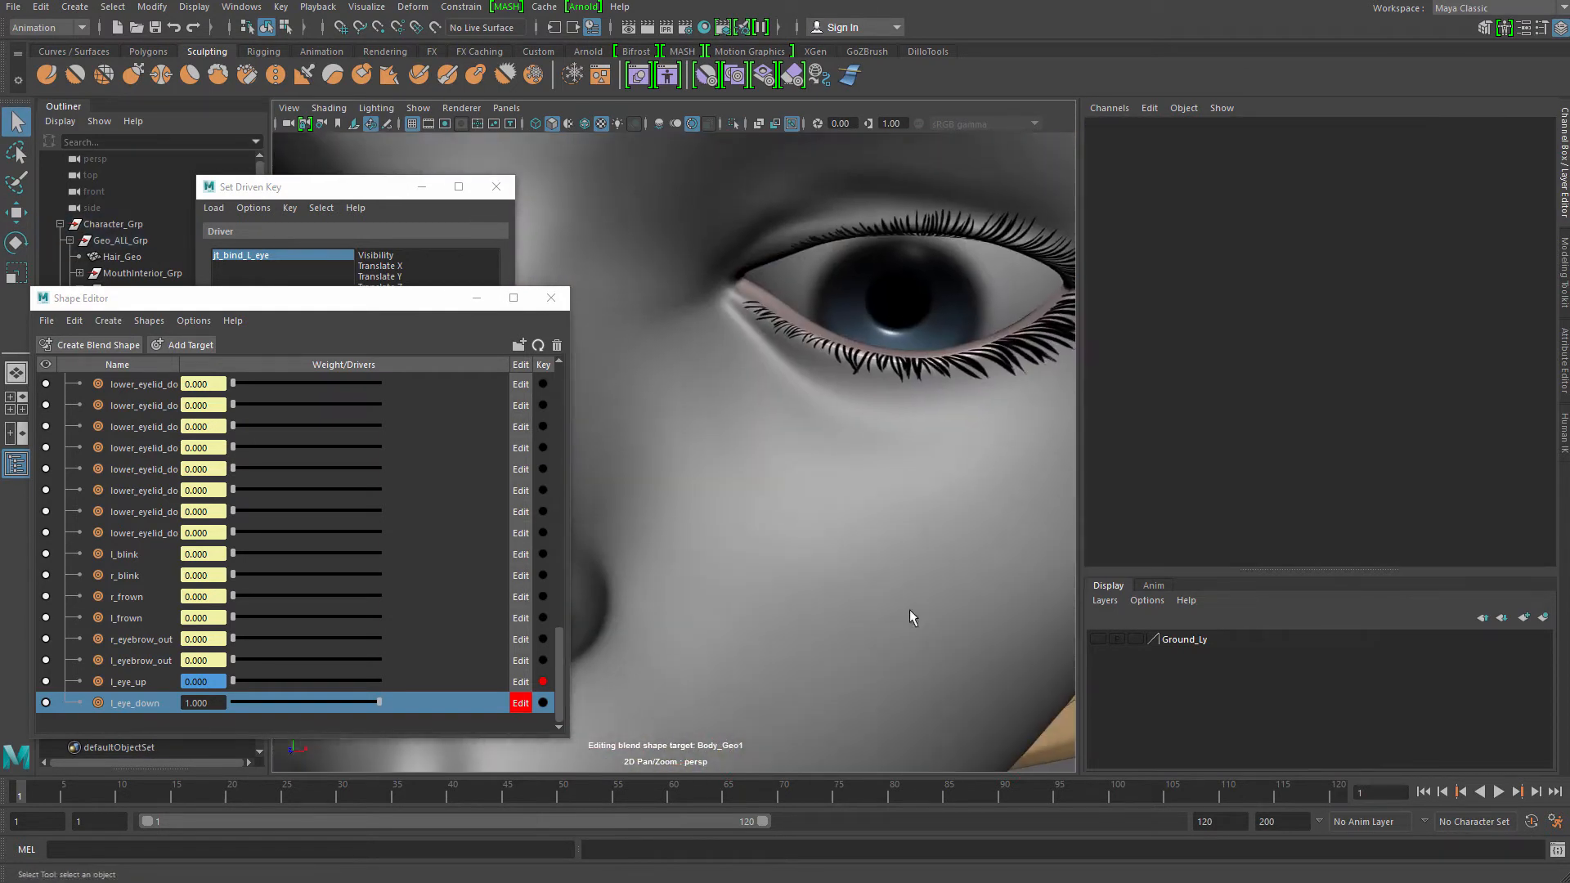
alt+drag(841, 486, 726, 451)
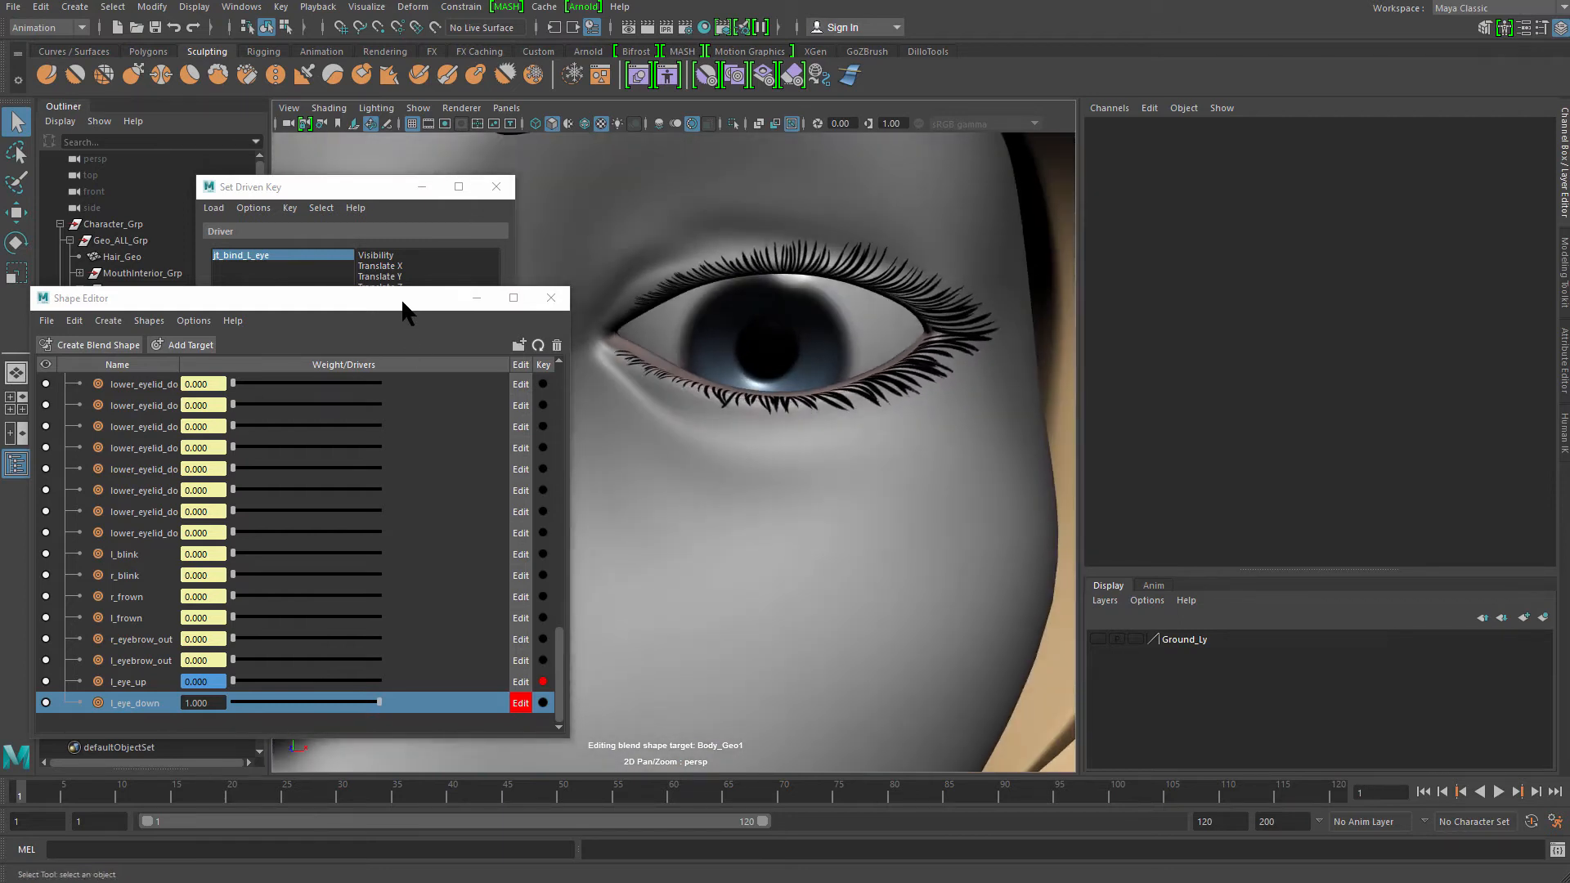
Move the Shape Editor clear of Set Driven Key, load the Facial_Expressions blend shape as driven, and choose l_eye_down
drag(403, 309, 559, 195)
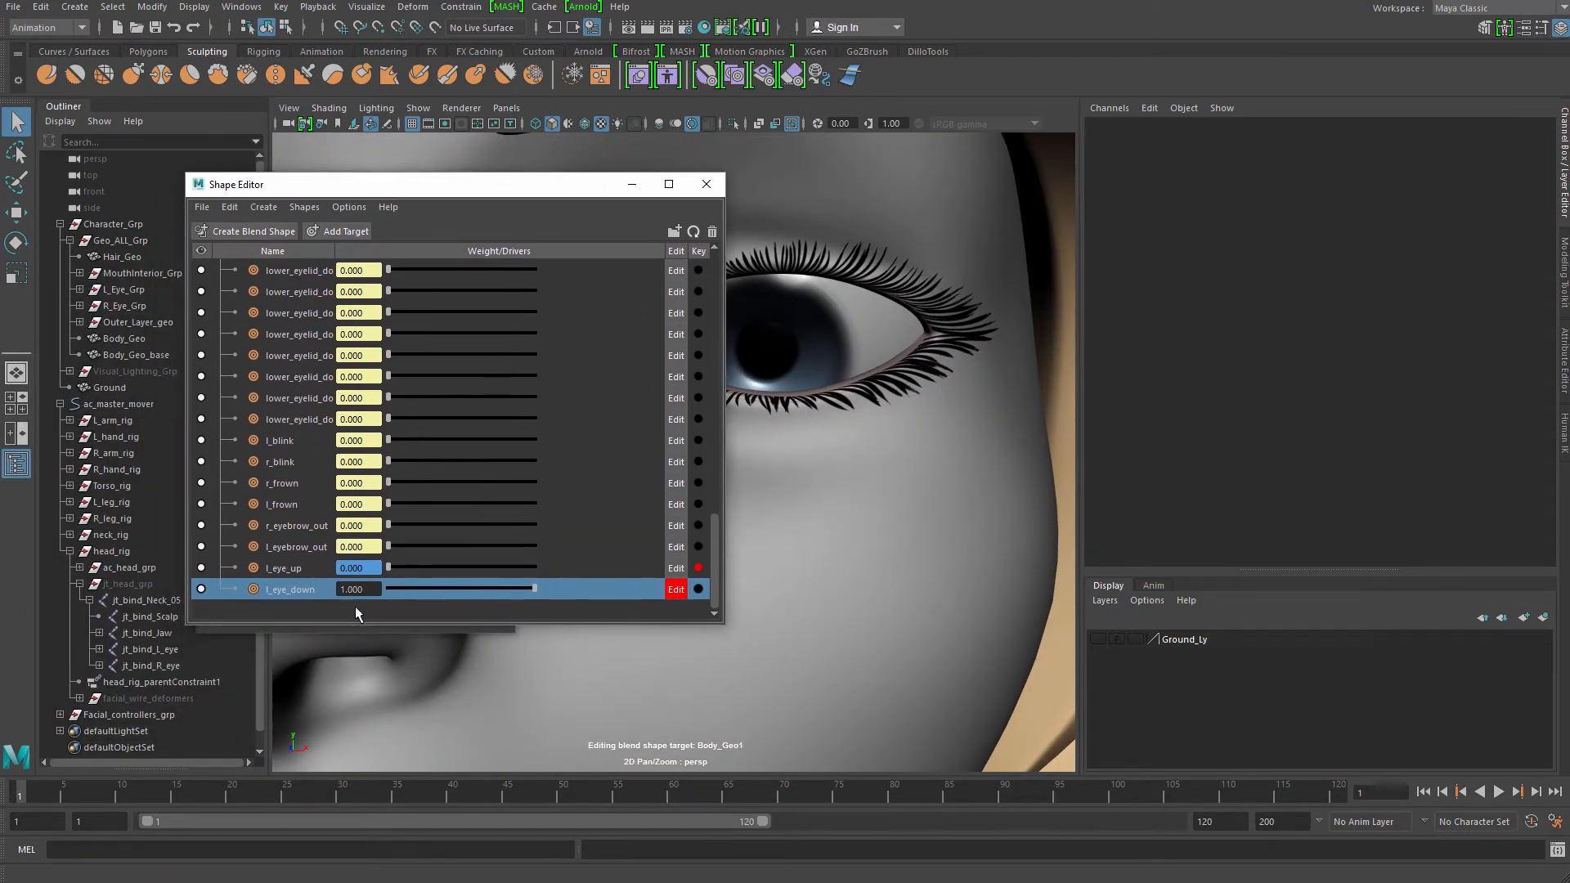
drag(554, 186, 879, 204)
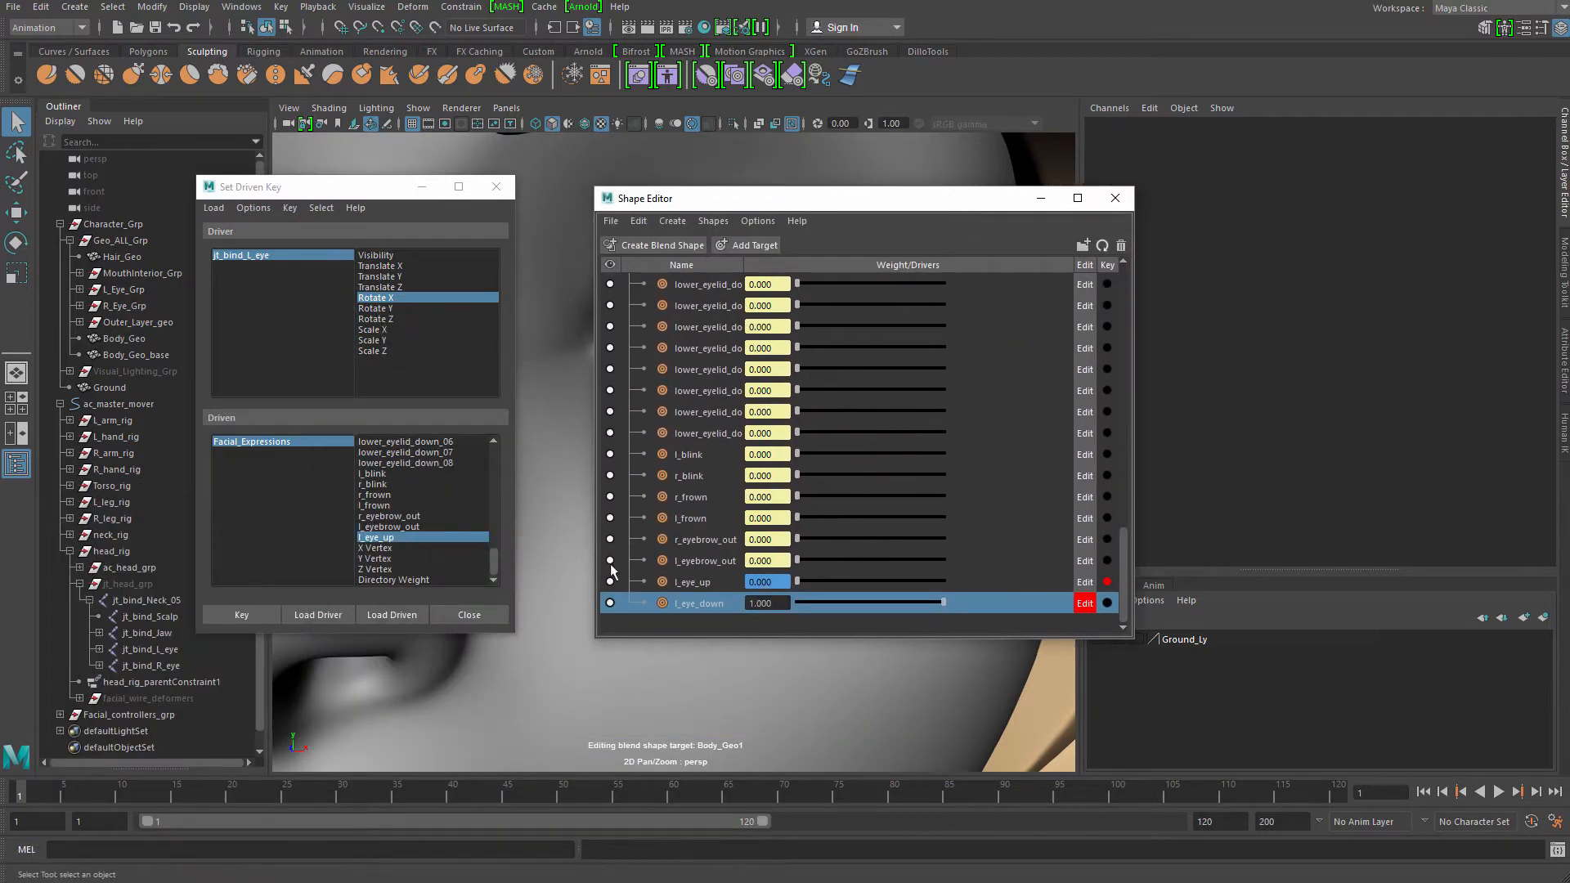
drag(1125, 563, 1125, 311)
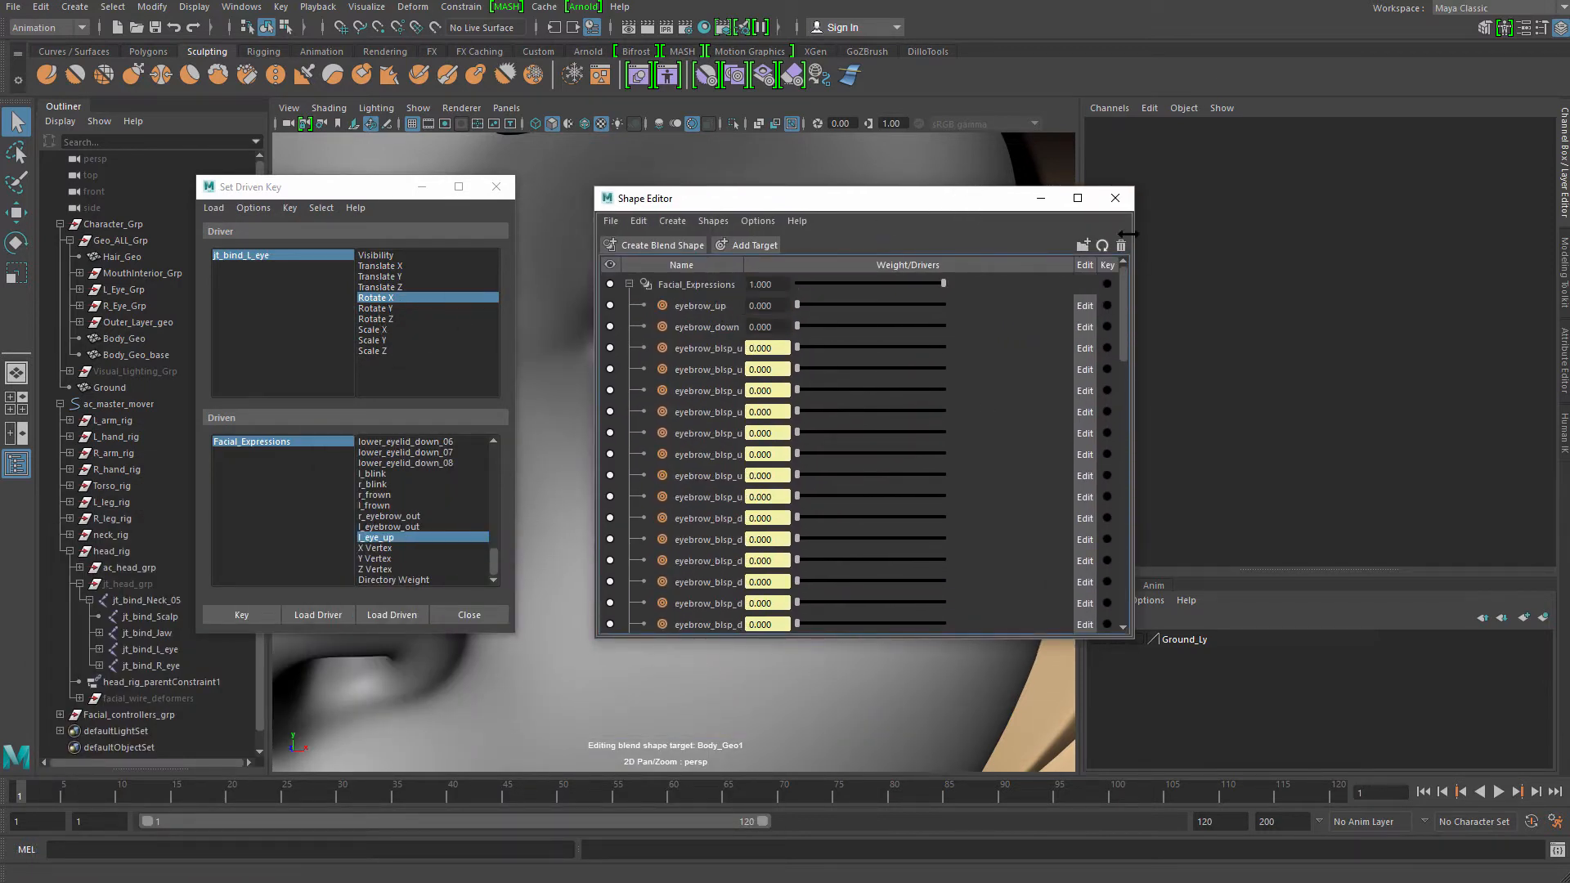
click(708, 288)
right_click(708, 288)
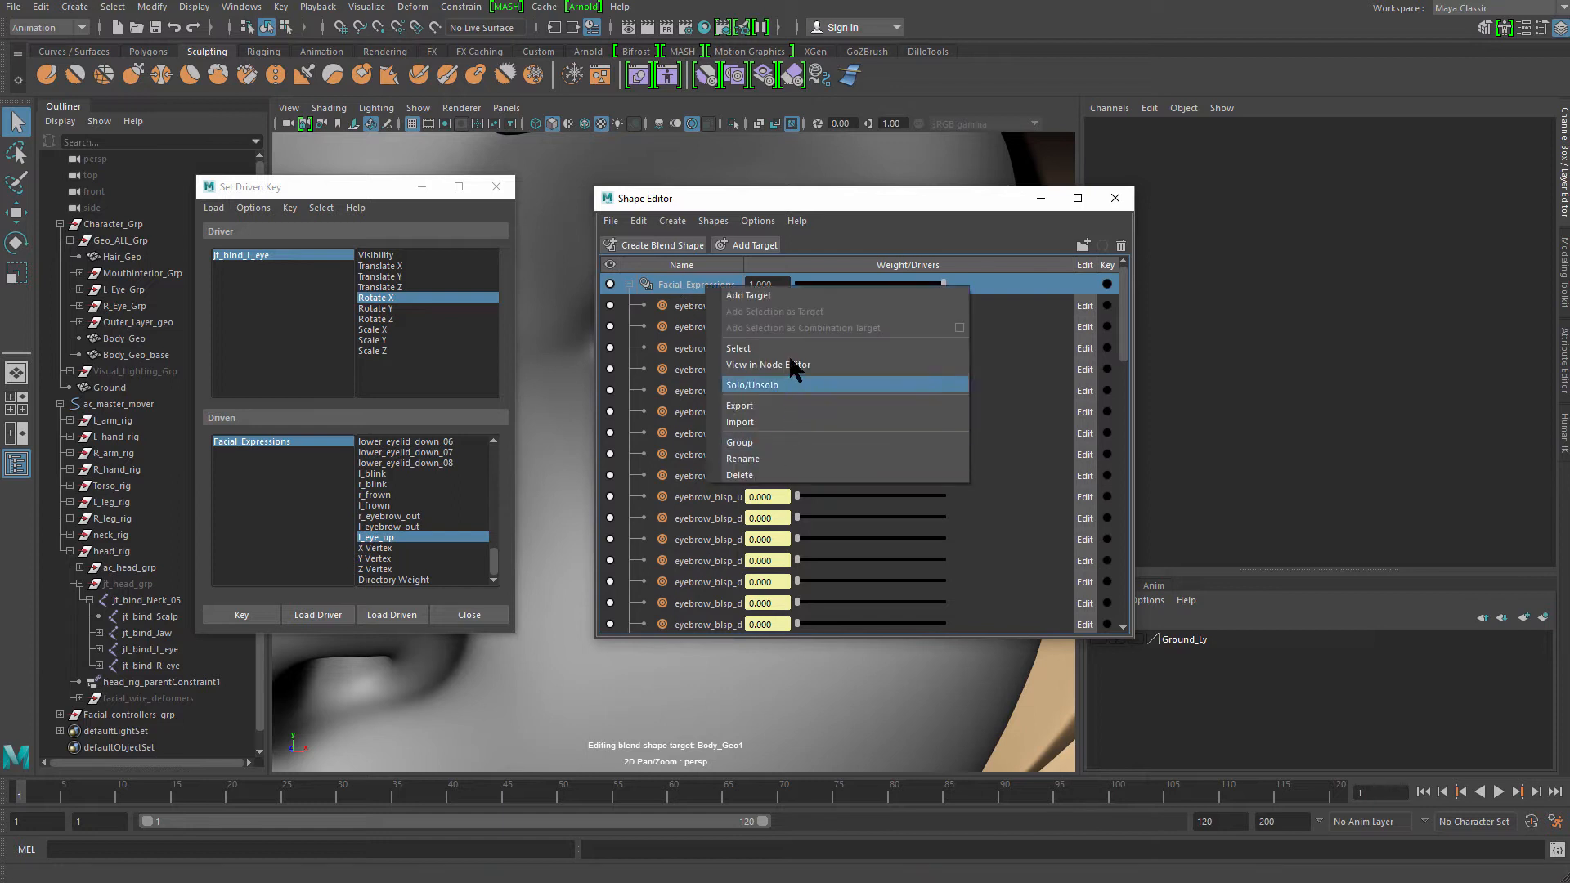
click(746, 350)
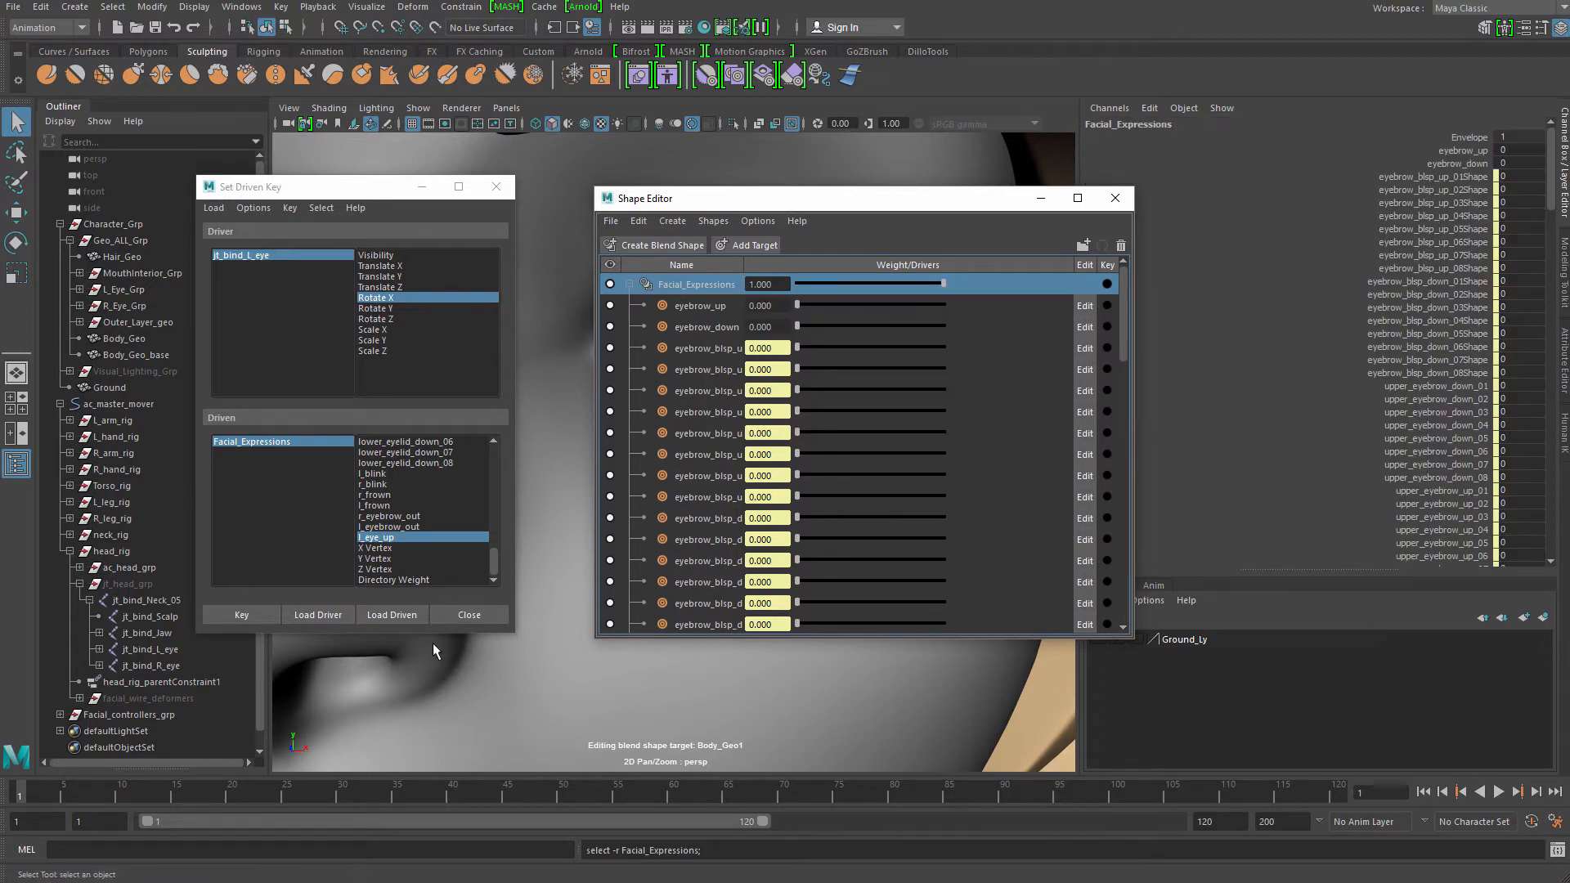
click(398, 613)
click(393, 549)
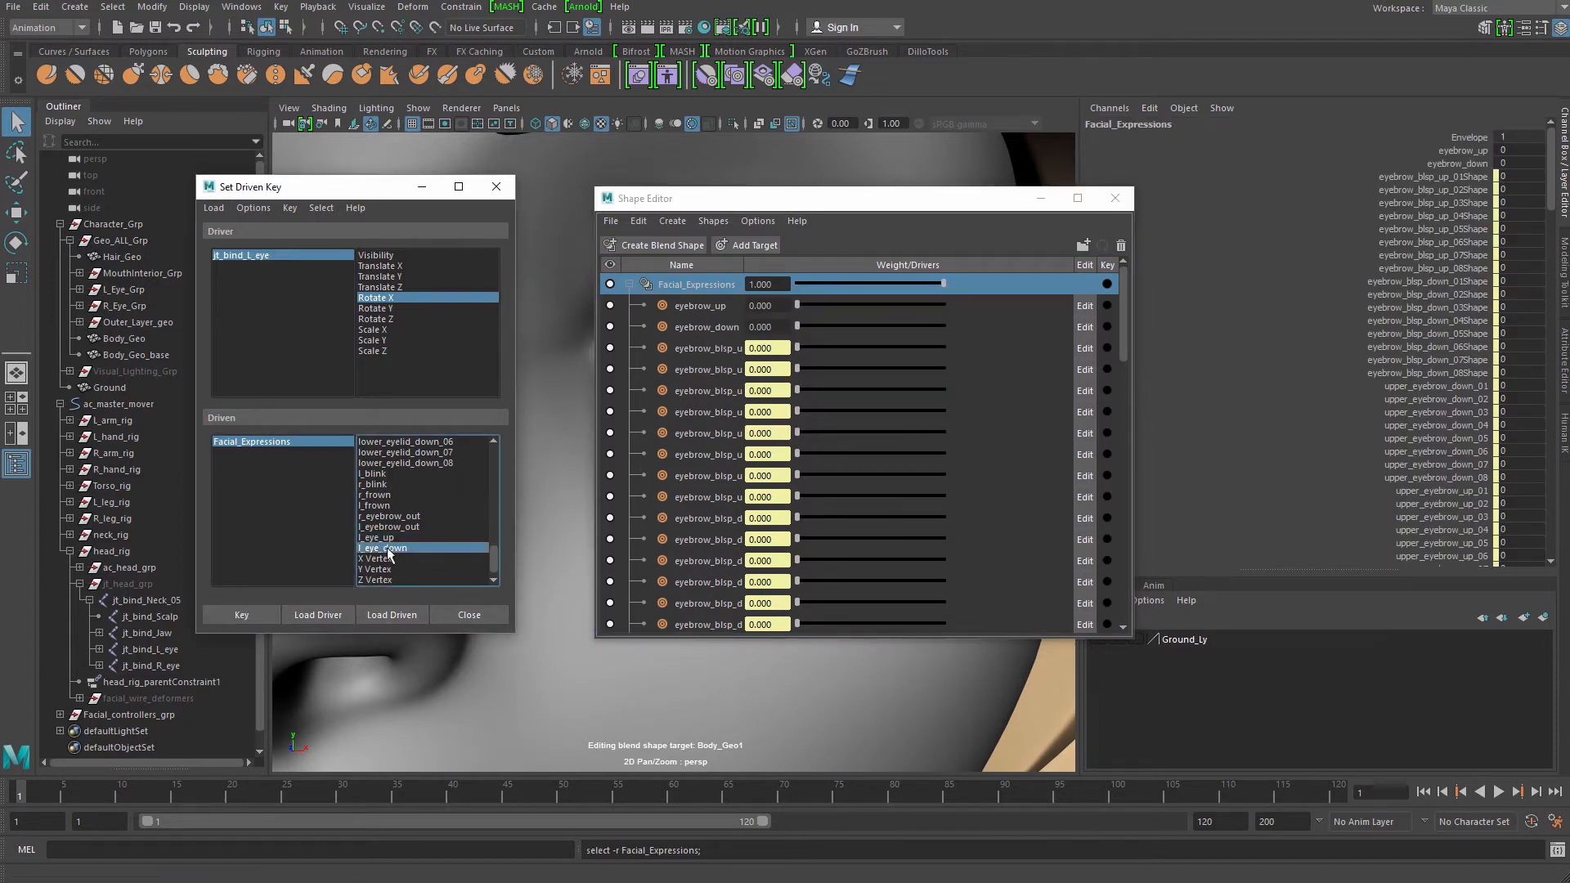
Reload Facial_Expressions as driven and set a driven key for l_eye_down on Rotate X of jt_bind_L_eye
right_click(719, 284)
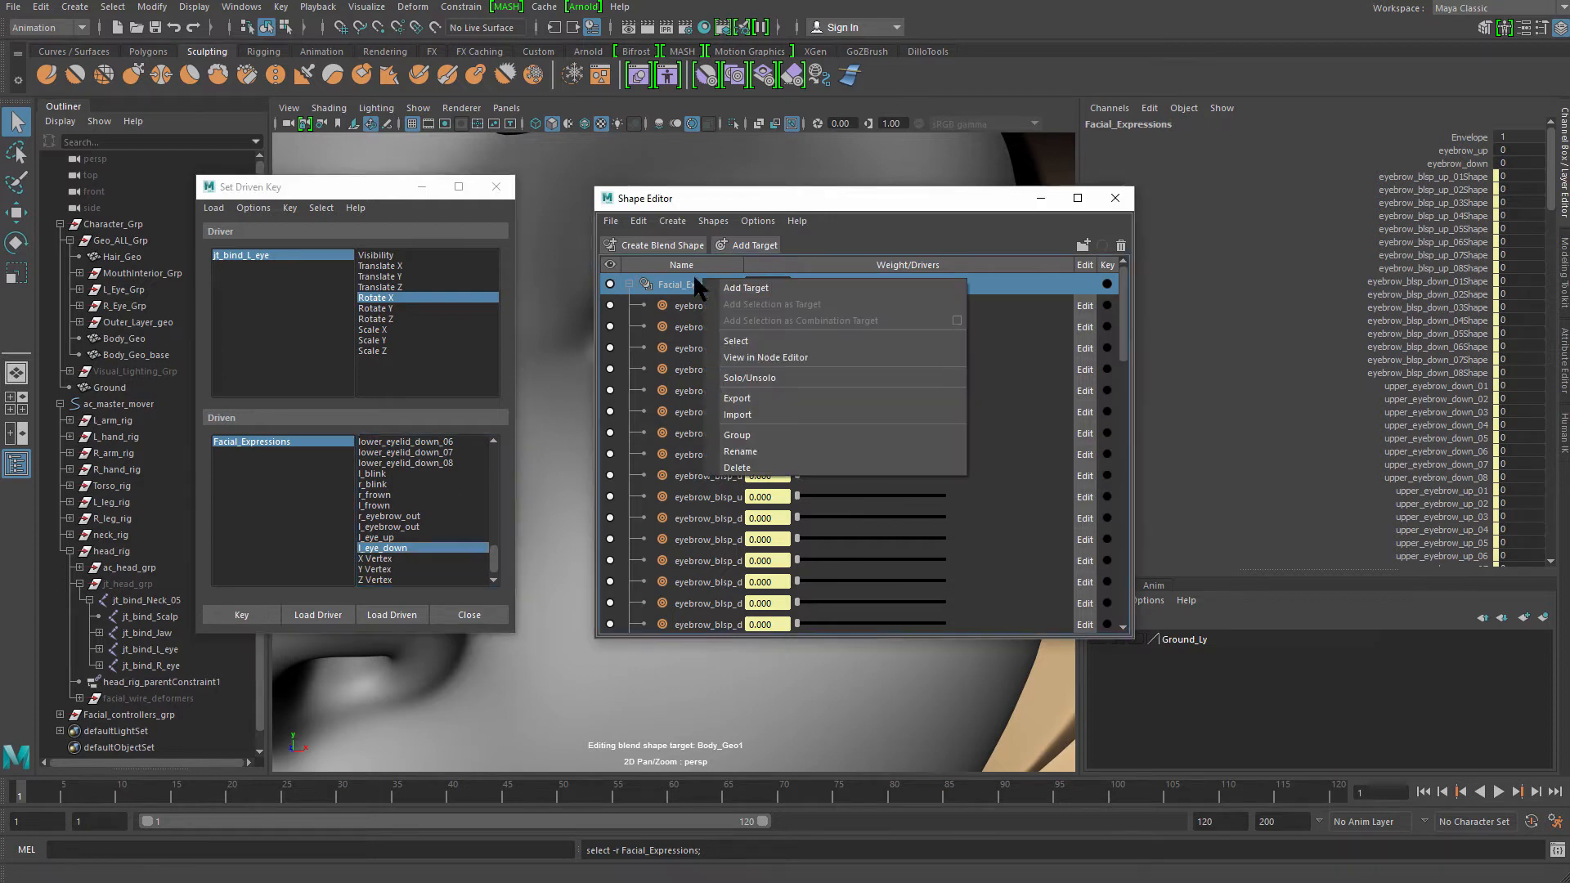
click(764, 340)
click(391, 615)
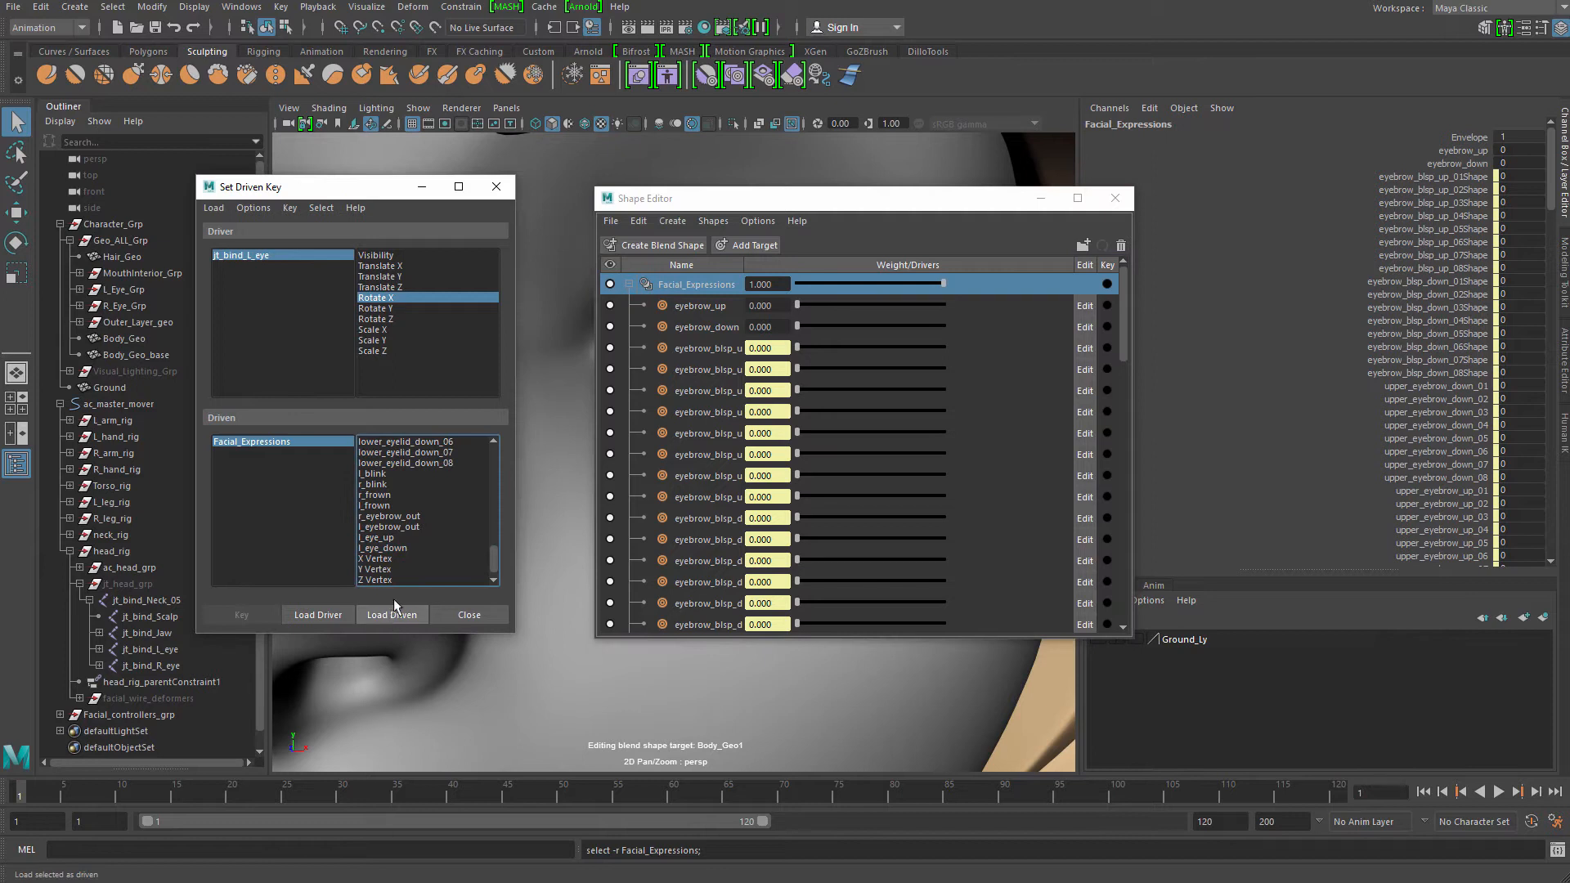
click(395, 548)
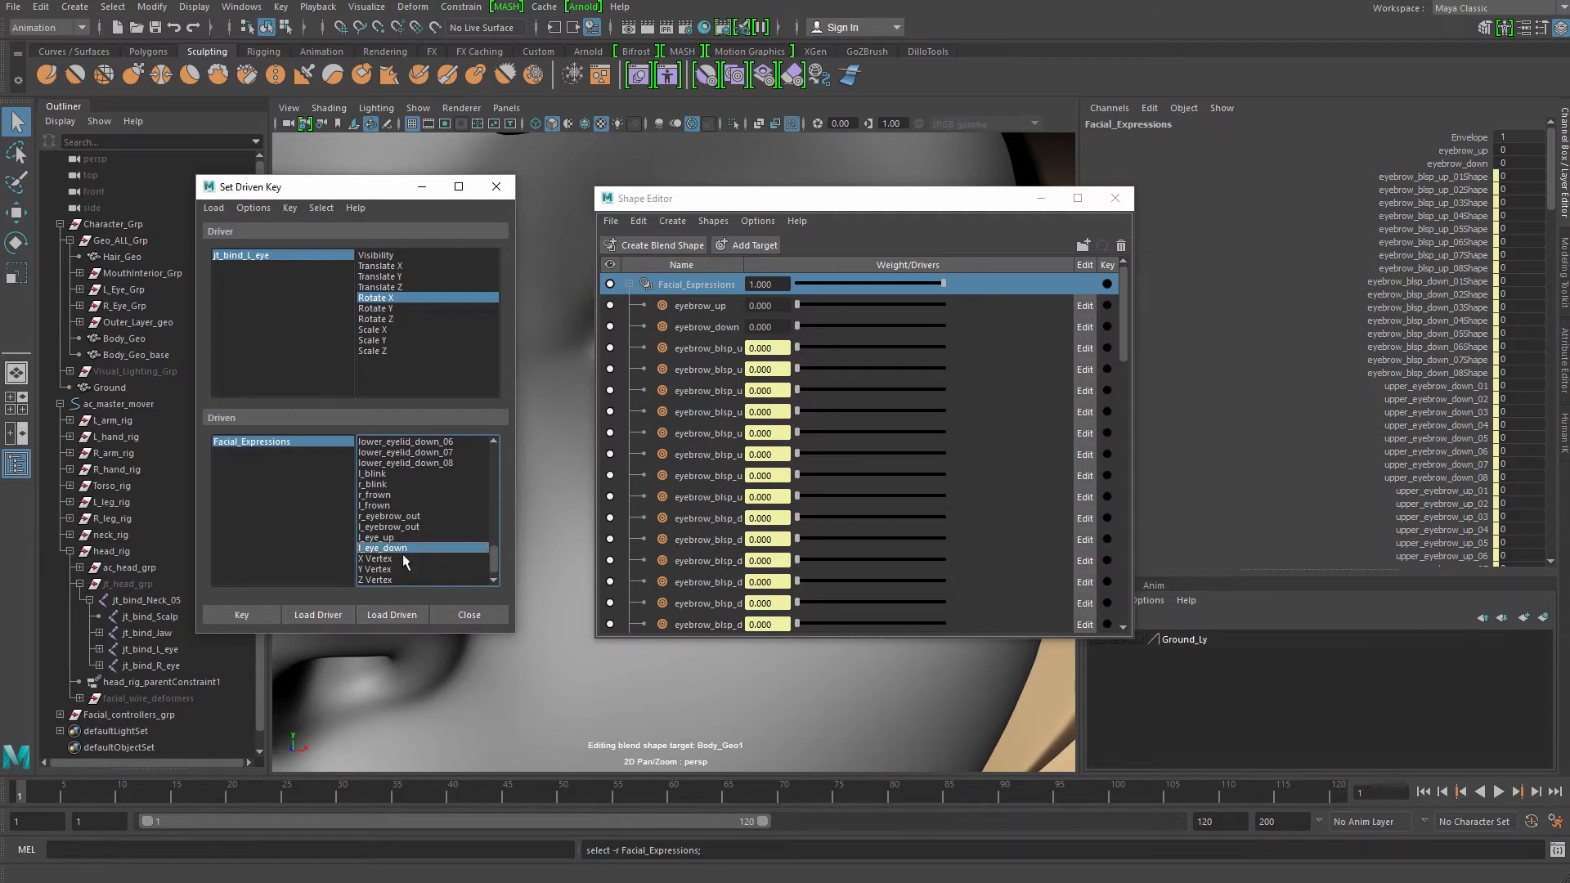
drag(922, 205, 1238, 139)
alt+middle_drag(665, 422, 711, 435)
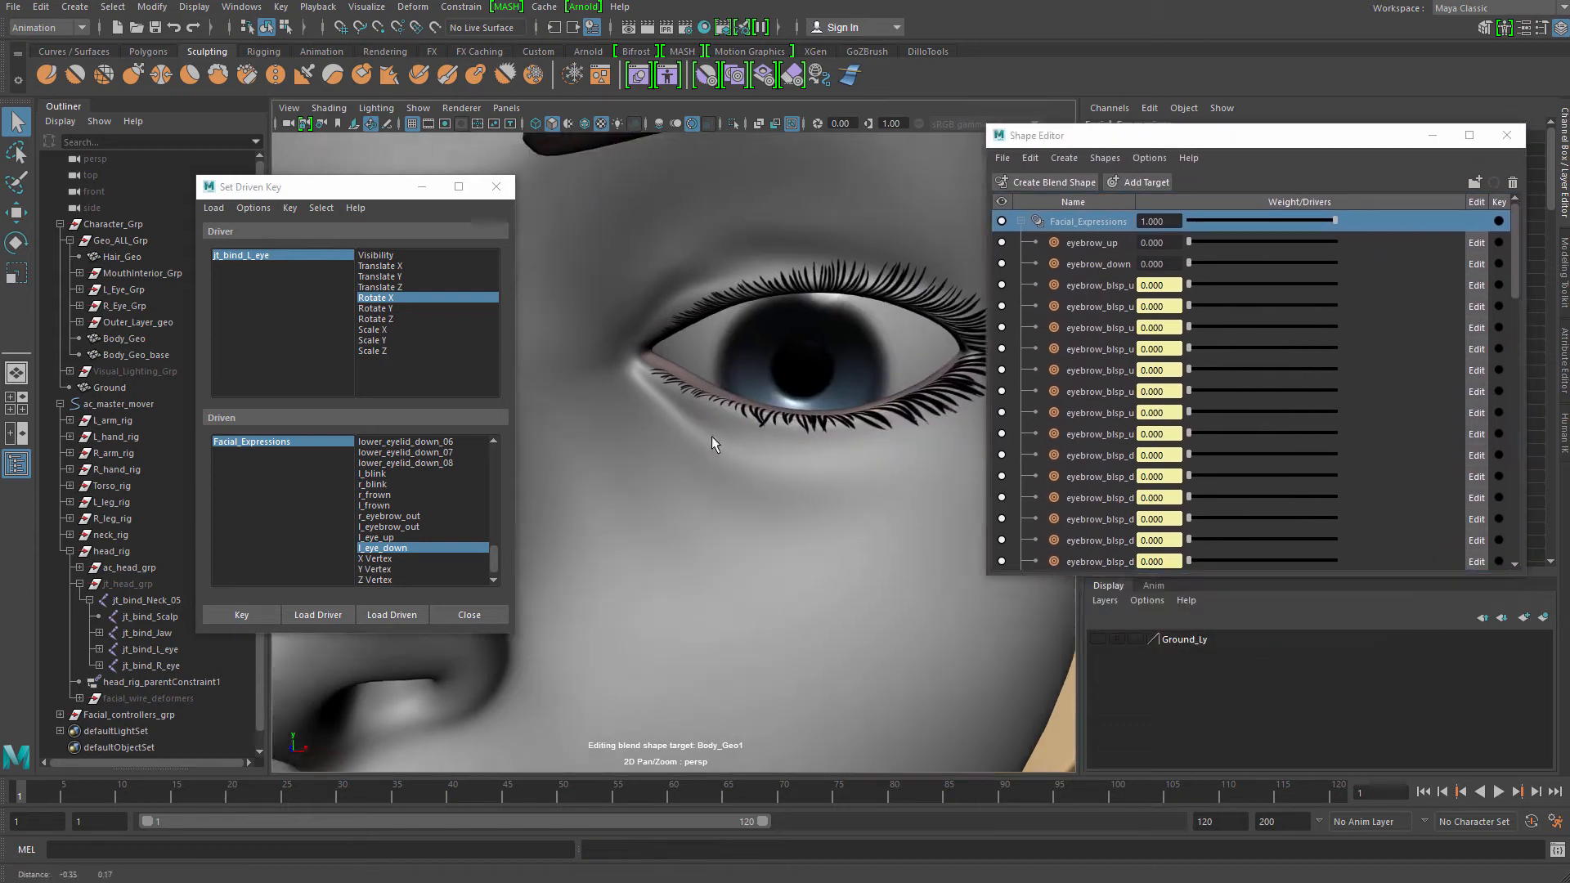
scroll(711, 435, down, 3)
click(241, 615)
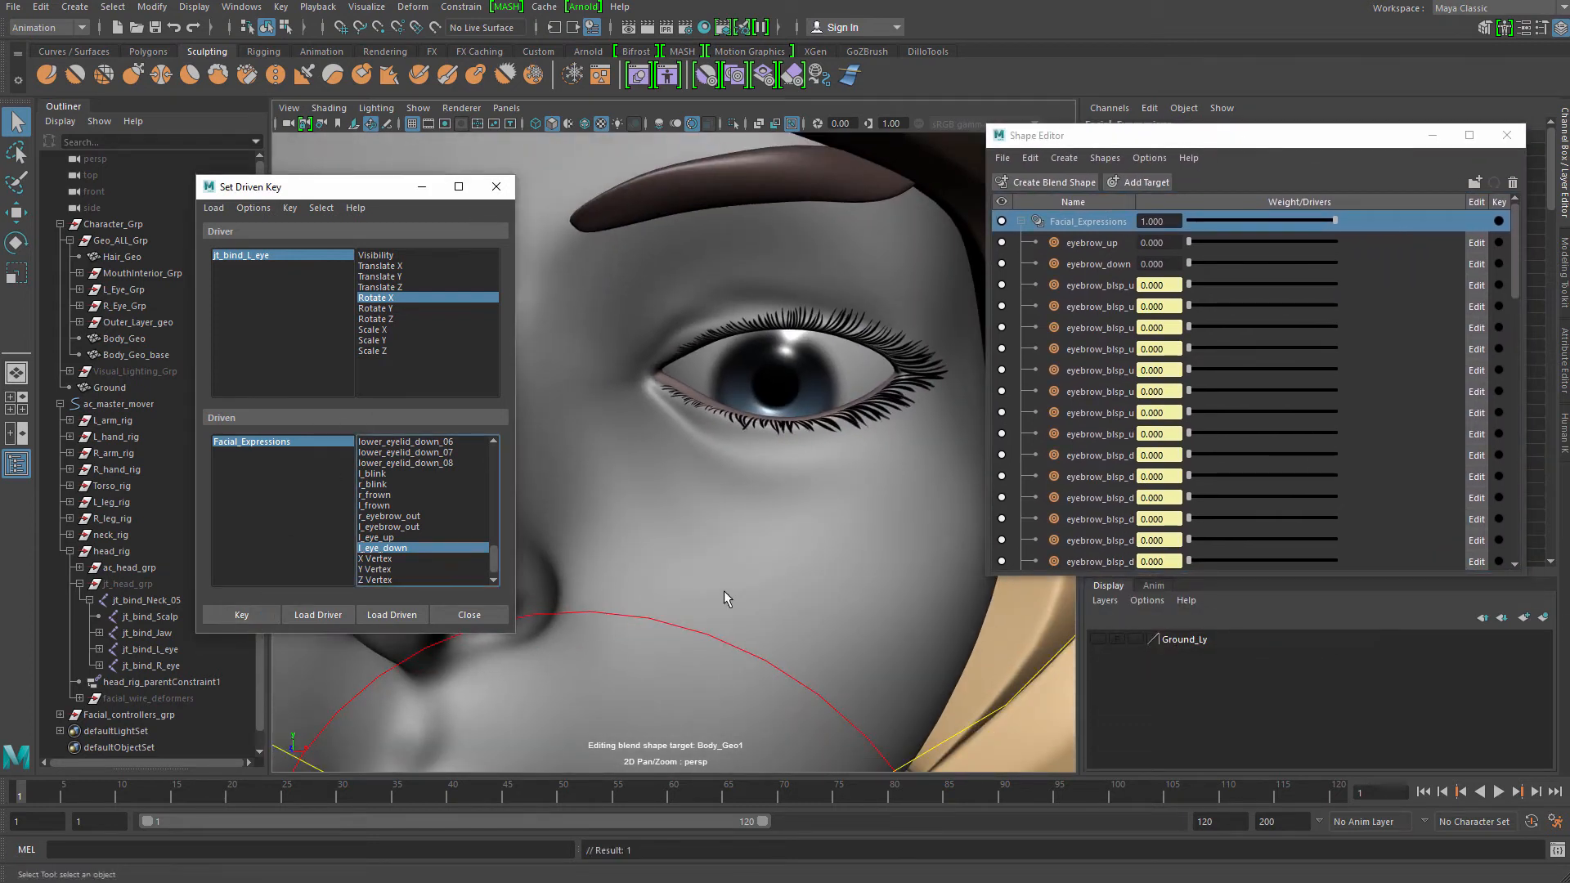
Select the left eye control ac_l_eye and reset its Translate Y to 0
click(693, 642)
drag(1230, 135, 1026, 366)
click(1530, 151)
text(0)
key(Return)
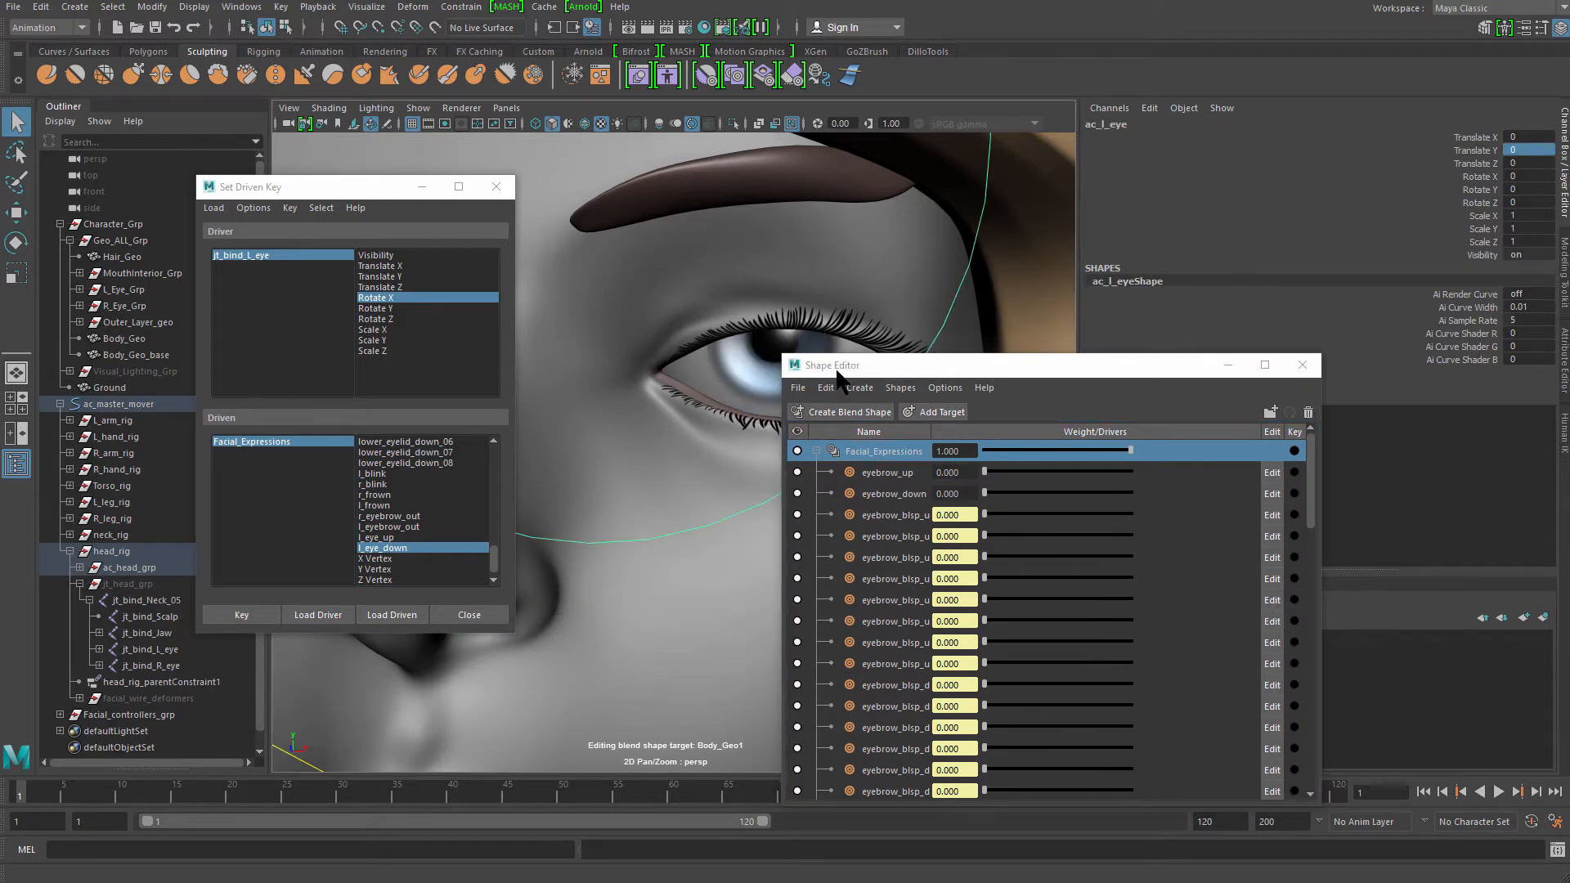
Set l_eye_down to 0 on Facial_Expressions and set its driven key against Rotate X of jt_bind_L_eye
click(286, 445)
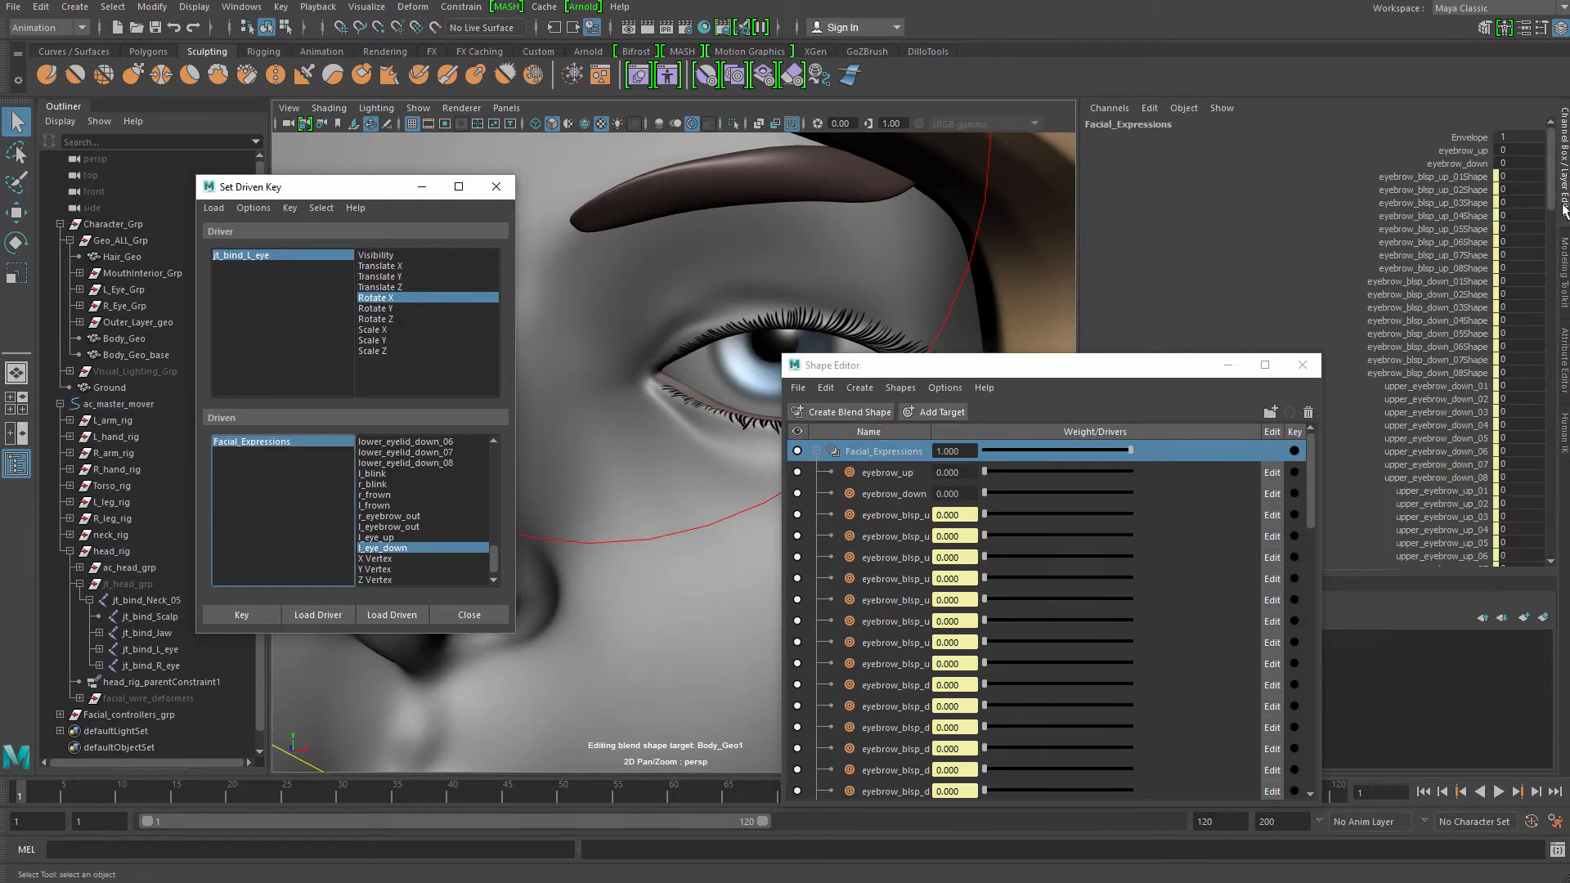
drag(1548, 182, 1559, 302)
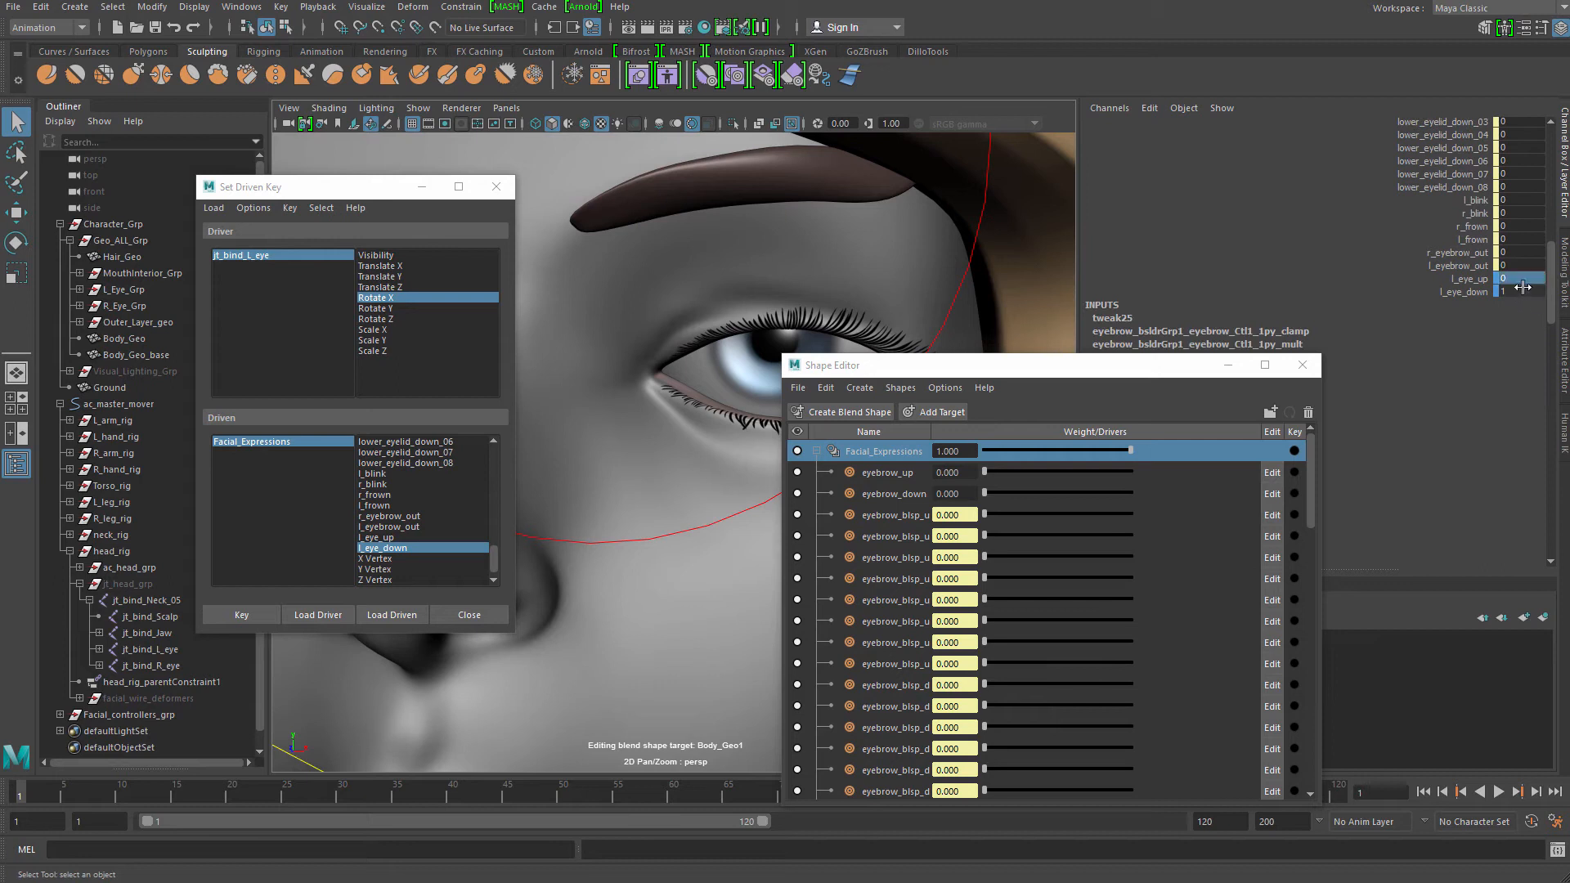
text(0)
key(Return)
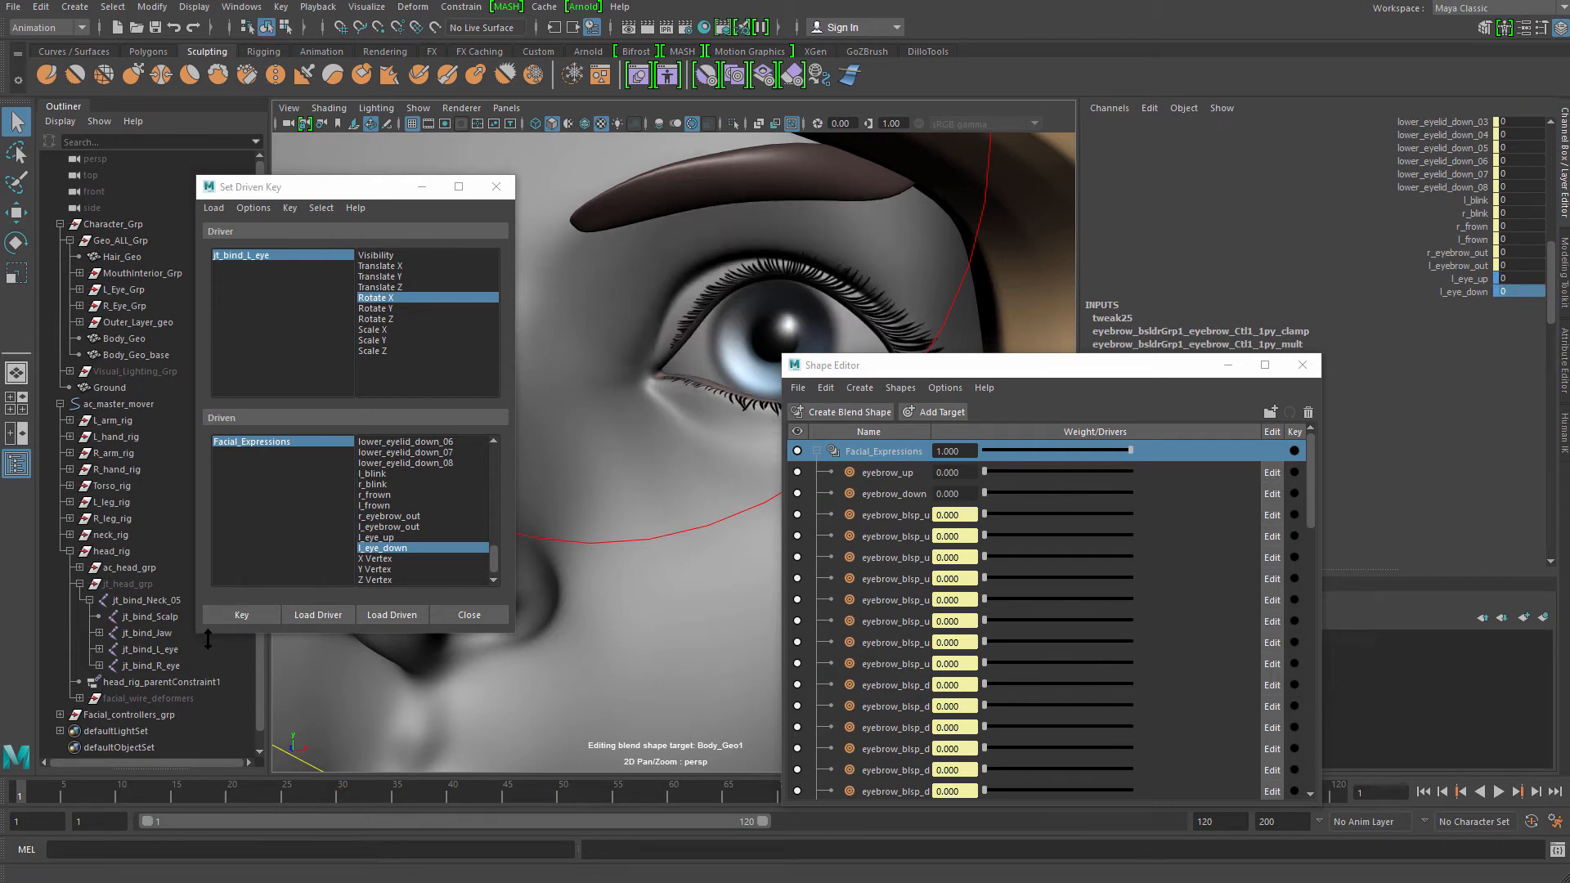
click(240, 620)
Lower the ac_l_eye control to about -3.4 in Translate Y and inspect how the left eyelids follow the eye
drag(1063, 364, 1322, 221)
scroll(854, 438, down, 5)
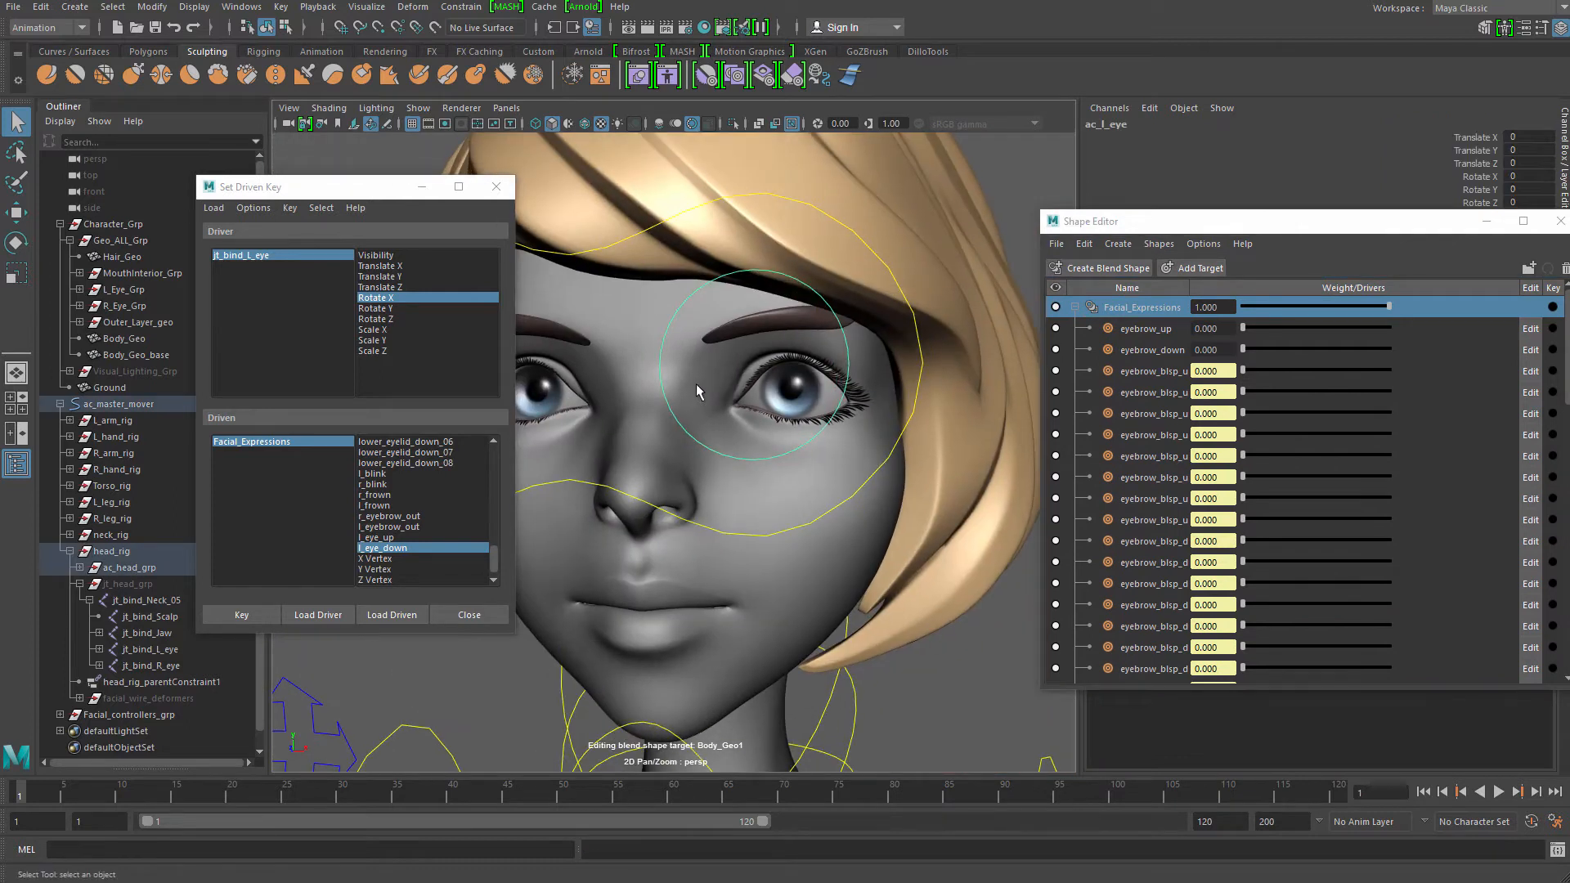
key(w)
click(785, 397)
drag(778, 360, 785, 528)
alt+drag(785, 528, 809, 507)
alt+right_drag(810, 507, 883, 514)
alt+drag(883, 513, 775, 520)
alt+drag(775, 520, 797, 540)
alt+right_drag(654, 393, 705, 381)
alt+middle_drag(705, 380, 646, 420)
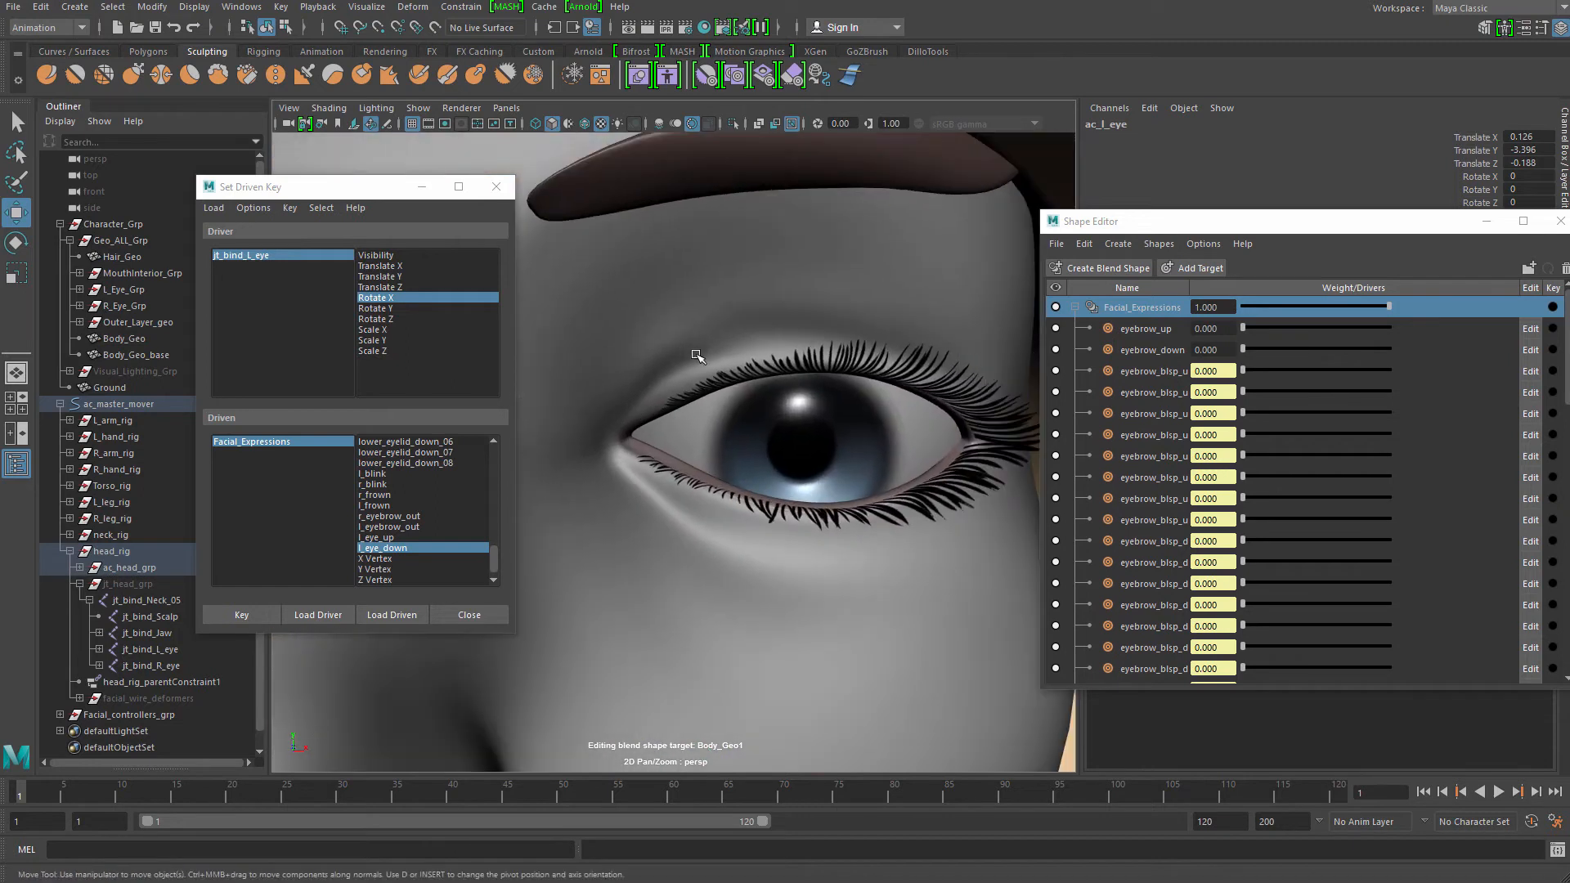
Bring the l_eye_down target into view in the Shape Editor and switch the body mesh to vertex mode
alt+drag(697, 353, 747, 404)
alt+right_drag(747, 403, 800, 332)
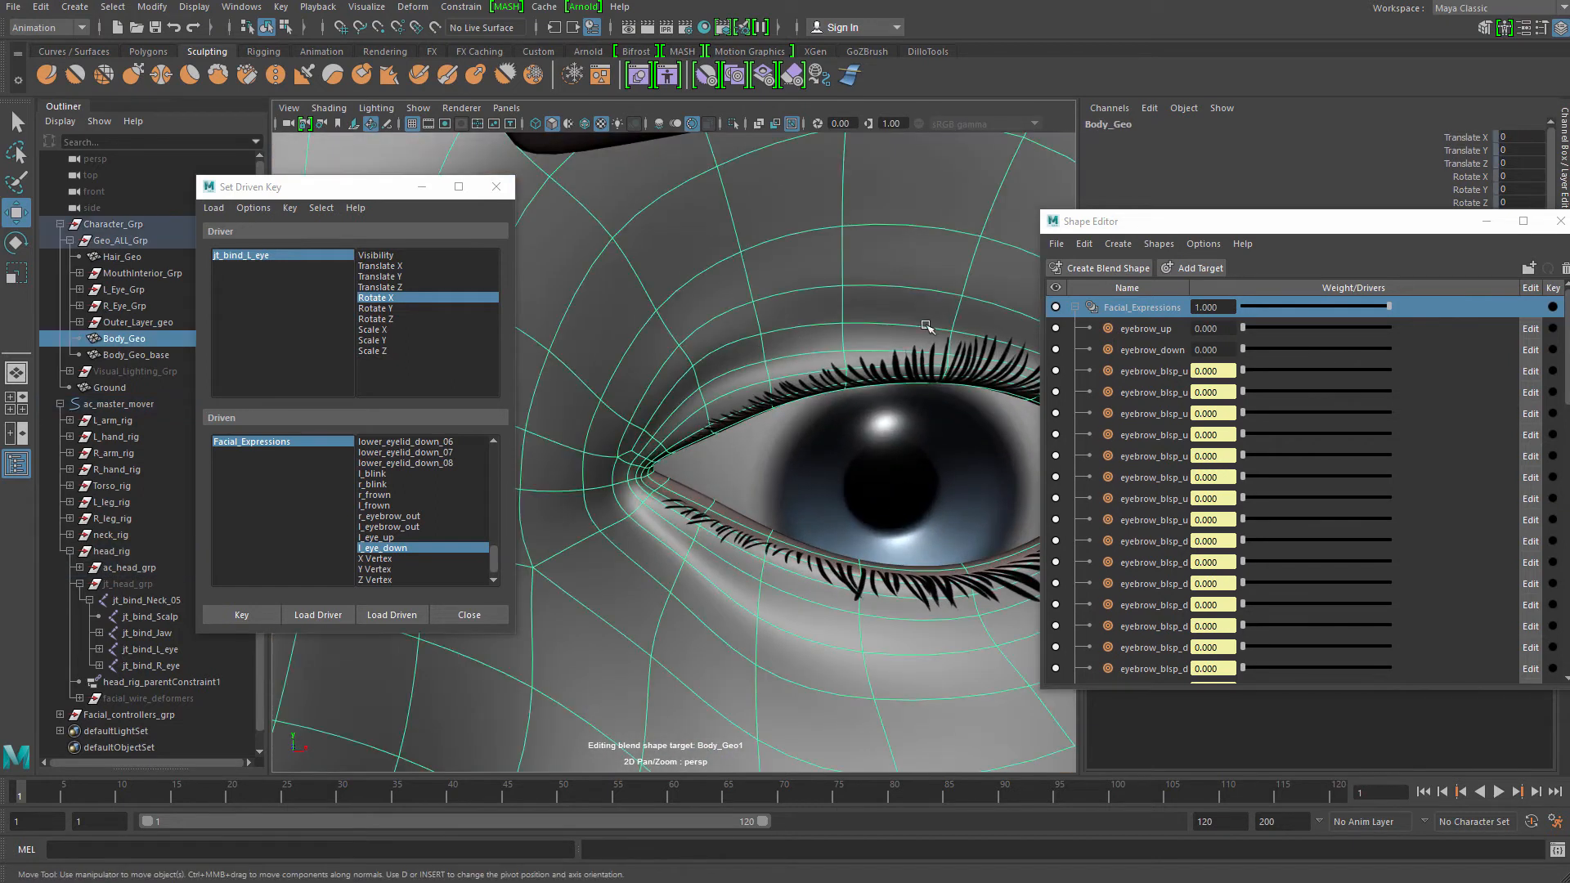
drag(1196, 227, 989, 121)
drag(1364, 271, 1363, 541)
drag(1165, 117, 1414, 325)
right_click(849, 307)
right_drag(841, 311, 756, 309)
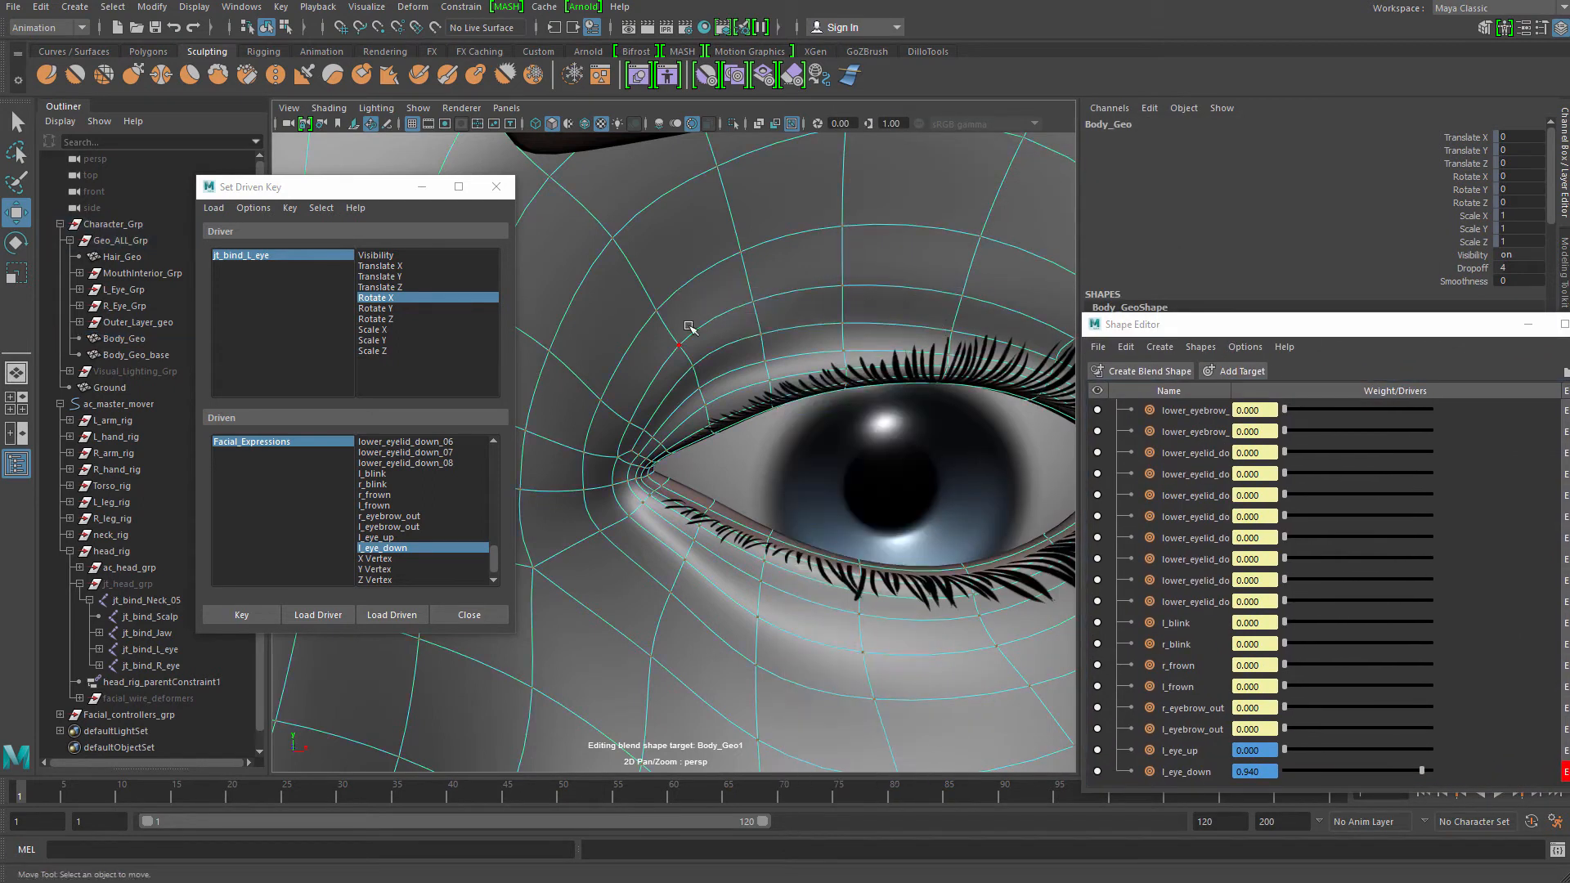
Show the body mesh unsmoothed and frame the selected vertex above the inner part of the left upper eyelid
click(690, 368)
alt+drag(692, 368, 801, 376)
key(b)
key(b)
key(1)
click(872, 359)
key(f)
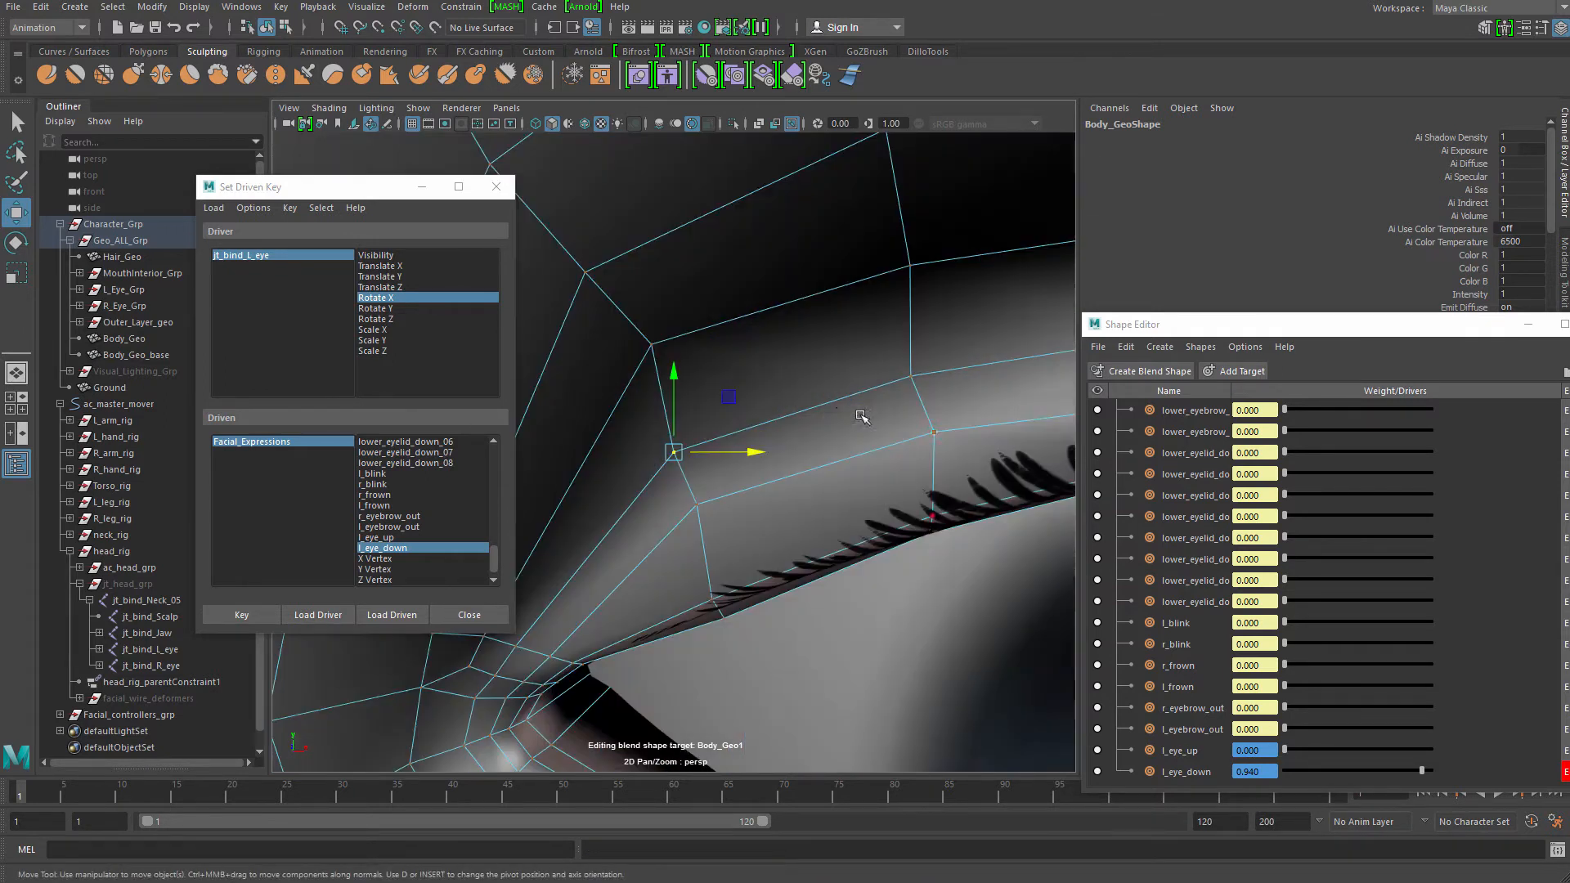
Reposition vertices along the inner upper eyelid crease of the left eye, checking their depth from the side
alt+right_drag(883, 431, 729, 442)
alt+drag(728, 441, 559, 460)
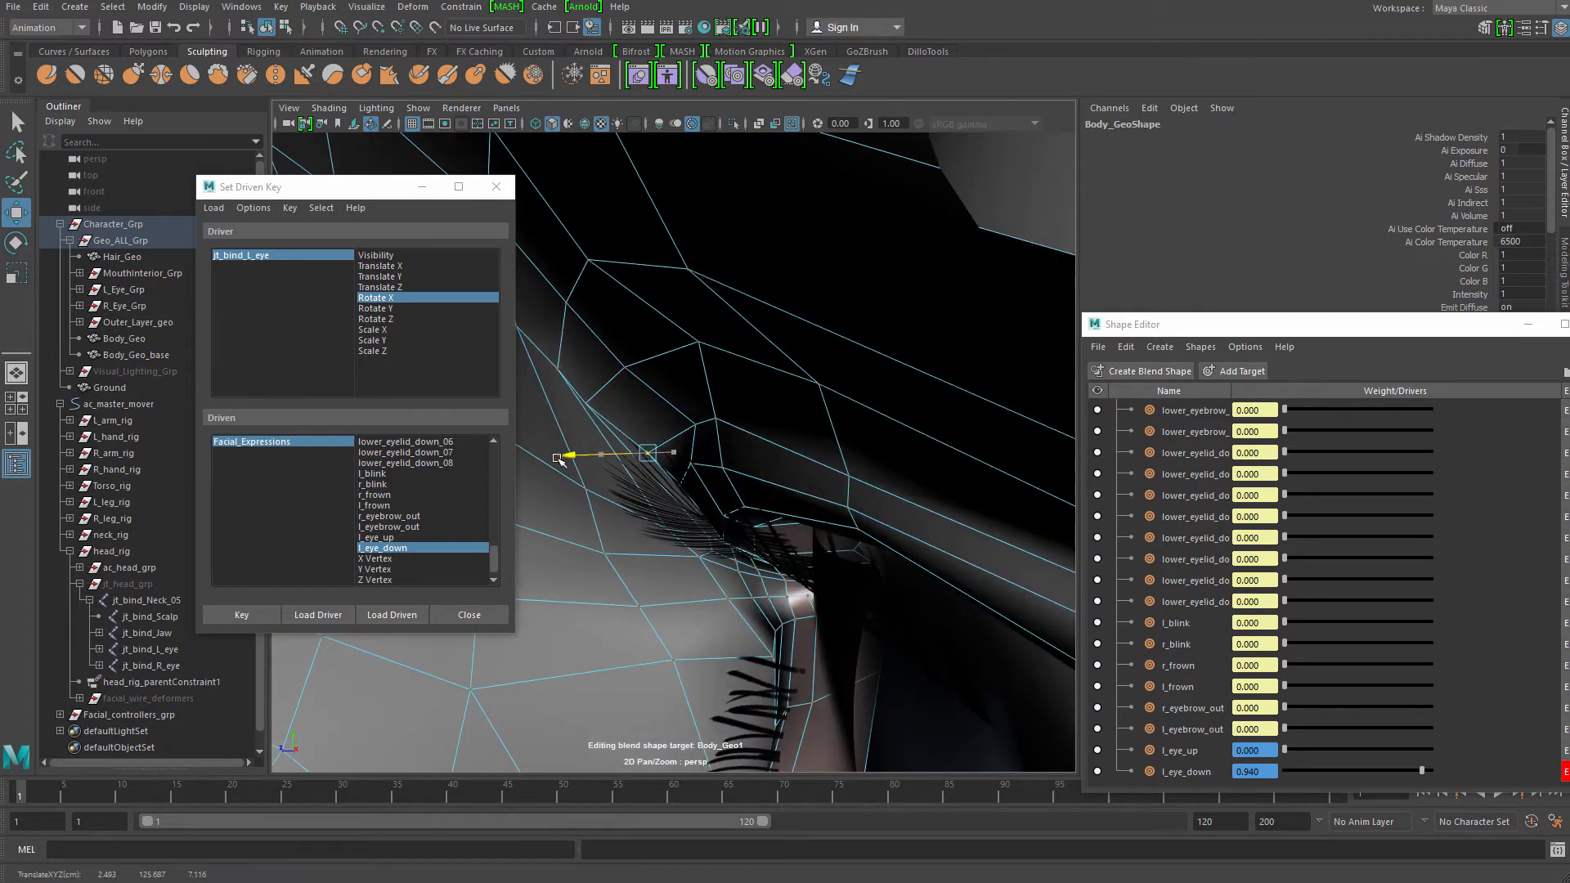
click(699, 426)
alt+drag(700, 427, 648, 478)
key(w)
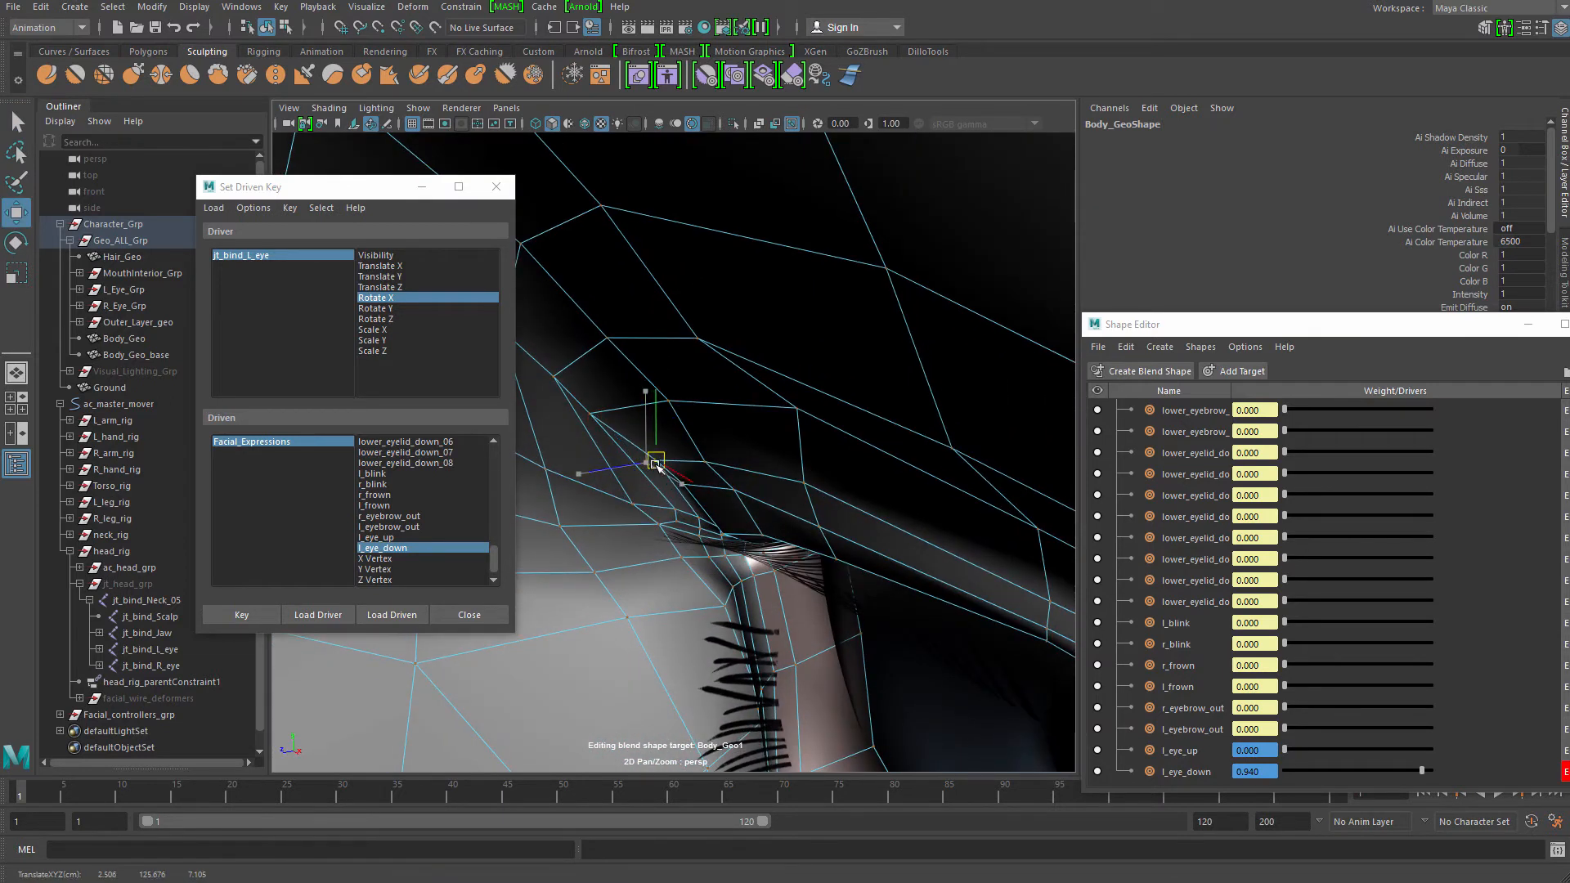
key(w)
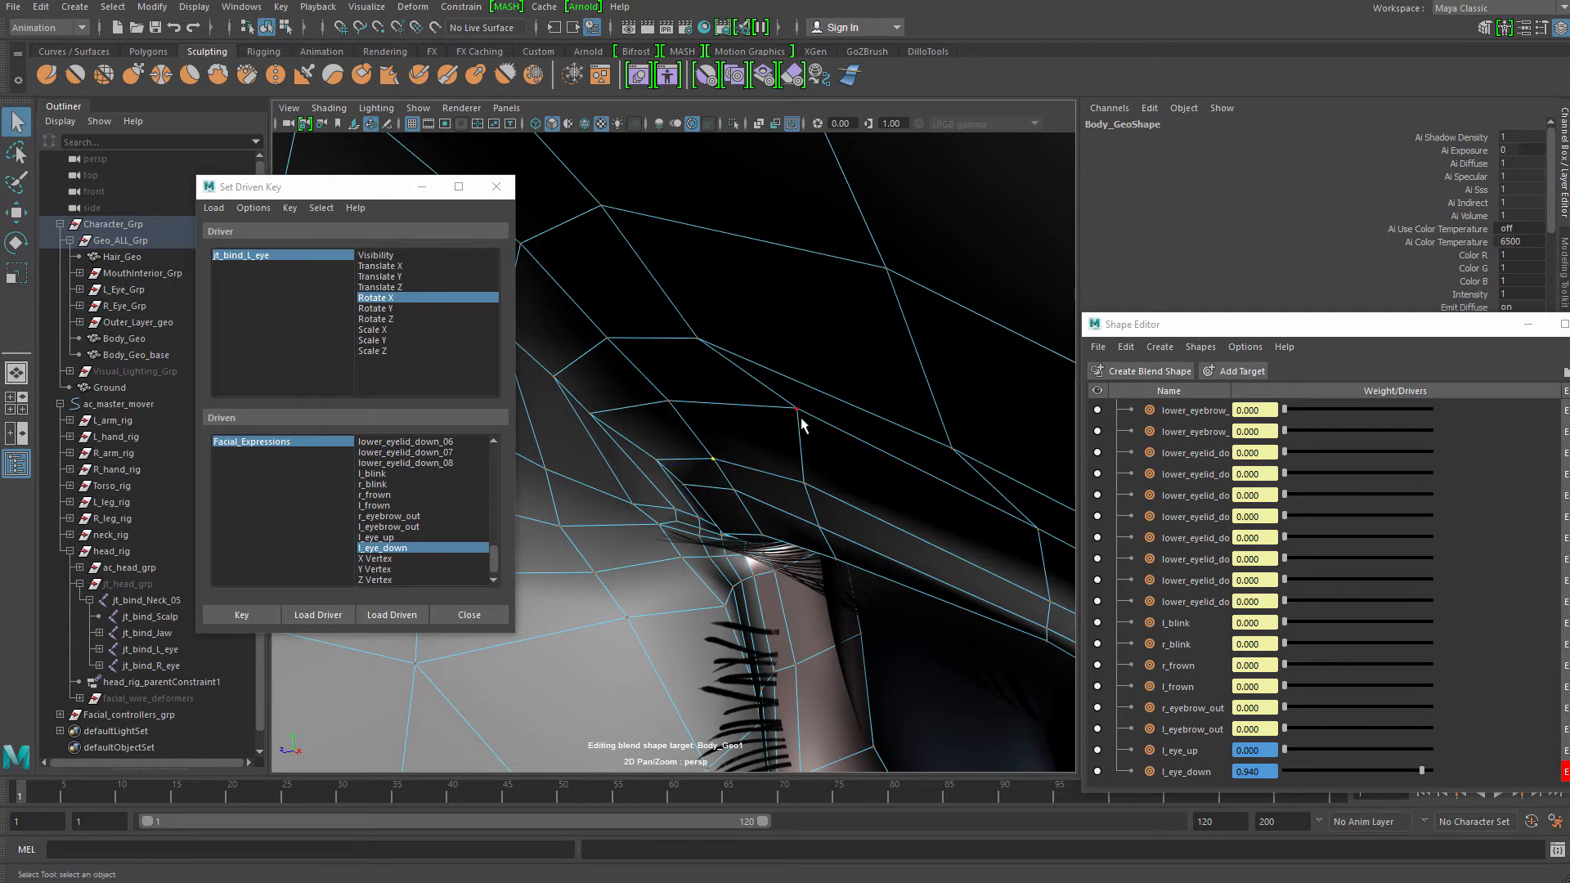
alt+drag(799, 421, 663, 345)
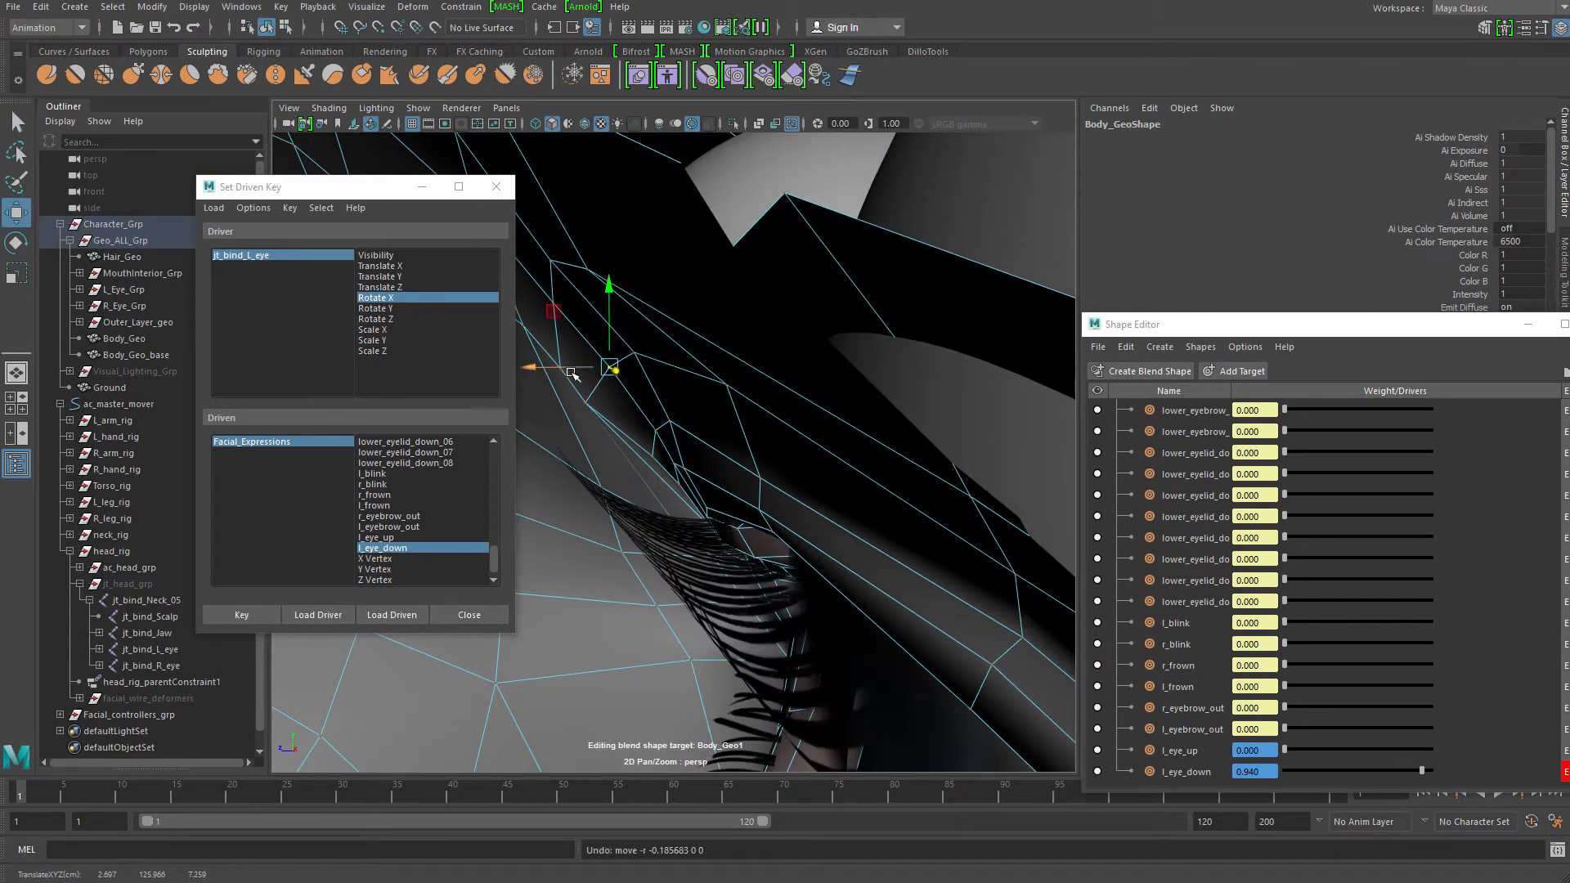
alt+drag(568, 404, 676, 359)
Refine neighbouring crease vertices above the inner corner of the left eye, undoing an unwanted move
click(804, 341)
click(669, 458)
alt+drag(669, 458, 635, 515)
key(q)
click(600, 438)
key(w)
alt+drag(600, 439, 595, 405)
key(ctrl+z)
key(q)
click(590, 418)
key(w)
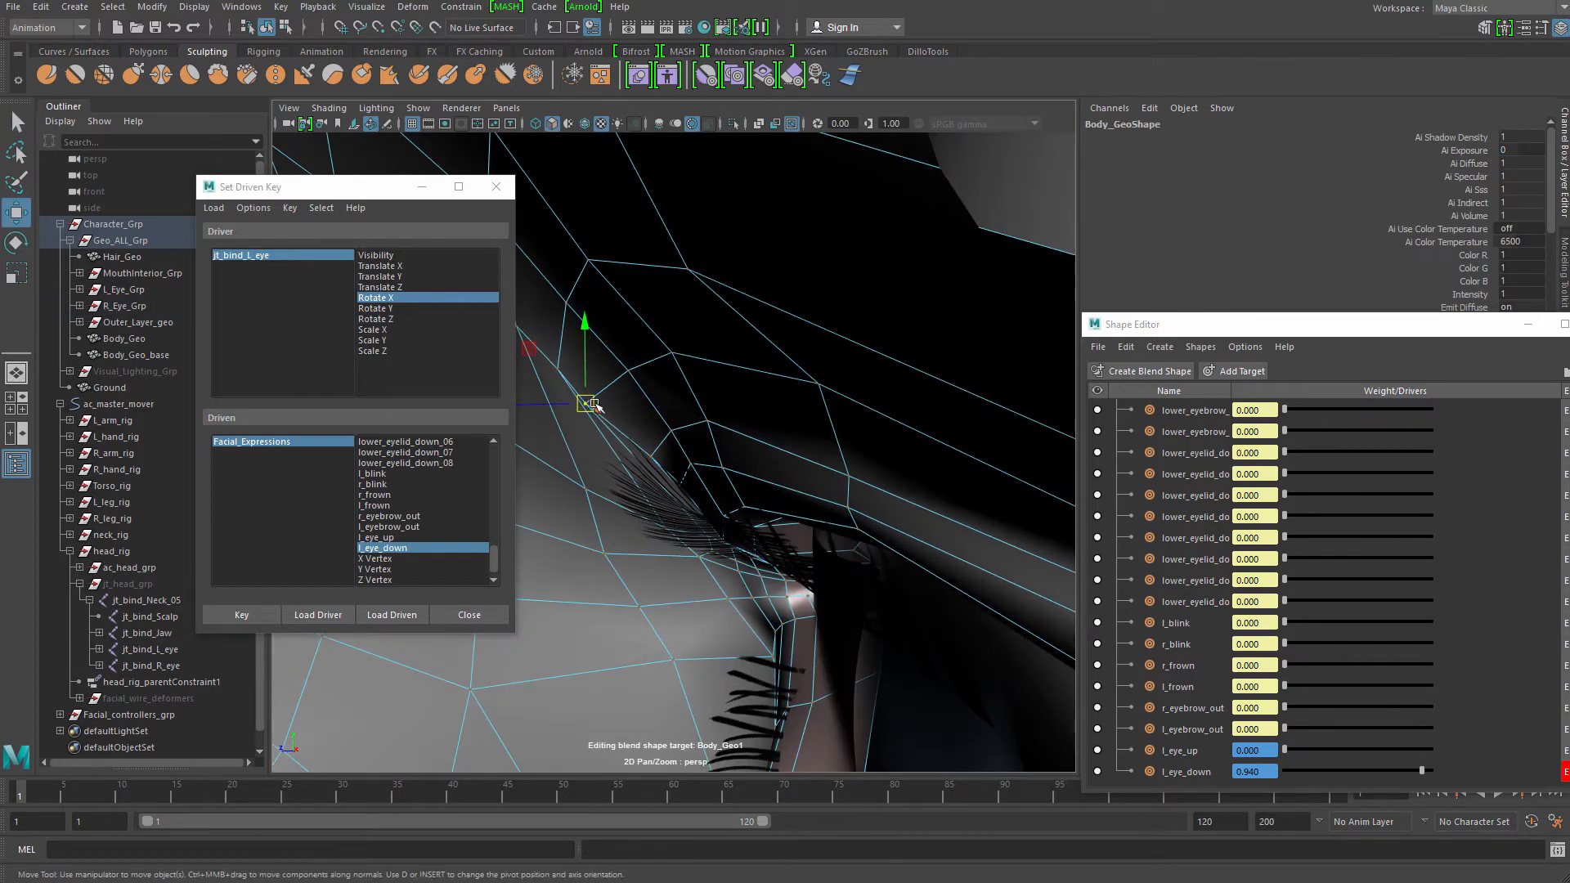
Return the body mesh to smooth display, deselect it, and inspect the left eyelid from several angles
alt+drag(548, 353, 846, 613)
scroll(758, 523, down, 10)
click(801, 584)
key(3)
click(1010, 553)
alt+right_drag(821, 574, 859, 582)
alt+drag(858, 582, 817, 561)
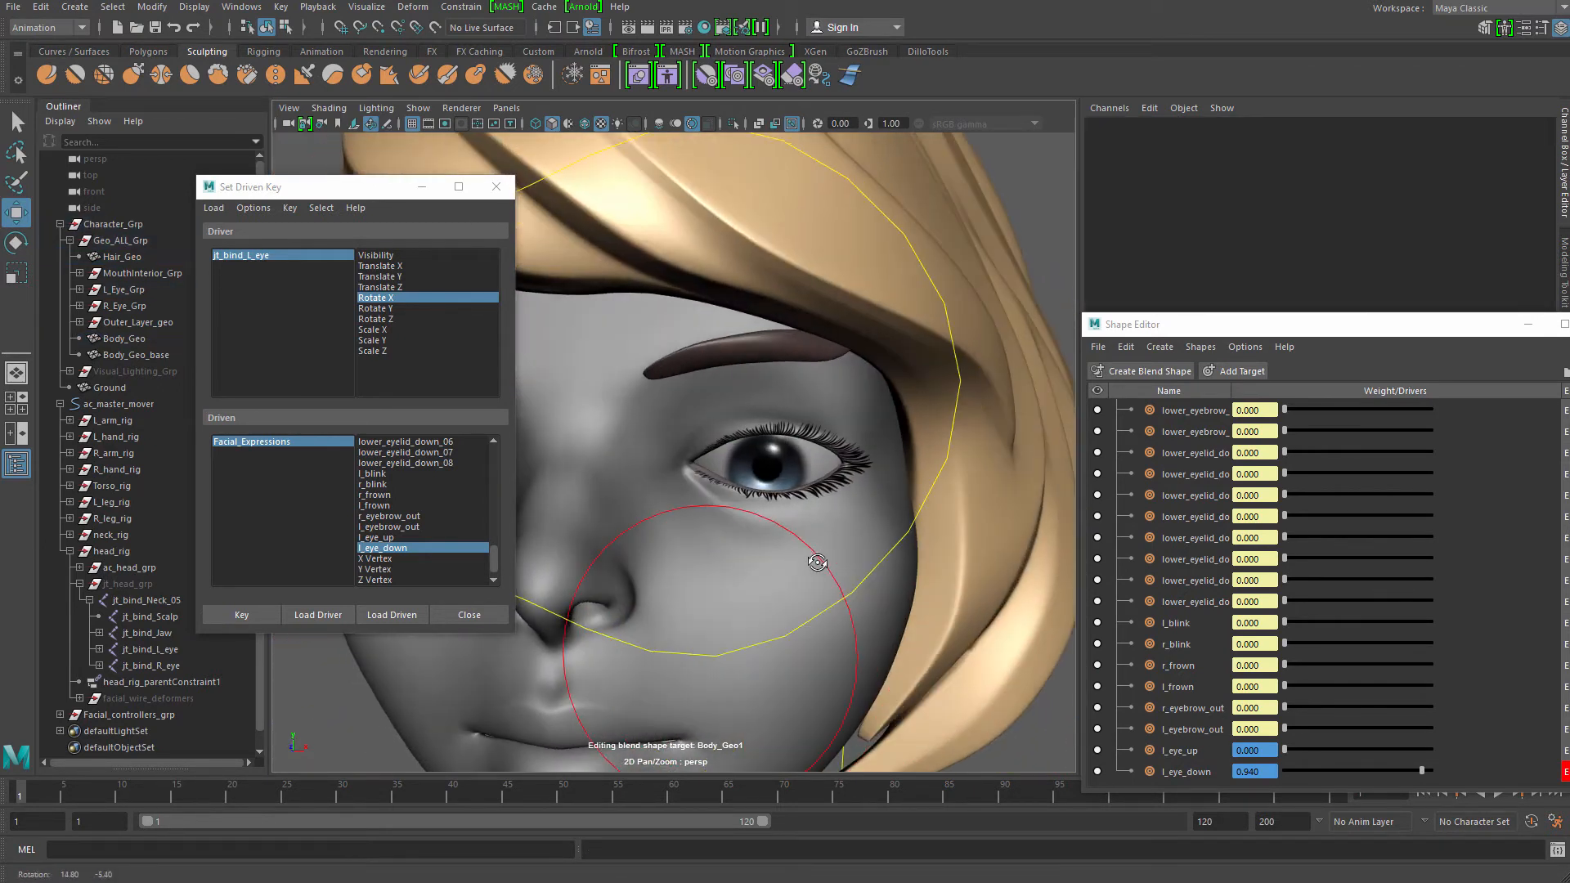
alt+right_drag(817, 561, 729, 540)
alt+drag(729, 539, 931, 541)
Select the body mesh around the left eye again and show it unsmoothed in vertex mode
alt+right_drag(930, 541, 981, 573)
alt+middle_drag(981, 572, 749, 663)
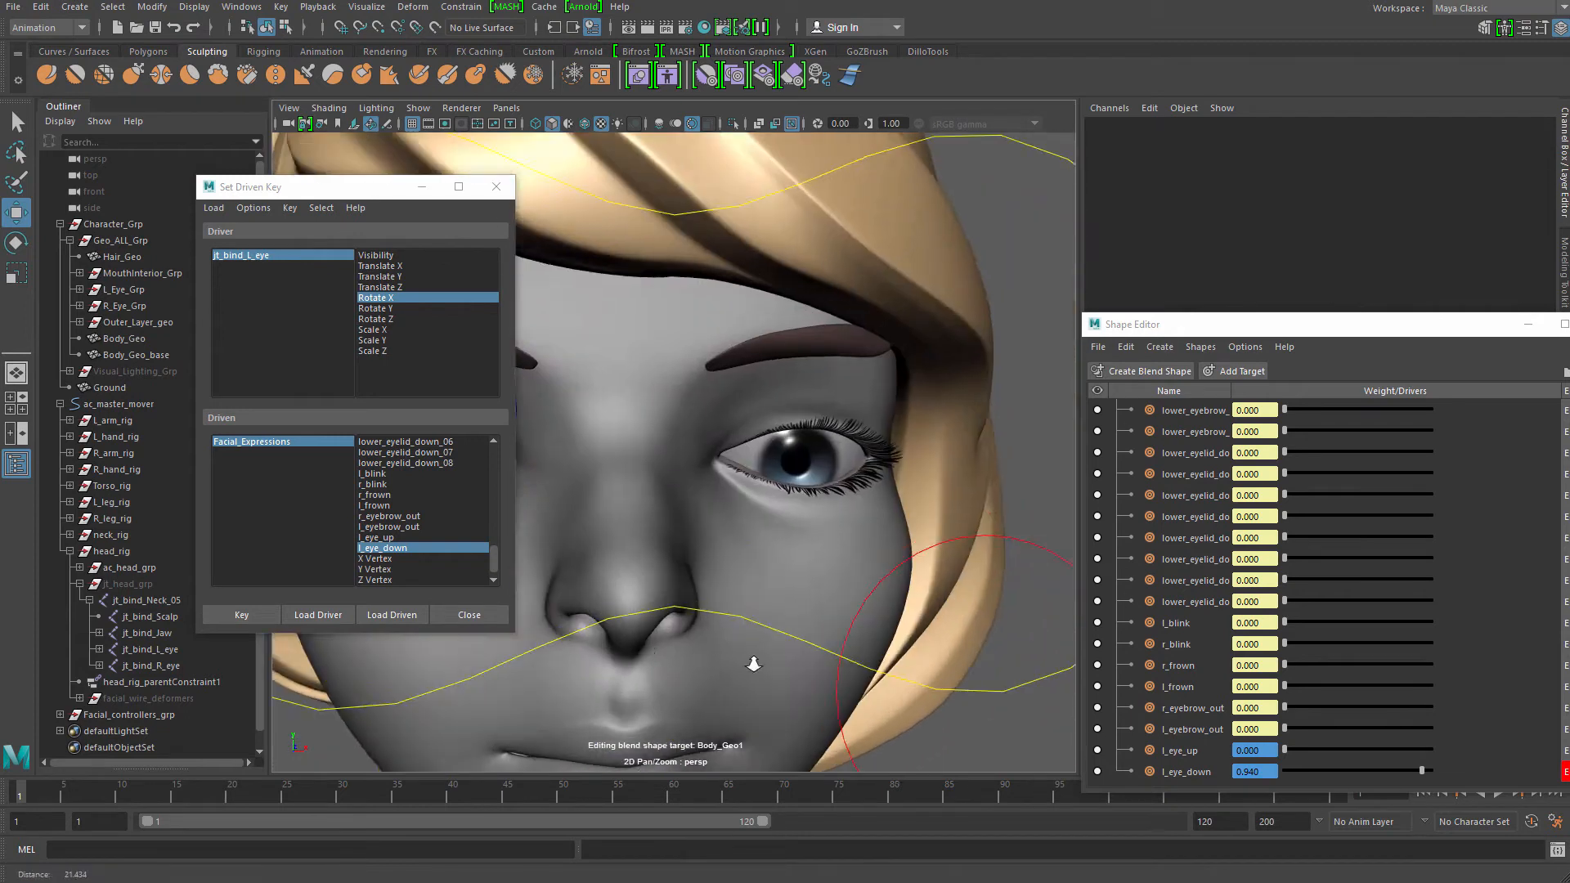
alt+right_drag(750, 662, 799, 452)
click(825, 384)
alt+drag(827, 386, 855, 384)
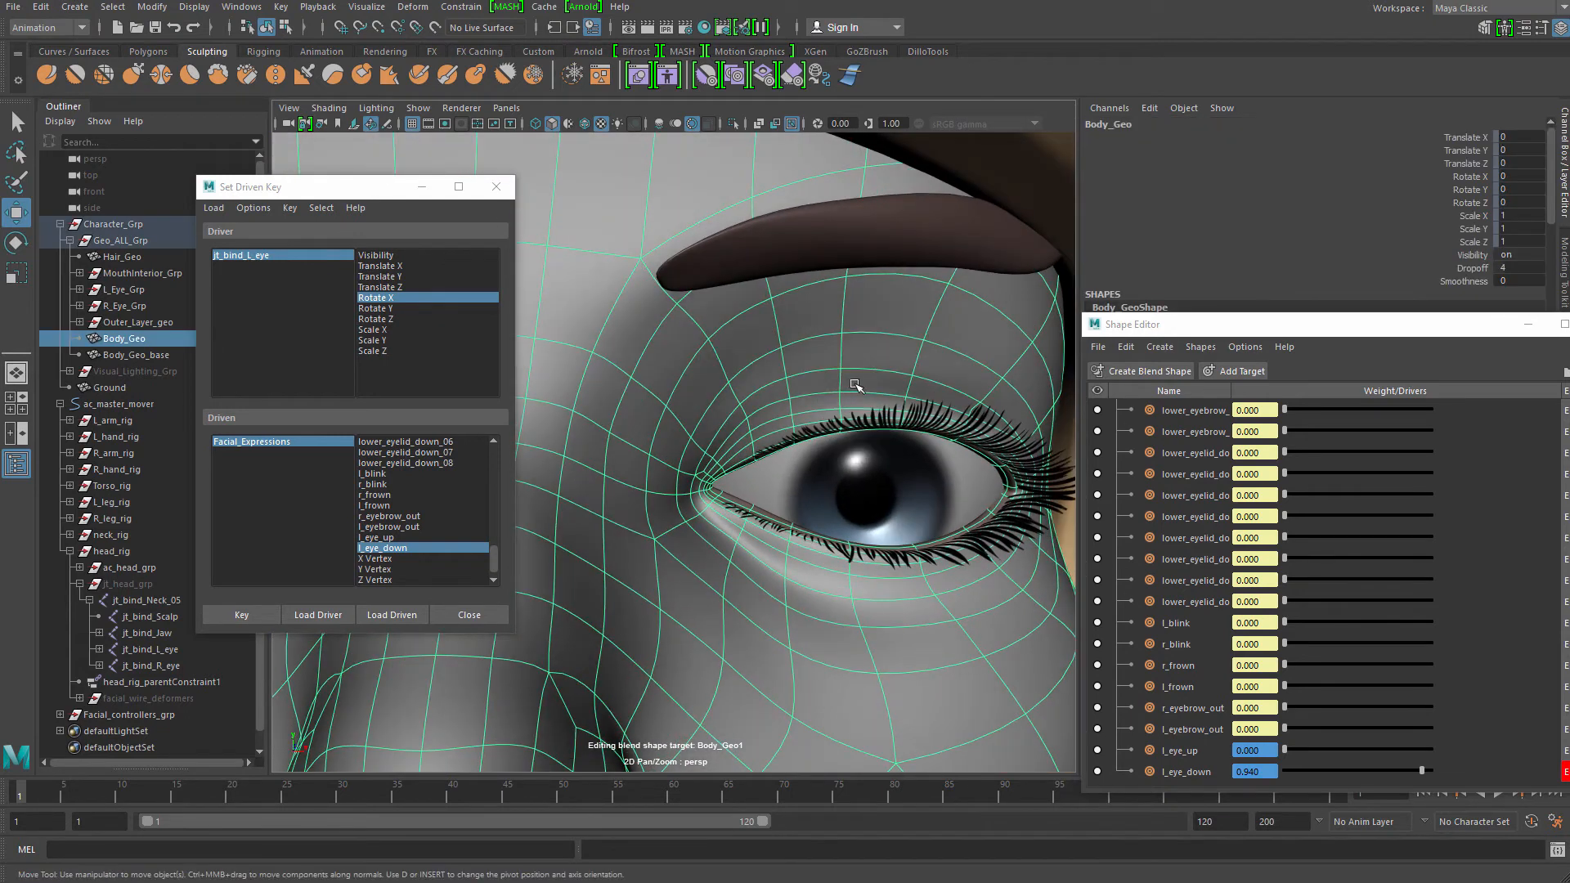
key(1)
right_drag(793, 400, 805, 390)
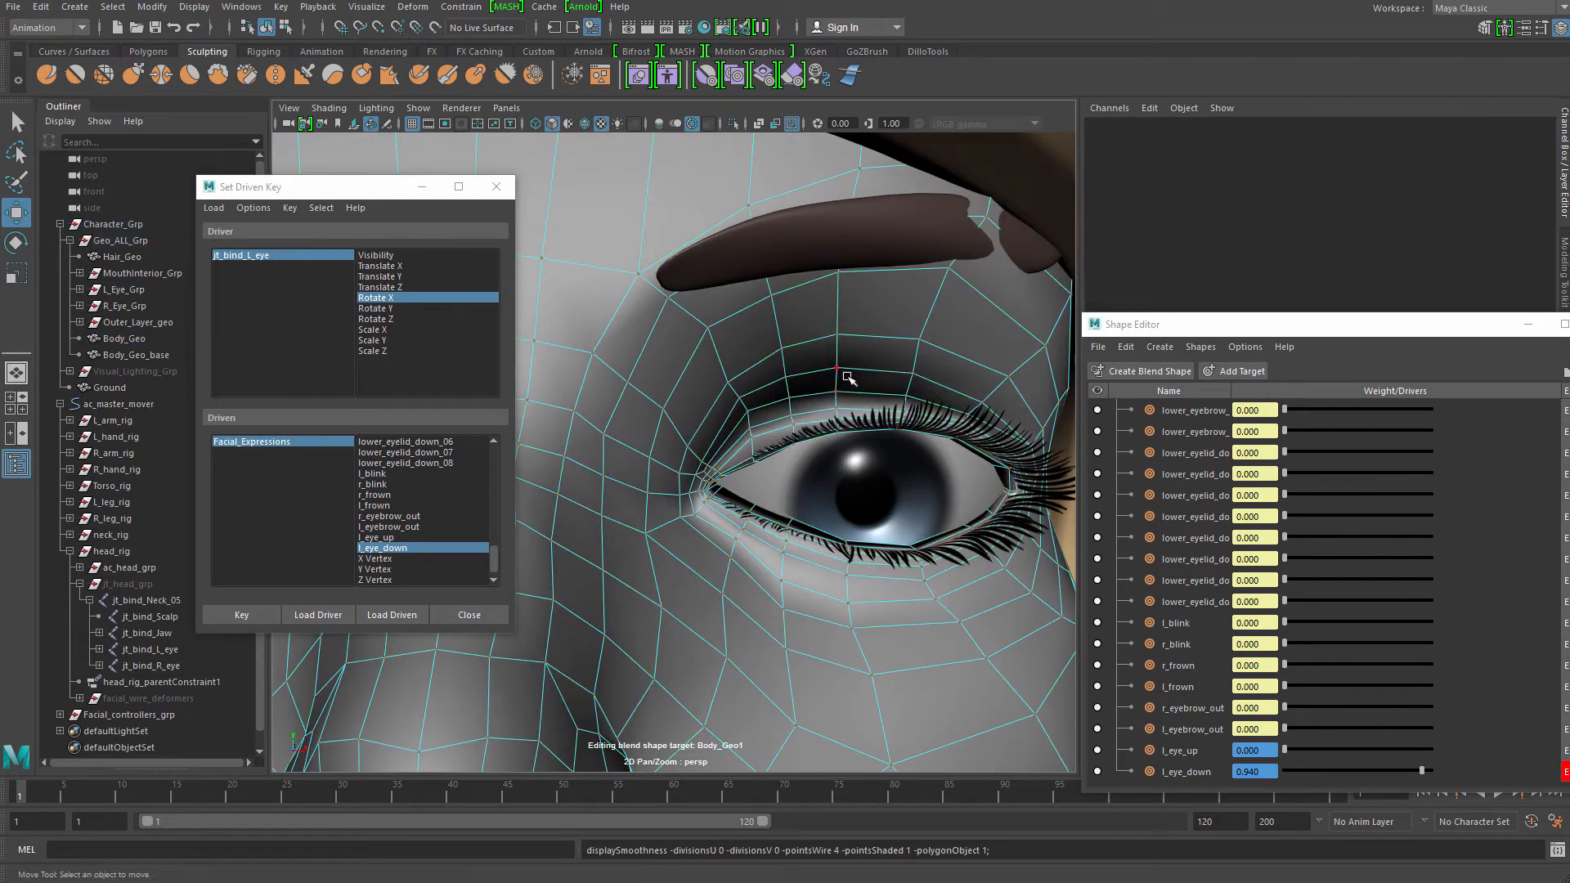
Adjust two vertices in the crease above the left upper eyelid, and return the body mesh to smoothed object mode
click(835, 370)
alt+drag(859, 424, 860, 394)
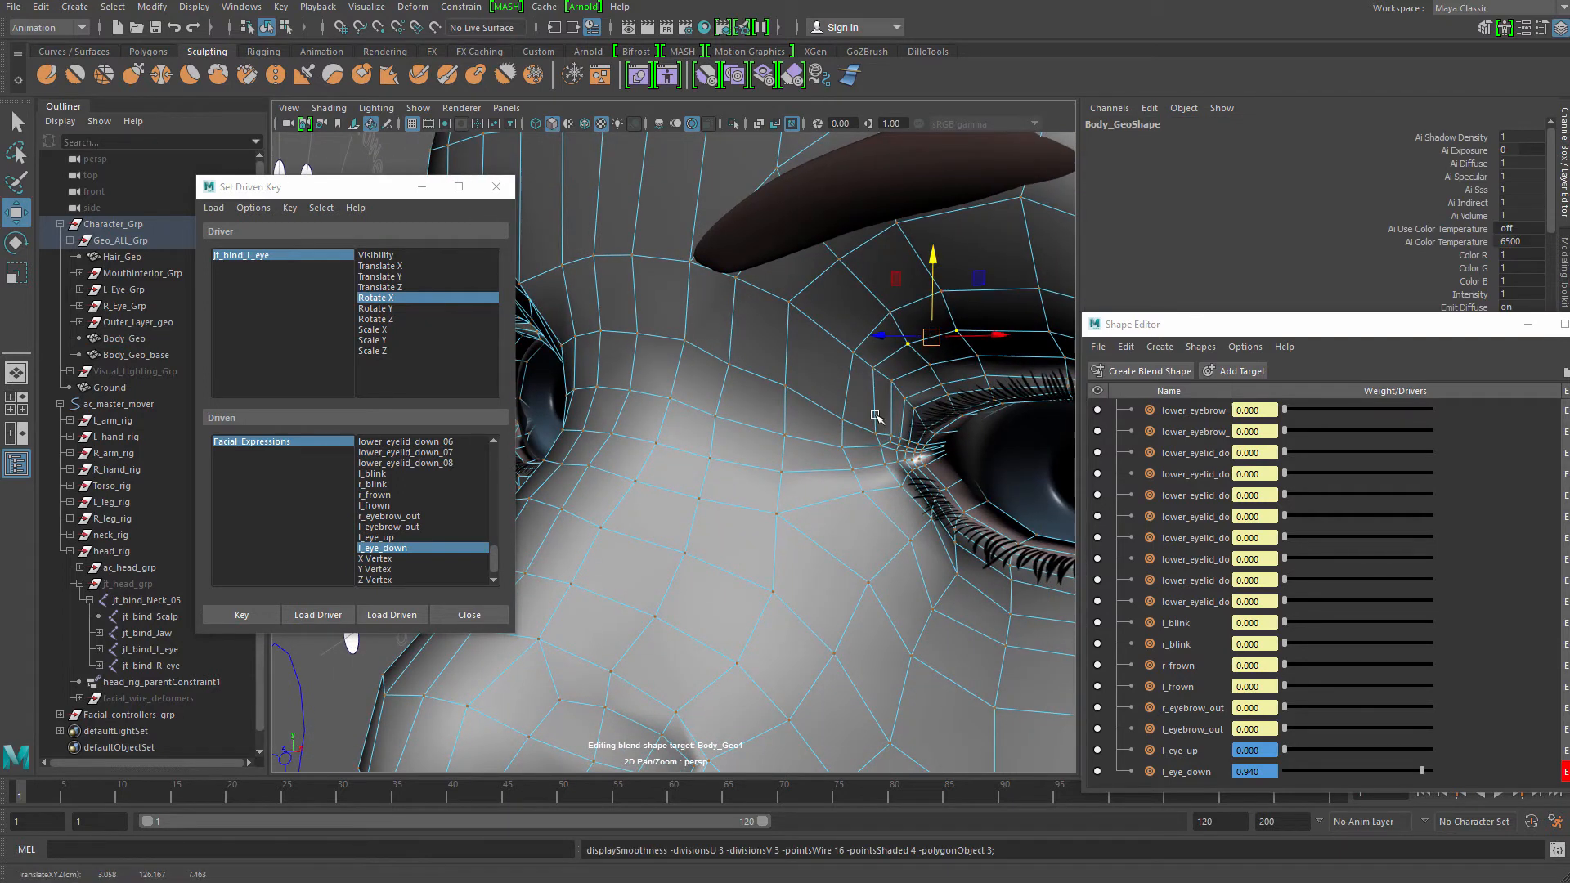
alt+drag(875, 415, 777, 408)
key(q)
right_drag(957, 368, 993, 348)
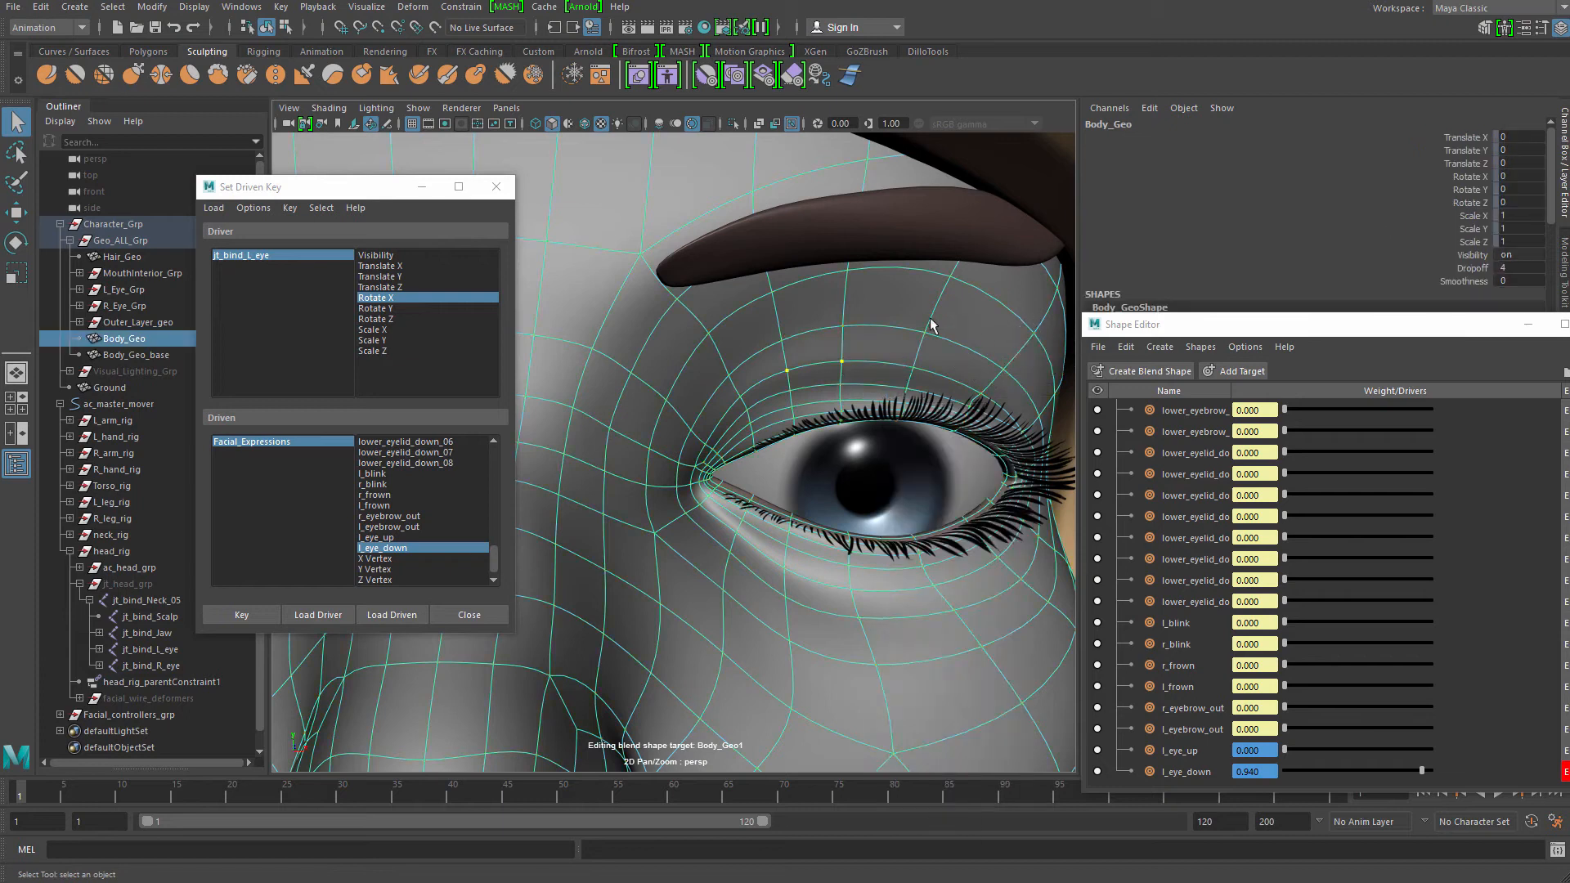
scroll(931, 325, down, 5)
click(951, 400)
Test the corrected eyelid by raising the ac_l_eye control, and undo the move
alt+drag(920, 463, 875, 454)
alt+right_drag(851, 442, 646, 393)
alt+drag(806, 483, 757, 491)
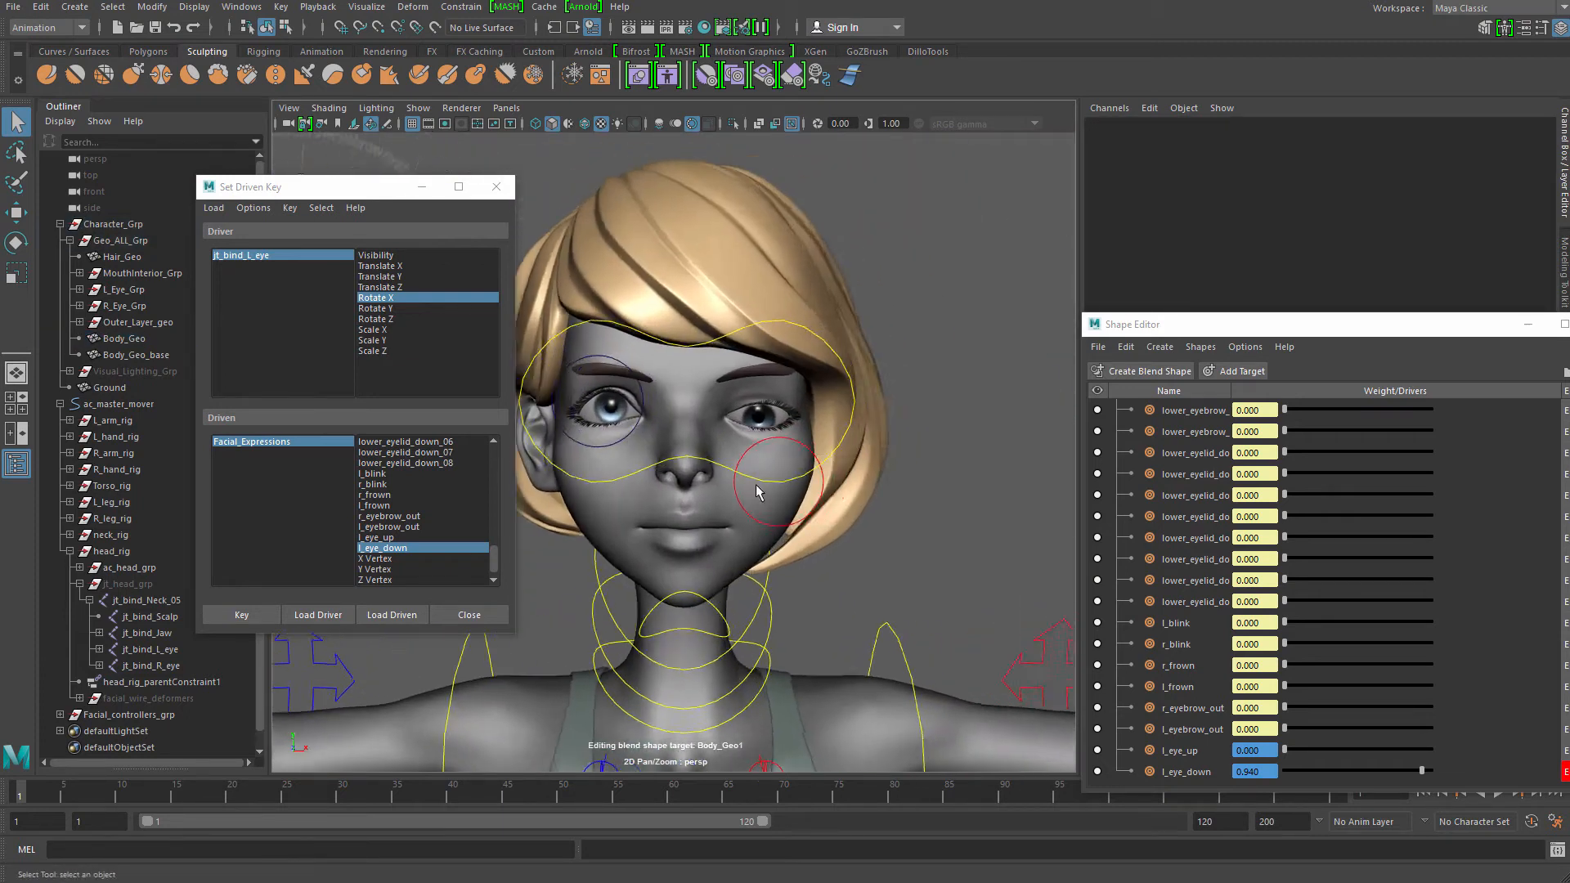
alt+right_drag(757, 491, 879, 441)
click(883, 425)
key(w)
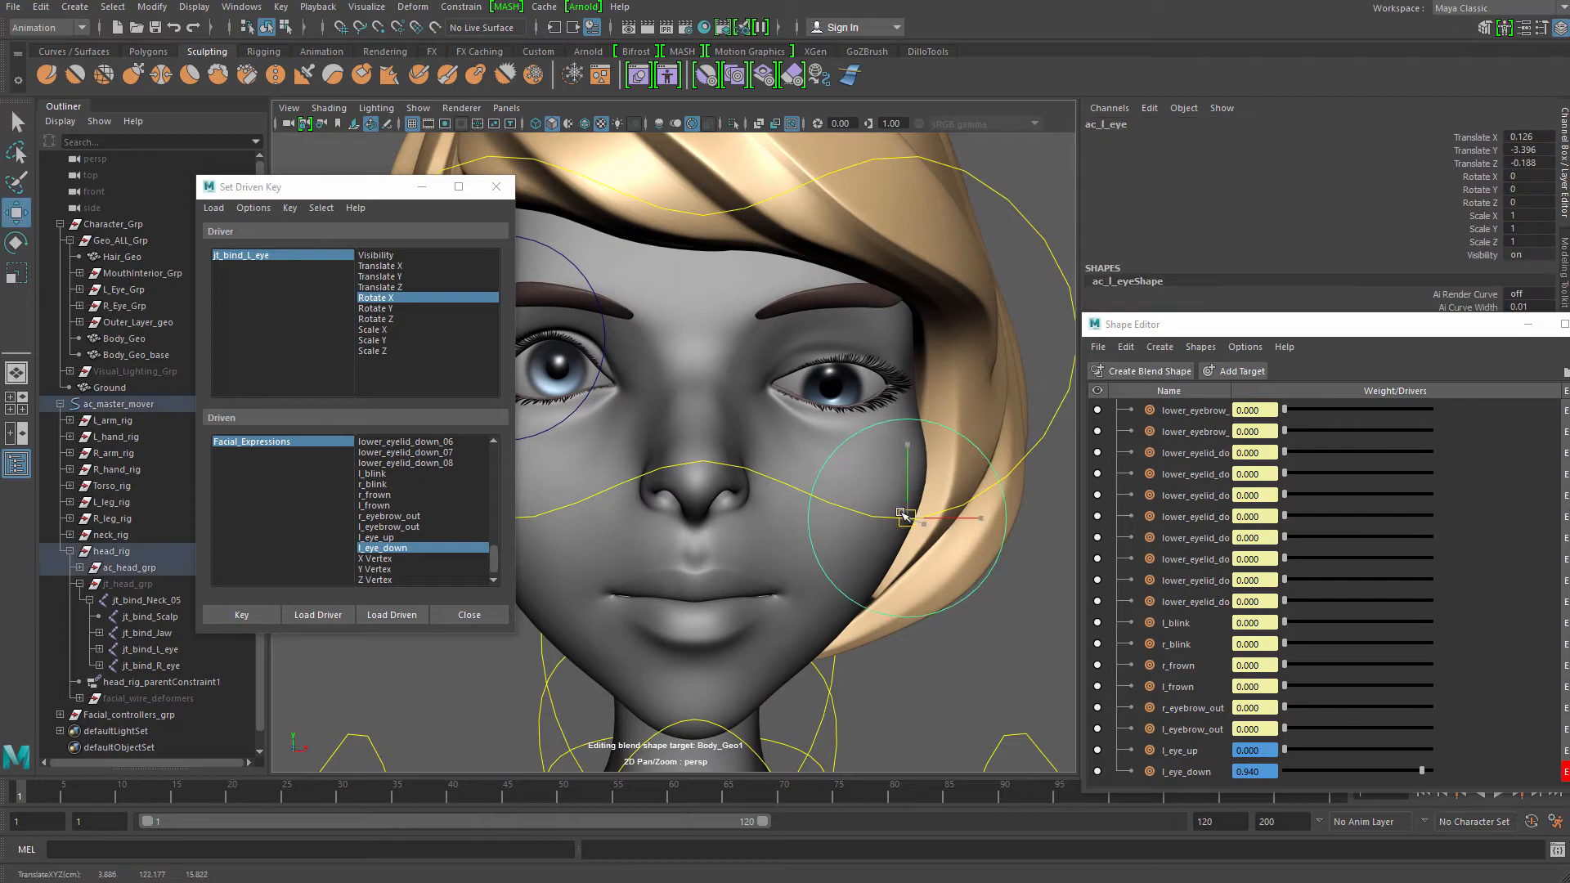
drag(908, 518, 861, 332)
key(ctrl+z)
key(ctrl+z)
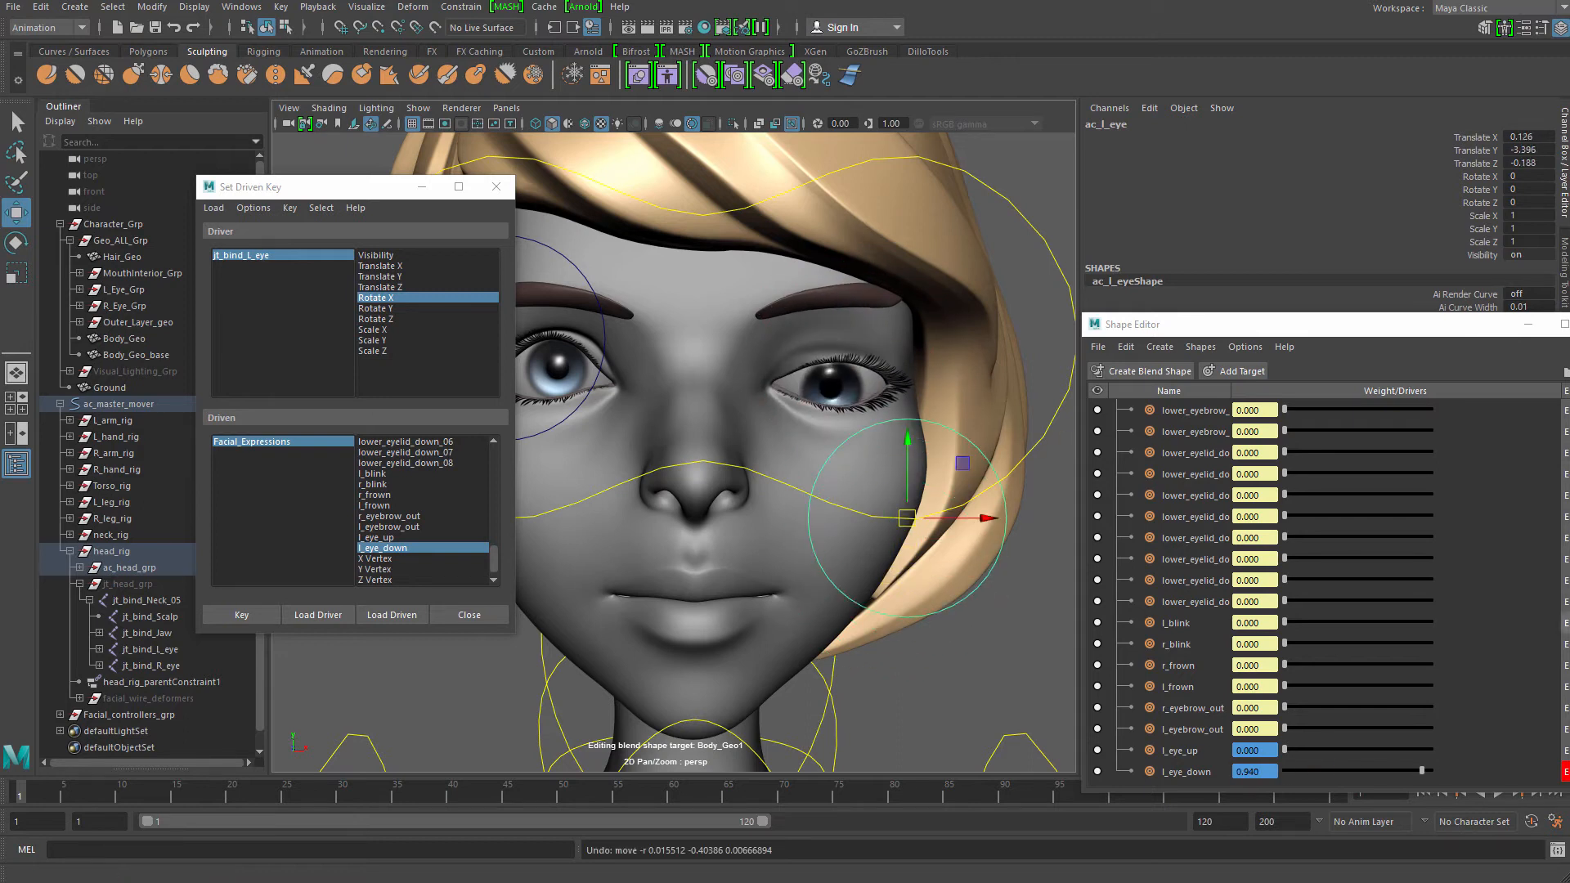
Set the l_eye_down weight to 0 and reset ac_l_eye's Translate X, Y and Z to 0
drag(1423, 771, 1276, 777)
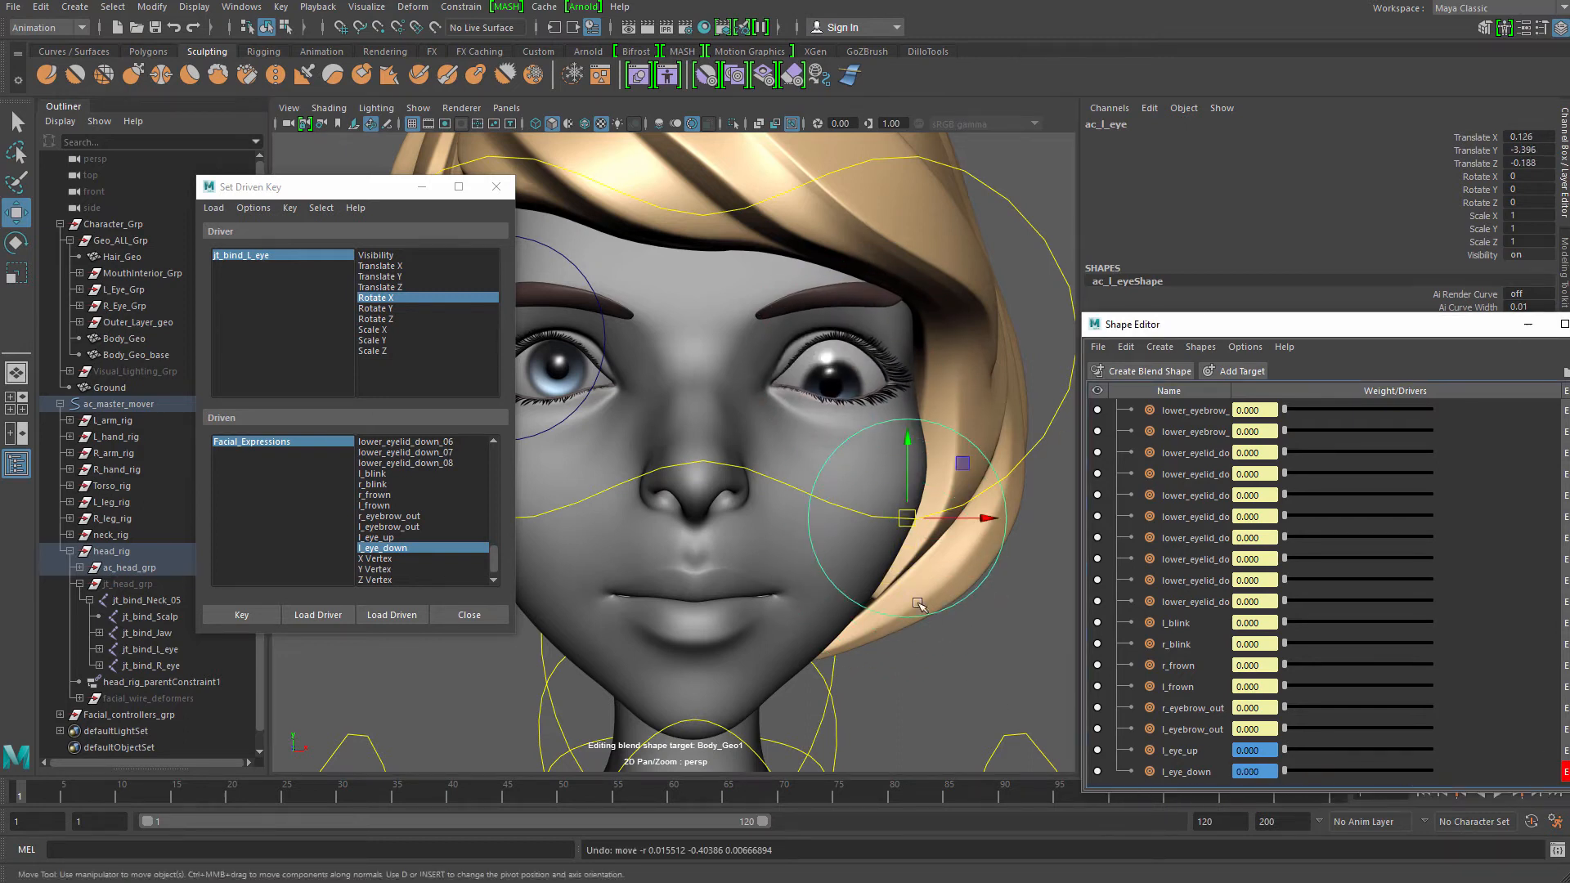
drag(916, 517, 892, 405)
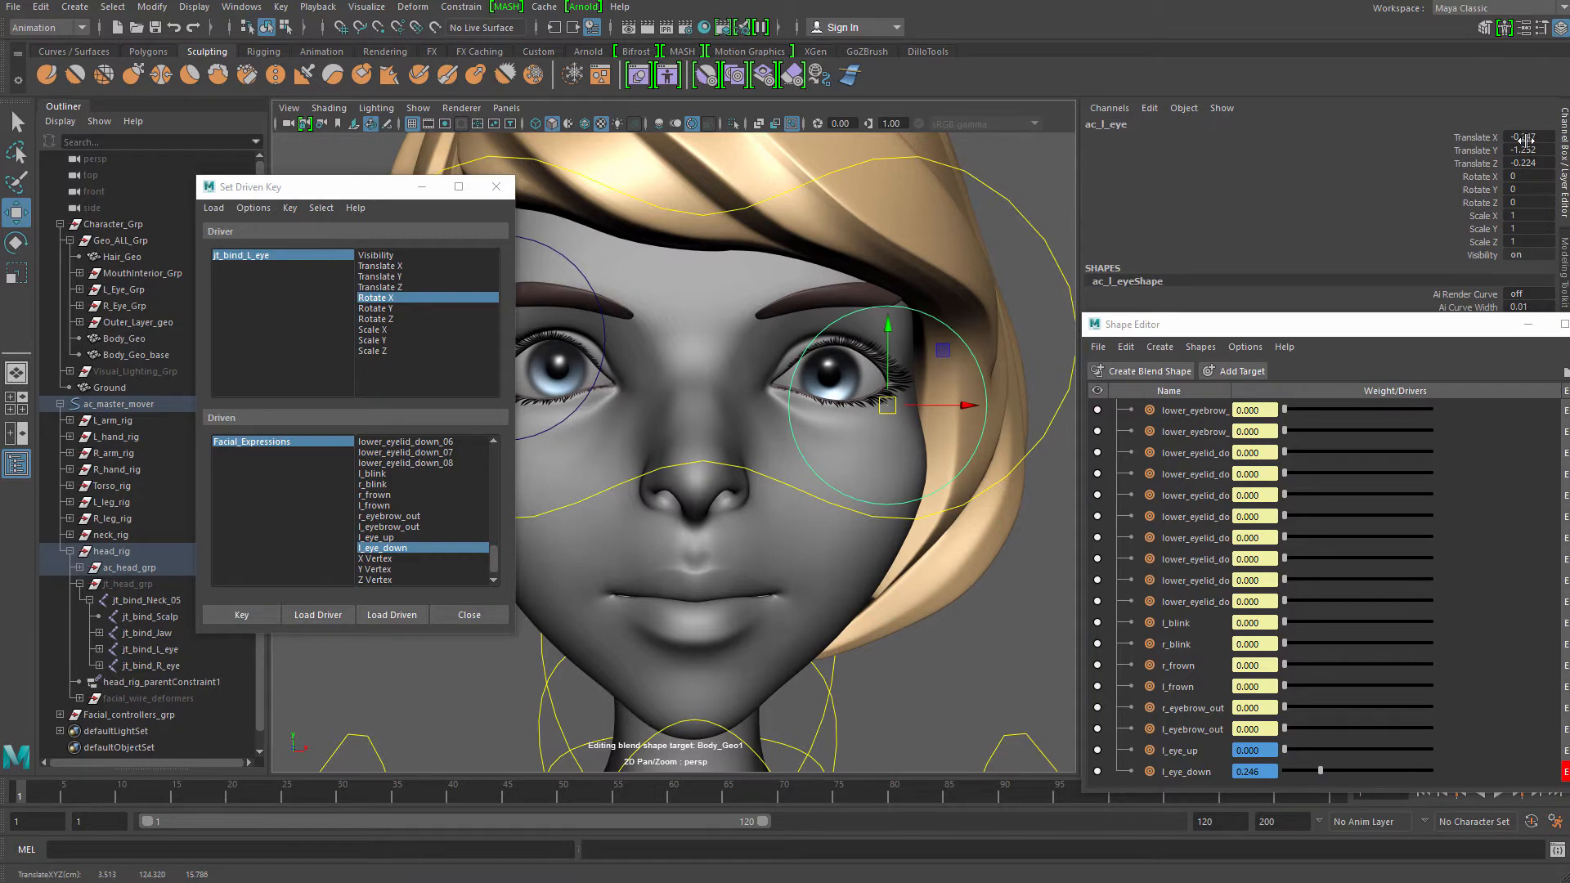
text(0)
key(Return)
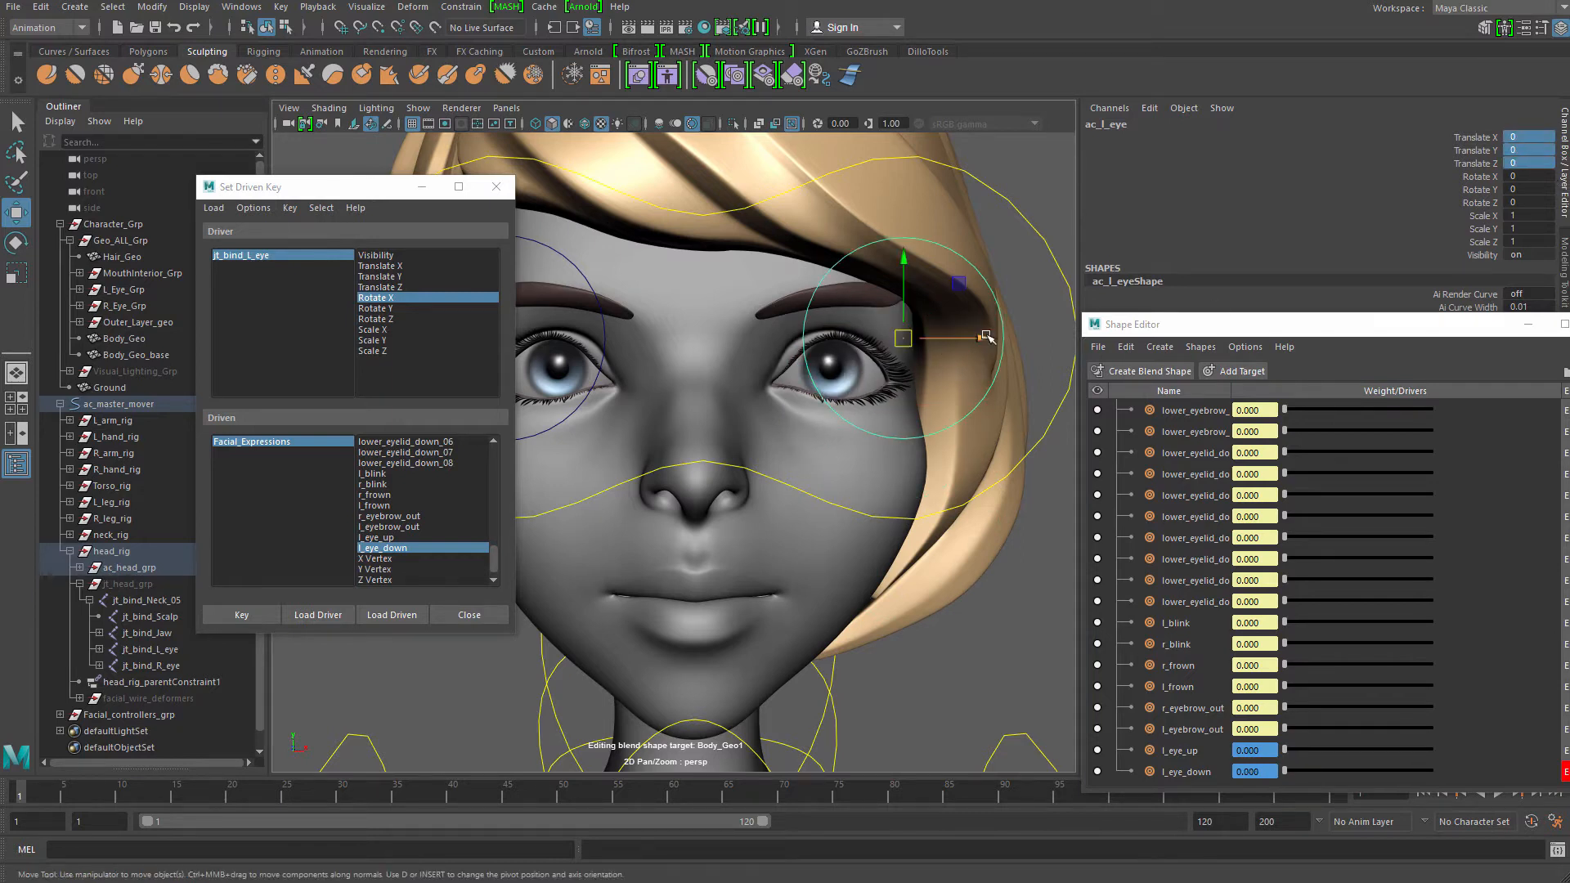
Turn the left eye inward by moving ac_l_eye to about -6.08 in Translate X, and add a blend shape target named l_eye_in
drag(987, 337, 671, 370)
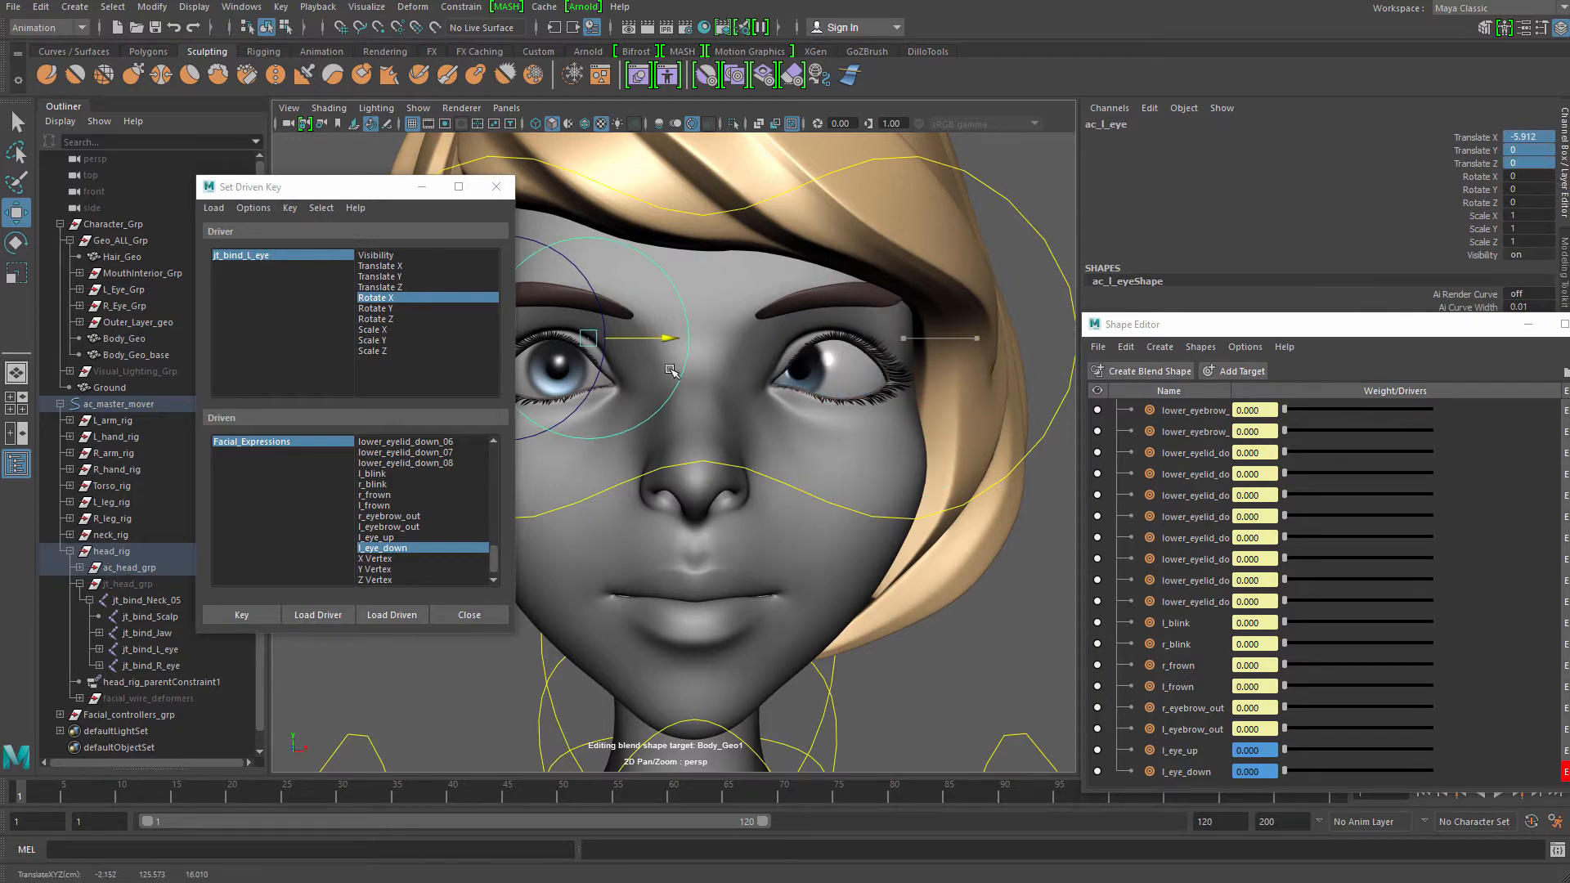
alt+middle_drag(672, 385, 689, 360)
drag(1324, 333, 1132, 158)
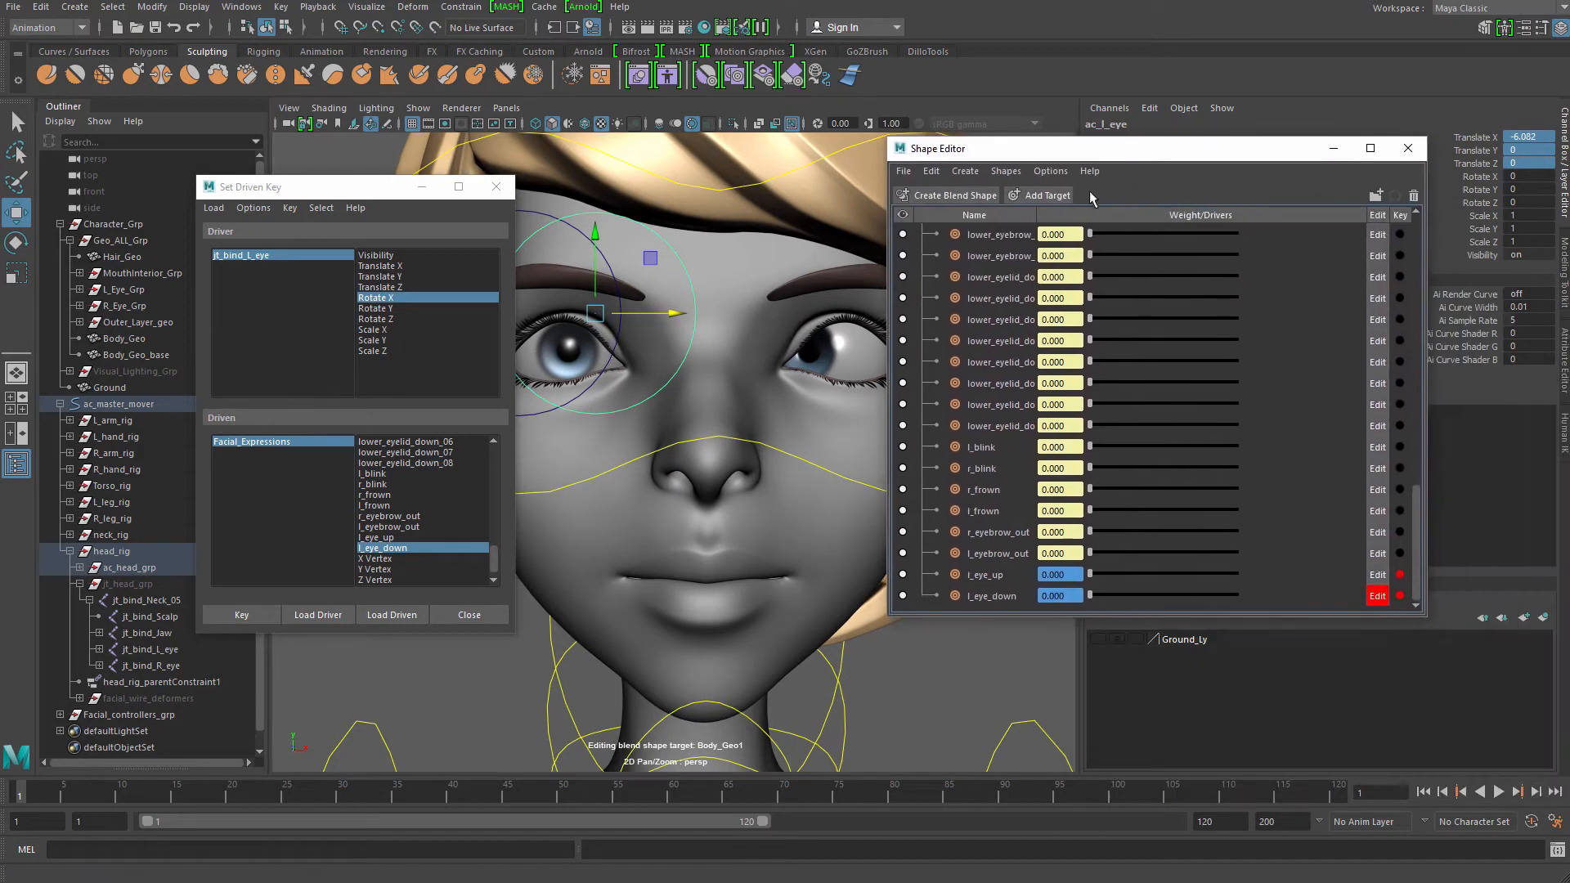
click(1040, 196)
double_click(1017, 595)
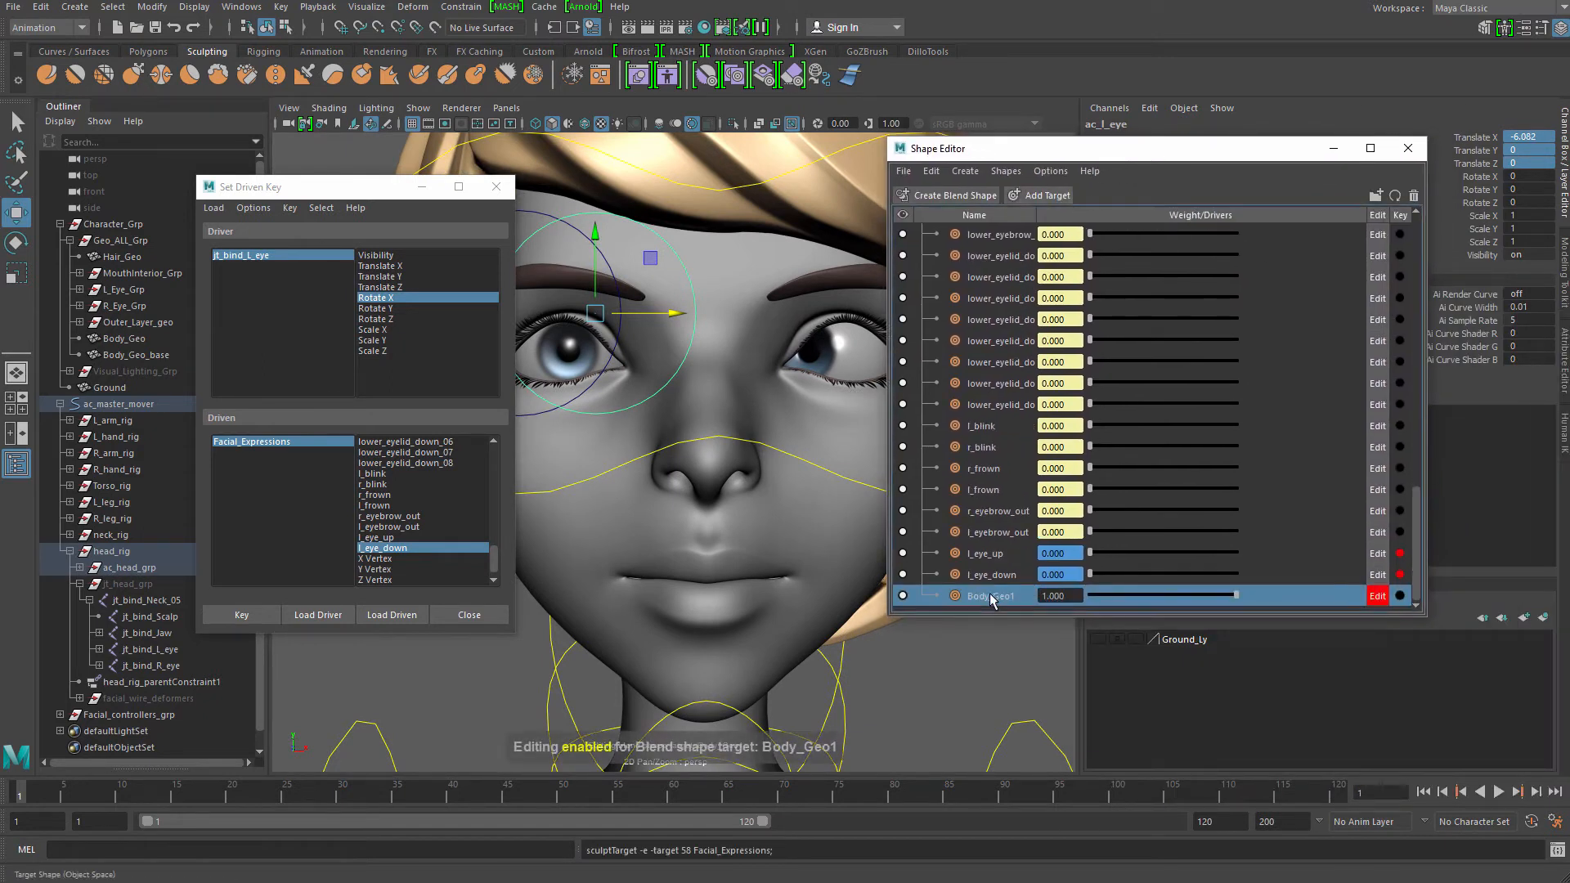
text(l_eye_in)
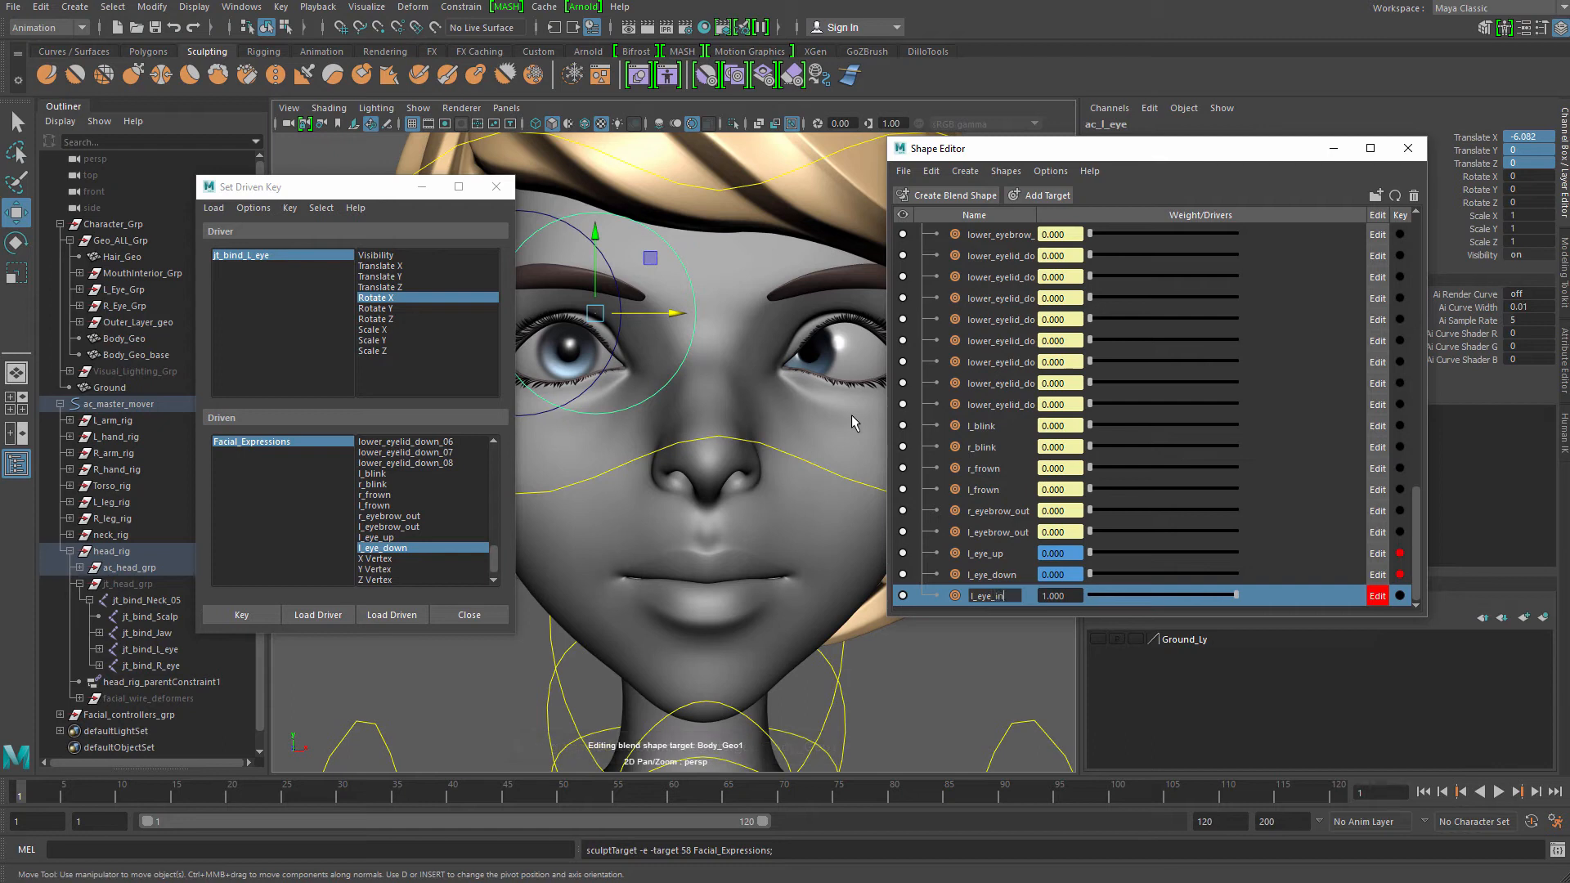
key(Return)
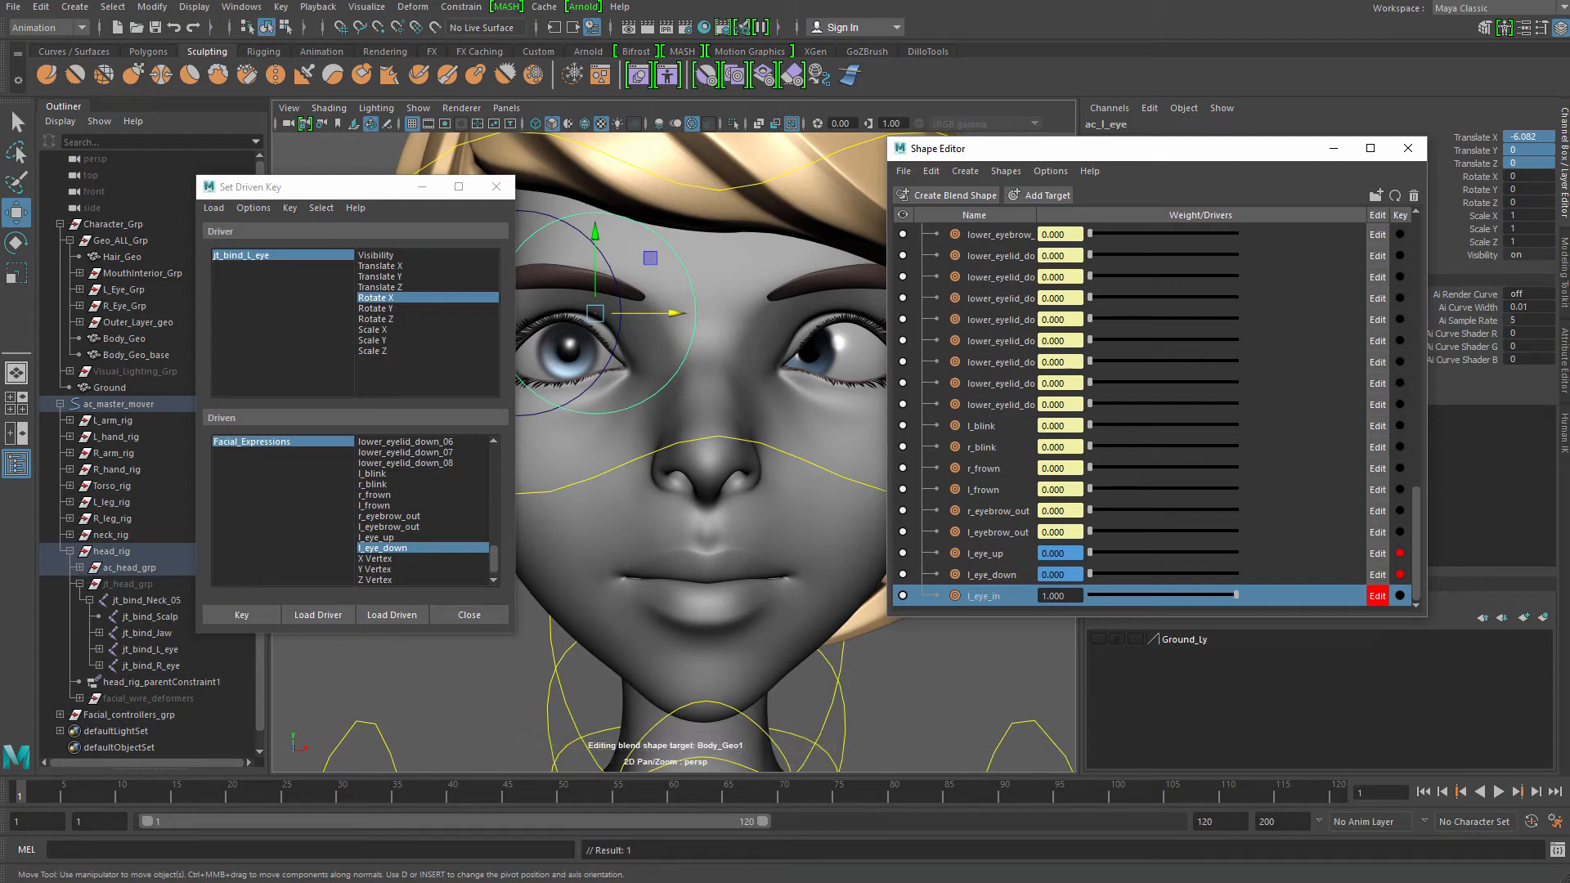
Select the body mesh, switch it to vertex mode, and pick a vertex above the left upper eyelid
alt+right_drag(766, 414, 957, 440)
alt+middle_drag(957, 440, 785, 565)
click(754, 570)
alt+right_drag(687, 362, 771, 550)
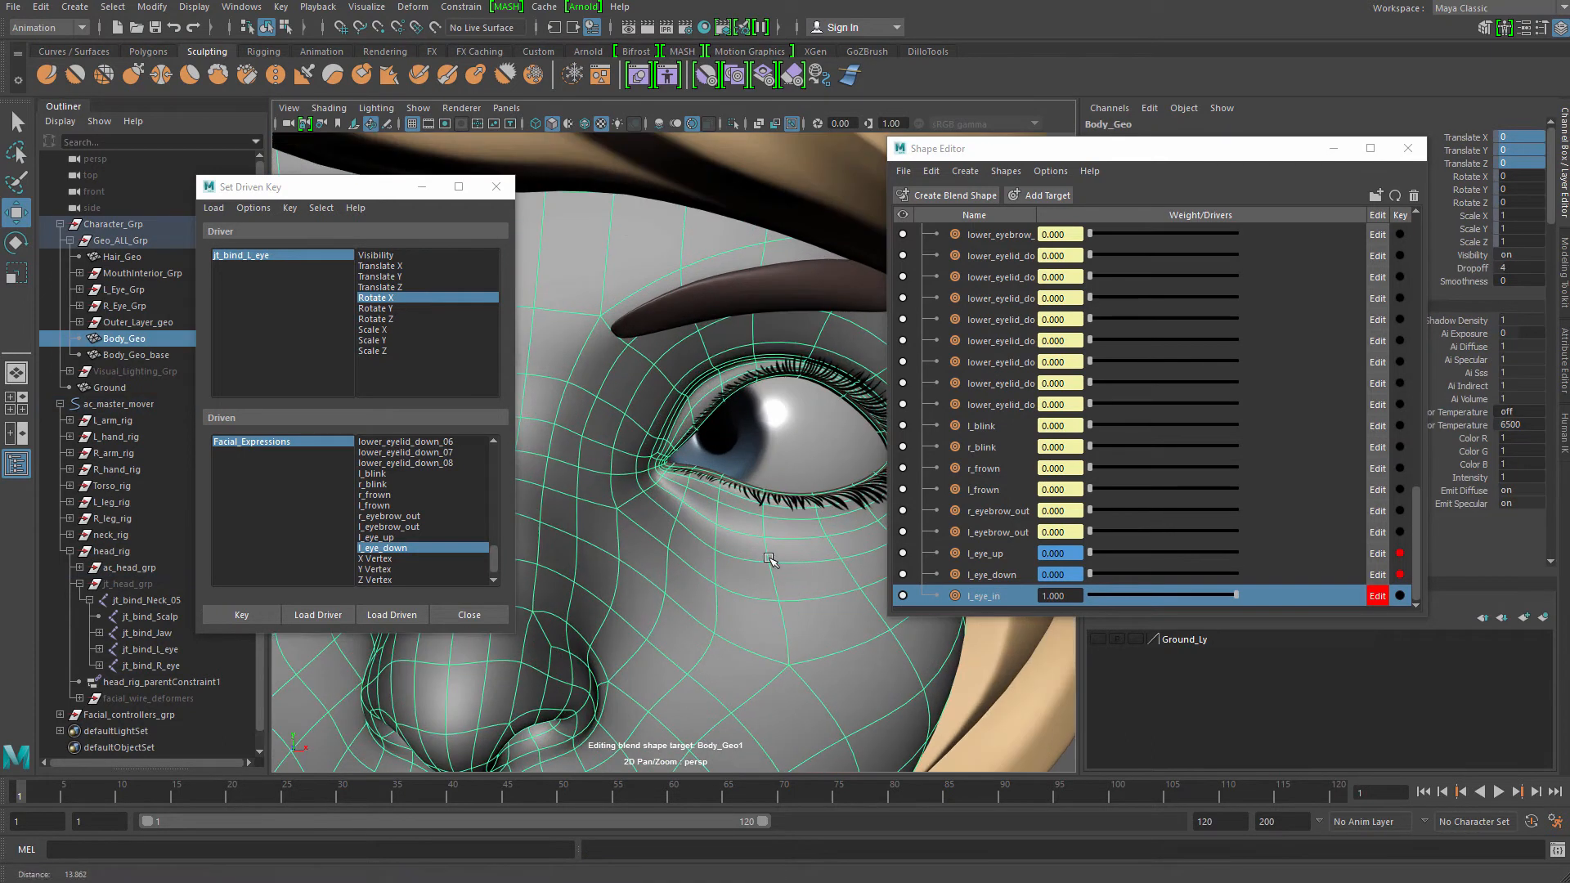
key(ctrl+1)
alt+middle_drag(756, 518, 695, 534)
key(ctrl+1)
right_drag(724, 525, 643, 523)
click(684, 361)
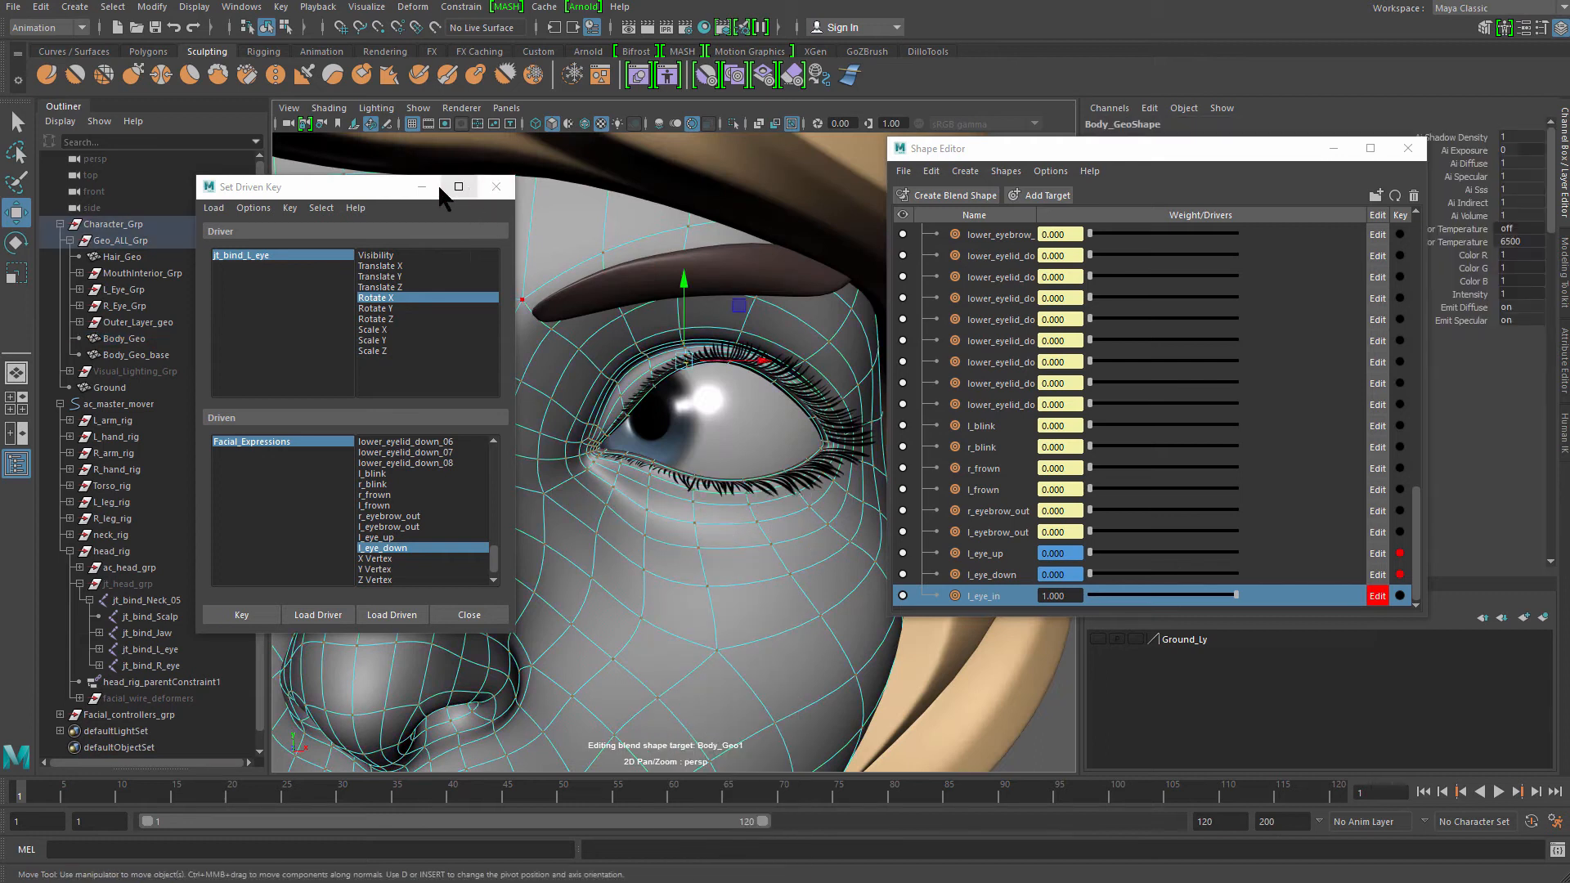
Soft-select the left upper eyelid's rim vertices on the body mesh and shift them slightly toward the nose
drag(366, 187, 197, 181)
scroll(655, 376, up, 3)
key(q)
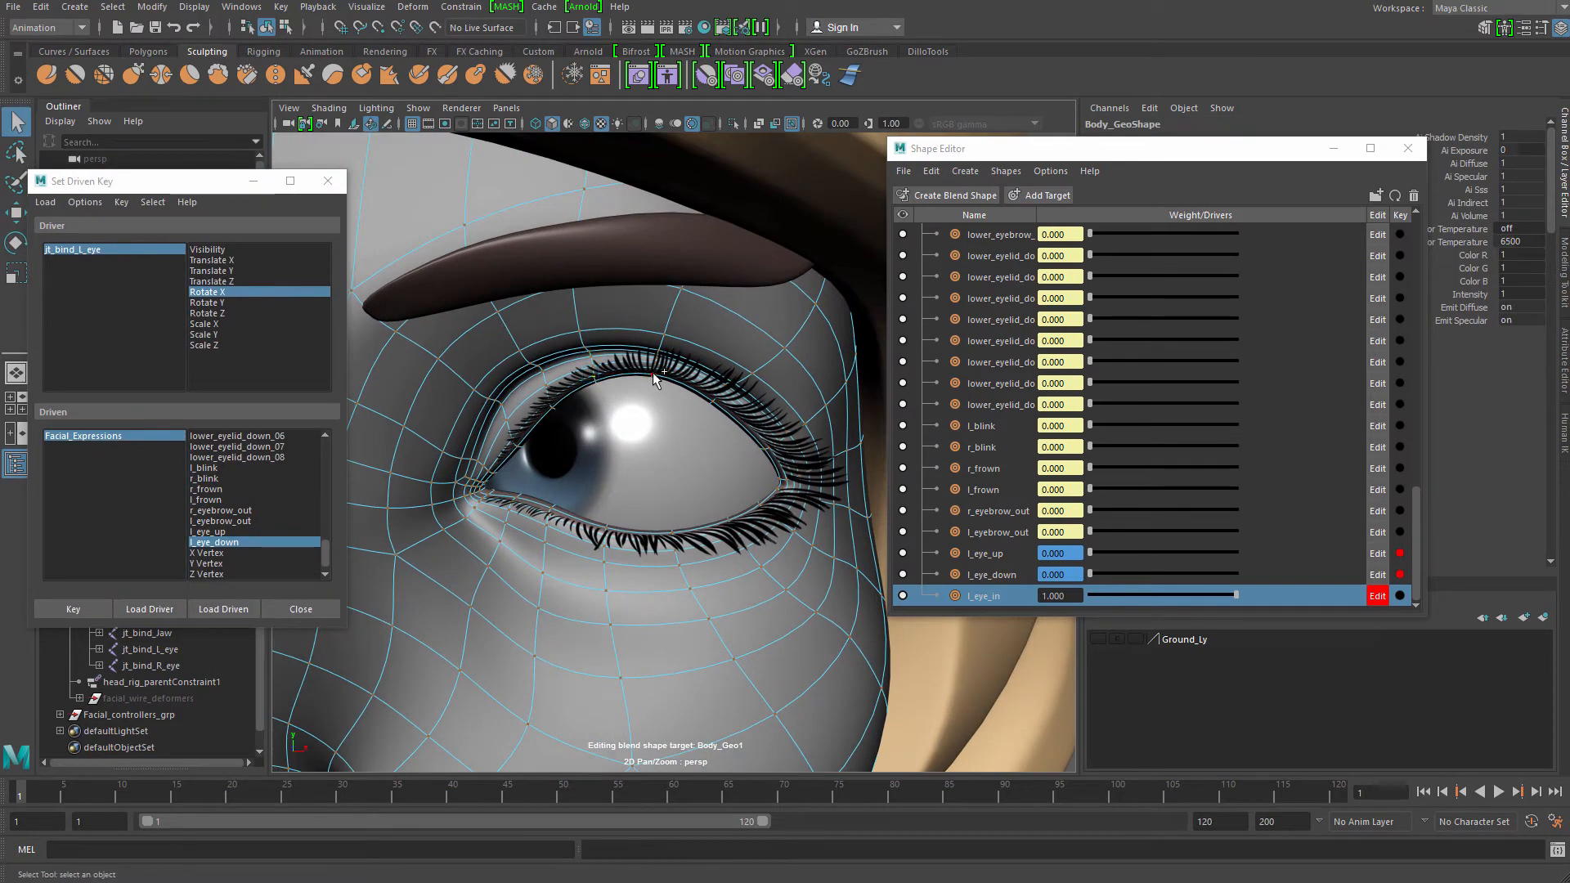
right_drag(630, 370, 660, 328)
key(ctrl+z)
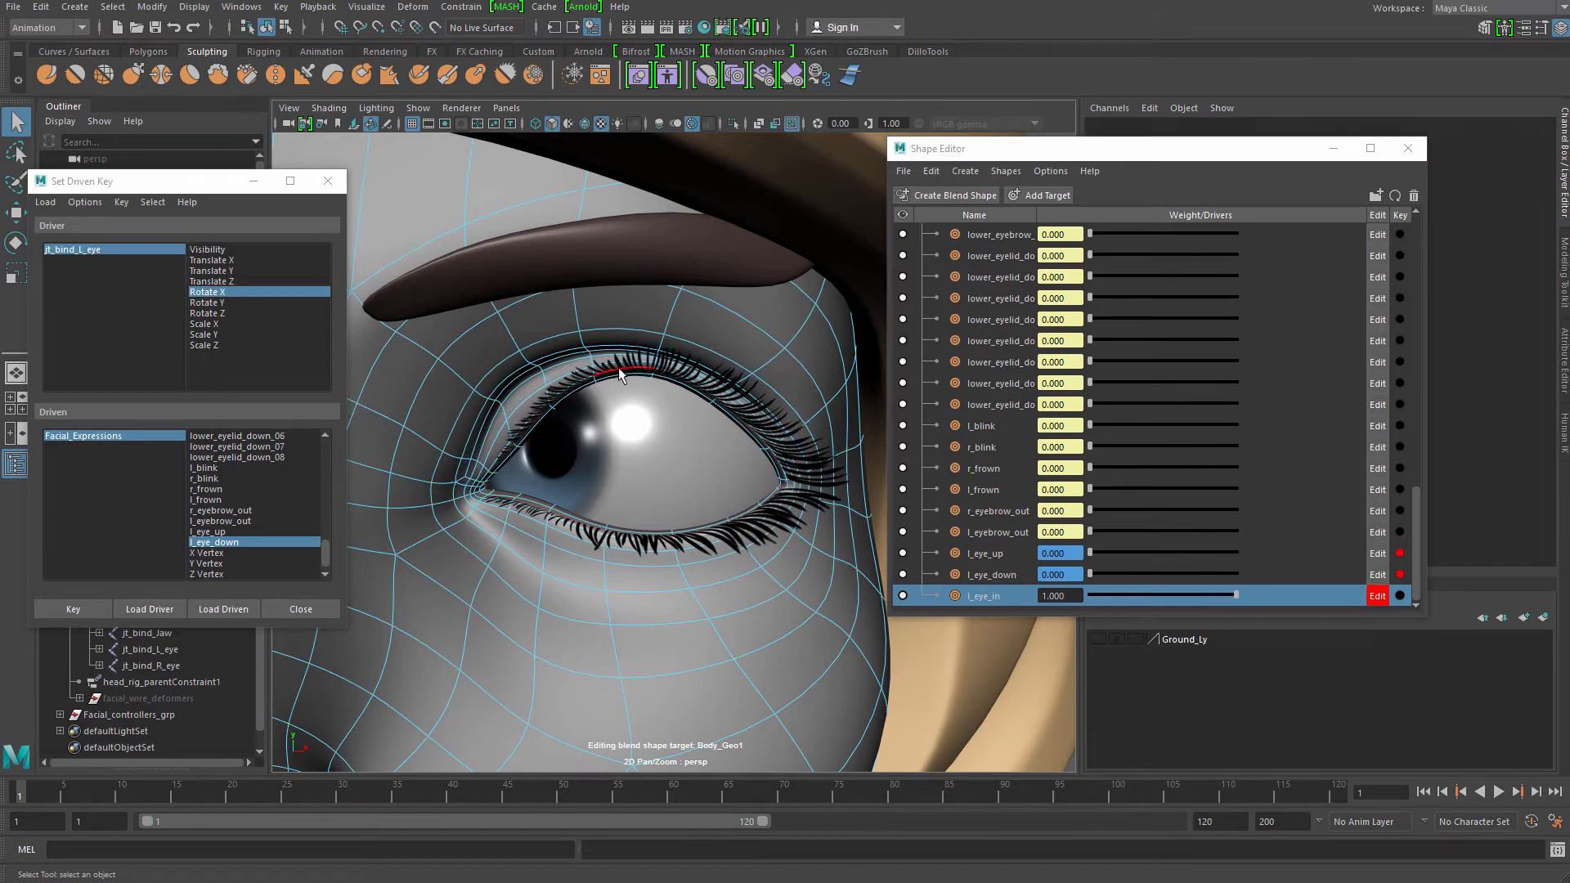
double_click(621, 374)
key(w)
key(f)
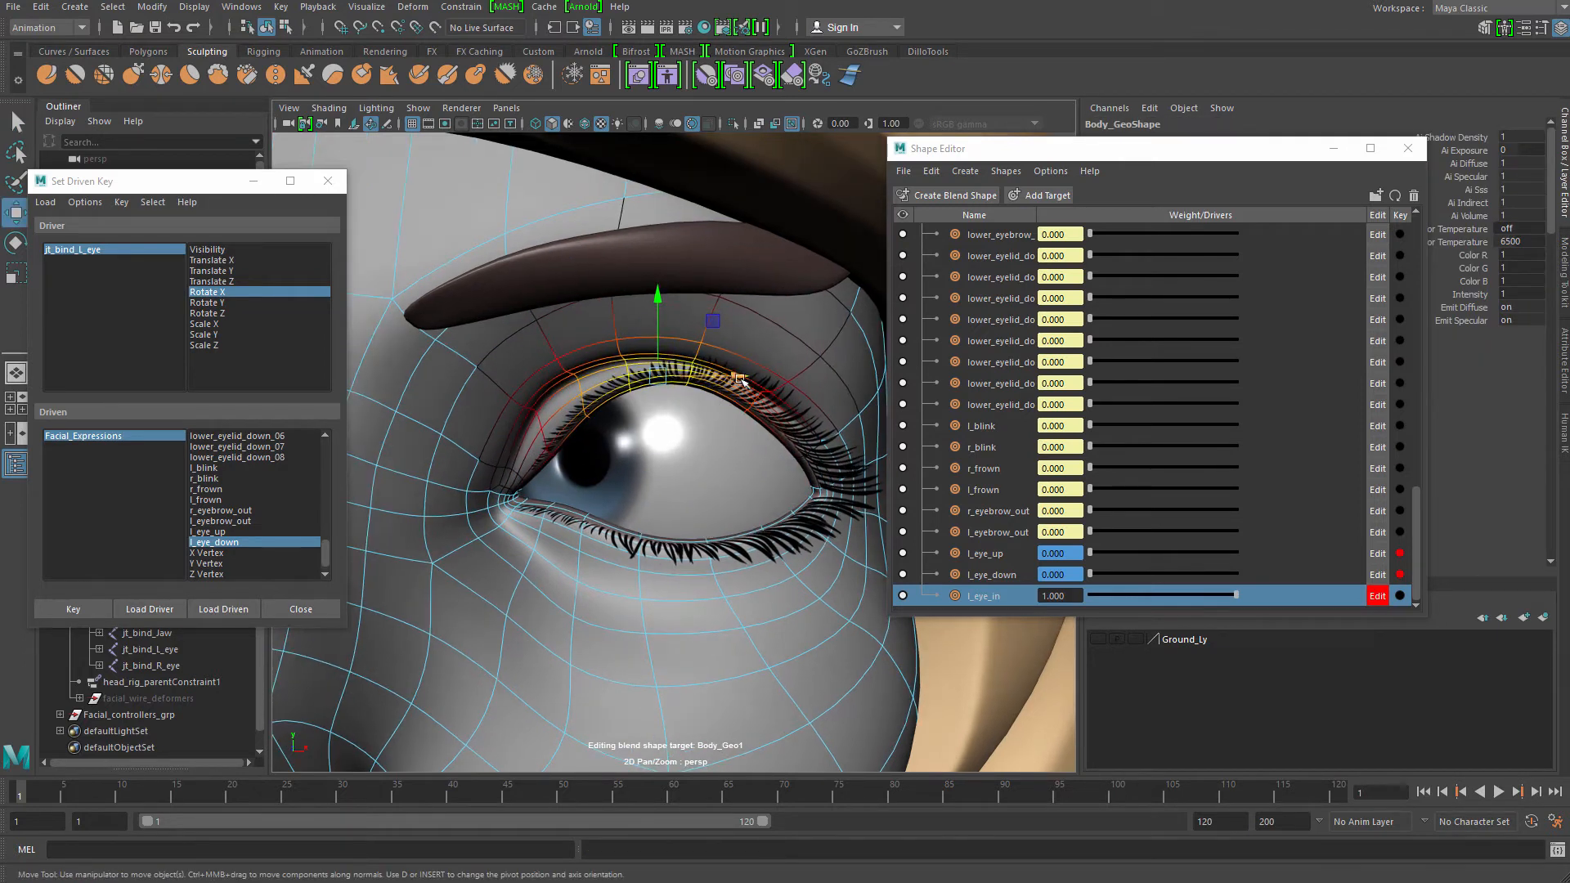
drag(739, 378, 701, 379)
Fit the soft-selected upper eyelid rim against the turned eyeball by nudging it sideways and in depth
alt+drag(696, 524, 657, 547)
scroll(657, 463, up, 4)
drag(562, 339, 599, 361)
key(e)
key(w)
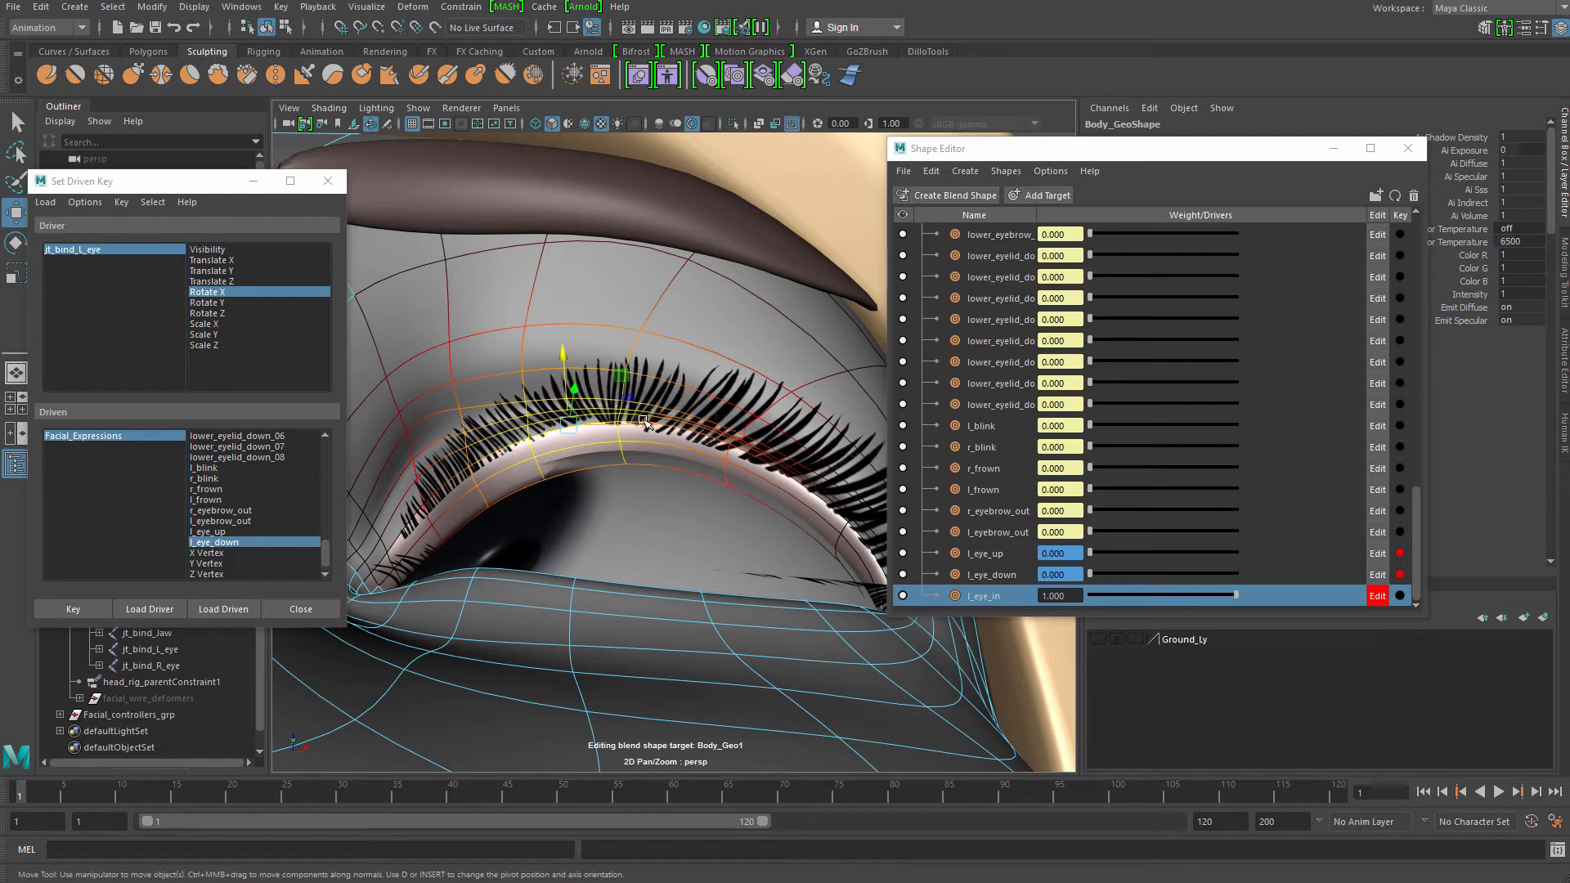
drag(643, 421, 632, 421)
alt+drag(612, 515, 591, 425)
drag(572, 211, 571, 214)
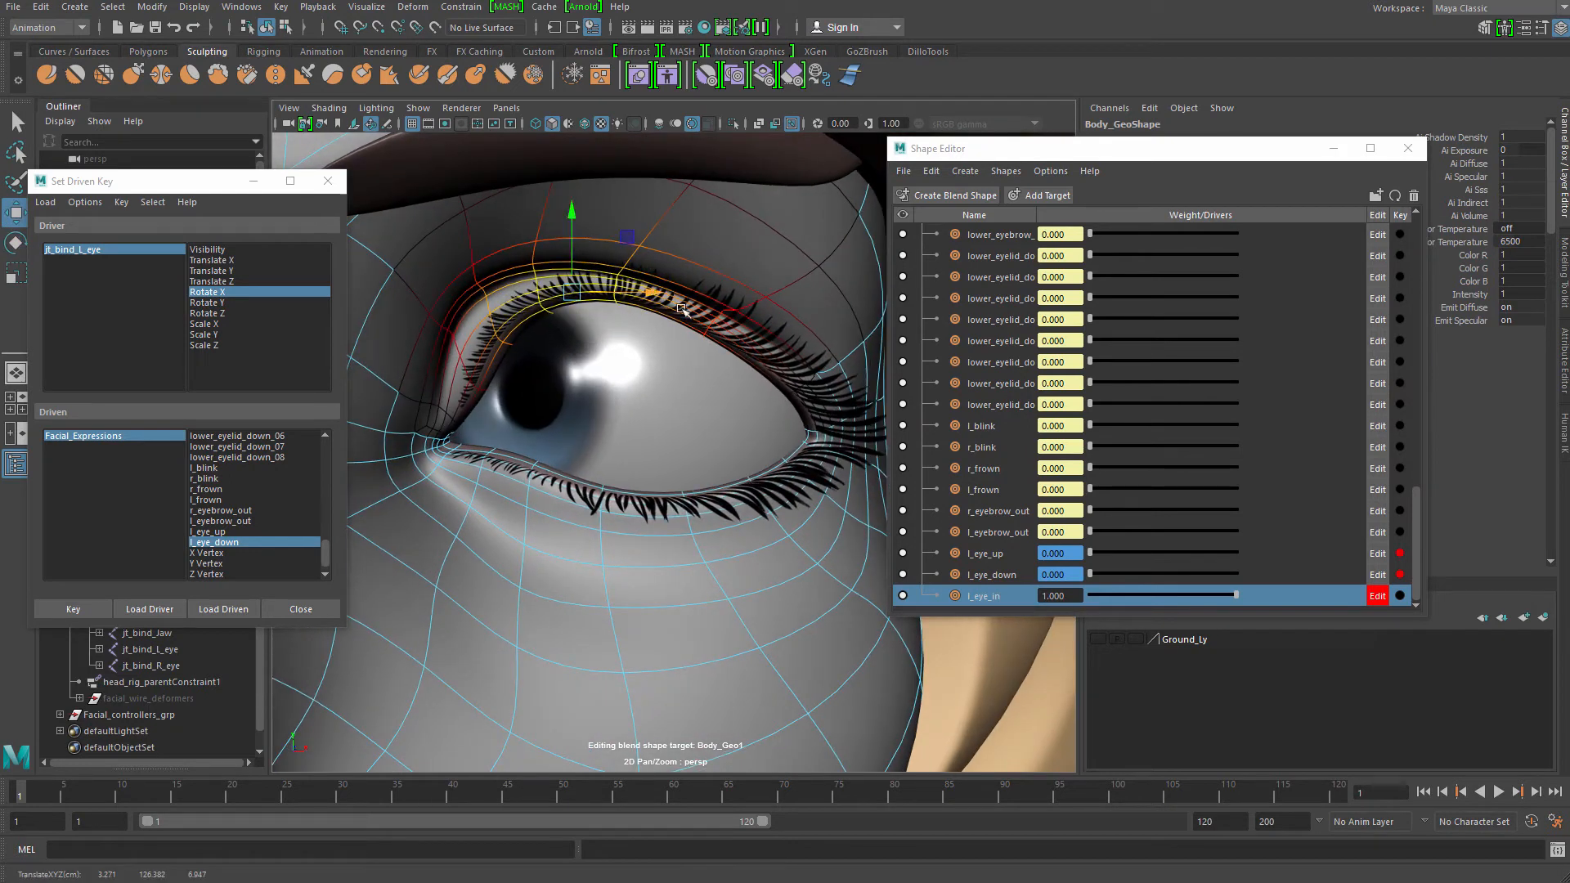
Resize the soft selection around the outer half of the left upper eyelid rim and adjust that area's height
click(687, 323)
key(b)
drag(669, 301, 582, 310)
shift+click(748, 357)
key(w)
mouse_move(727, 282)
alt+mouse_down()
mouse_move(717, 258)
mouse_move(718, 272)
alt+mouse_up()
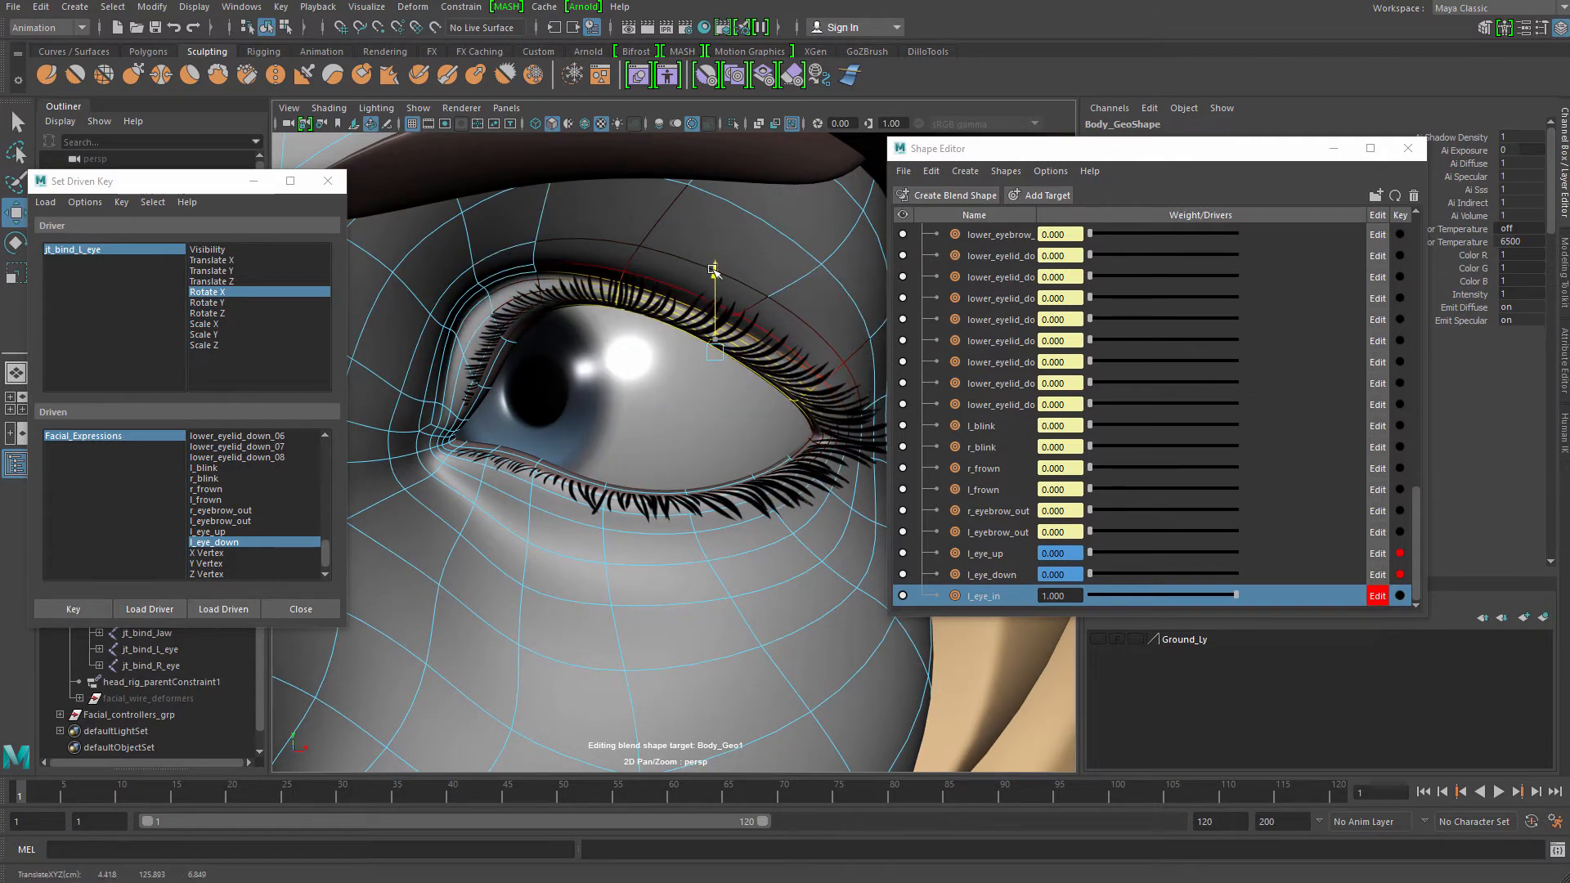
Reselect a single upper eyelid rim vertex outward of the iris and lower it slightly
key(q)
alt+drag(740, 345, 748, 350)
click(711, 359)
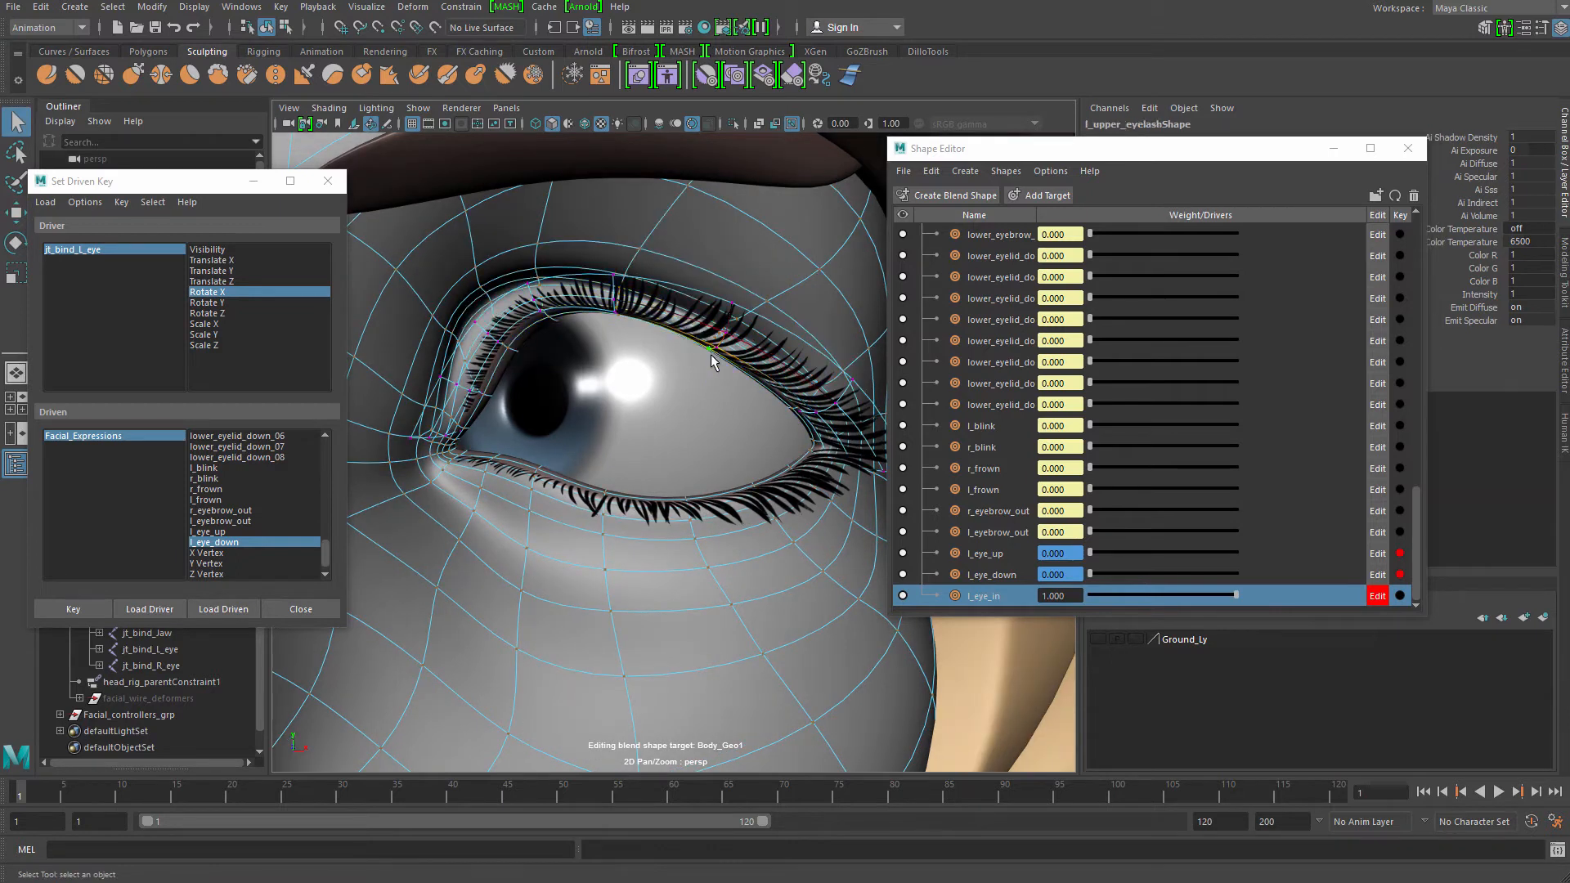
key(ctrl+z)
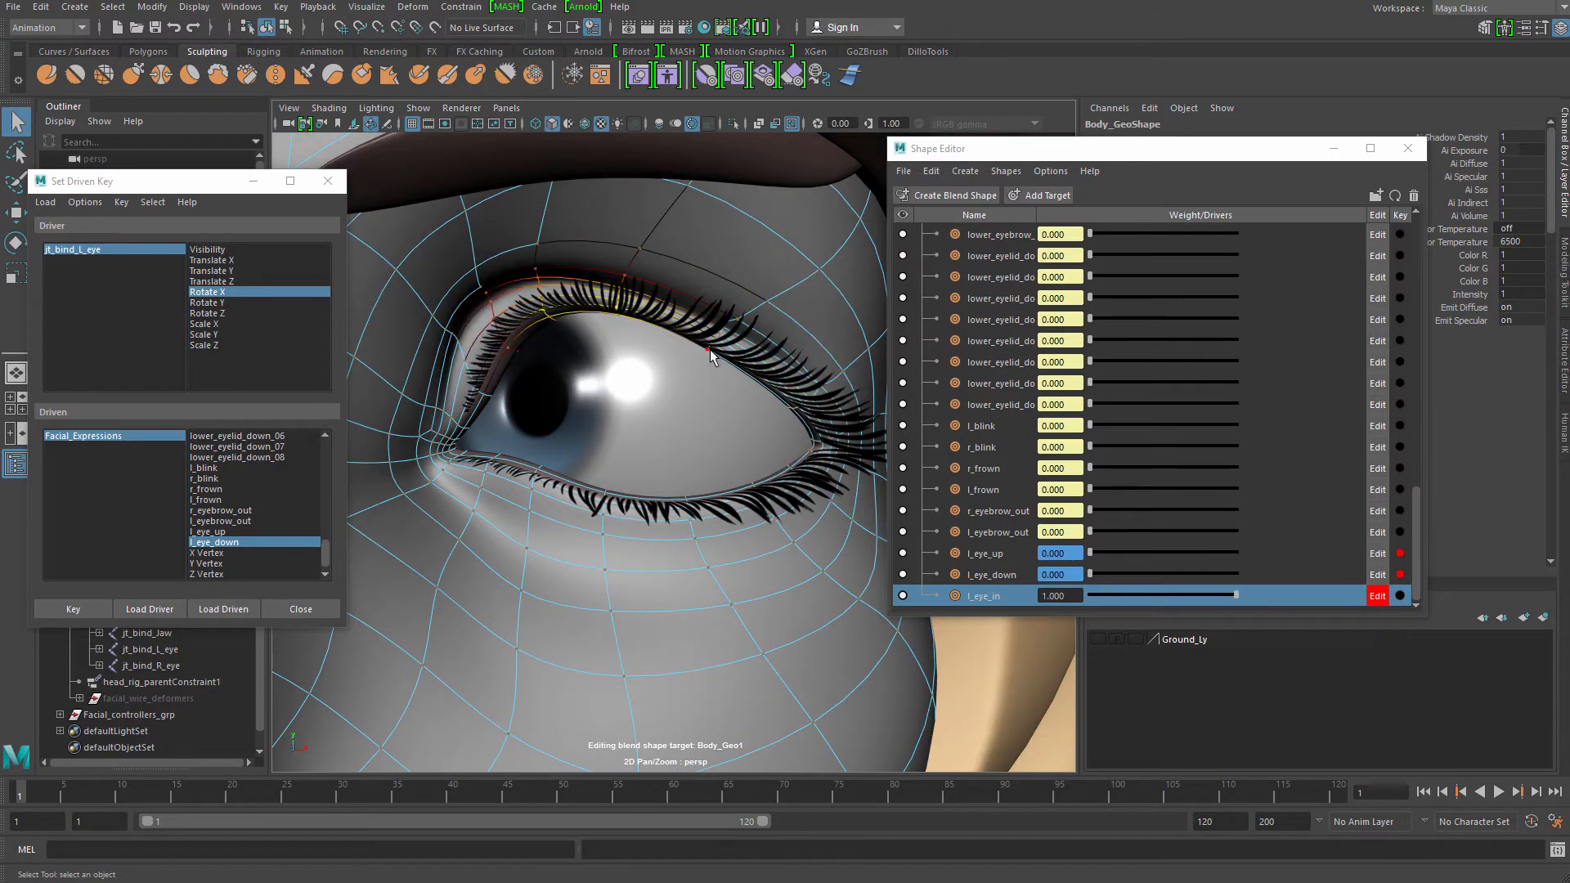
click(707, 350)
key(w)
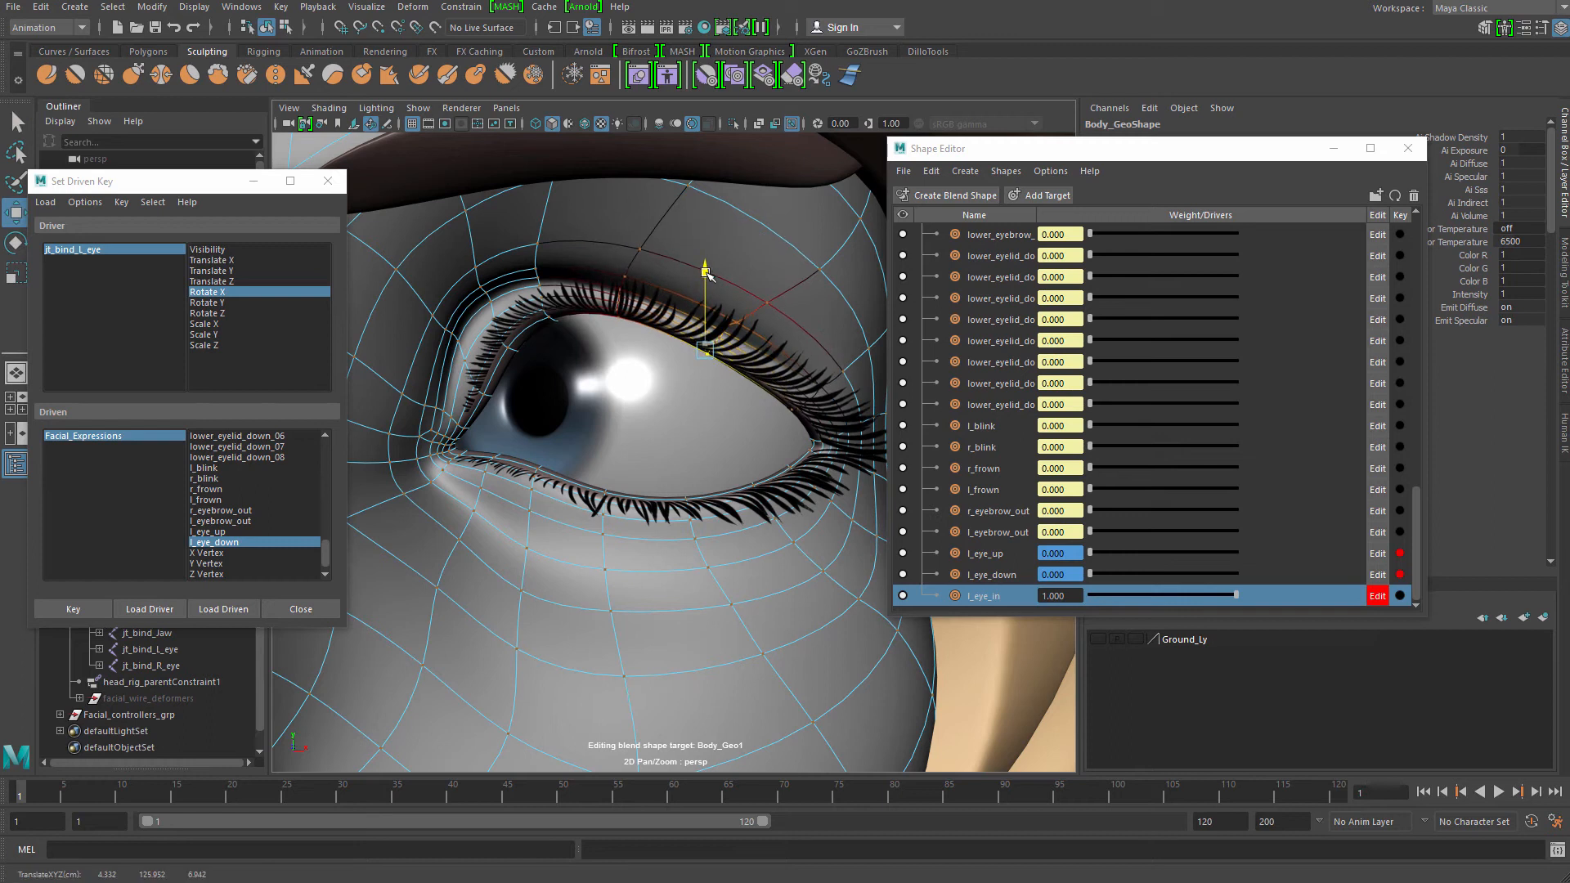
drag(707, 273, 707, 280)
Refine the outer stretch of the left upper eyelid rim with a readjusted soft selection
alt+drag(708, 282, 577, 298)
key(q)
click(718, 393)
key(w)
key(b)
key(q)
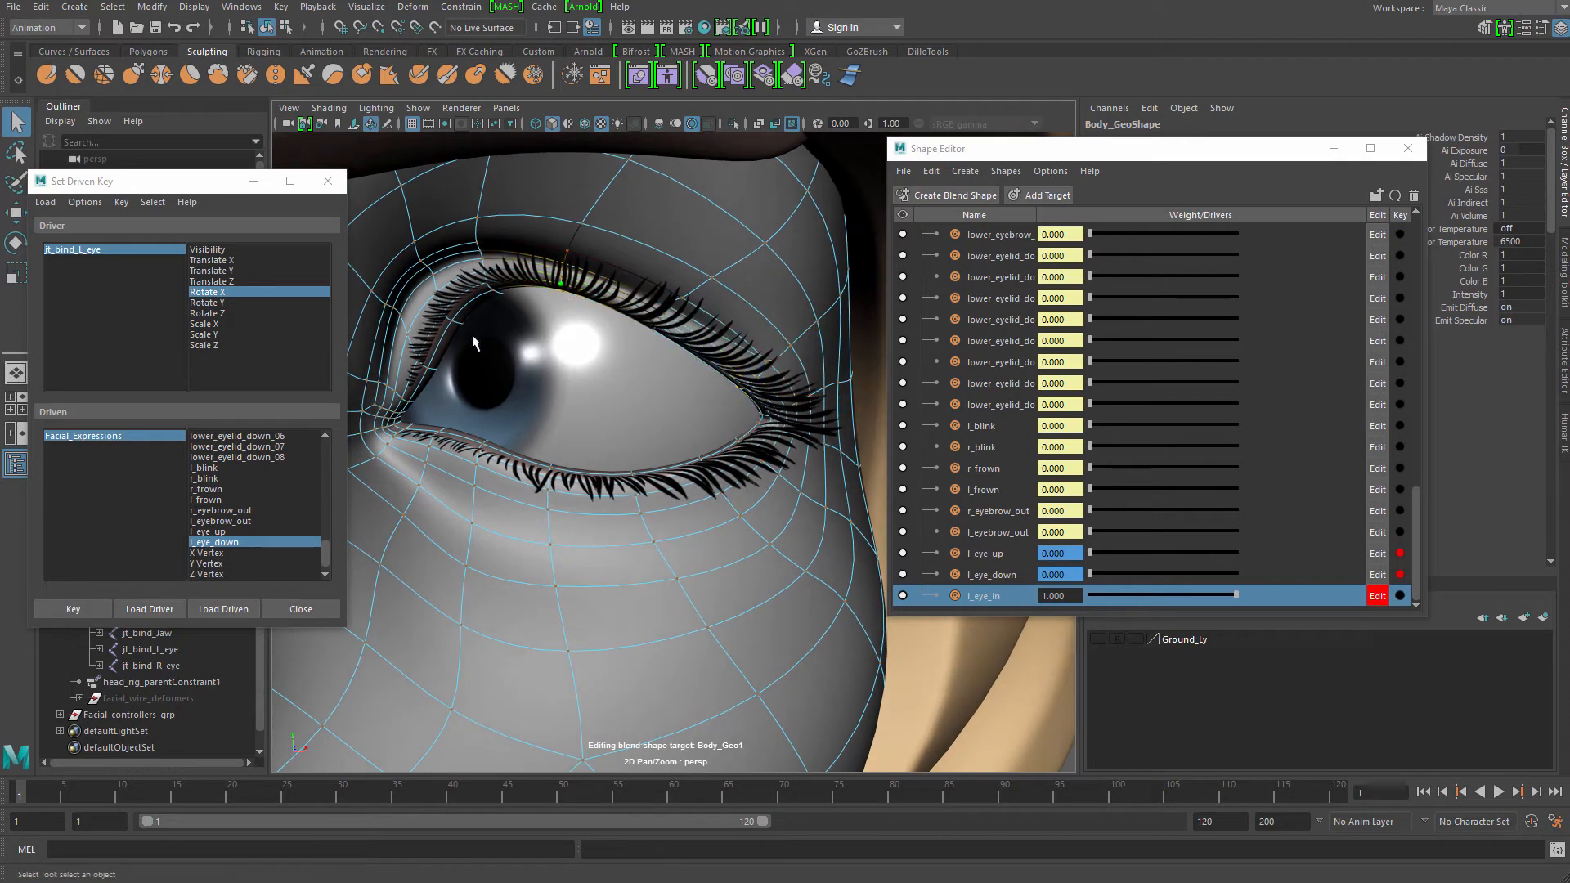
Soft-select the upper eyelid rim vertex above the iris and move it down slightly to smooth the lid curve
alt+drag(472, 335, 688, 289)
click(553, 332)
key(w)
key(q)
click(673, 305)
key(b)
key(w)
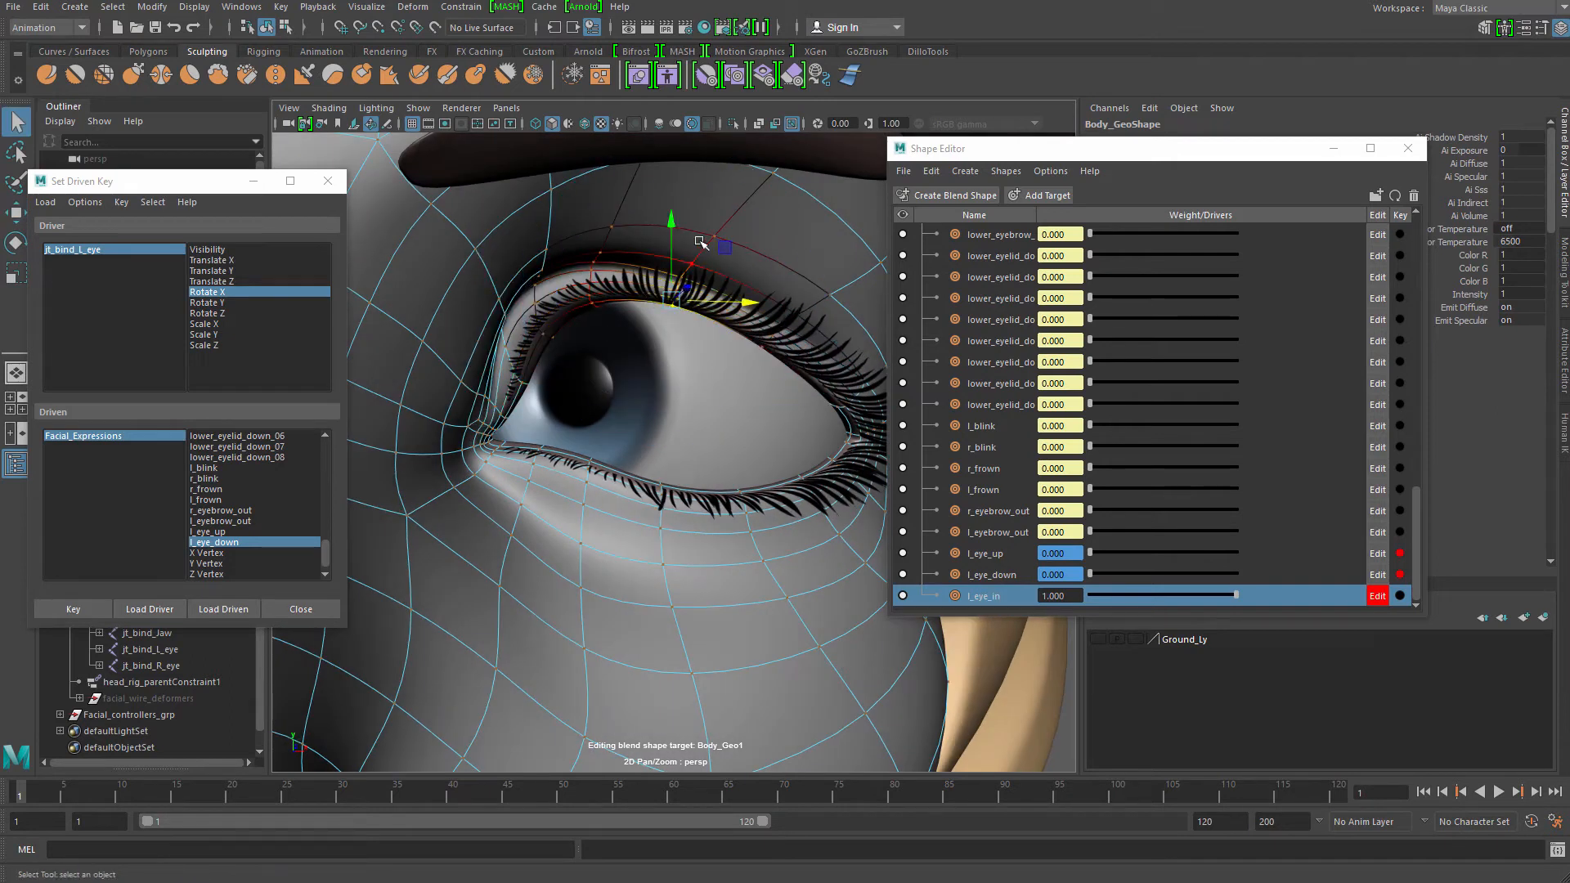
drag(672, 220, 673, 233)
Try to lower the soft-selected lower eyelid vertex near the inner eye corner, and undo the last change
alt+drag(677, 341, 578, 413)
key(q)
click(525, 416)
alt+right_drag(525, 415, 572, 408)
alt+middle_drag(573, 408, 606, 378)
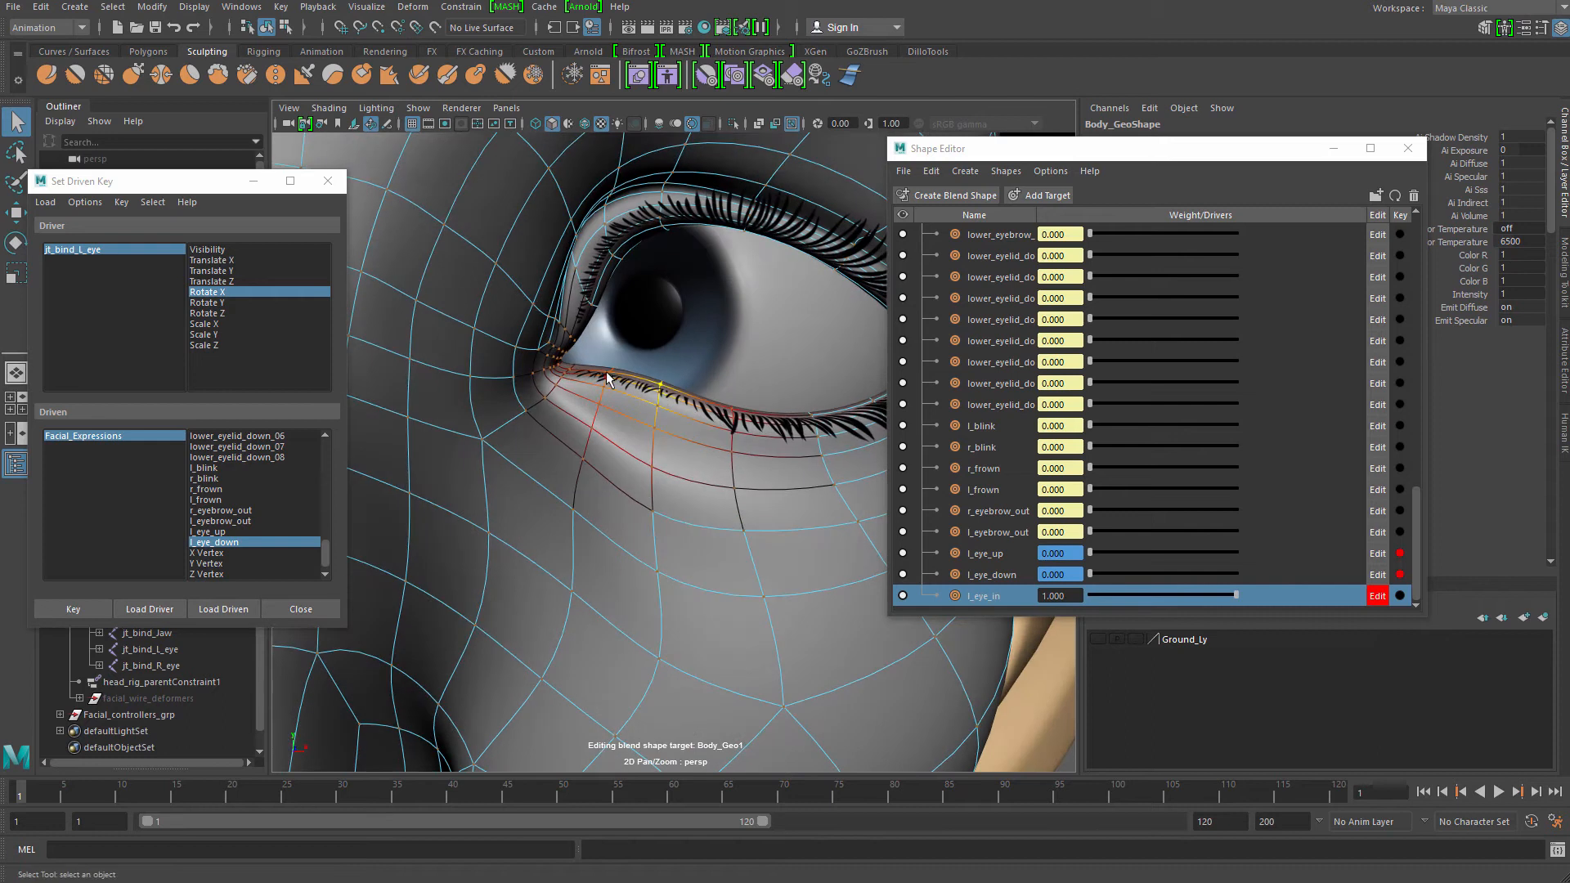
click(607, 374)
key(b)
drag(633, 369, 607, 367)
key(w)
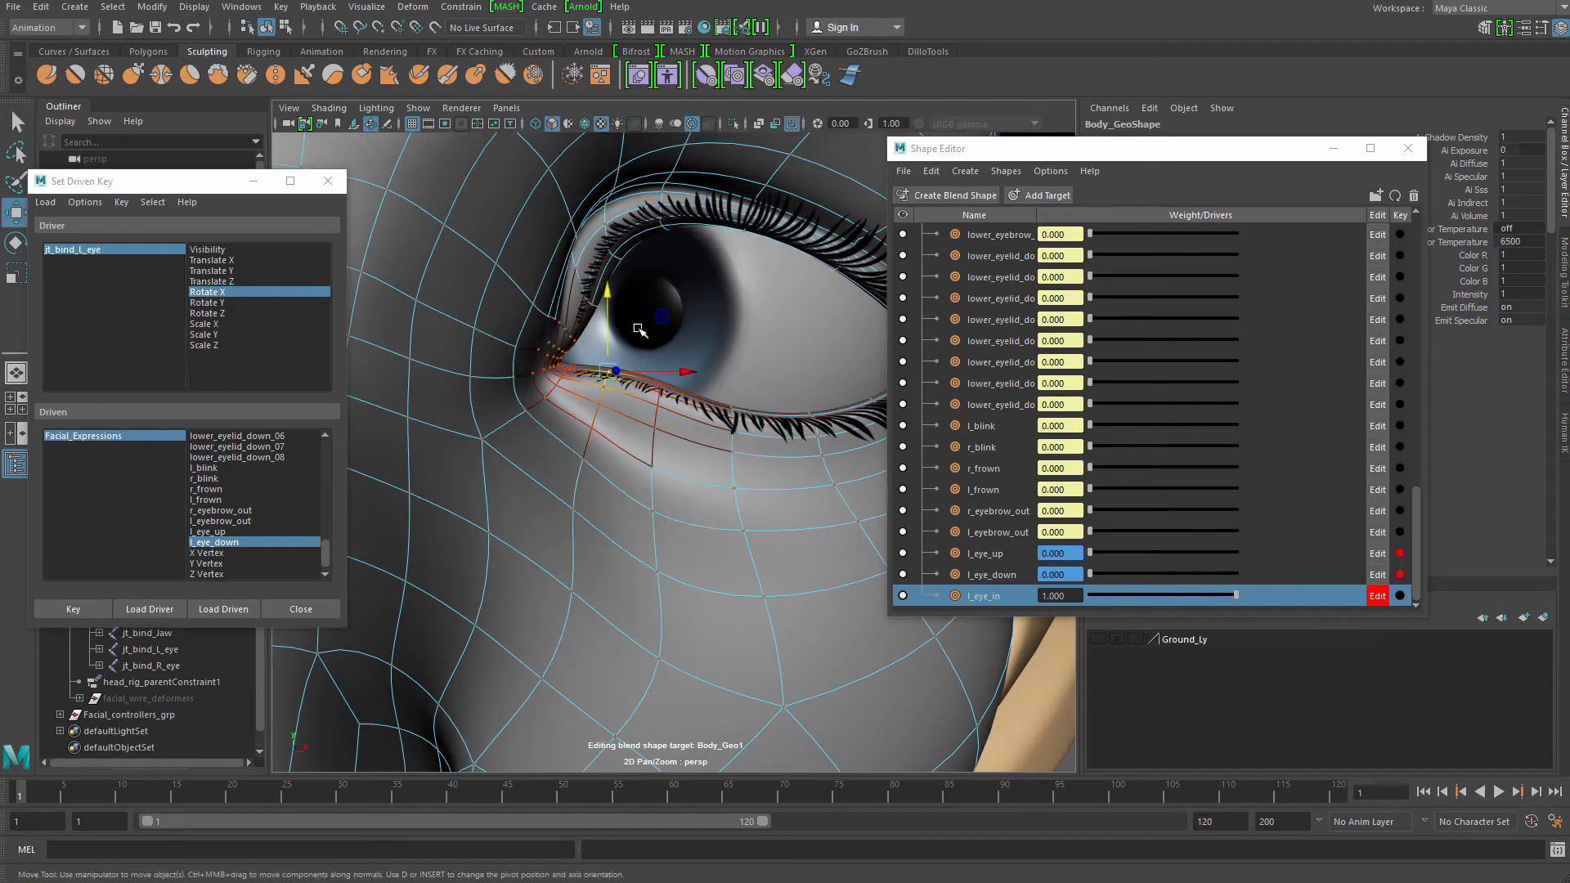
drag(610, 293, 612, 311)
key(ctrl+z)
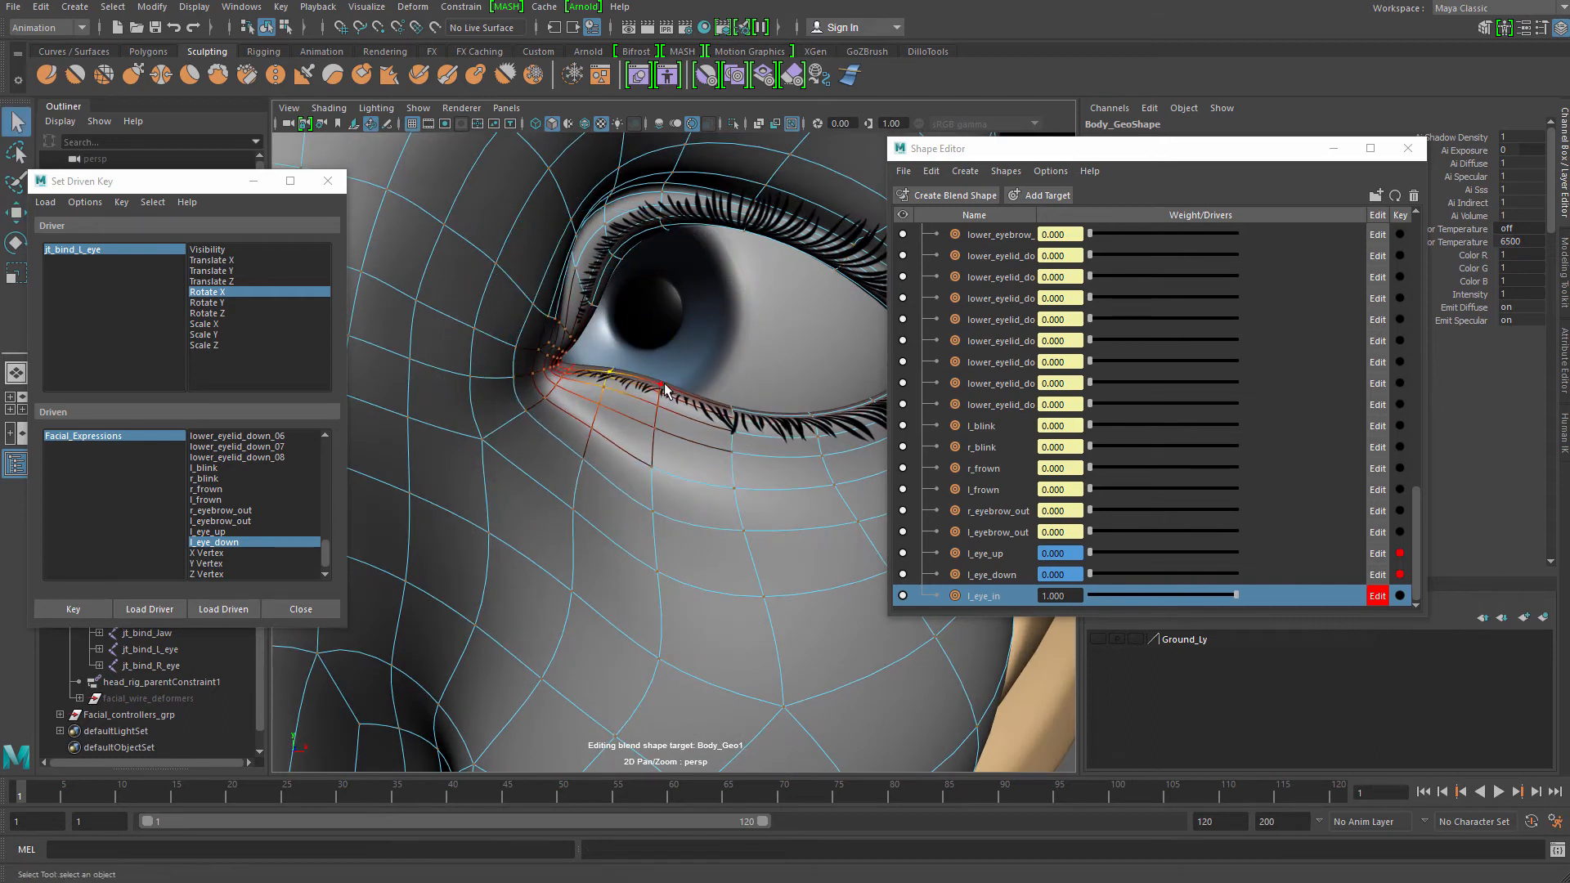
Soft-select the lower eyelid rim vertex beneath the iris and shift it toward the nose, fitting it to the eyeball
click(663, 386)
key(b)
drag(664, 384, 705, 380)
key(w)
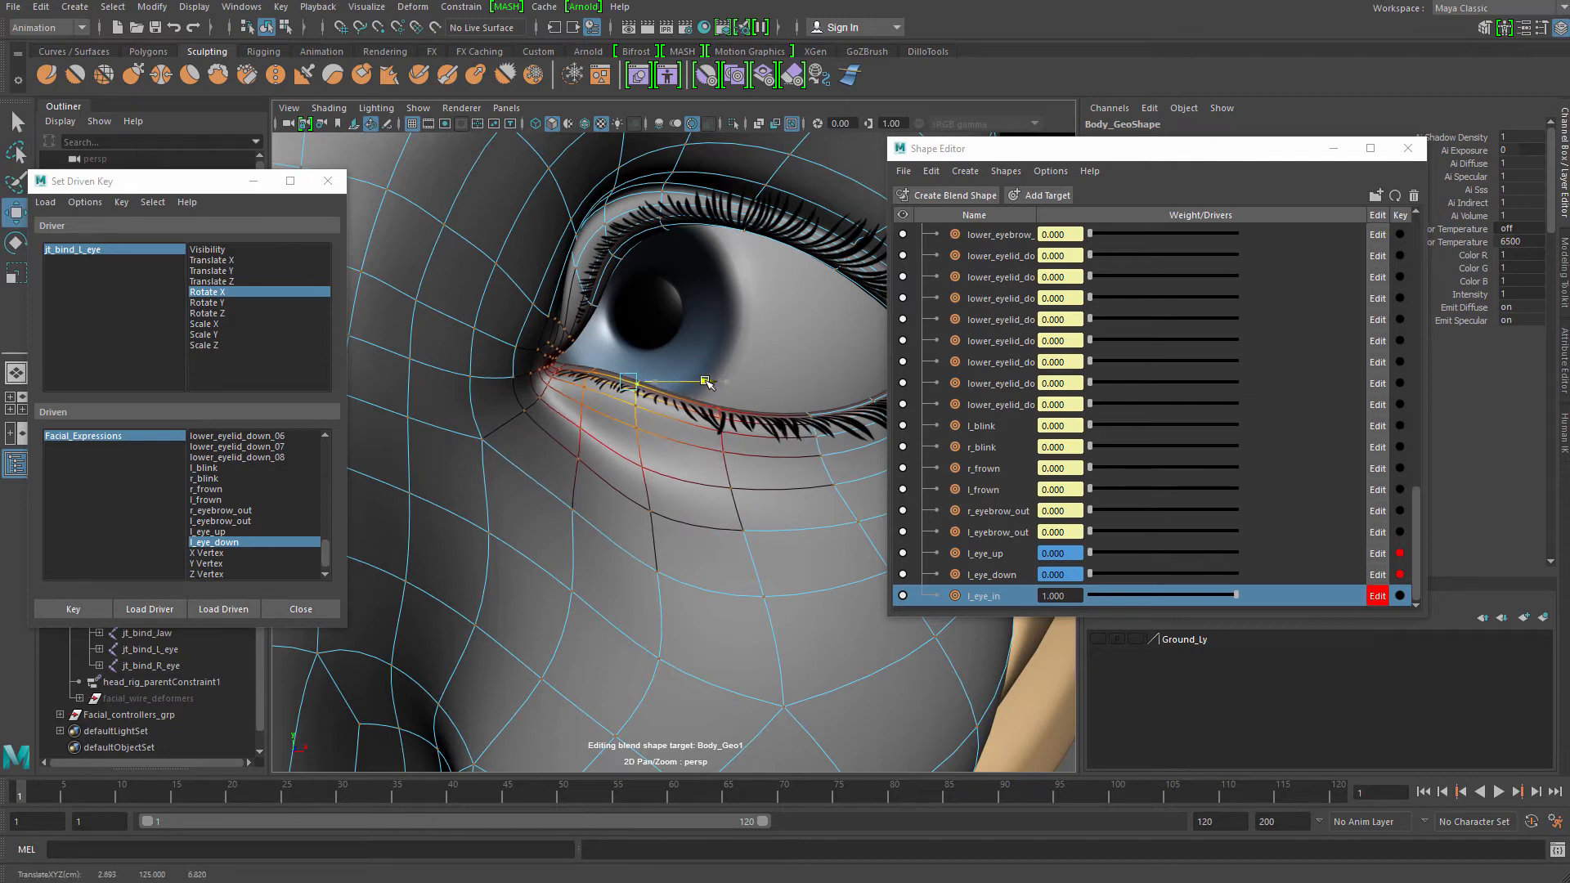
scroll(638, 411, up, 3)
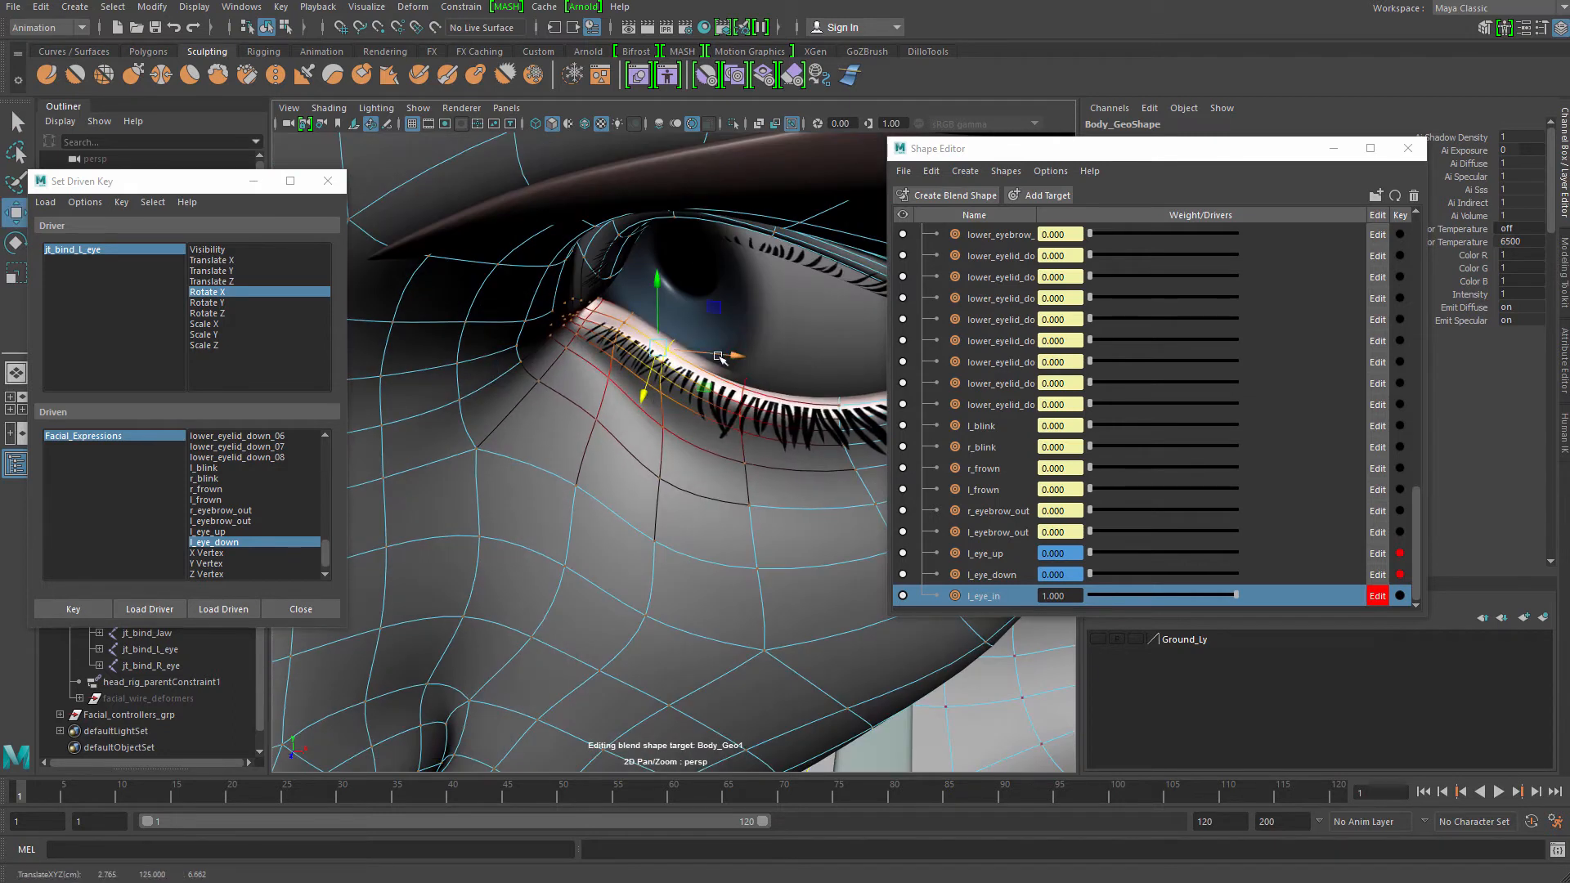
alt+drag(632, 391, 652, 382)
mouse_move(654, 385)
alt+mouse_down()
mouse_move(757, 433)
mouse_move(641, 425)
mouse_move(626, 384)
alt+mouse_up()
Adjust the height of the outer half of the left lower eyelid rim using a resized soft selection
key(q)
click(736, 411)
key(b)
drag(626, 381, 564, 399)
key(w)
key(b)
drag(683, 422, 570, 483)
alt+drag(683, 417, 689, 377)
key(w)
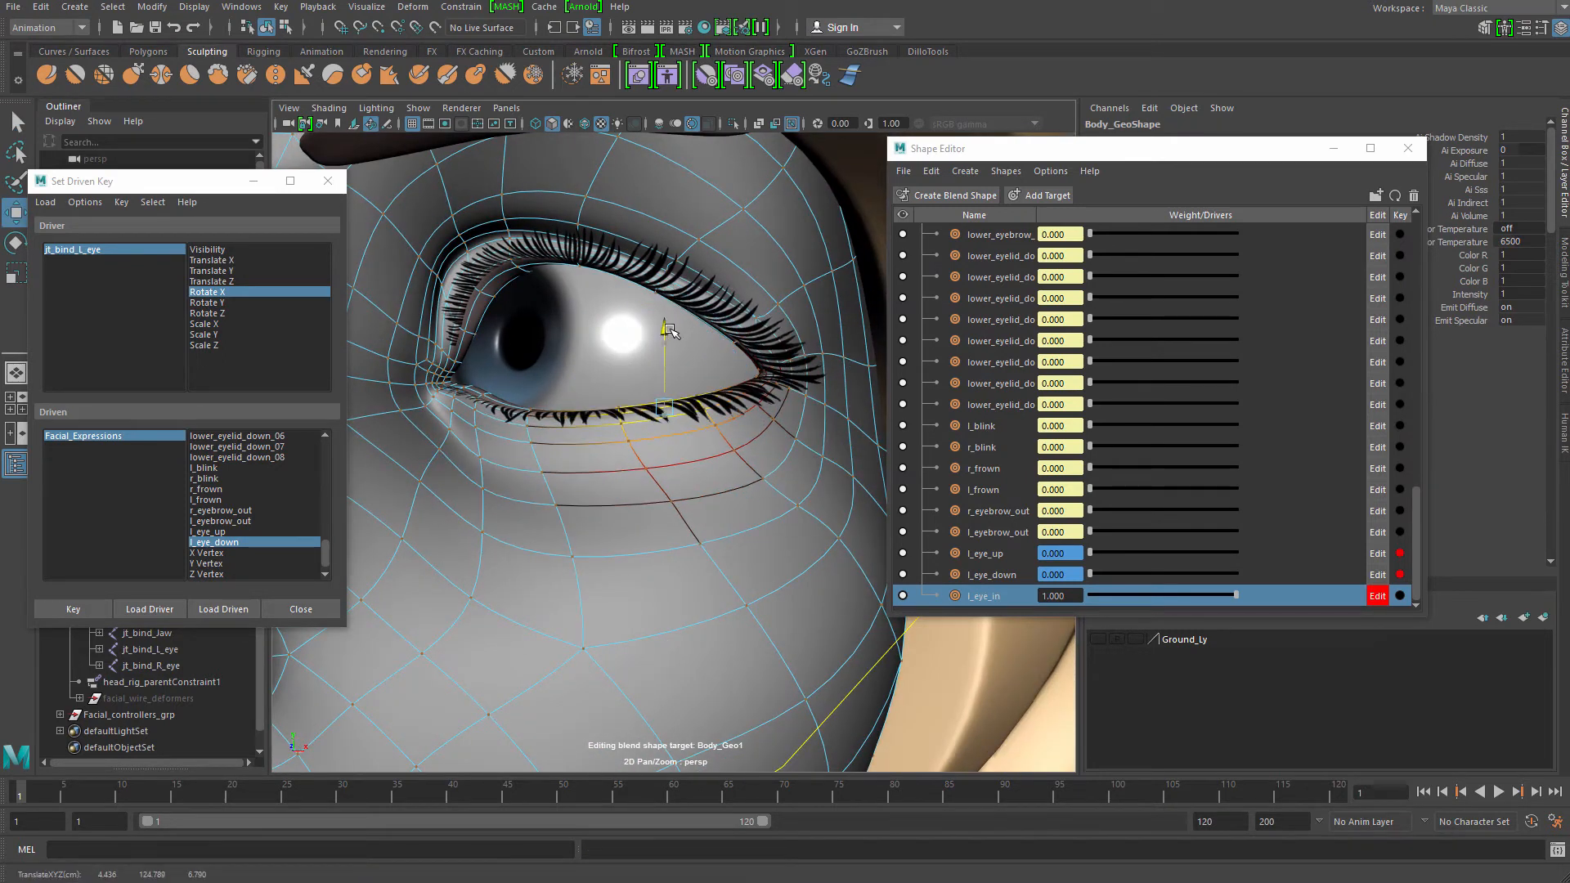
key(b)
drag(649, 376, 682, 382)
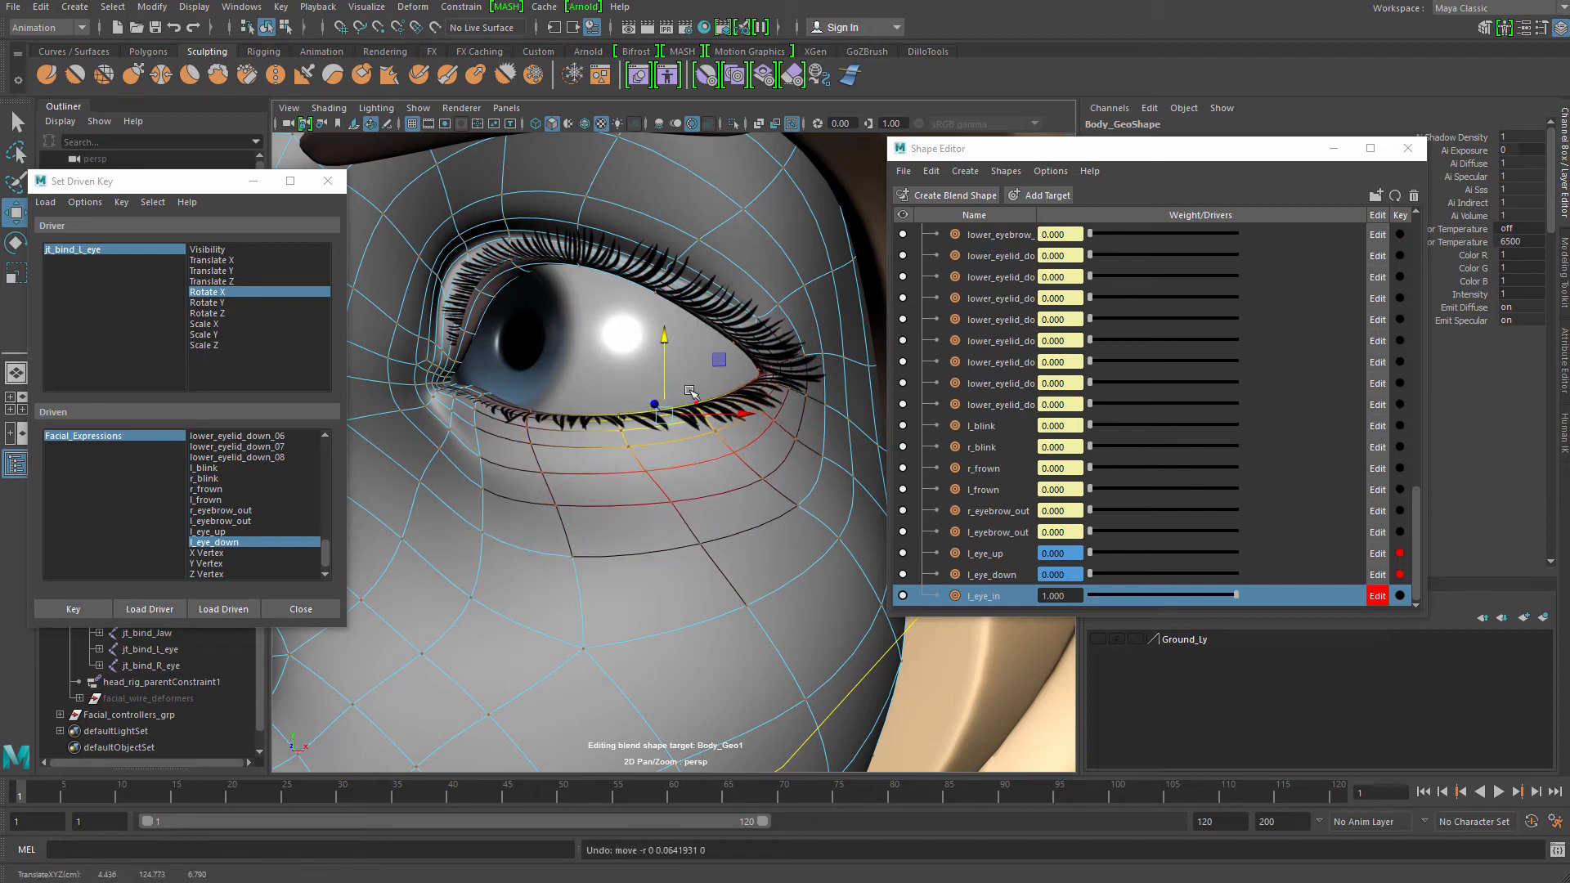
Move the middle of the left lower eyelid rim down slightly to even out its curve
alt+drag(664, 334, 615, 327)
key(q)
click(618, 402)
key(w)
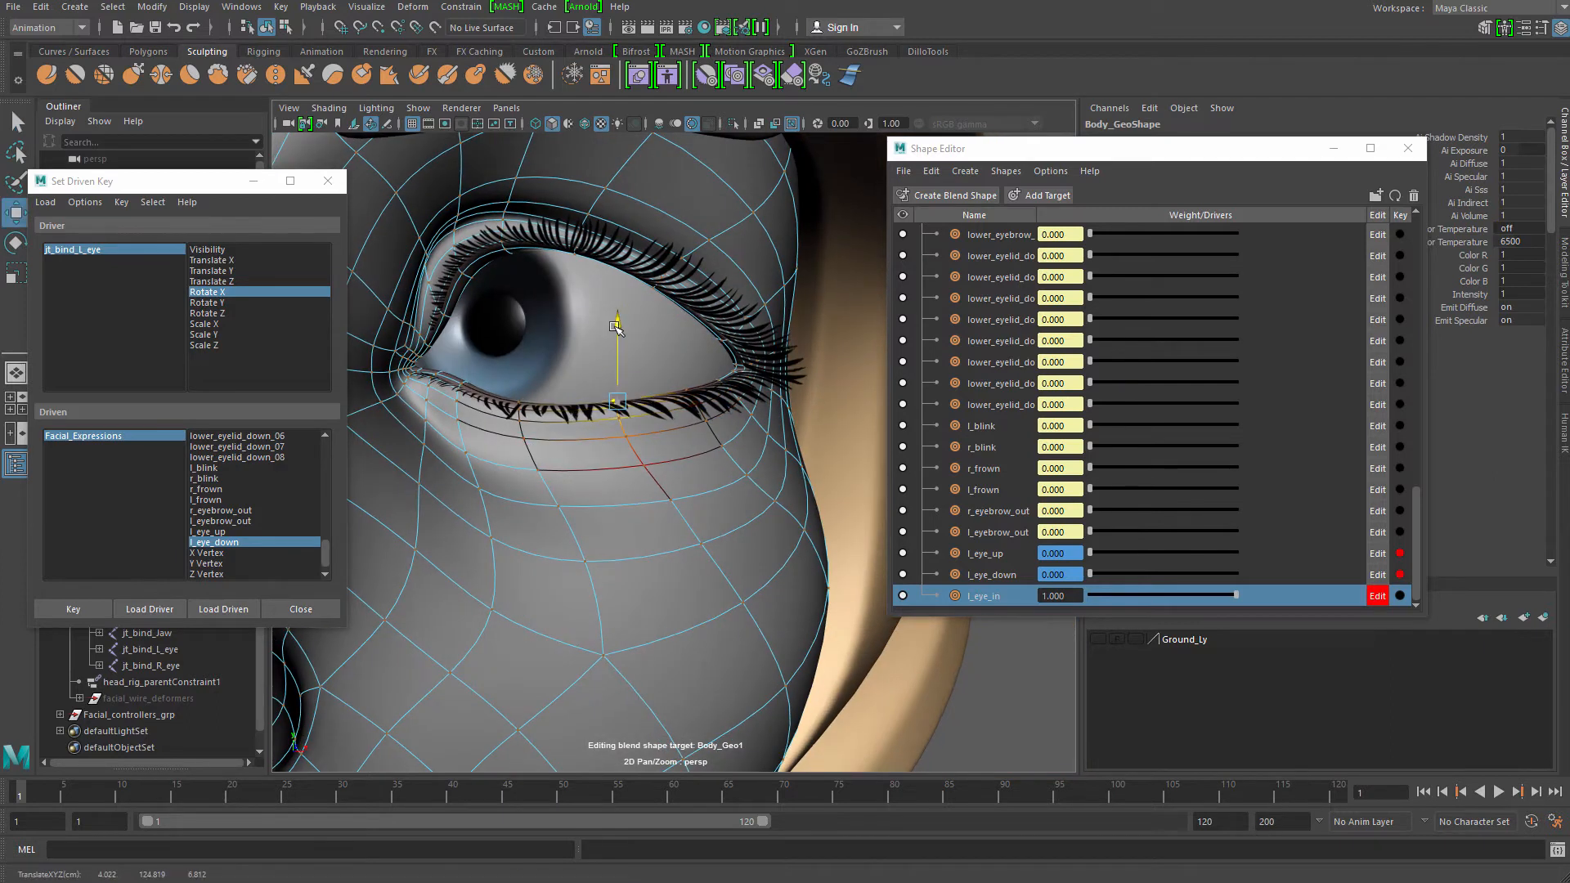
click(520, 402)
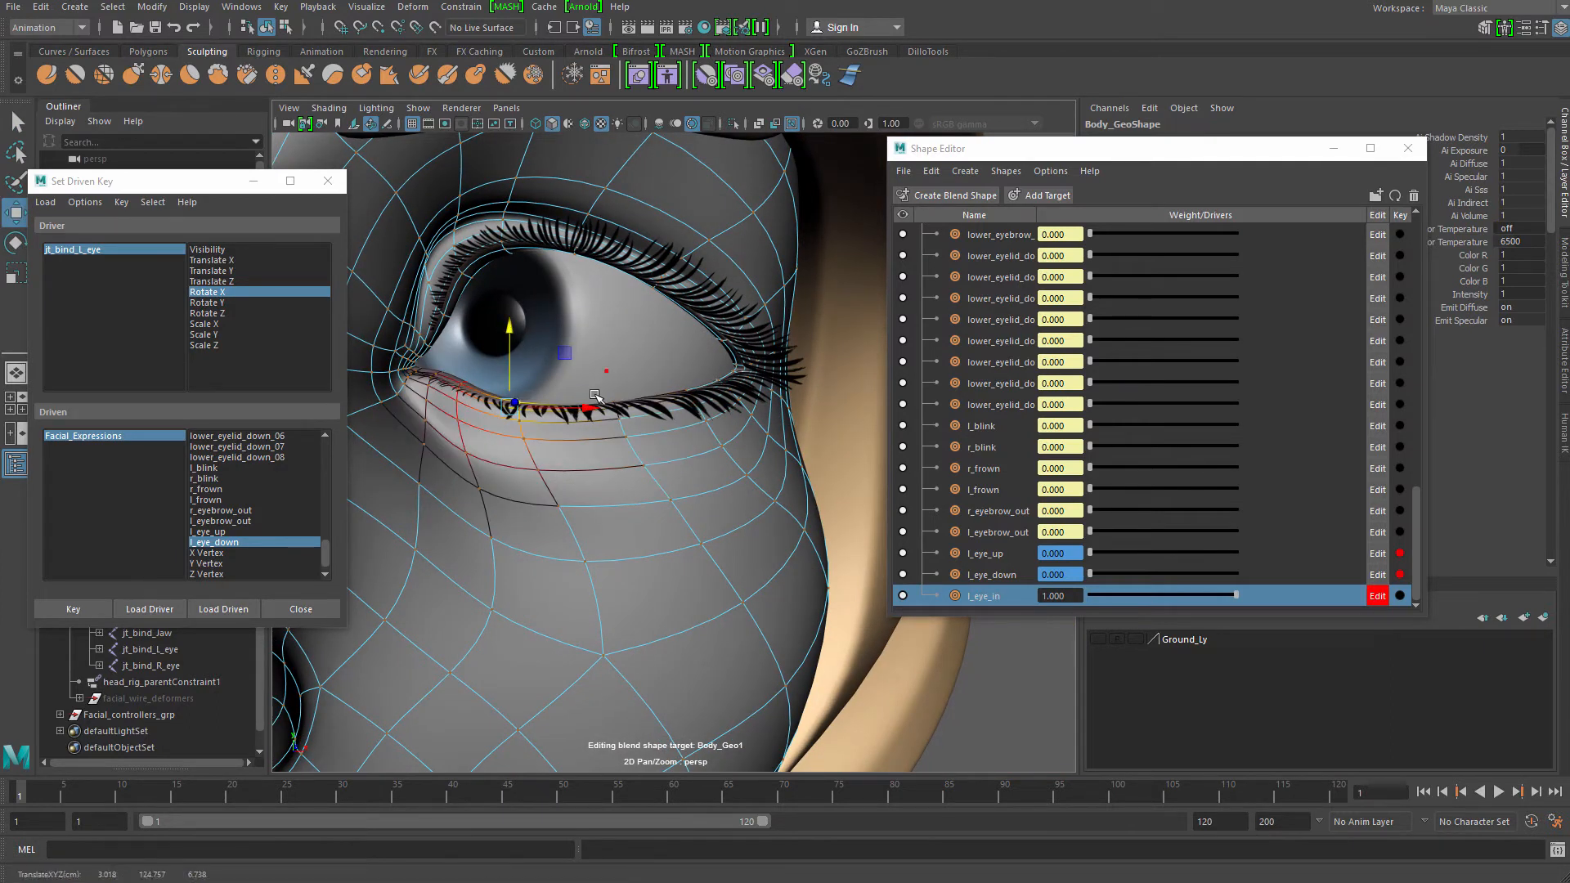
click(619, 405)
drag(621, 331, 622, 337)
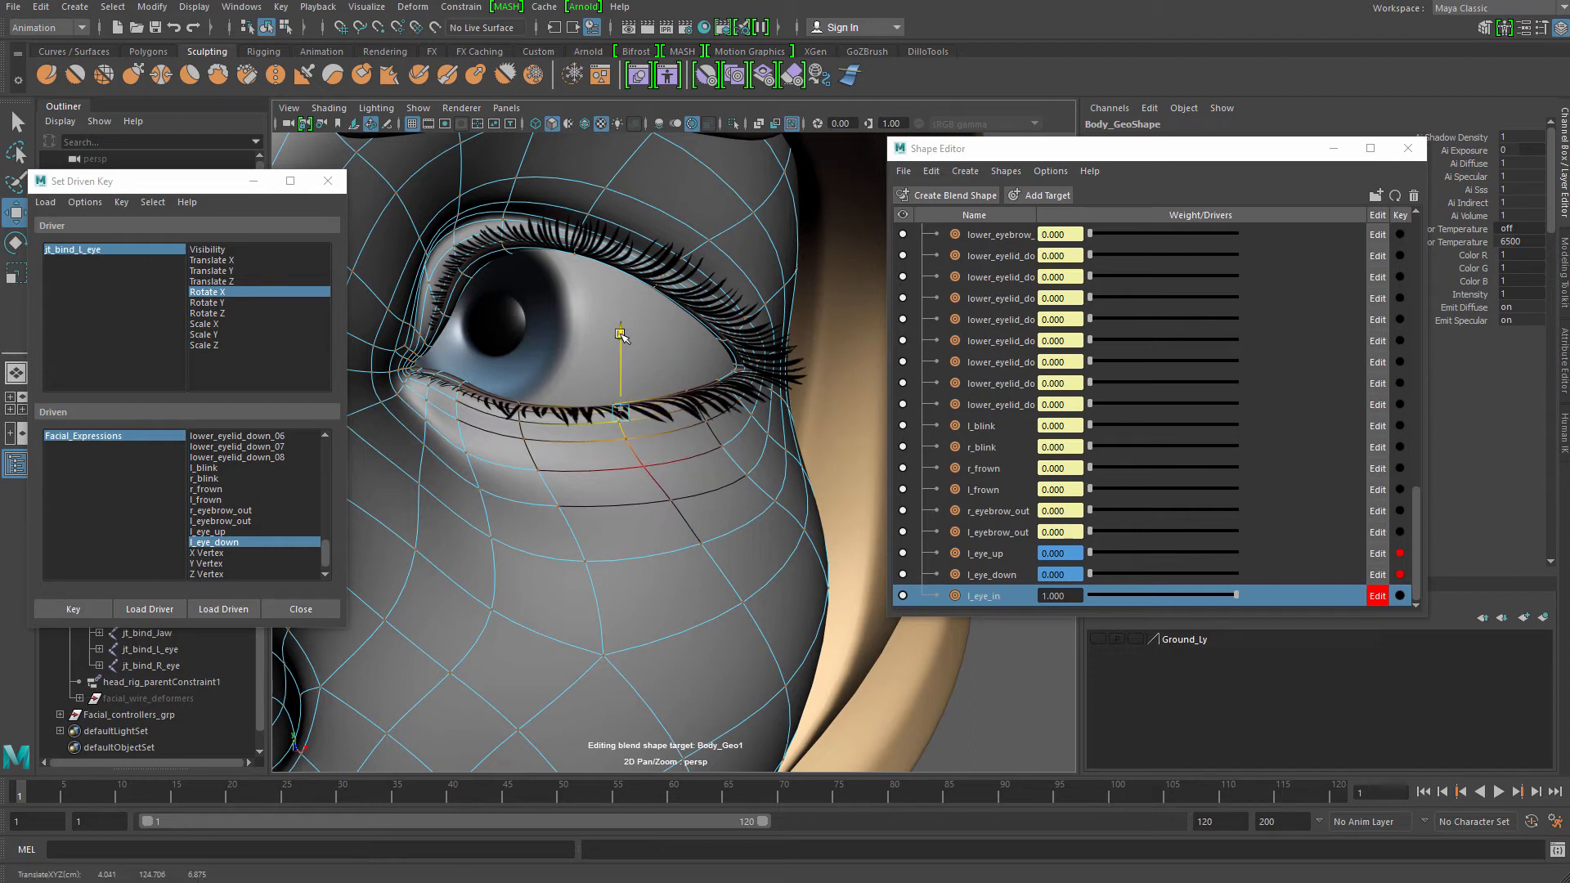
Leave vertex editing and examine the left eyelids' l_eye_in shape up close and from the front of the face
key(q)
alt+right_drag(707, 401, 591, 404)
alt+drag(590, 404, 708, 313)
click(801, 144)
alt+right_drag(708, 313, 715, 532)
alt+drag(714, 533, 668, 440)
alt+right_drag(668, 440, 483, 426)
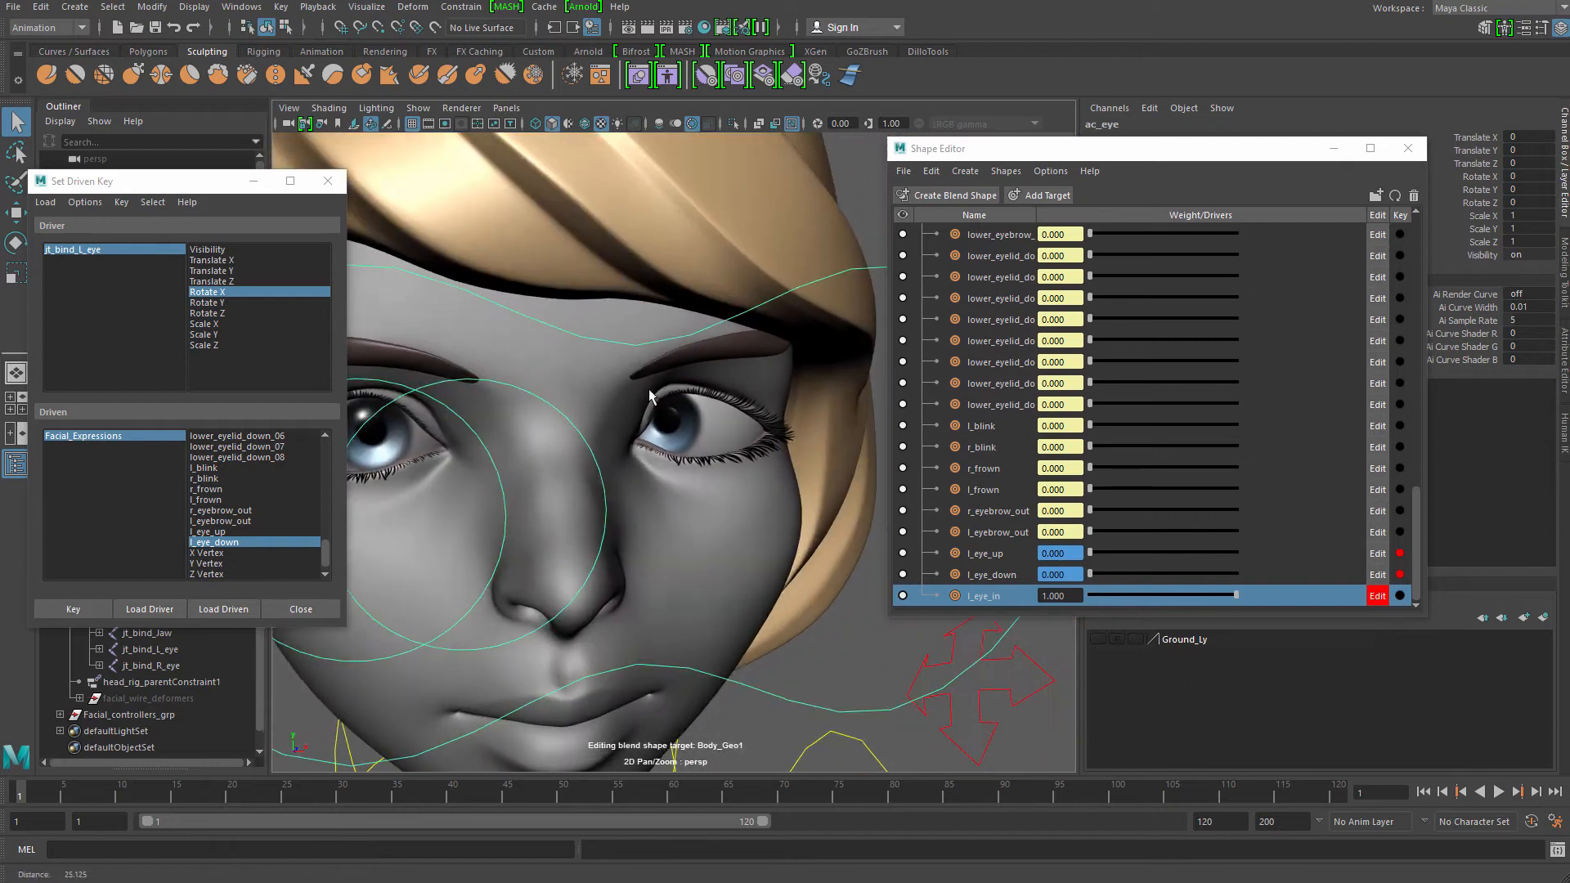
alt+drag(482, 426, 619, 398)
alt+right_drag(618, 397, 770, 510)
alt+drag(629, 421, 593, 408)
click(582, 401)
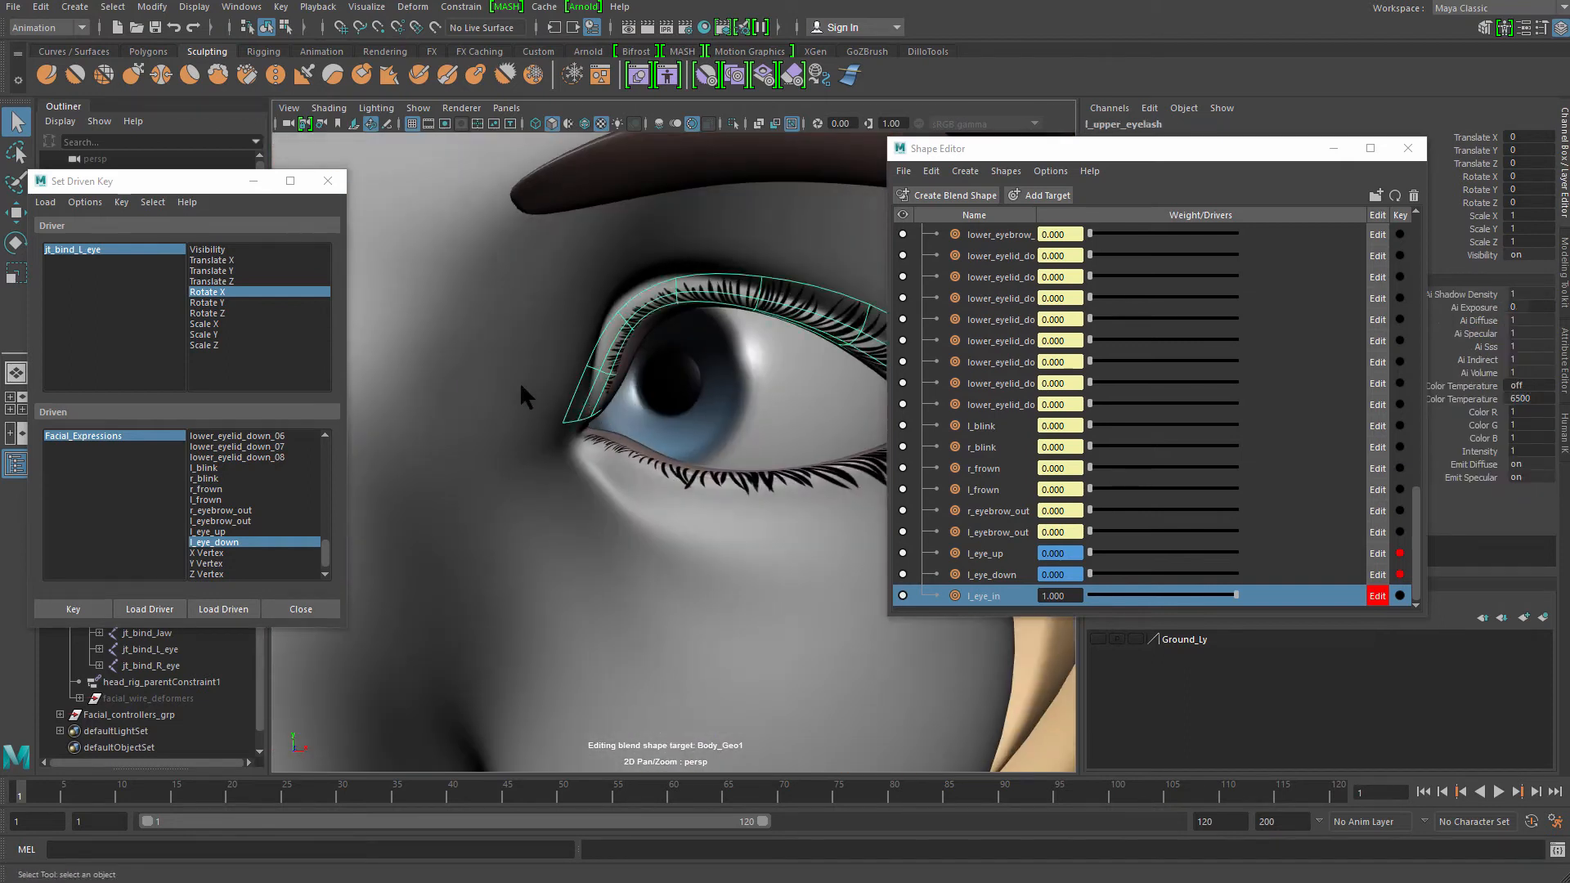
shift+click(523, 388)
key(g)
key(ctrl+z)
click(552, 392)
scroll(564, 383, down, 3)
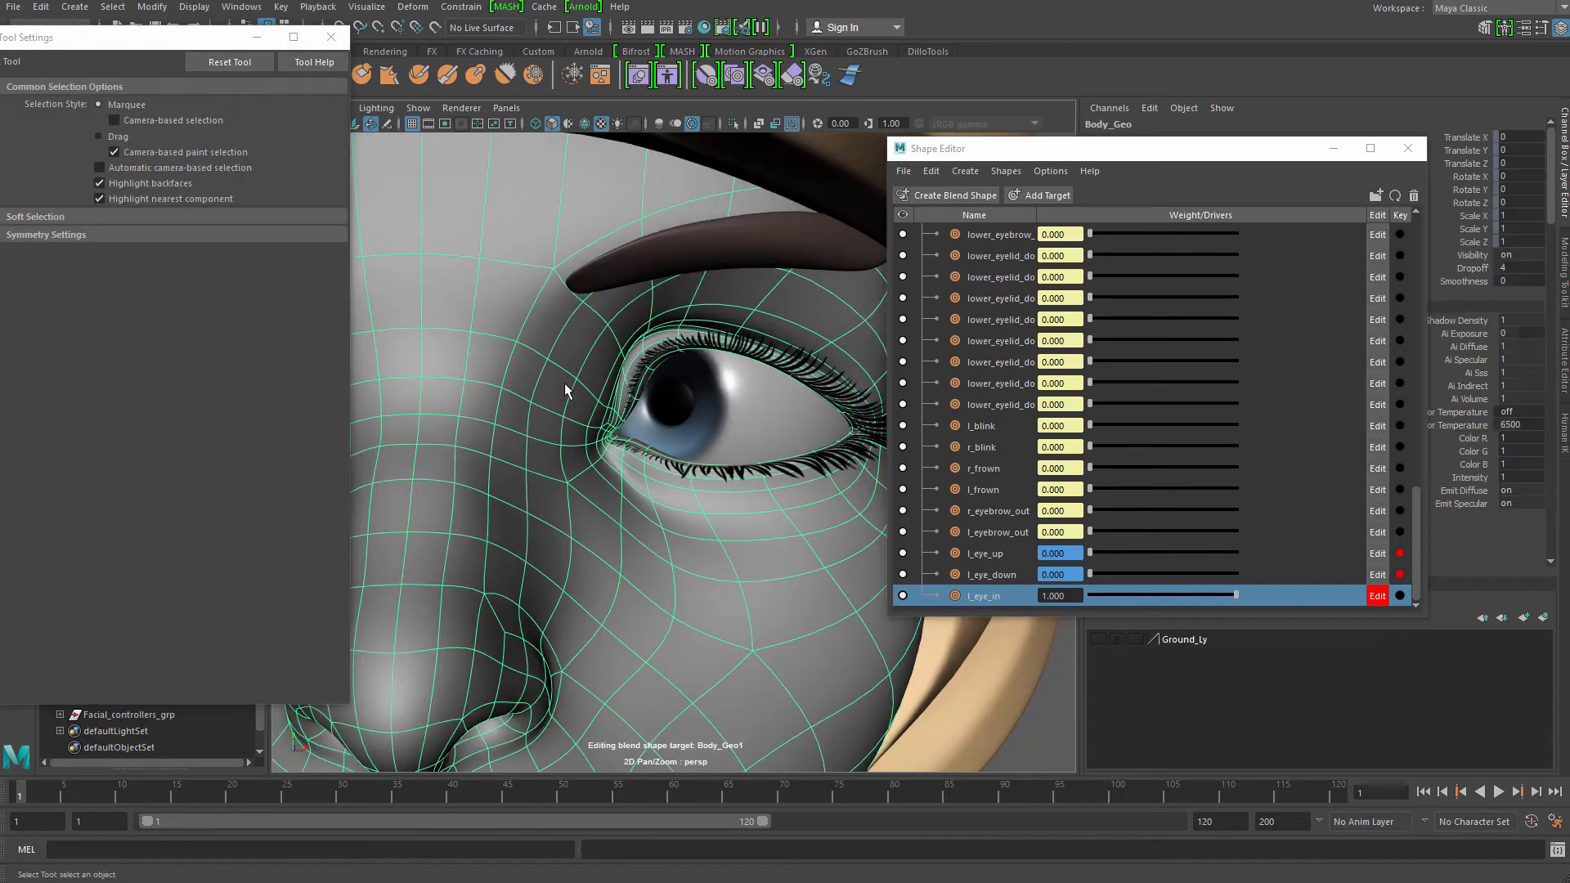
alt+right_drag(815, 565, 684, 518)
alt+drag(684, 518, 682, 486)
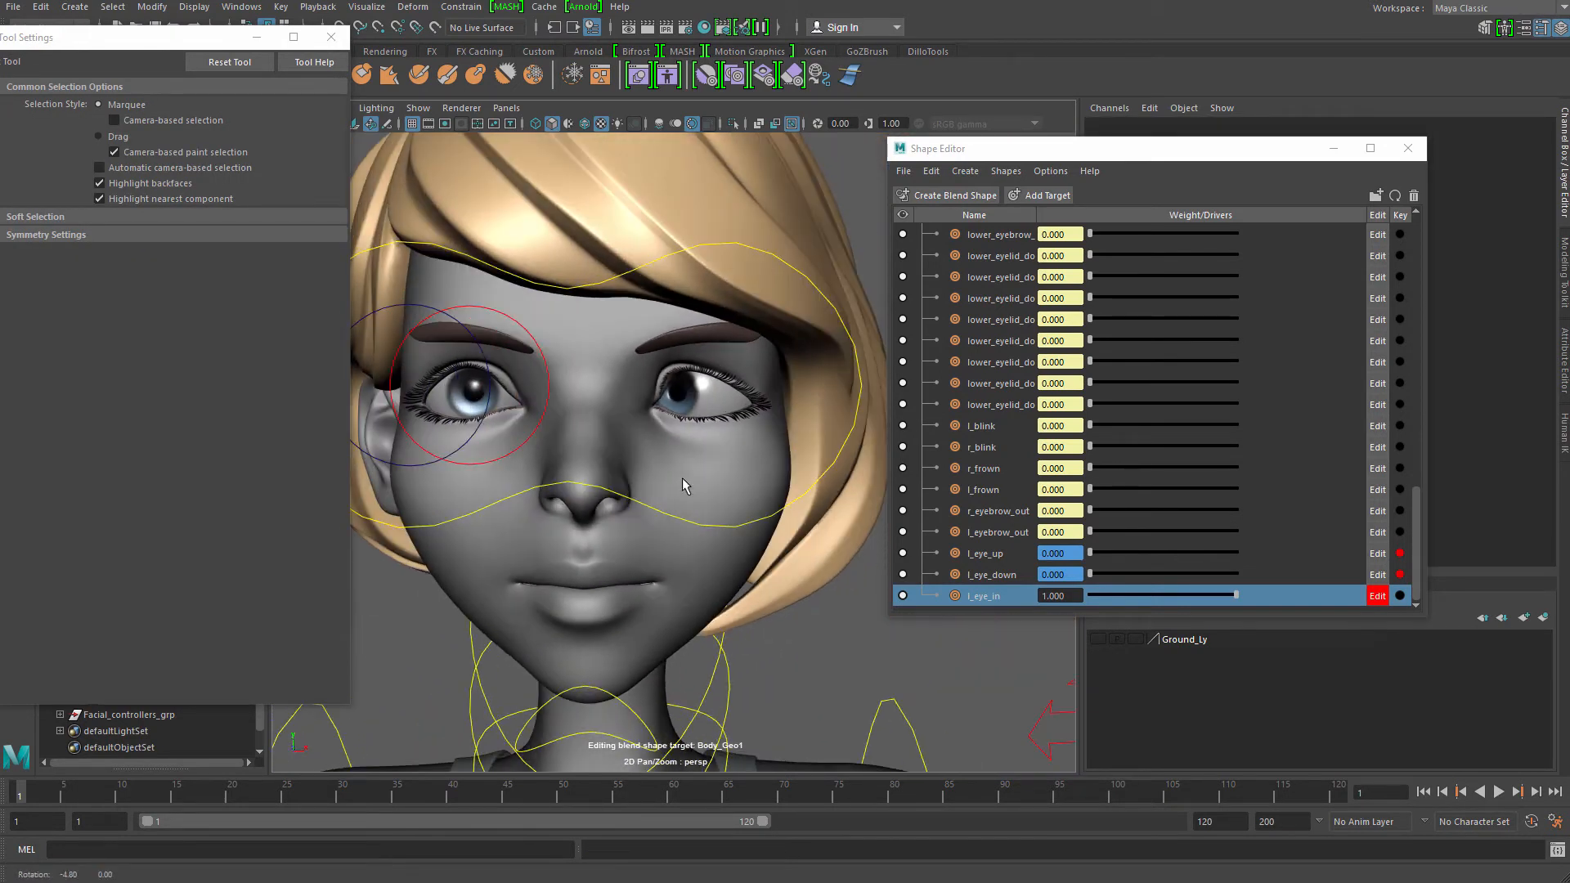
Select the jt_bind_L_eye joint and choose its Rotate Y as the driver attribute in Set Driven Key
drag(1180, 159, 1144, 136)
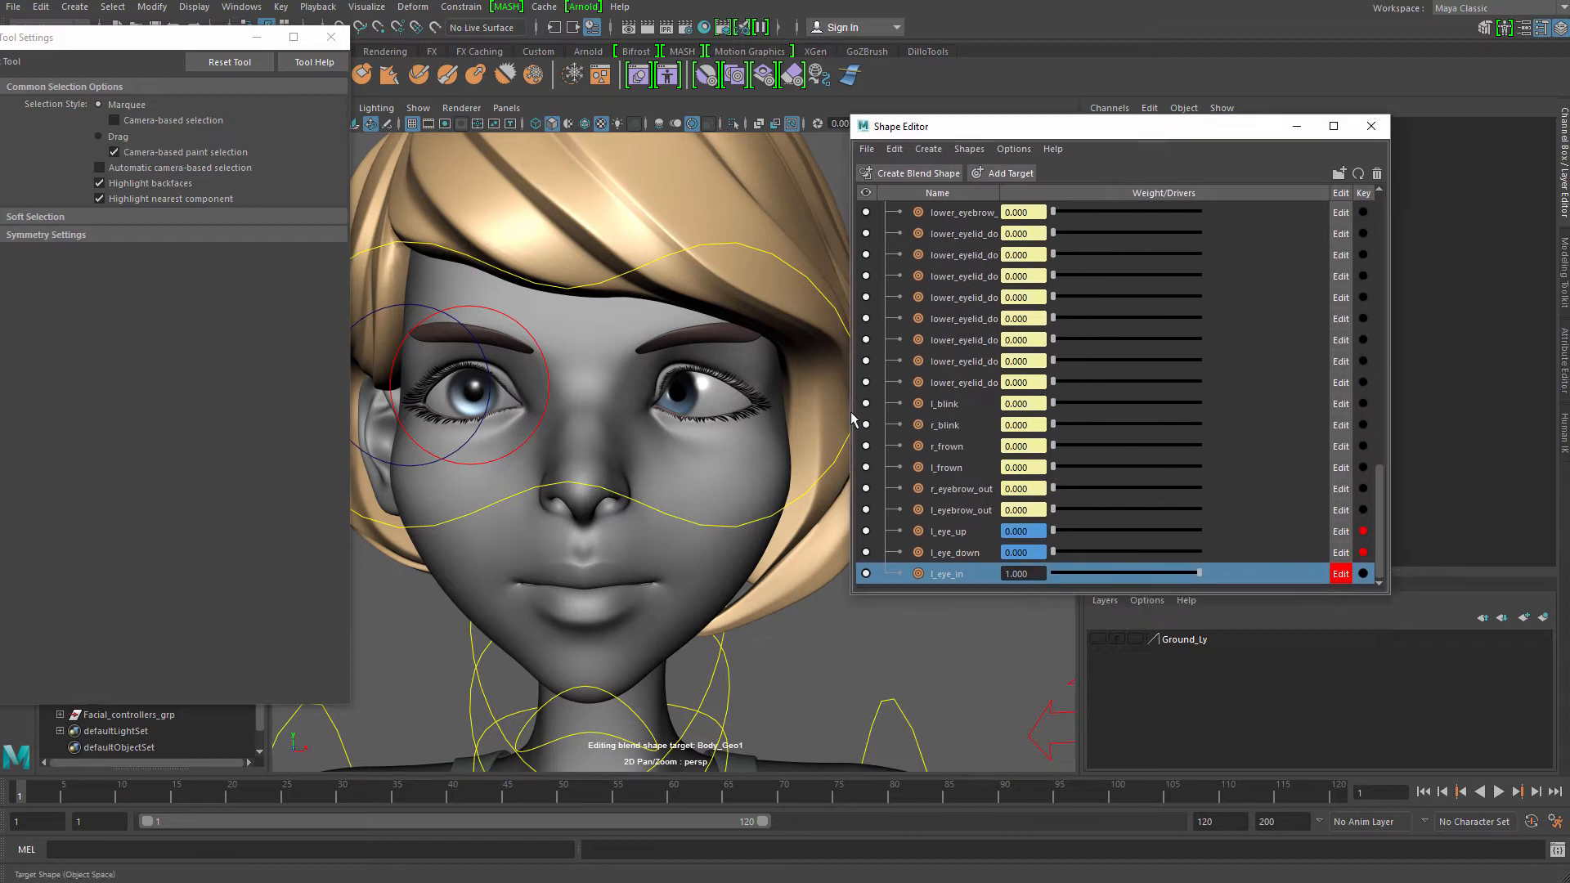
click(341, 36)
drag(205, 188, 258, 162)
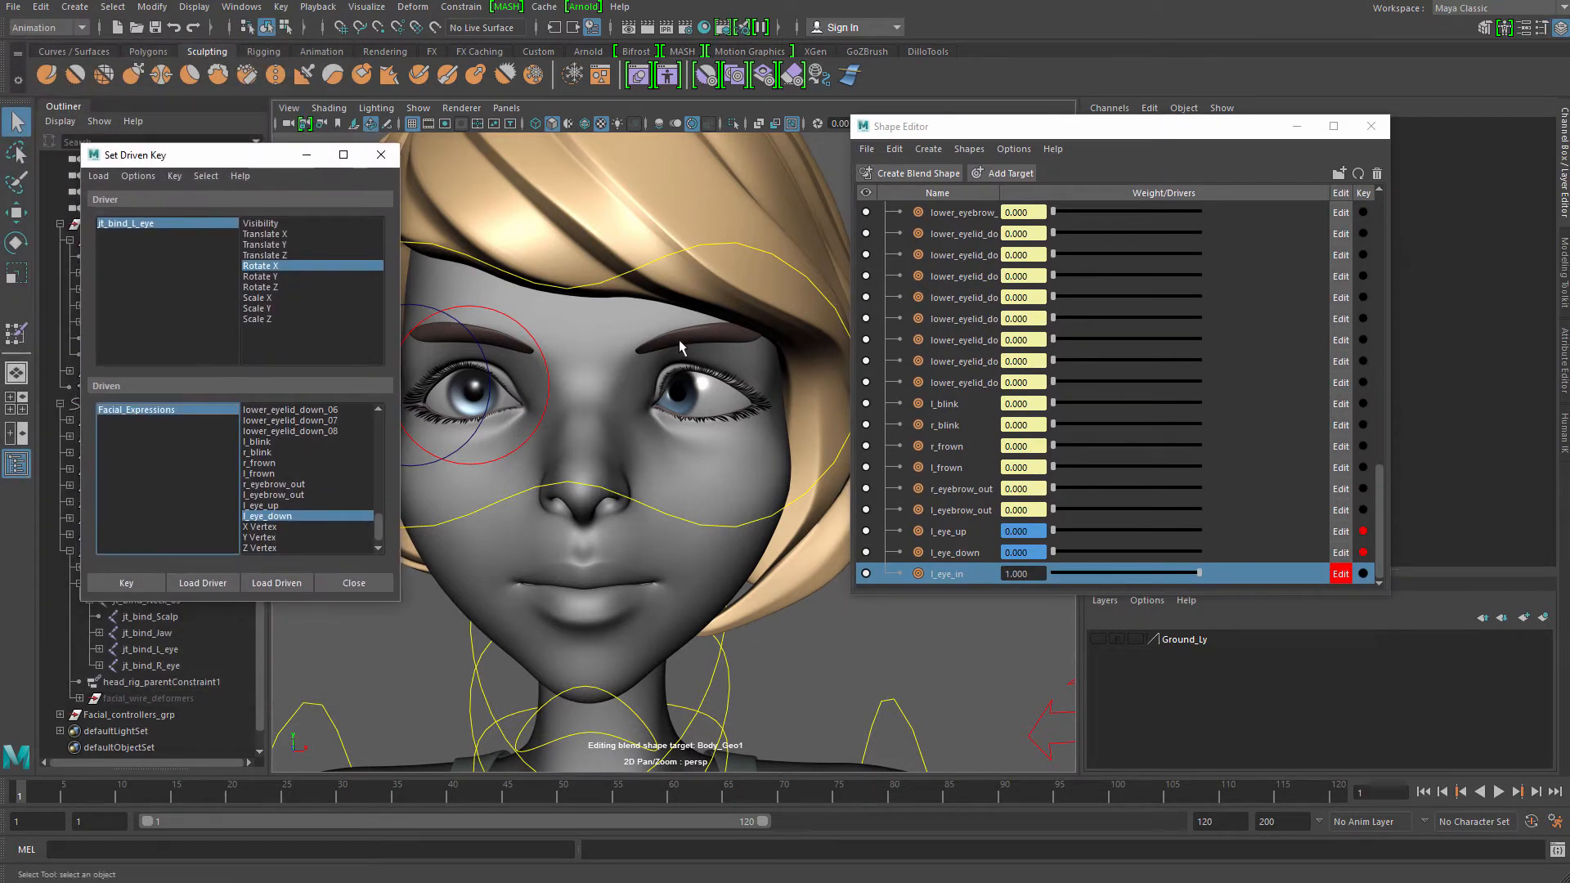
scroll(671, 368, up, 2)
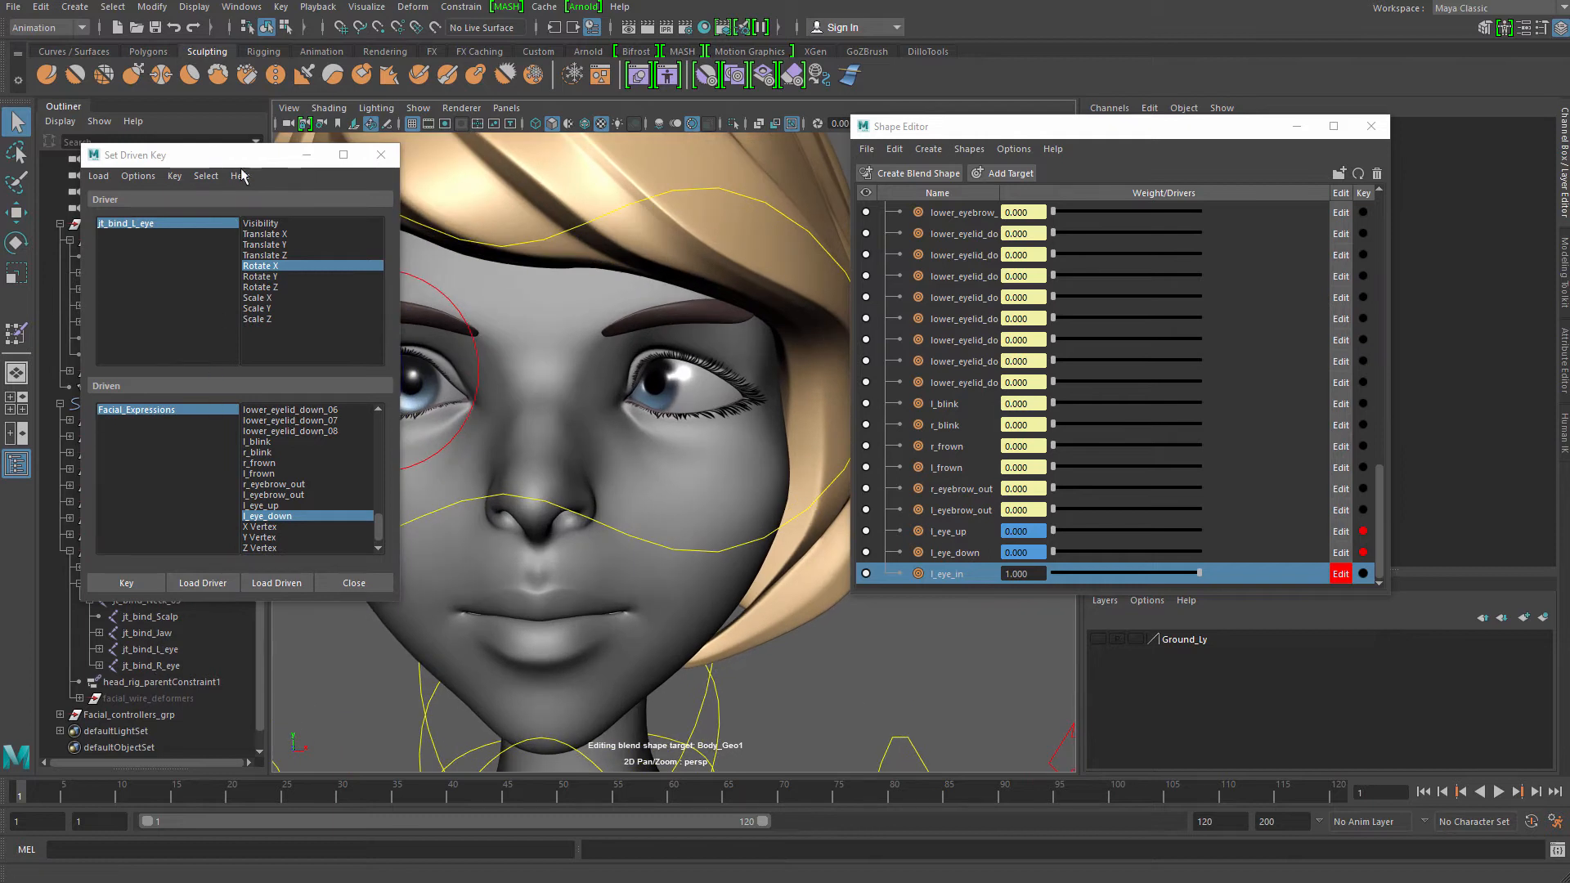
drag(250, 157, 420, 123)
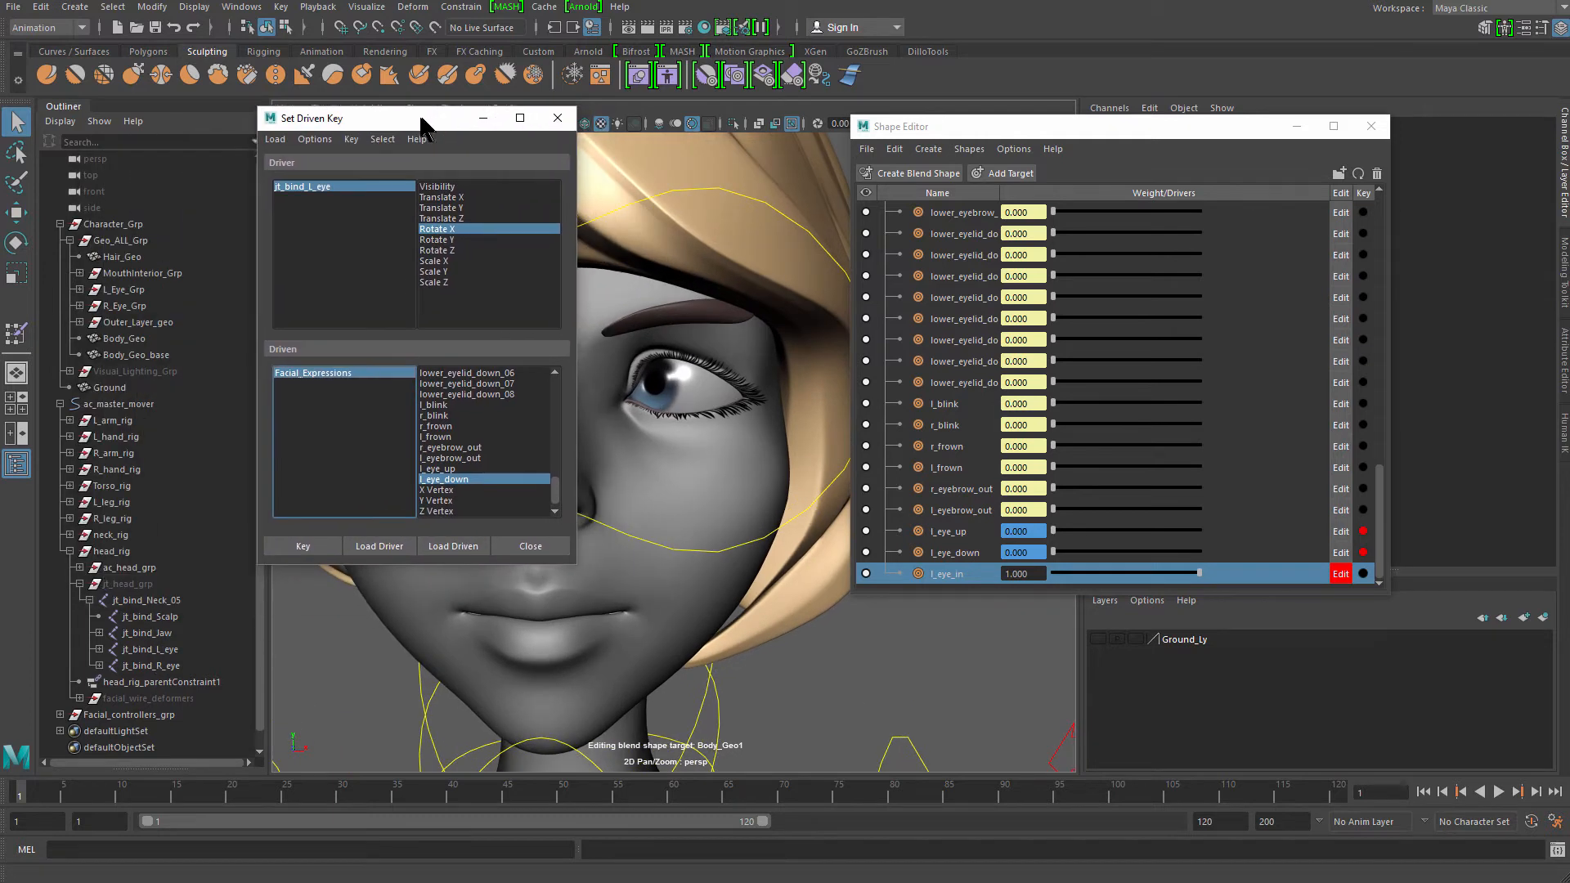
click(175, 650)
drag(1205, 129, 1147, 188)
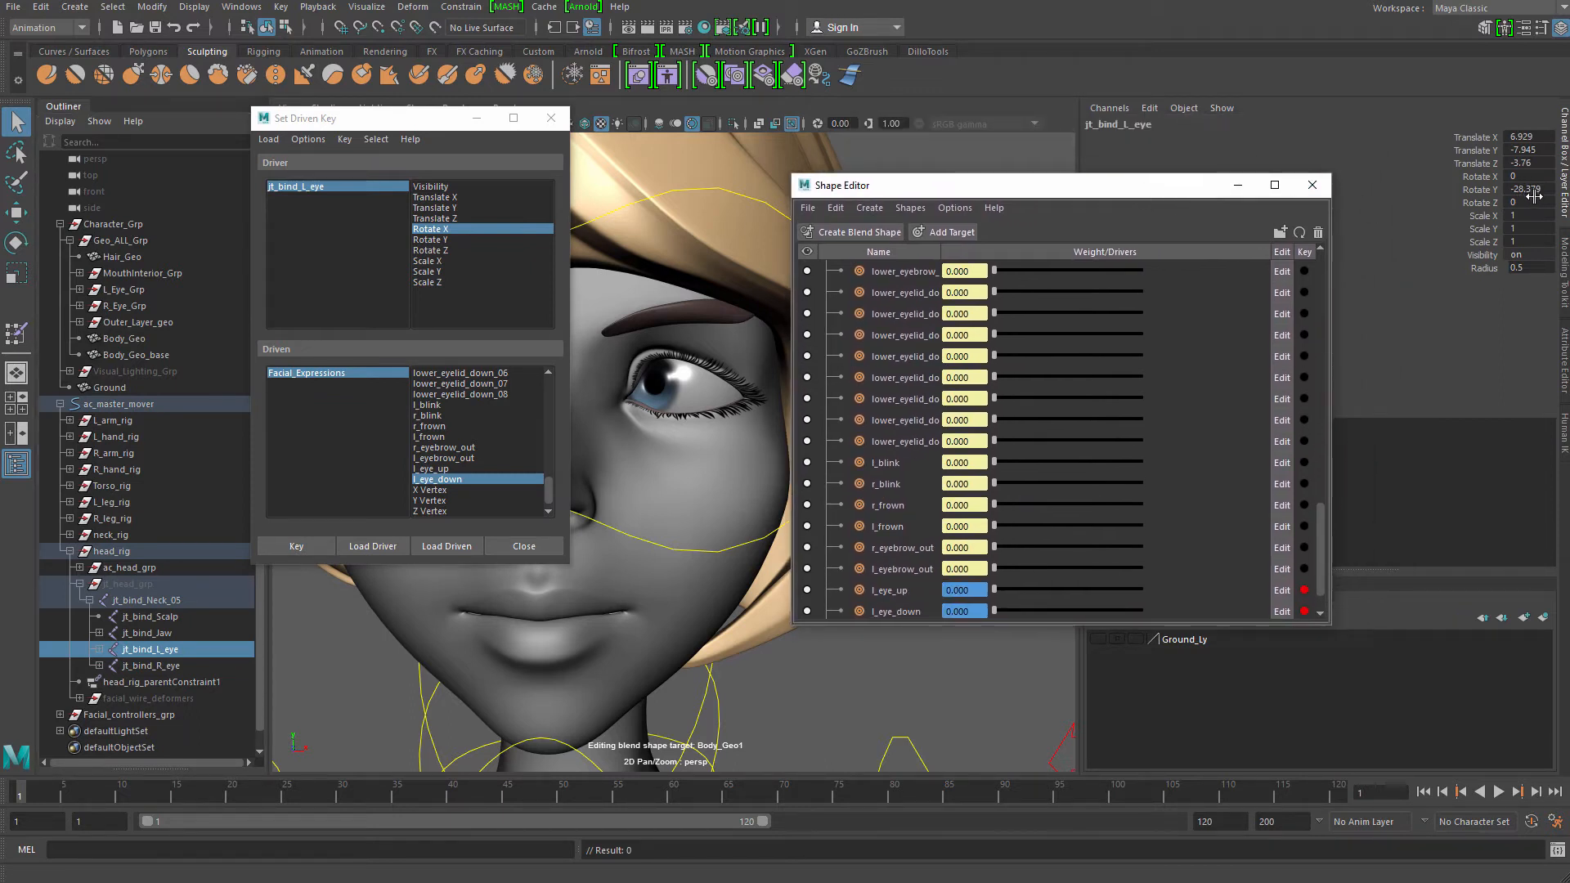
click(444, 240)
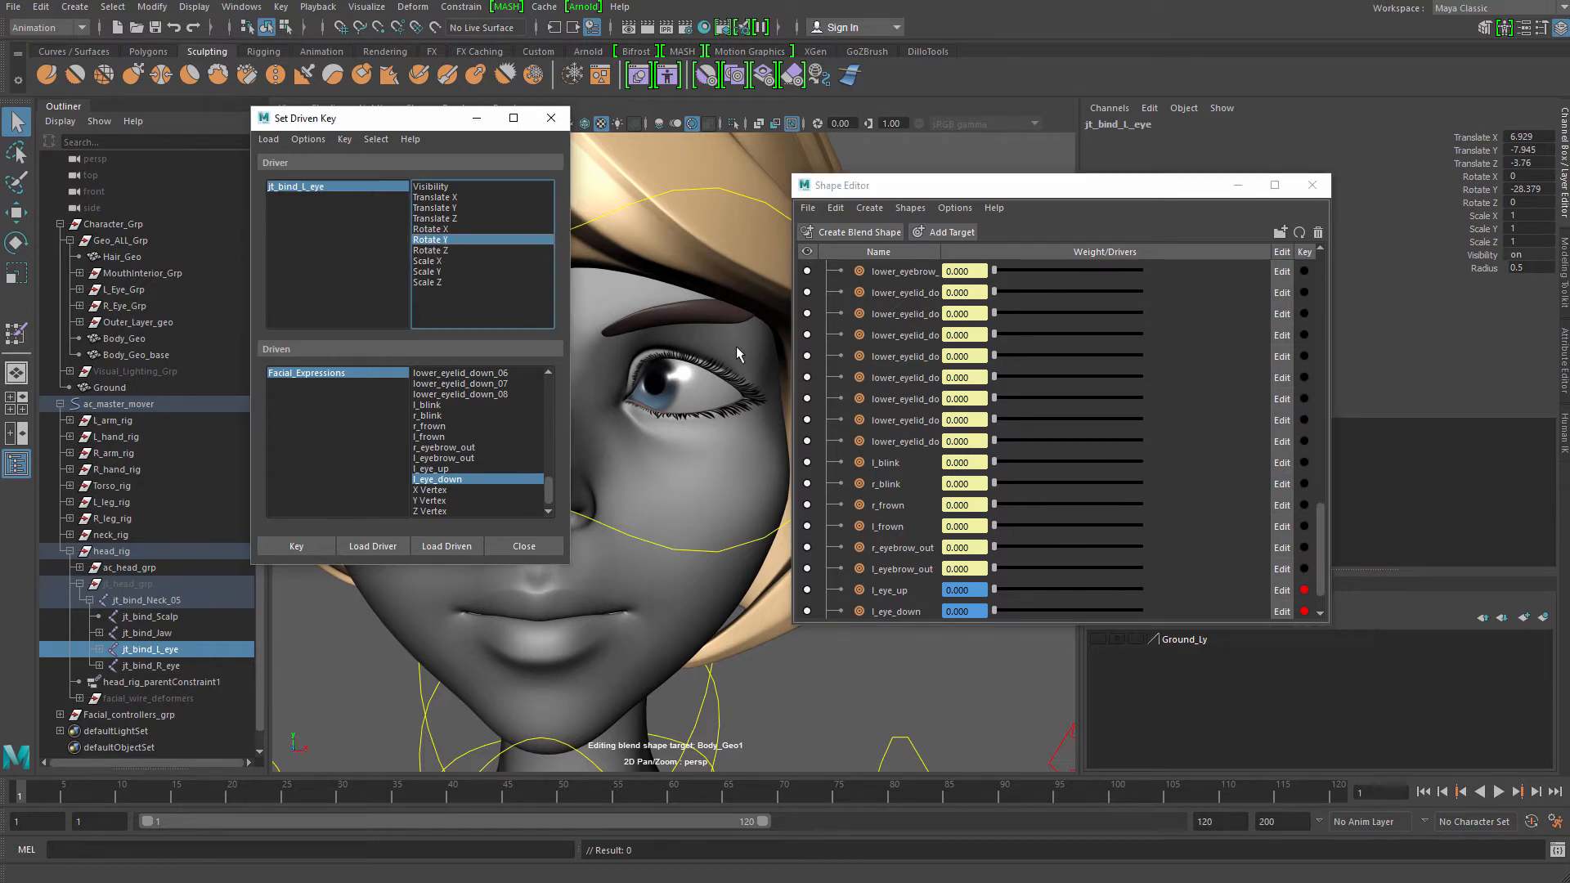
Select the Facial_Expressions blend shape node, reload it as the driven object, and choose l_eye_in as the driven attribute
drag(1321, 526, 1321, 282)
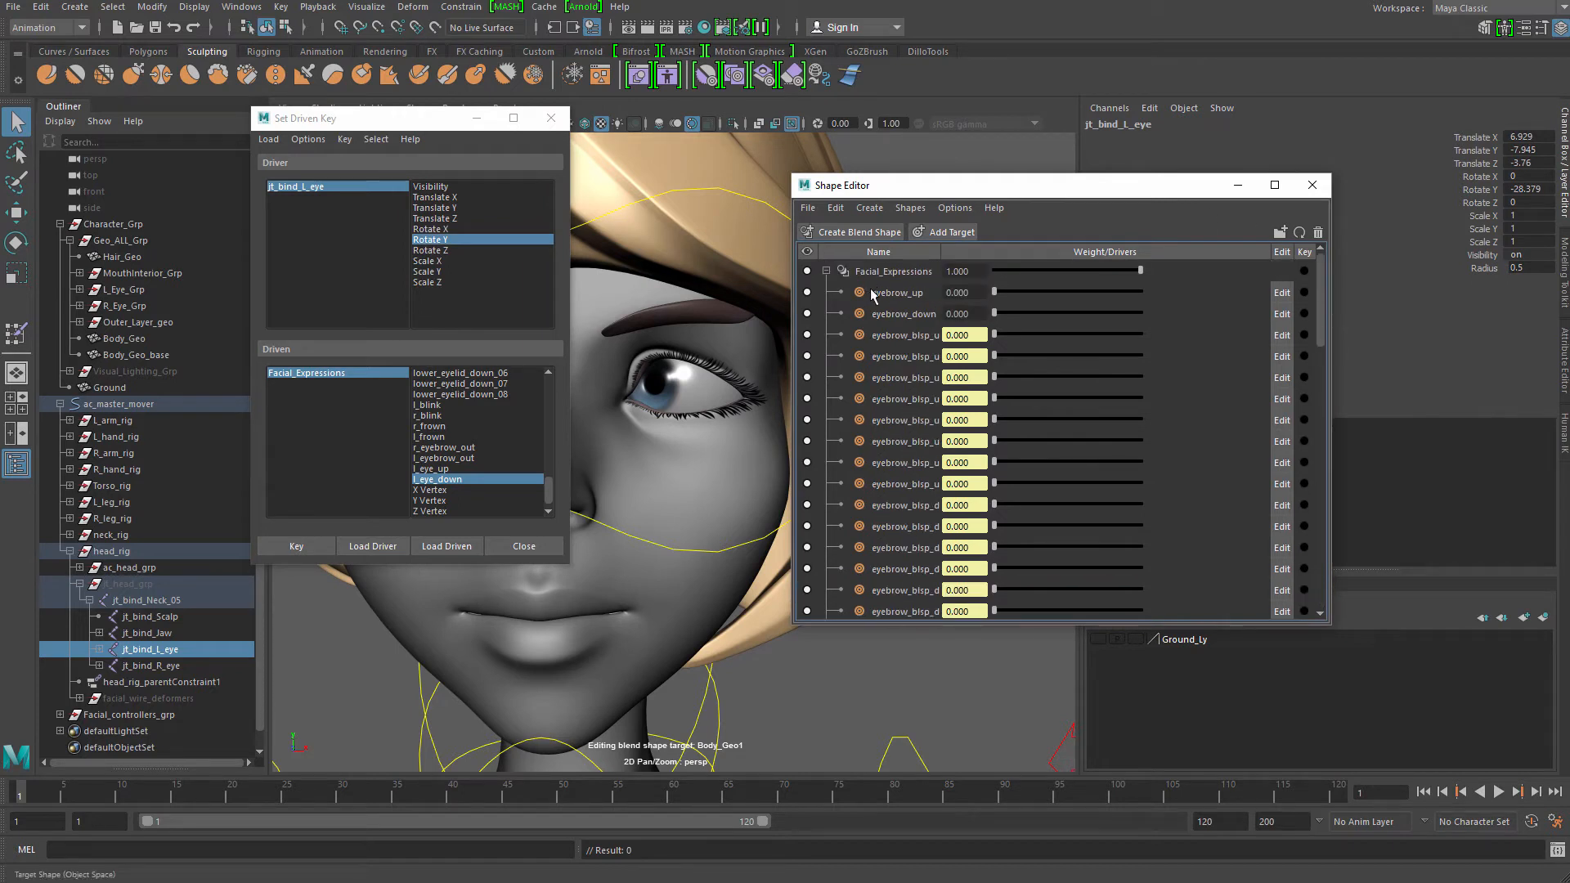
click(870, 274)
right_click(884, 275)
click(953, 326)
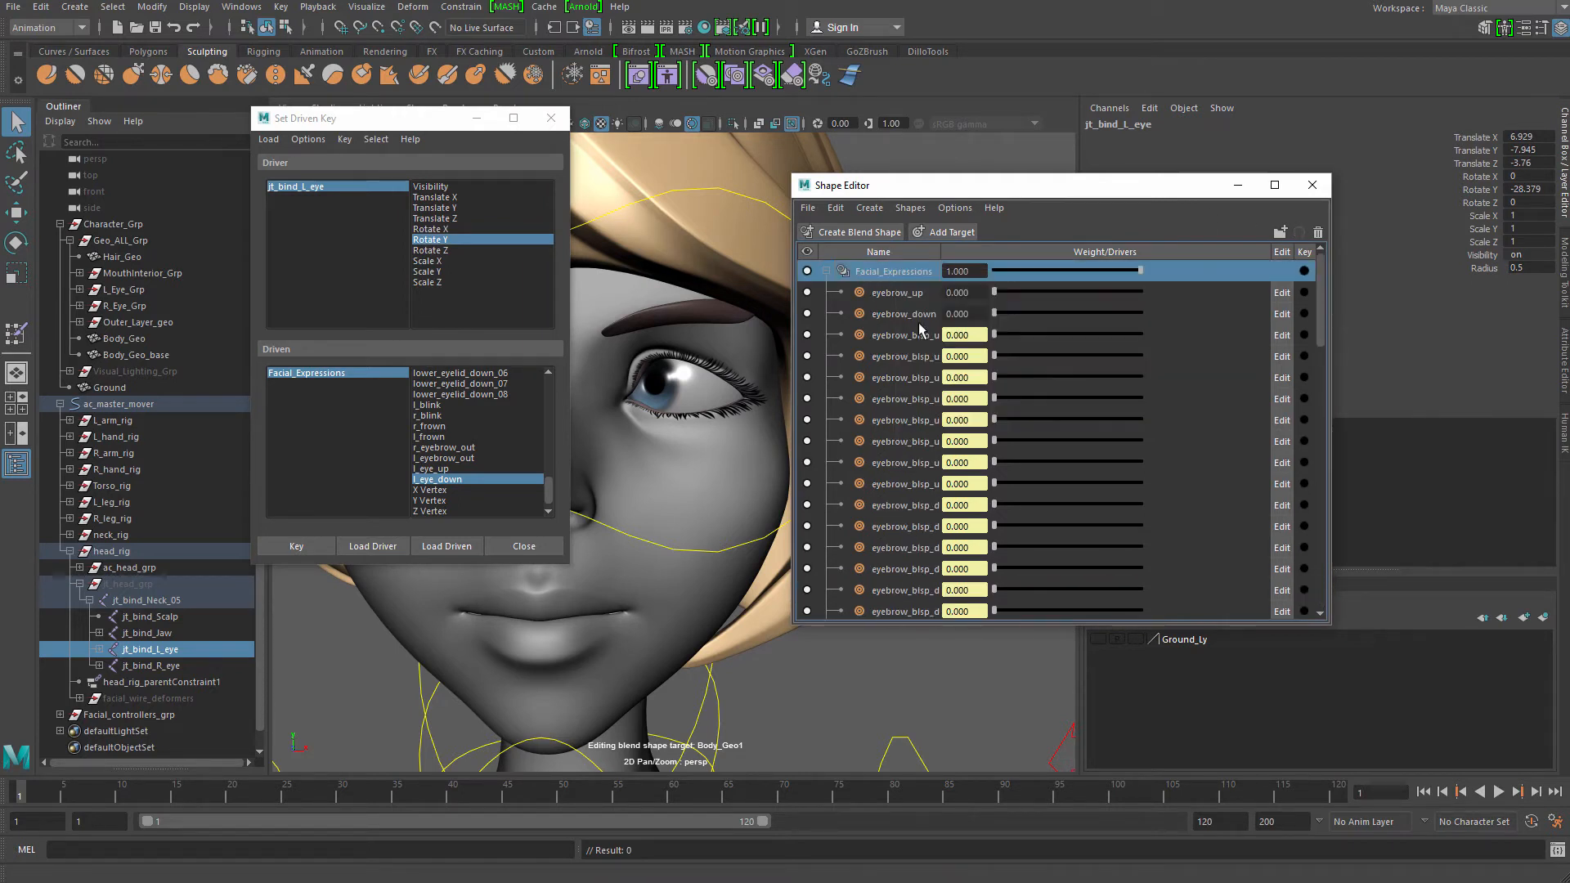
click(449, 545)
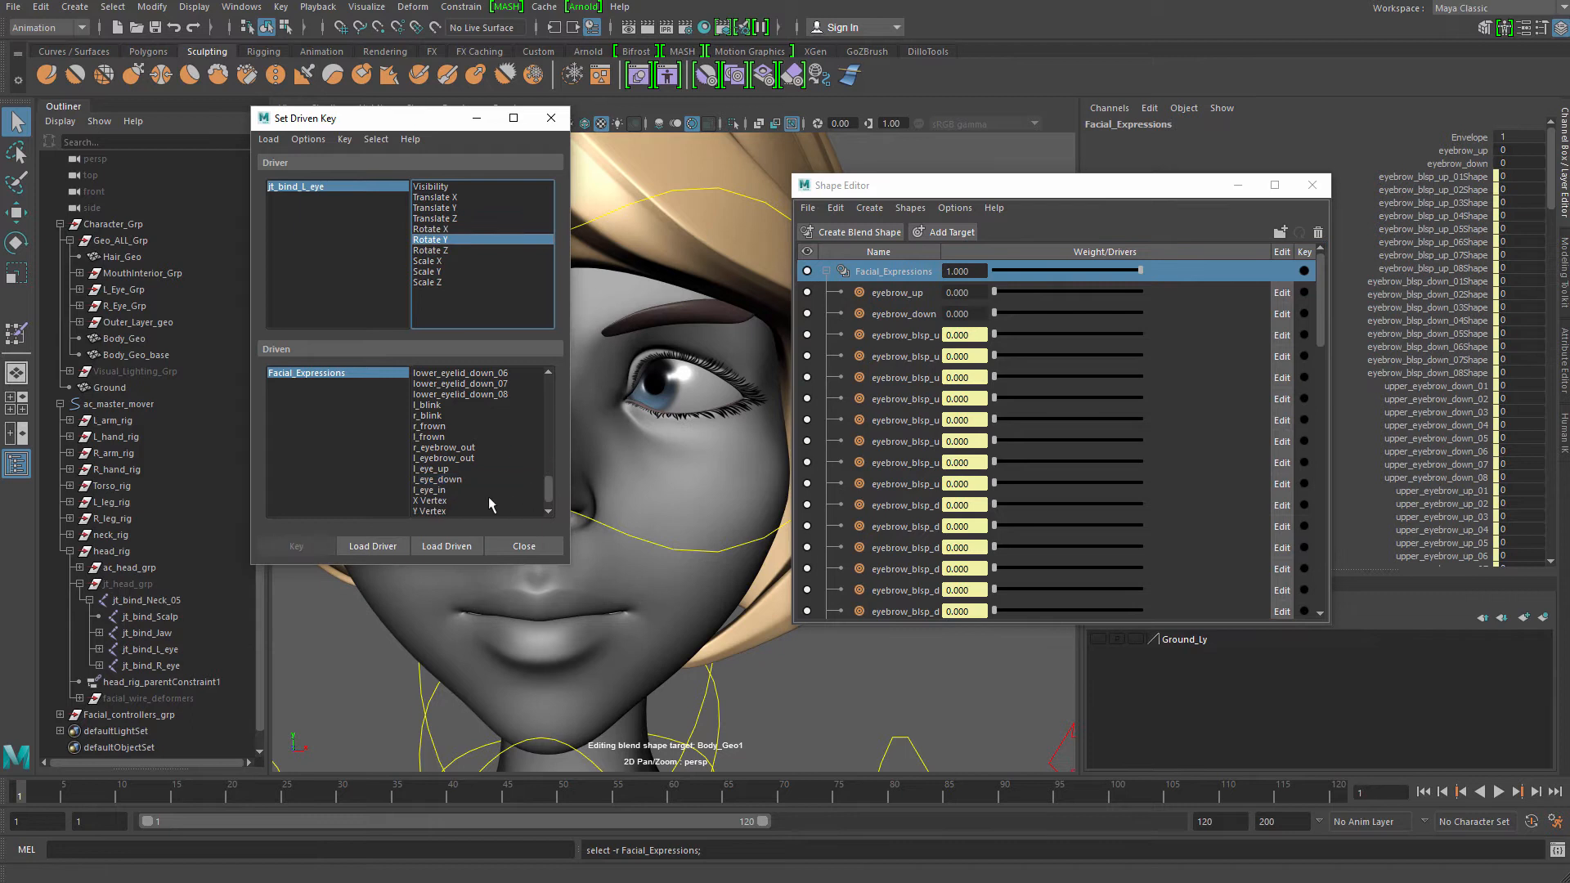
click(446, 491)
drag(1045, 196, 1052, 189)
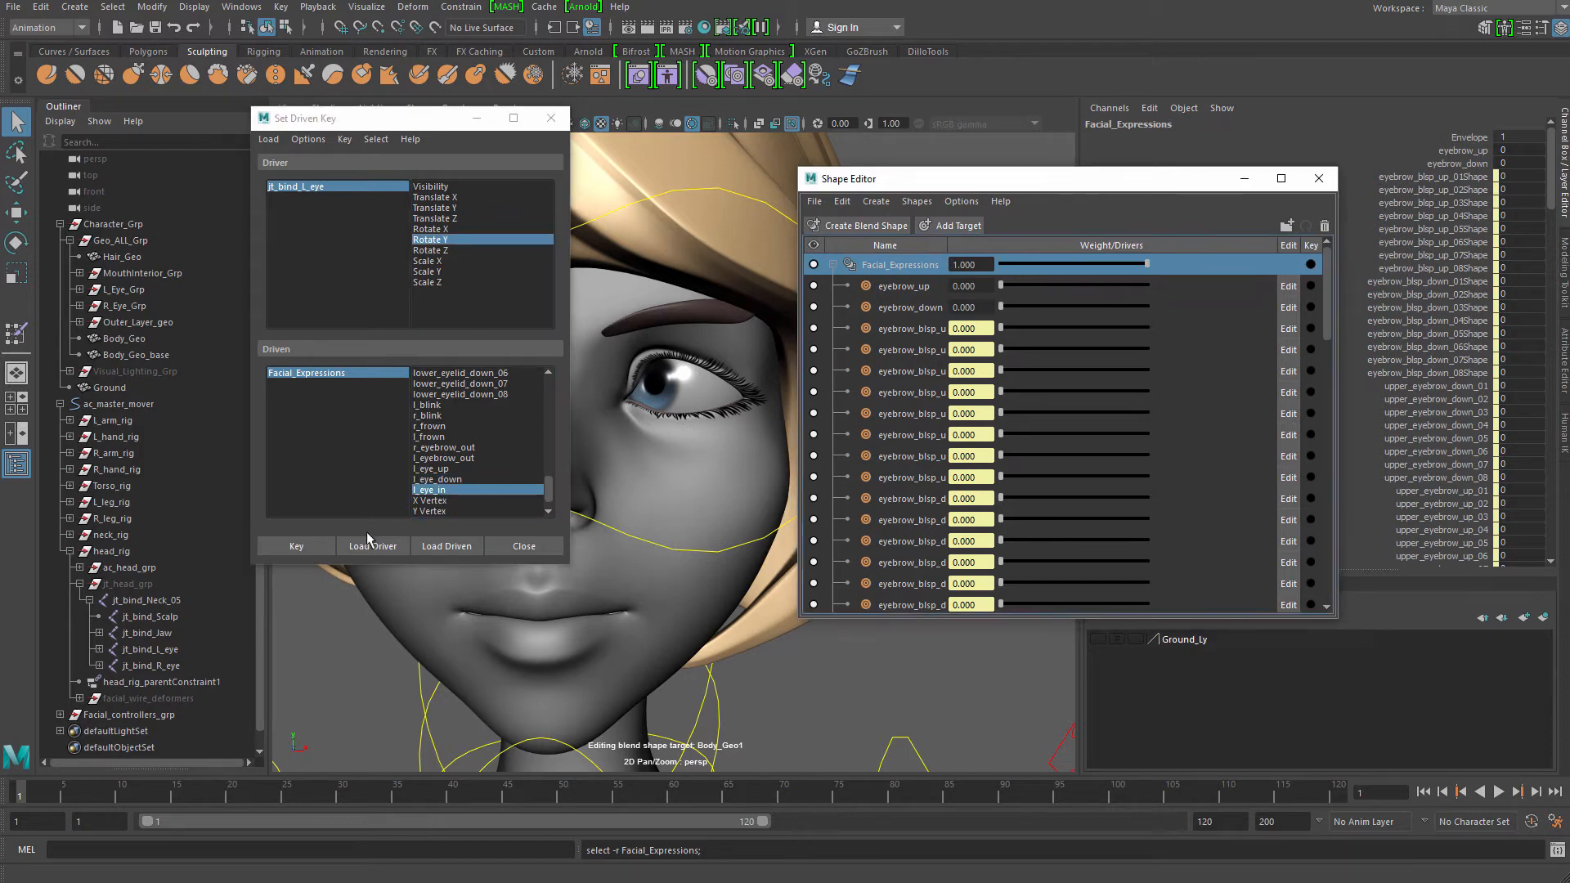
Key l_eye_in for the inward-looking eye pose and reset the left eye control's Translate X to 0
click(296, 546)
drag(396, 131, 142, 231)
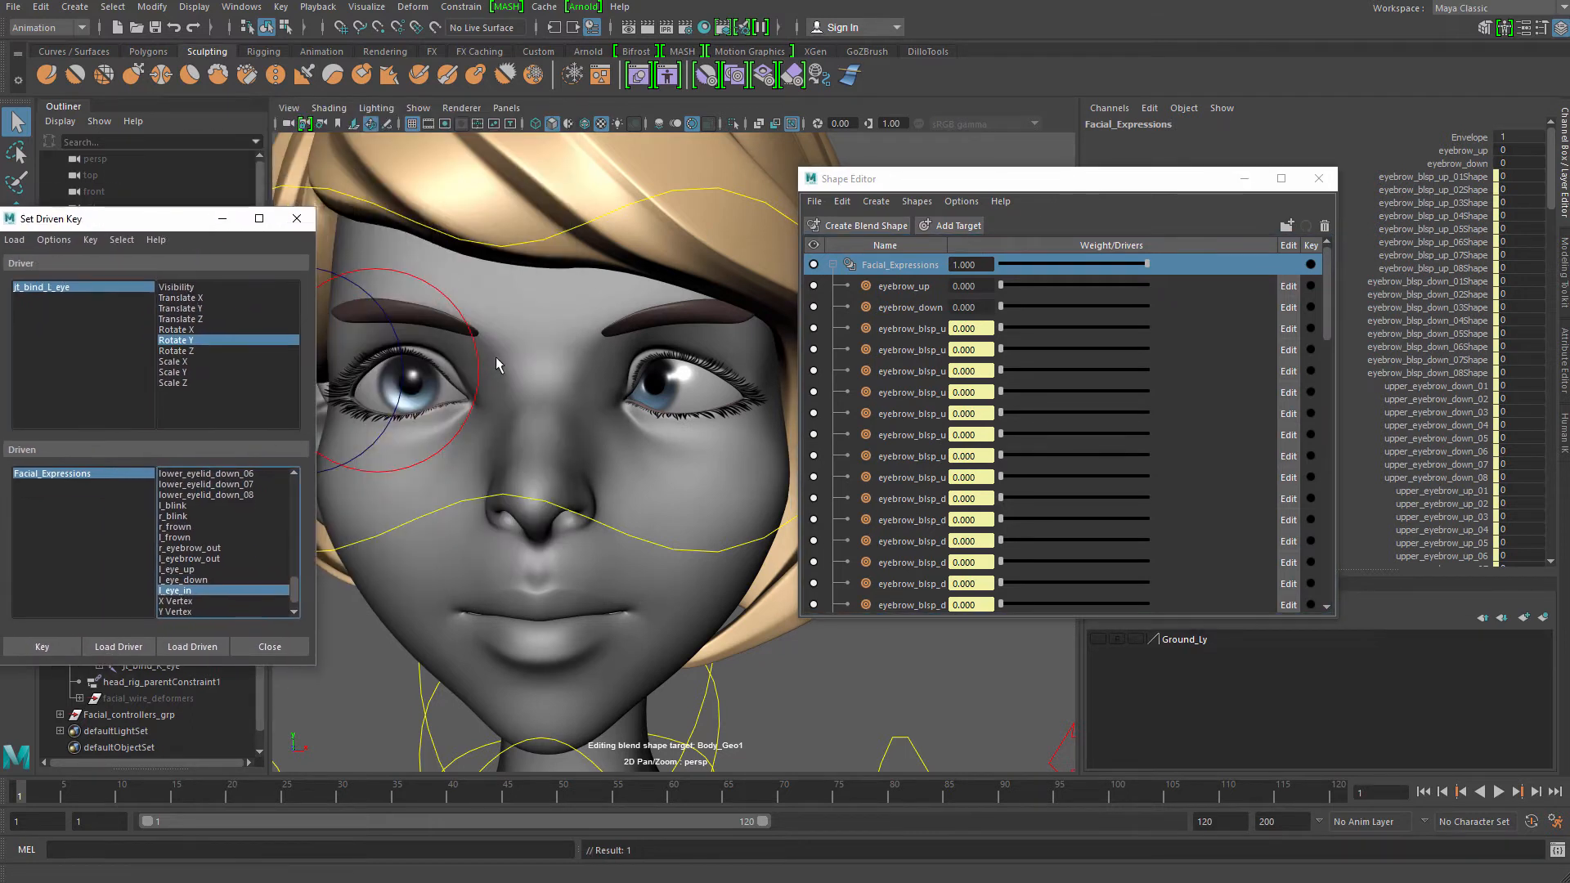
alt+middle_drag(456, 363, 582, 361)
click(601, 345)
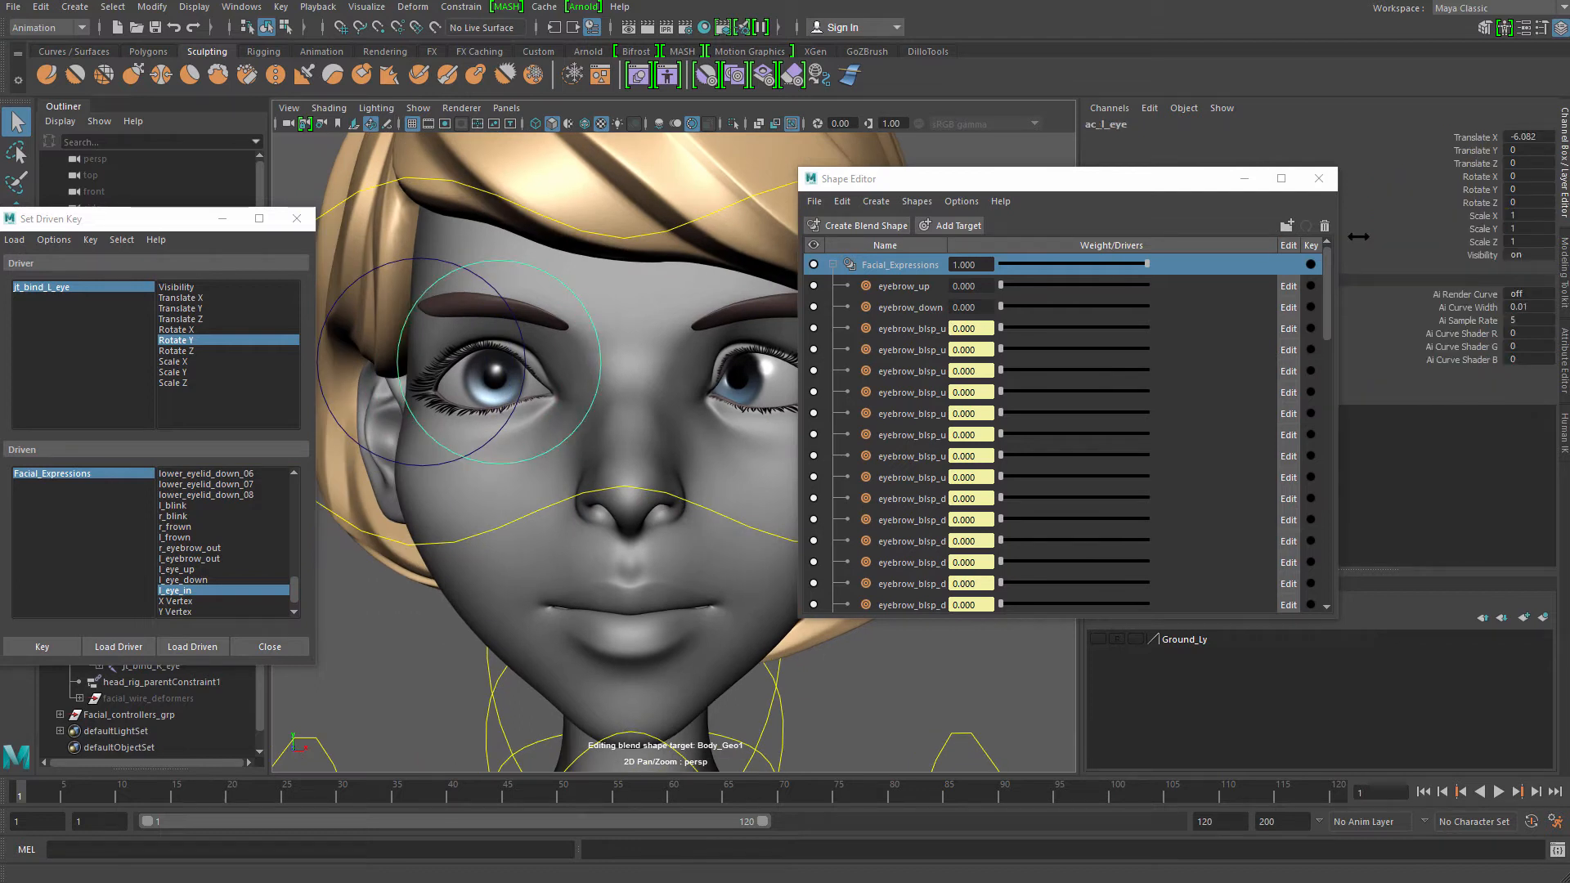
text(0)
key(Return)
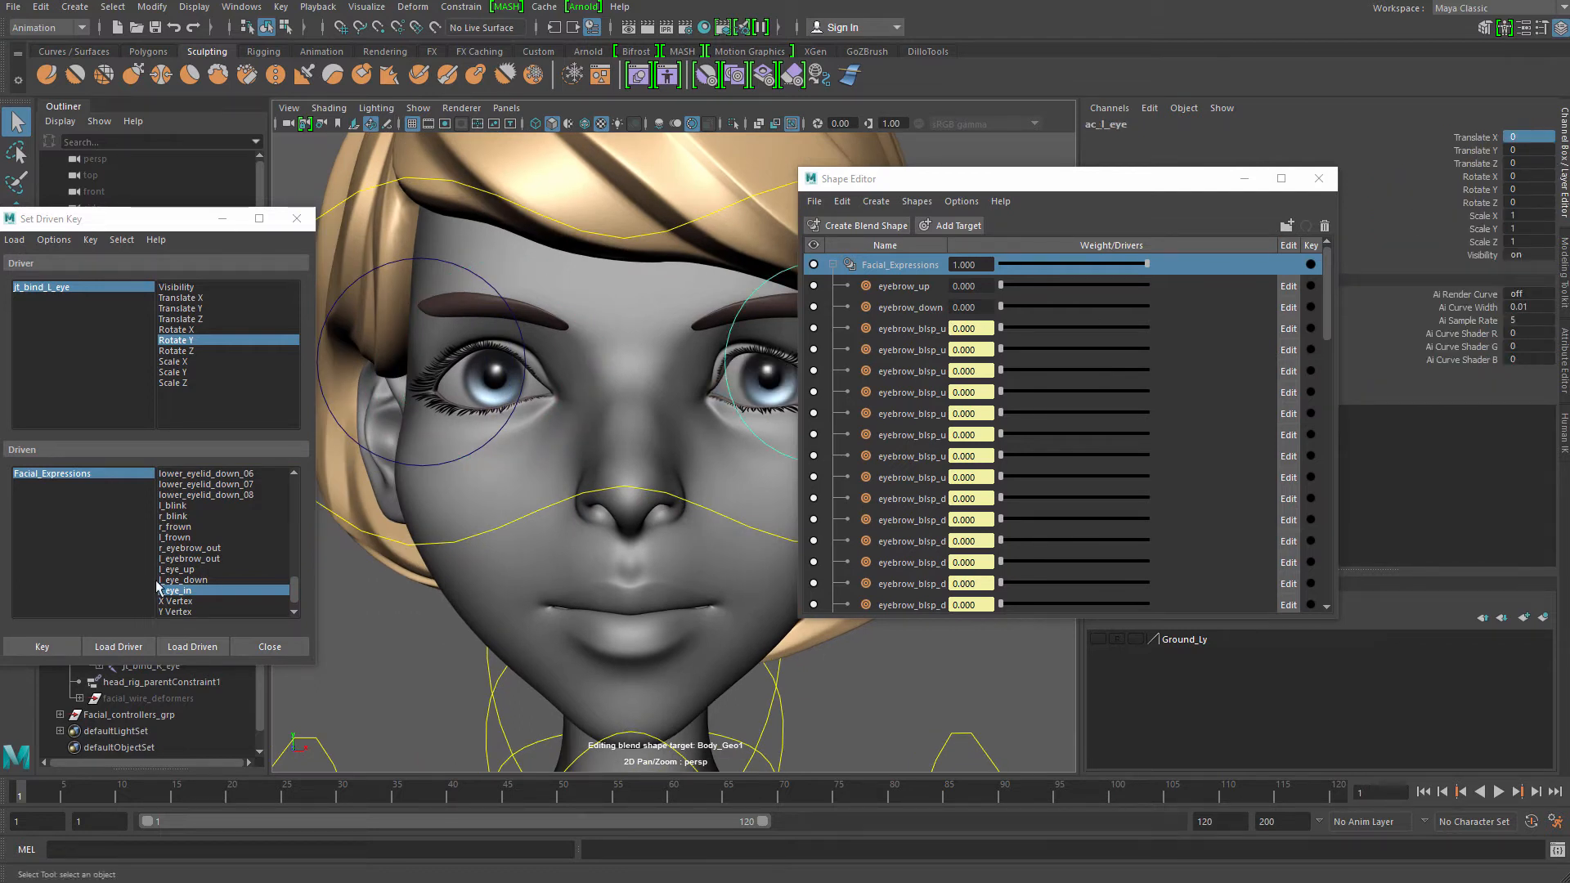
Key l_eye_in at weight 0 for the neutral eye pose and clear the Shape Editor from the face
click(84, 475)
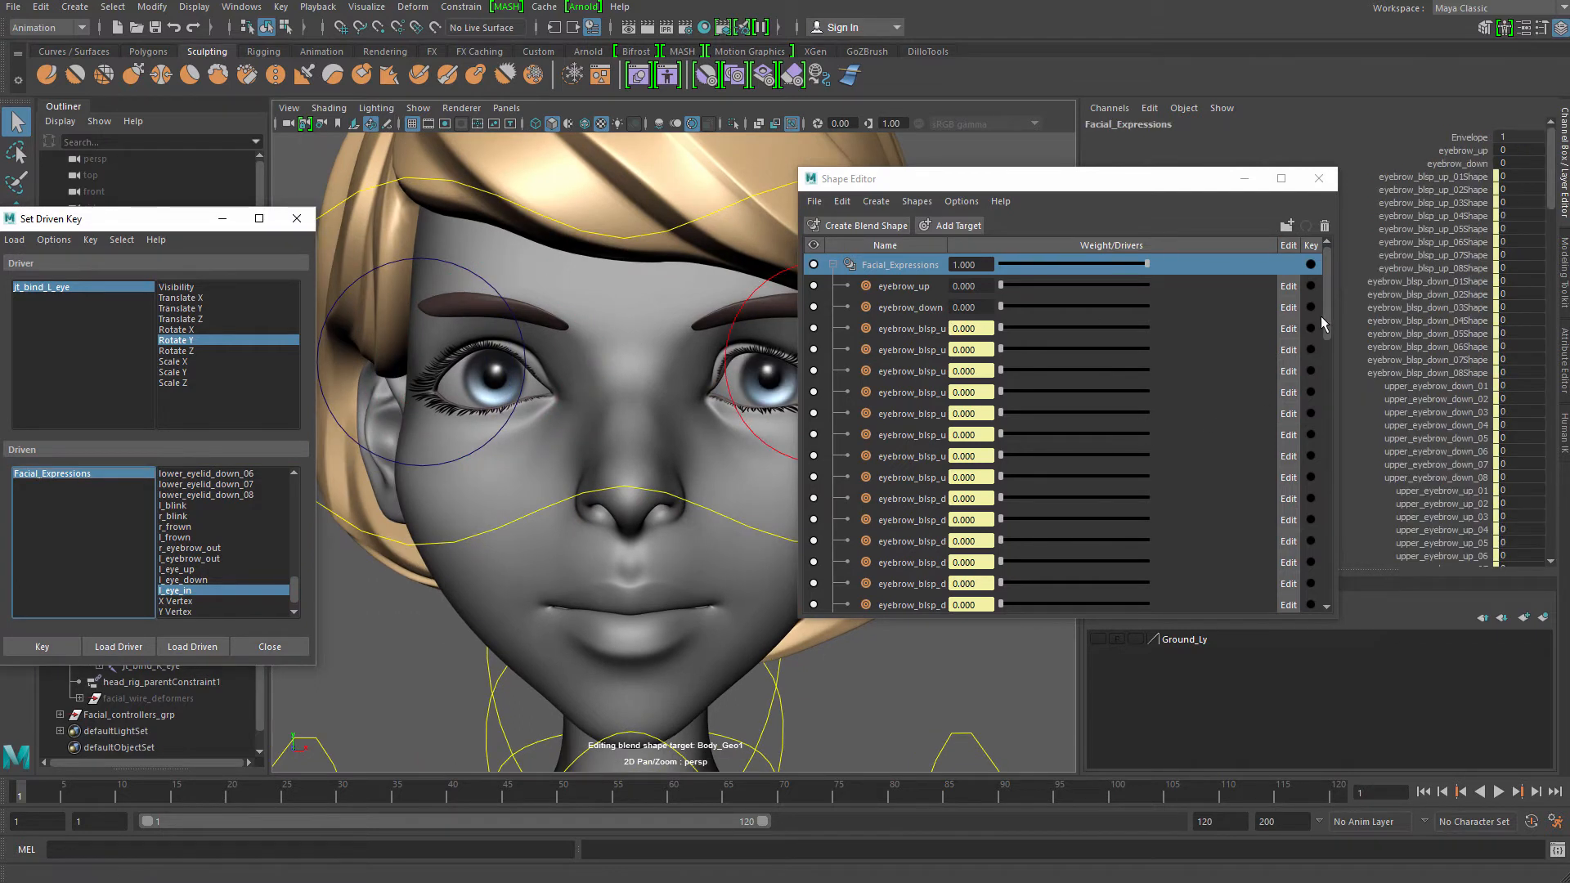
drag(1321, 316, 1328, 606)
drag(1137, 583, 791, 645)
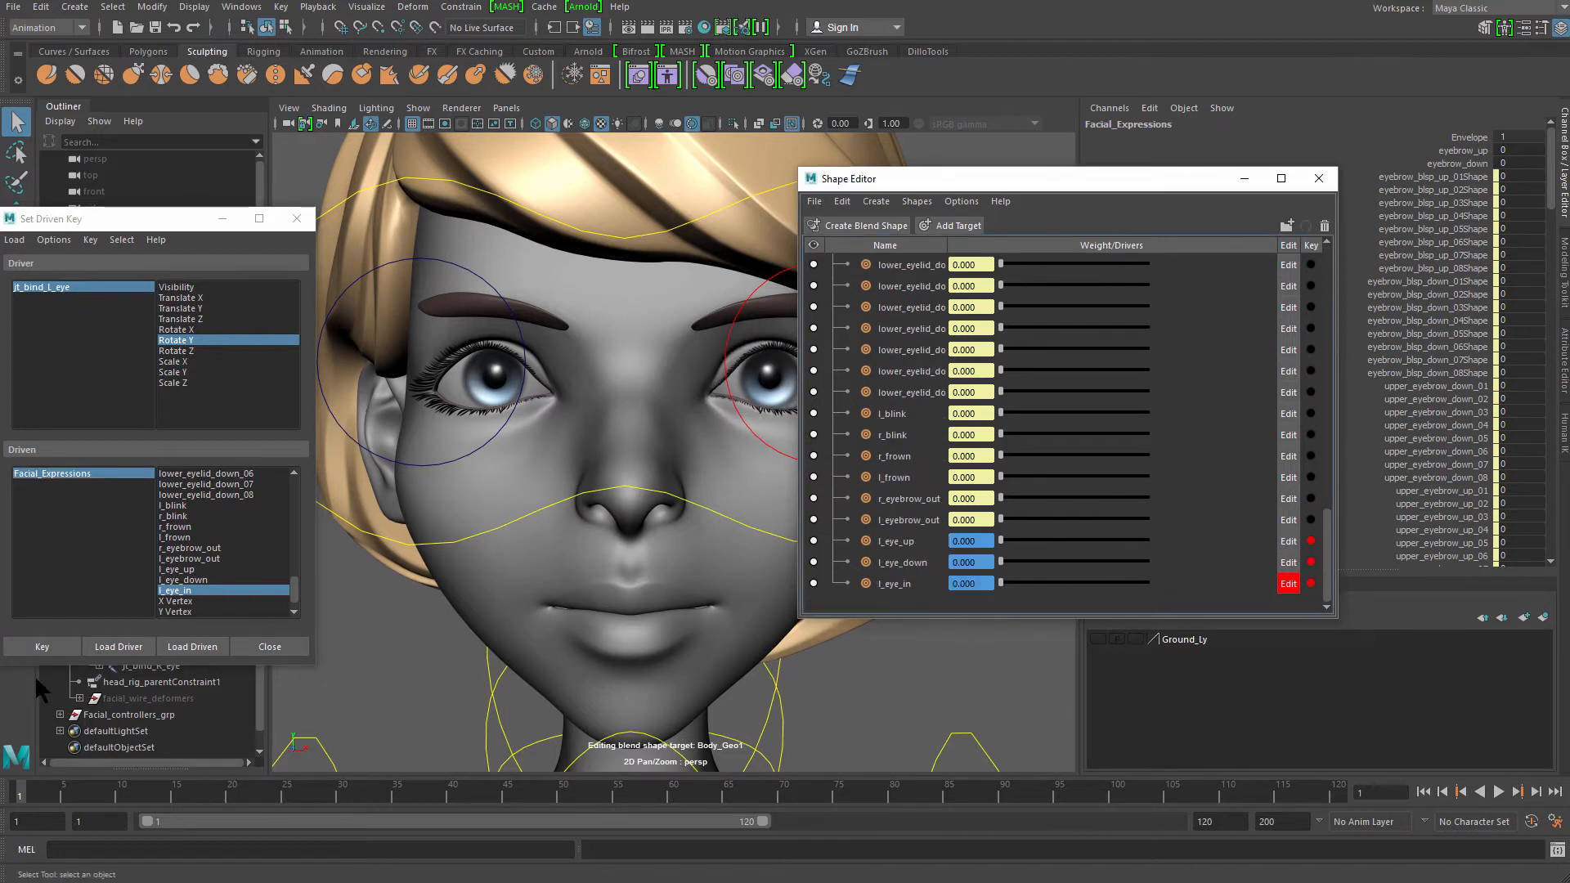
click(42, 646)
drag(1137, 196, 1059, 565)
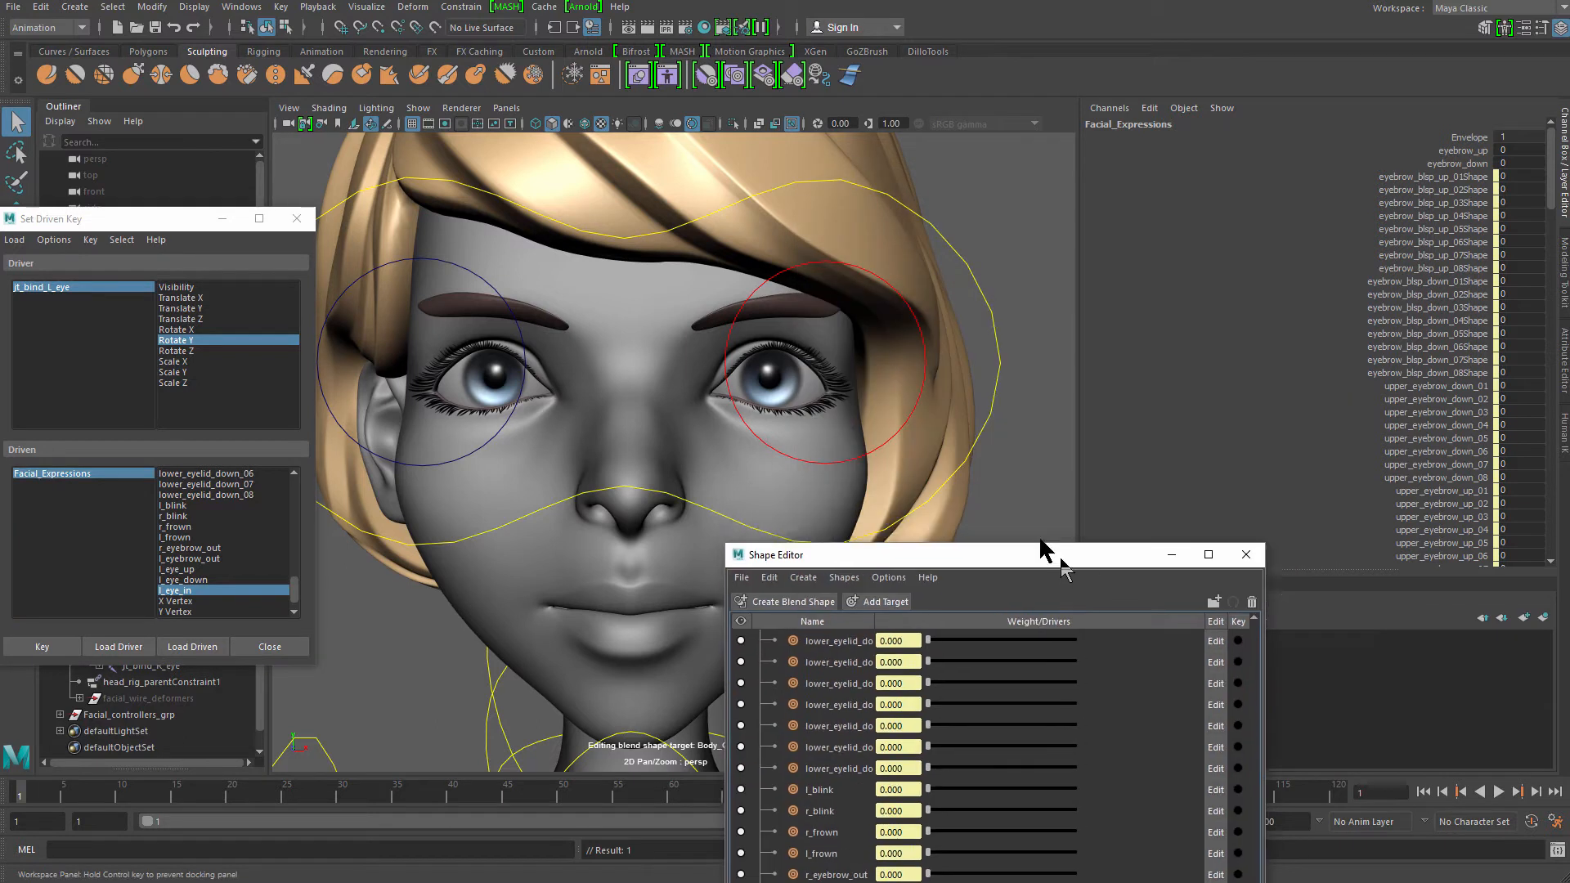
Move the left eye control inward and back to examine how the eyelids follow with the l_eye_in shape
click(905, 372)
alt+middle_drag(905, 373, 905, 351)
alt+drag(905, 352, 642, 305)
alt+drag(779, 337, 643, 334)
drag(723, 289, 669, 317)
key(ctrl+z)
key(ctrl+z)
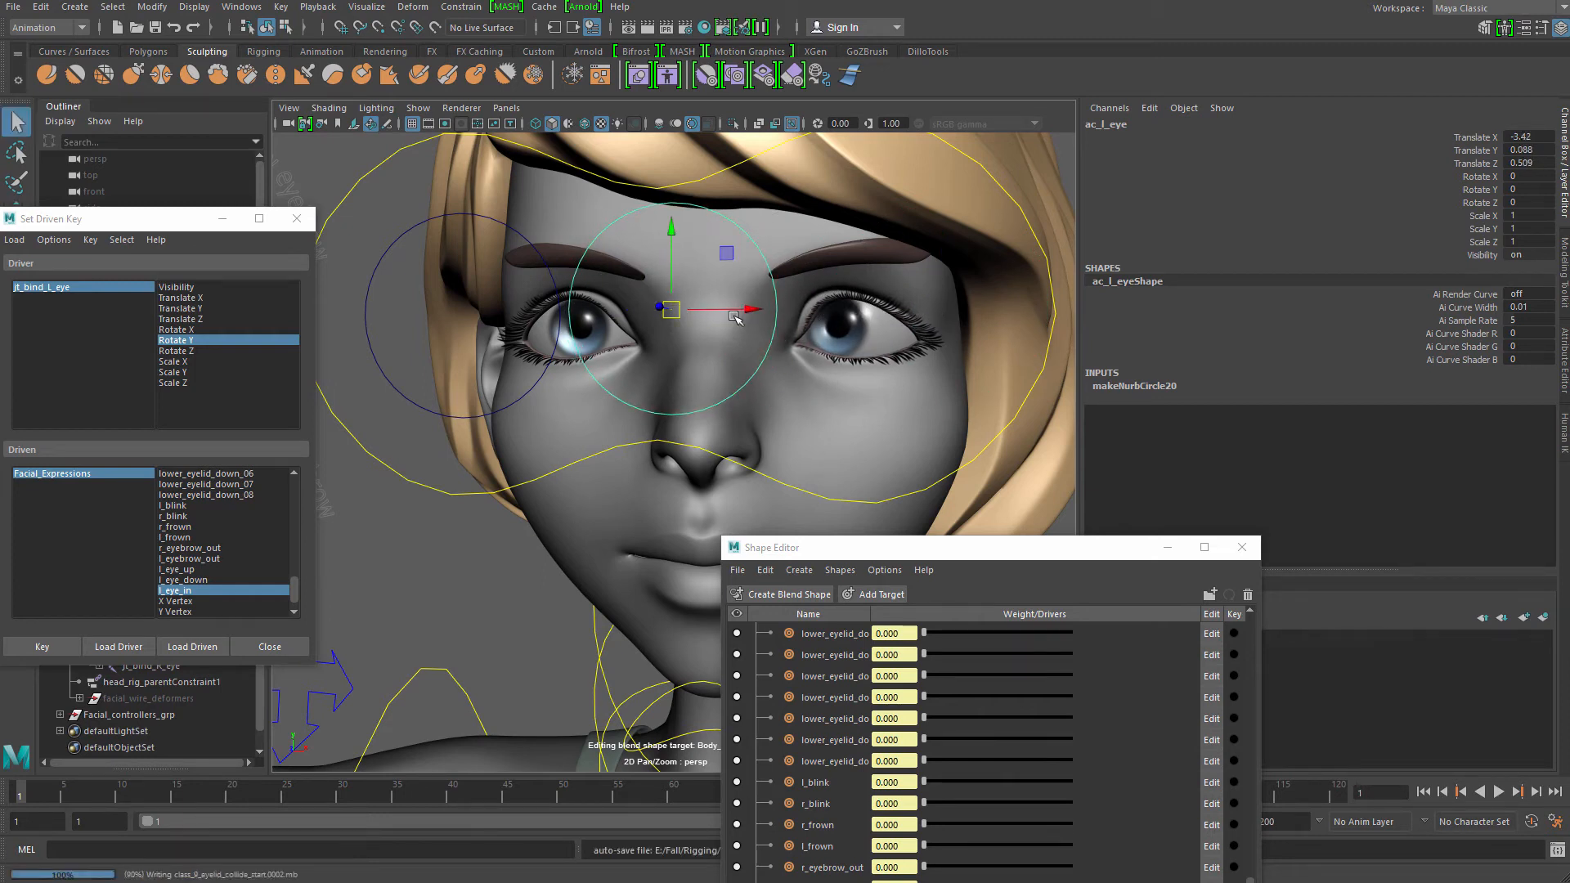
drag(734, 317, 698, 315)
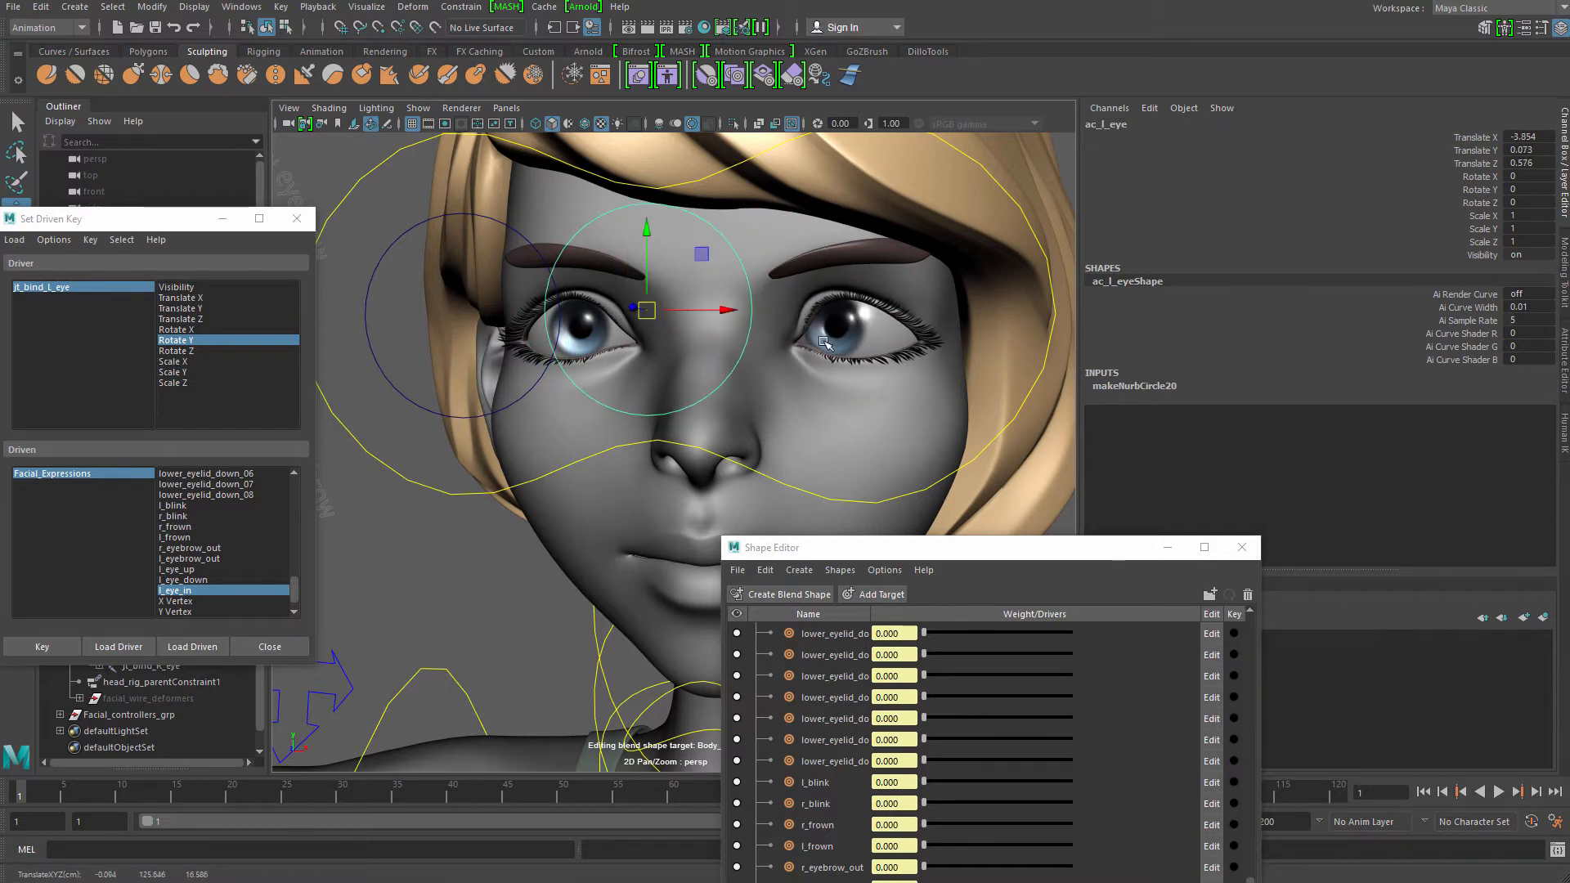
drag(662, 328, 702, 316)
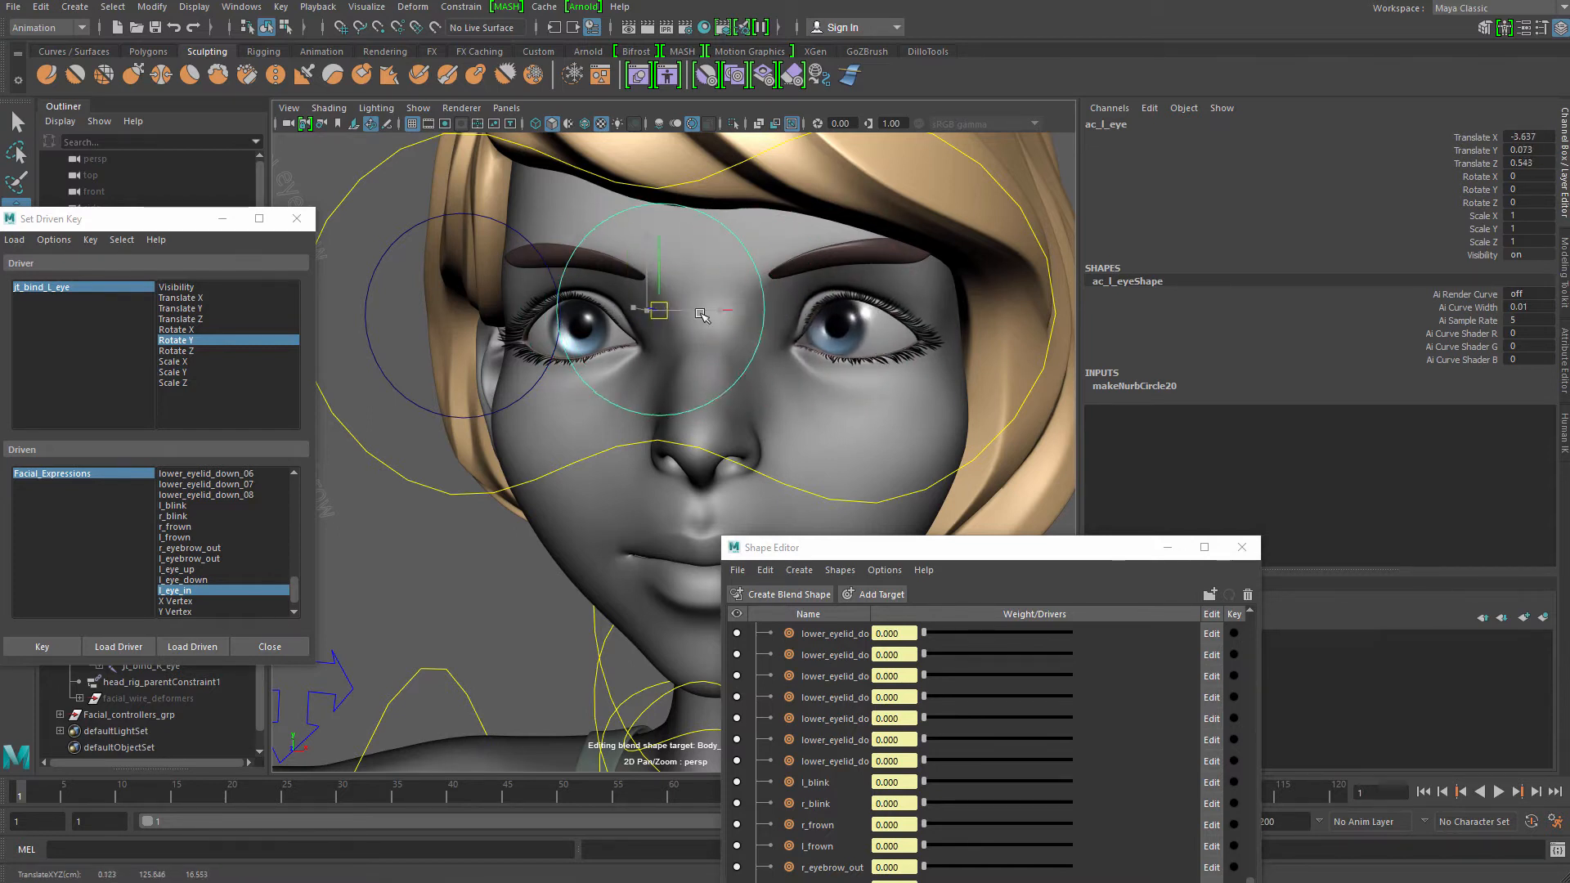
drag(834, 316, 745, 323)
Reset the left eye control's translation to 0 and move it outward to about 5.17 in Translate X
drag(642, 324, 1063, 321)
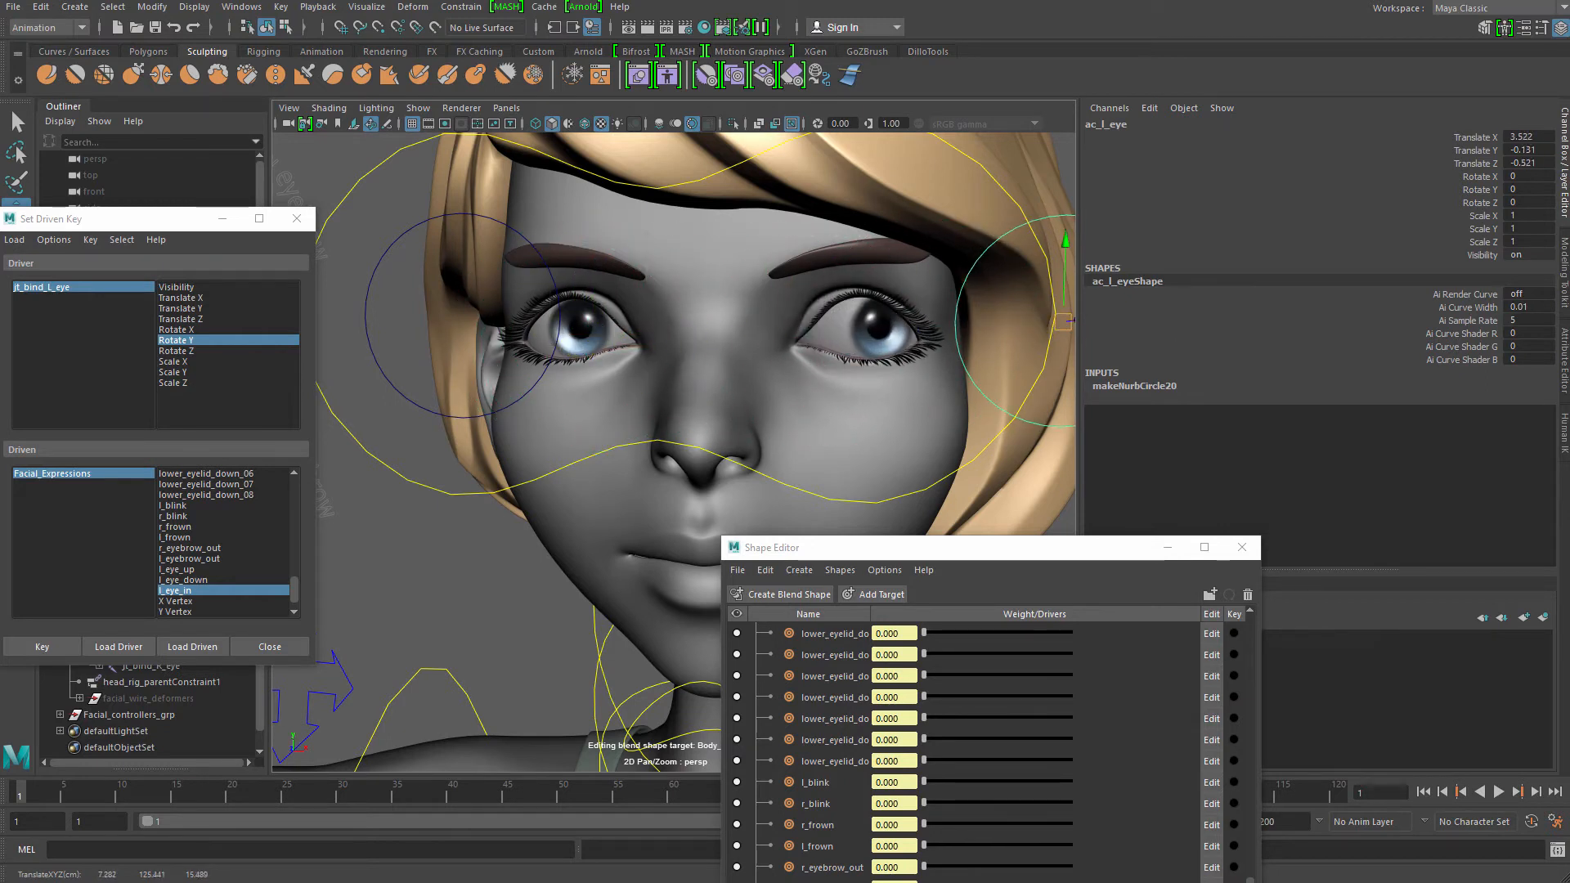
text(0)
key(Return)
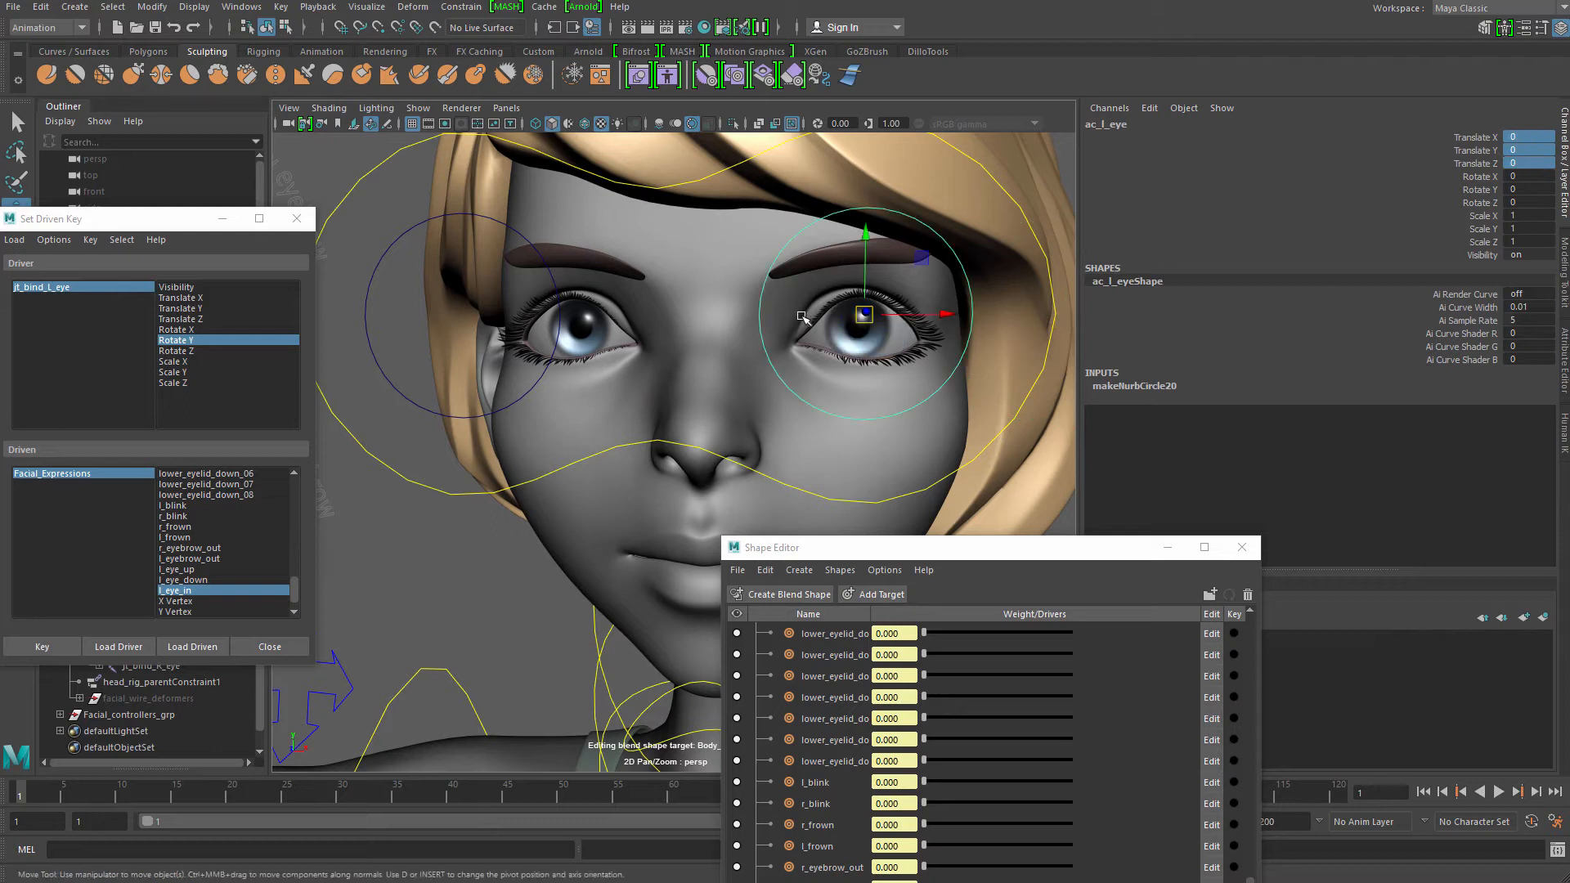
drag(947, 313, 1243, 310)
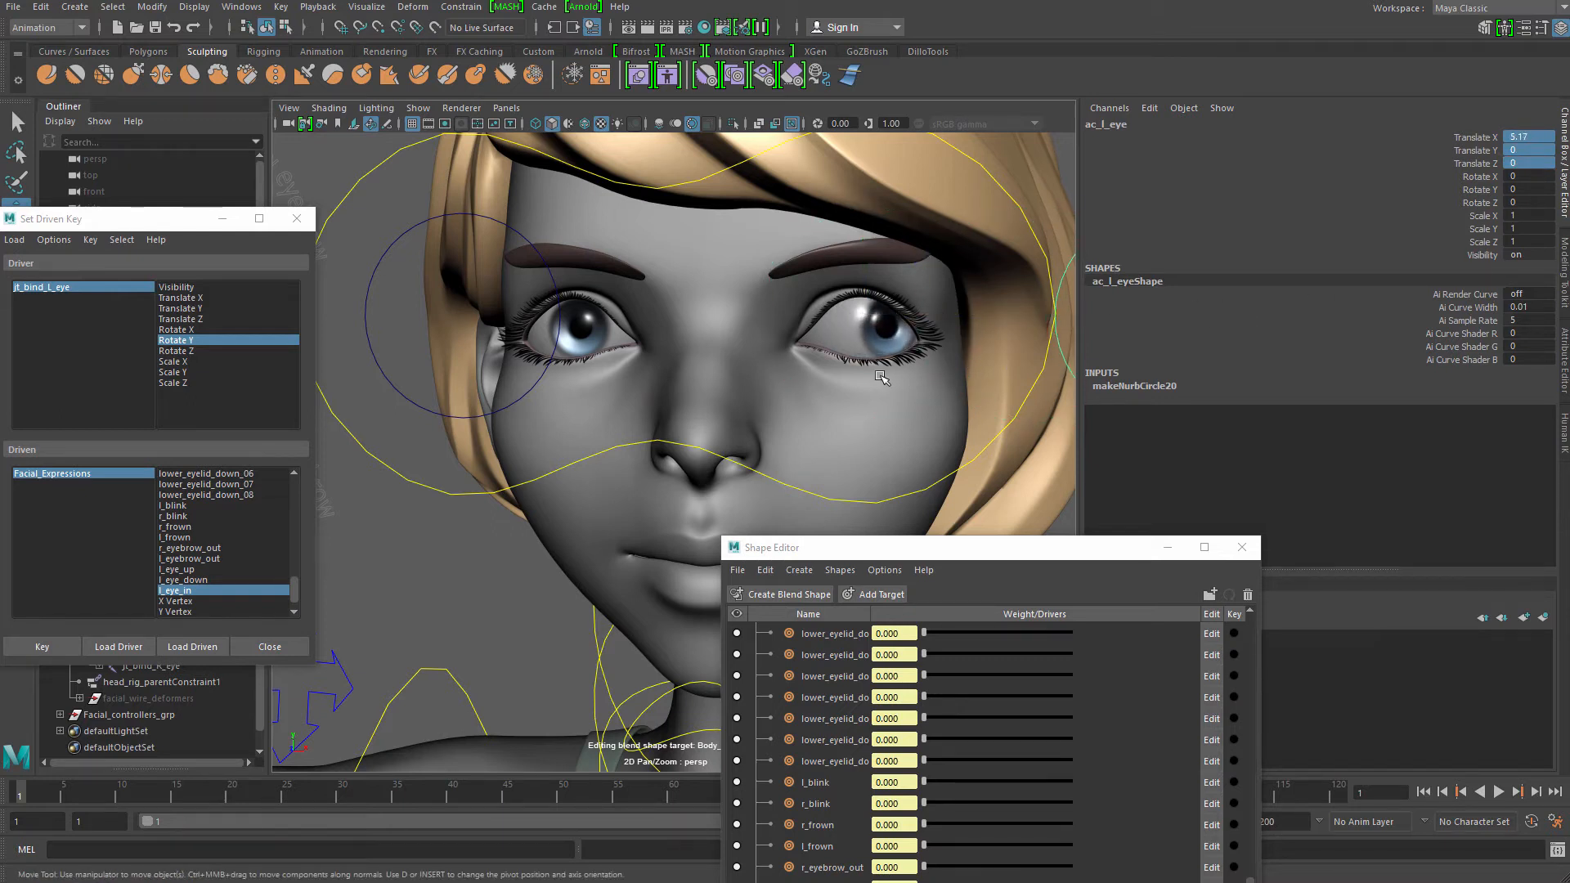
Select the body mesh, add a new blend shape target to Facial_Expressions, and name it l_eye_out
alt+middle_drag(877, 381, 682, 388)
alt+drag(759, 368, 757, 409)
click(767, 399)
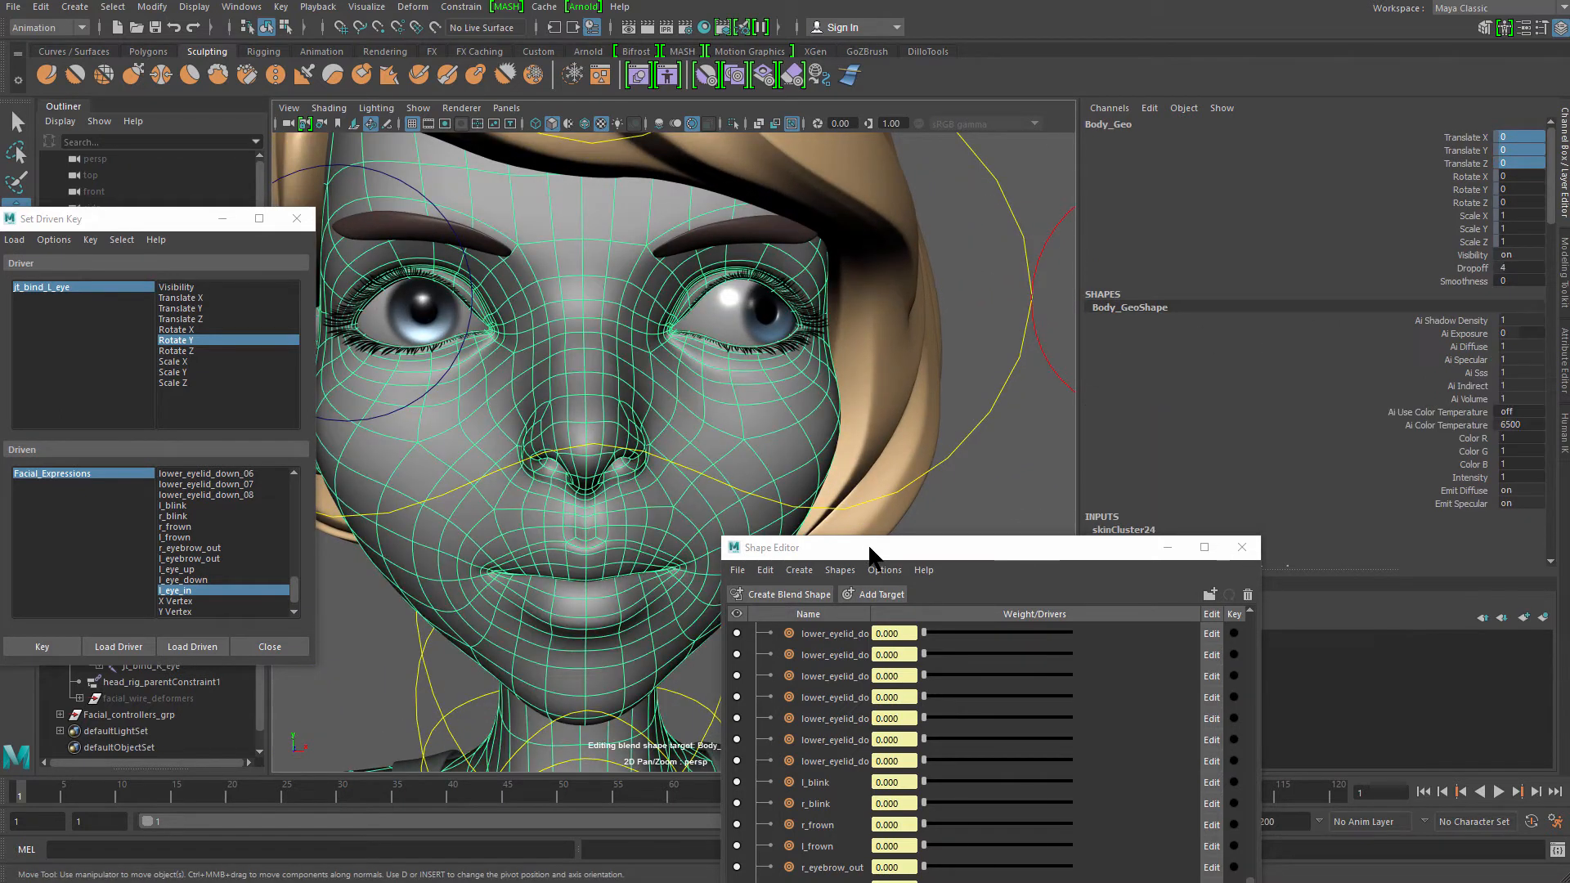
drag(869, 548, 805, 282)
click(811, 328)
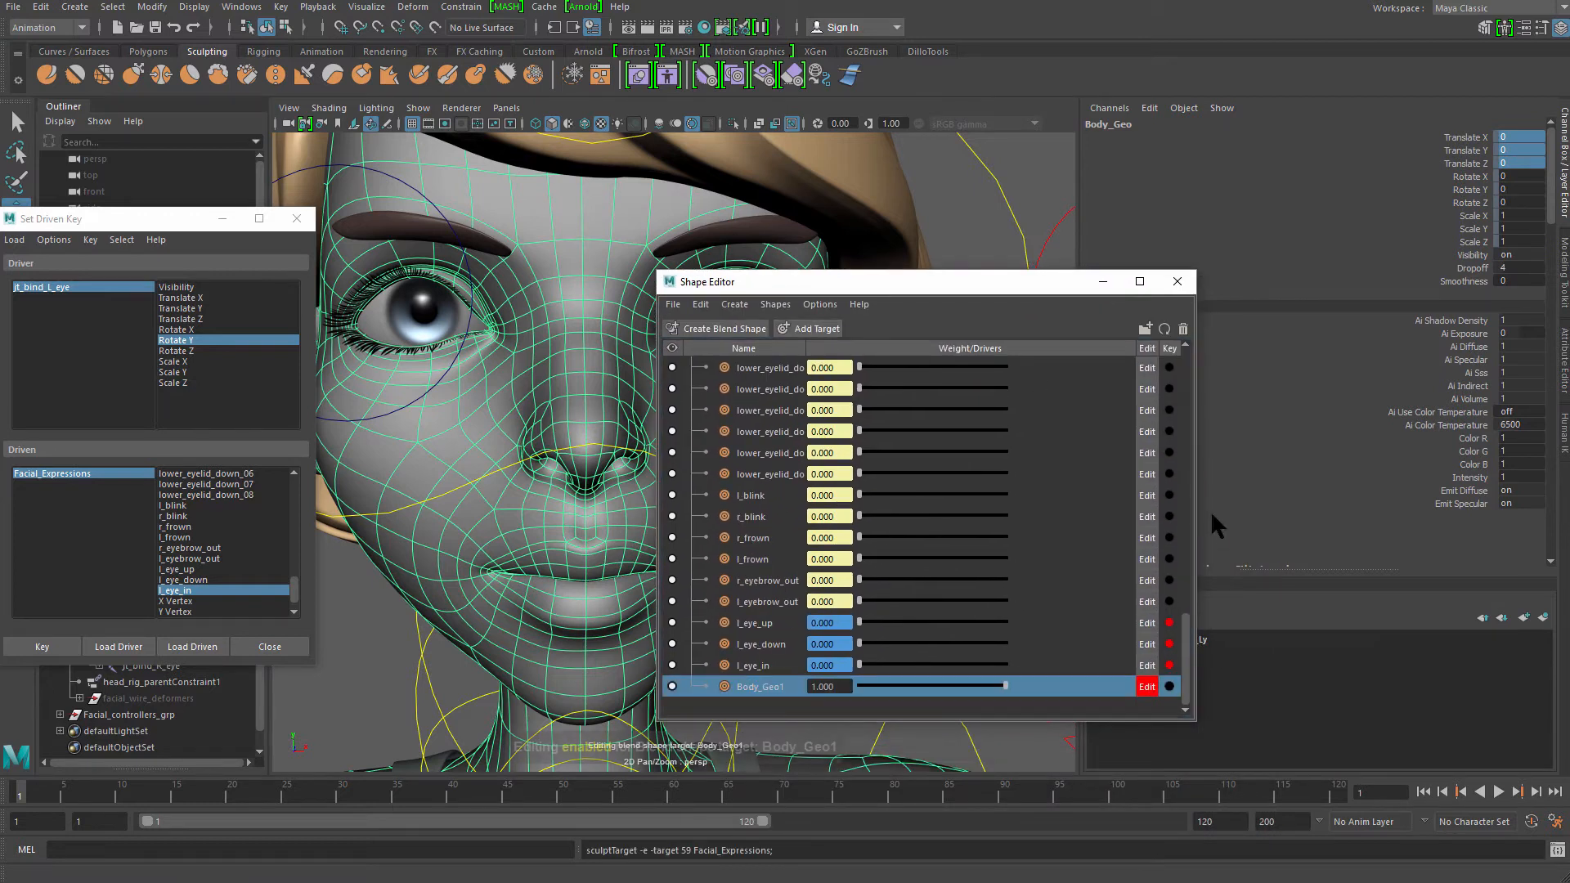
double_click(773, 690)
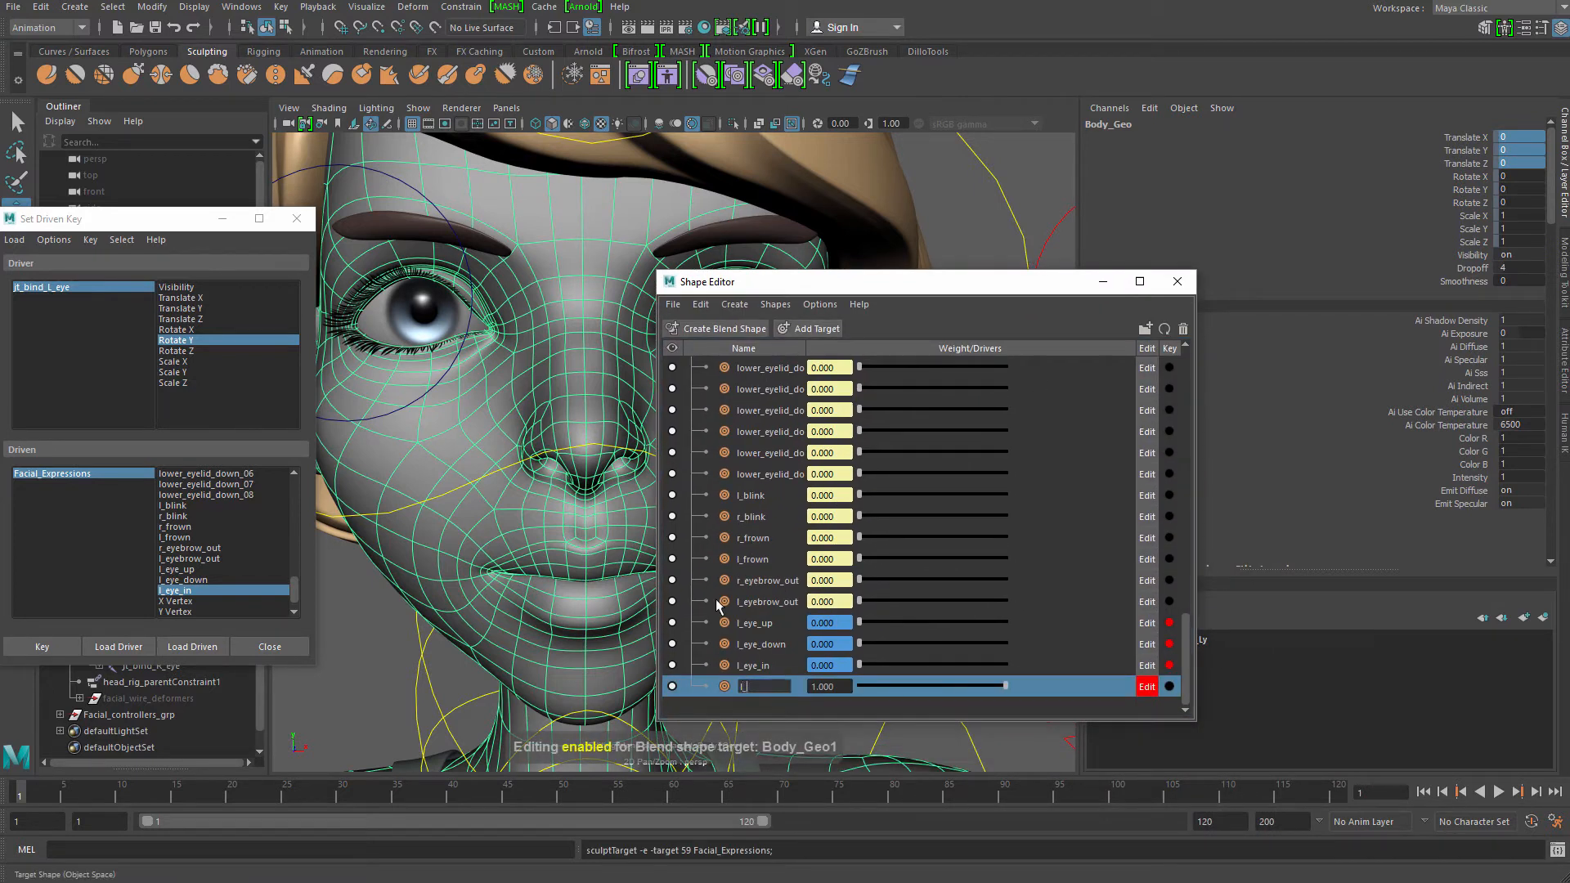
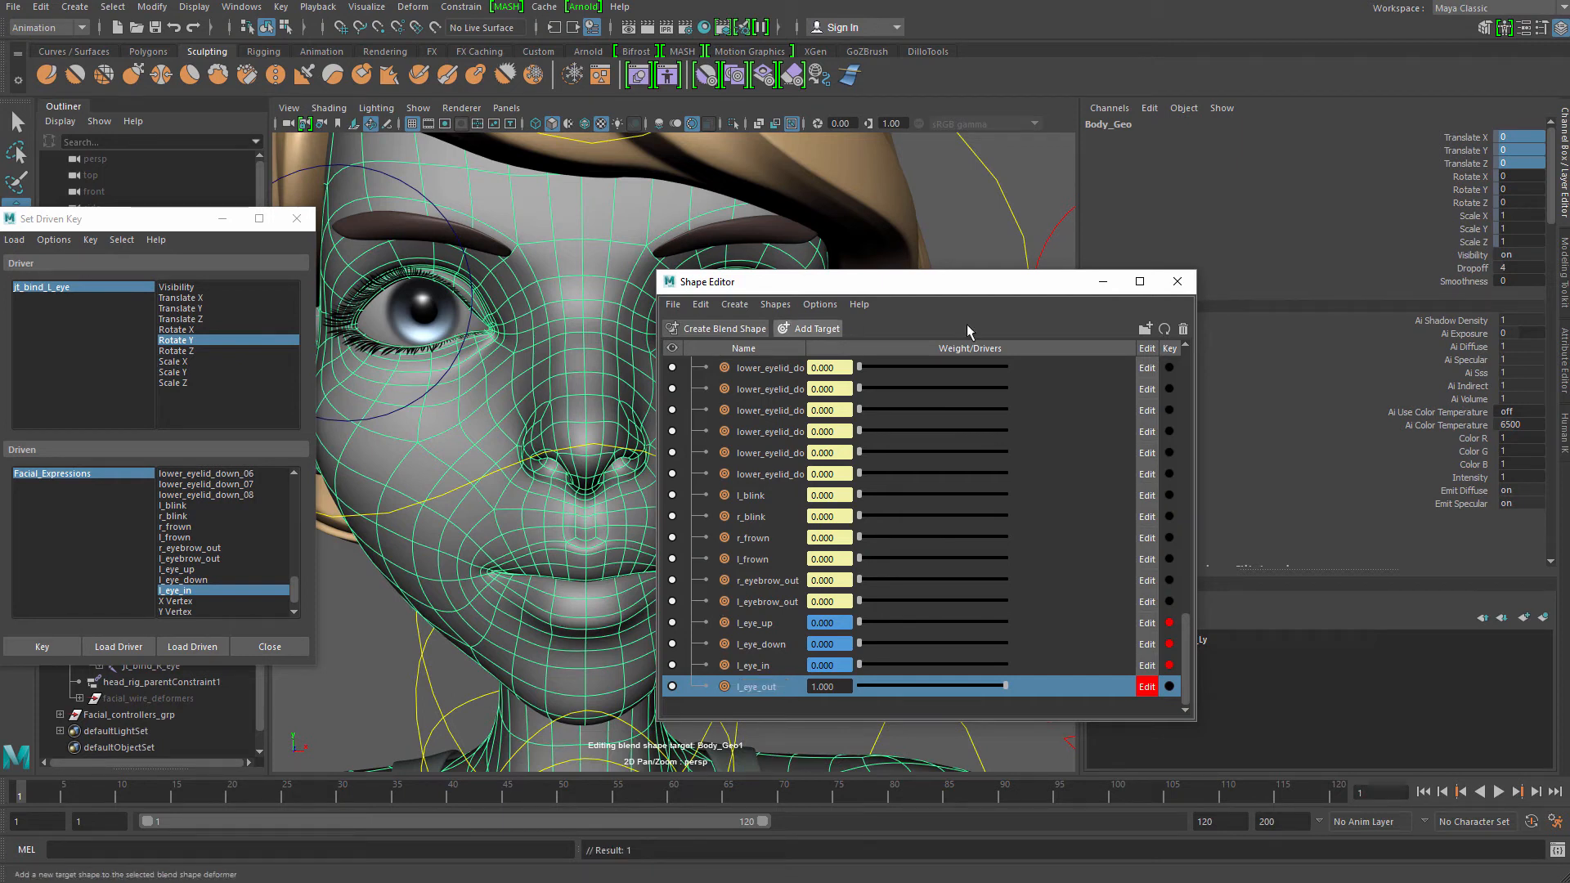
Switch the body mesh to vertex editing and select the vertices at the middle of the left upper eyelid rim
drag(1027, 287, 534, 506)
scroll(845, 427, up, 5)
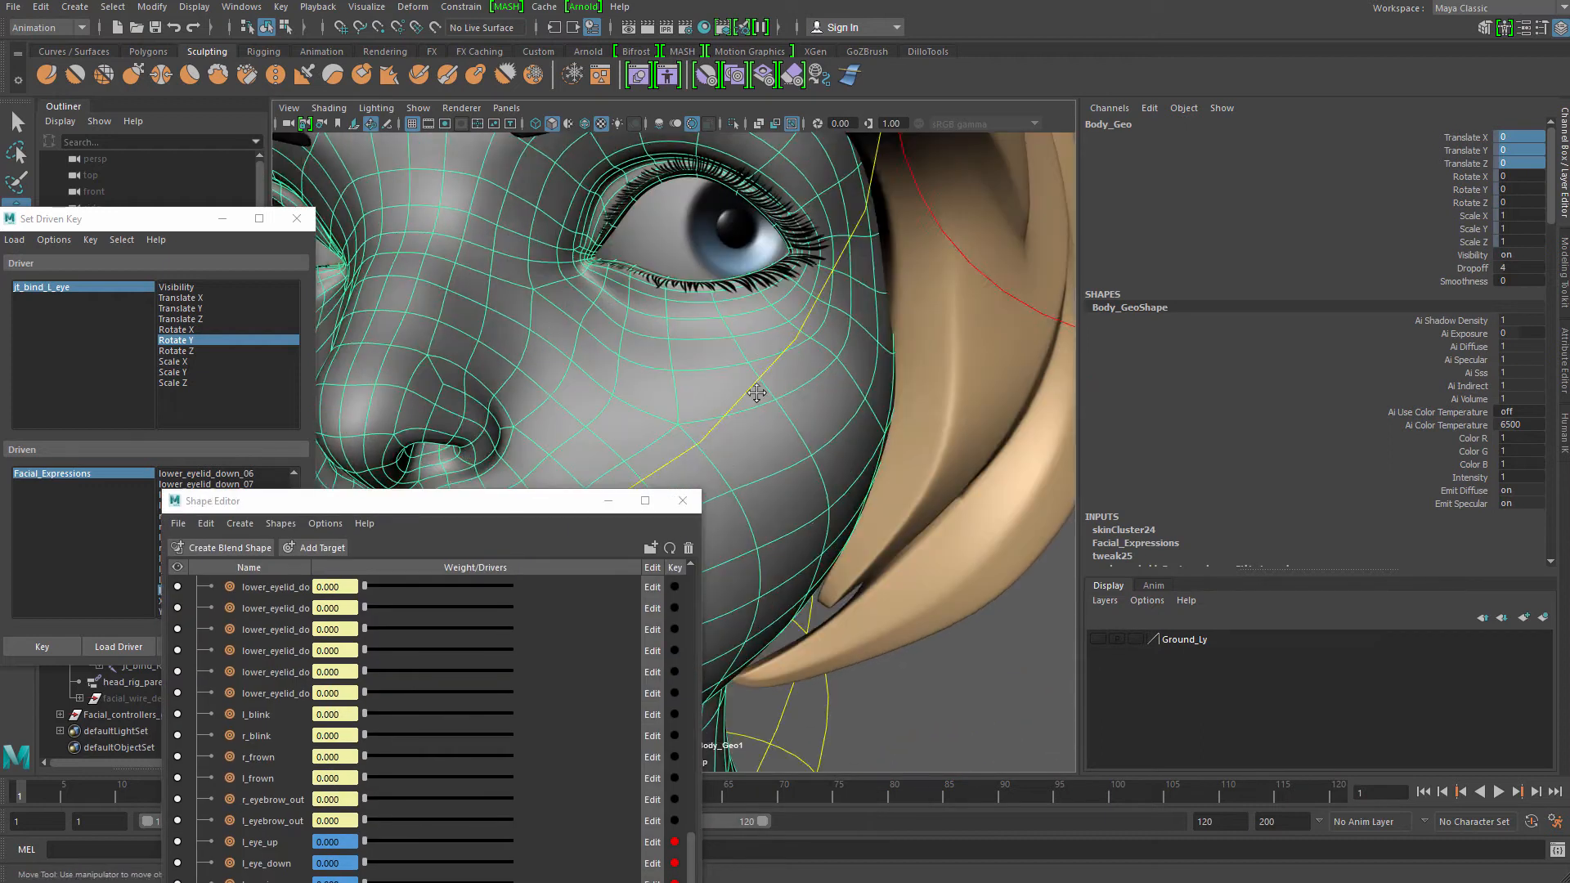
scroll(753, 393, up, 5)
right_drag(981, 175, 892, 180)
click(804, 184)
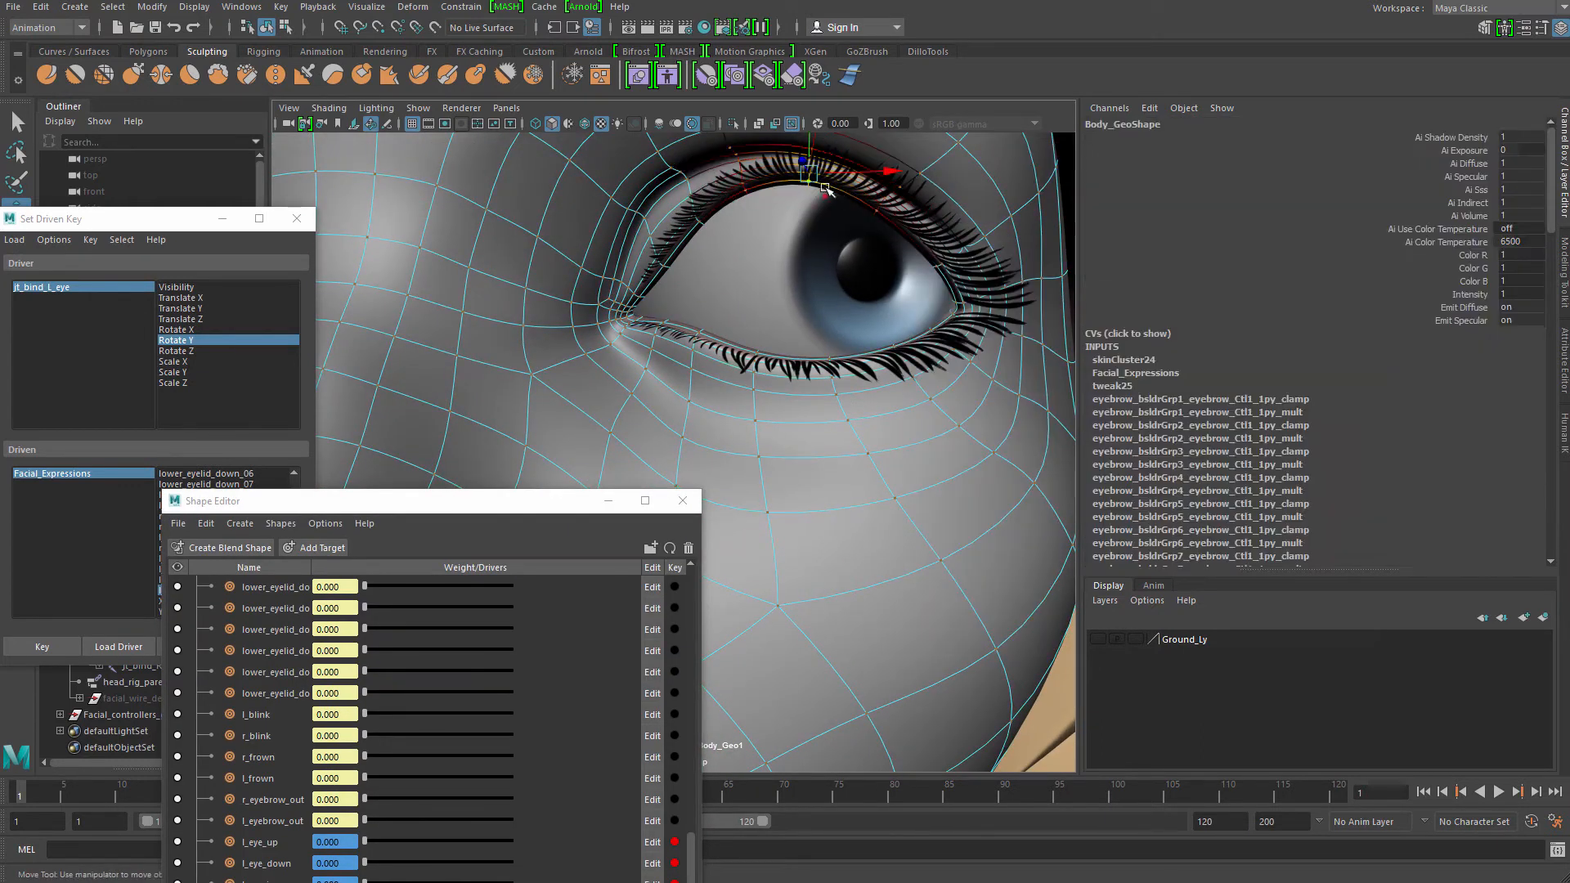
alt+drag(781, 230, 753, 261)
click(774, 245)
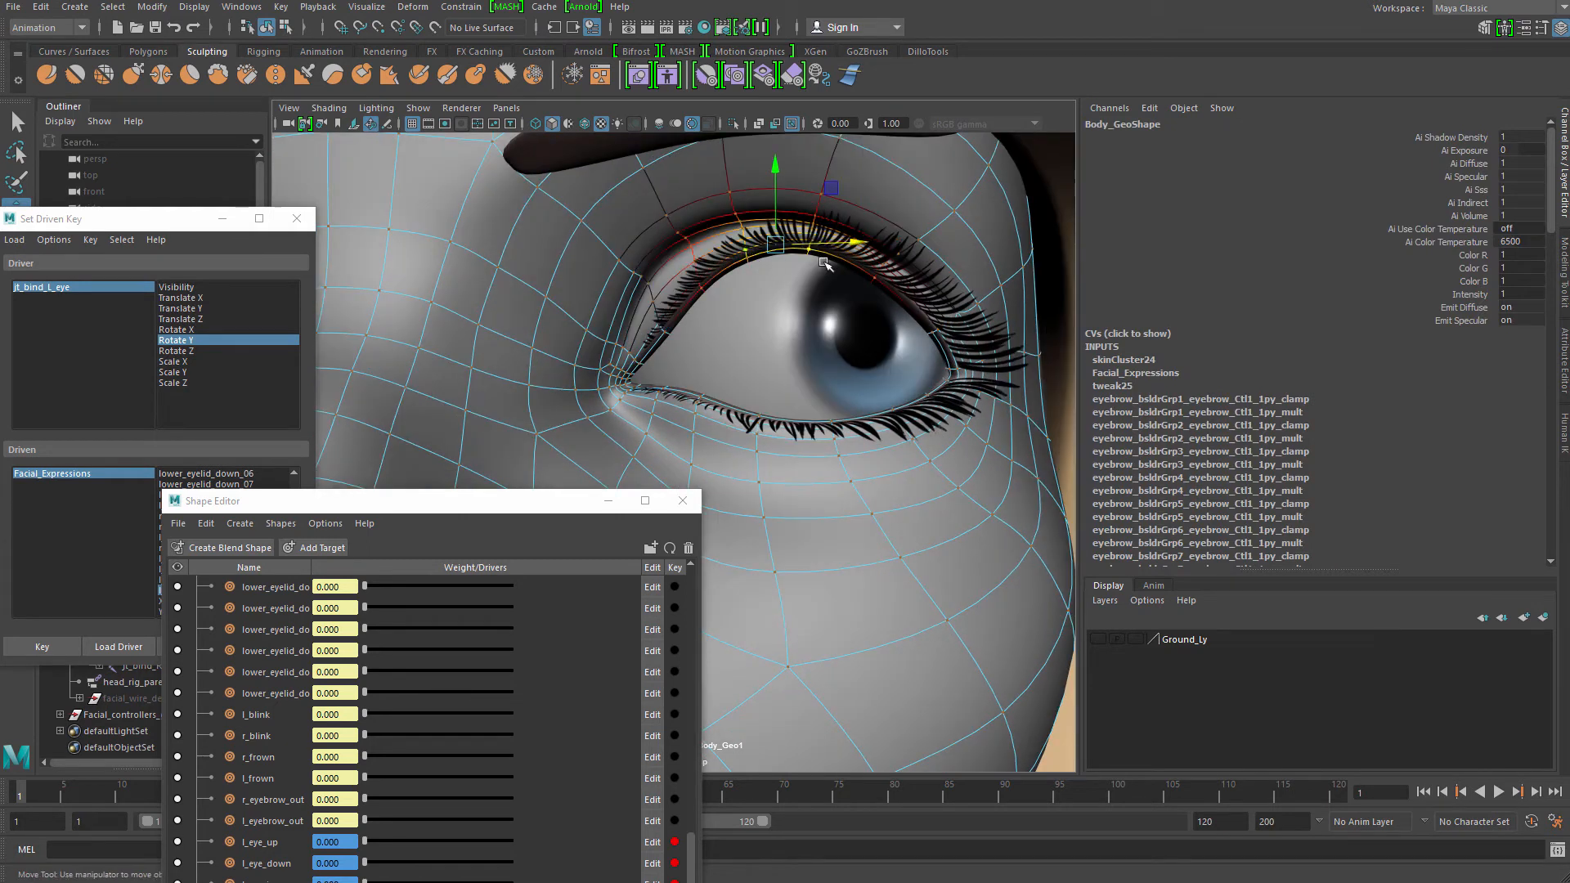
click(746, 239)
shift+click(796, 267)
Adjust the height of the middle of the left upper eyelid rim slightly using soft selection
mouse_move(795, 268)
alt+mouse_down()
mouse_move(814, 268)
mouse_move(769, 235)
mouse_move(792, 238)
alt+mouse_up()
key(b)
key(w)
alt+drag(939, 327, 853, 274)
key(ctrl+z)
key(b)
key(b)
key(e)
key(w)
key(e)
alt+drag(853, 286, 840, 230)
key(q)
key(w)
drag(807, 170, 826, 182)
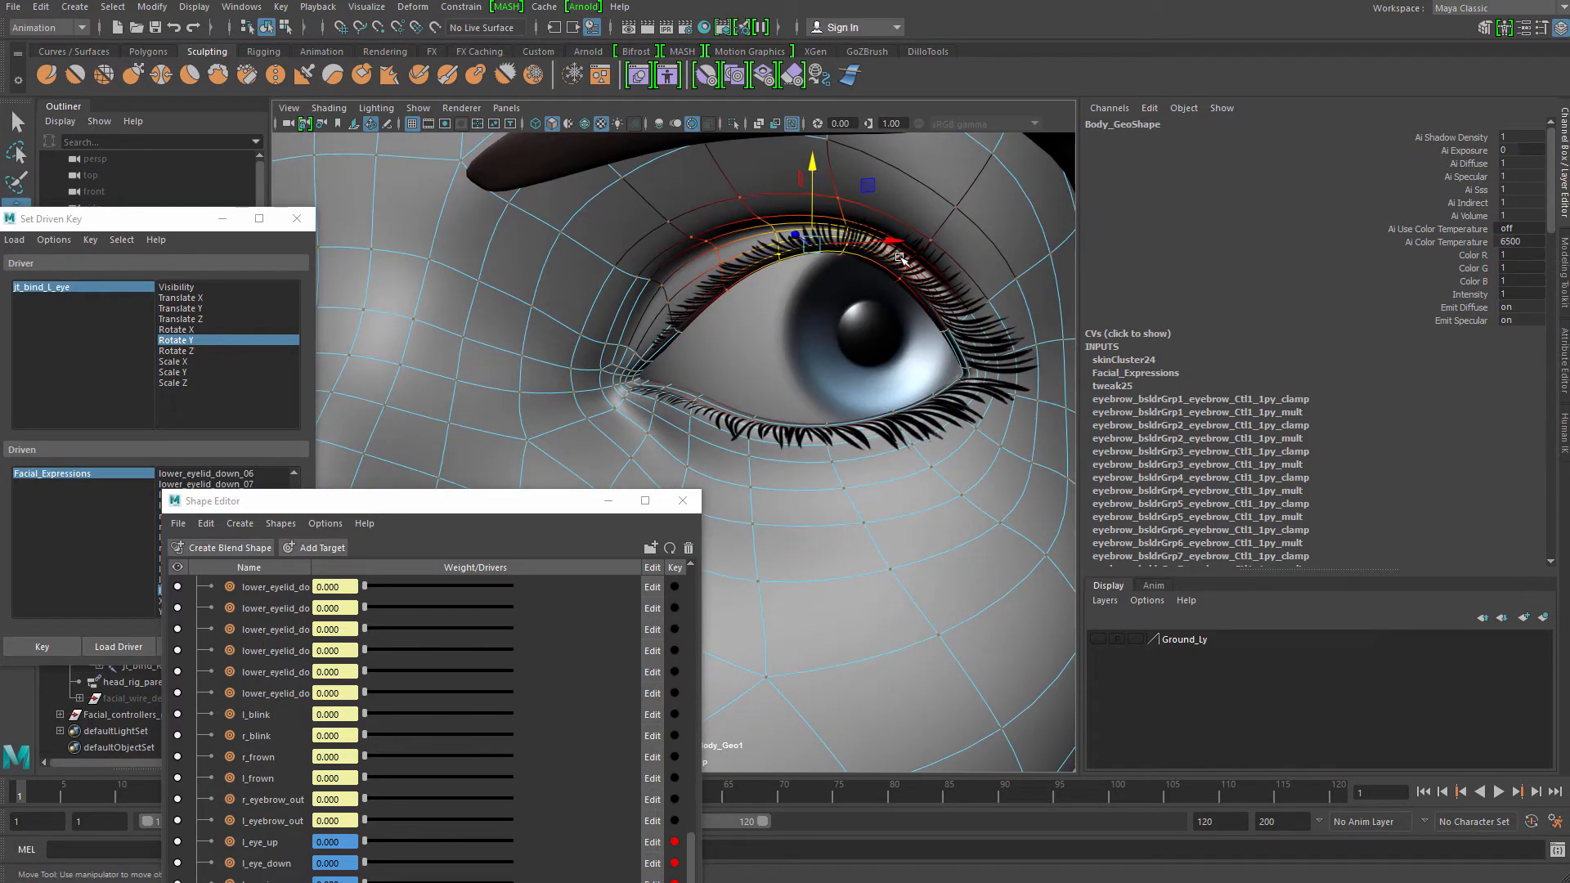
Select the vertex on the outer part of the left upper eyelid rim
key(q)
click(901, 283)
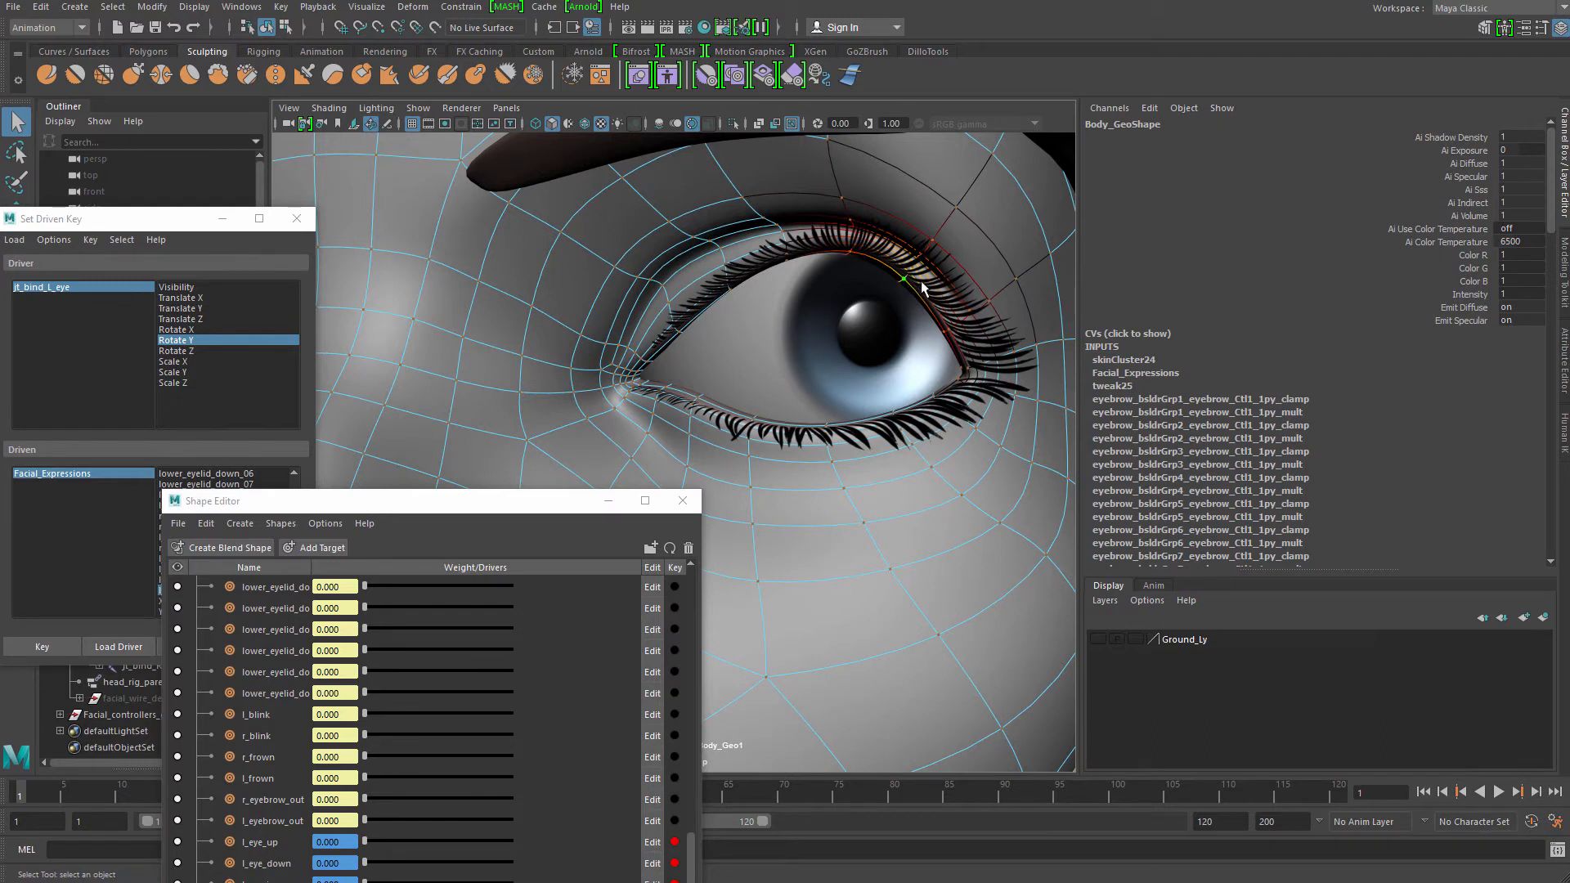
Adjust the soft-selection falloff and move the outer upper eyelid vertices vertically to refine the lid edge around the left eye
key(b)
drag(922, 288, 982, 268)
key(w)
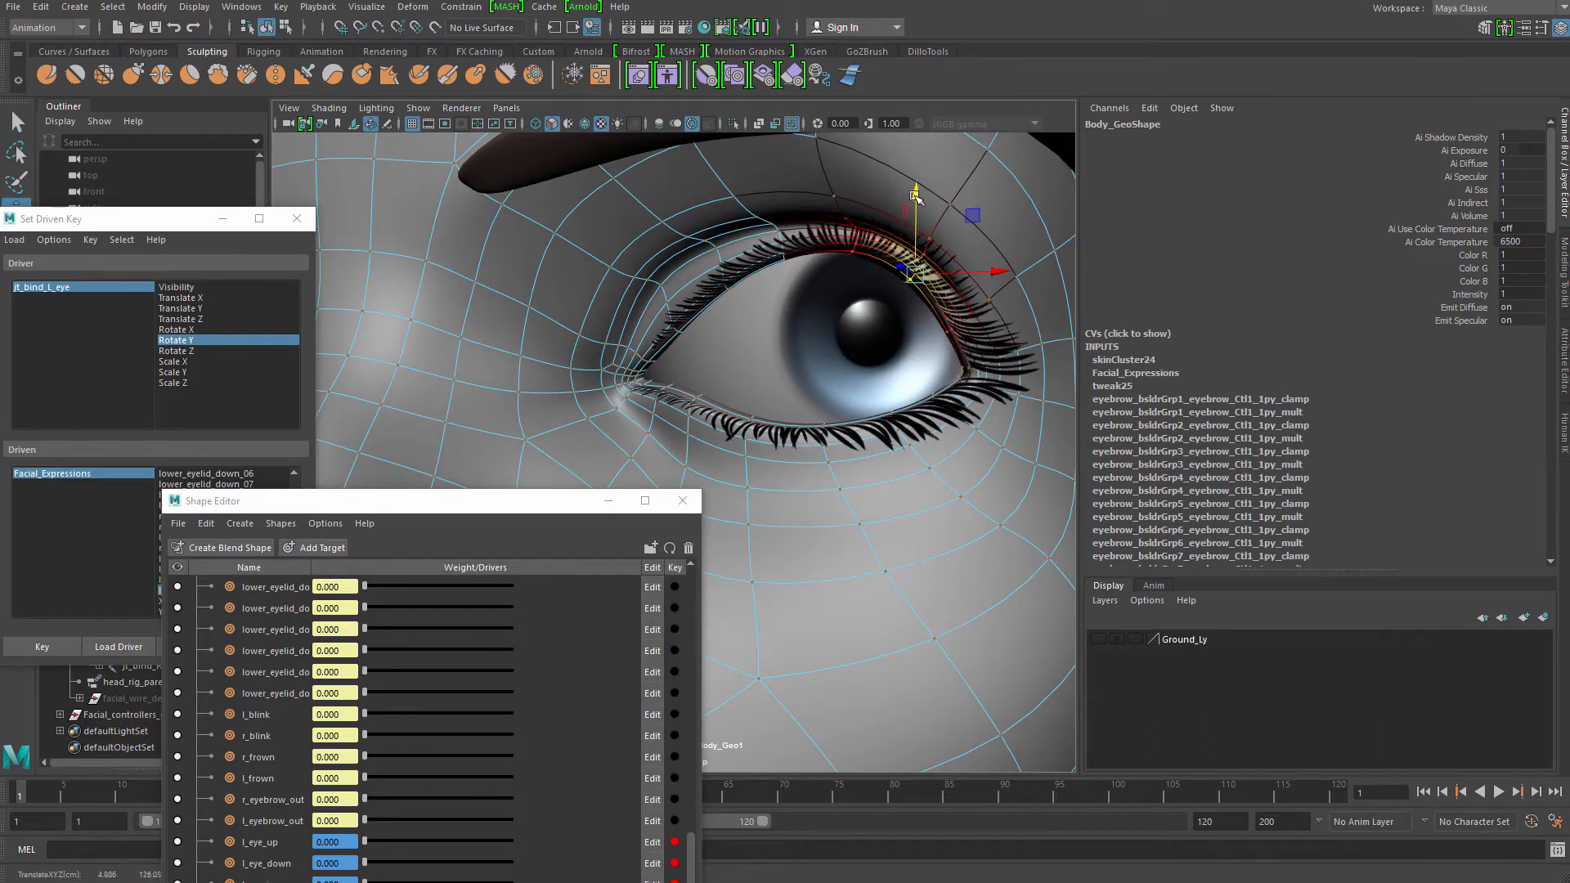
Soft-select the upper eyelid vertex between the iris and inner corner and lower it slightly
key(q)
mouse_move(777, 255)
alt+mouse_down()
mouse_move(720, 296)
mouse_move(799, 313)
mouse_move(797, 280)
alt+mouse_up()
click(819, 294)
key(b)
key(w)
drag(819, 217, 823, 236)
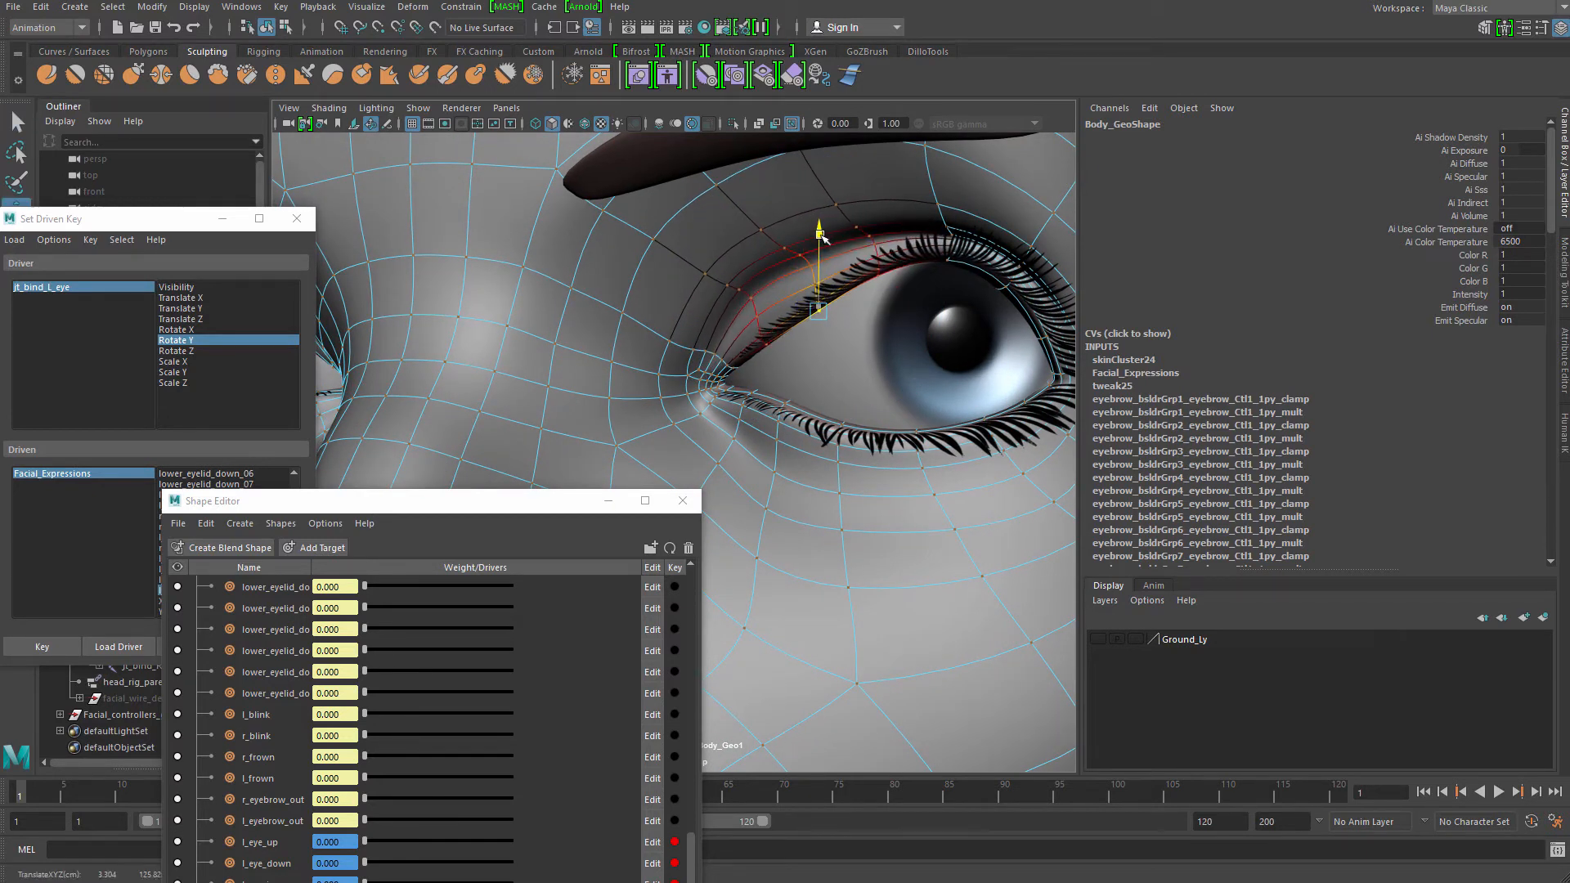
Soft-select the upper eyelid vertices beside the inner eye corner, reduce the falloff, and nudge them slightly down
key(q)
alt+drag(709, 362, 728, 361)
click(750, 351)
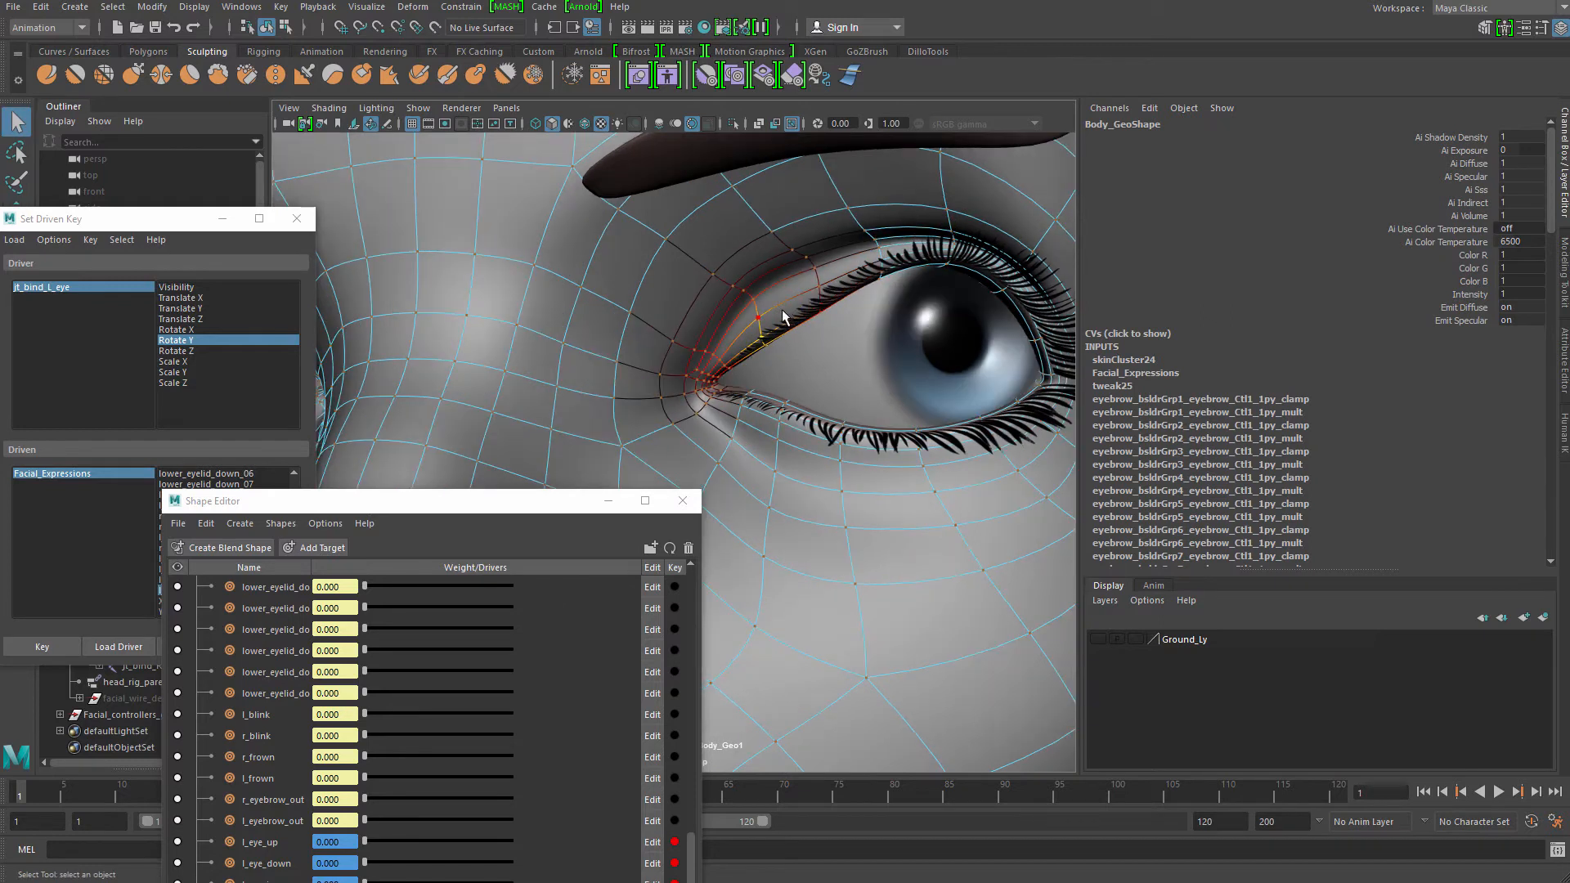
key(b)
drag(781, 311, 750, 314)
key(w)
drag(759, 259, 759, 262)
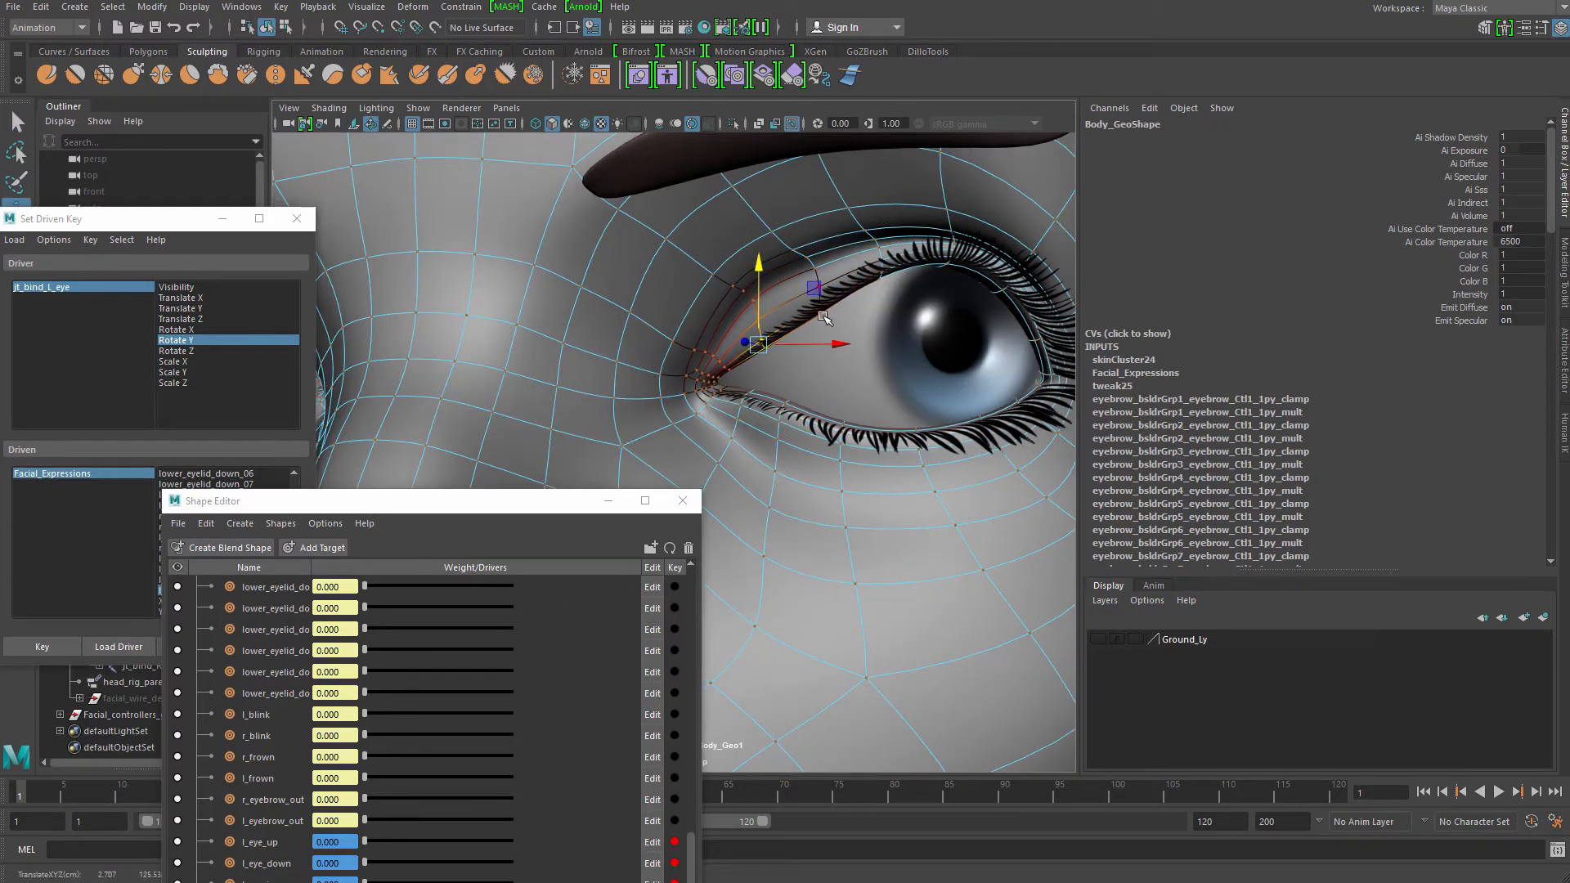
Add another inner upper eyelid vertex to the selection and raise the soft-selected area slightly
scroll(824, 318, down, 3)
key(q)
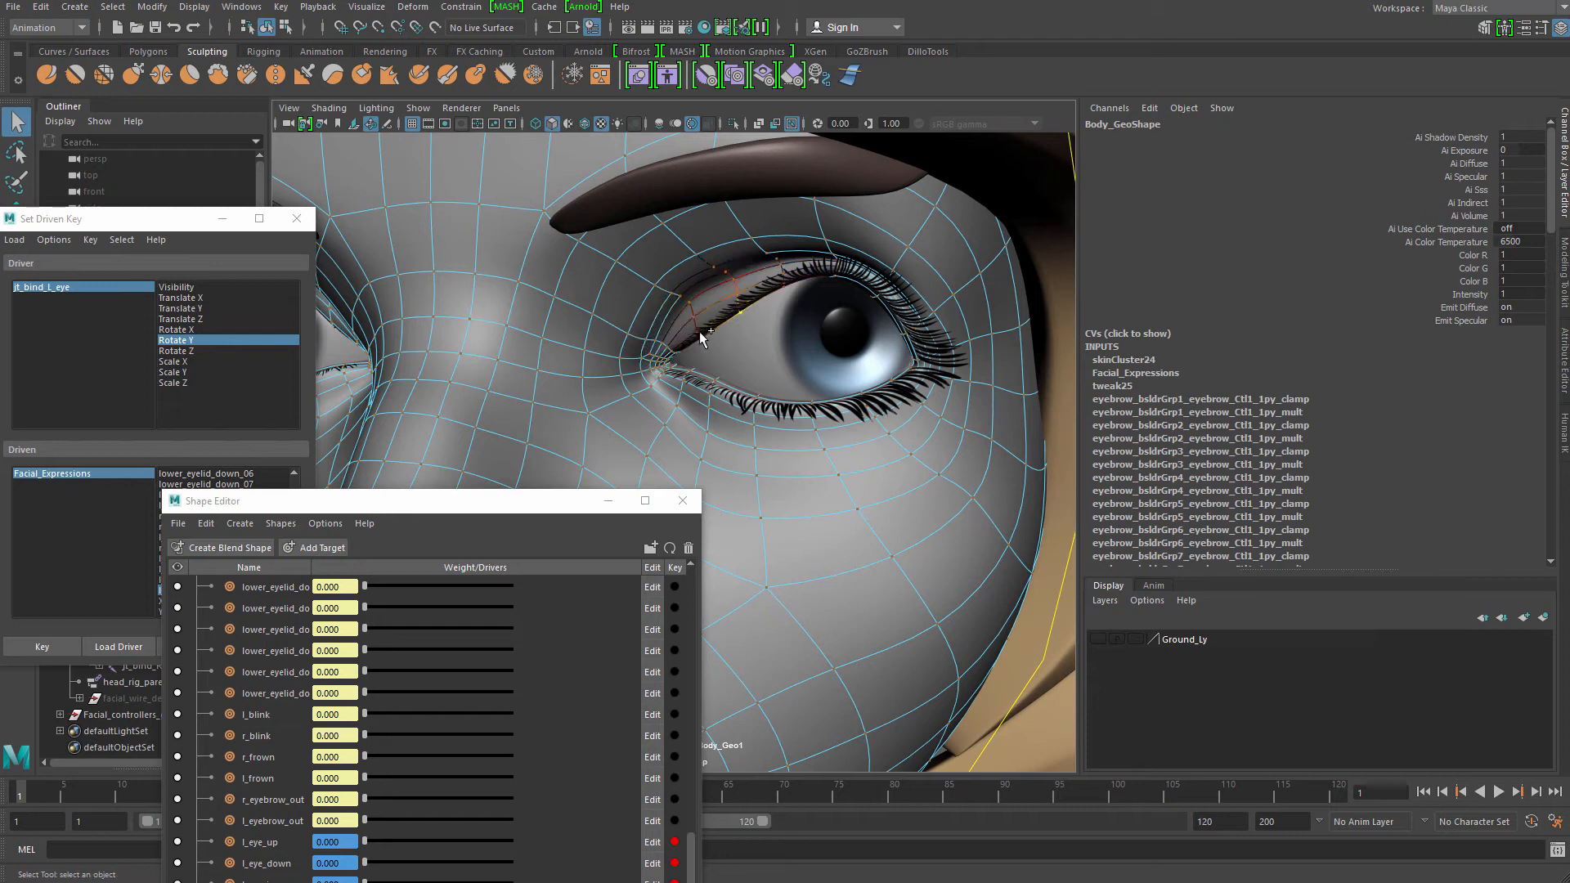
shift+click(698, 333)
key(w)
drag(719, 248, 718, 243)
alt+drag(826, 405, 876, 369)
Soft-select the middle lower eyelid vertices with a wider falloff and adjust their position and rotation beneath the iris
key(q)
click(737, 353)
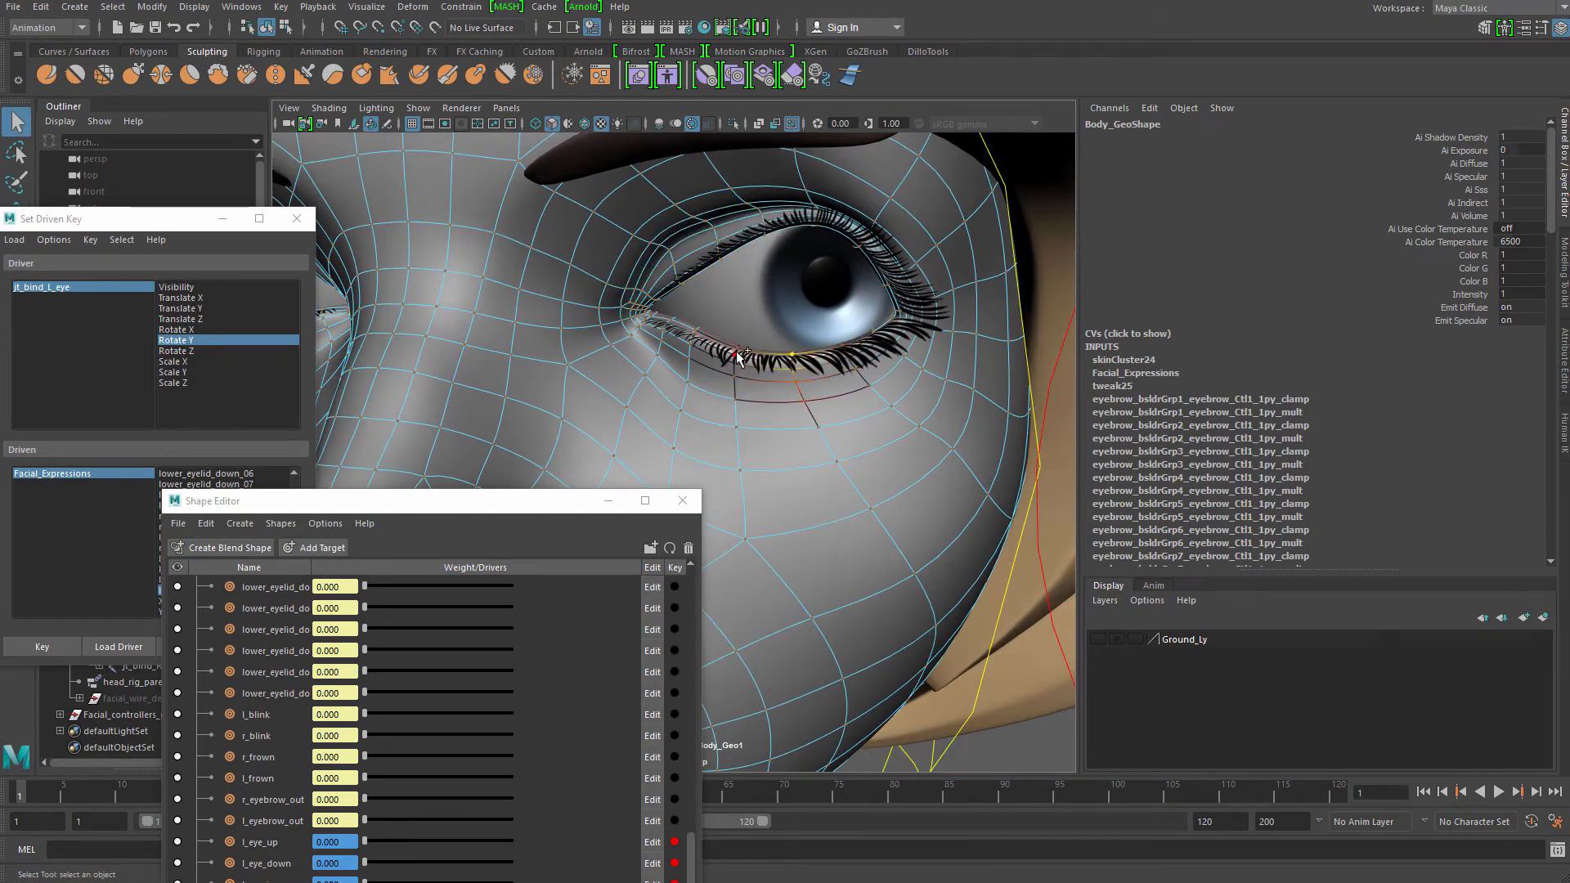
shift+click(748, 360)
key(b)
drag(749, 362, 858, 347)
key(w)
key(e)
alt+drag(720, 304, 713, 334)
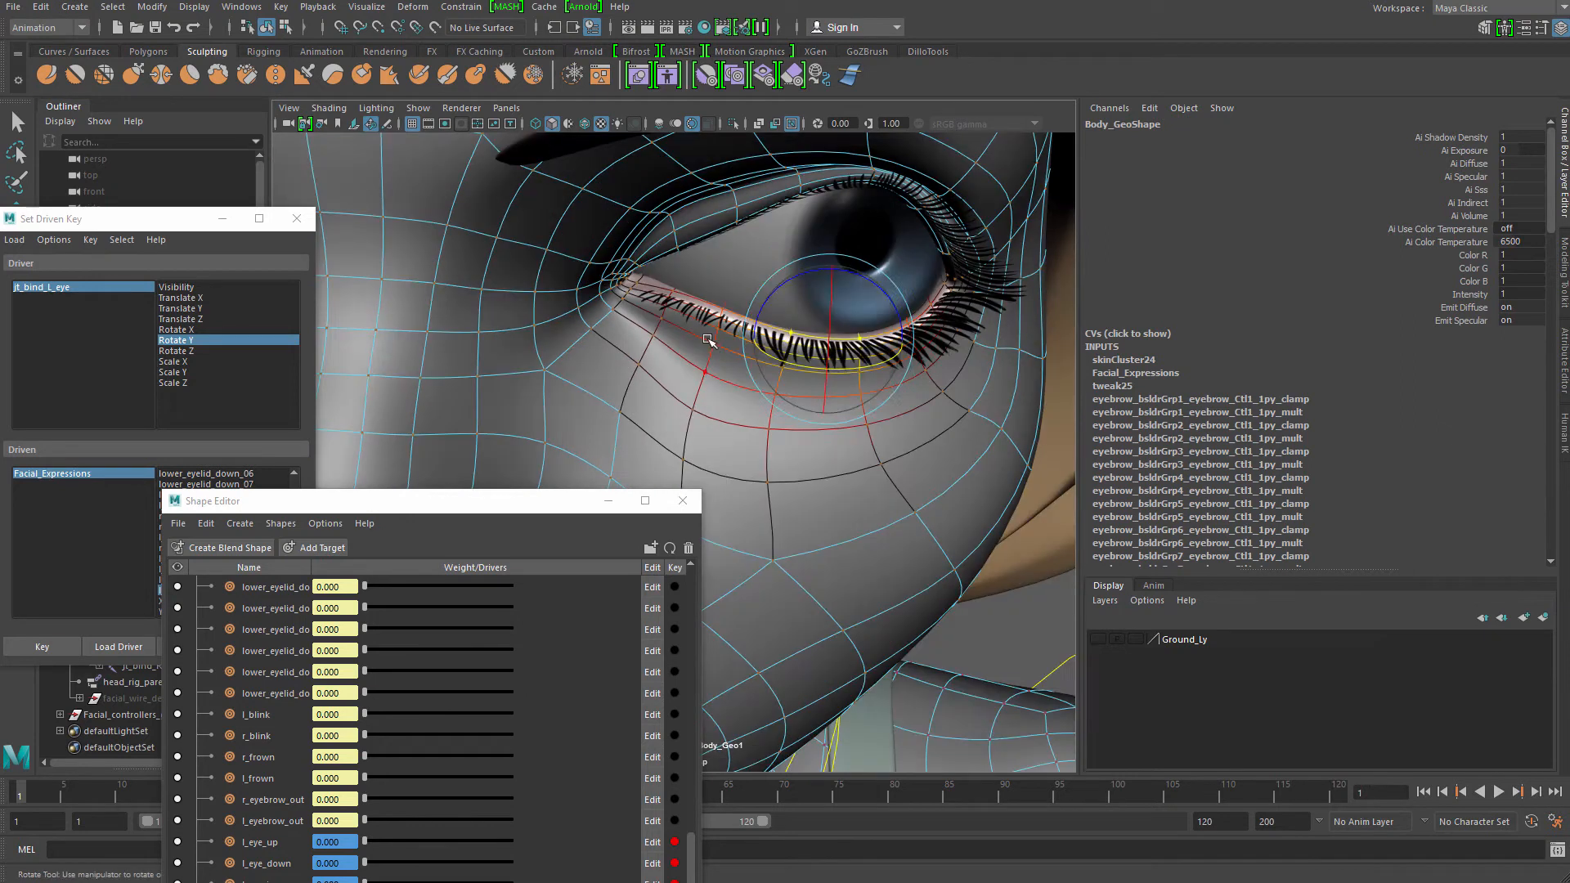
Soft-select the inner lower eyelid vertices with a falloff radius of about 1.4 and lower them slightly
key(q)
click(722, 309)
key(w)
alt+drag(790, 365, 665, 294)
click(722, 305)
key(b)
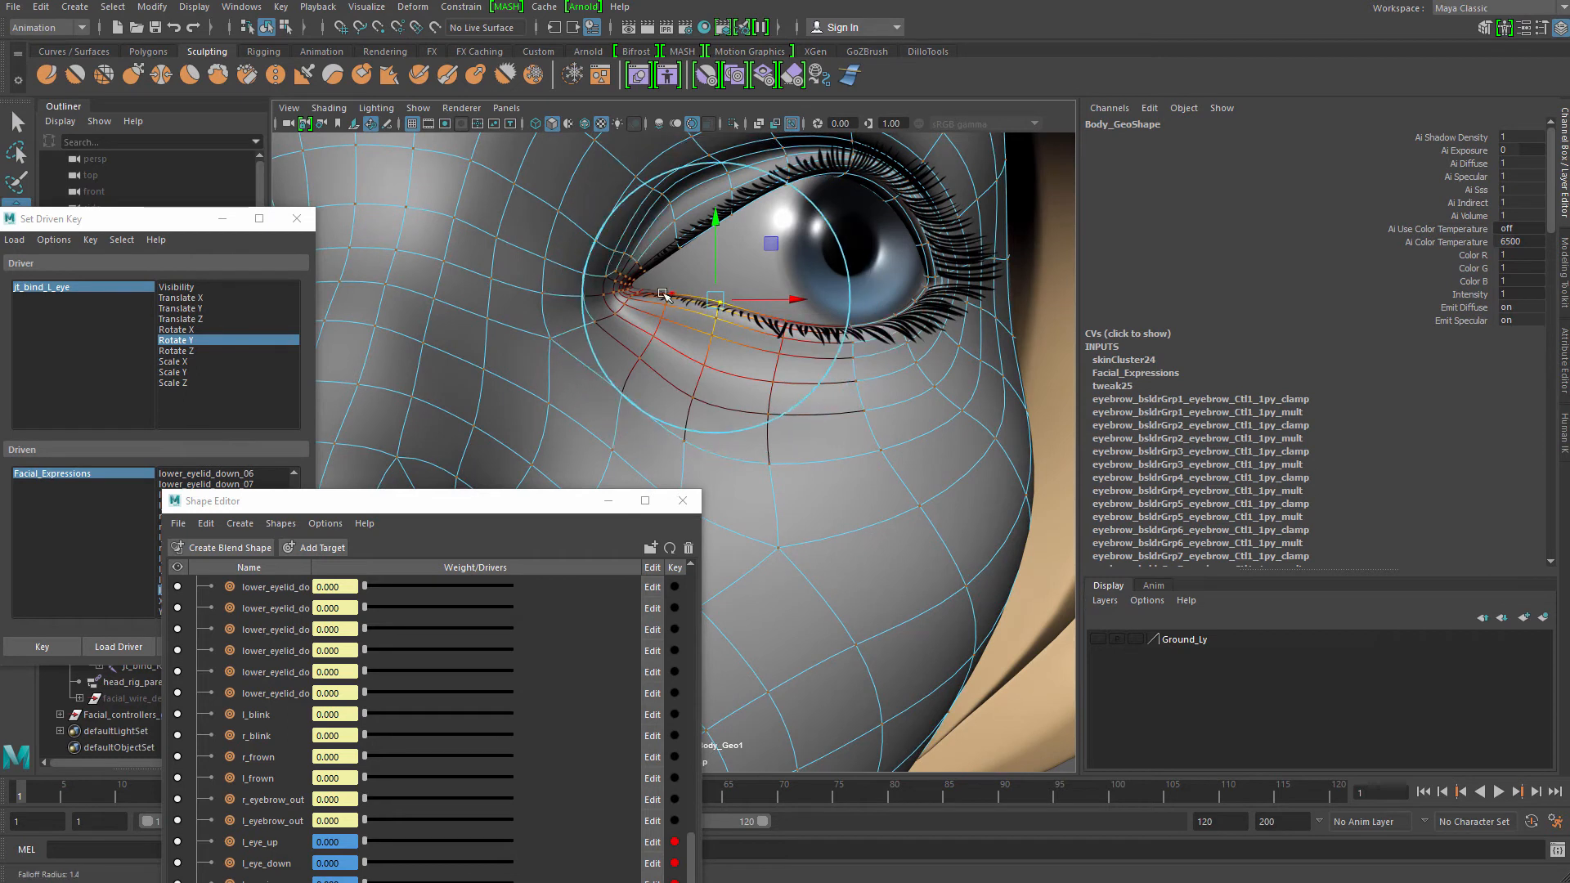
drag(716, 222, 717, 232)
Select the lower eyelid vertex nearer the iris, adjust its soft-selection falloff, and refine its height
key(q)
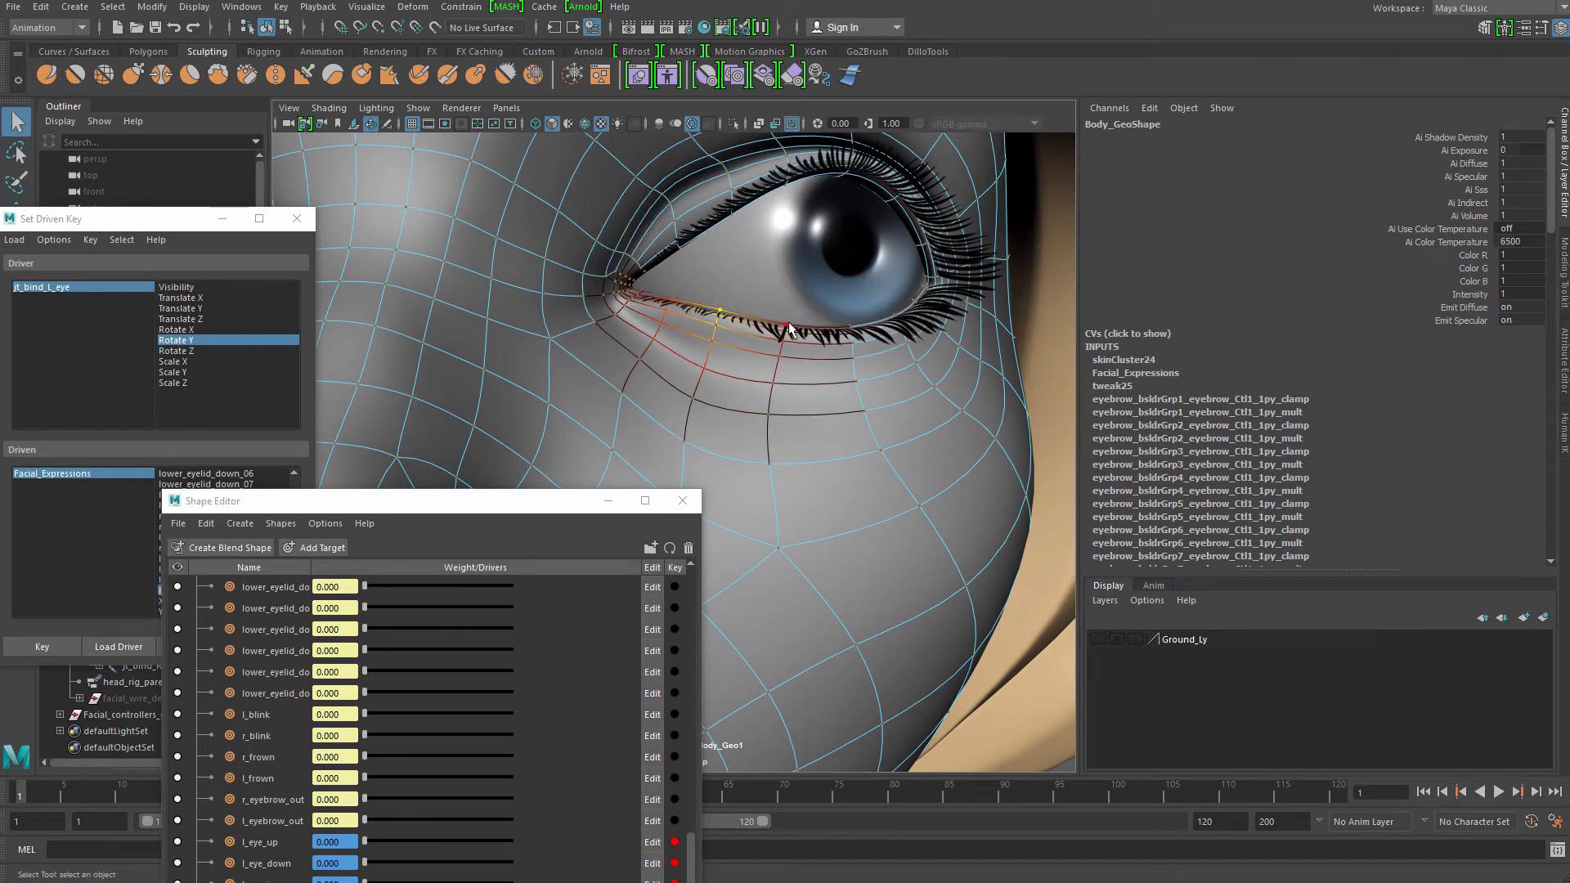
click(789, 324)
key(b)
drag(805, 296, 787, 241)
key(w)
key(b)
scroll(736, 294, down, 4)
mouse_move(727, 298)
alt+mouse_down()
mouse_move(694, 303)
mouse_move(730, 301)
alt+mouse_up()
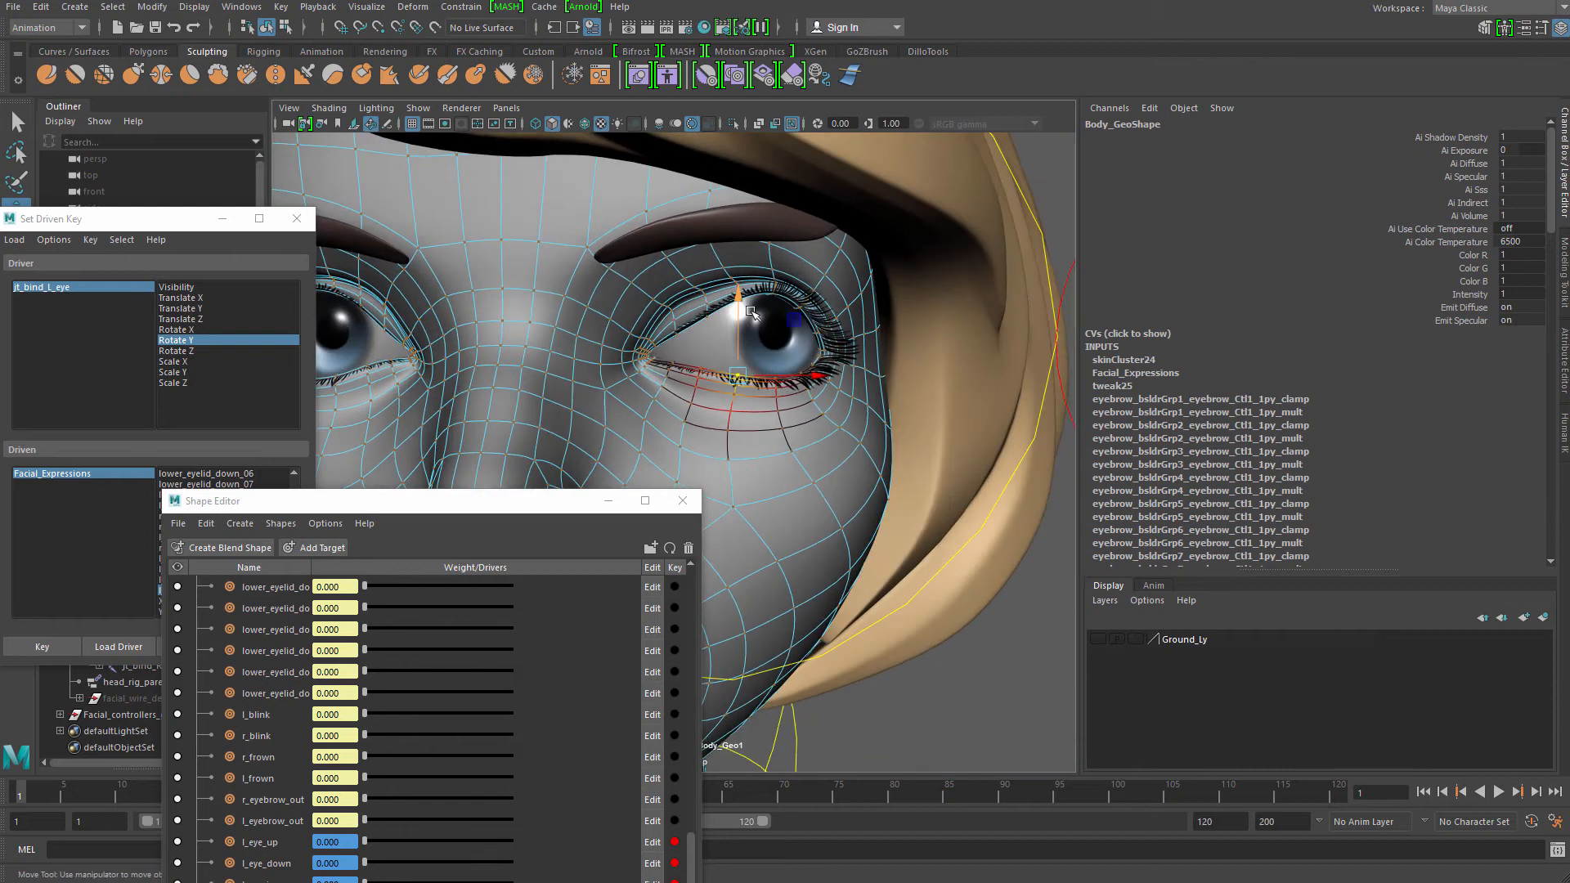
Return the body mesh to object mode and deselect it to check both eyes from the front
key(q)
right_drag(851, 286, 912, 261)
alt+right_drag(884, 262, 715, 260)
alt+drag(908, 260, 940, 352)
click(968, 253)
alt+right_drag(940, 352, 980, 356)
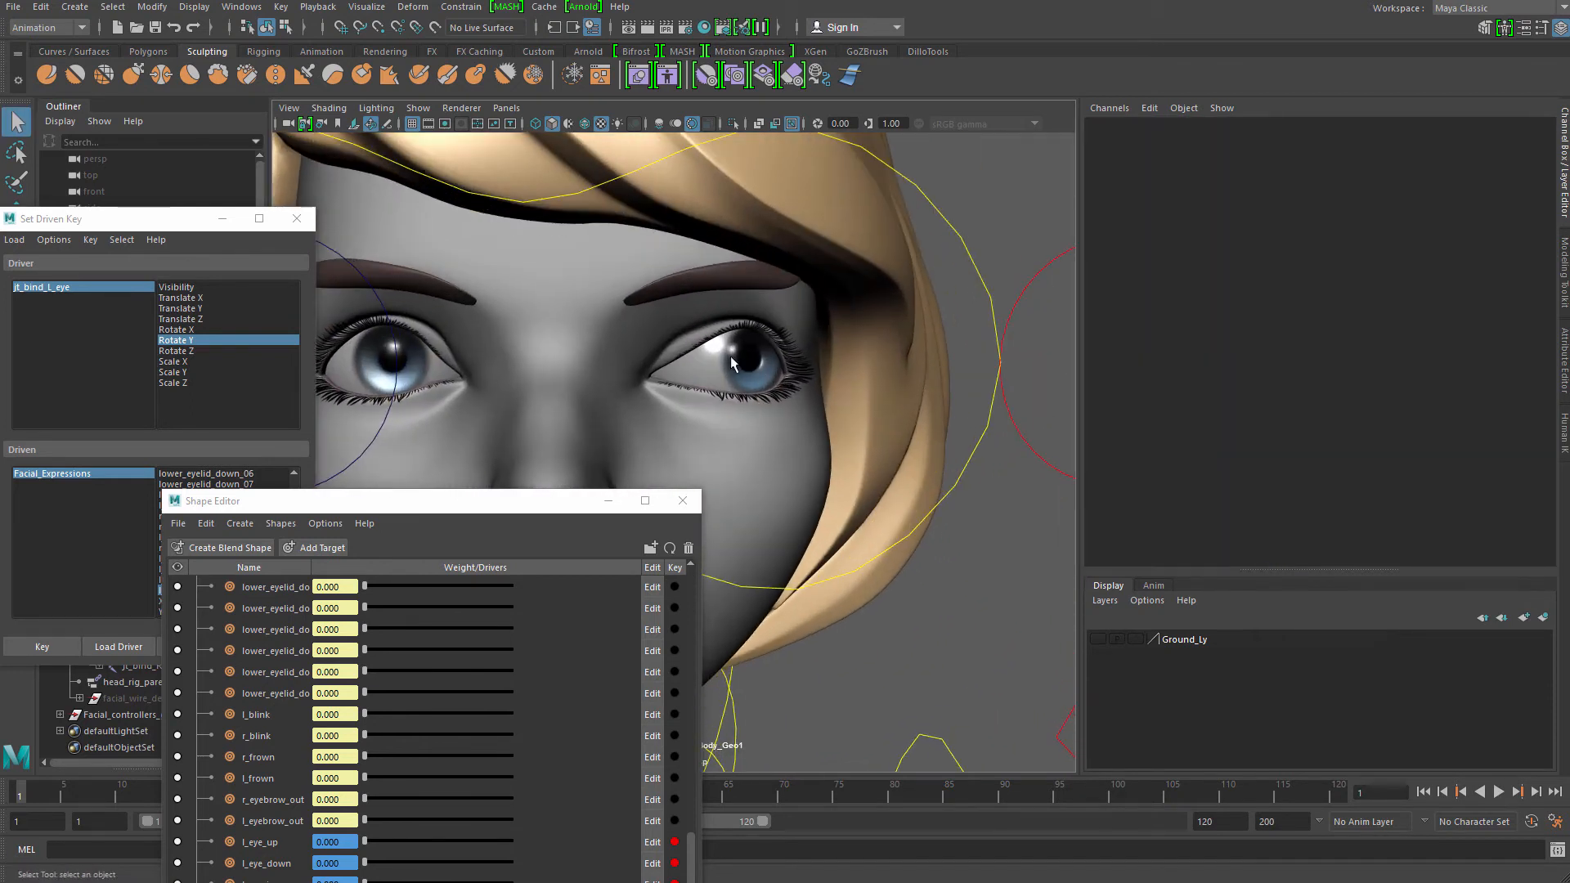
Soft-select the inner upper eyelid vertices on the left eye and raise them slightly
scroll(671, 325, up, 3)
click(606, 232)
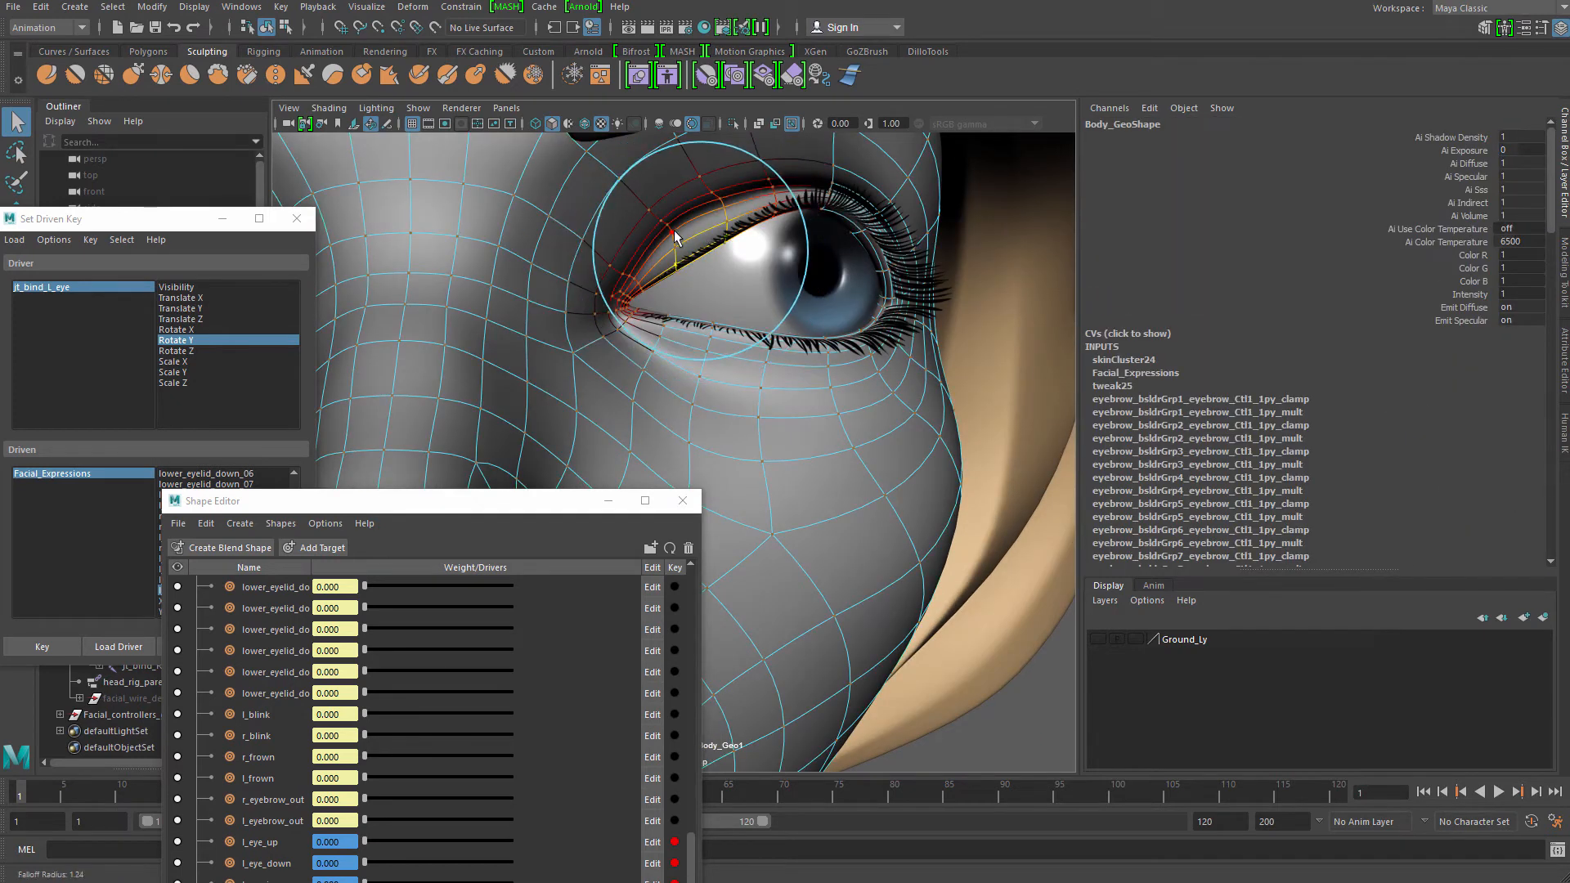
key(w)
drag(701, 176, 701, 172)
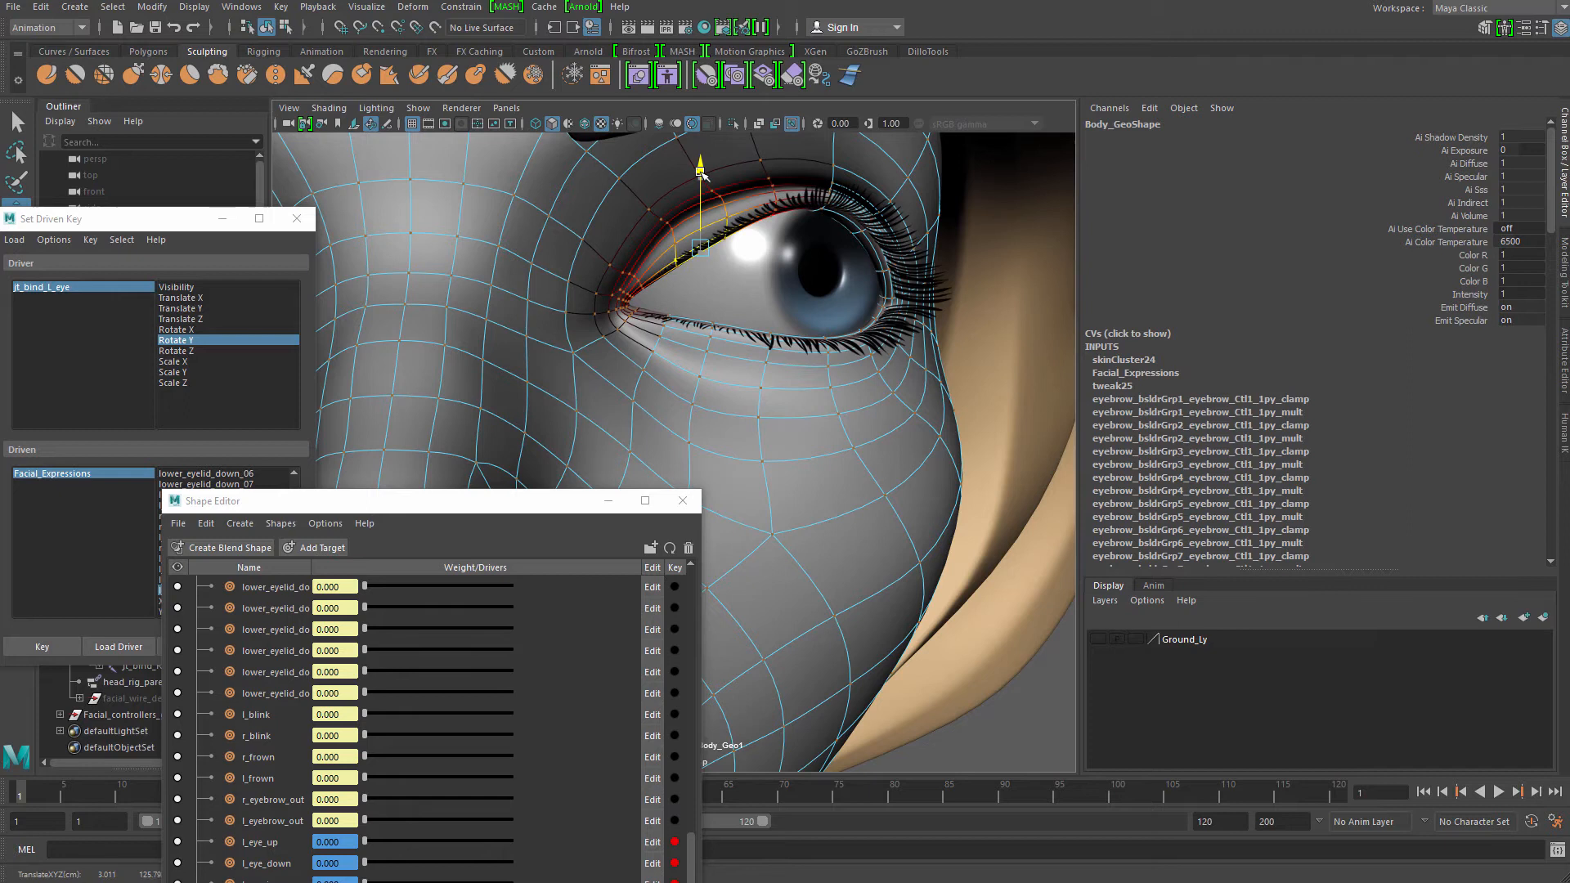
Reselect the two inner upper eyelid vertices and adjust the soft-selection falloff to fine-tune the lid curve
click(723, 235)
shift+click(677, 265)
key(b)
drag(738, 242, 694, 227)
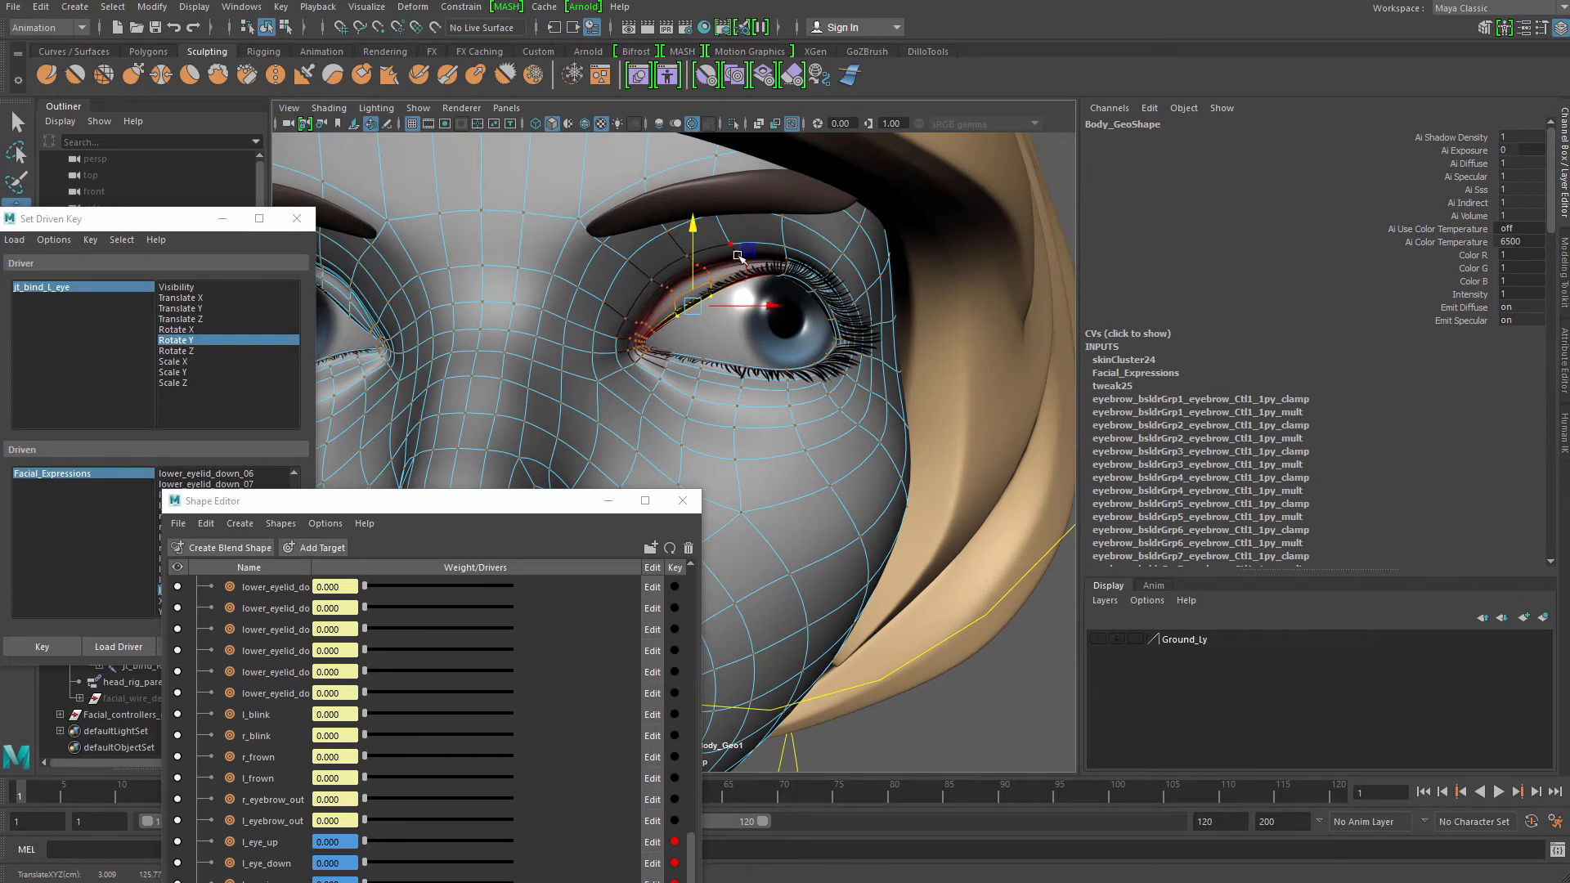
Leave vertex editing, review the sculpted eyelids on the whole face, and select the body mesh
key(q)
right_drag(741, 260, 702, 281)
click(700, 281)
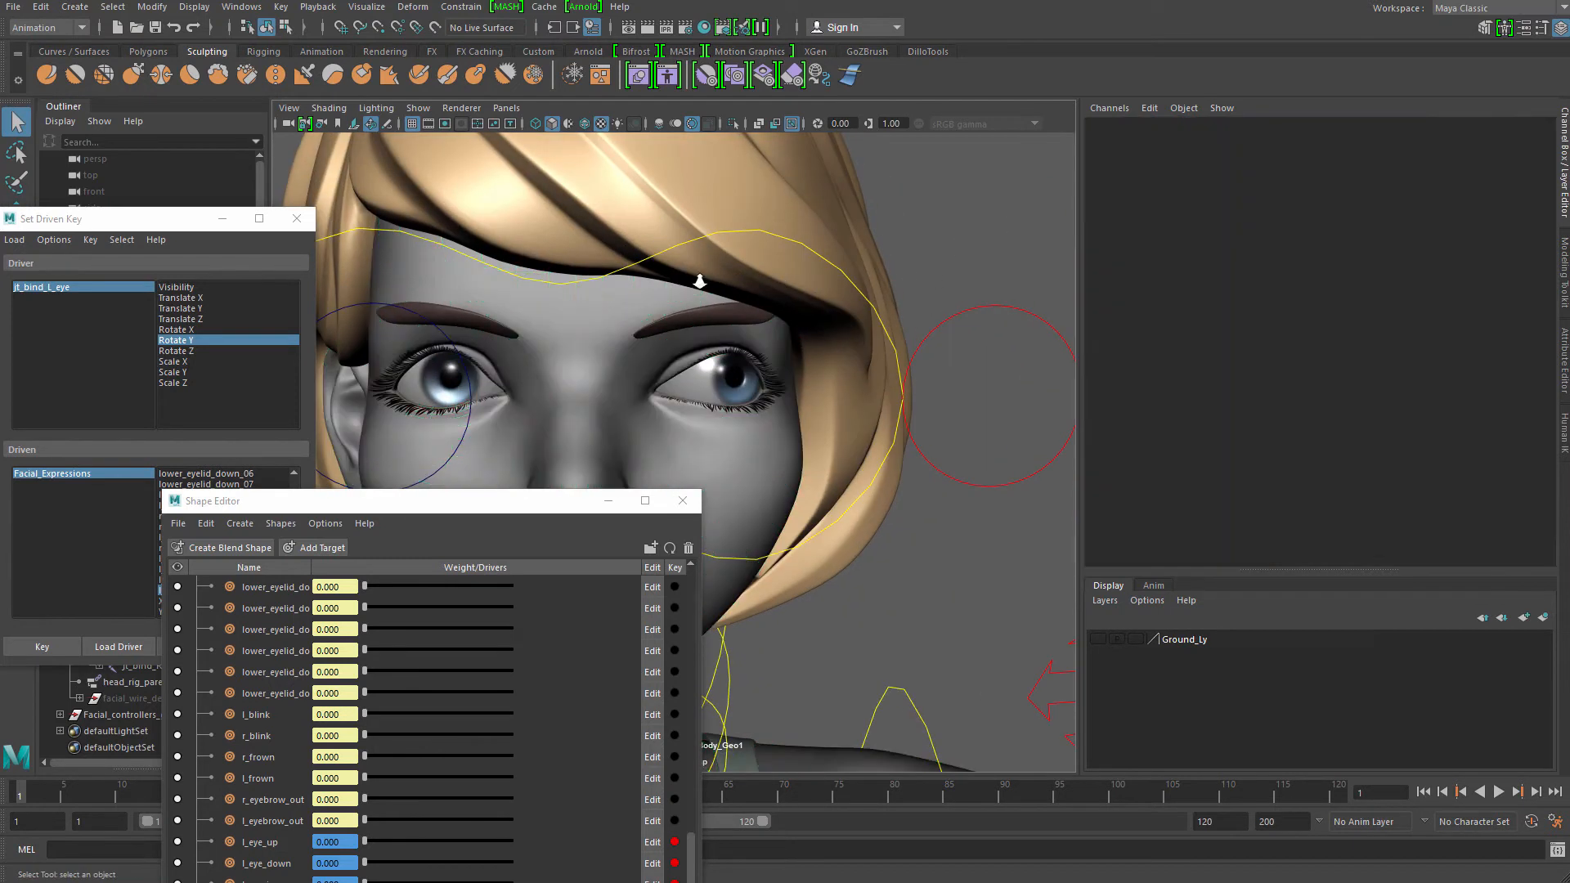
alt+drag(700, 281, 623, 327)
alt+right_drag(624, 326, 713, 436)
click(709, 443)
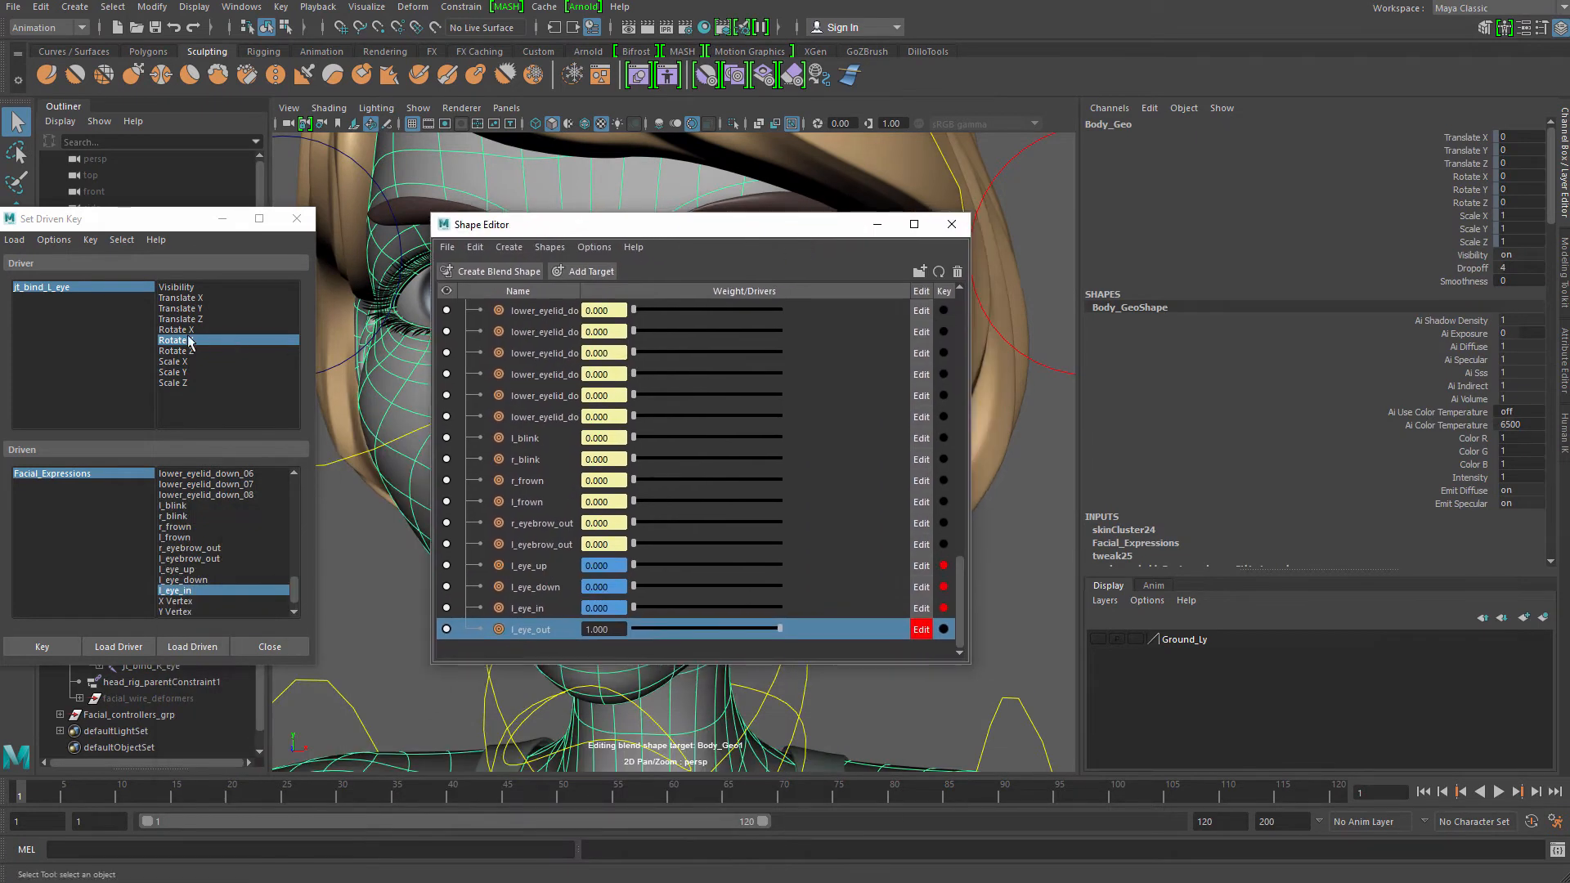
Select the Facial_Expressions blend shape node and reload it as the driven object in Set Driven Key
drag(173, 218, 292, 193)
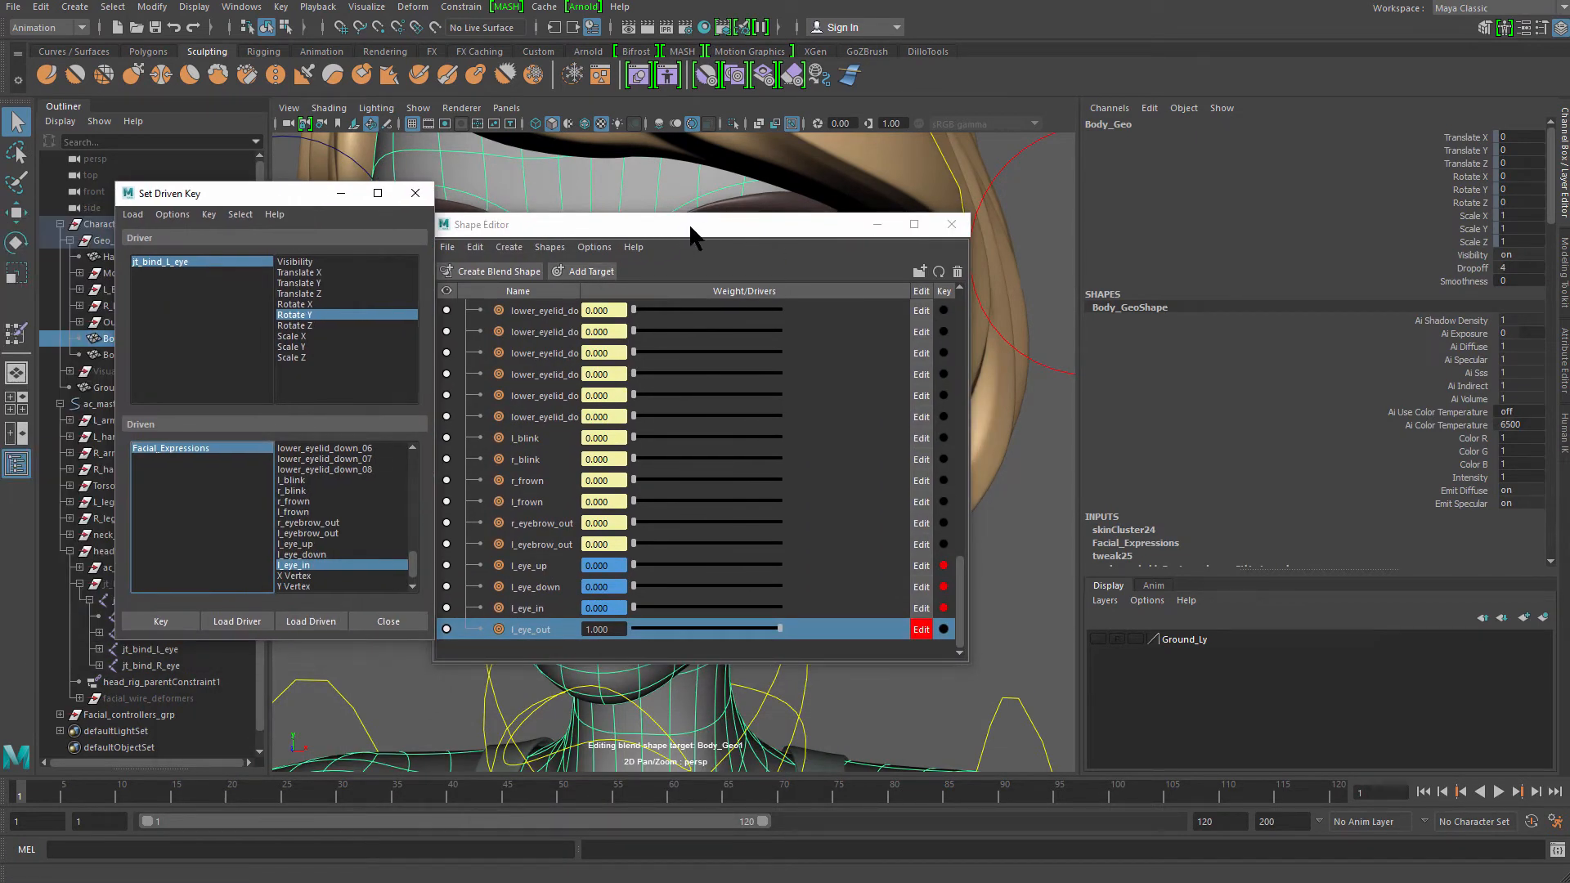
drag(690, 228, 739, 209)
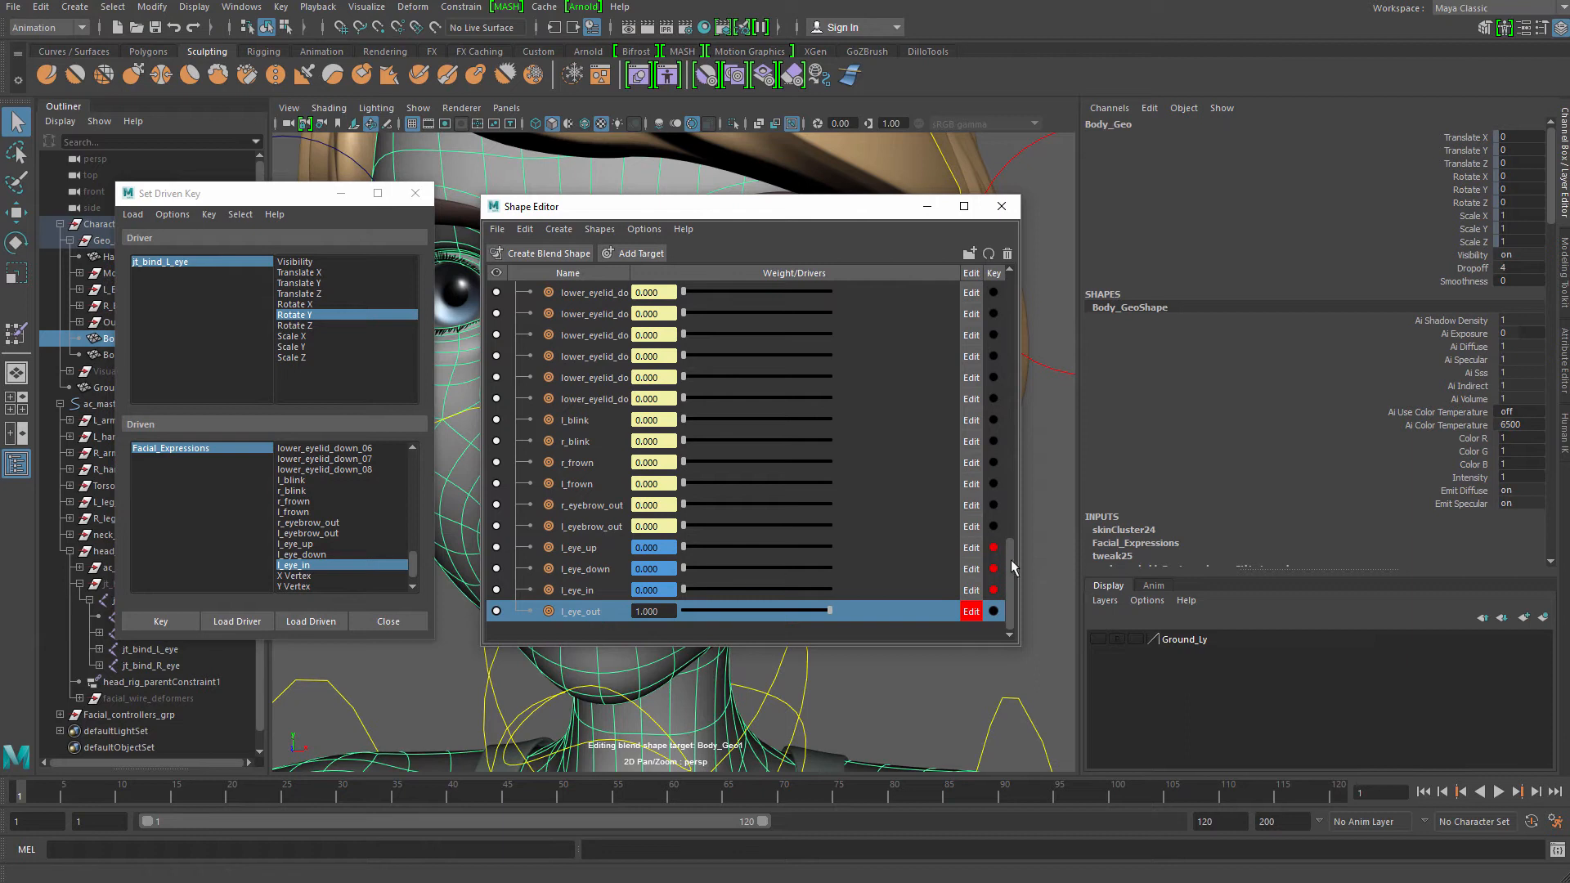
drag(1008, 538, 1013, 257)
click(601, 294)
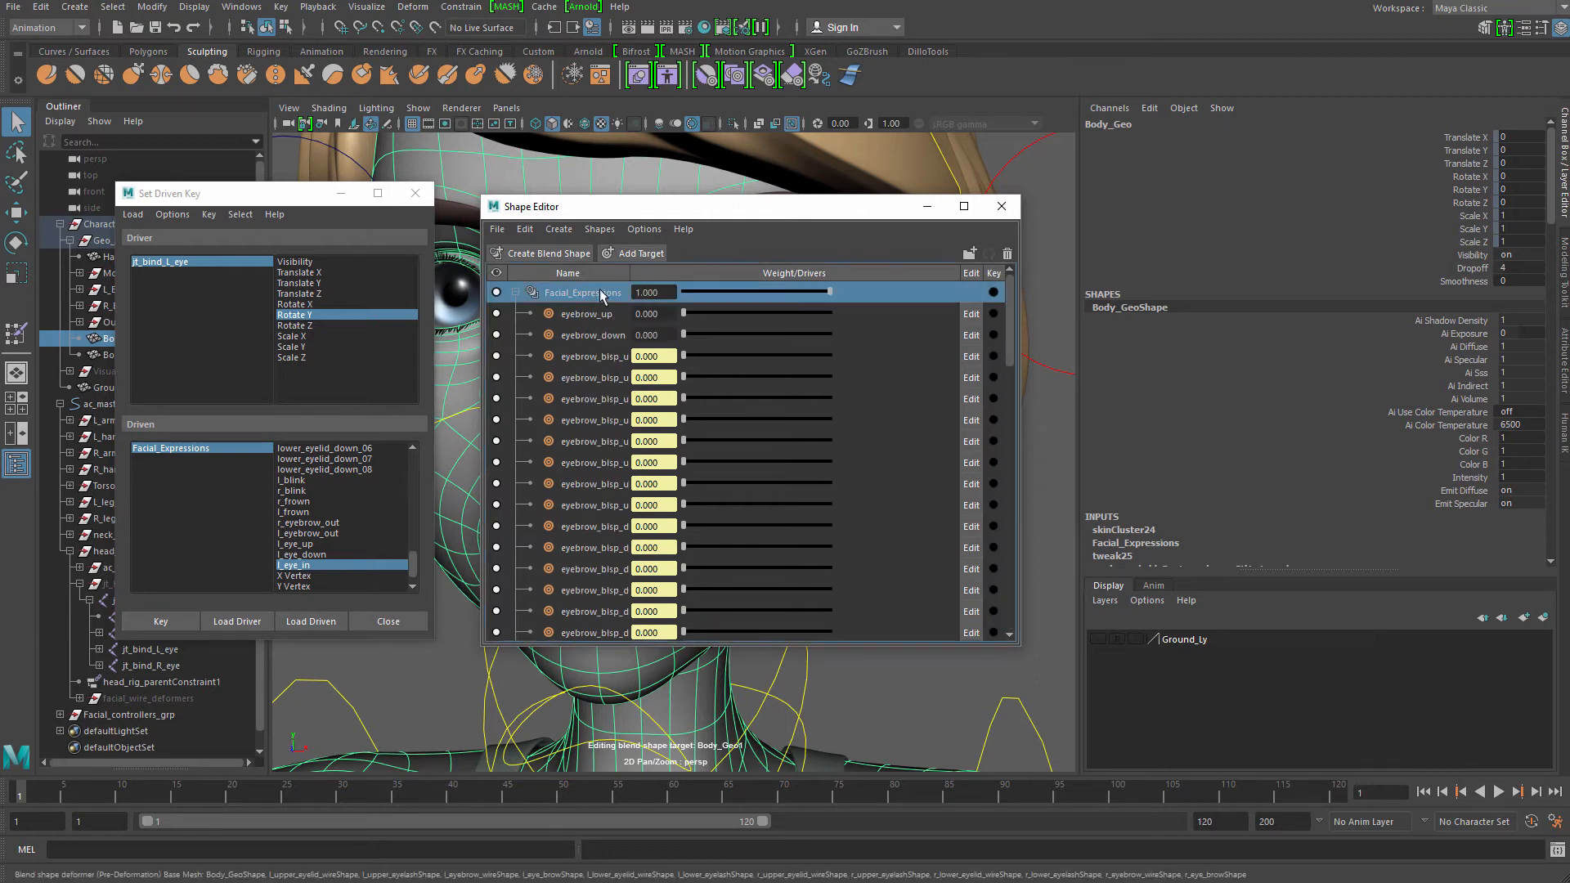
right_click(601, 294)
click(664, 353)
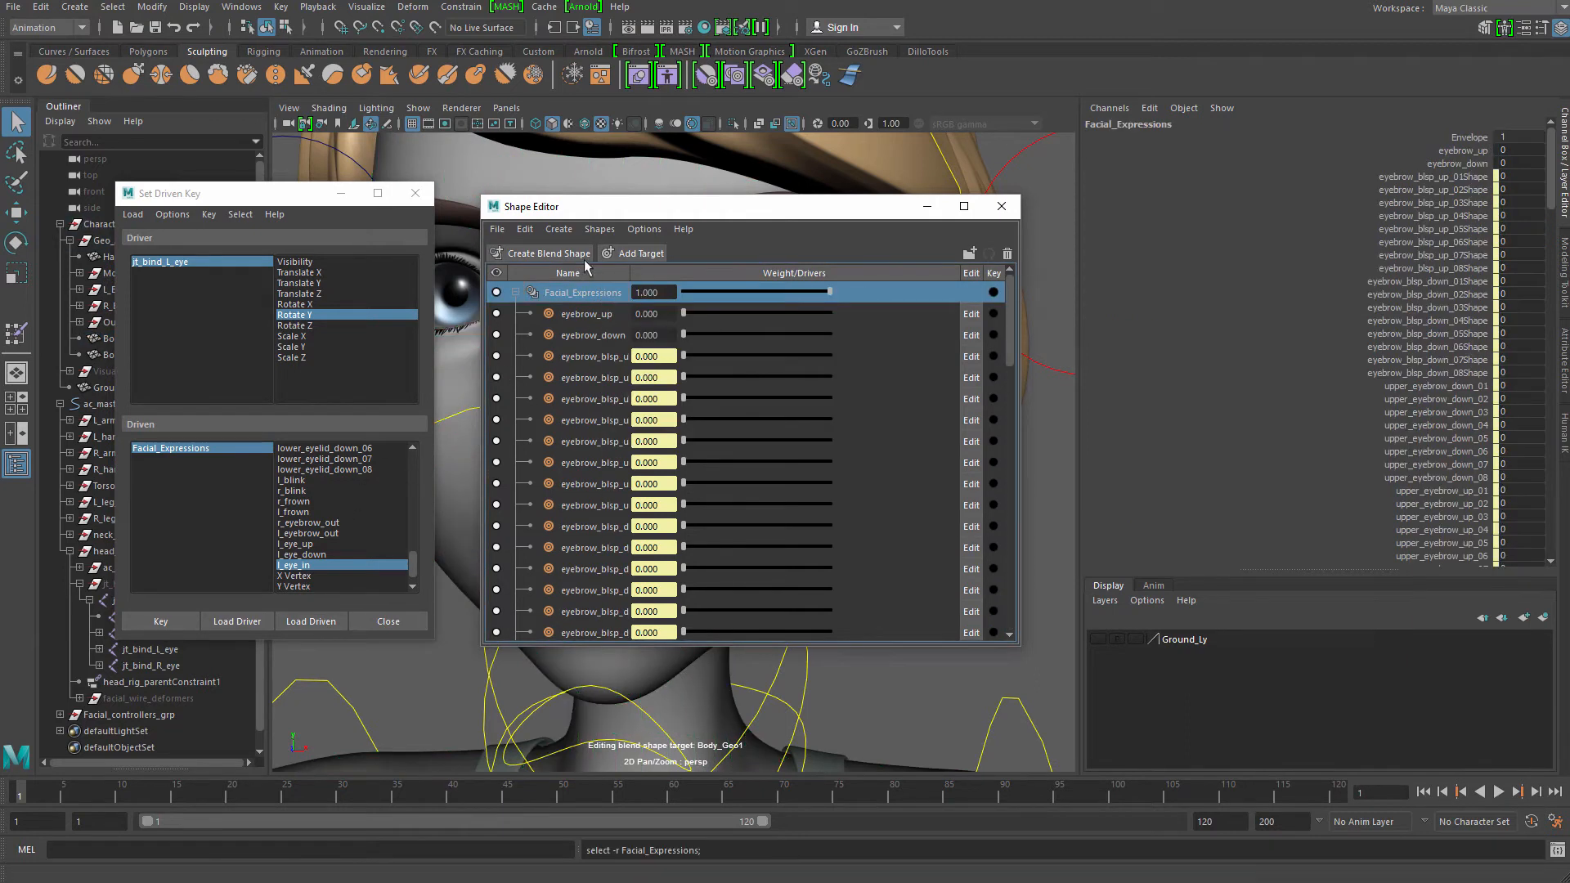
drag(652, 211, 713, 211)
click(315, 620)
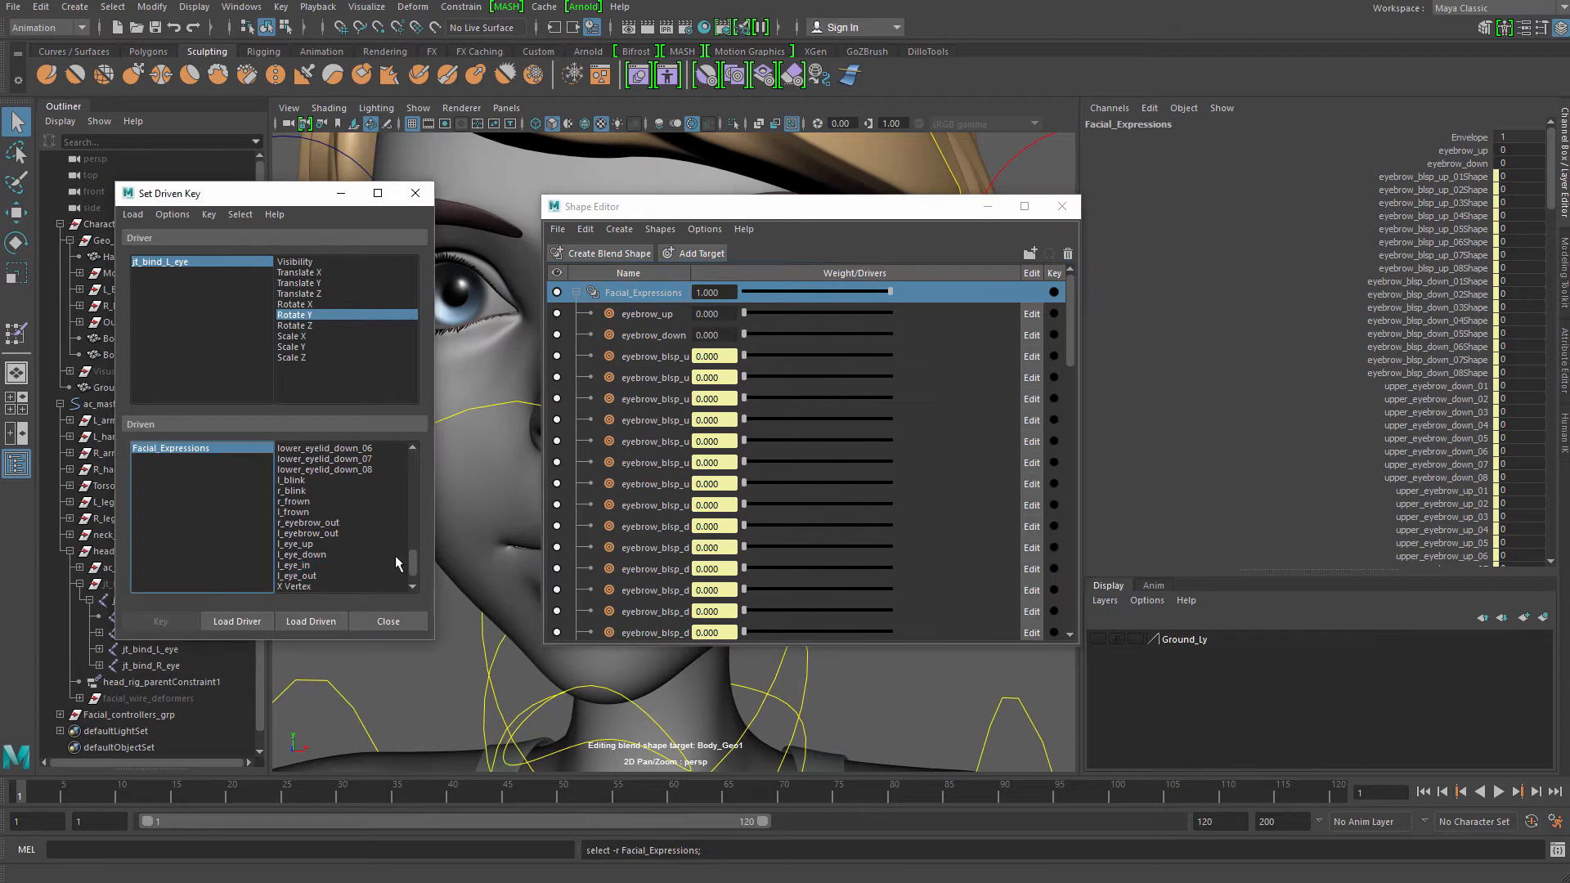
Key the l_eye_out target against the Rotate Y of jt_bind_L_eye at the current outward pose
click(322, 577)
drag(924, 216, 437, 456)
click(160, 622)
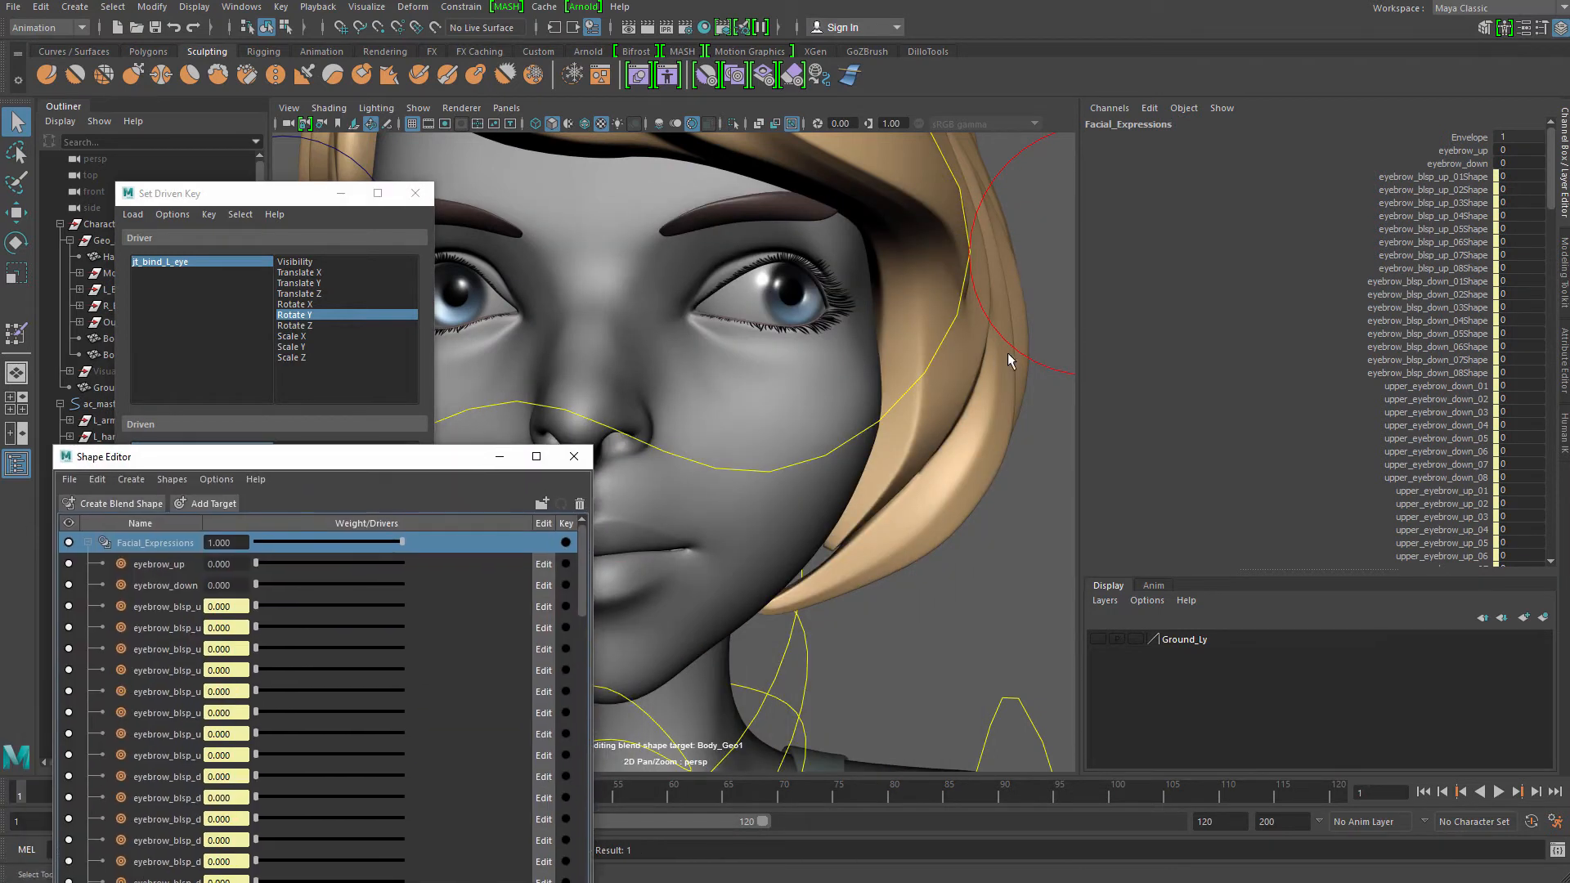
Select the left eye controller and set its Translate X to 0
alt+right_drag(1008, 352, 940, 361)
click(981, 352)
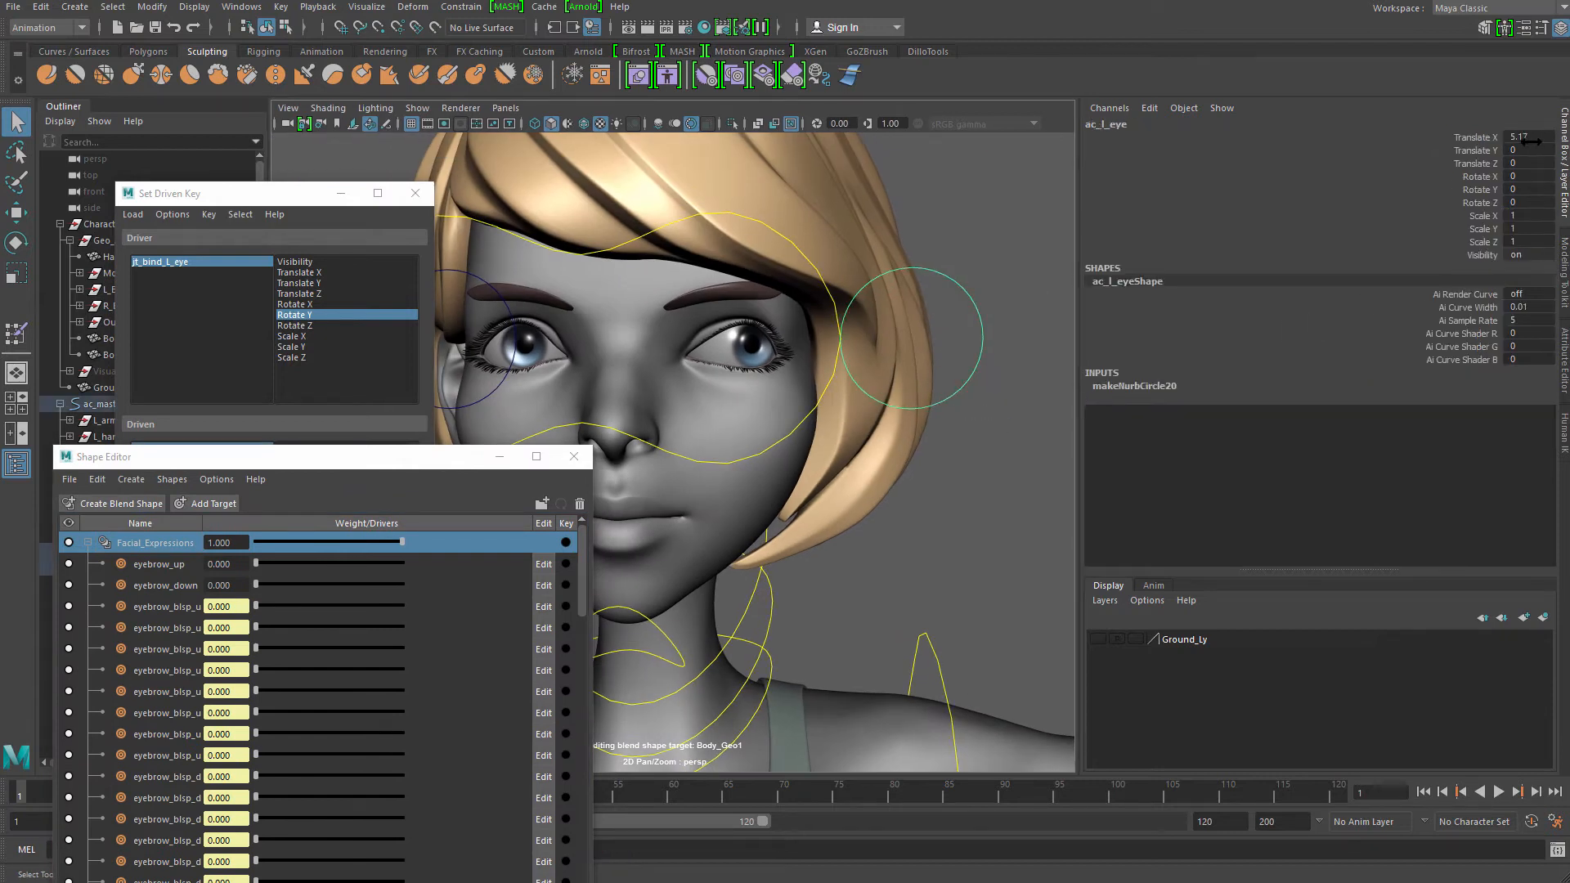
key(ctrl+a)
alt+drag(928, 327, 958, 329)
key(ctrl+a)
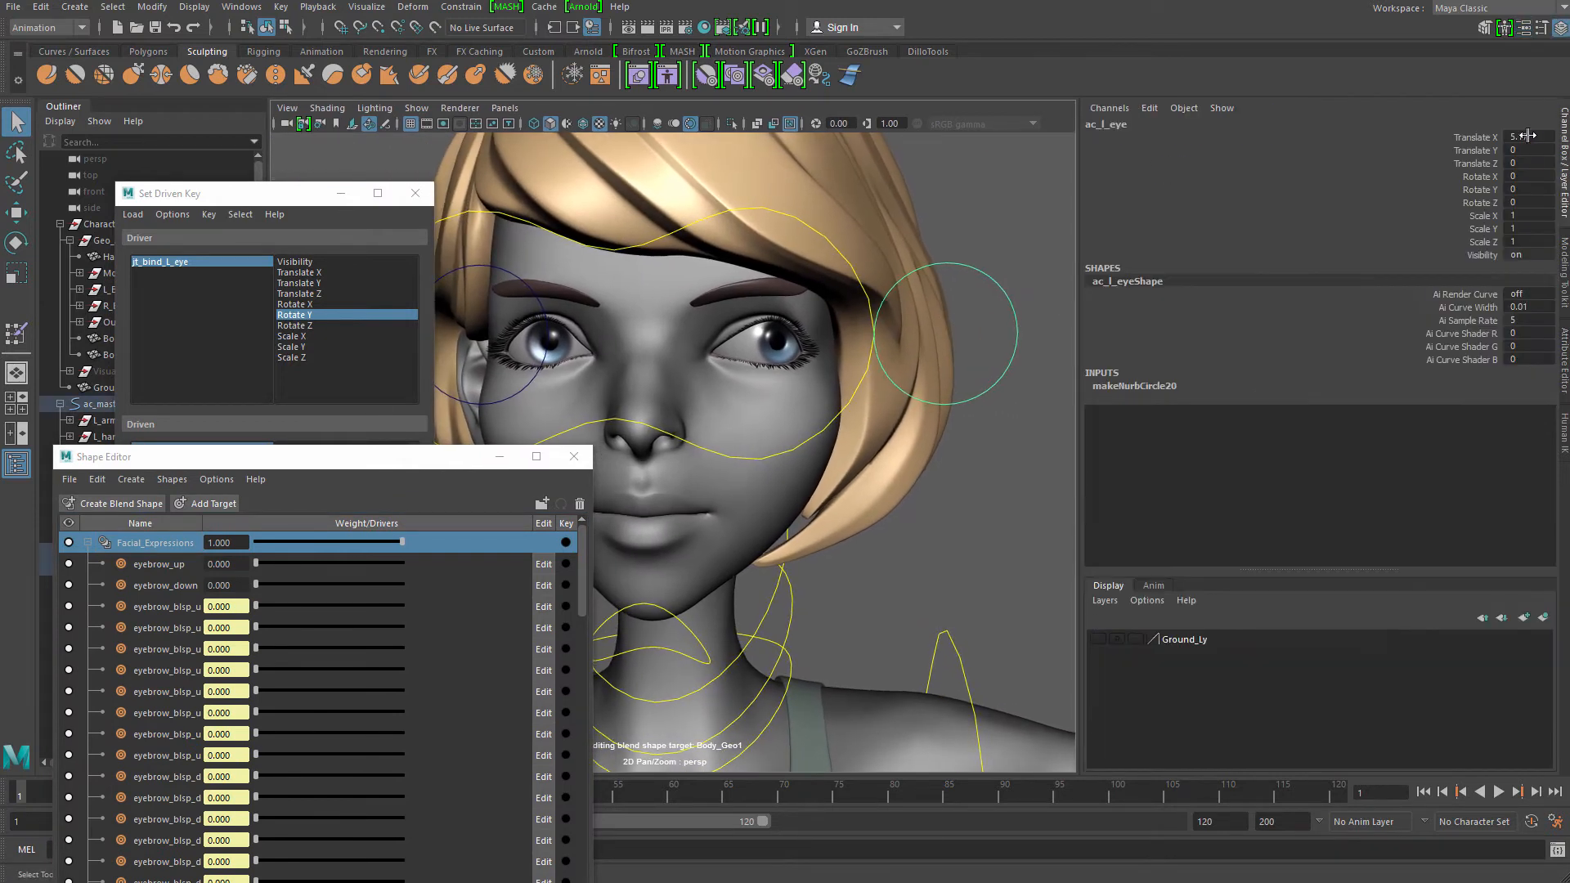
text(0)
key(Return)
Set the l_eye_out weight to 0 and key it against Rotate Y at the neutral eye position
drag(442, 456, 663, 186)
drag(805, 317, 829, 597)
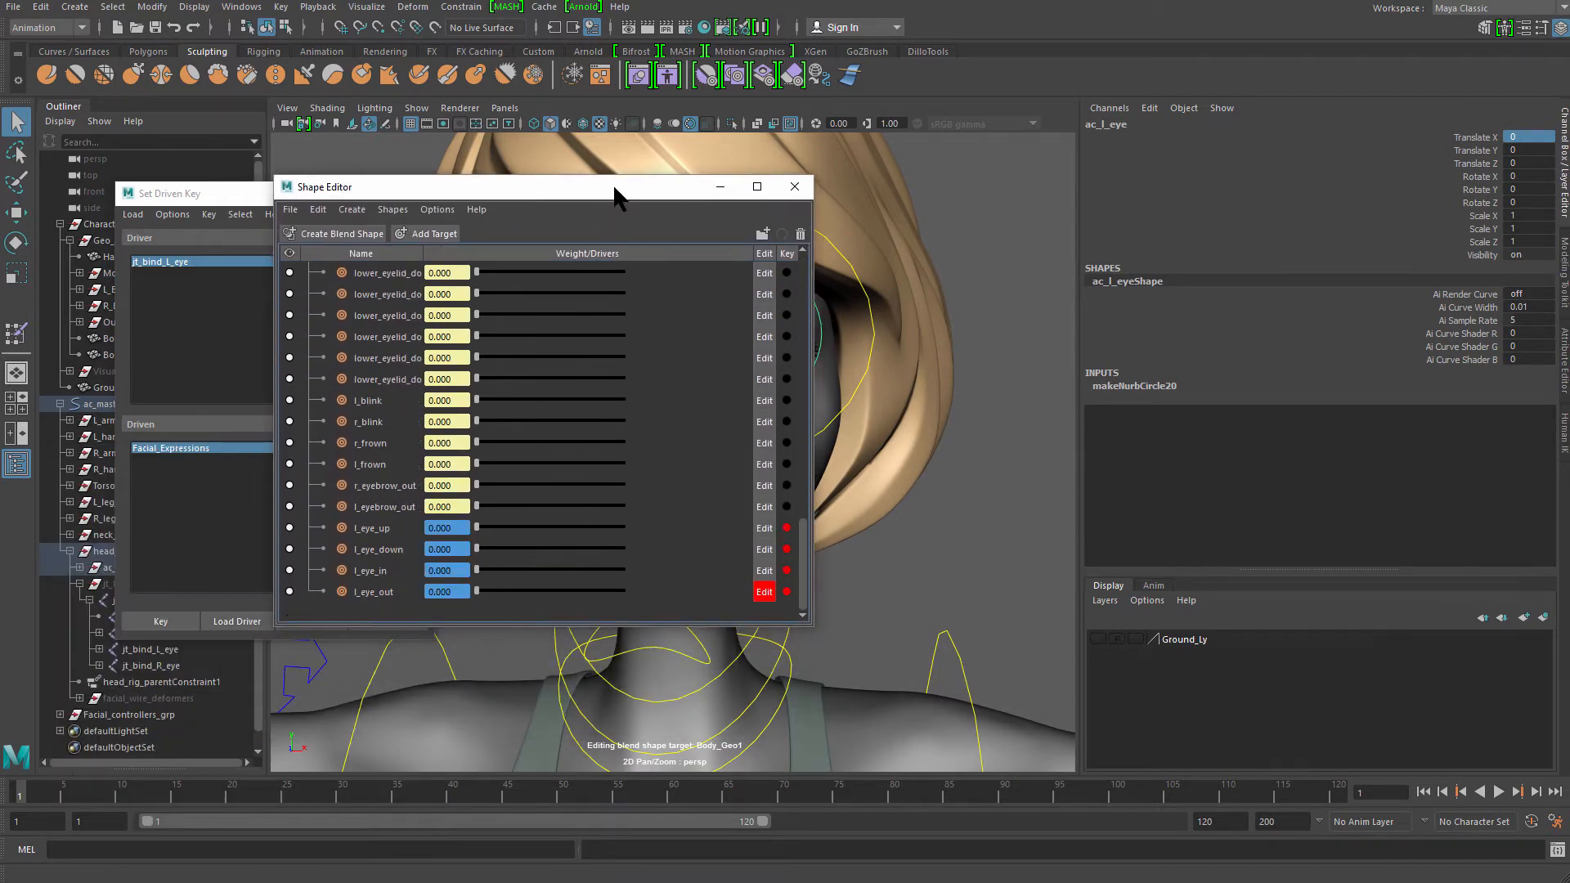
drag(615, 189, 1103, 156)
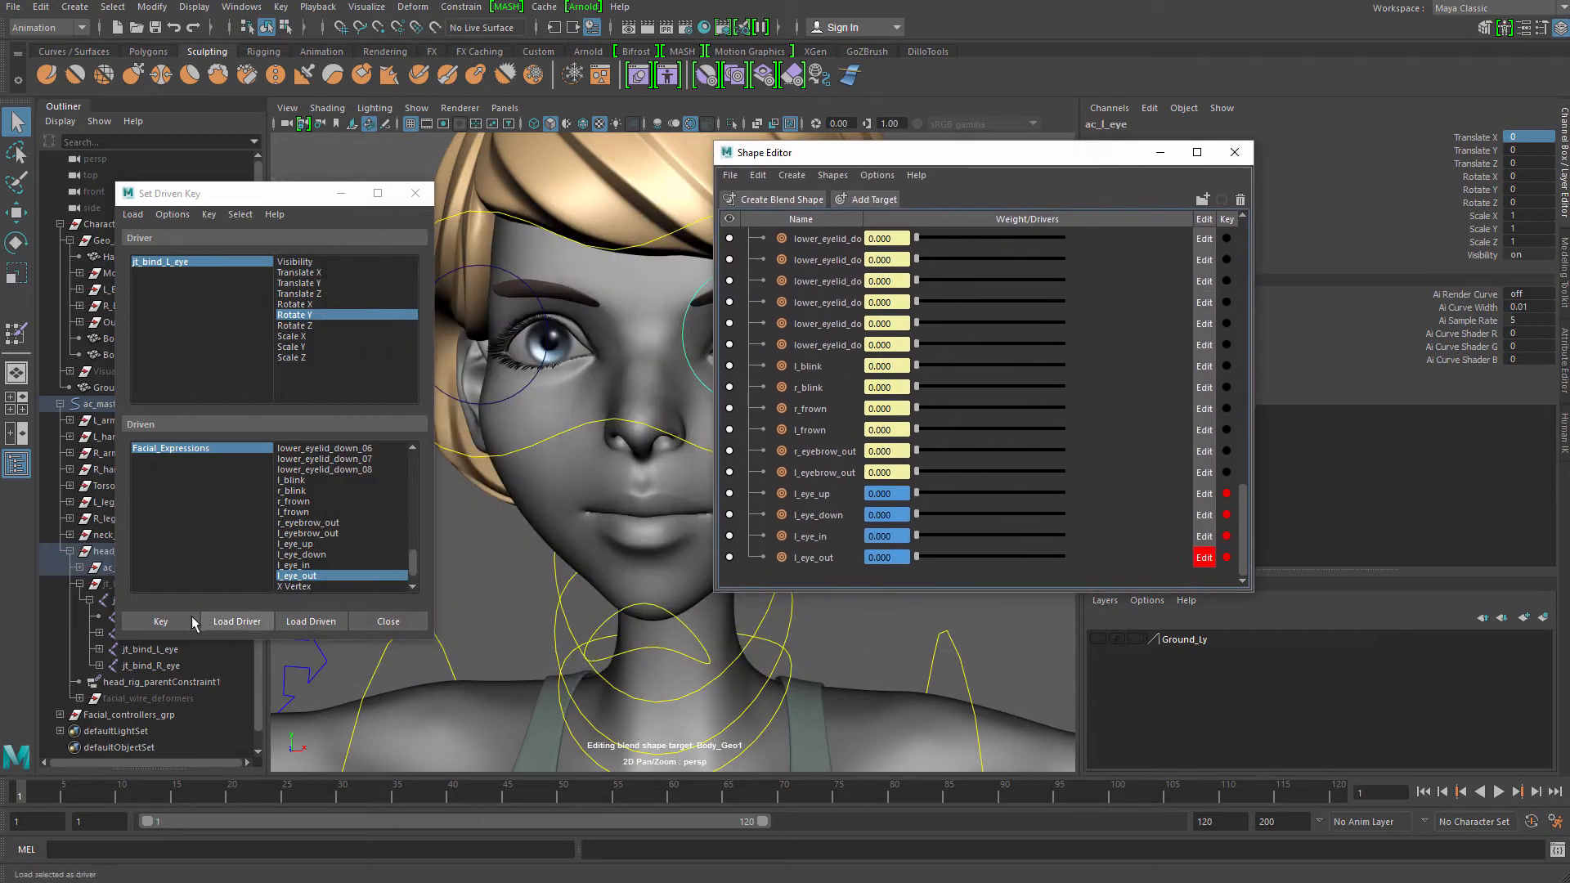
click(192, 622)
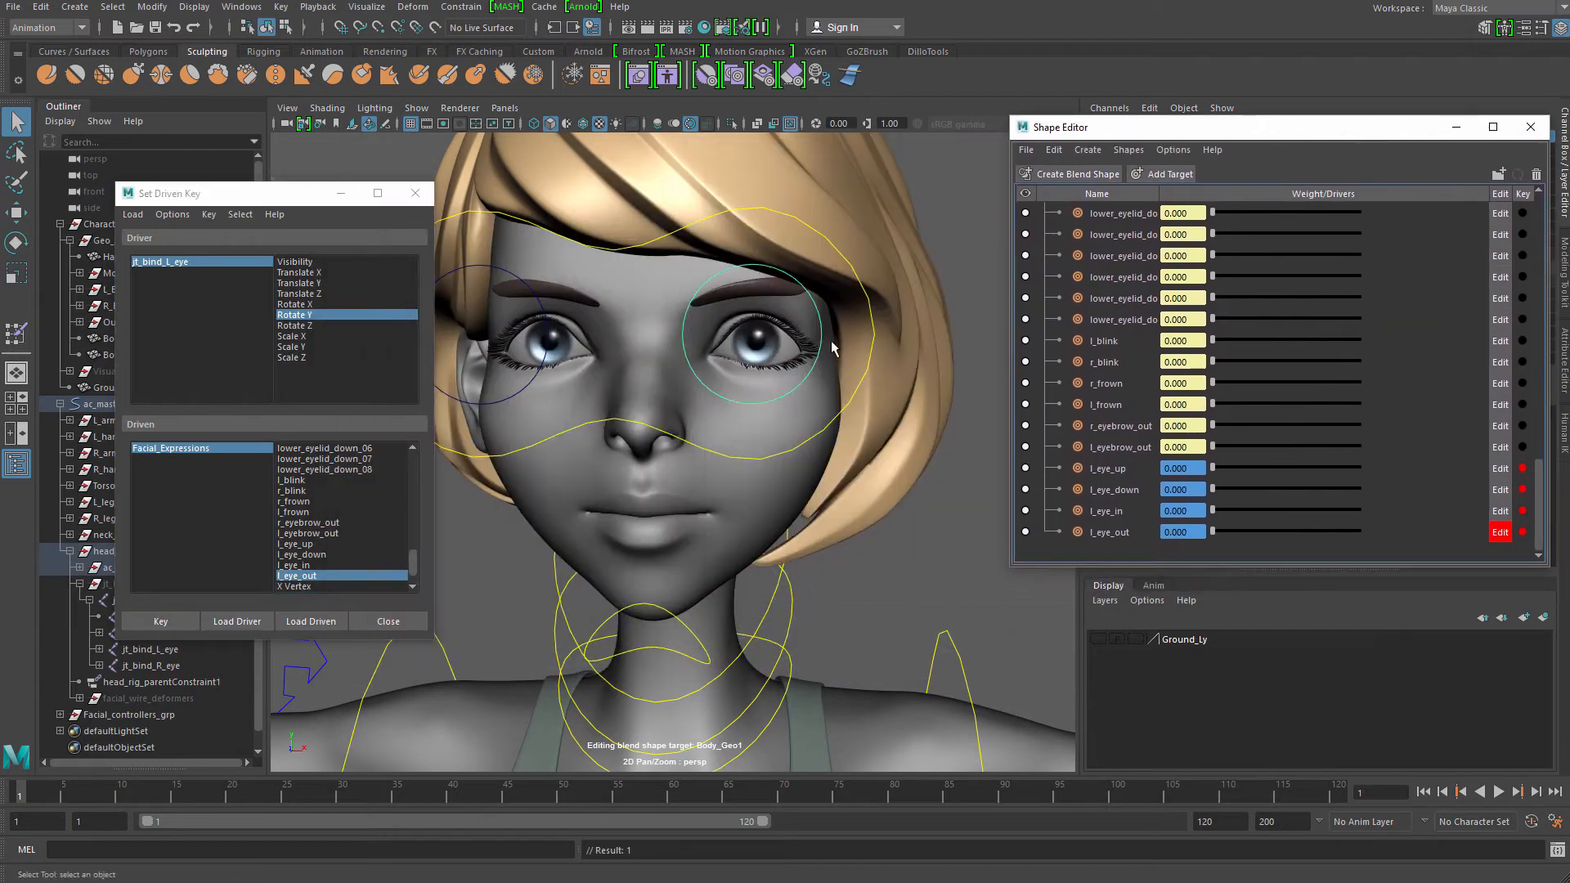
Move the left eye controller outward, inward, up and down to test how the eyelid shapes follow the gaze
click(831, 341)
alt+right_drag(831, 342, 857, 384)
click(844, 395)
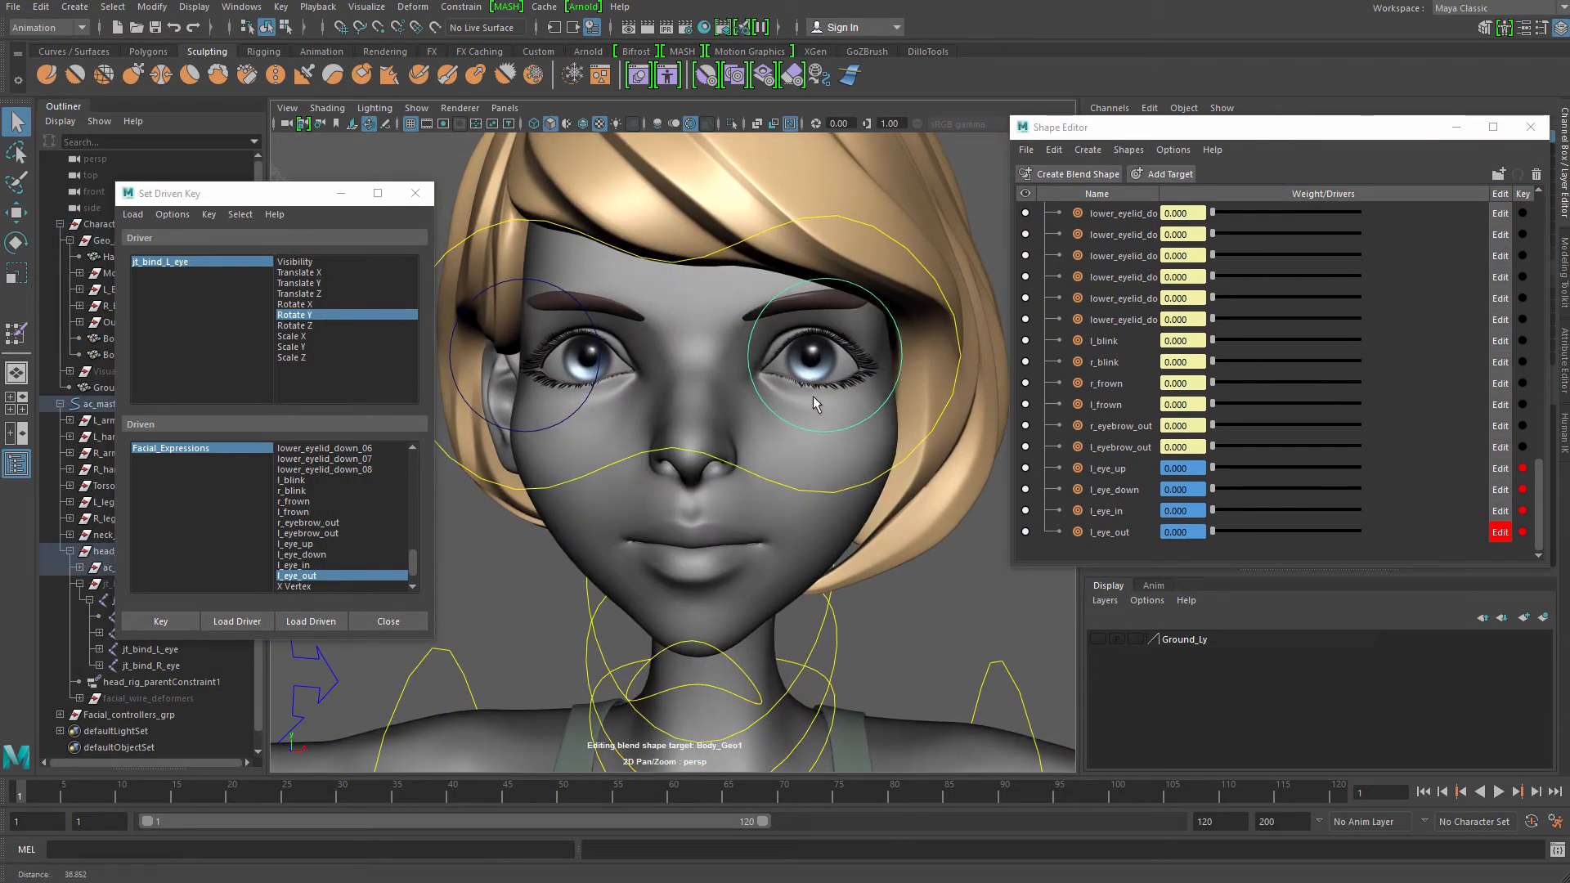
key(w)
drag(859, 354, 1080, 382)
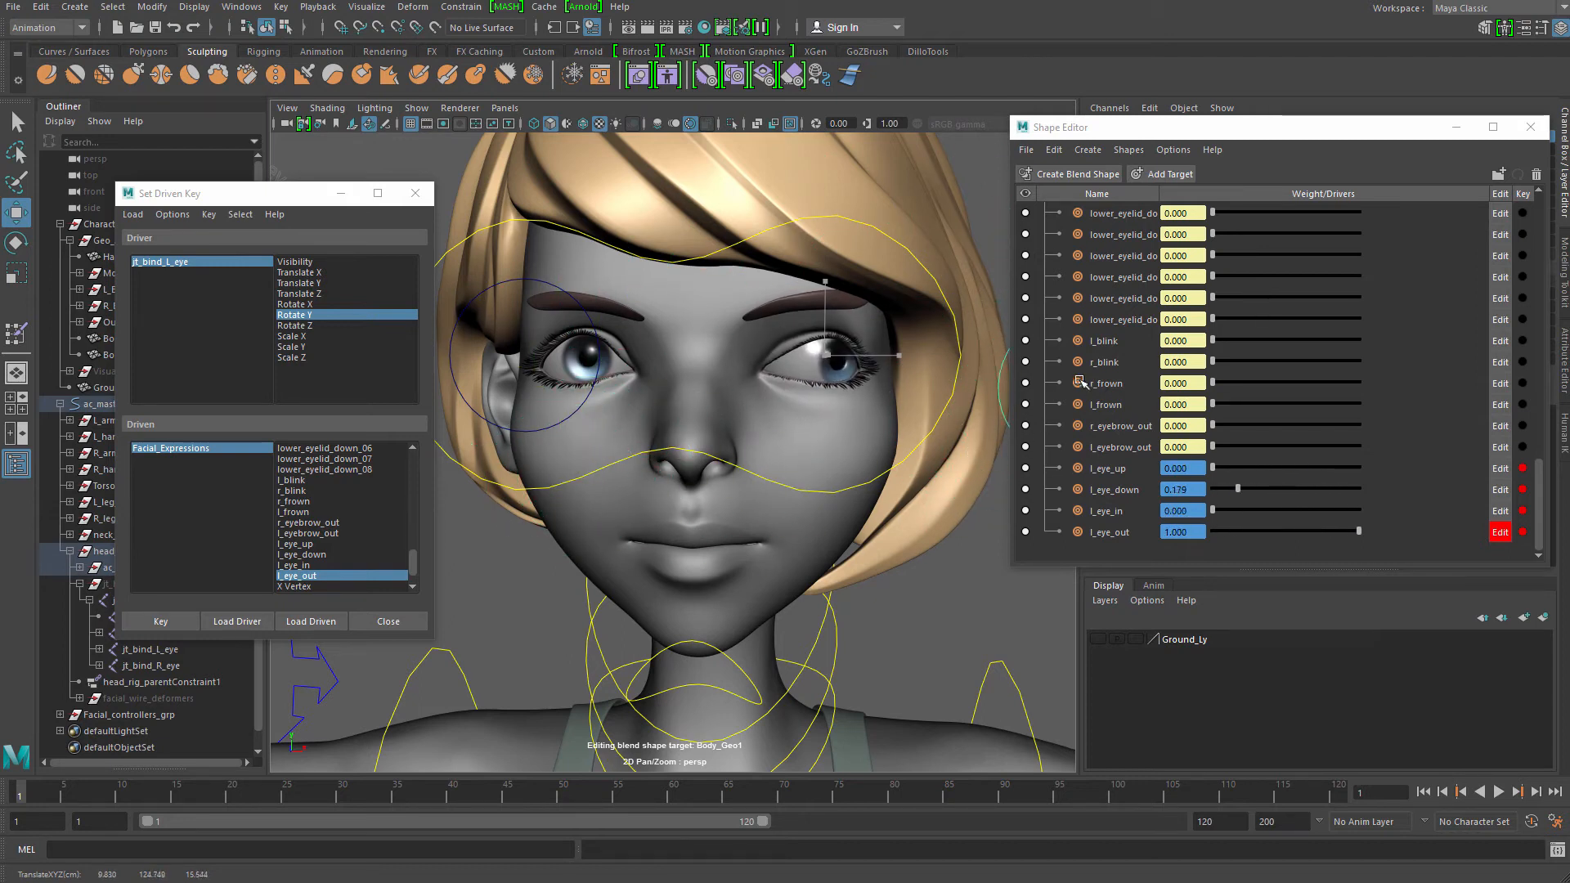
drag(586, 249, 799, 232)
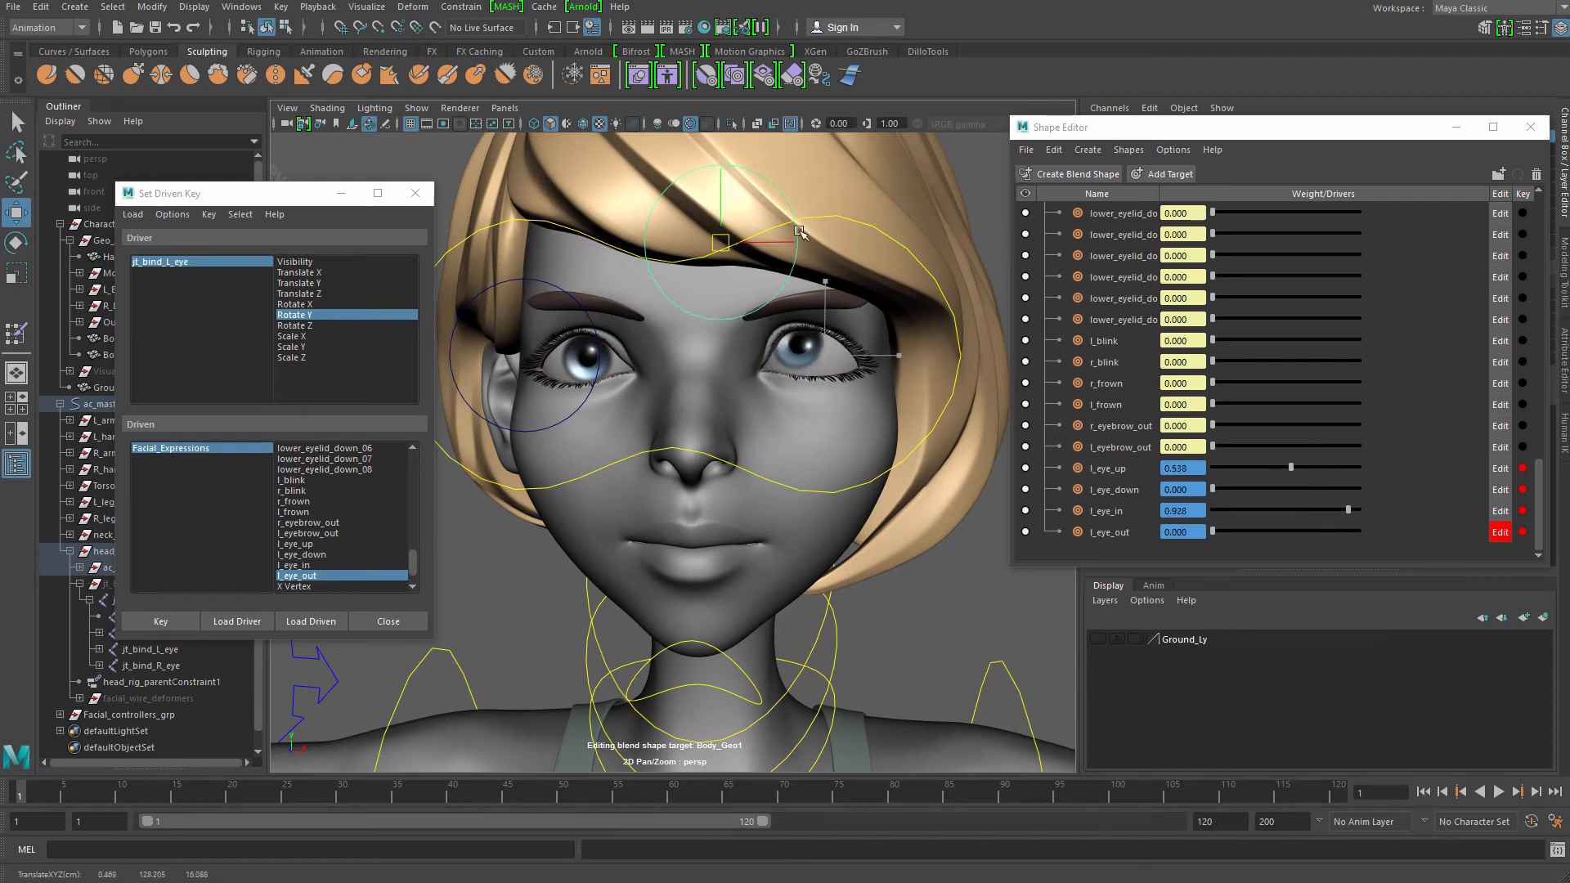
drag(973, 241, 951, 472)
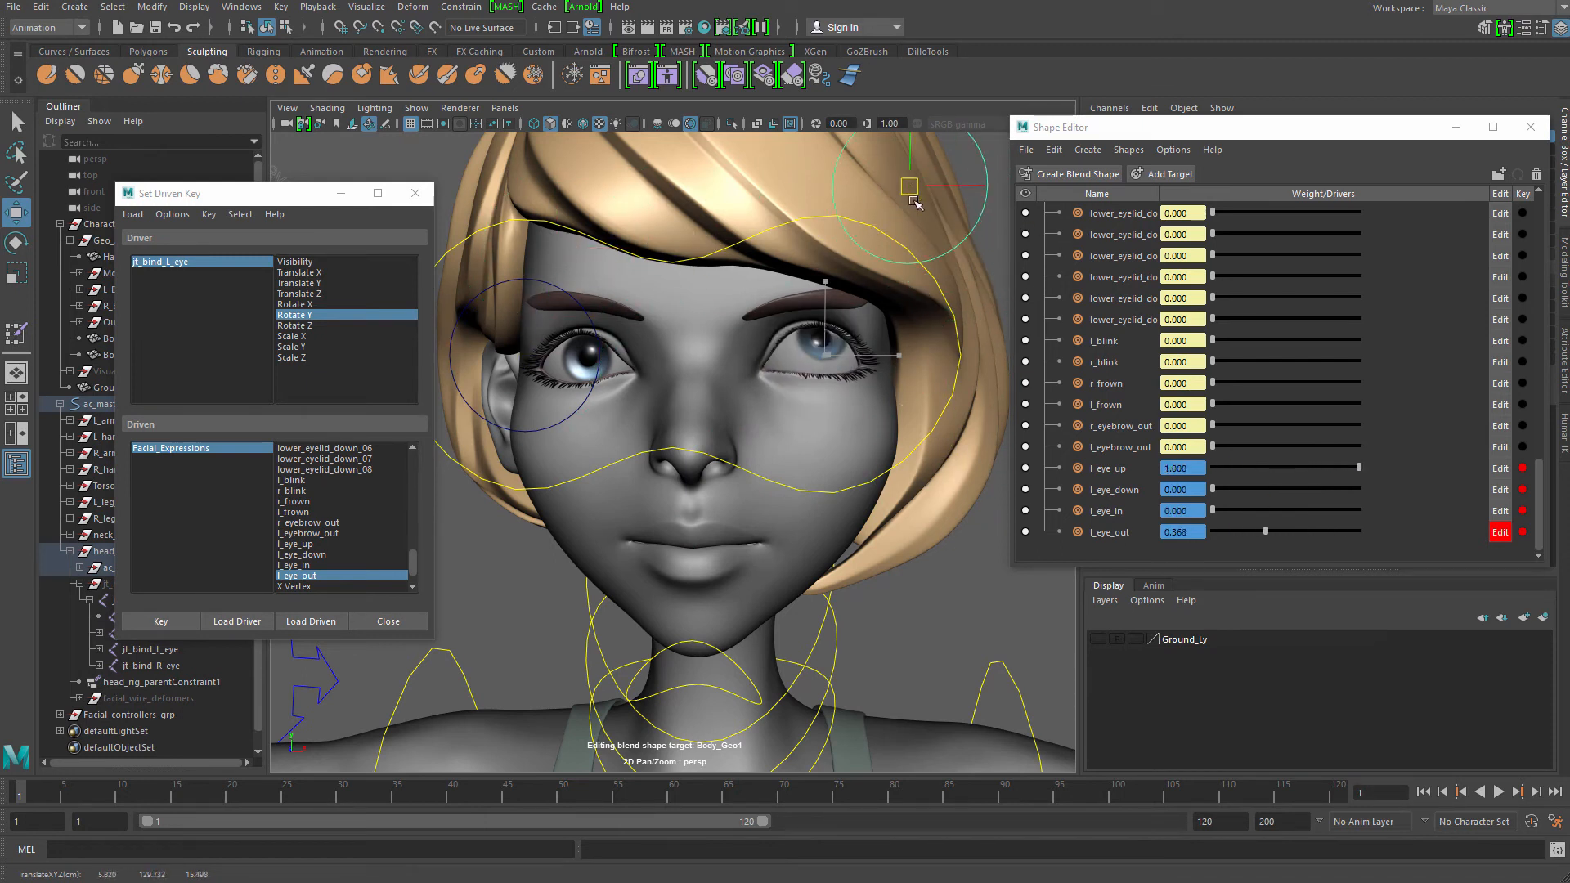
drag(740, 537, 1051, 382)
drag(611, 399, 833, 510)
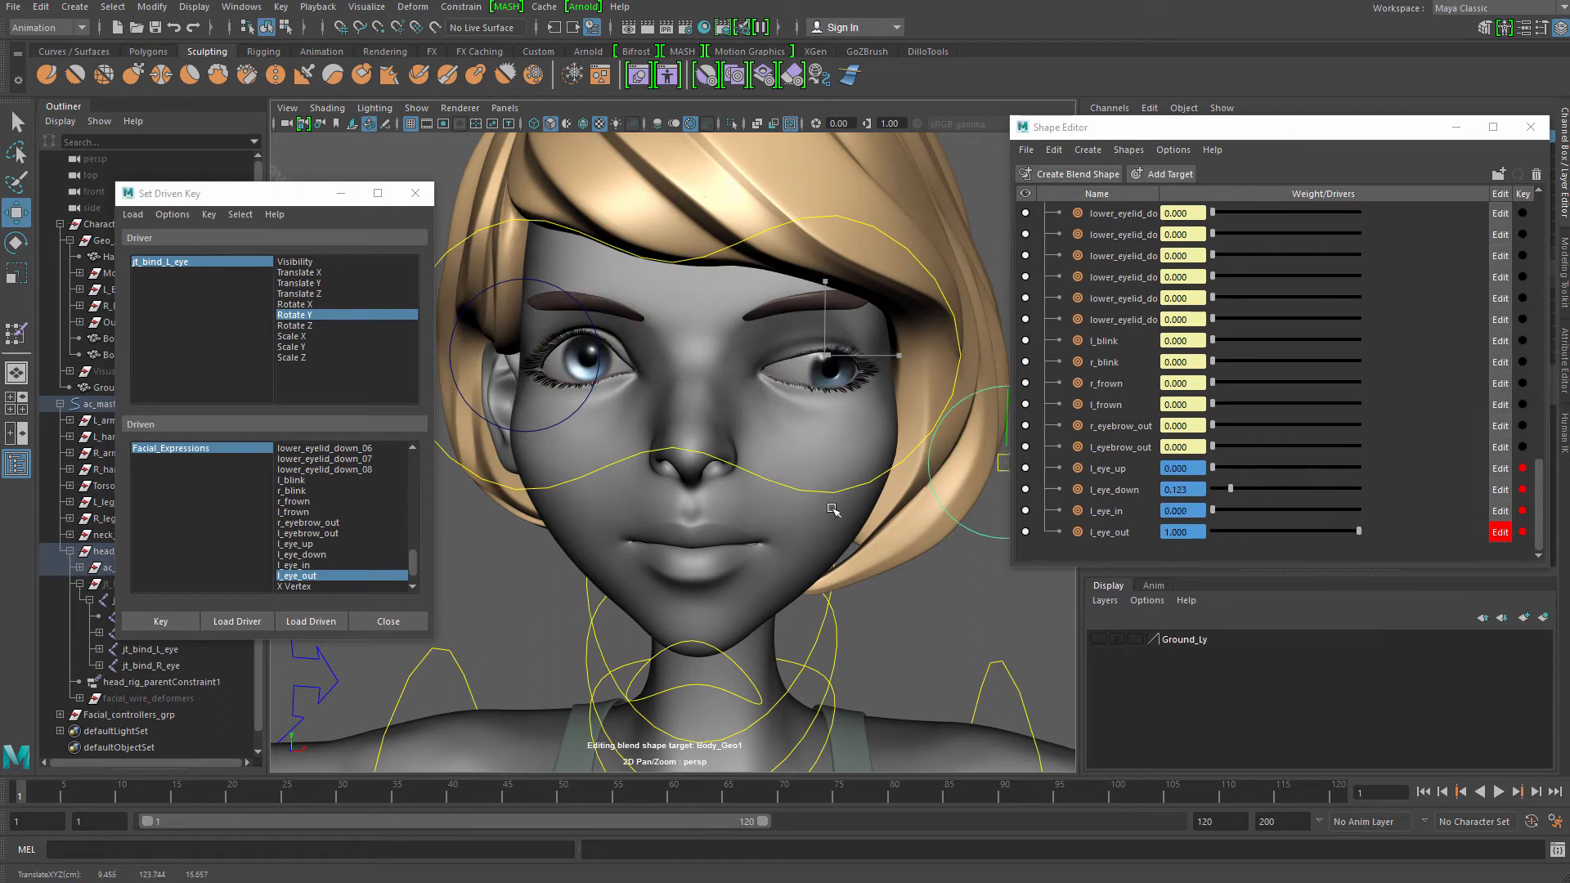
drag(922, 451, 697, 431)
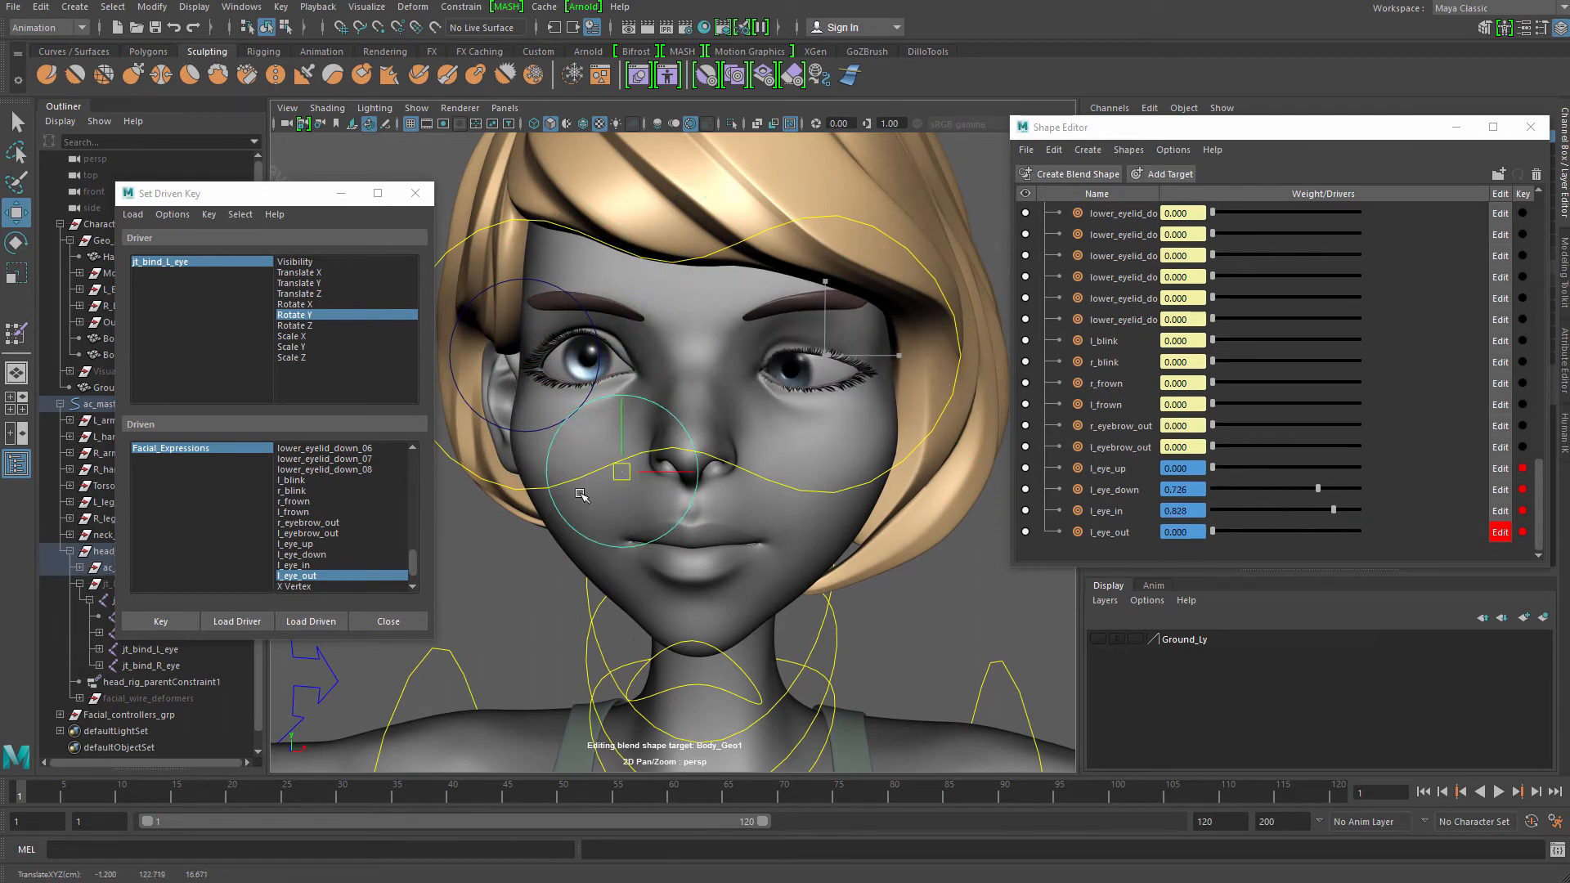
drag(581, 495, 709, 415)
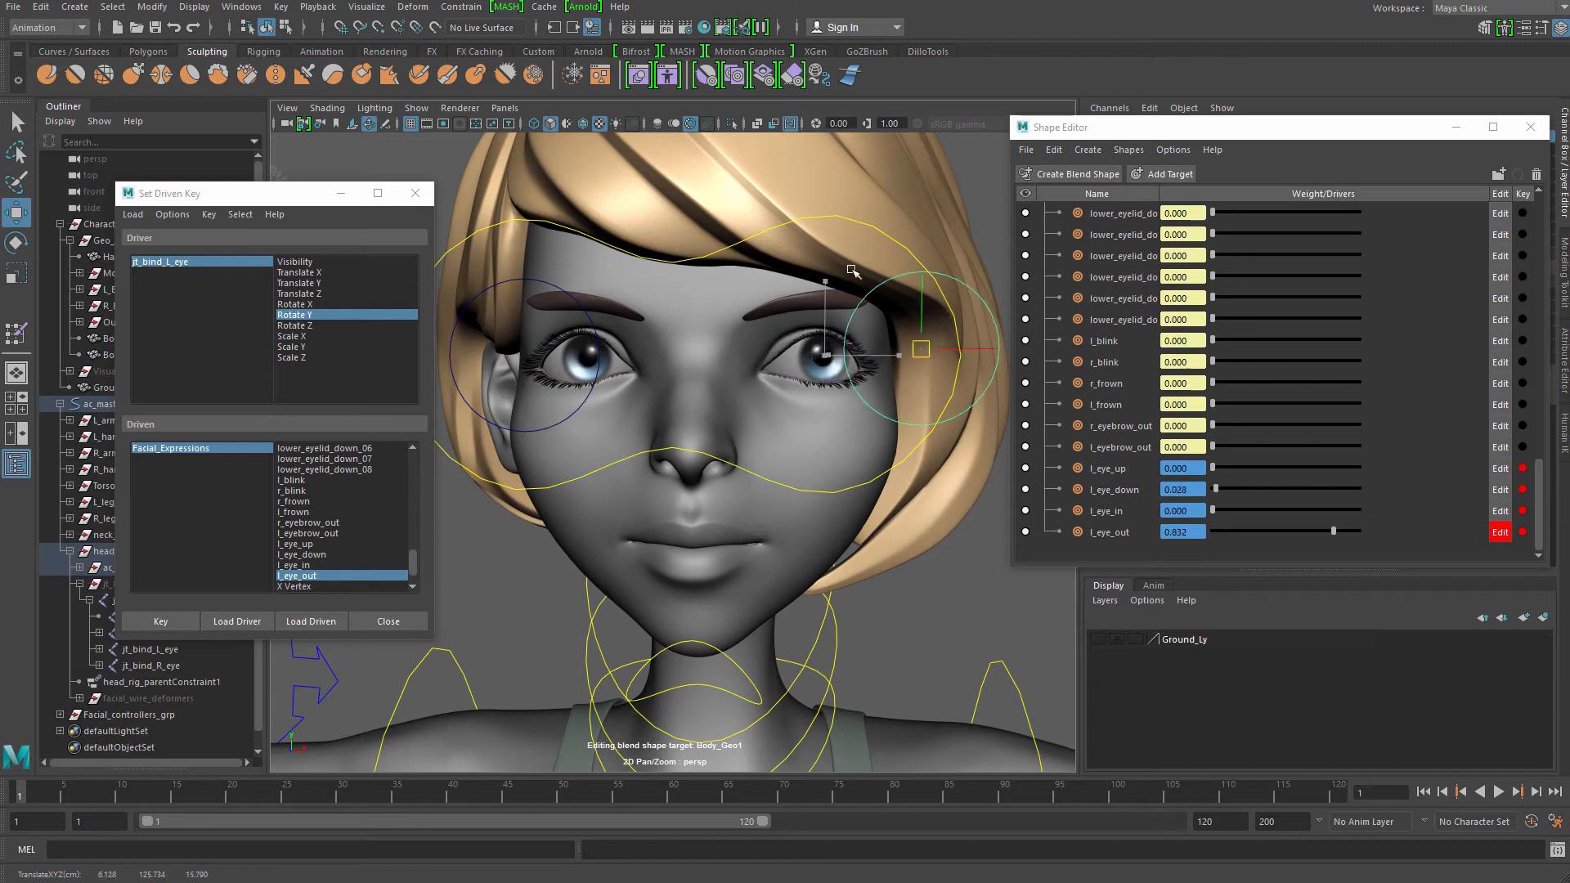
drag(853, 270, 996, 421)
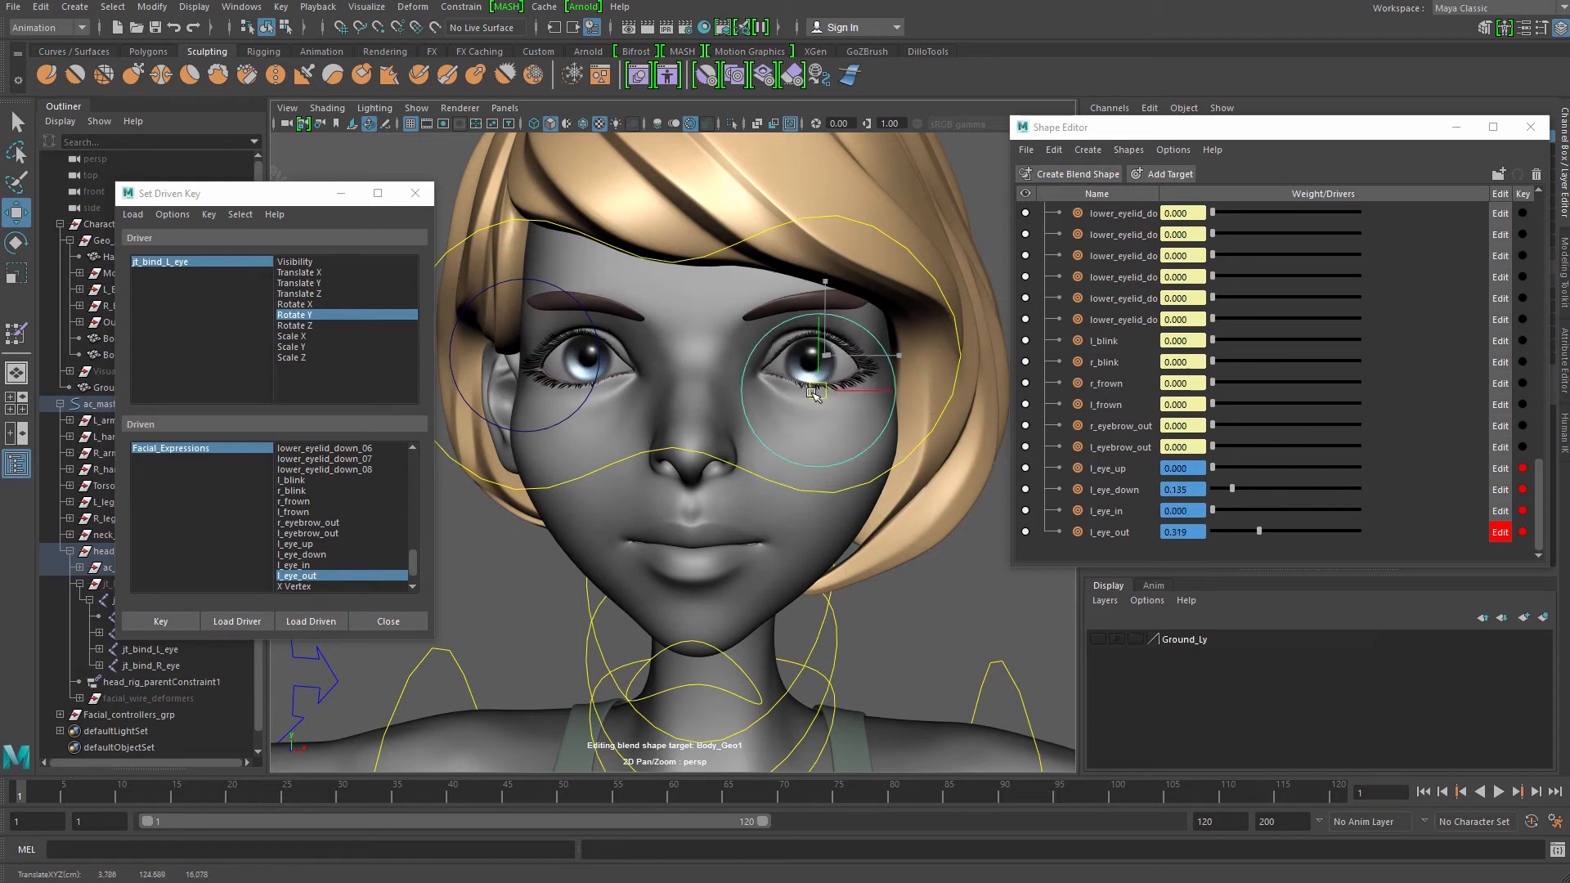
Turn off editing for the l_eye_out target and minimize the Shape Editor
click(1504, 536)
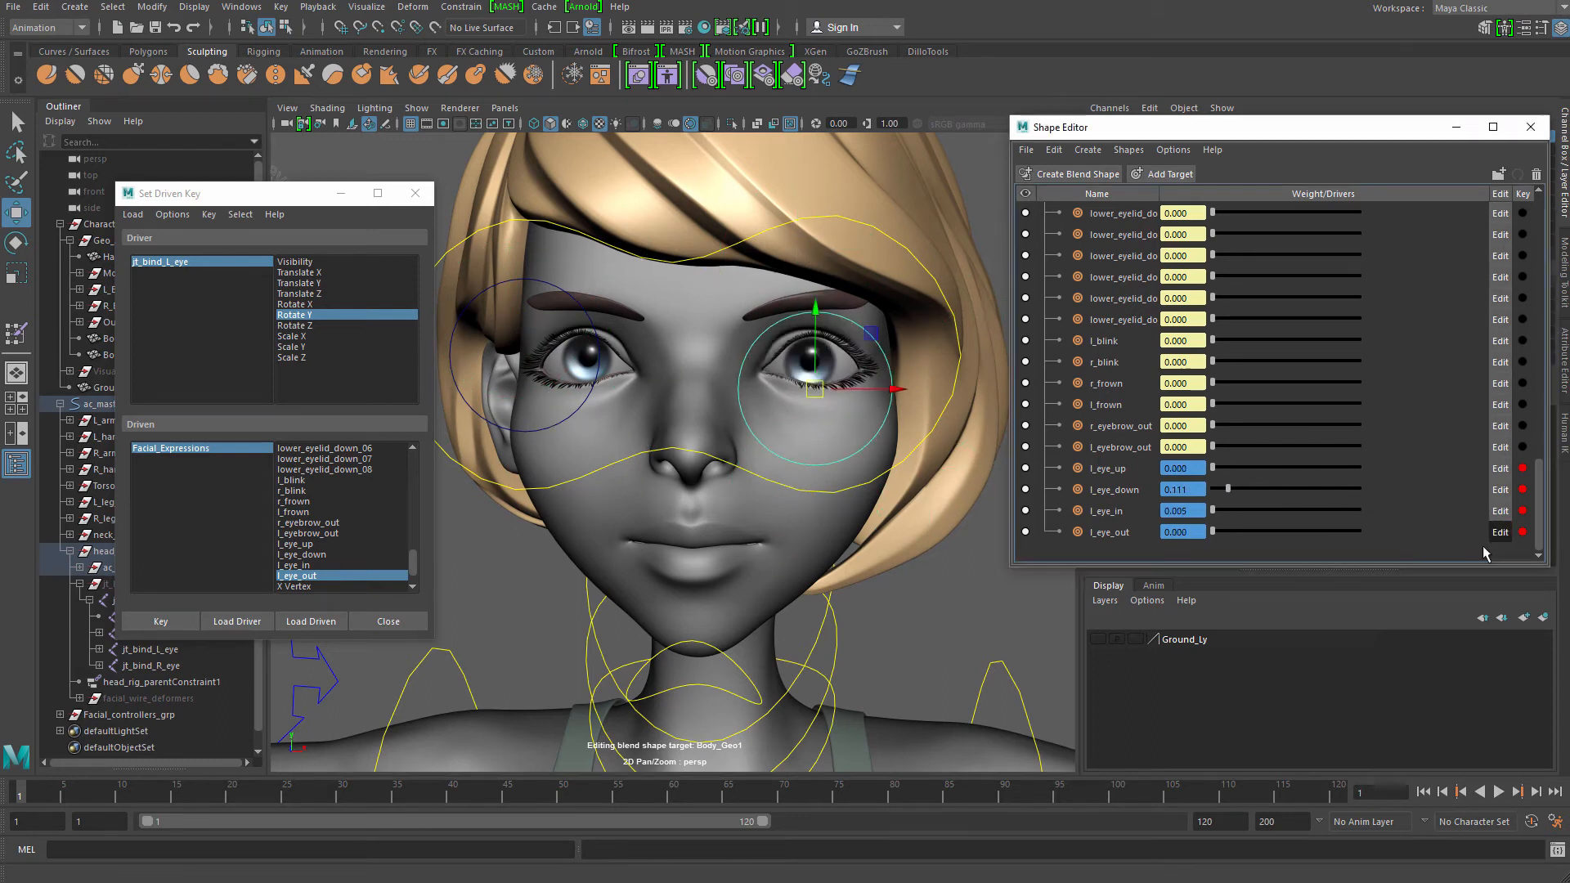
click(1456, 129)
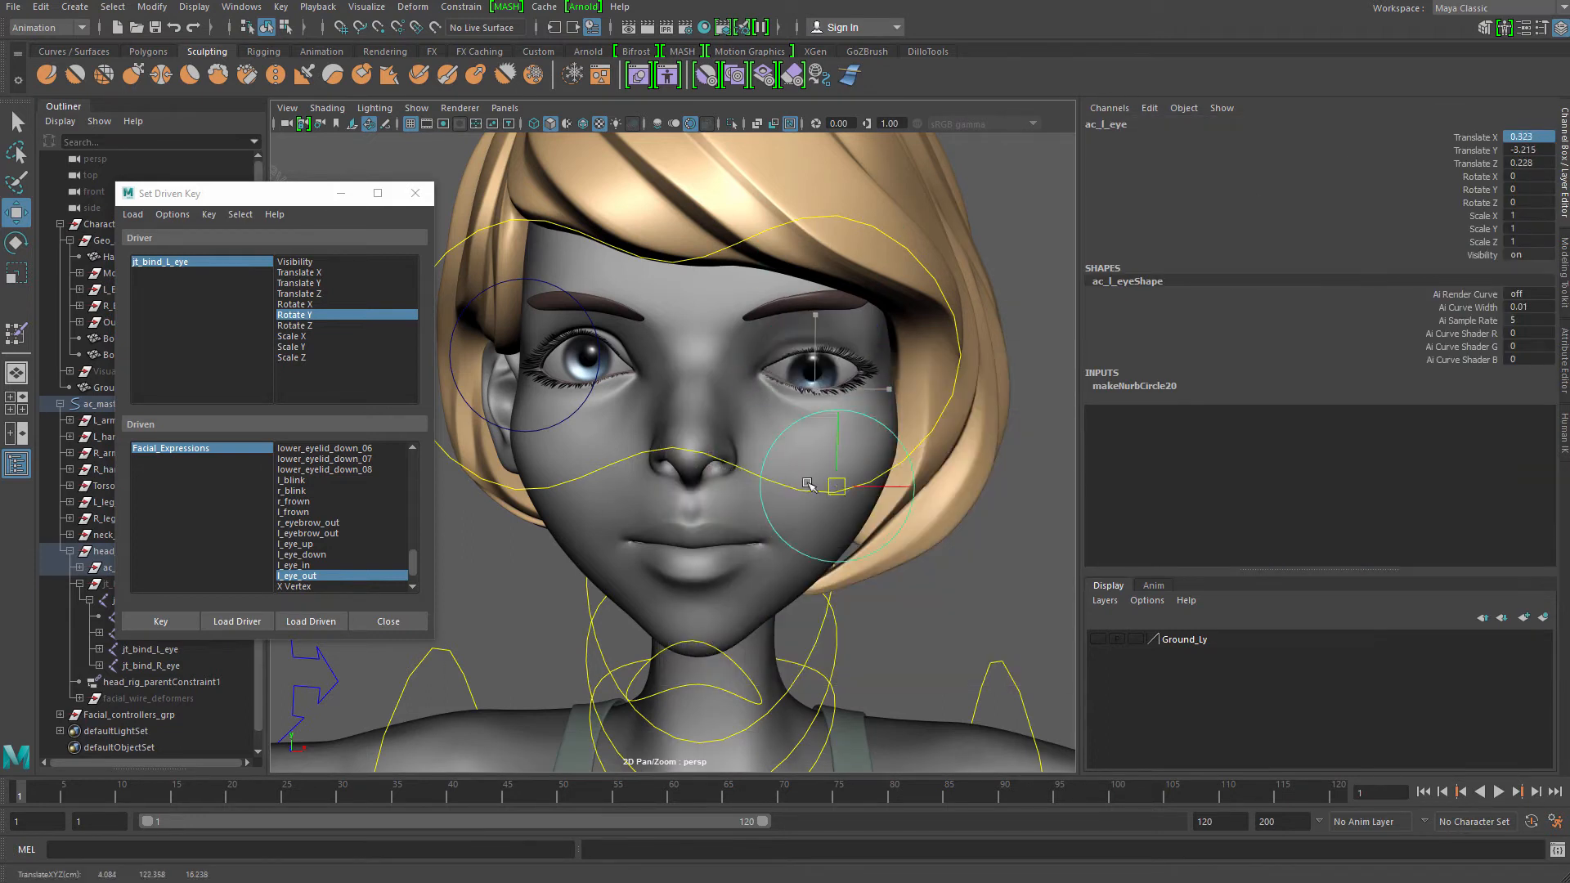
Move the left eye controller down, up and sideways to test the eyelid follow, and undo the test moves
drag(807, 484, 1096, 427)
middle_drag(812, 372, 788, 332)
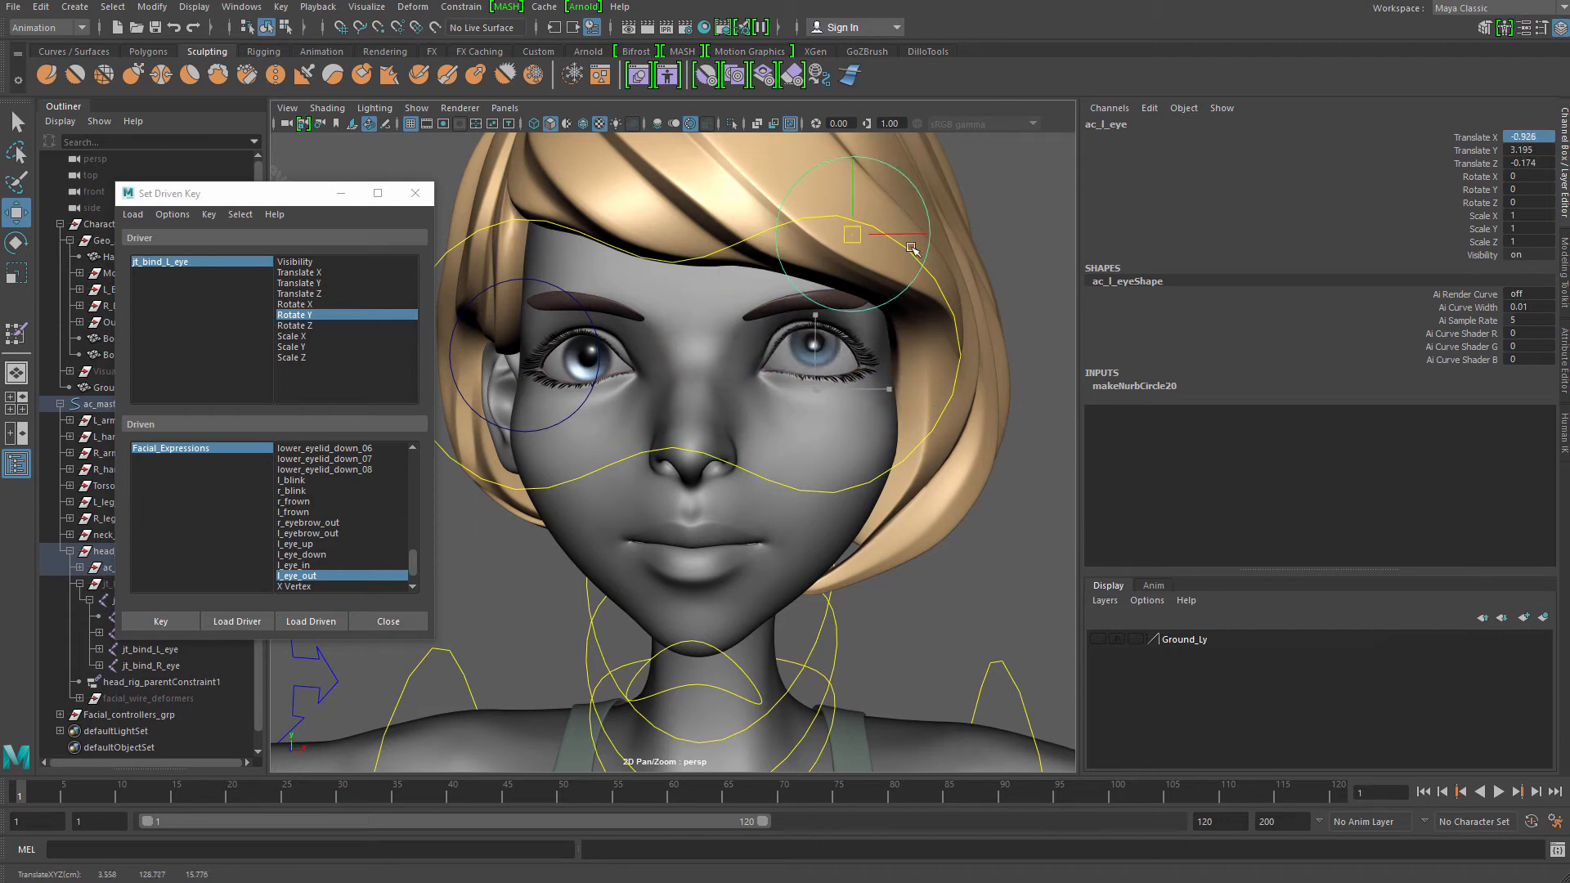
middle_drag(912, 249, 754, 228)
key(ctrl+z)
key(ctrl+z)
key(ctrl+z)
key(ctrl+z)
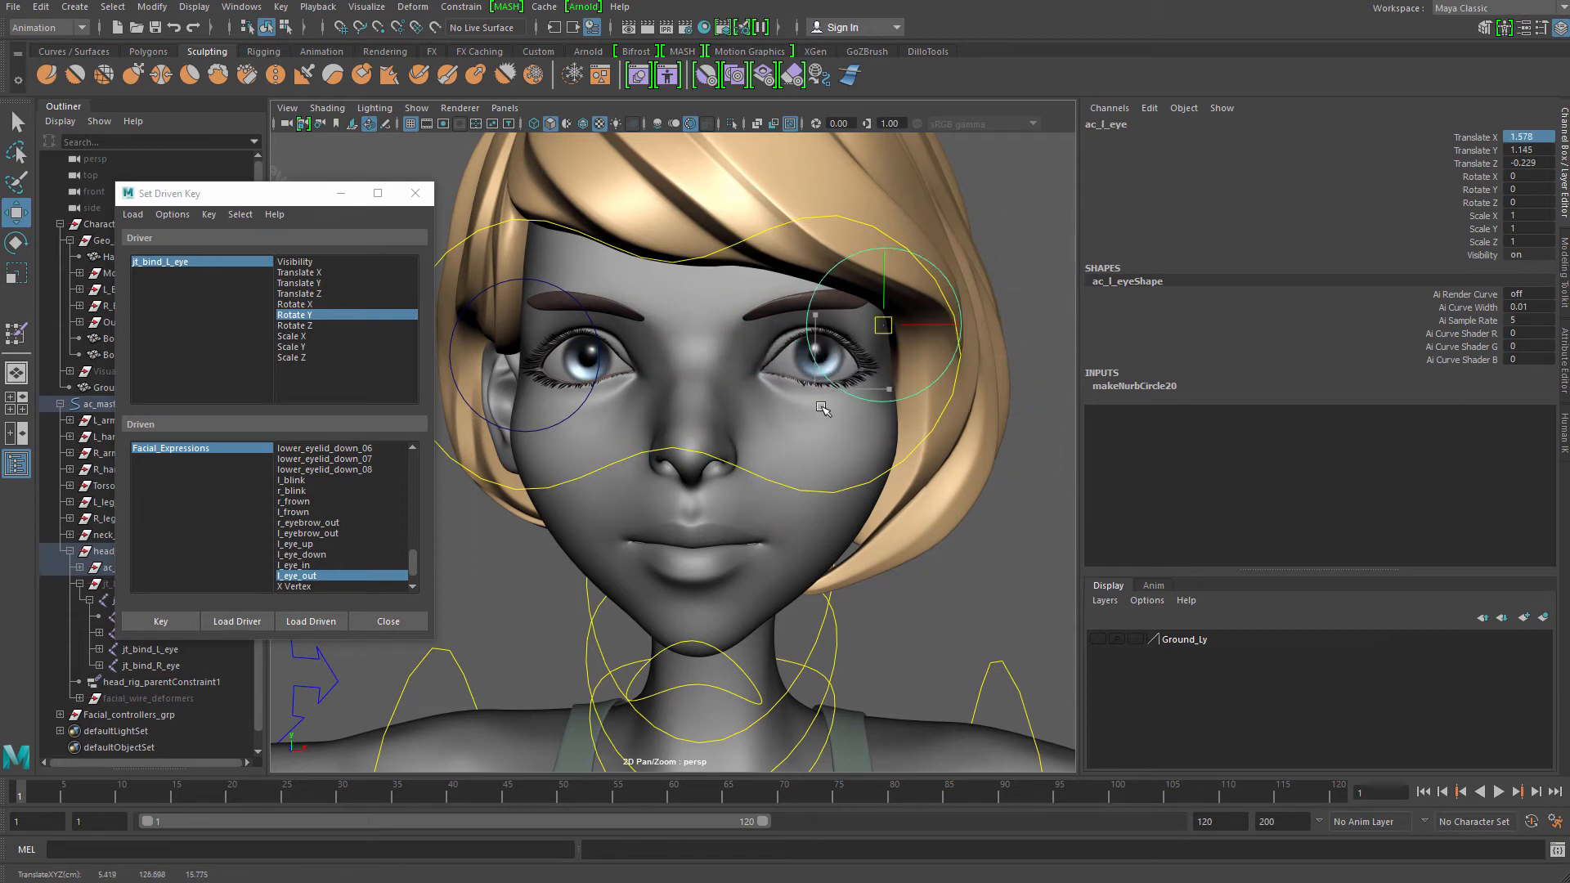
Minimize the Set Driven Key window and reset the left eye controller's Translate X, Y and Z to 0
click(341, 196)
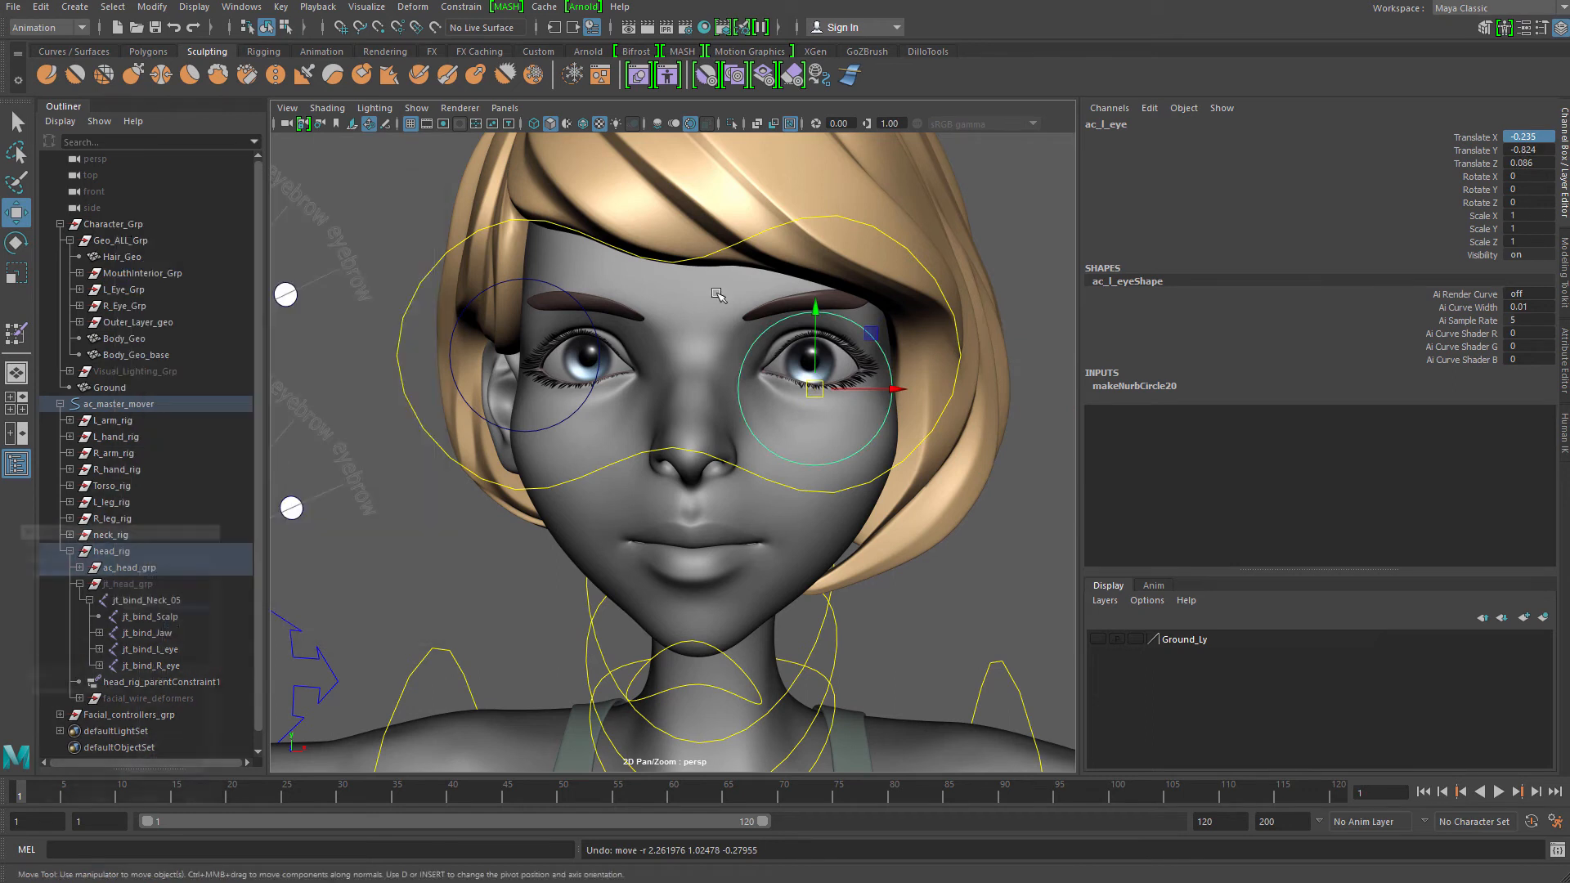
alt+middle_drag(875, 401, 741, 438)
alt+drag(674, 428, 685, 424)
middle_drag(687, 425, 592, 408)
key(ctrl+z)
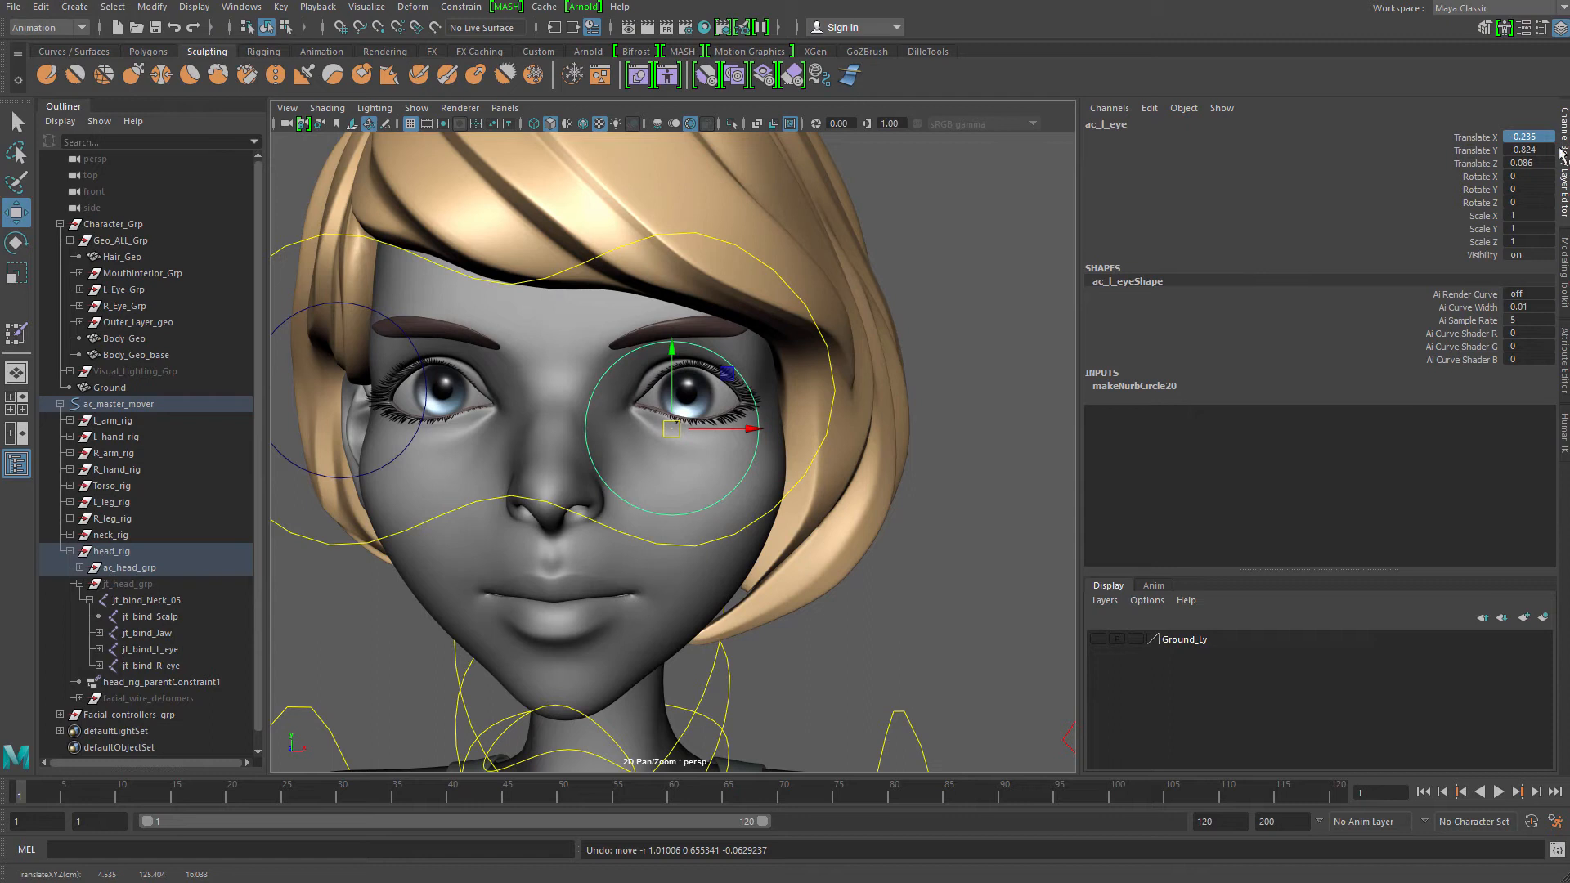
text(0)
key(Return)
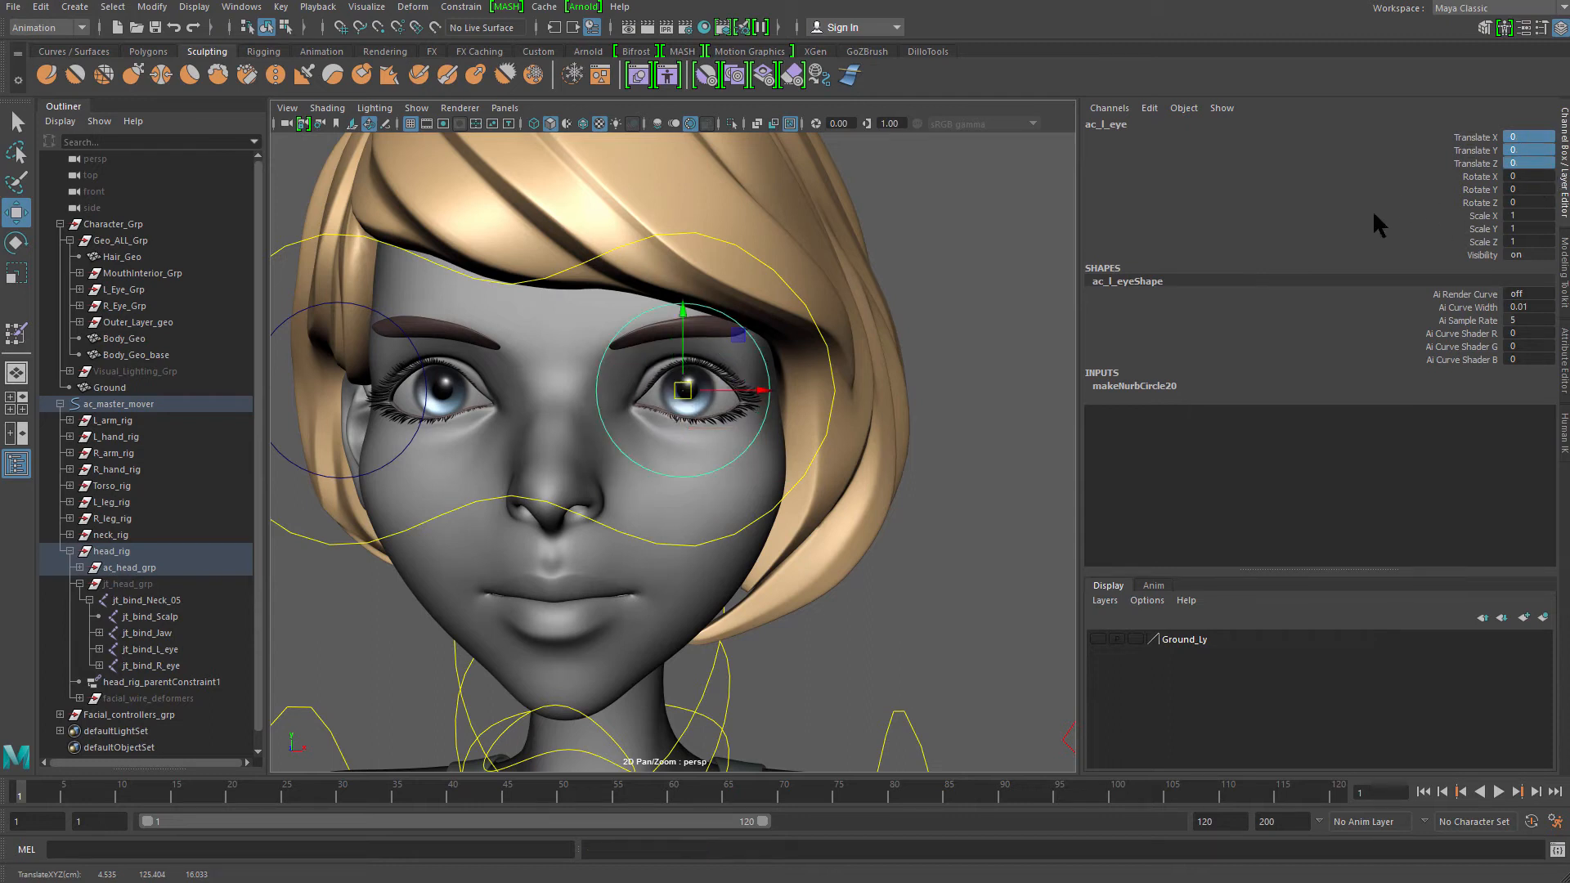
Add a keyable float attribute named eyelid_Follow to the left eye controller, with minimum 0, maximum 1 and default 0
scroll(820, 344, up, 3)
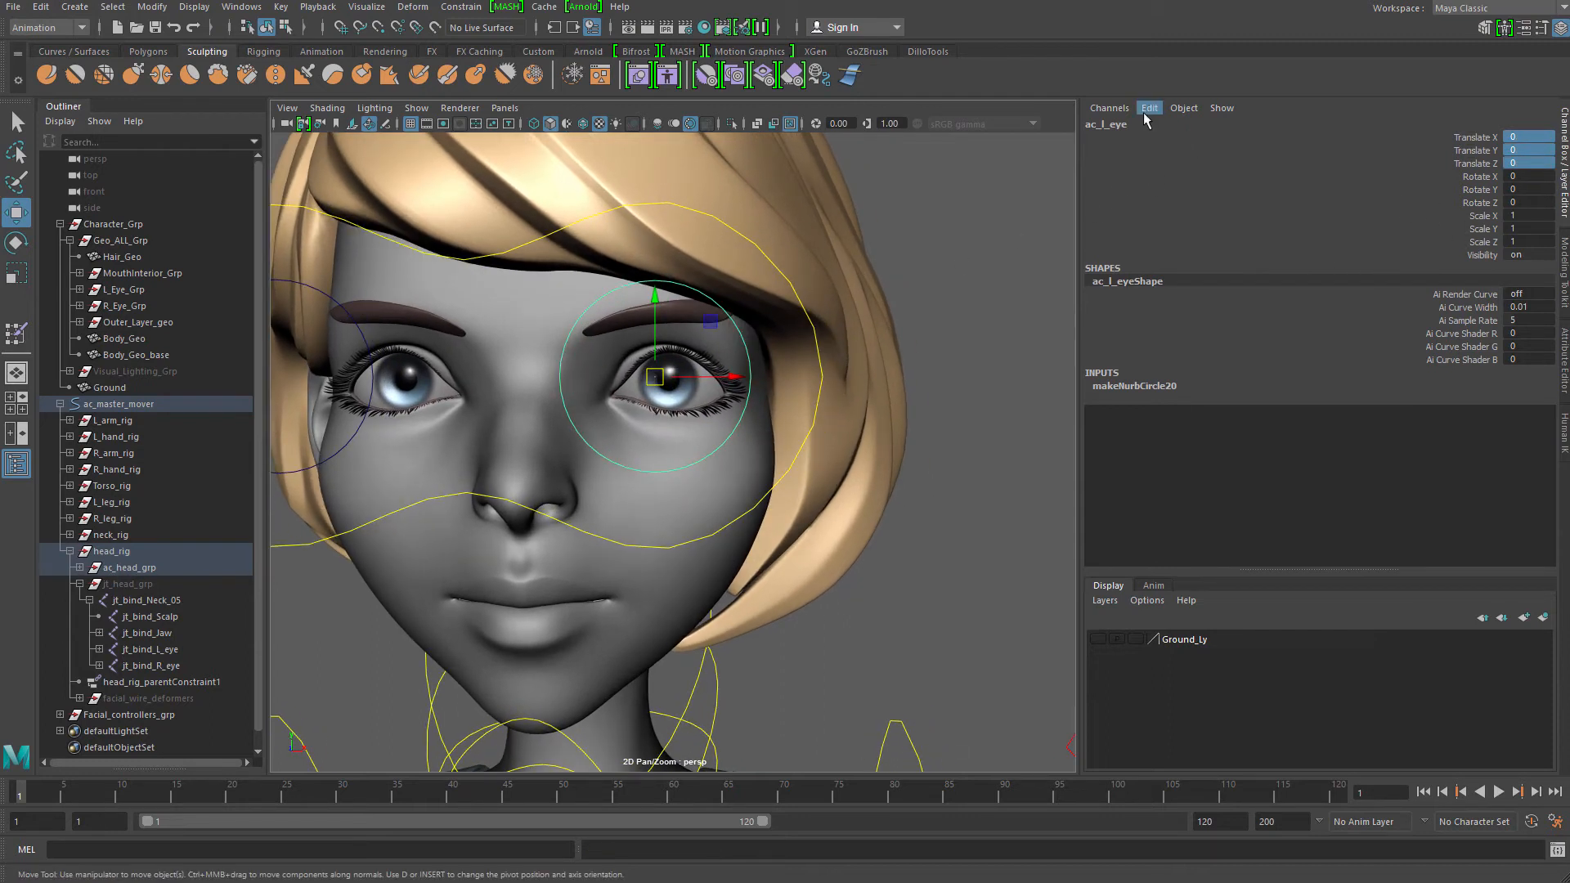
click(1148, 114)
click(1212, 239)
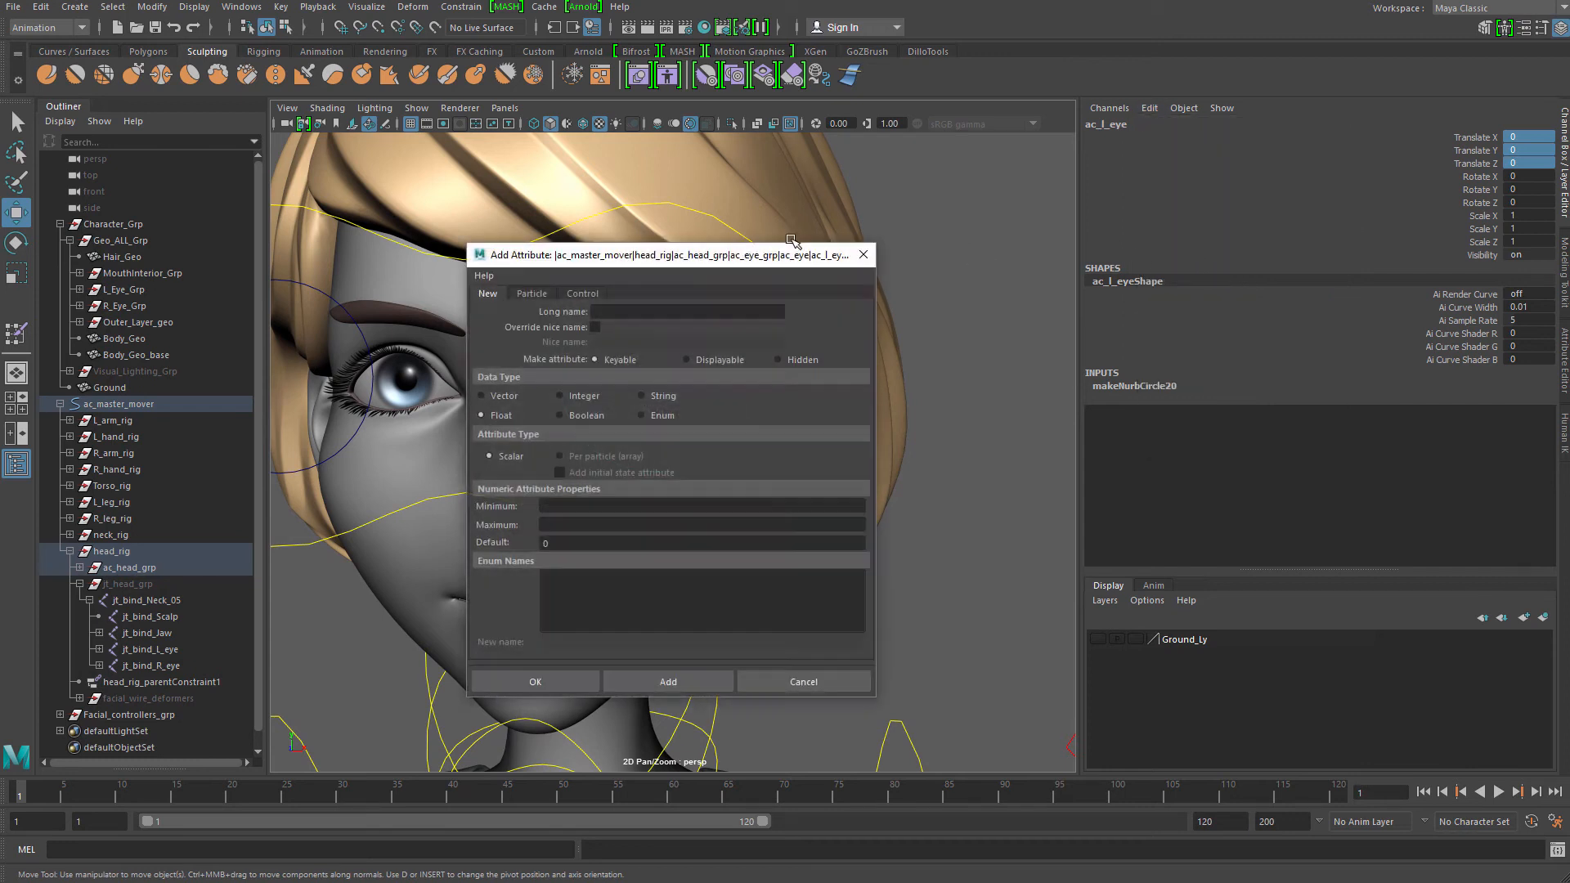
drag(792, 241, 1049, 172)
text(e)
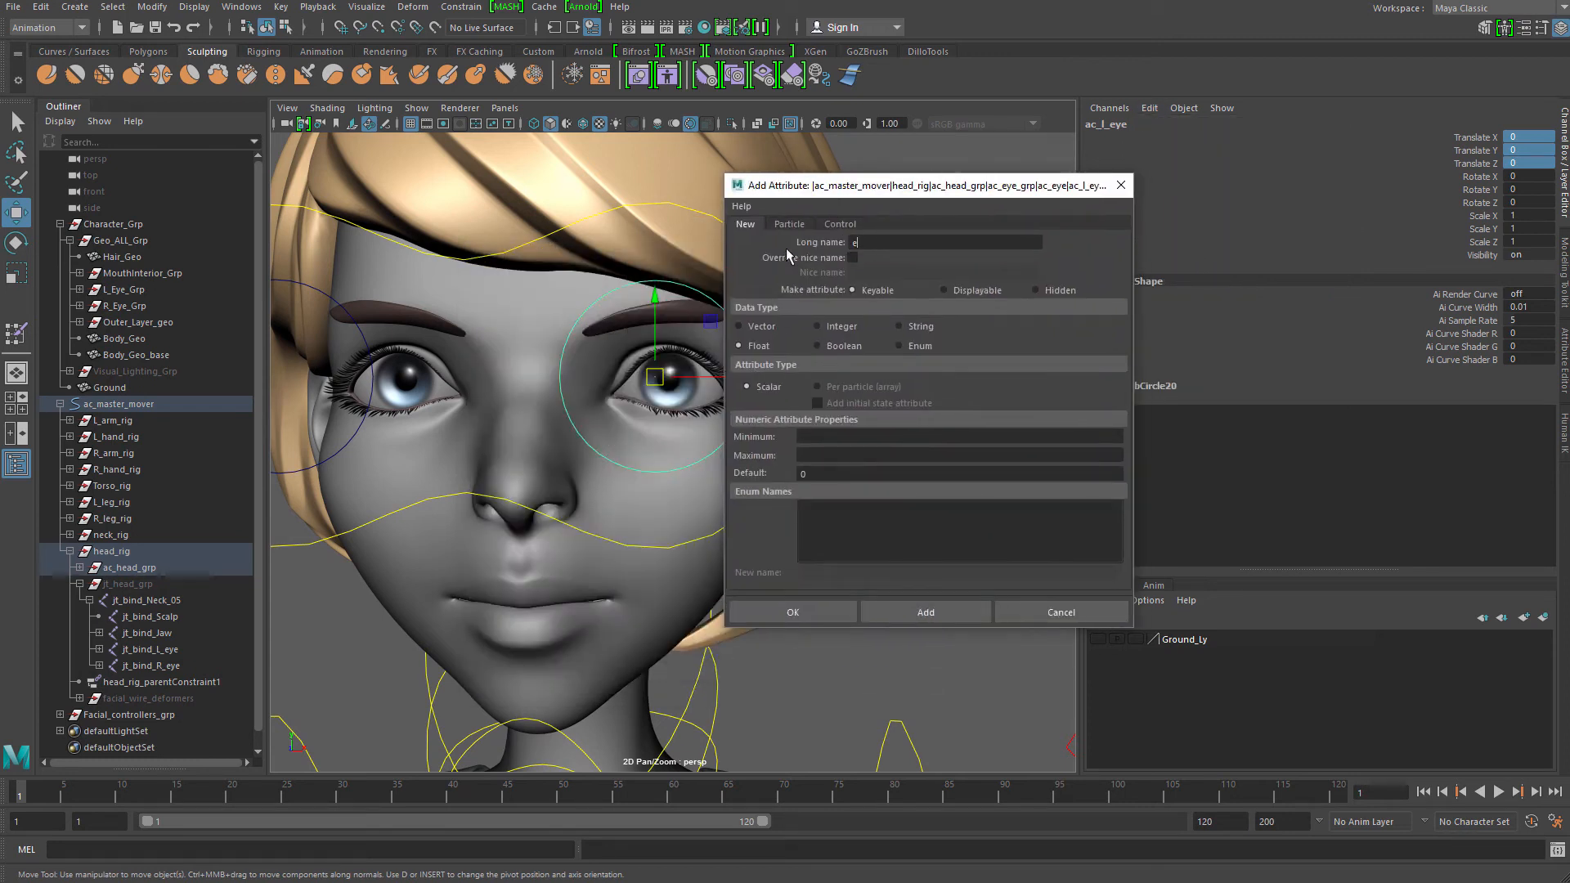
text(yelid_Follow)
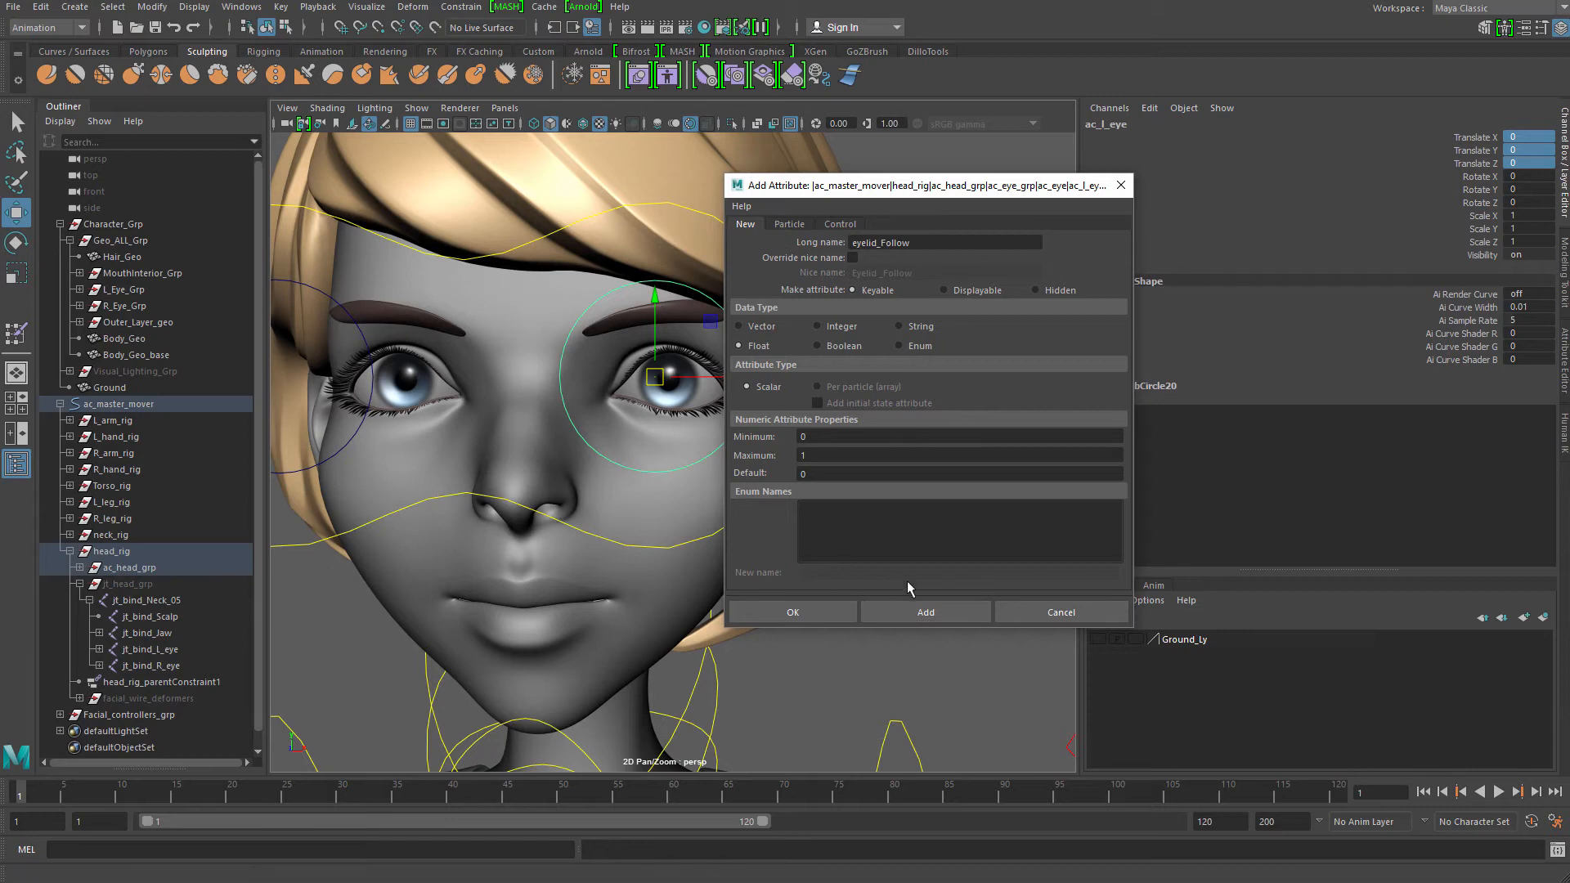
click(926, 613)
click(1038, 612)
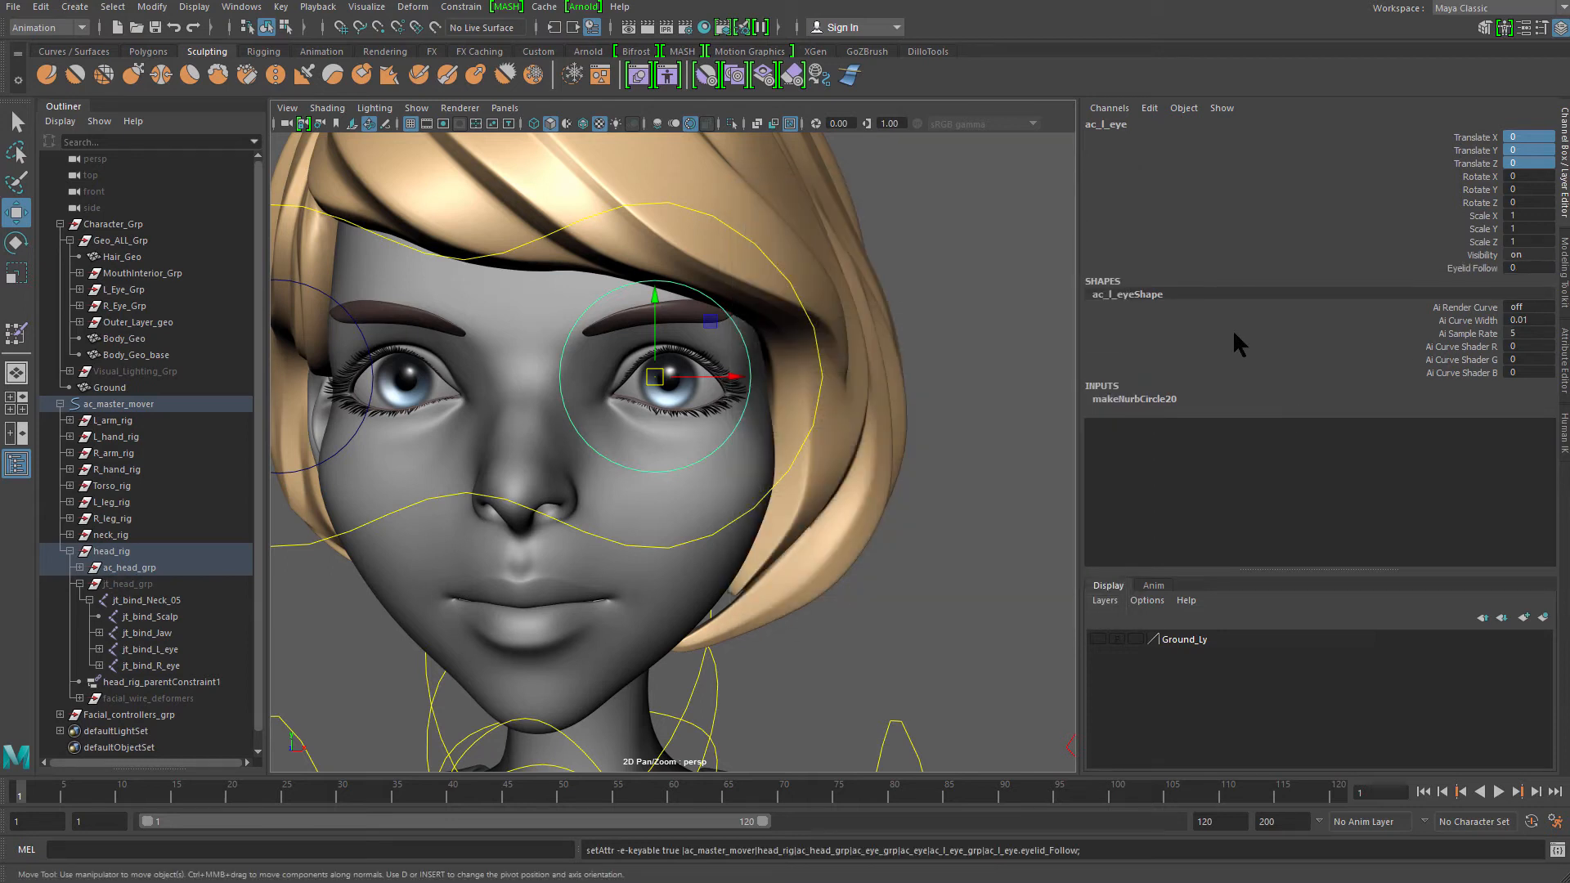
Open the Node Editor, clear the existing graph and add the left eye controller to it
middle_drag(546, 369, 540, 406)
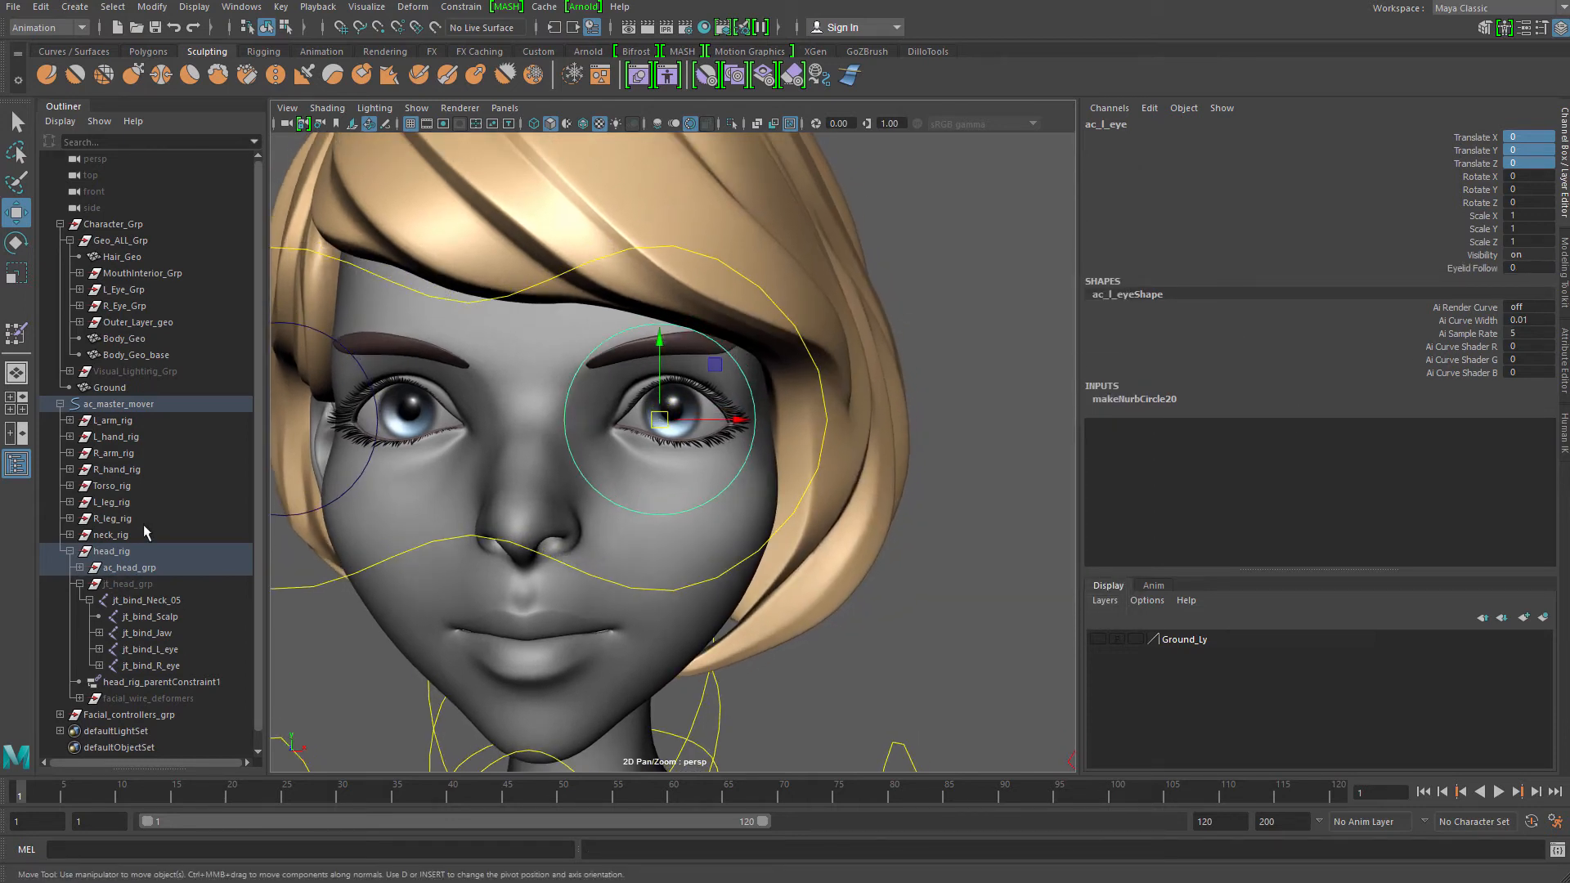
click(242, 8)
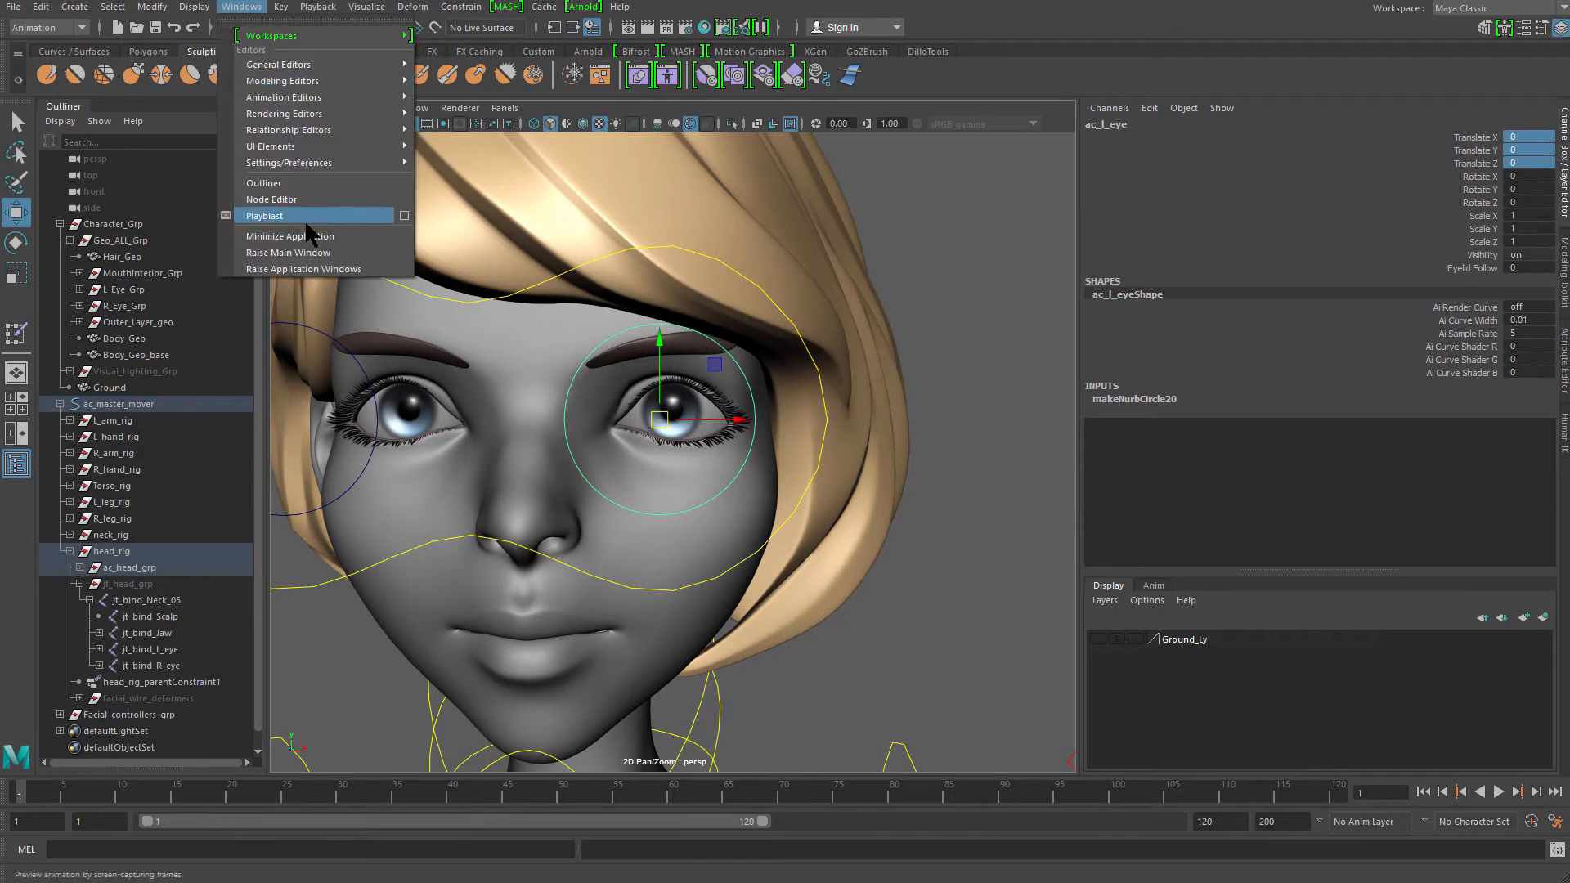
click(270, 201)
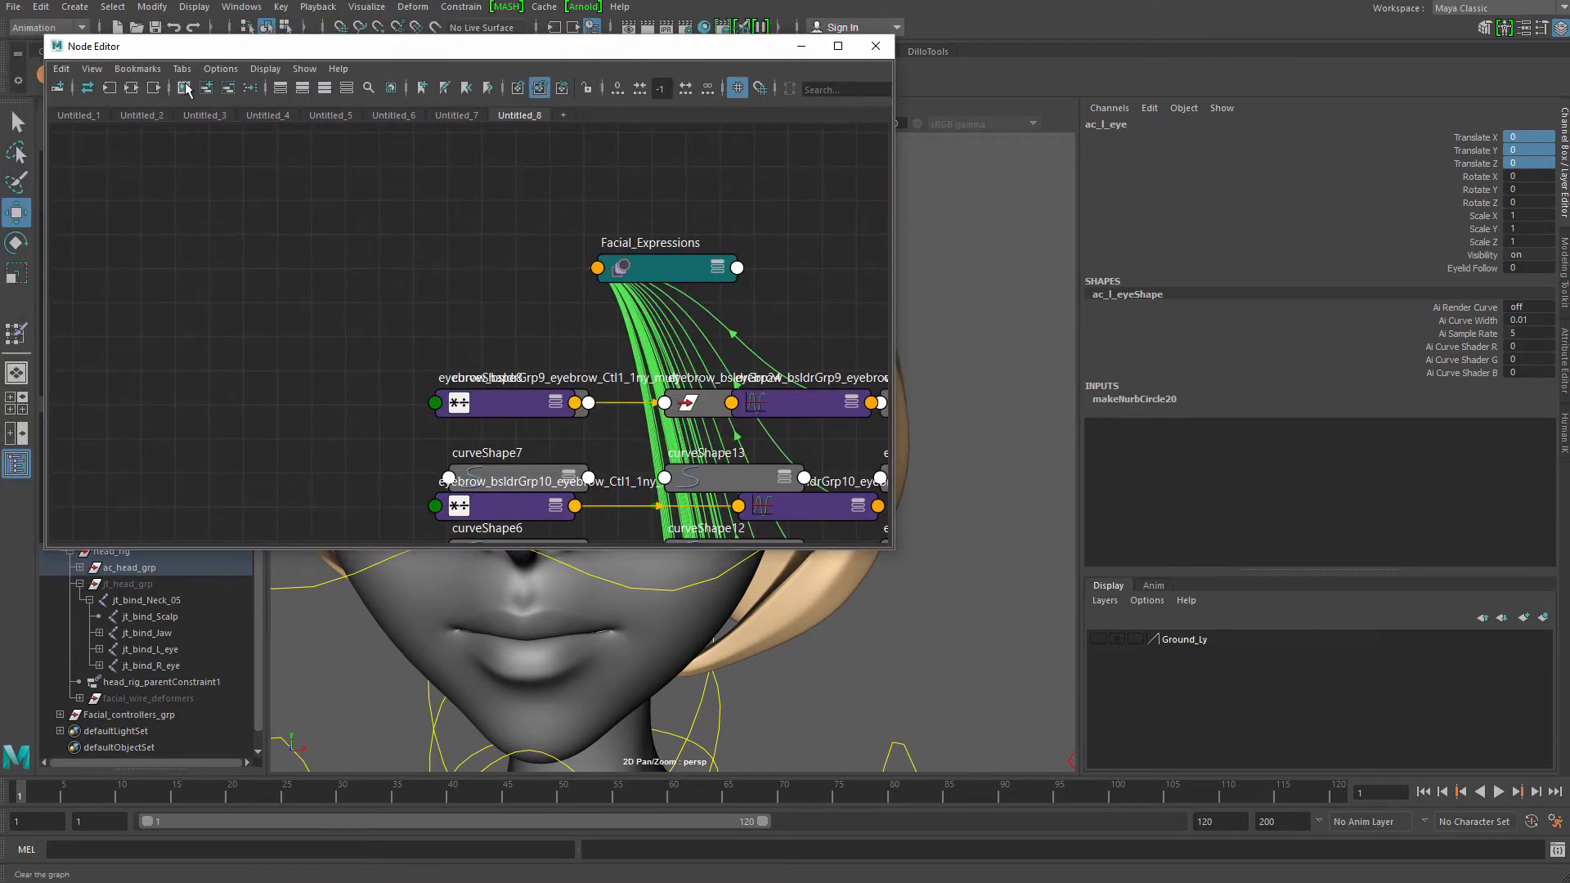
click(185, 87)
click(206, 88)
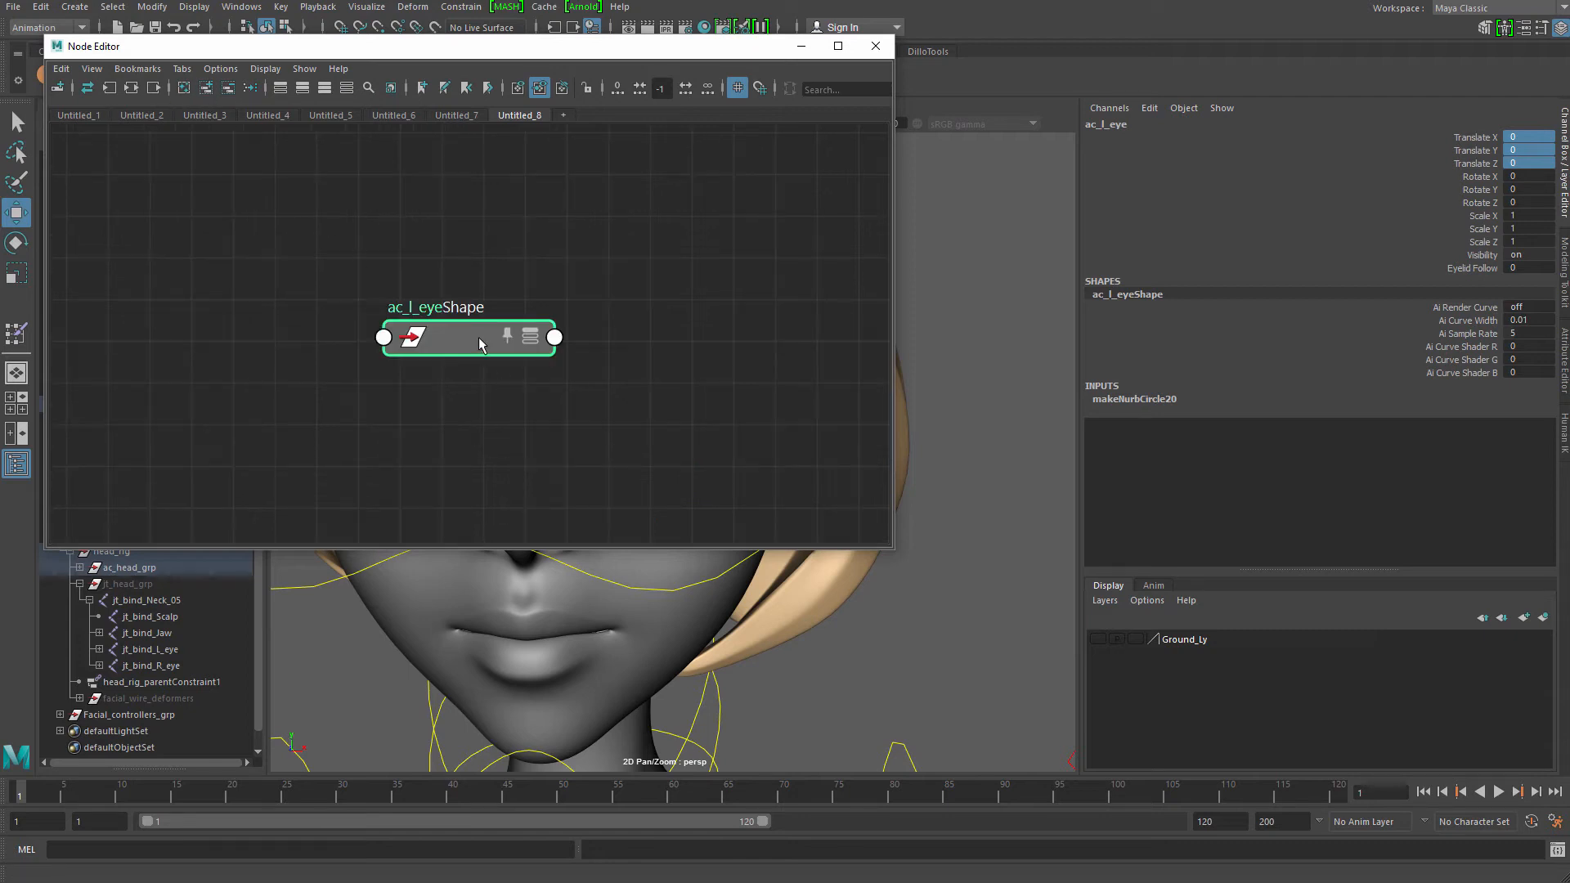
Place the ac_l_eyeShape and ac_l_eye nodes side by side and move the Node Editor clear of the Outliner
drag(479, 339, 558, 195)
drag(456, 333, 183, 303)
drag(537, 195, 425, 314)
click(507, 238)
drag(633, 44, 1330, 188)
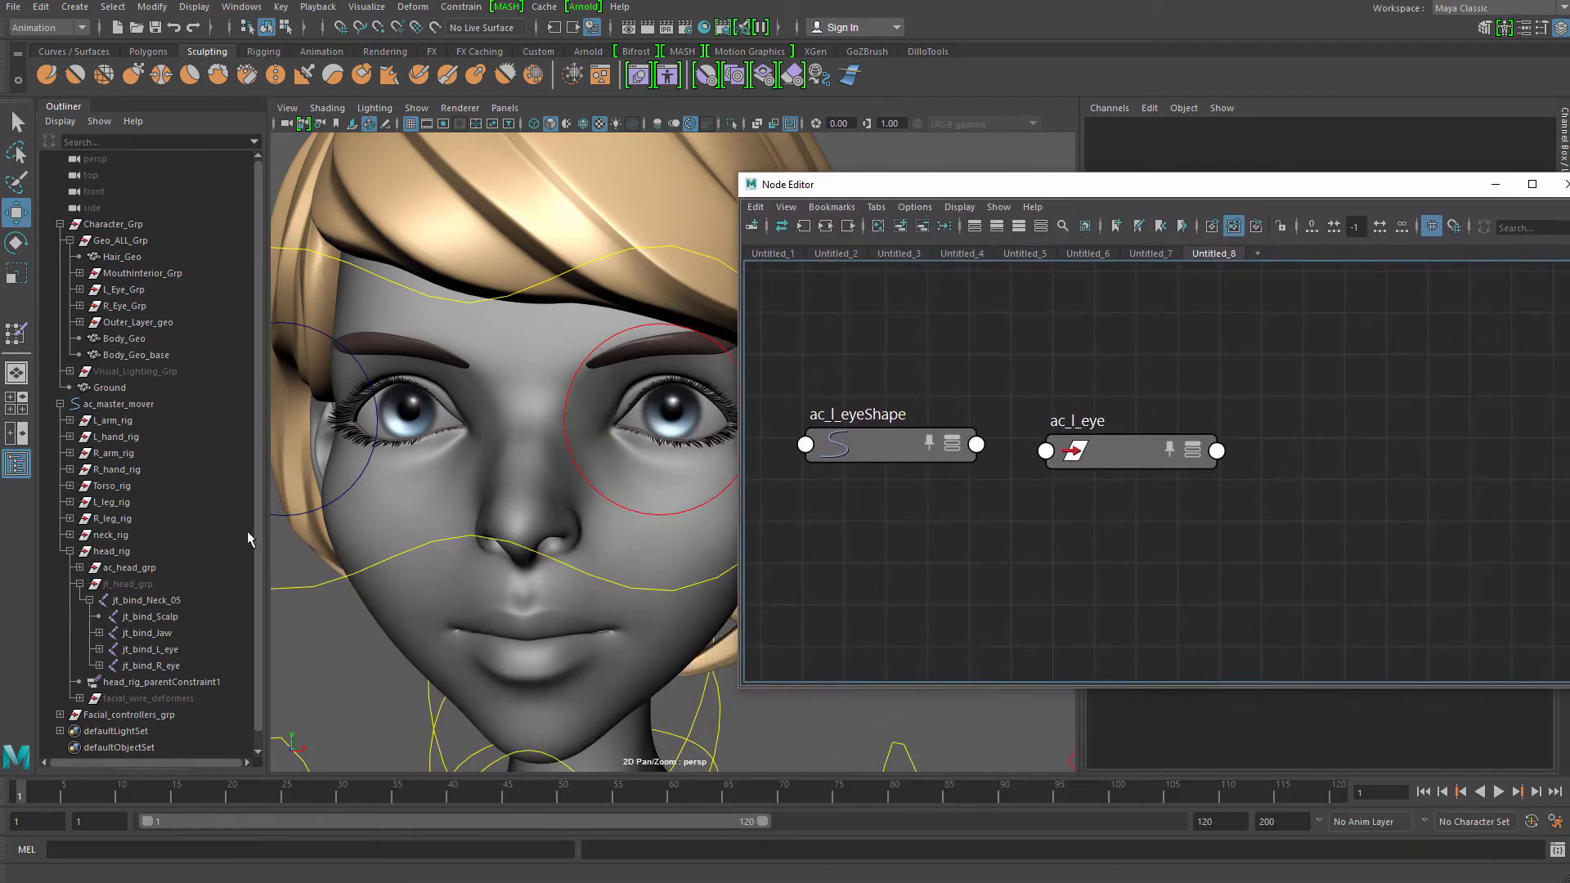
Graph the input and output connections of jt_bind_L_eye and pull the Facial_Expressions_l_eye_in node out of the stack
click(160, 650)
click(825, 226)
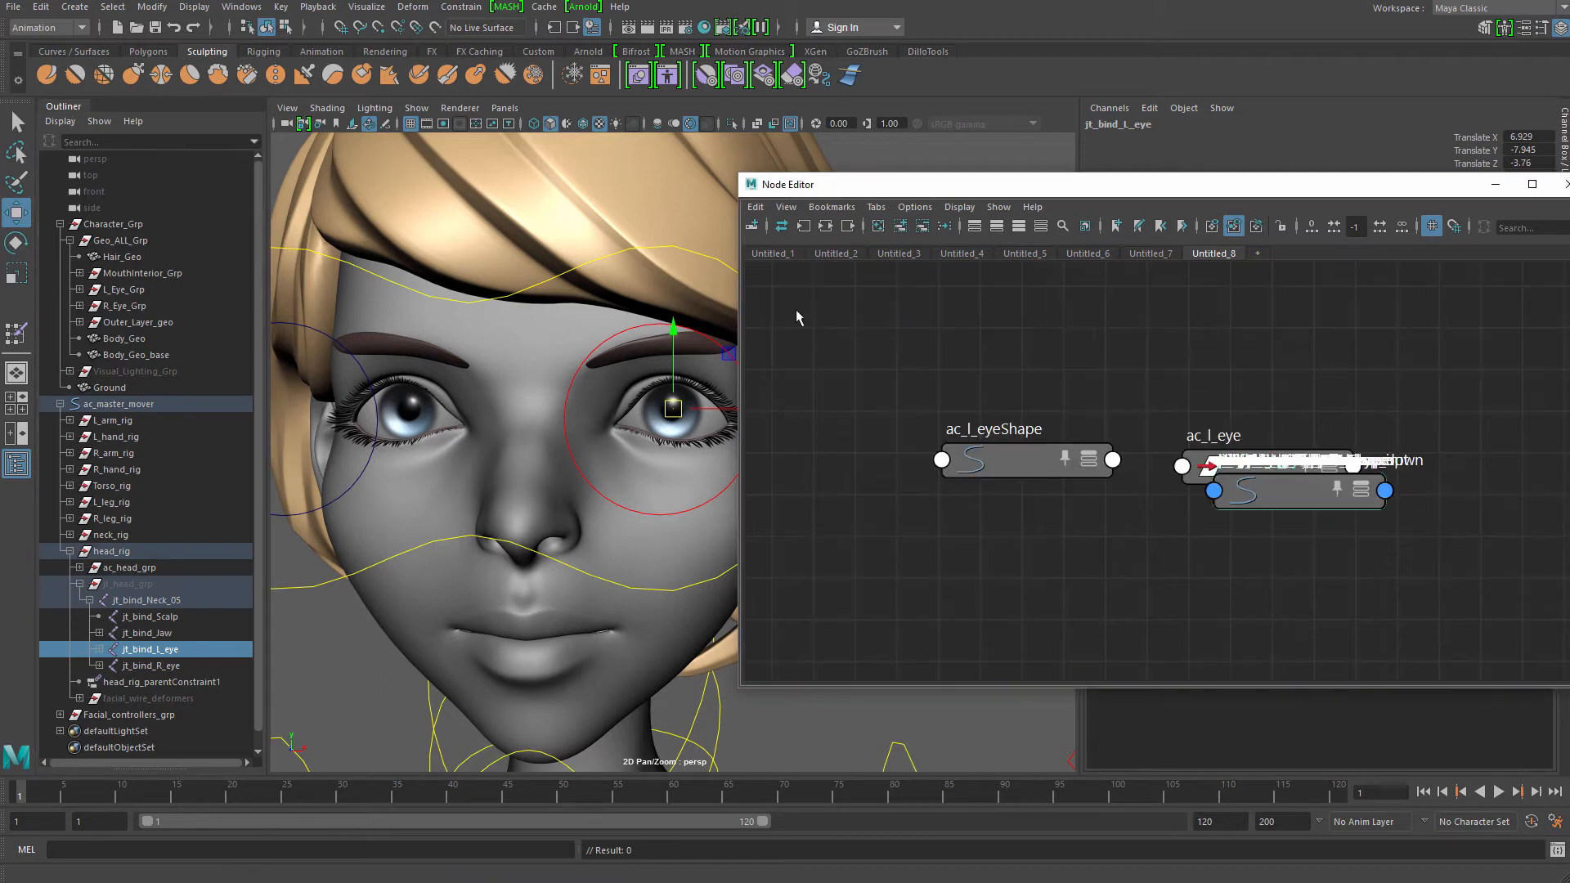
alt+middle_drag(1033, 373, 889, 362)
drag(1166, 481, 1424, 429)
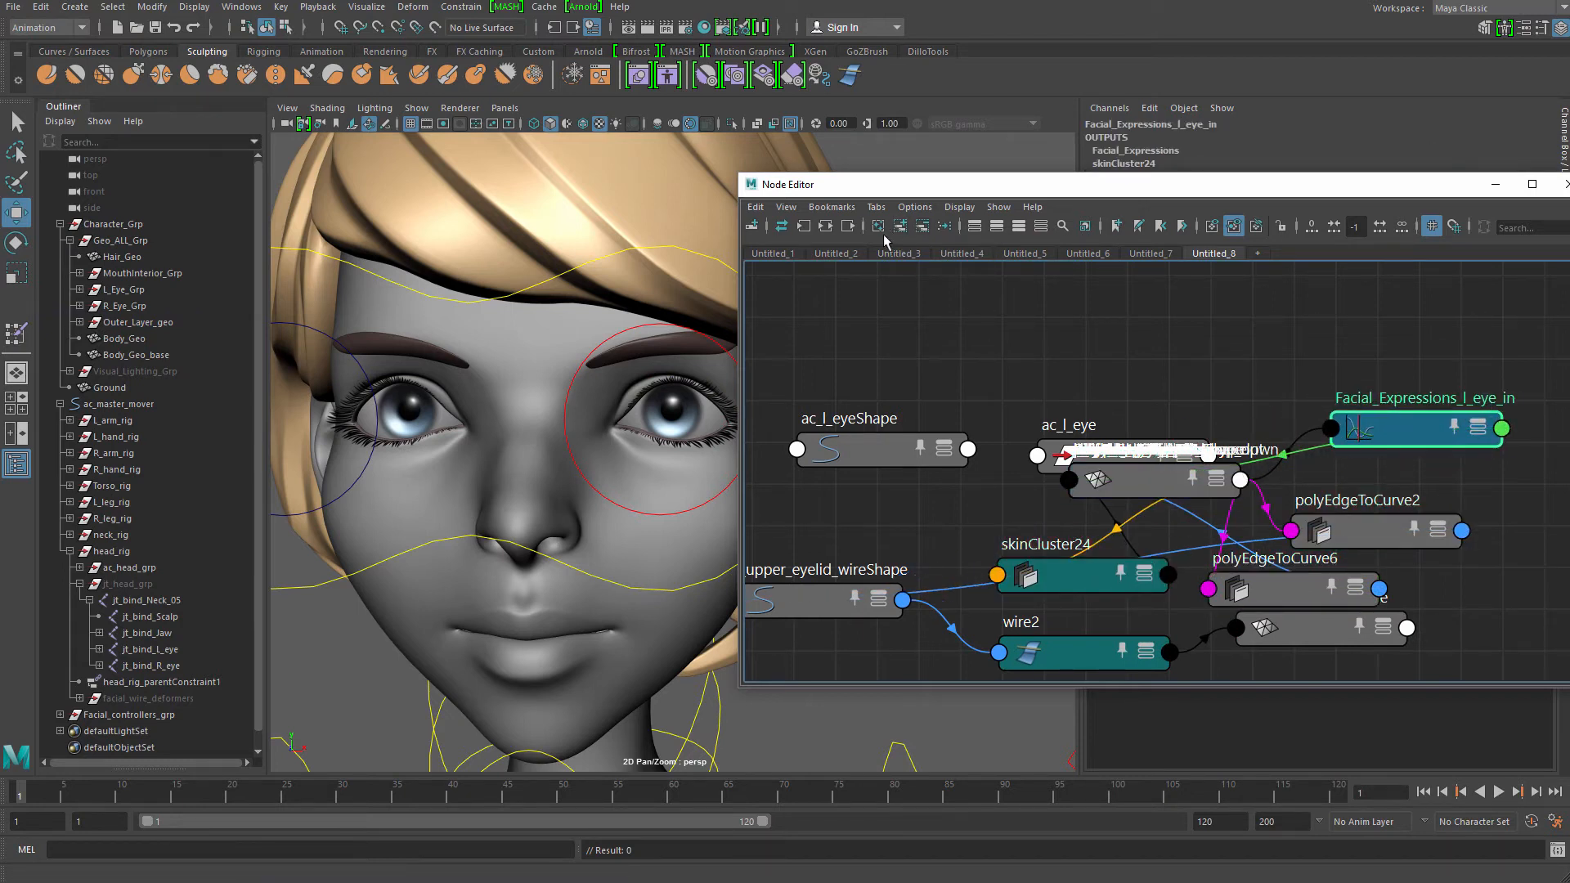
Try to rearrange the overlapping nodes, pull L_Eye_IrisShape out of the stack and check the graph's option and display settings
click(945, 230)
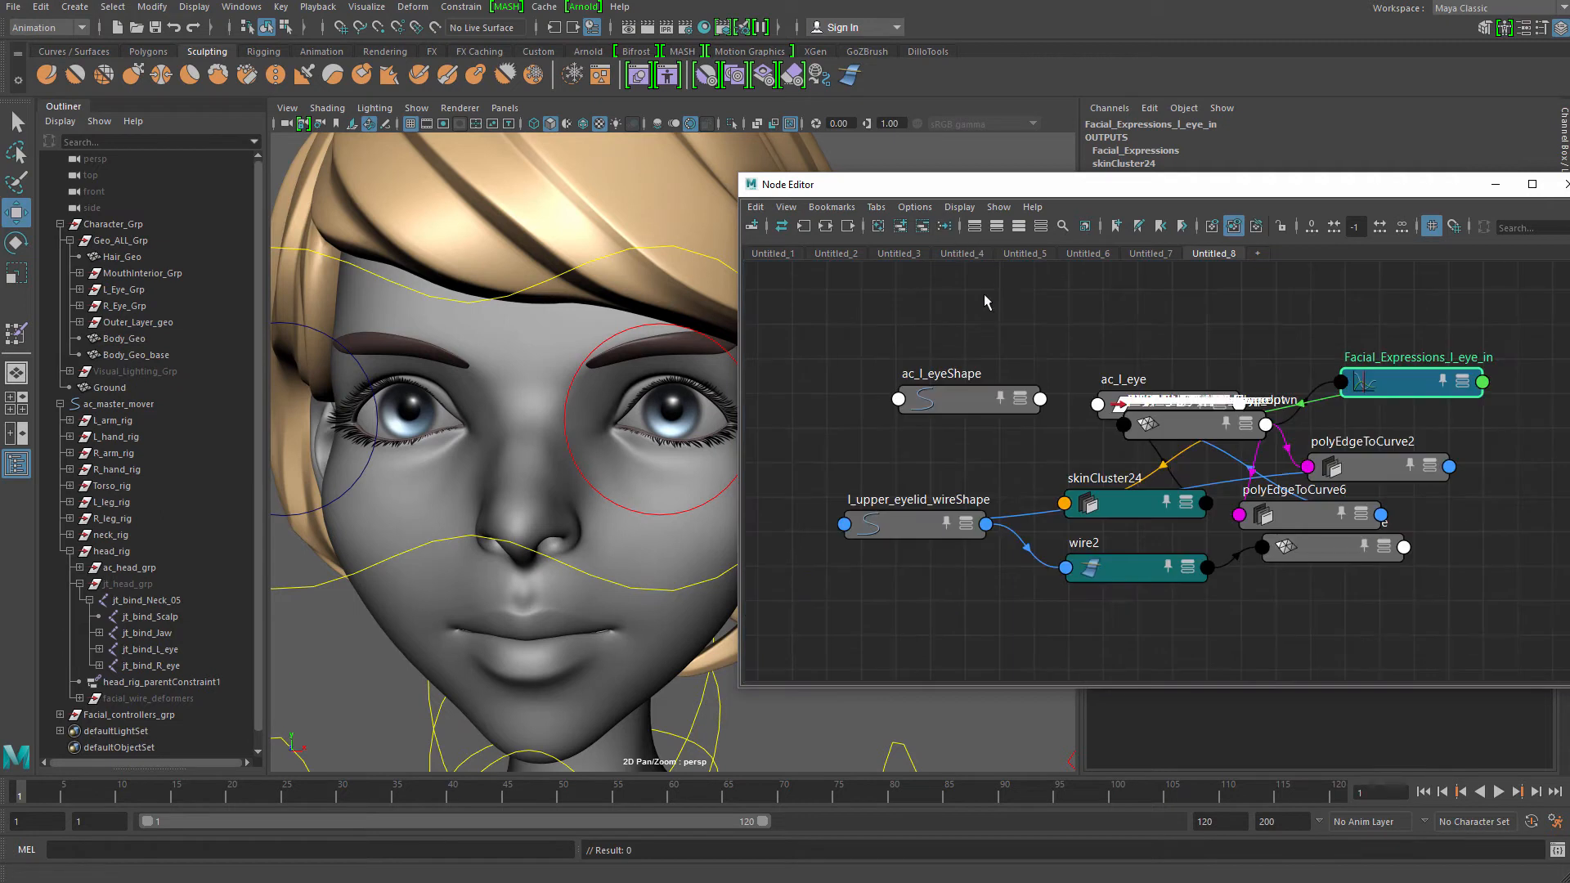
alt+middle_drag(1139, 416, 1010, 413)
drag(1056, 423, 1076, 519)
click(915, 208)
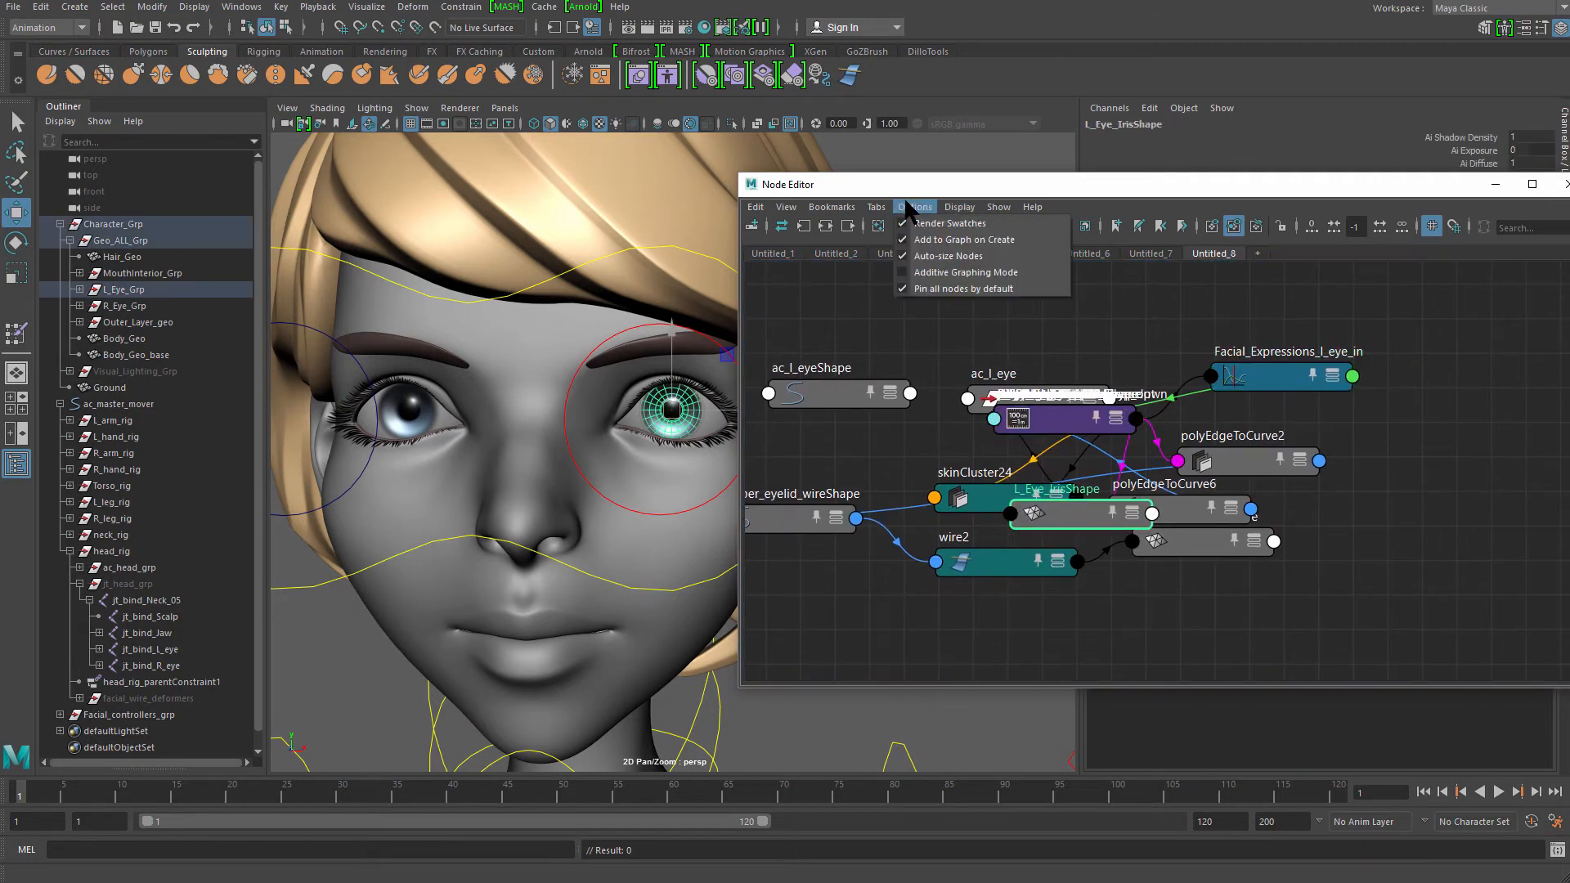
mouse_move(959, 207)
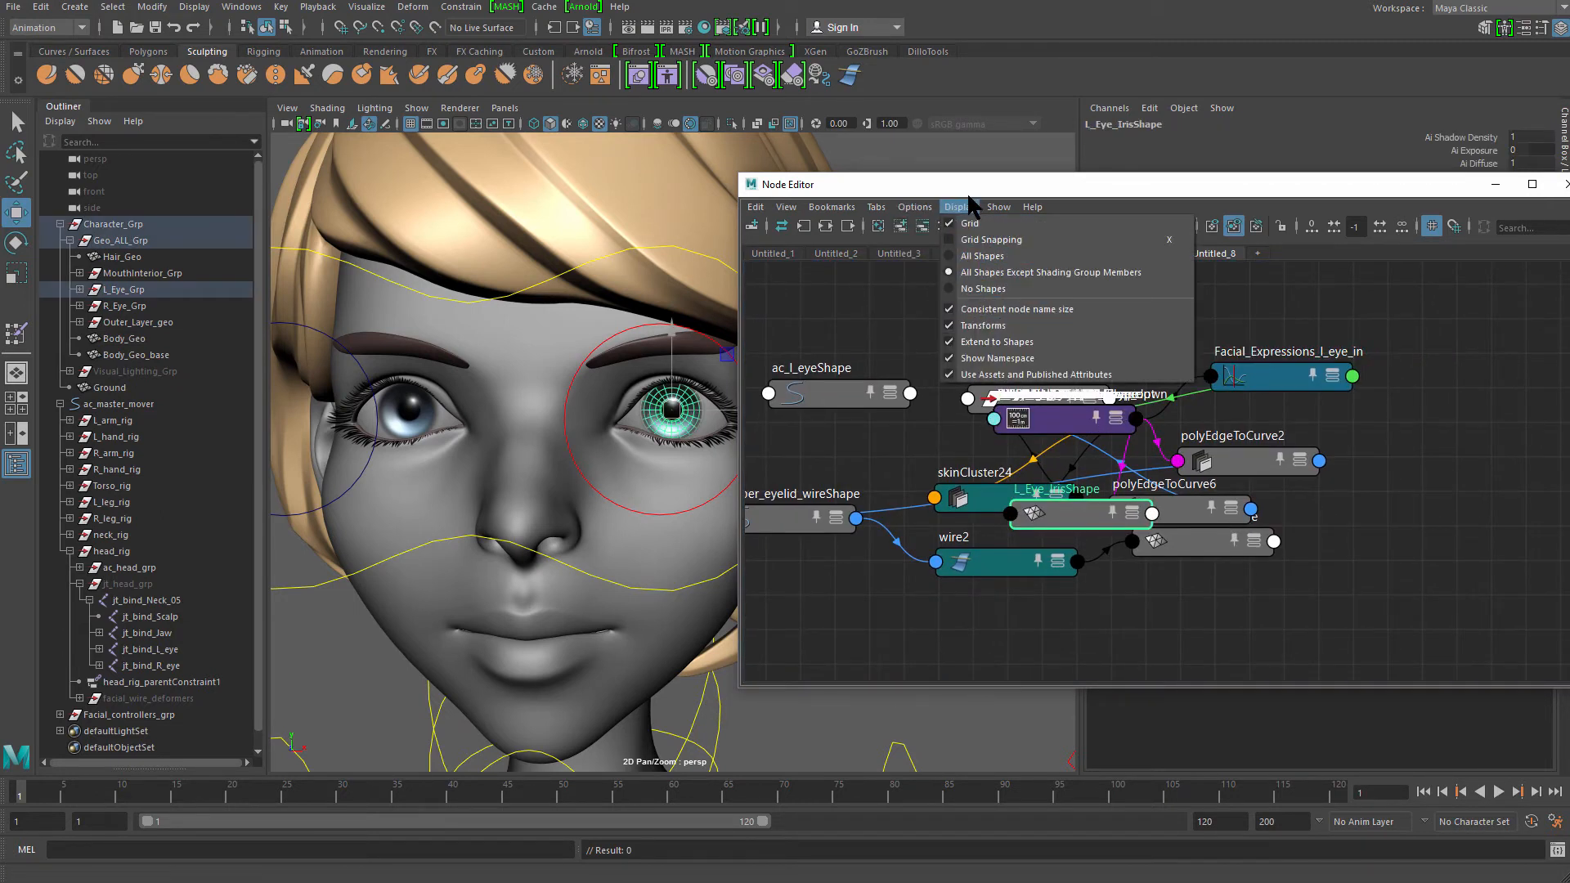
click(852, 316)
Select all graphed nodes, graph their input and output connections and try to rearrange the graph again
alt+right_drag(948, 361, 860, 358)
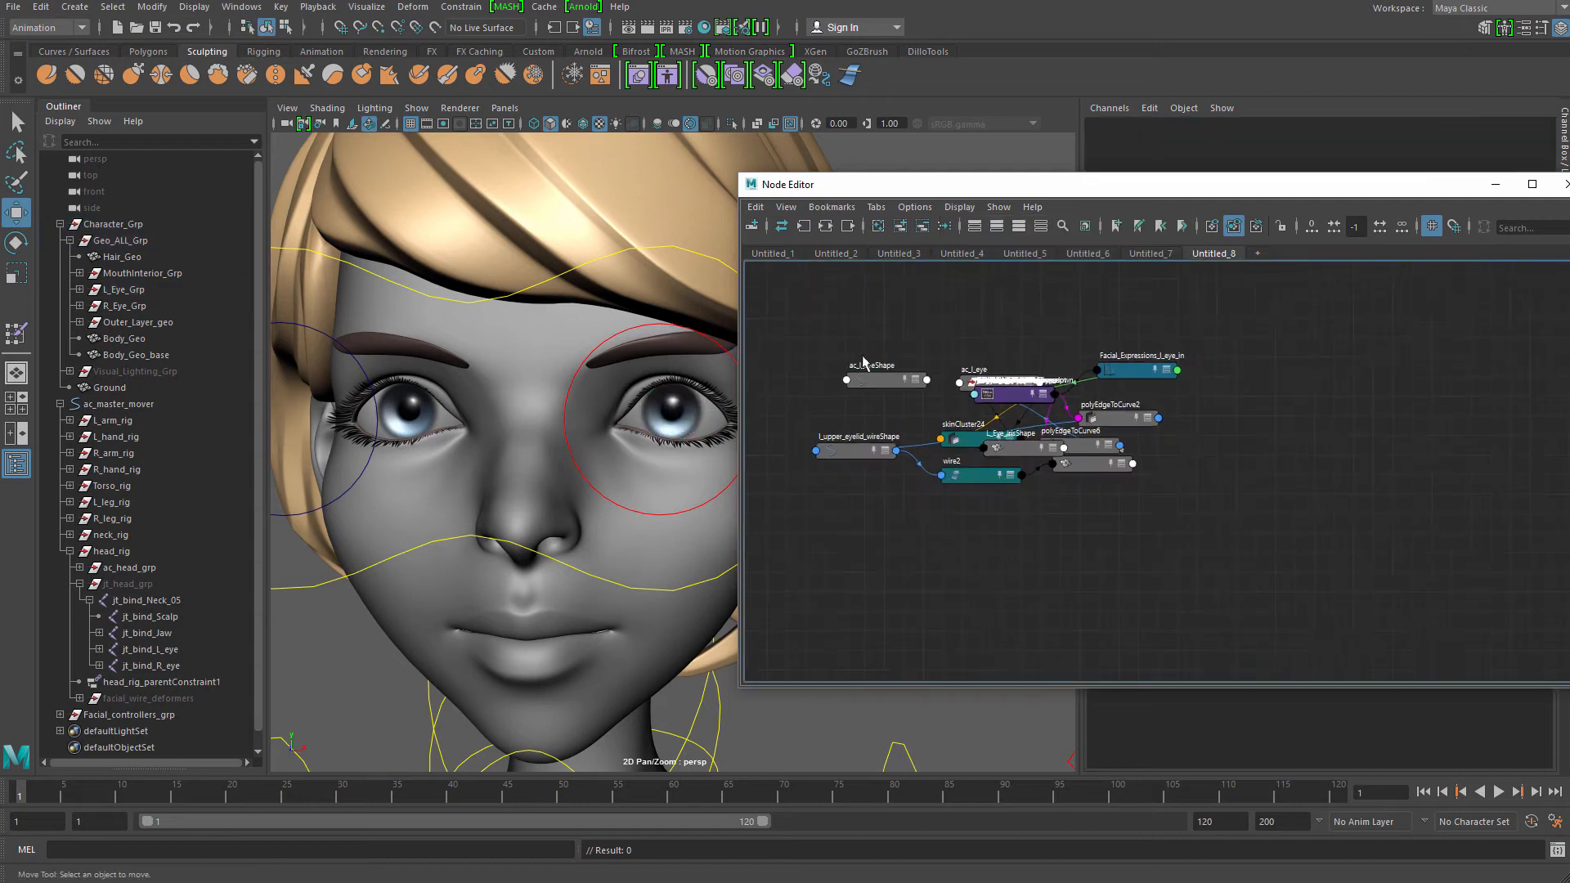
drag(782, 309, 1219, 494)
click(826, 226)
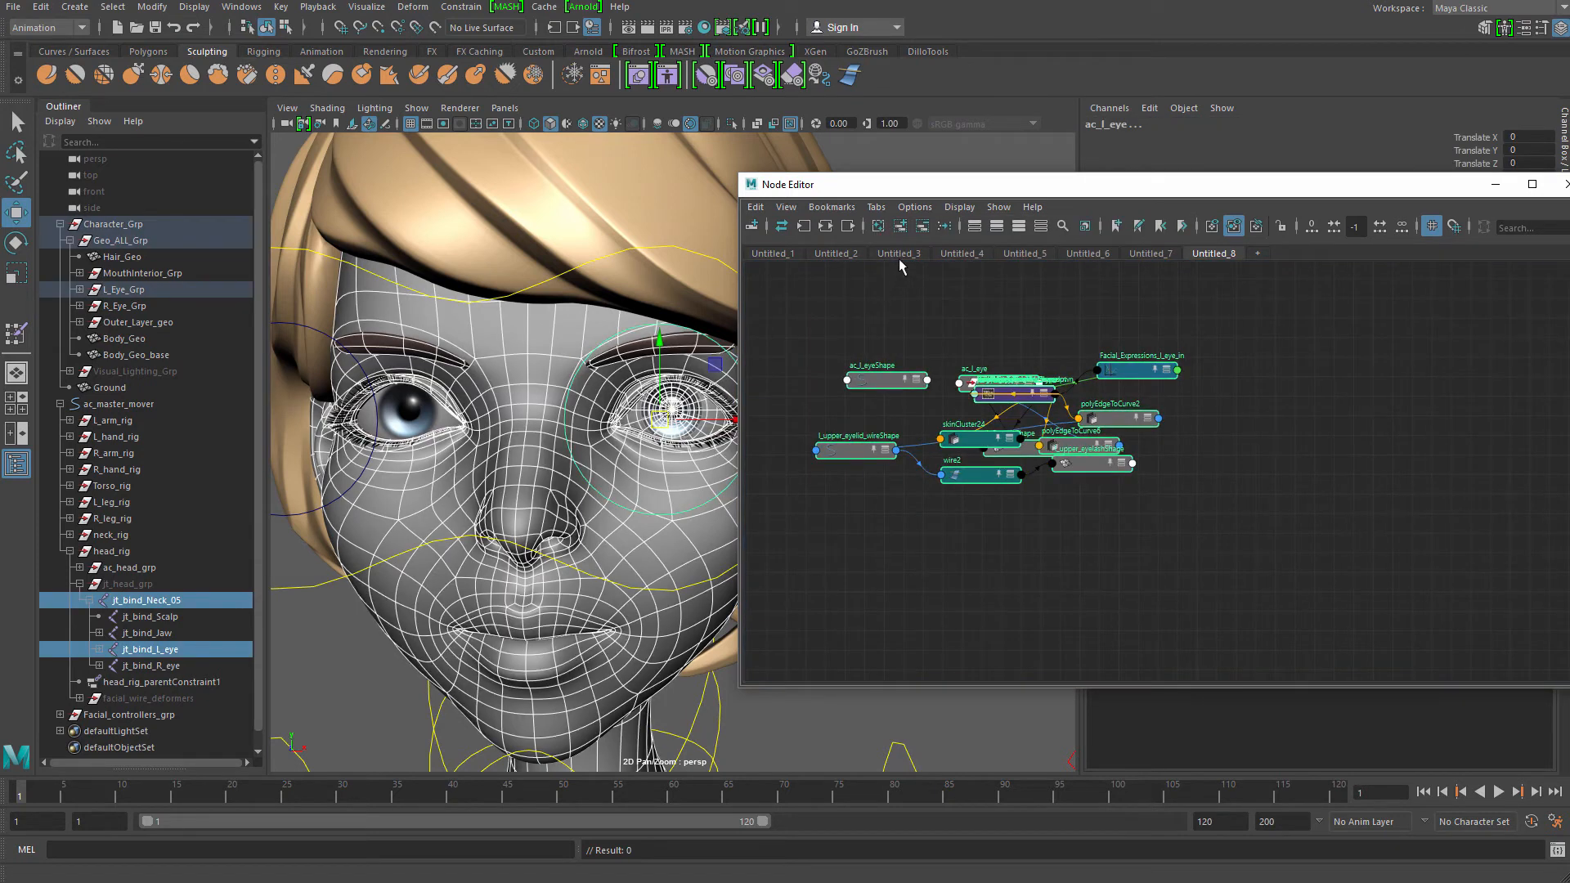
drag(817, 290, 1268, 572)
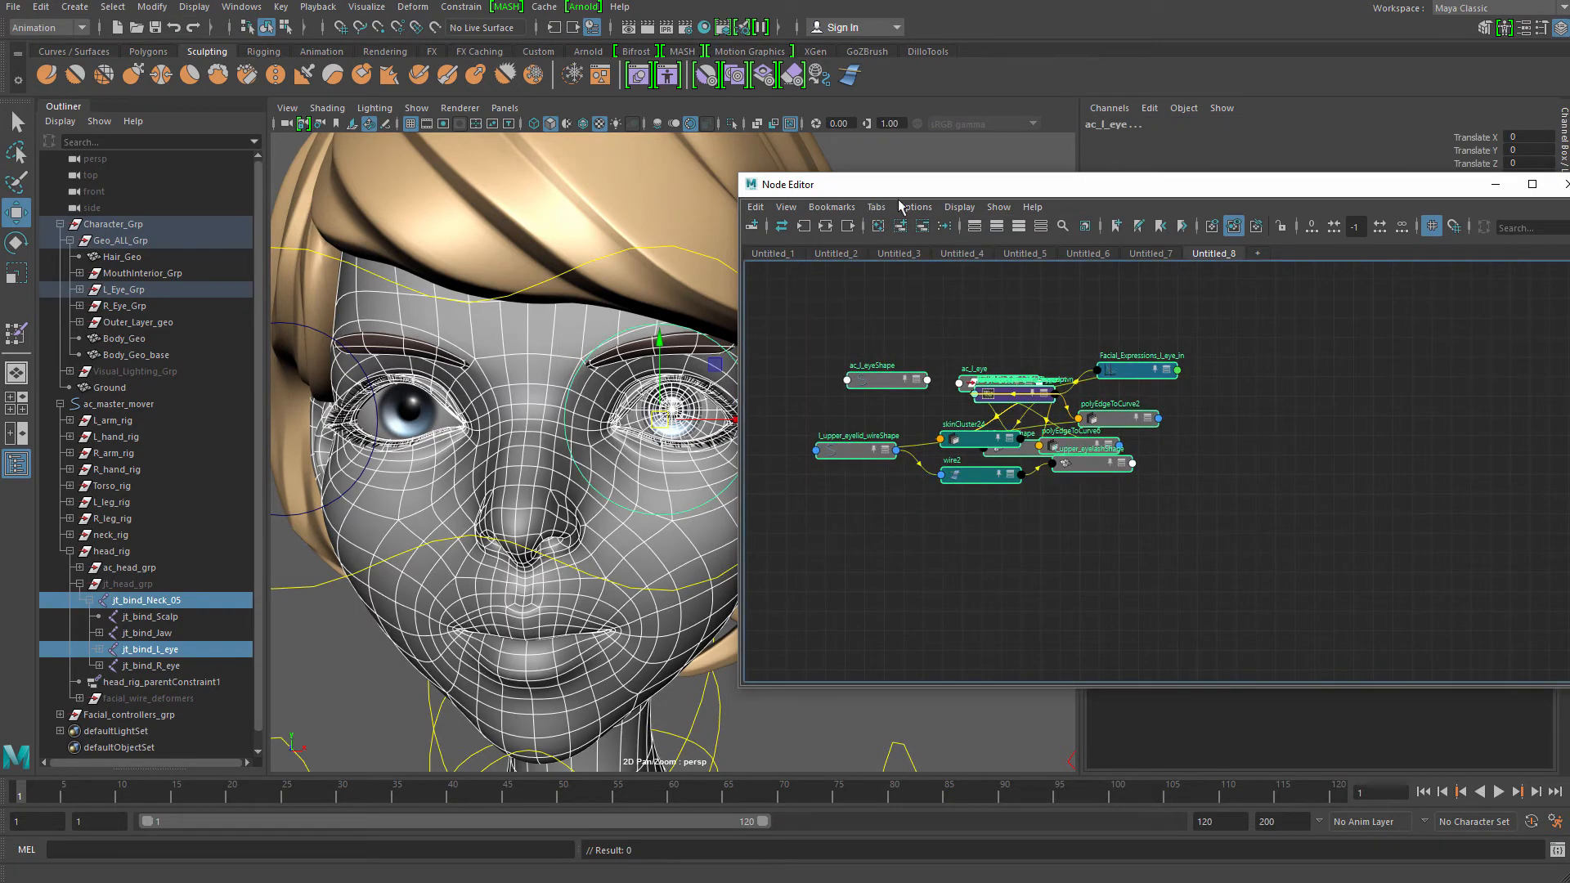
click(914, 207)
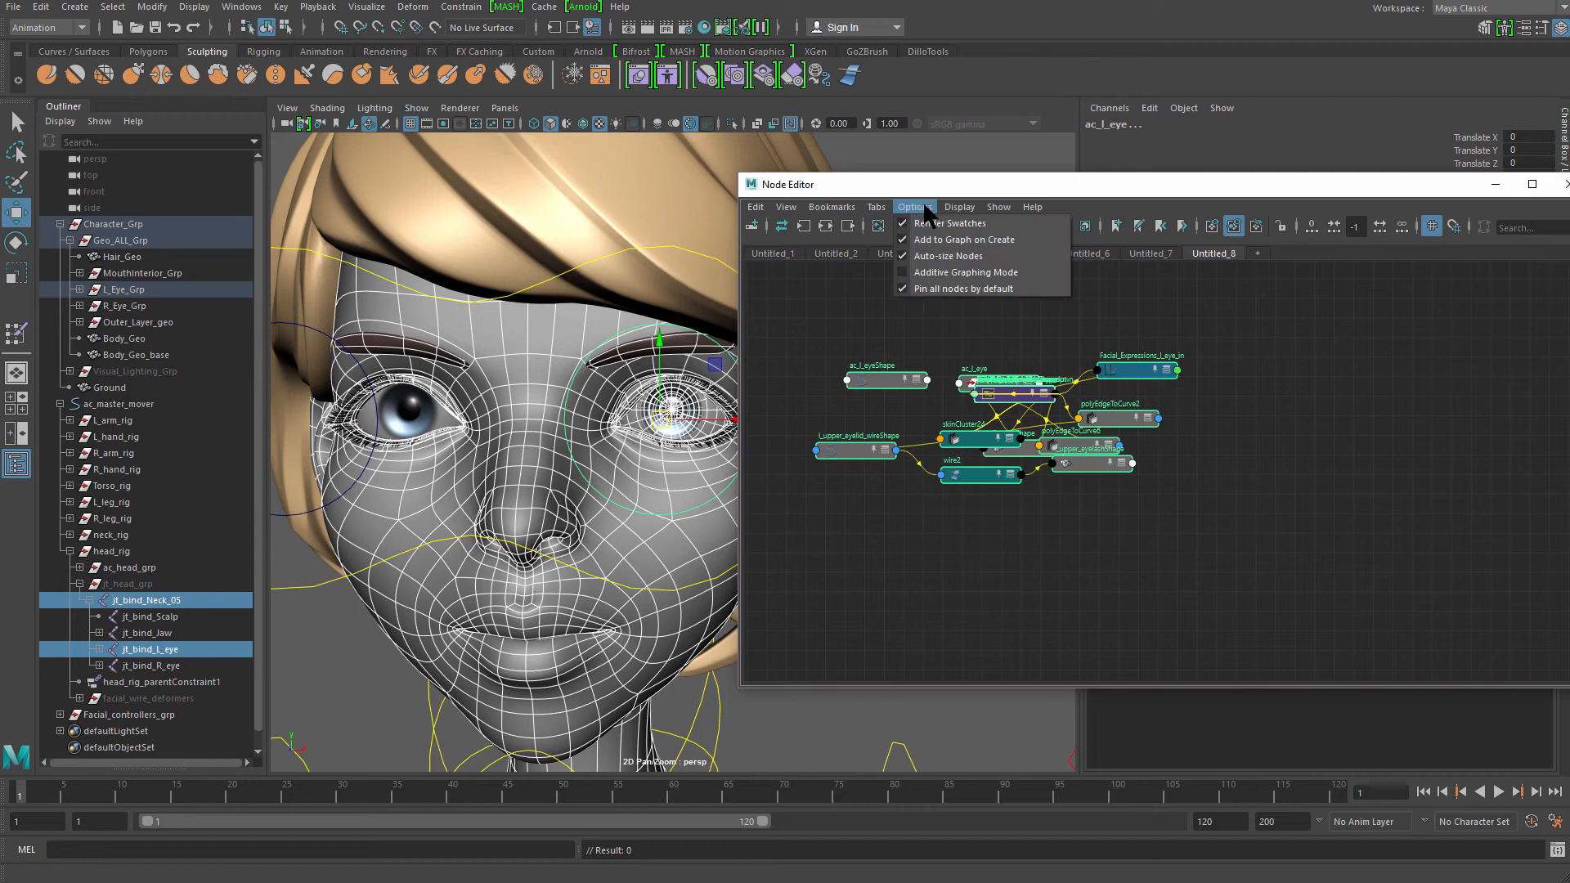
click(914, 312)
drag(771, 308, 1311, 571)
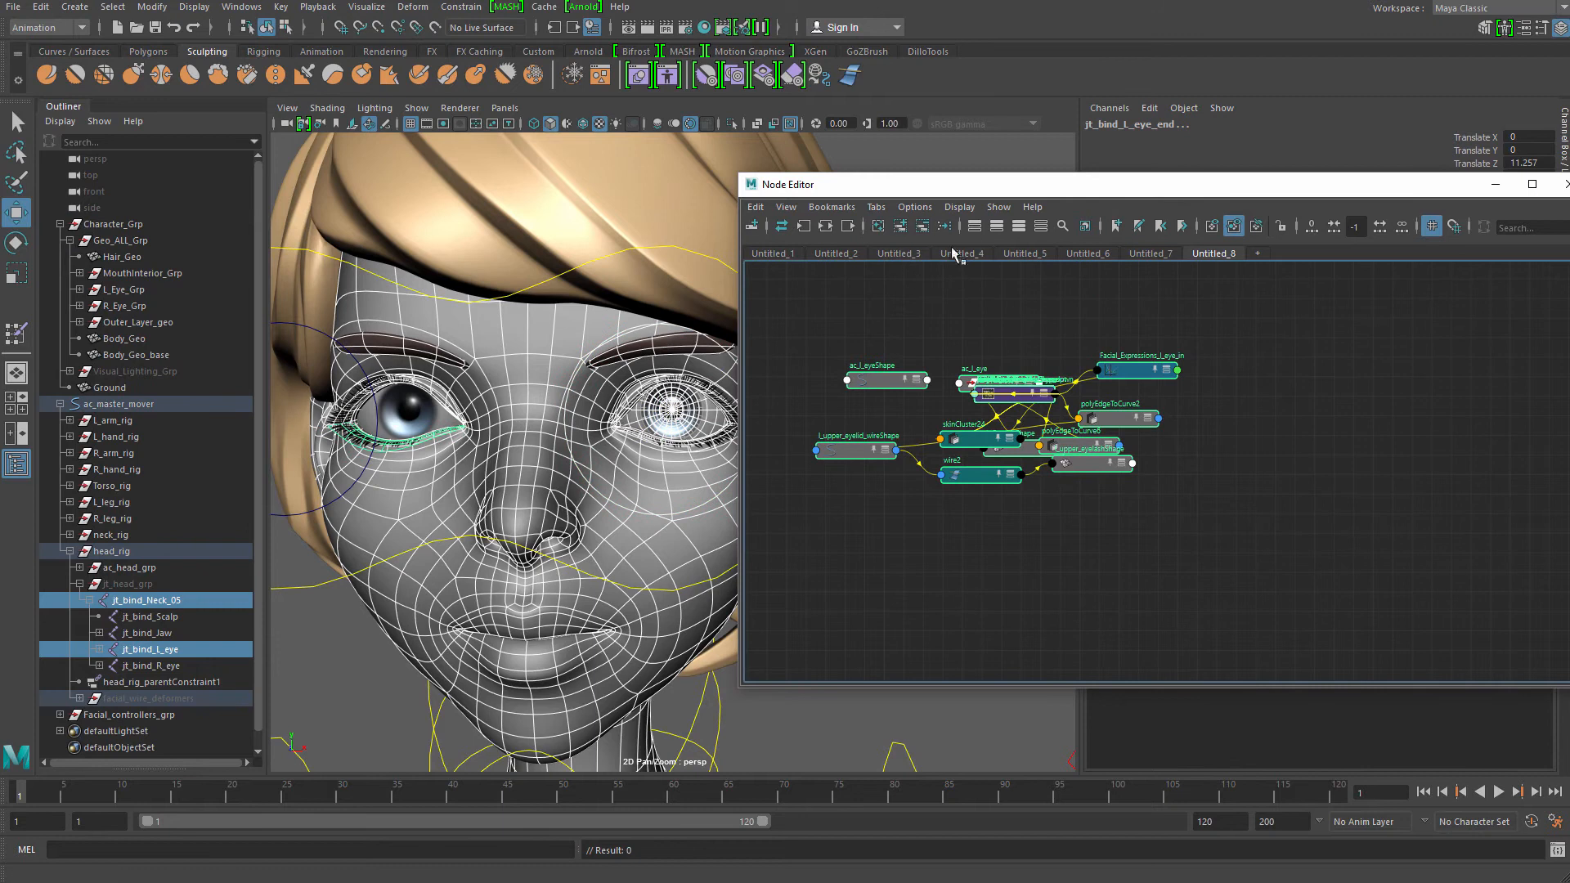
click(949, 228)
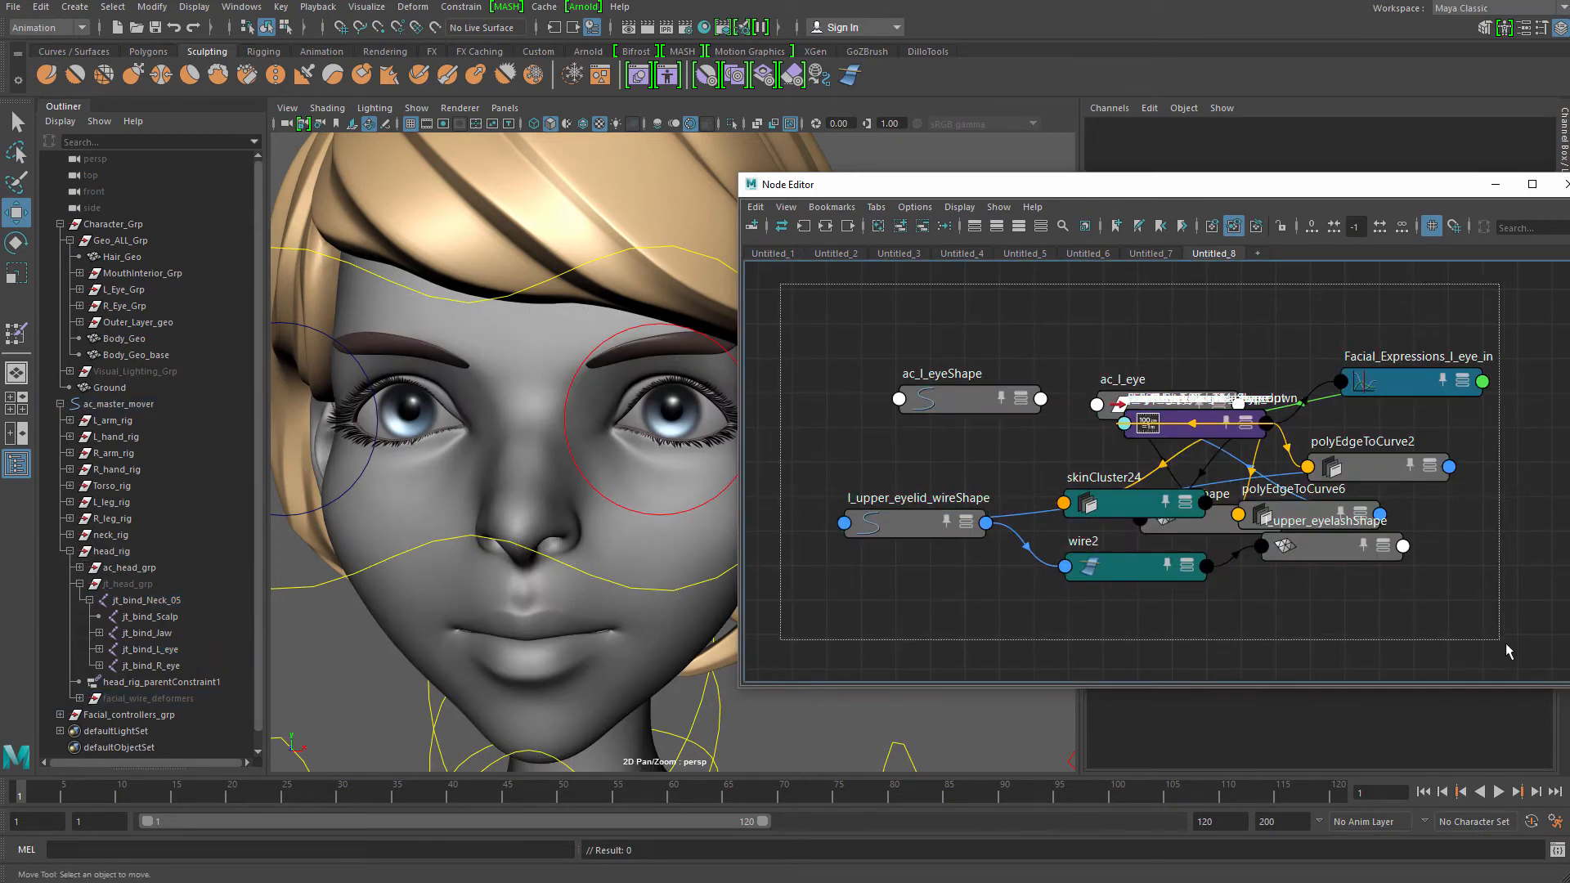
Try to clear the graph and turn off the Pin all nodes by default option in the Node Editor
click(885, 225)
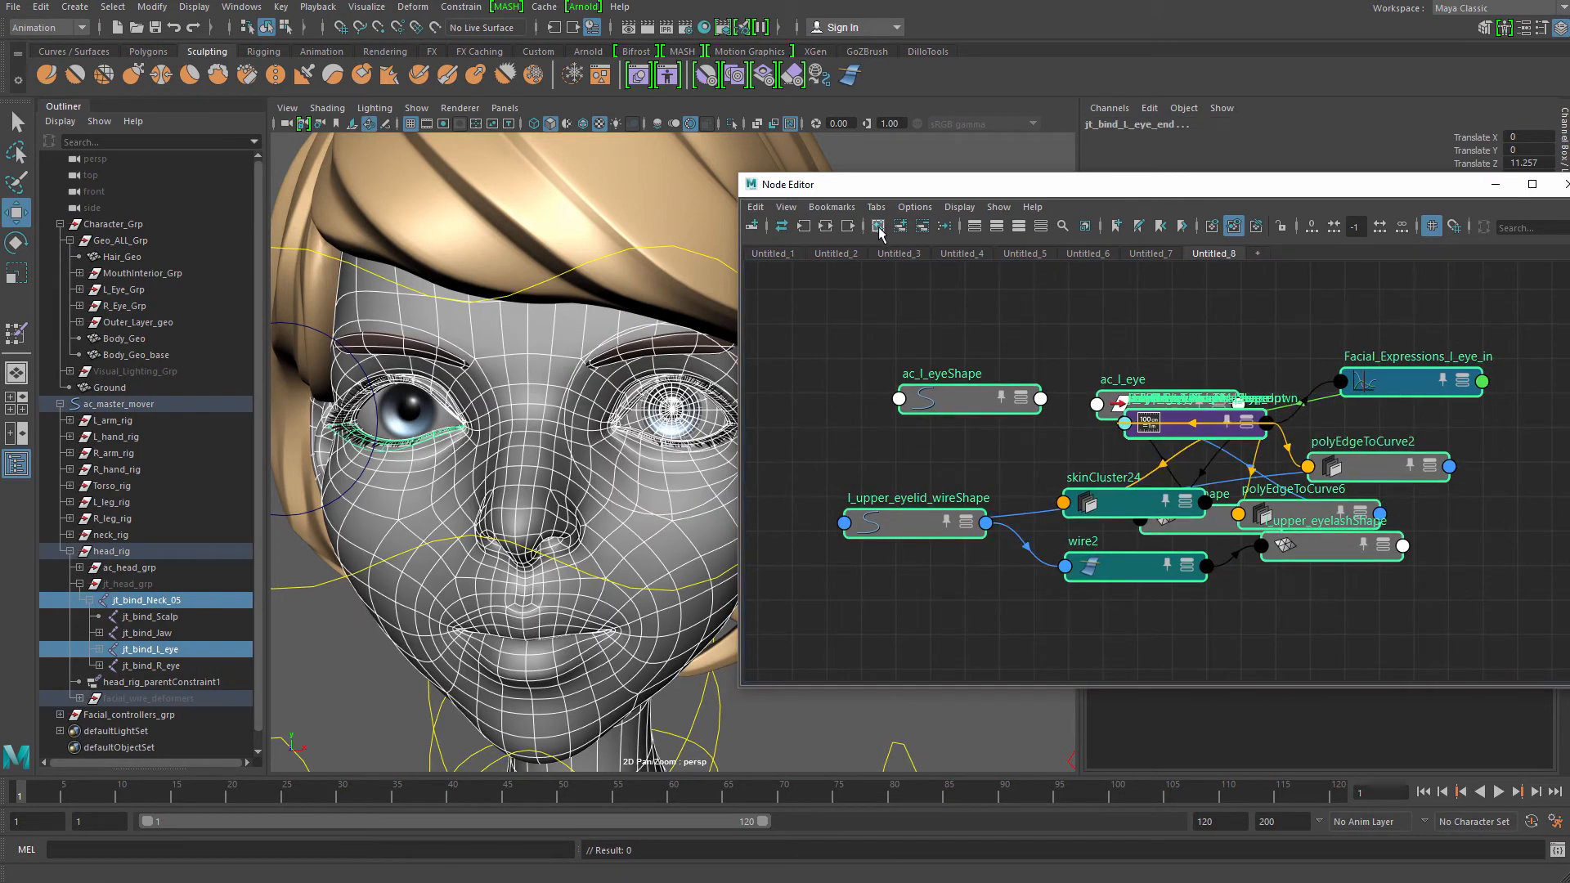
click(875, 206)
mouse_move(914, 207)
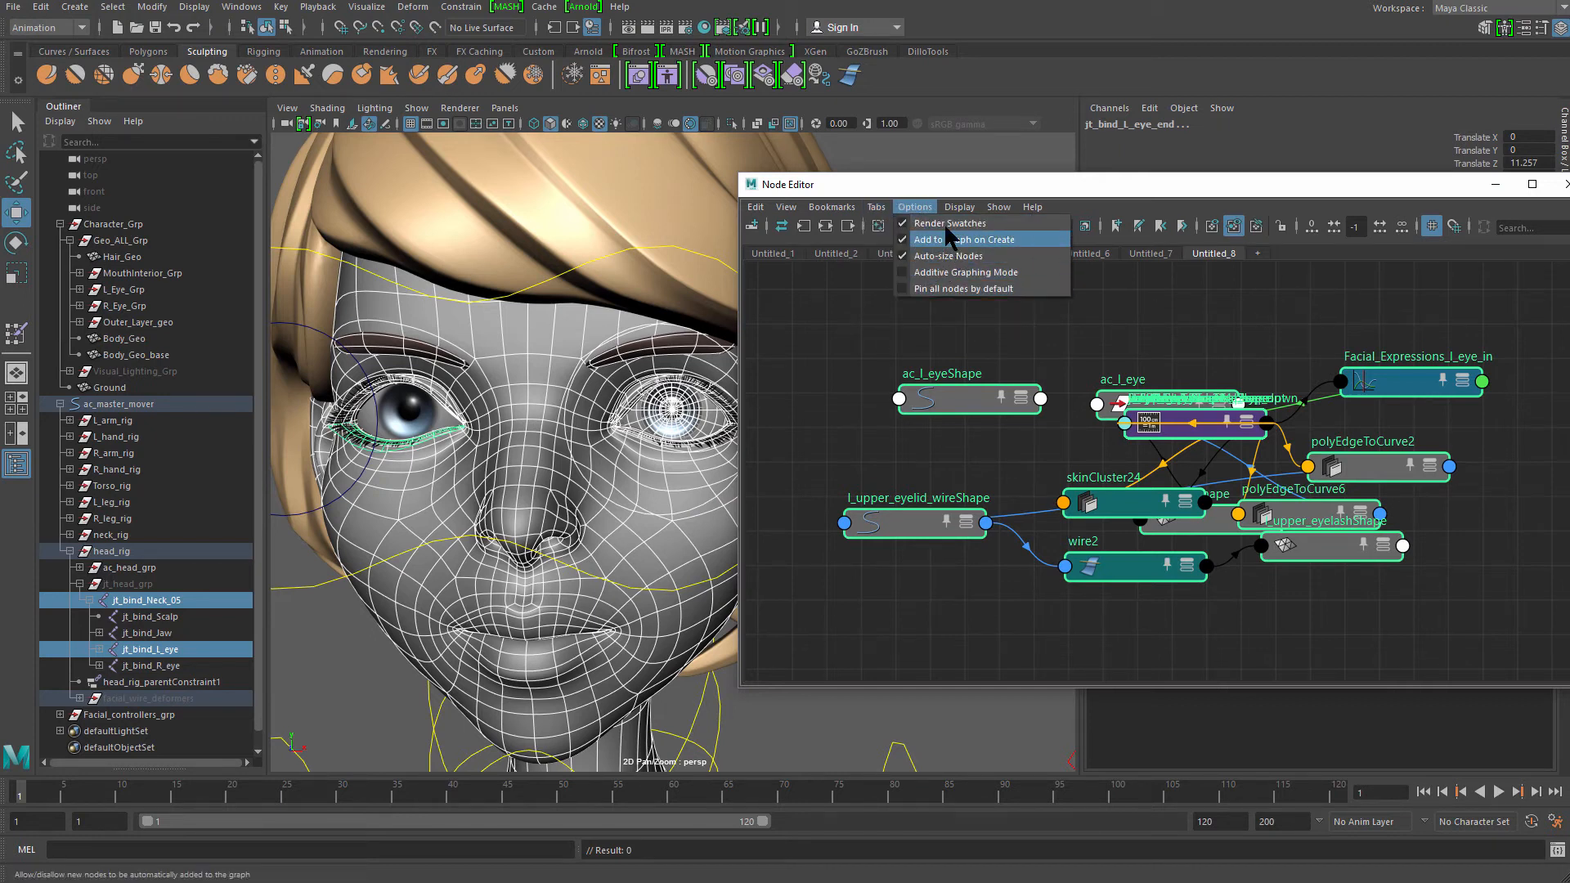
click(1005, 342)
Close and reopen the Node Editor, and enlarge its window
click(1561, 184)
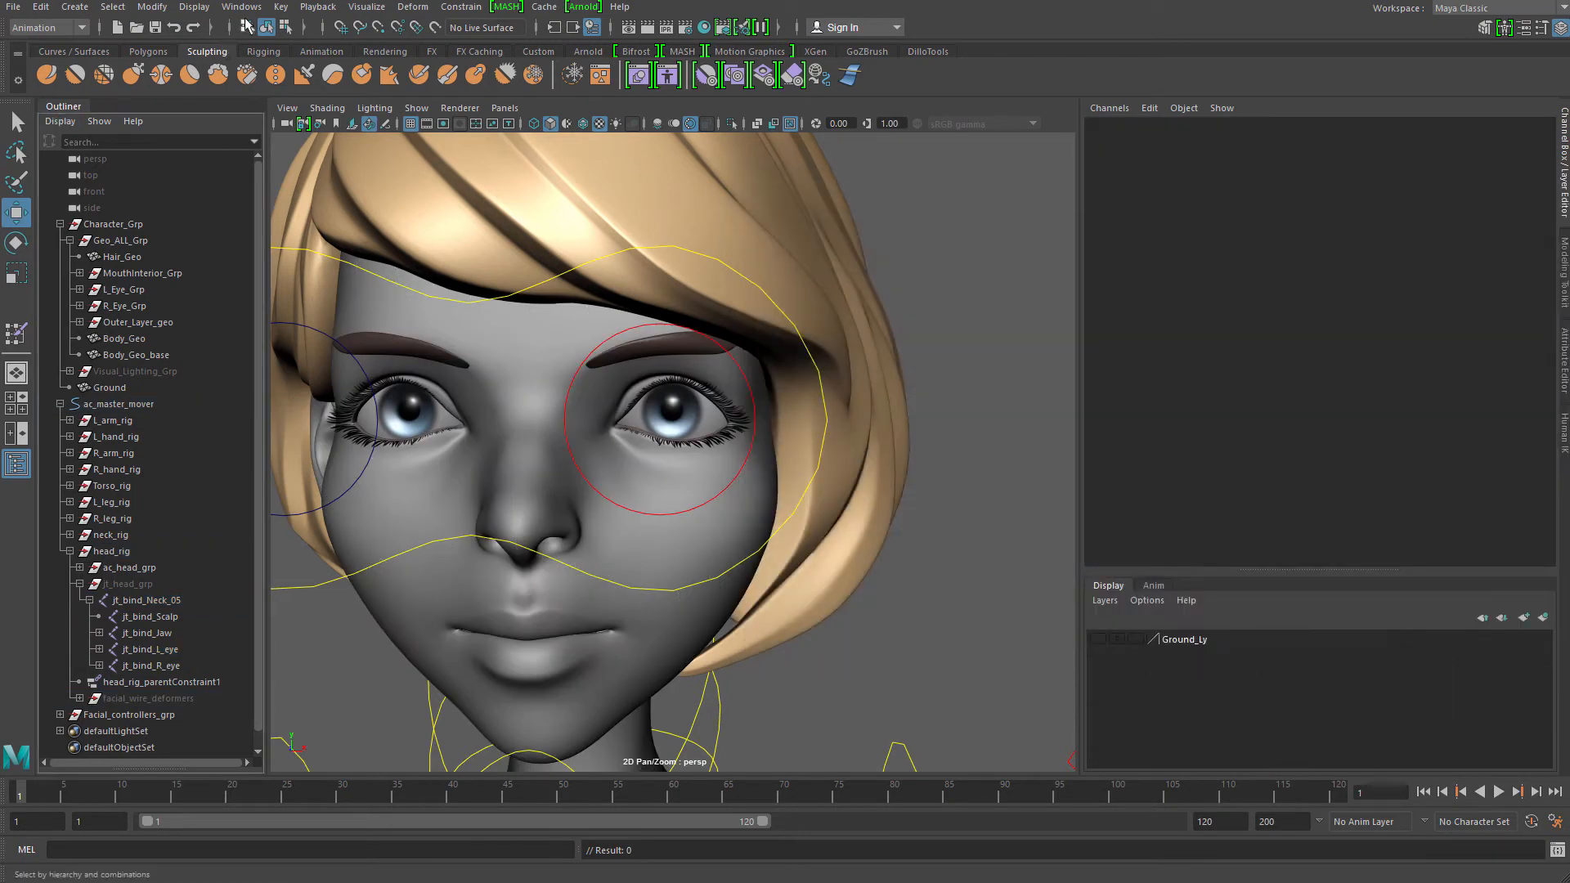
click(243, 7)
click(314, 199)
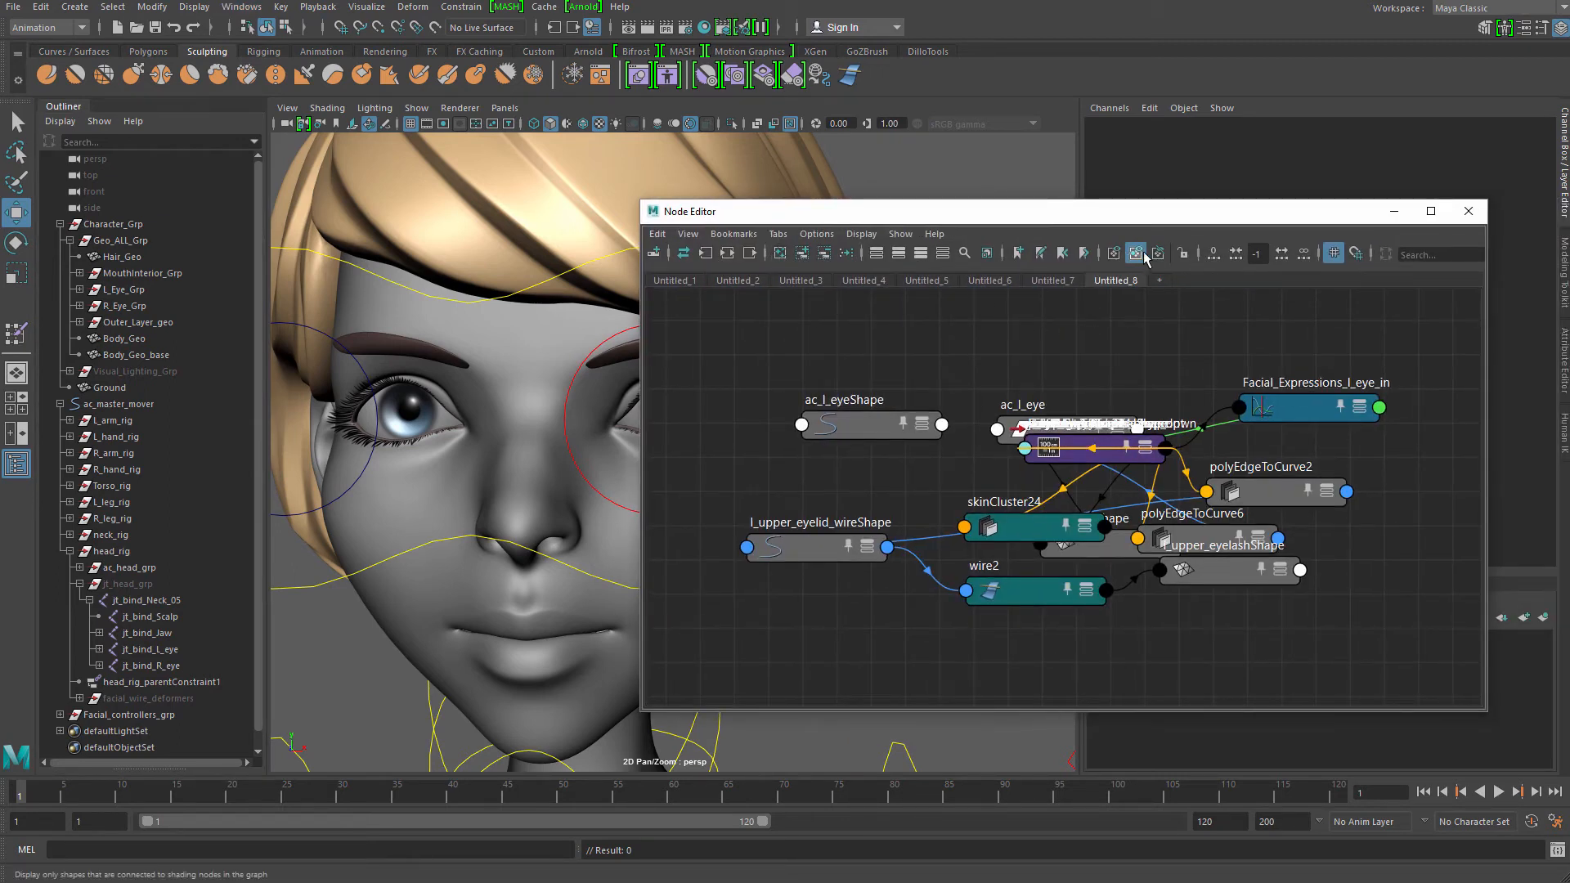
drag(1257, 203, 1257, 139)
Unpin the l_upper_eyelid_wireShape and ac_l_eyeShape nodes with the whole graph selected, and open a new empty graph tab
drag(634, 296, 1408, 600)
drag(637, 482, 640, 483)
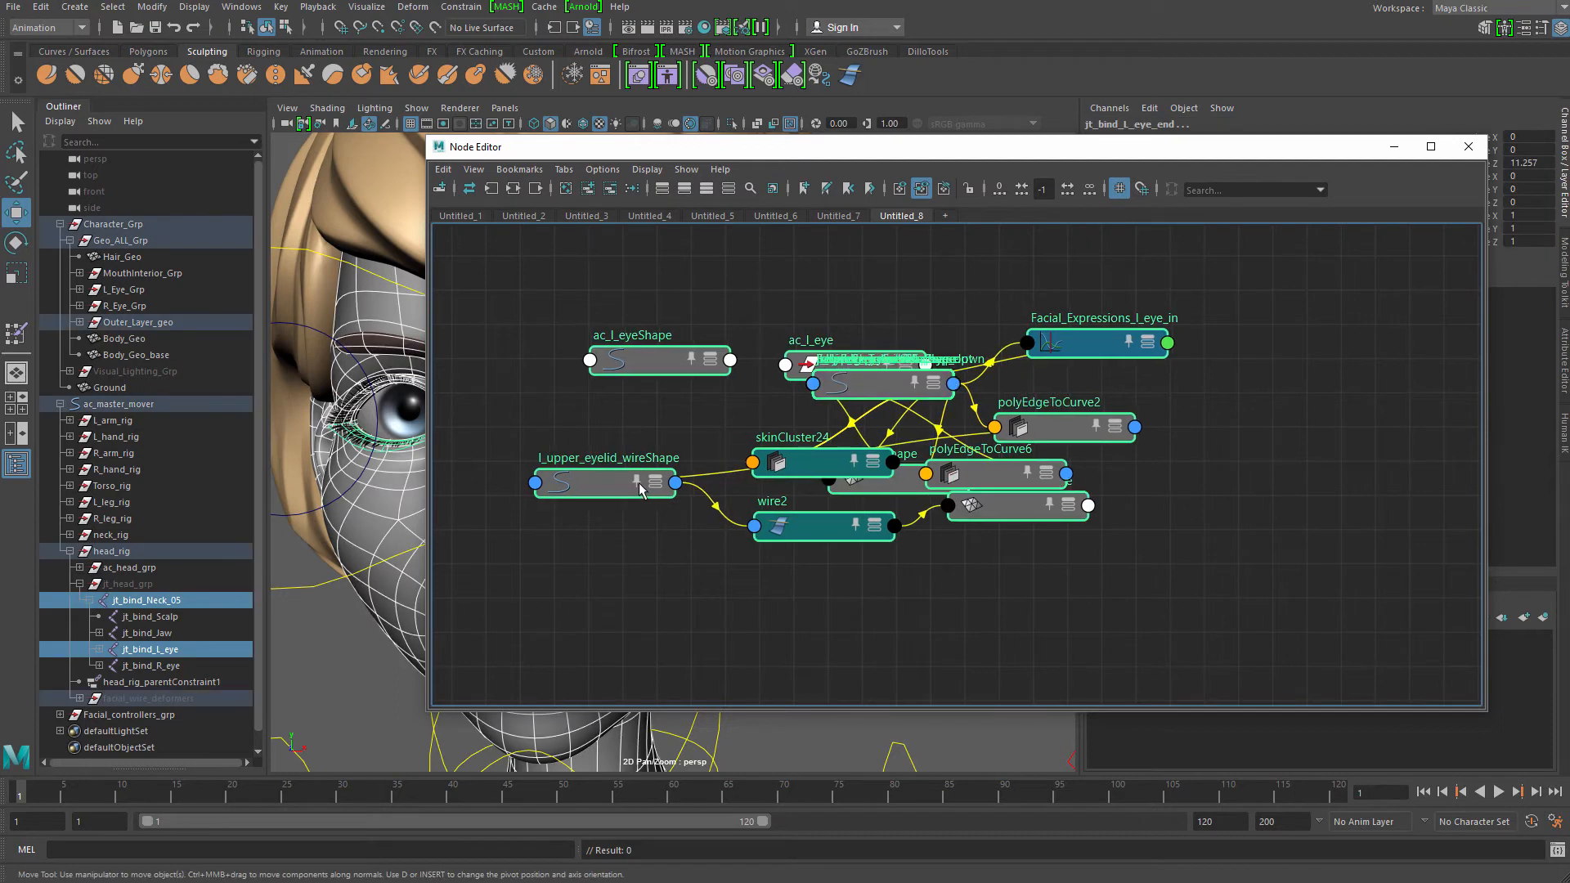
drag(691, 367, 687, 381)
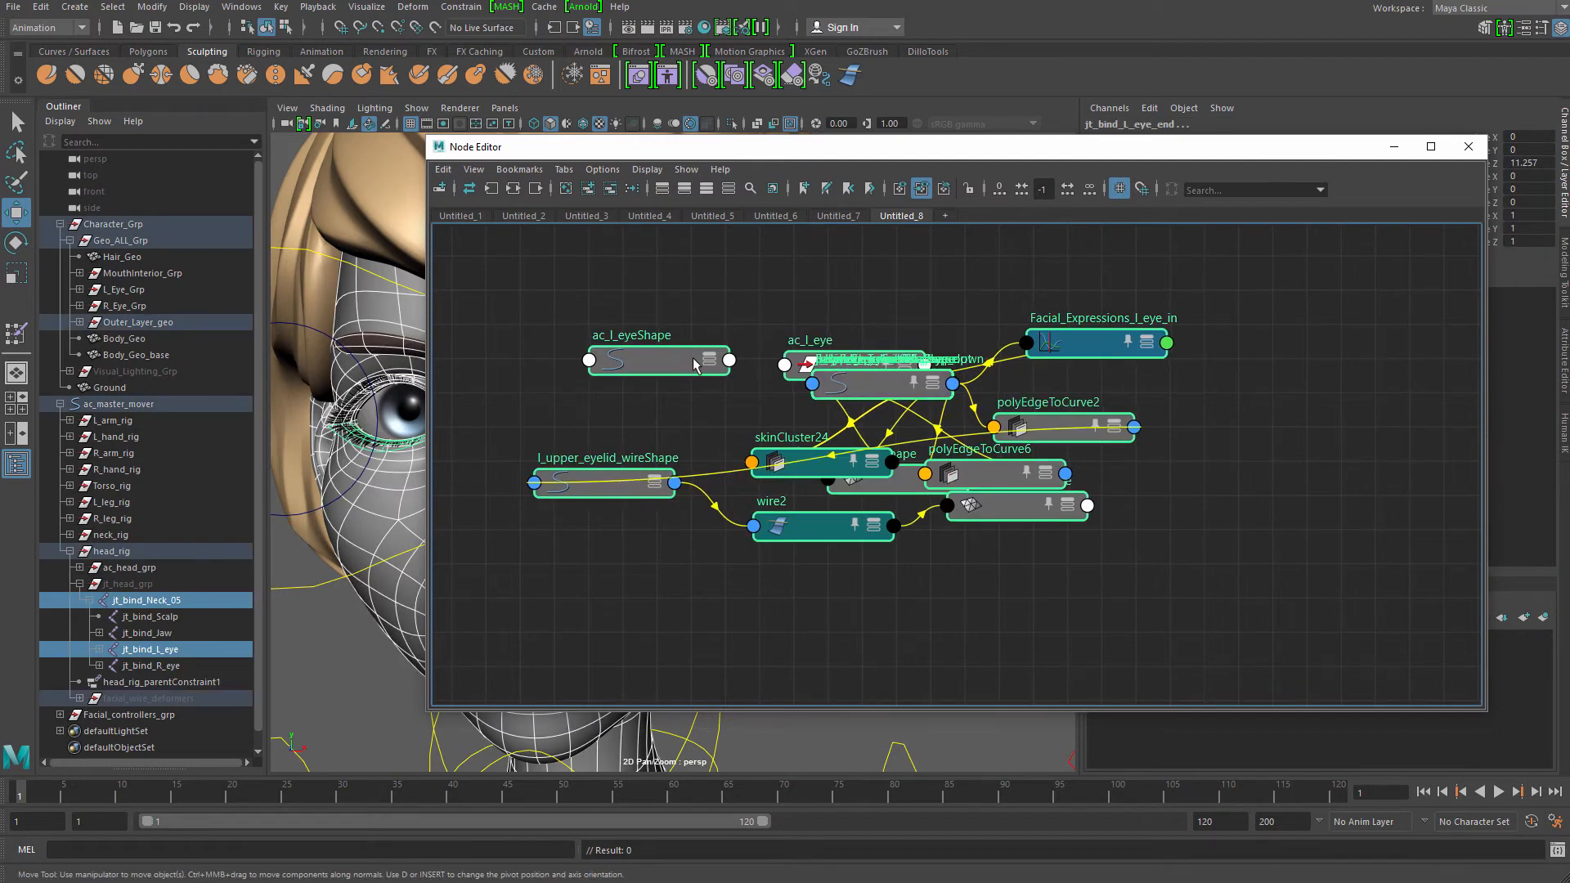
click(945, 217)
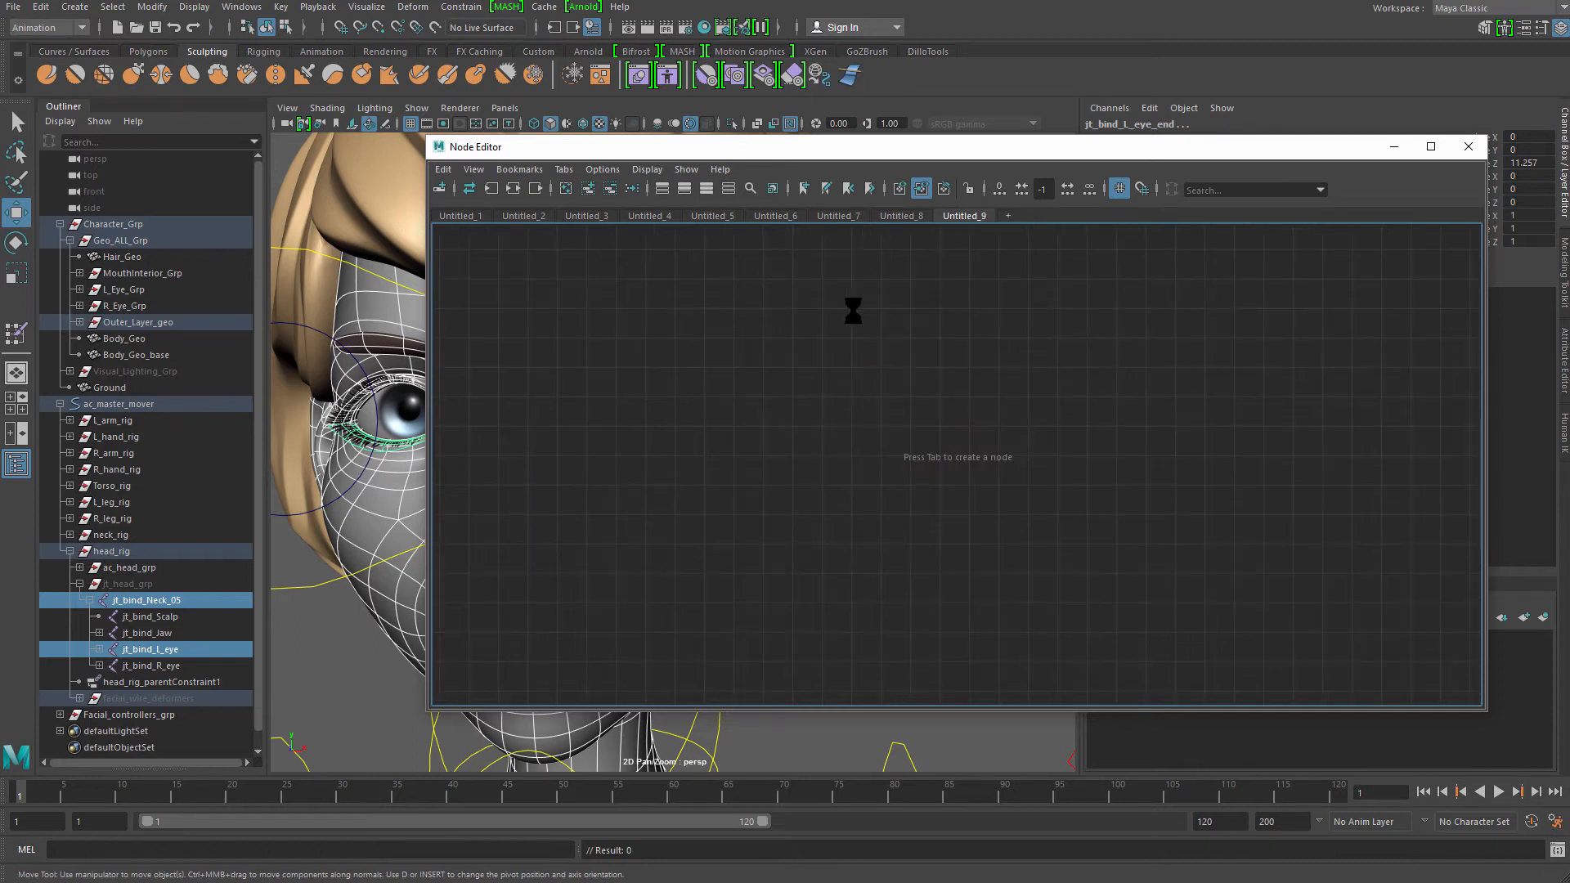
Graph the input and output connections of jt_bind_L_eye in the current tab and try to turn off Pin all nodes by default
click(168, 648)
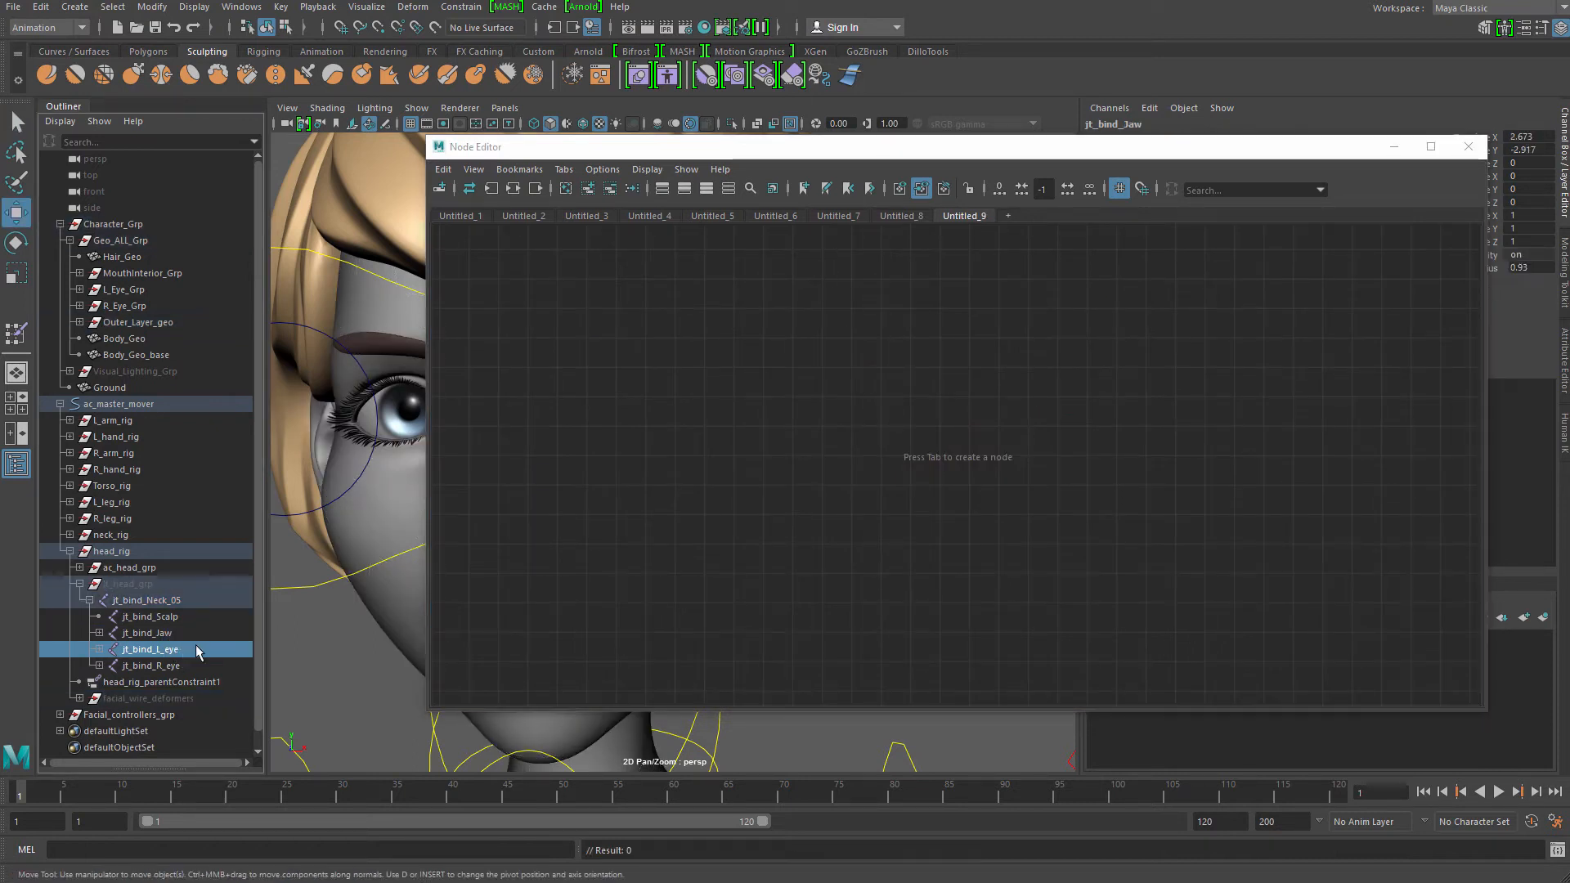
click(513, 189)
alt+middle_drag(789, 401, 727, 380)
drag(626, 311, 1063, 514)
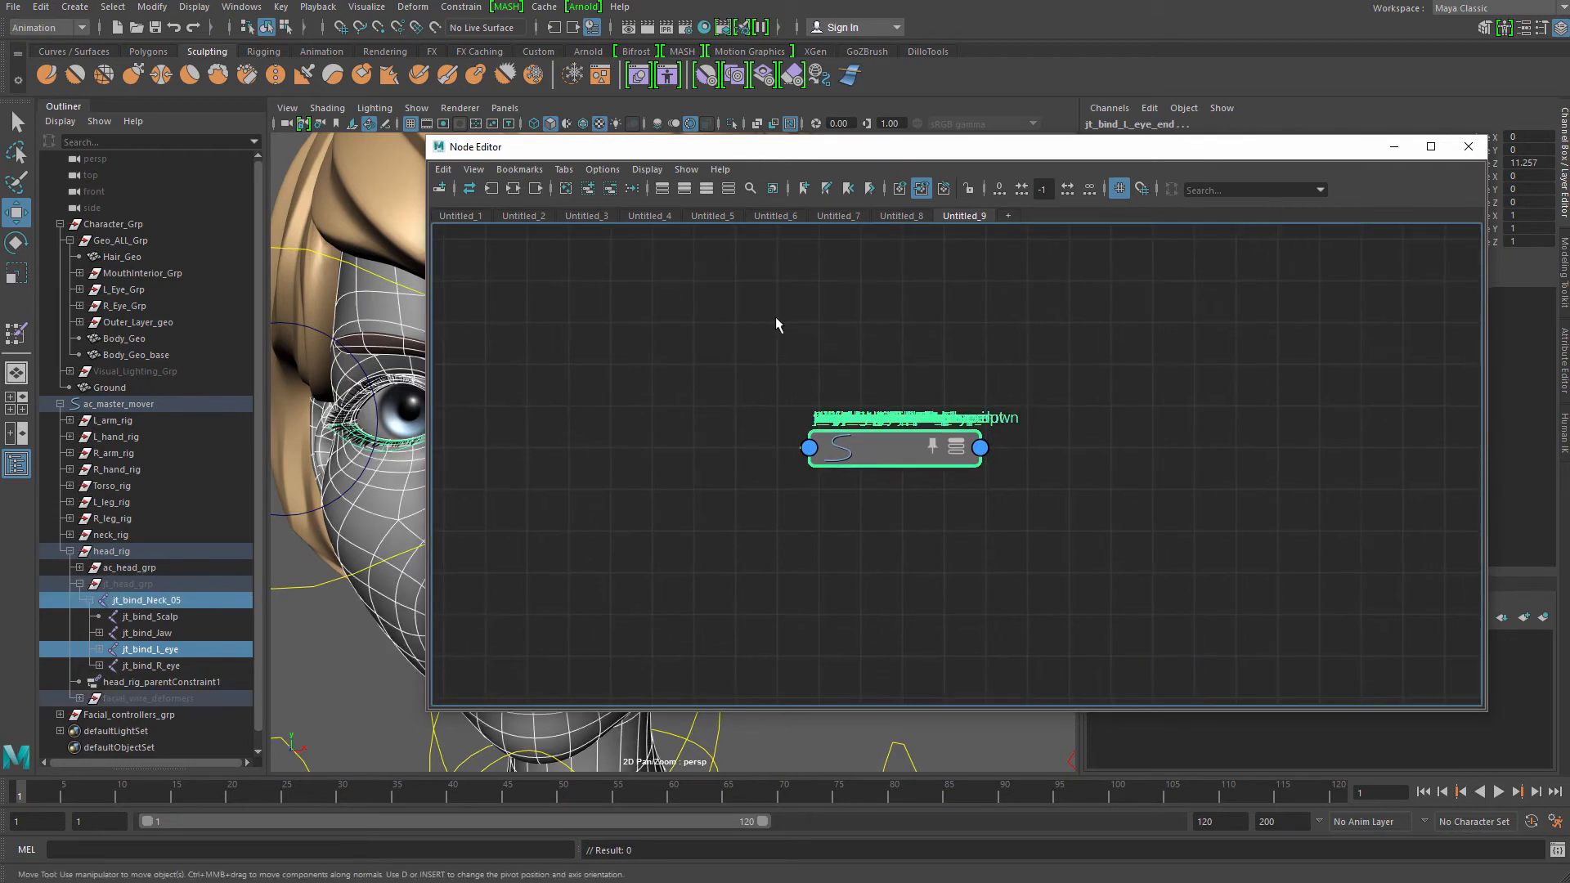
click(602, 170)
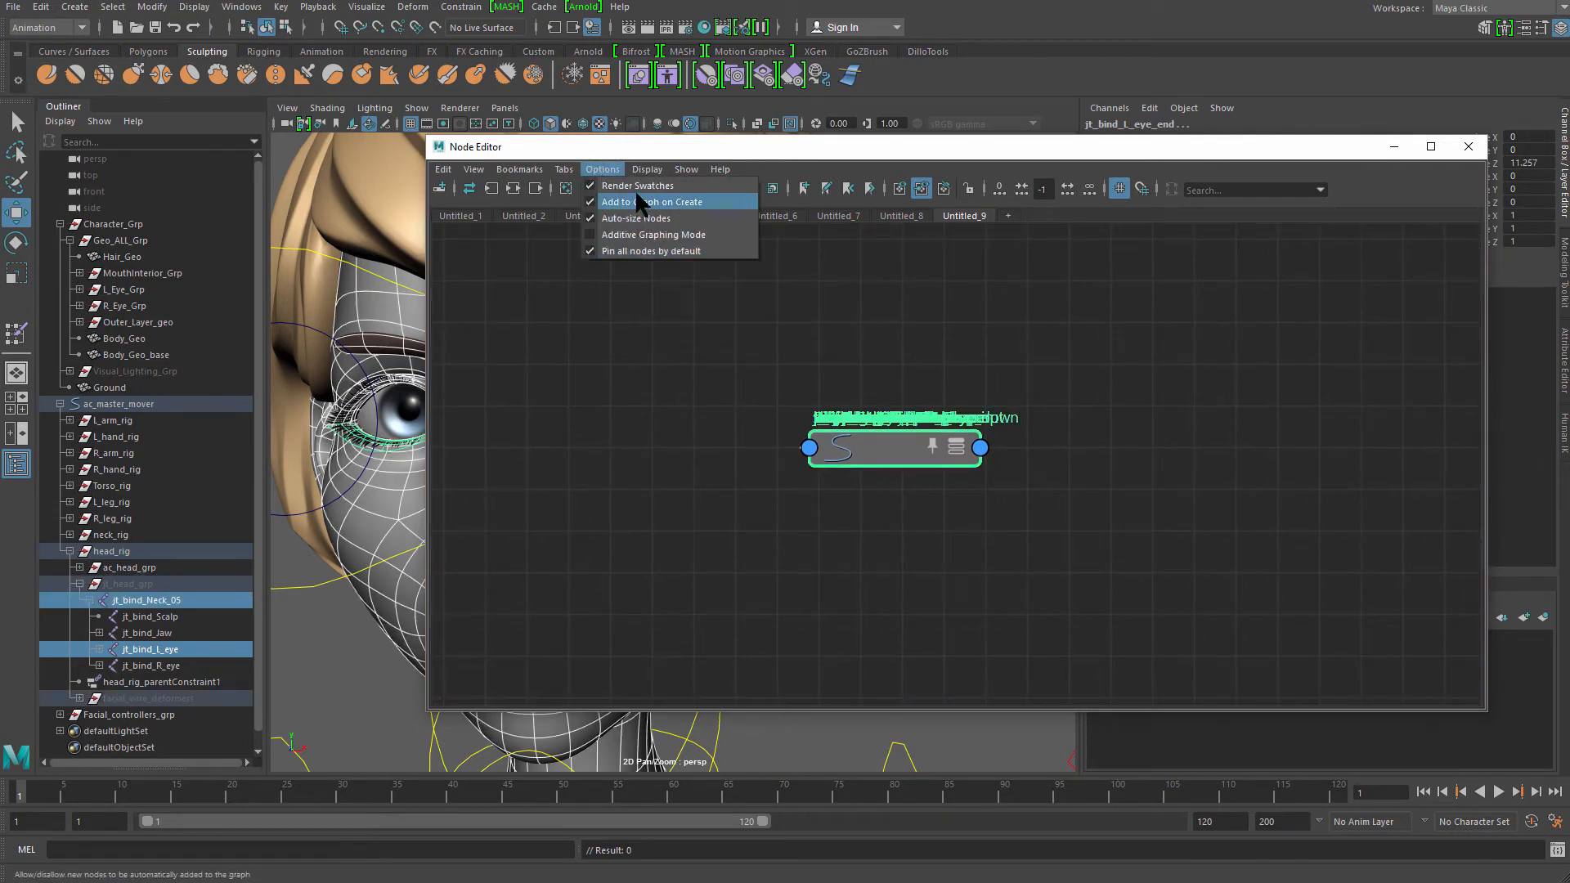
click(660, 252)
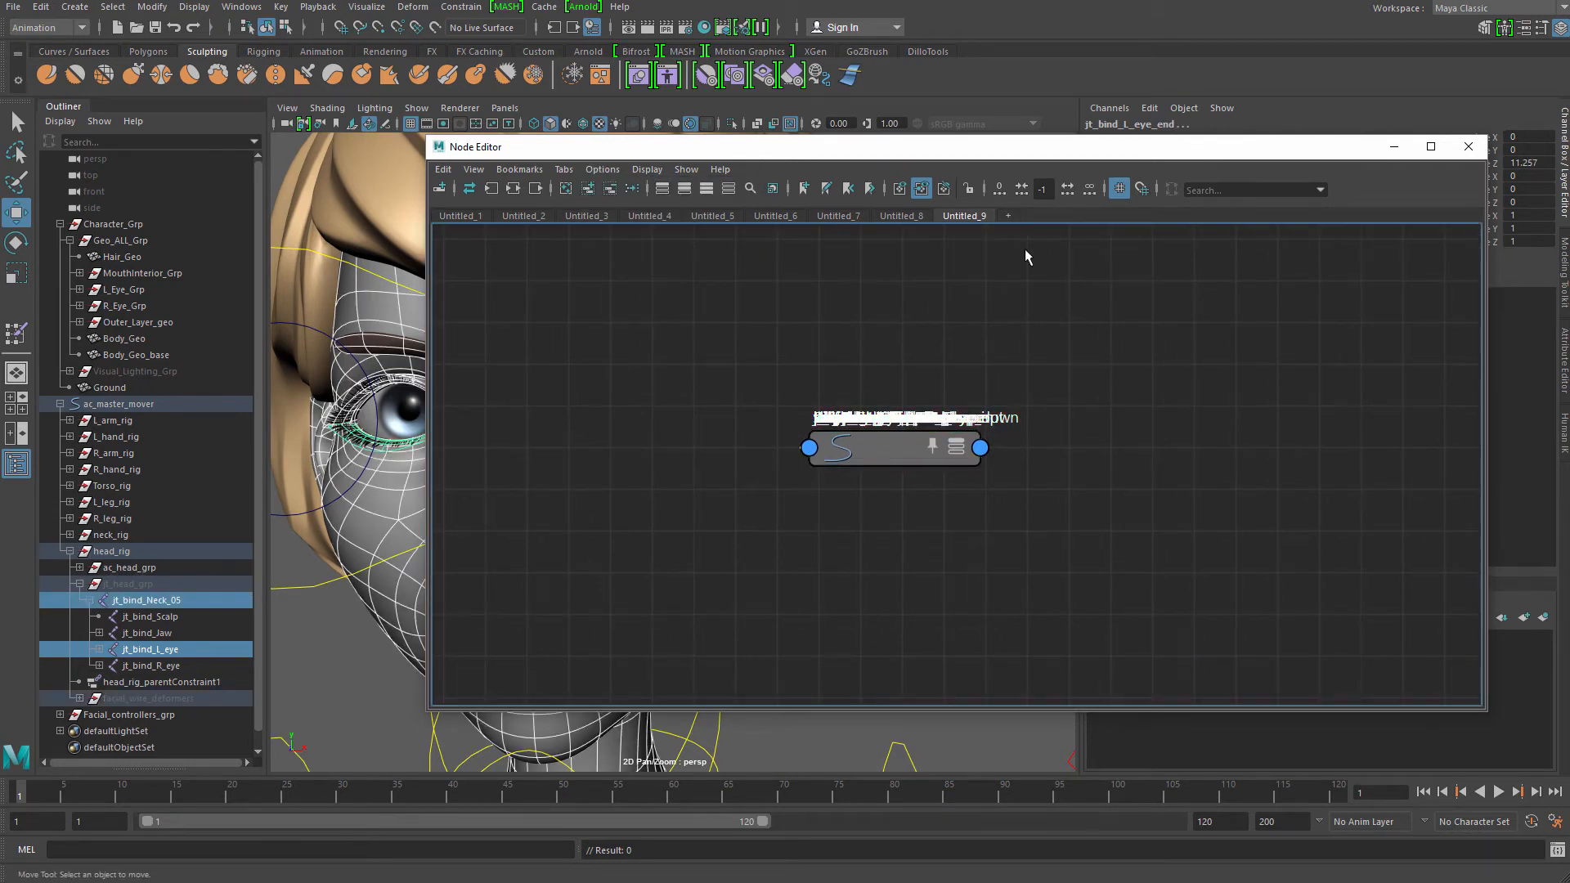
Open another empty graph tab in the Node Editor and turn off its Pin all nodes by default option
click(1022, 245)
click(1008, 215)
click(607, 172)
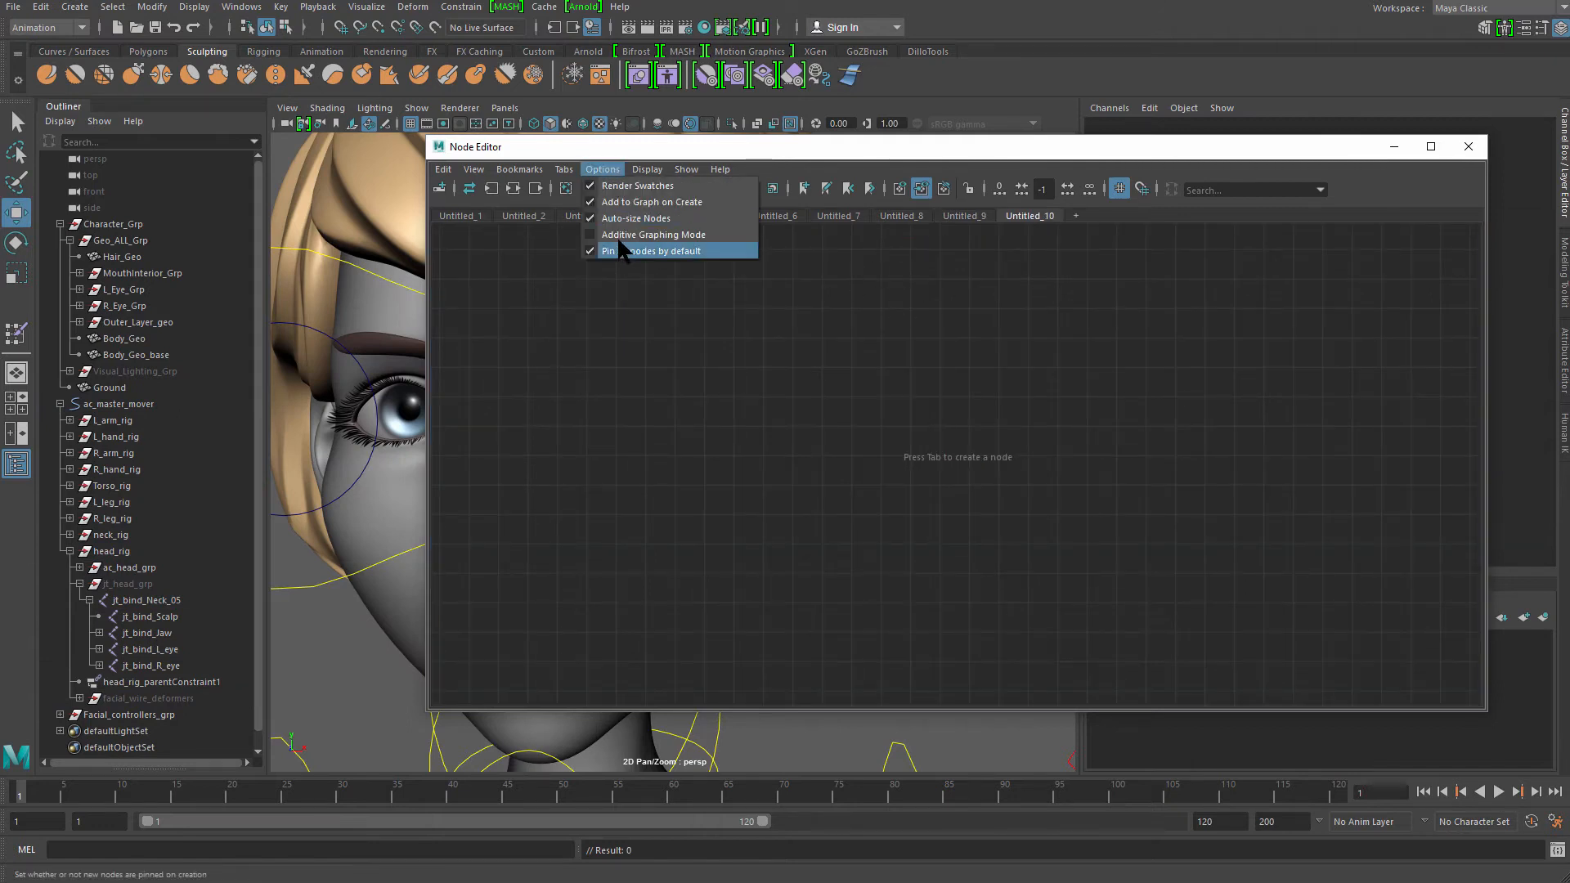
click(589, 252)
click(603, 169)
click(507, 312)
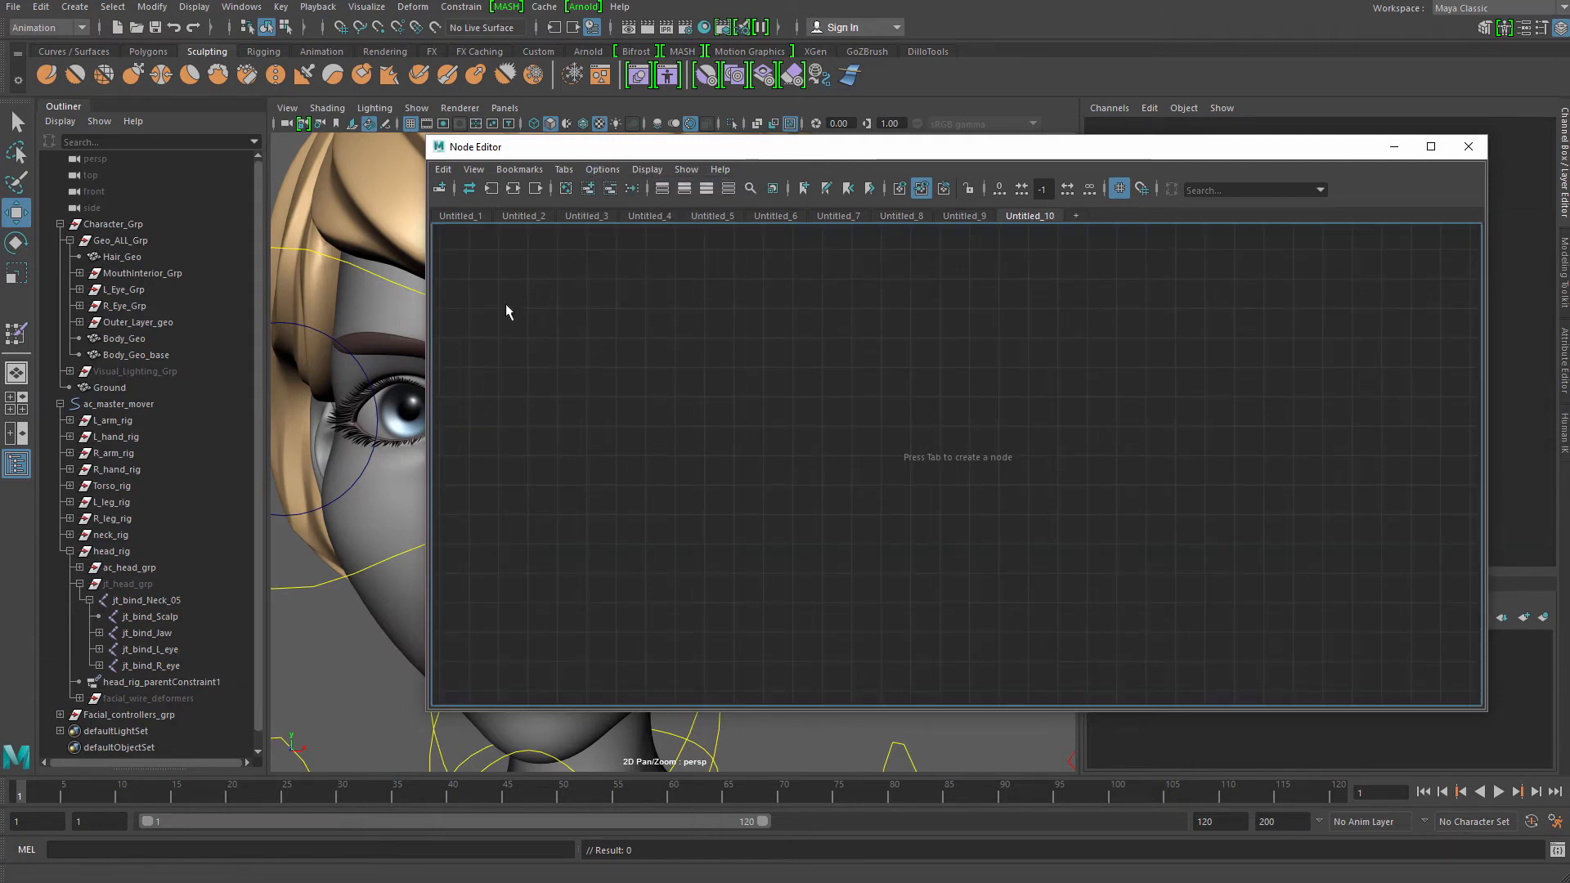
Graph the input and output connections of jt_bind_L_eye and reposition the jt_bind_Neck_05 and jt_bind_L_eye nodes in the graph
click(153, 650)
click(513, 189)
alt+middle_drag(893, 517, 1152, 609)
scroll(1071, 626, up, 2)
drag(779, 547, 550, 464)
drag(716, 489, 690, 423)
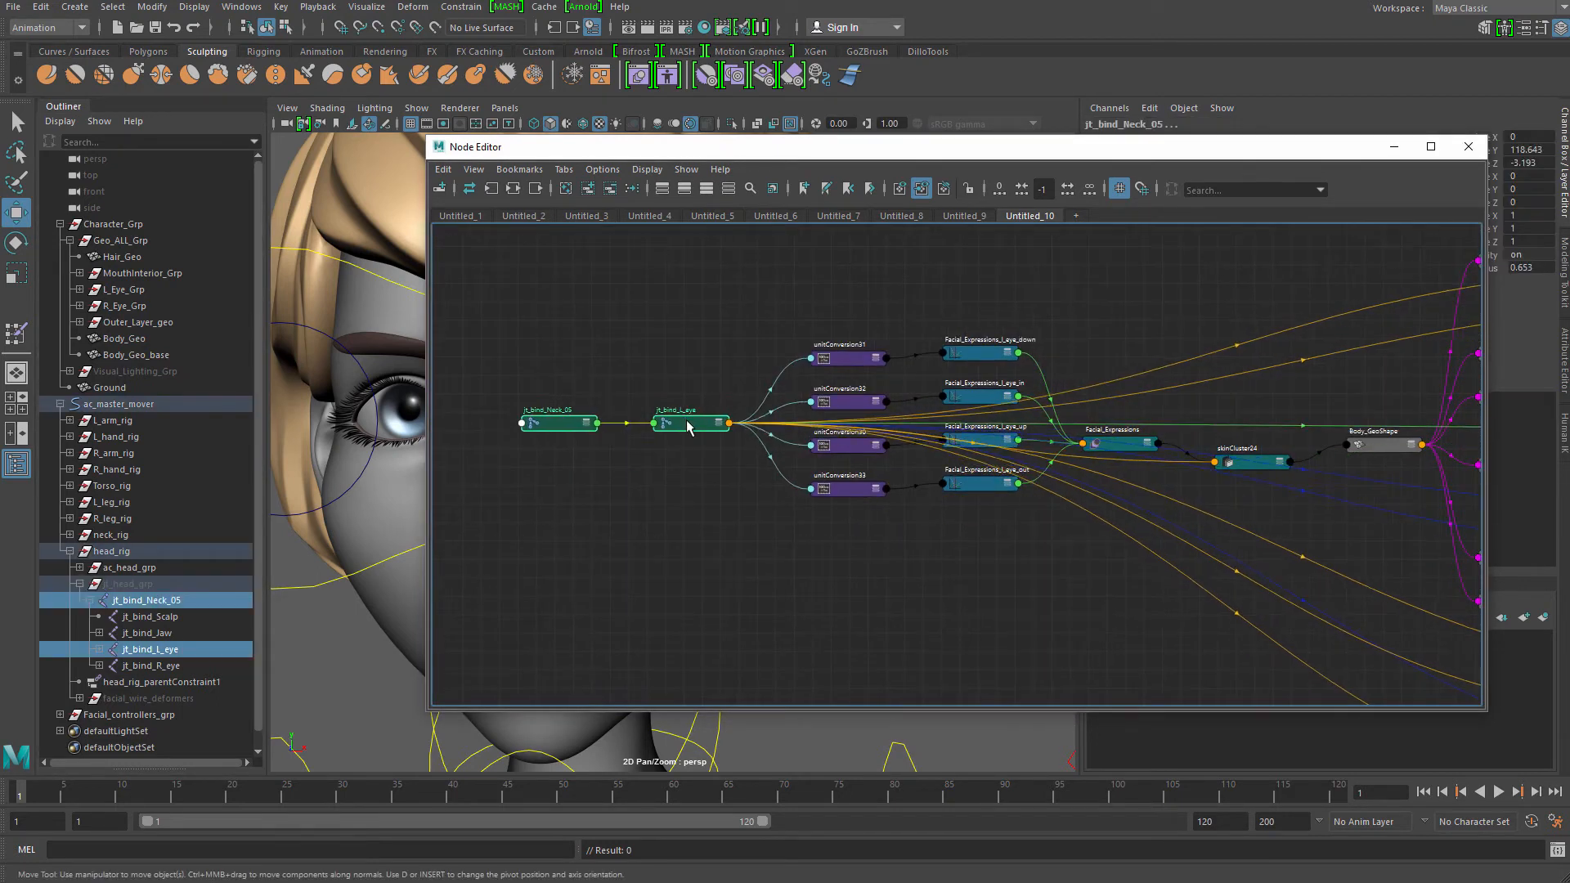
Remove the nodes downstream of Facial_Expressions from the graph, keeping the joints, unit conversions and left-eye curve nodes
alt+middle_drag(768, 581, 728, 615)
scroll(730, 615, up, 2)
alt+middle_drag(739, 482, 909, 557)
click(850, 275)
drag(903, 246, 1344, 646)
alt+middle_drag(889, 303, 693, 303)
click(821, 291)
drag(790, 260, 1014, 556)
scroll(1007, 507, down, 5)
alt+middle_drag(780, 425, 282, 343)
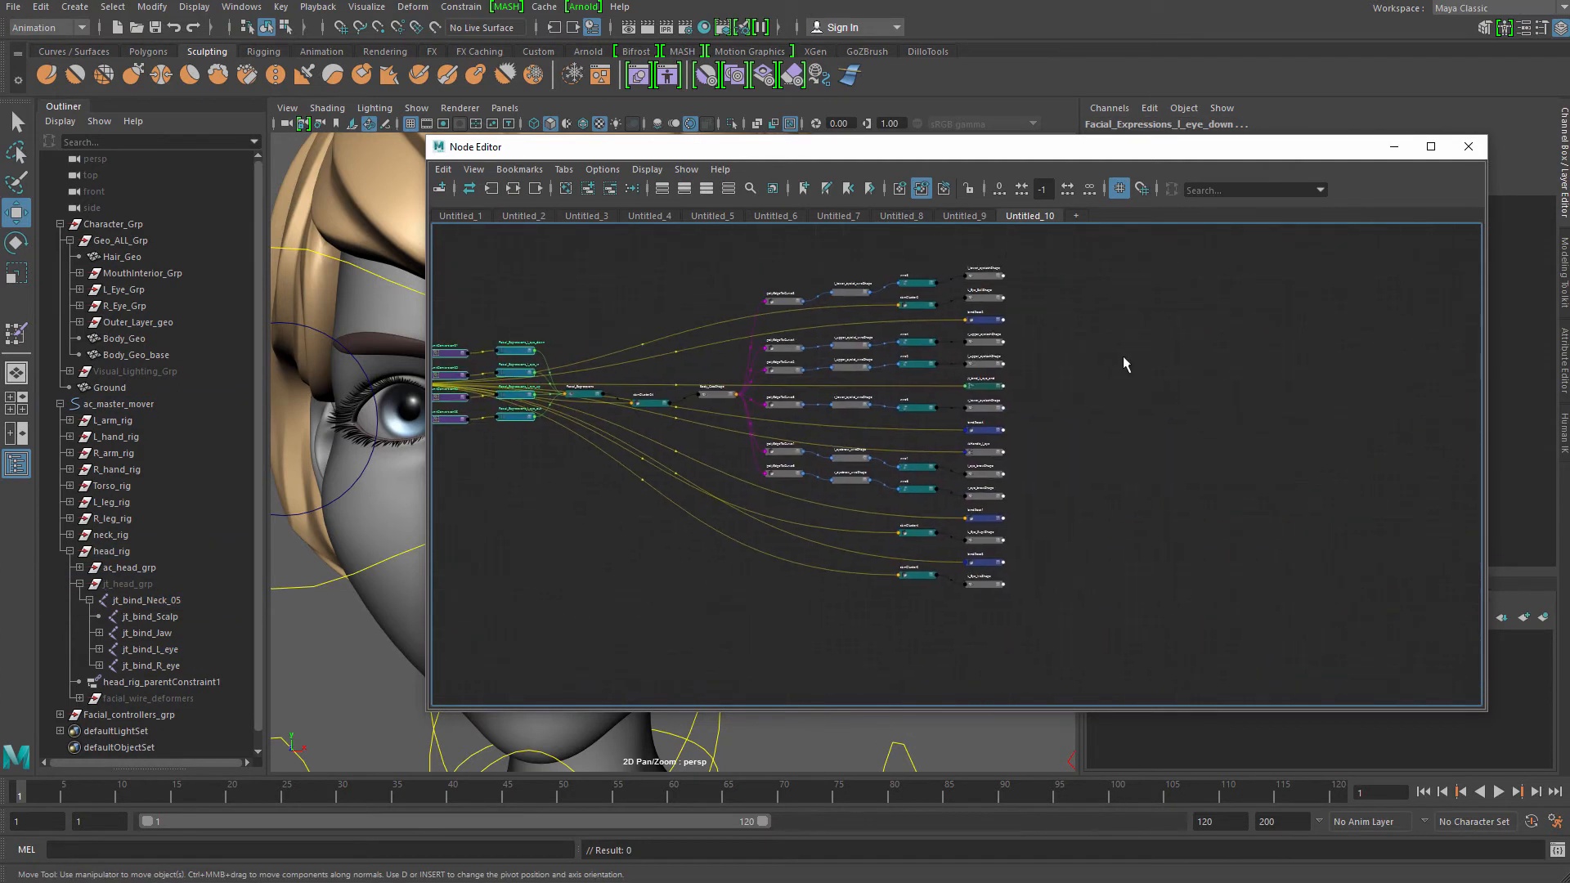
drag(1451, 263, 625, 635)
click(609, 188)
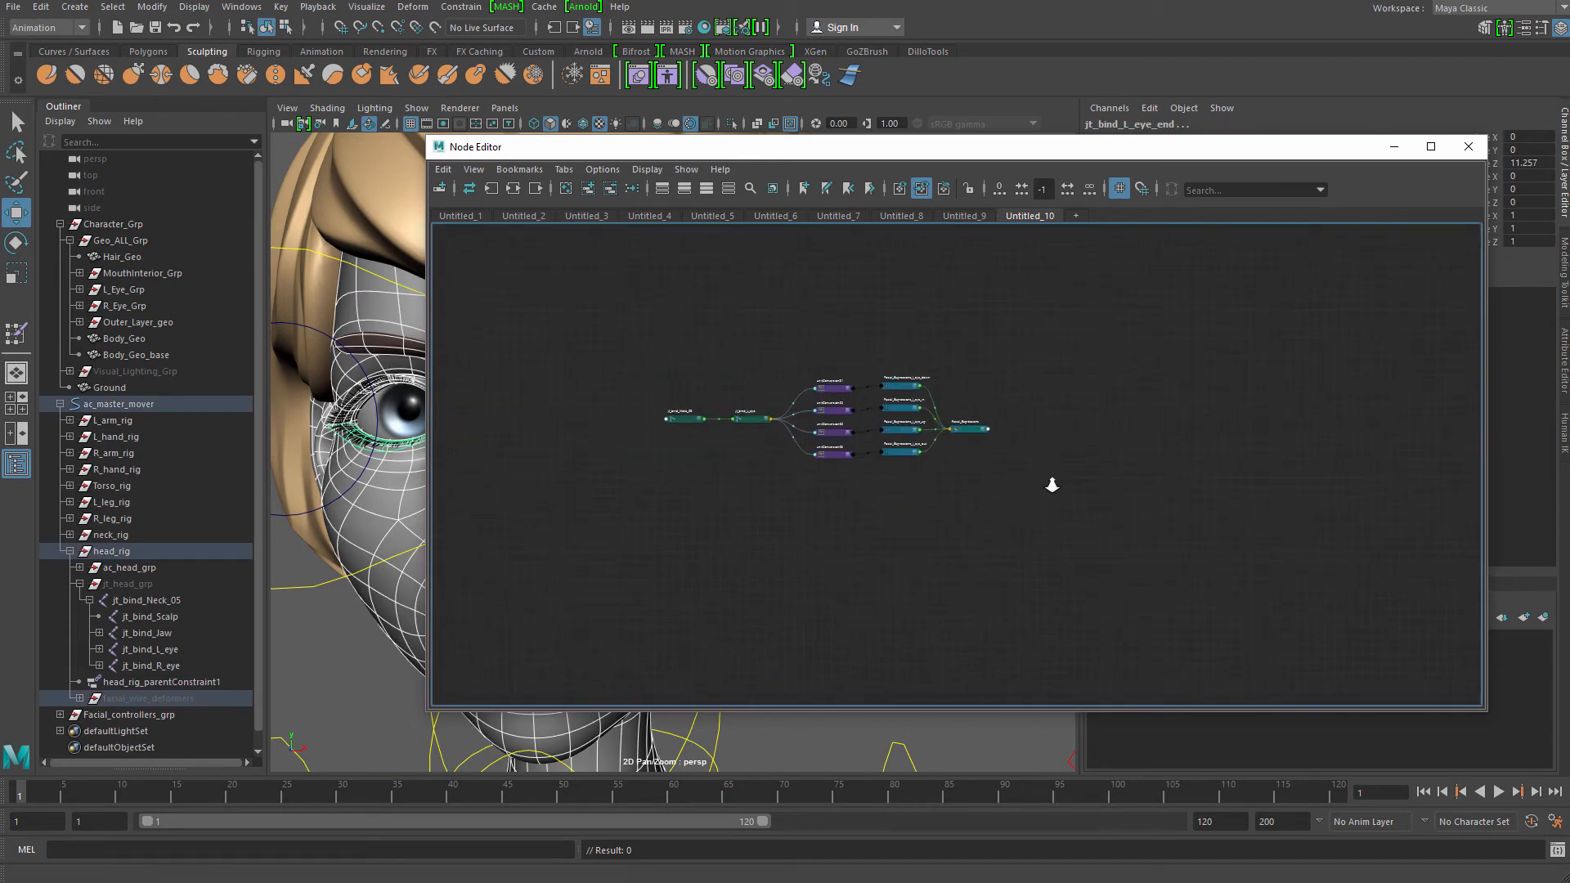
Space the Facial_Expressions node apart from the joint, conversion and curve nodes, and show its full attribute list
drag(875, 536, 927, 557)
drag(924, 481, 843, 512)
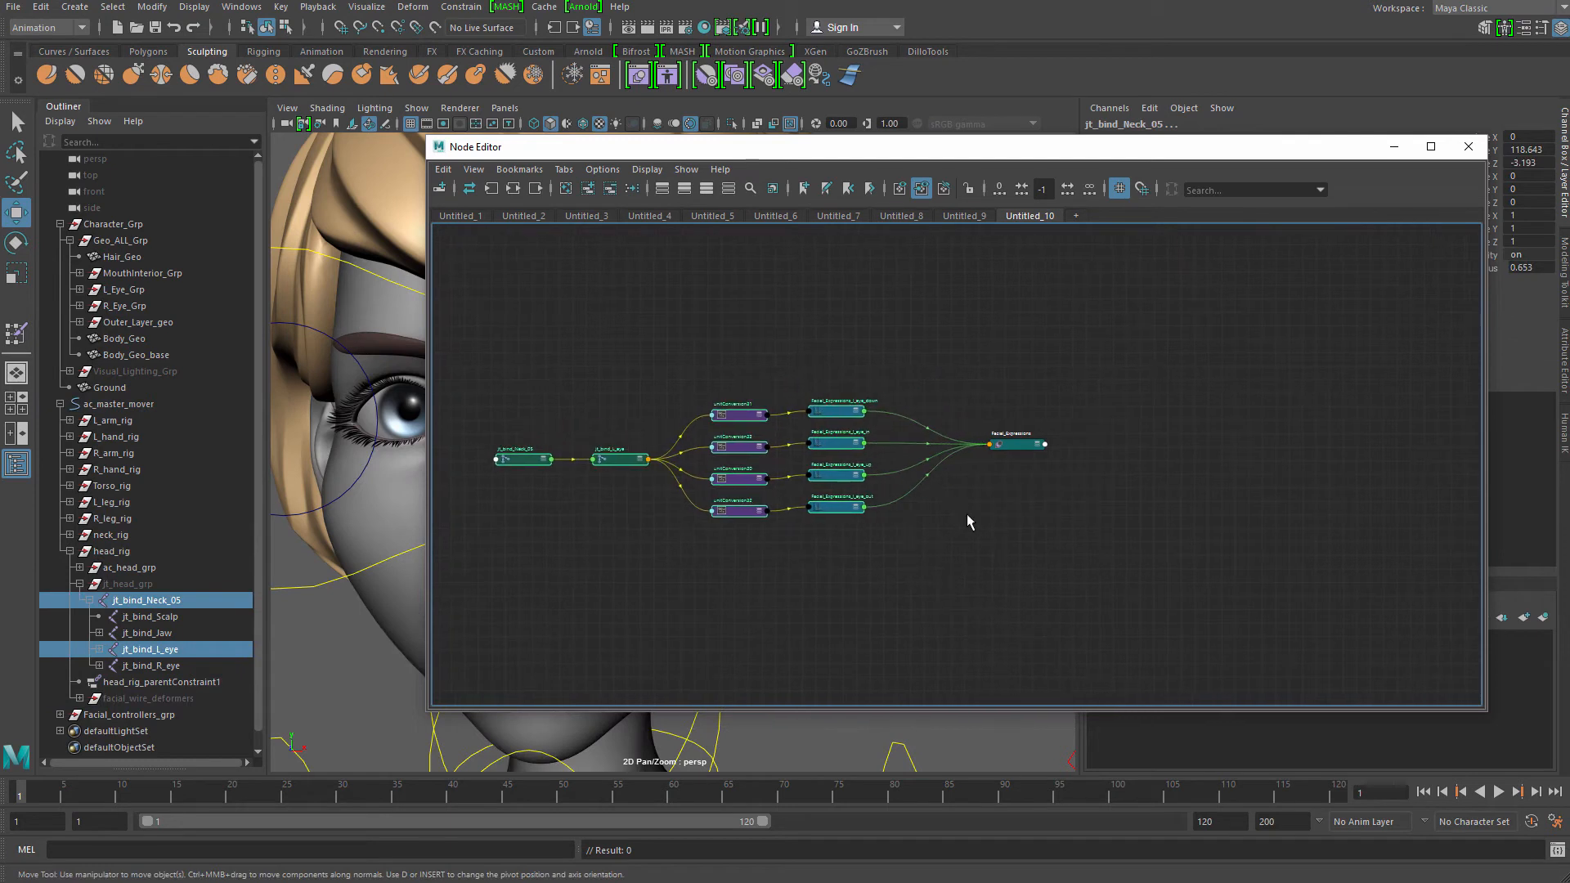
click(967, 516)
alt+right_drag(965, 530, 1105, 581)
drag(1075, 372, 1137, 358)
key(3)
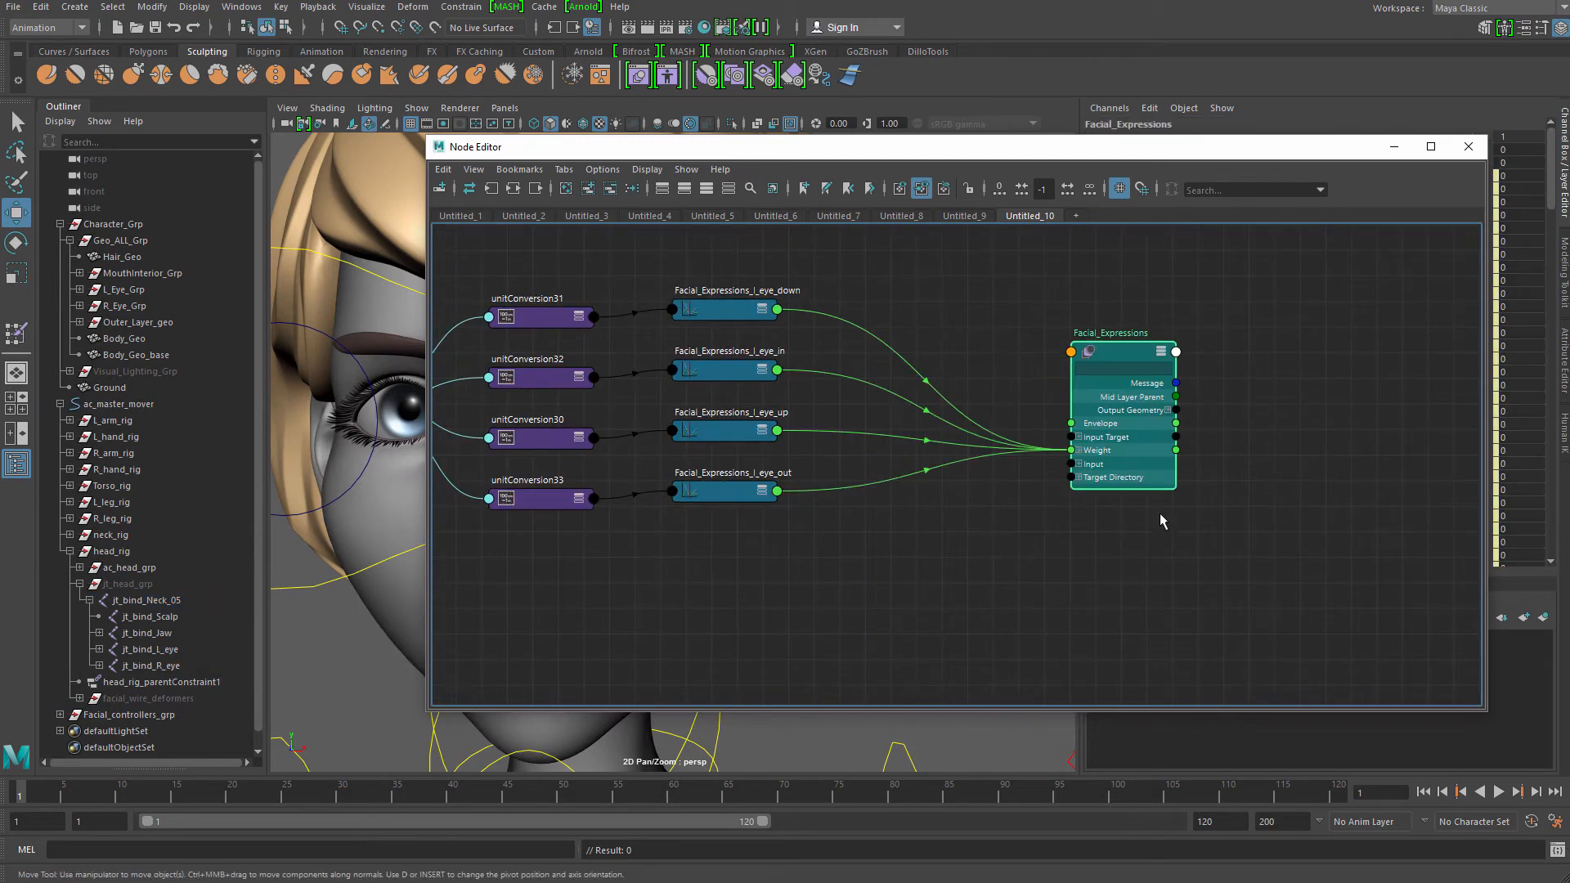
Expand the Weight attribute of Facial_Expressions and raise the node so its l_eye inputs sit beside the curve nodes
click(1078, 451)
drag(1116, 607, 1187, 263)
drag(1230, 585, 1289, 261)
drag(1240, 591, 1248, 490)
alt+middle_drag(1121, 534, 1016, 568)
alt+right_drag(1016, 568, 1210, 544)
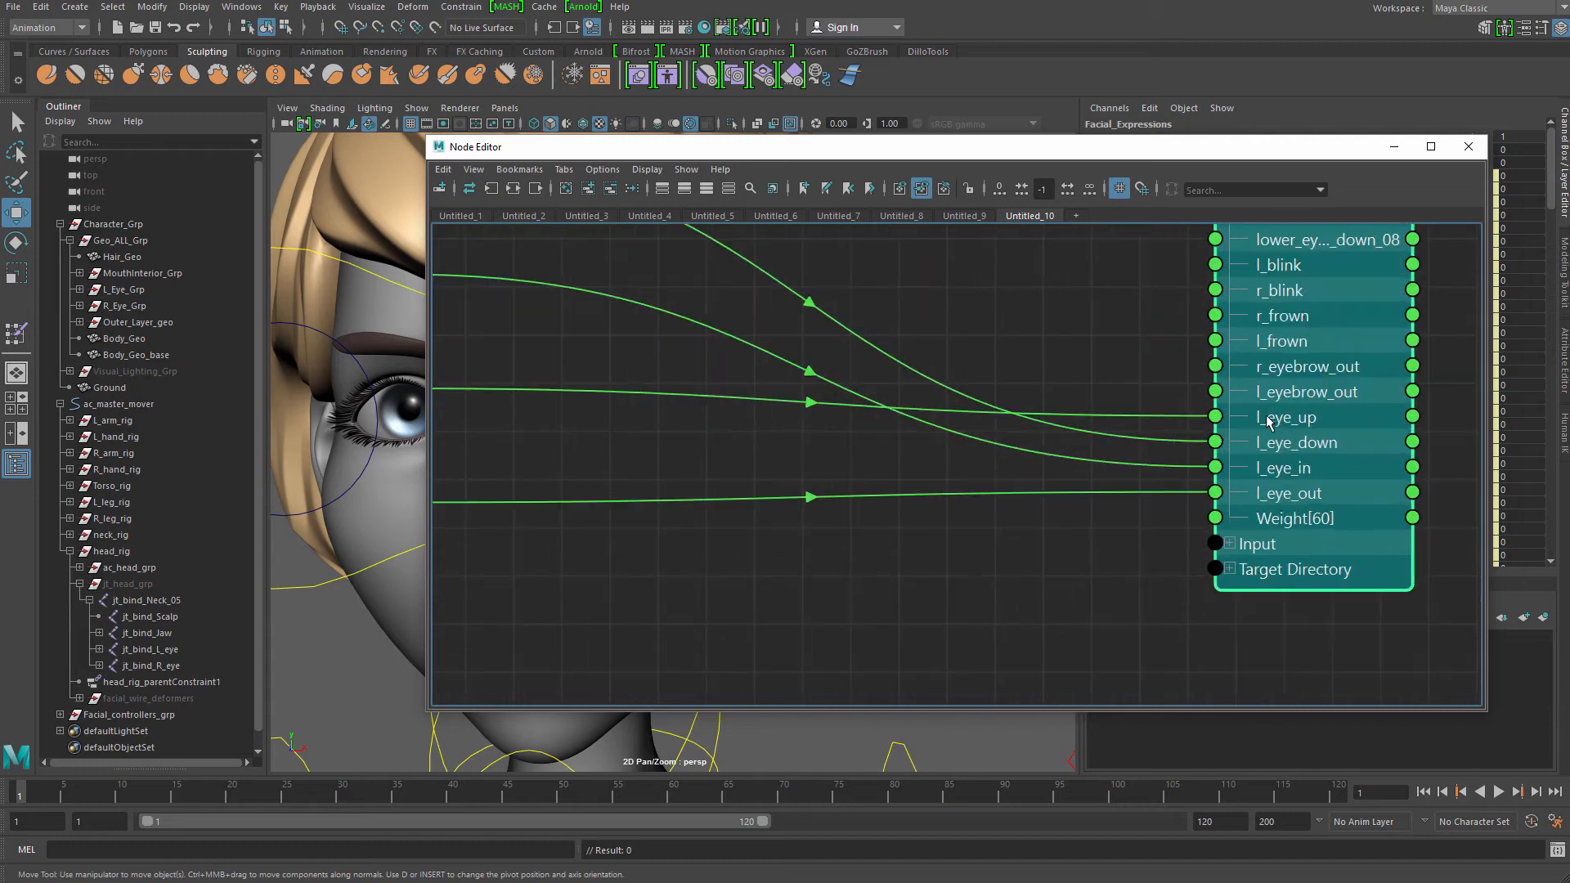
alt+right_drag(909, 486, 679, 417)
alt+middle_drag(678, 417, 935, 493)
drag(918, 415, 927, 416)
Create a multiplyDivide node in the empty space between the left-eye curve nodes and Facial_Expressions
click(1019, 351)
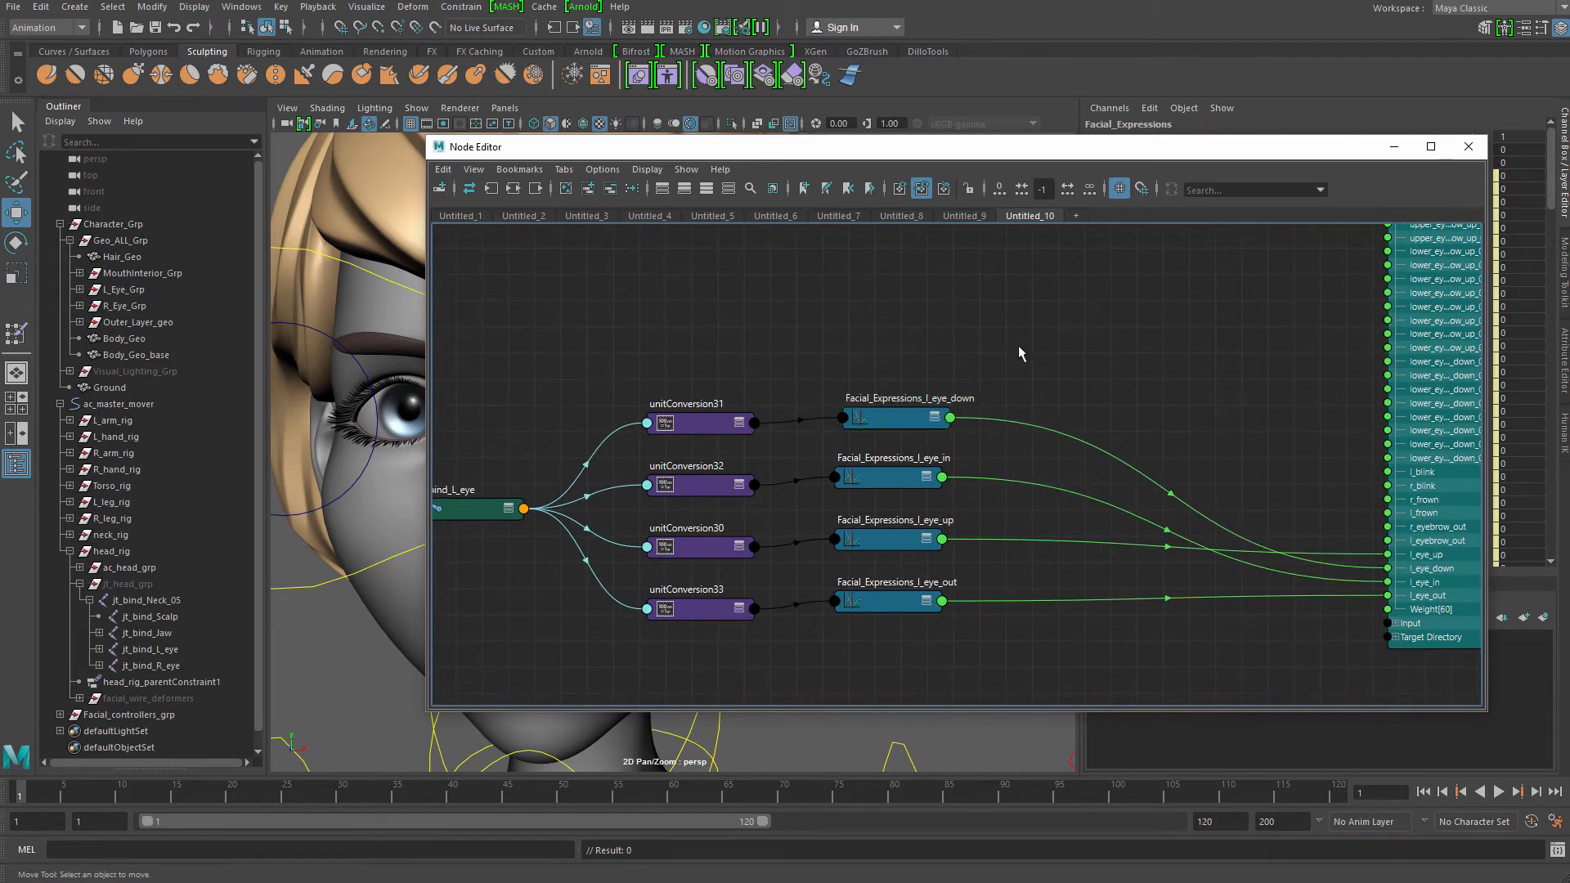
alt+right_drag(1020, 351, 1010, 360)
mouse_move(1011, 360)
alt+middle_down()
mouse_move(1007, 379)
mouse_move(983, 361)
alt+middle_up()
key(Tab)
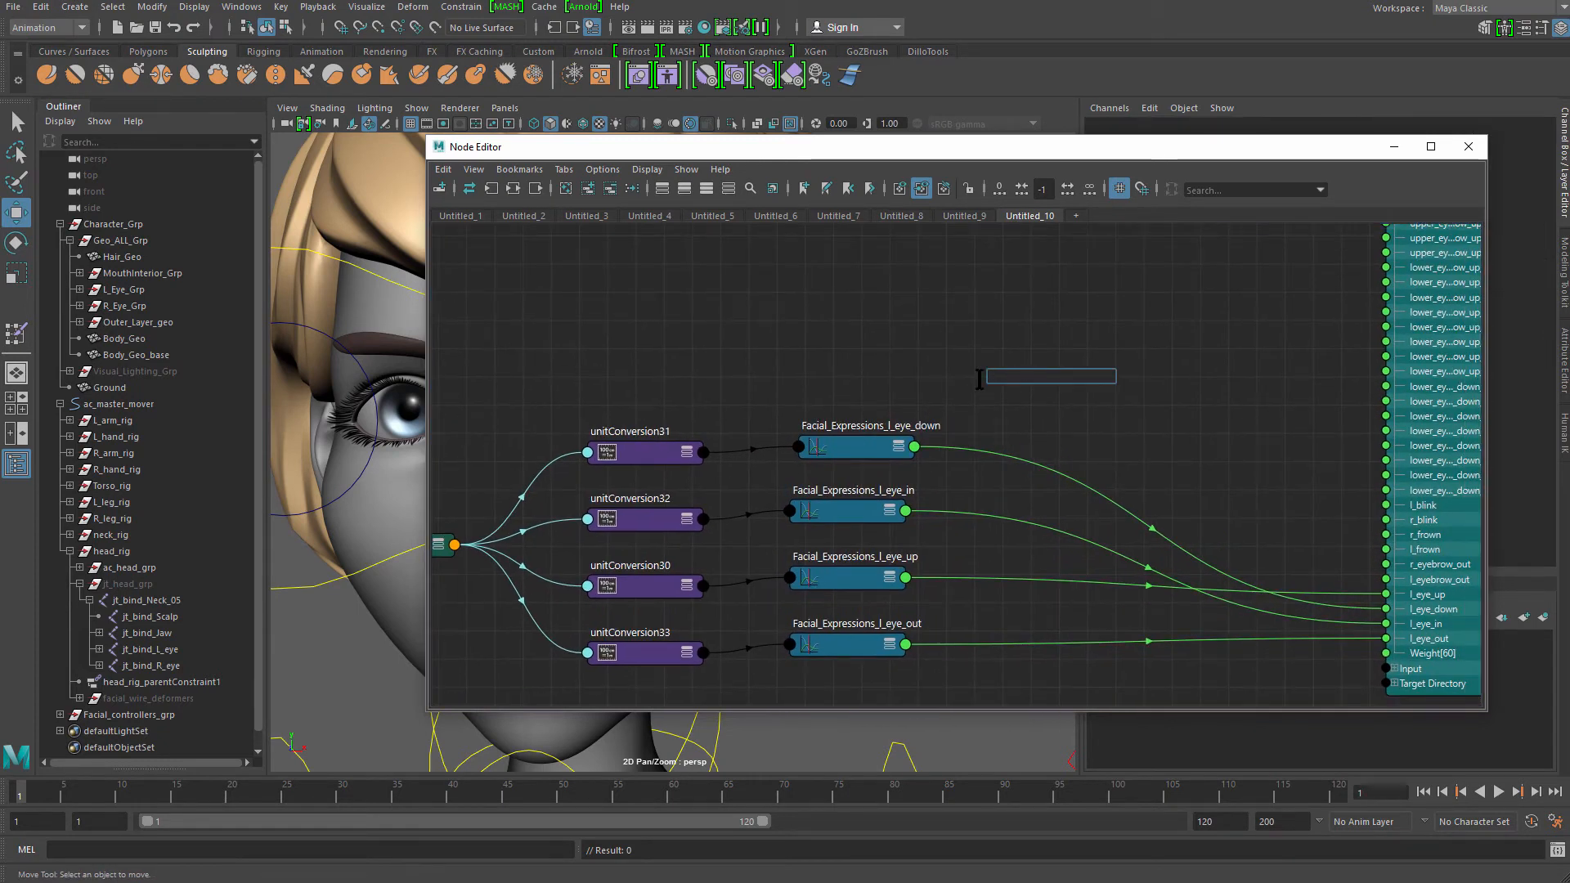
text(mu)
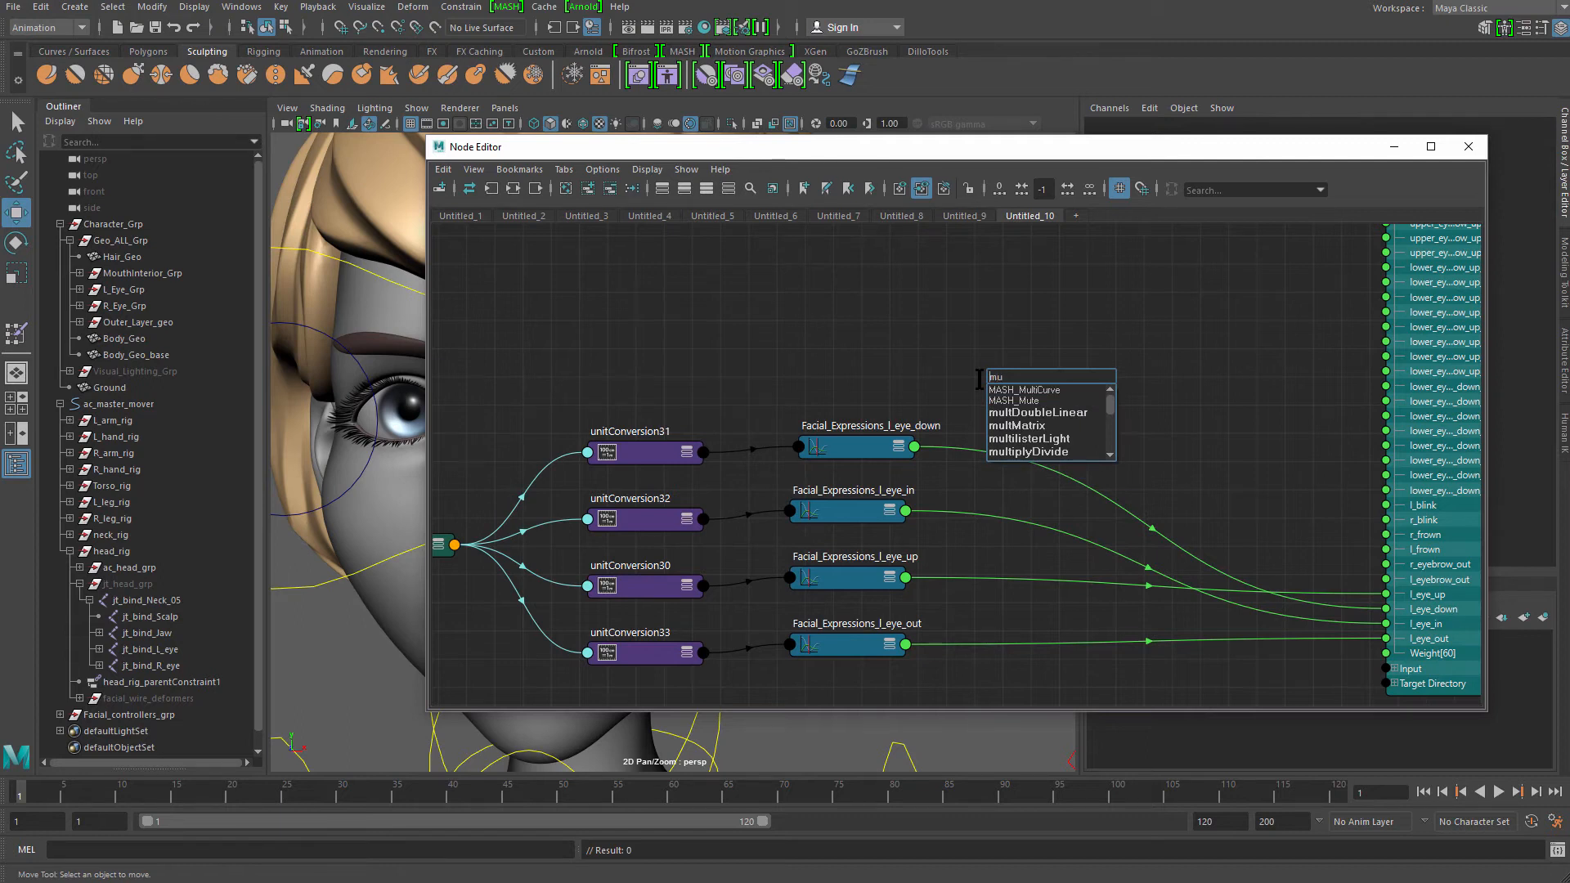
key(Down)
key(Down)
key(Down)
key(Down)
key(Return)
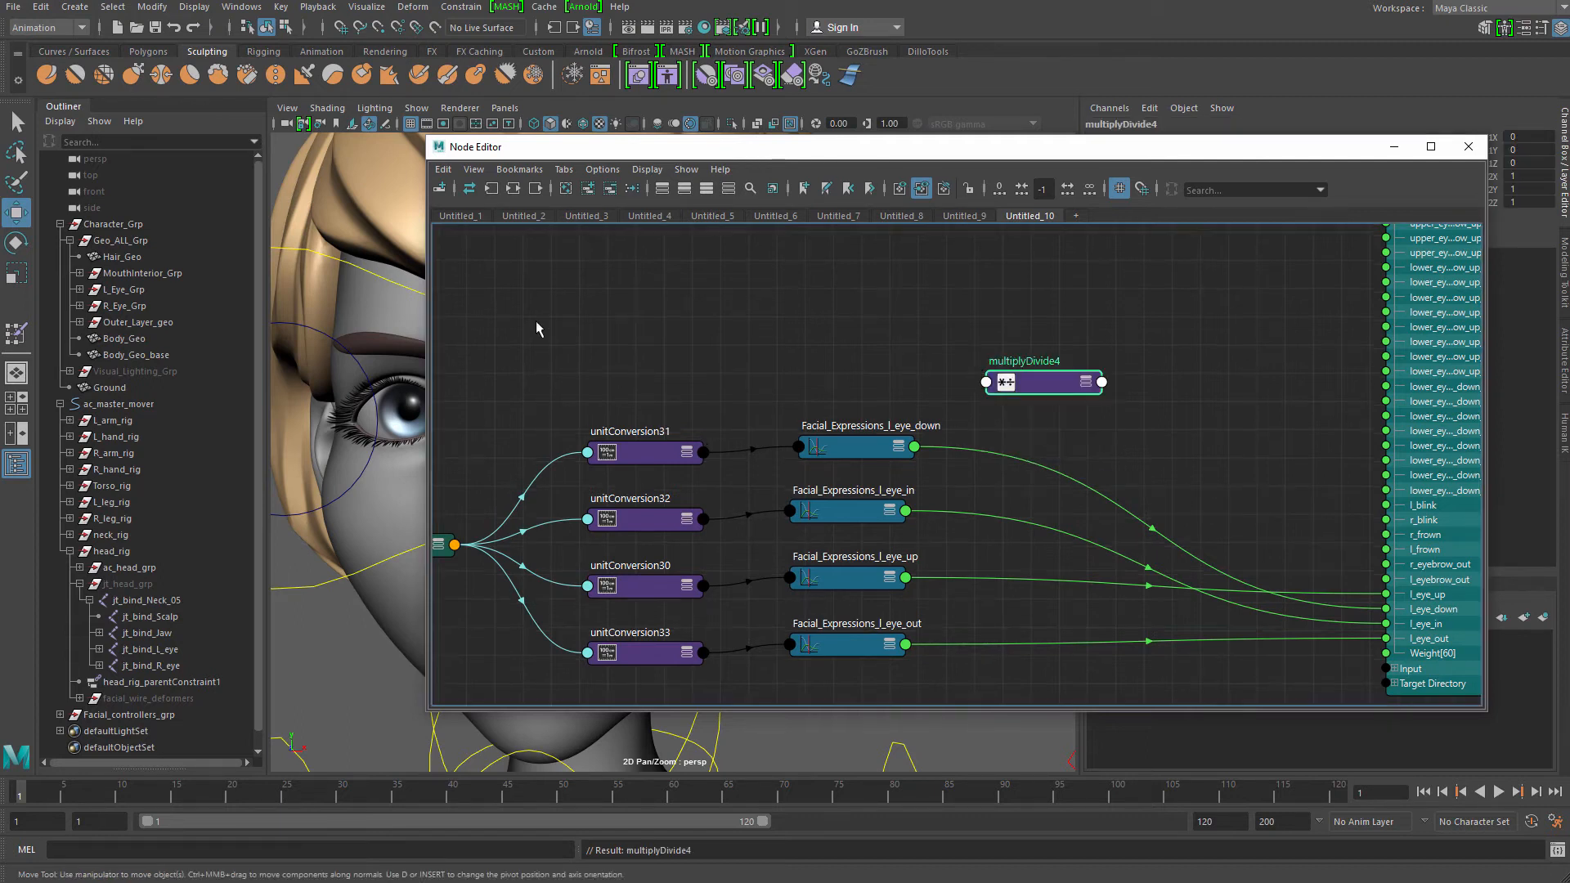
Rename the new node multiplyDivide_l_eye_follow, move it up, show its full attributes and expand Input 1
double_click(1048, 362)
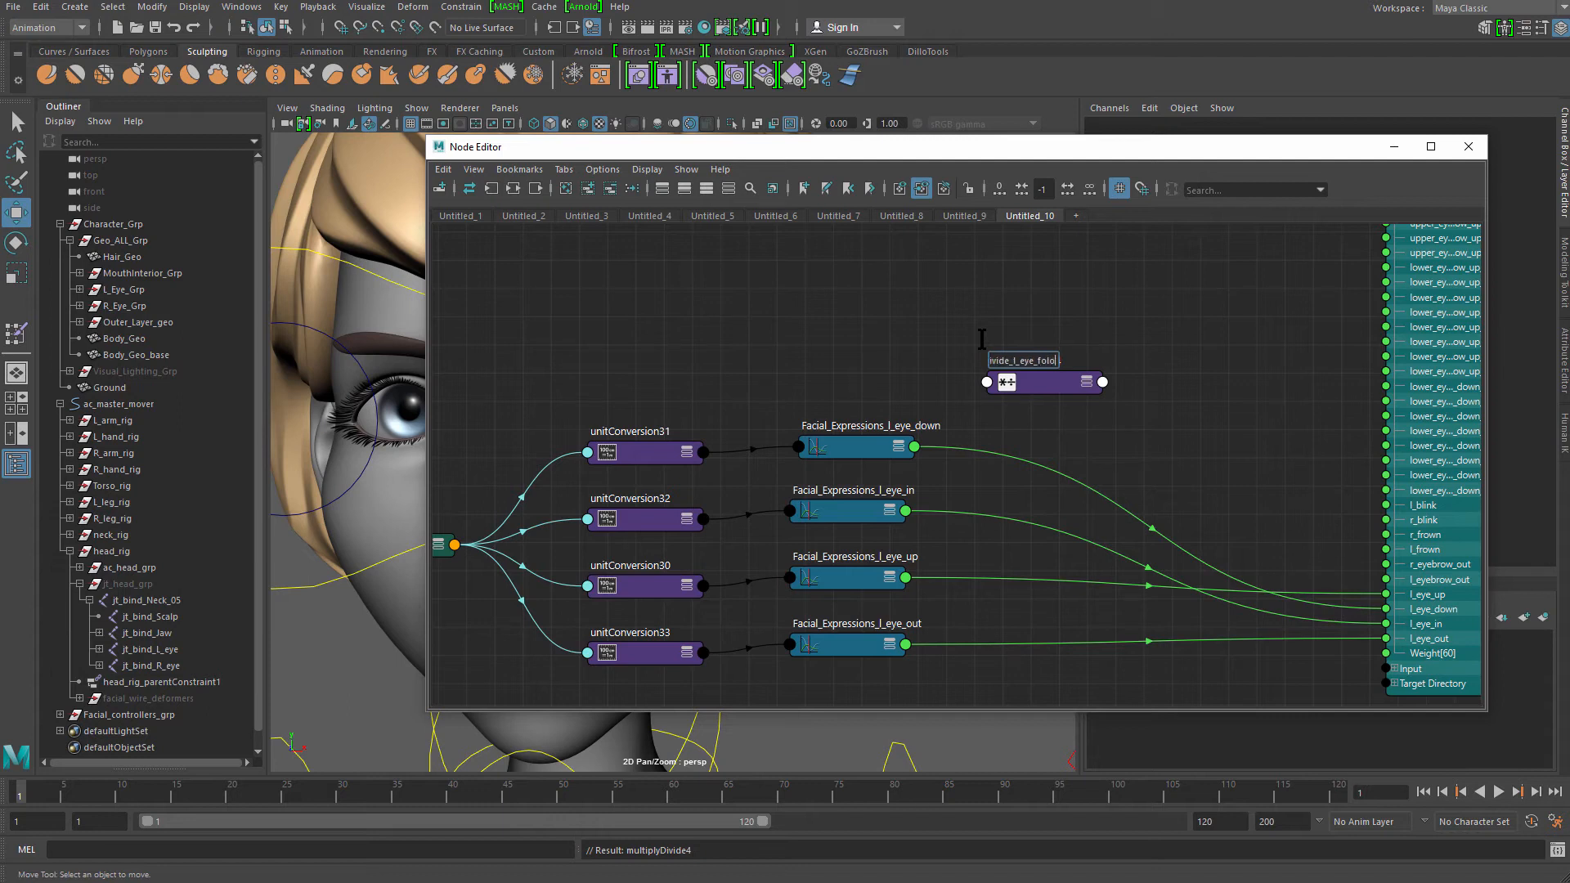
key(Return)
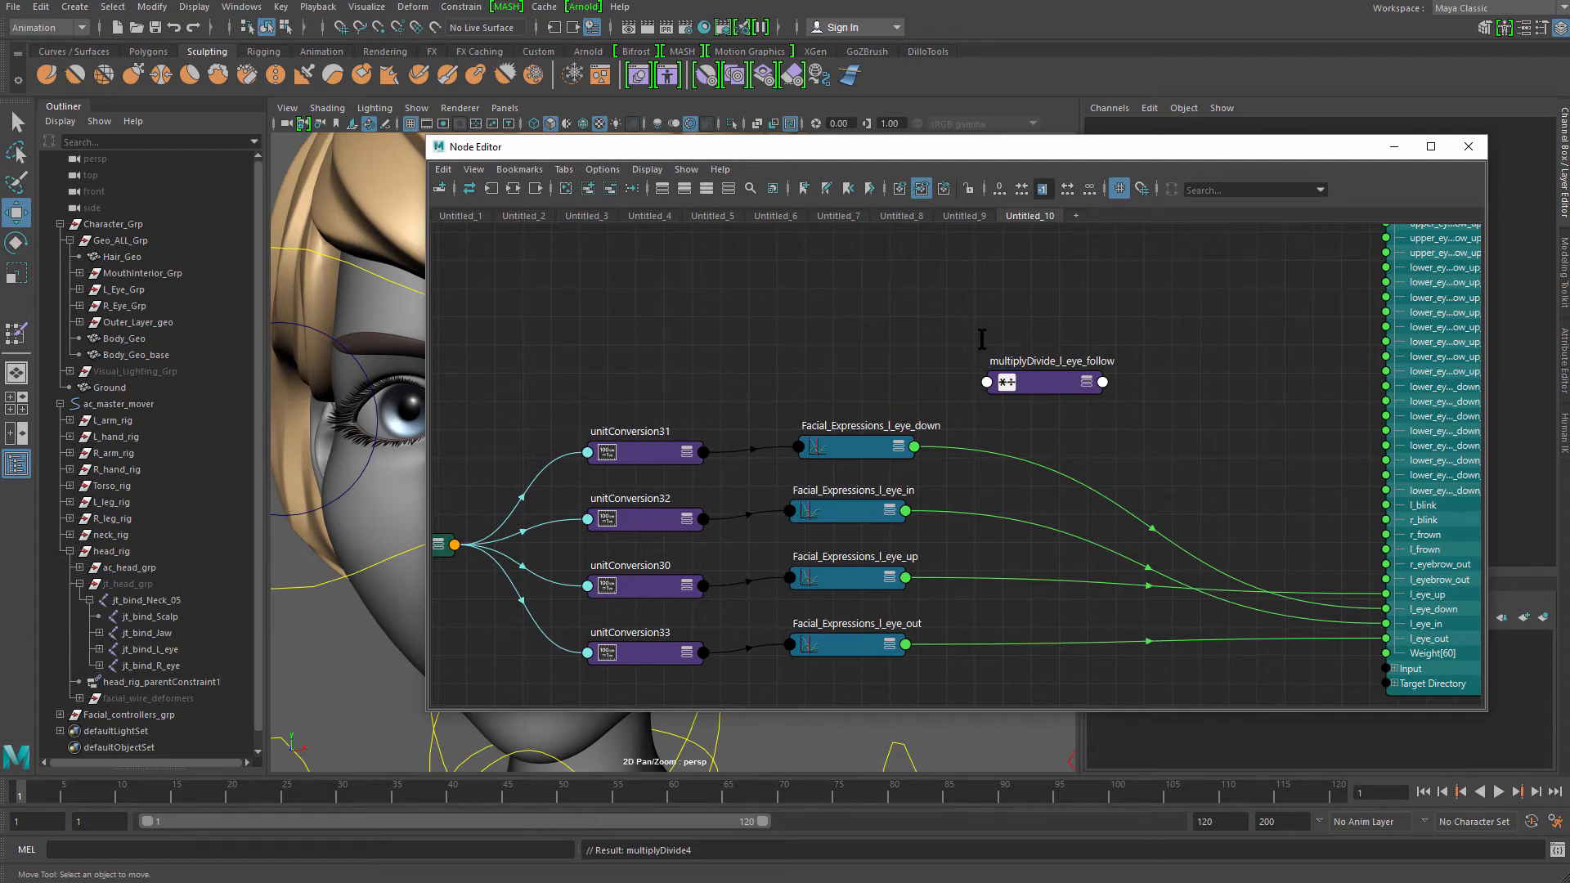
drag(1053, 384, 1083, 312)
key(3)
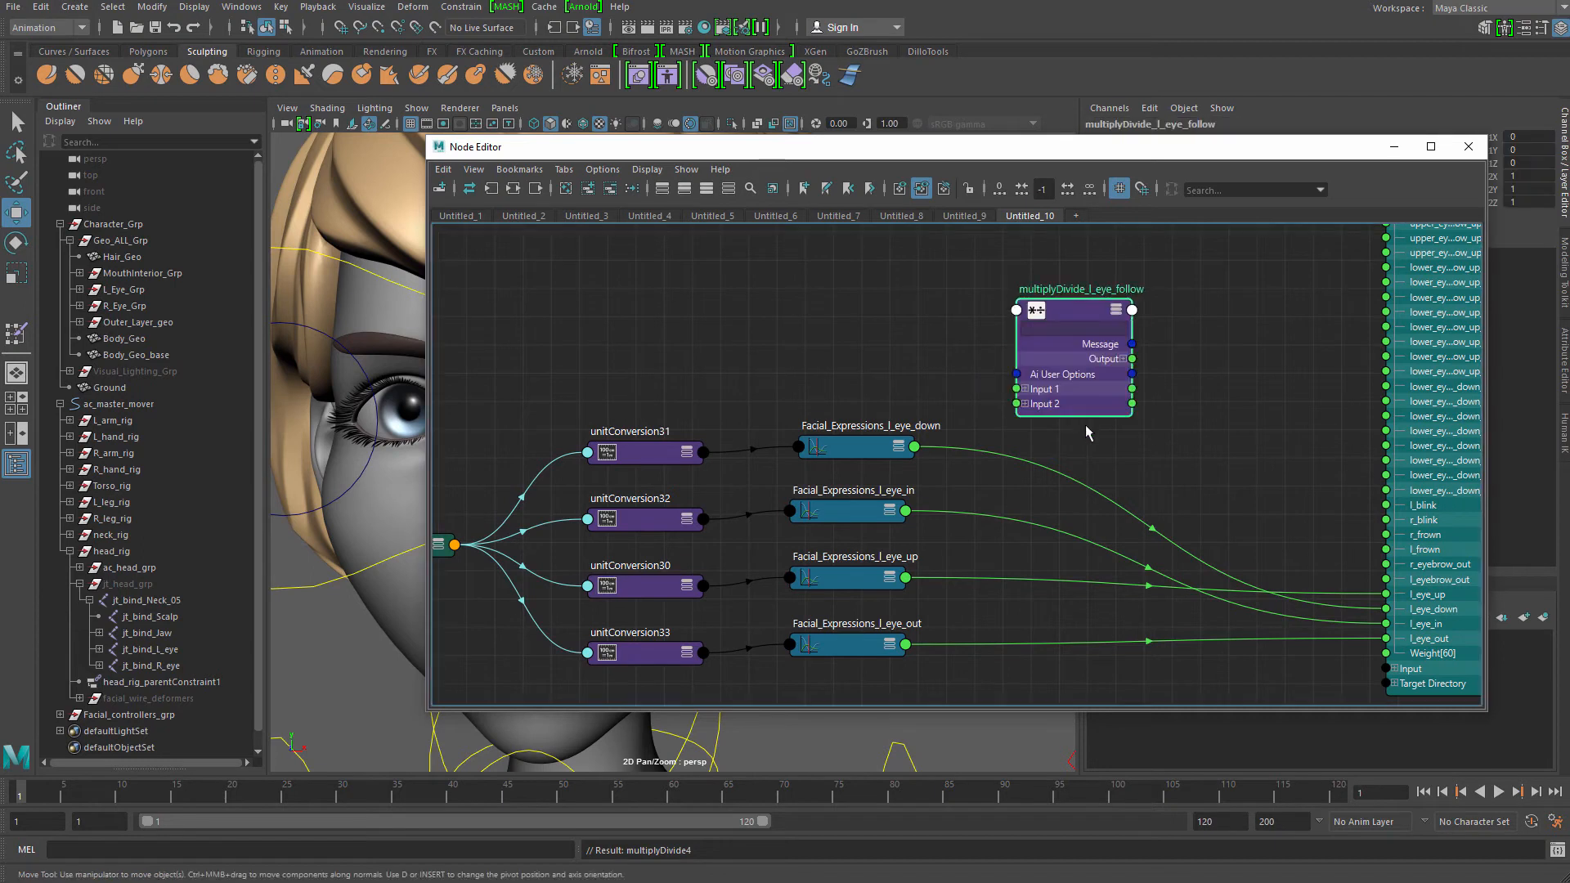
click(1025, 390)
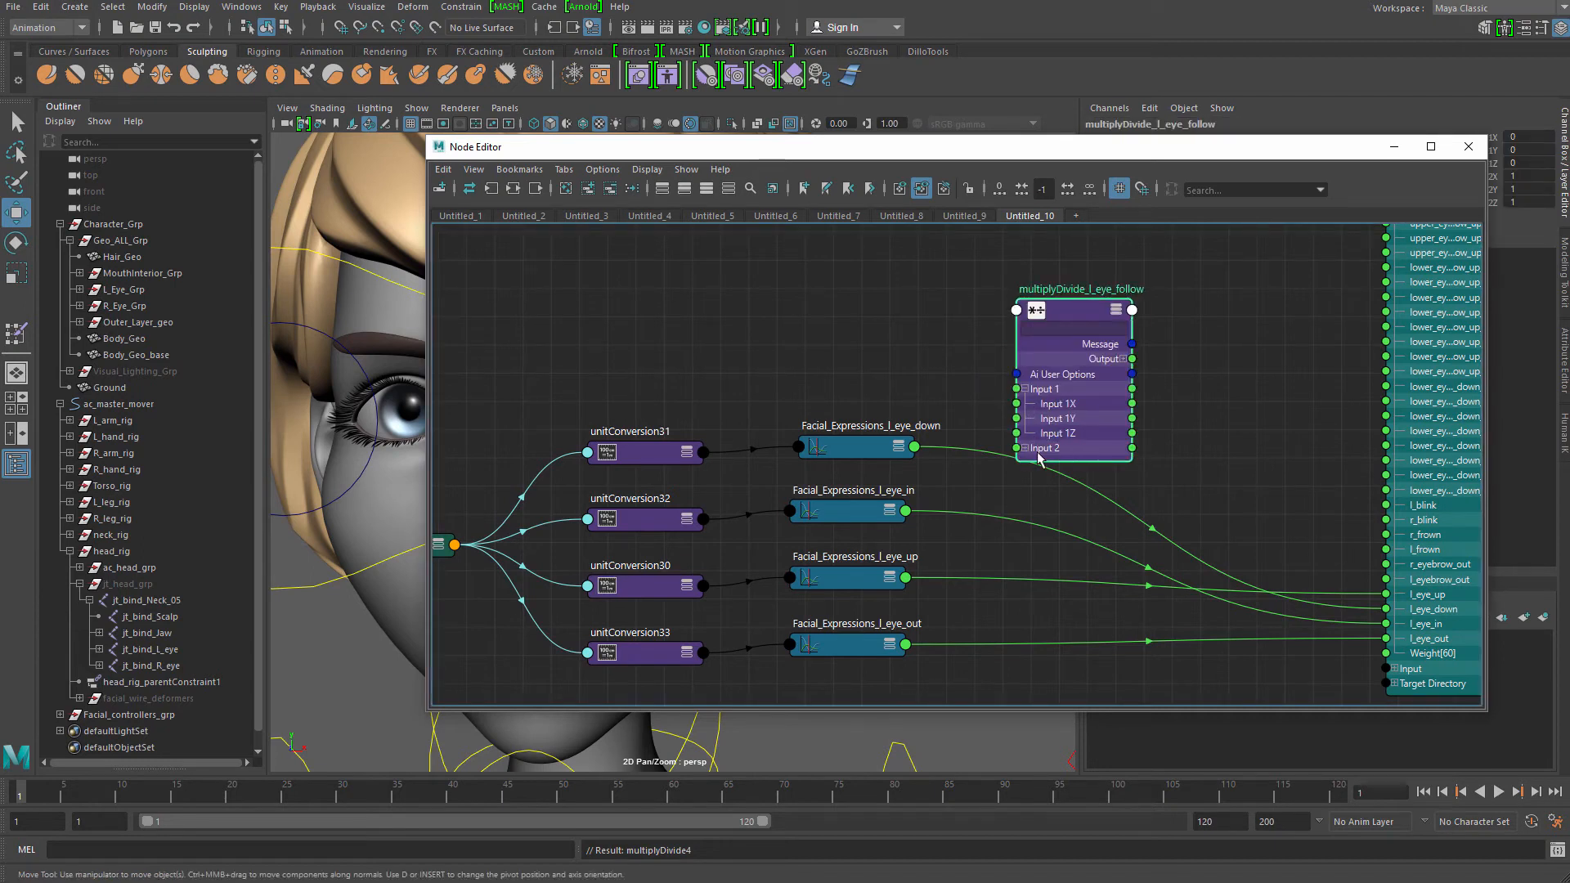
Rename the multiply-divide node multiplyDivide_l_eye_follow_01 and duplicate it, placing the copy below with its full attributes shown
double_click(1136, 288)
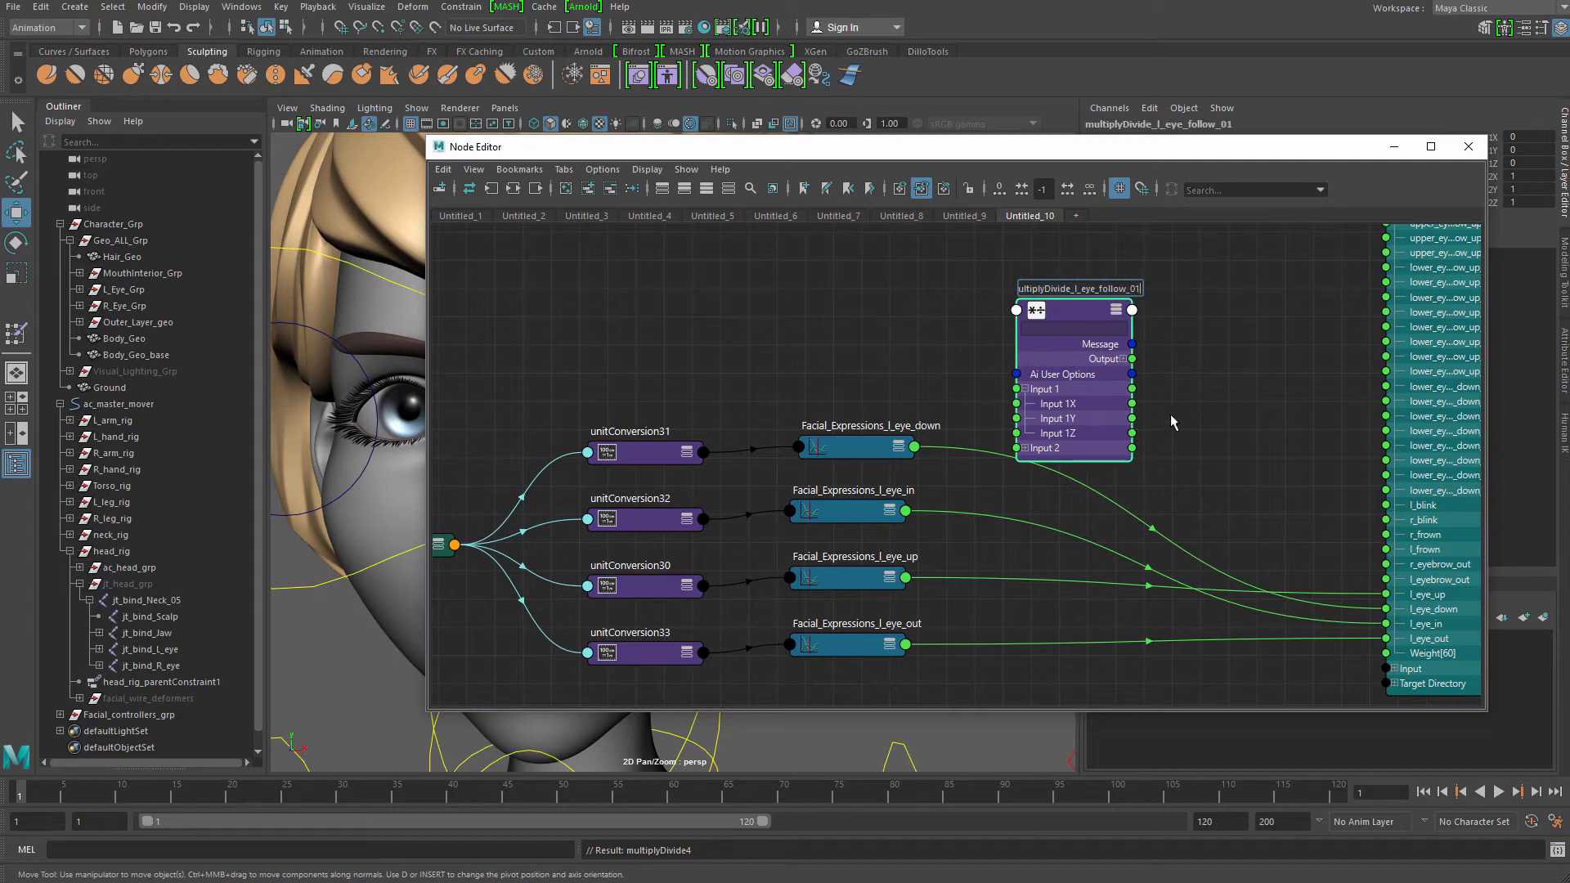
key(Return)
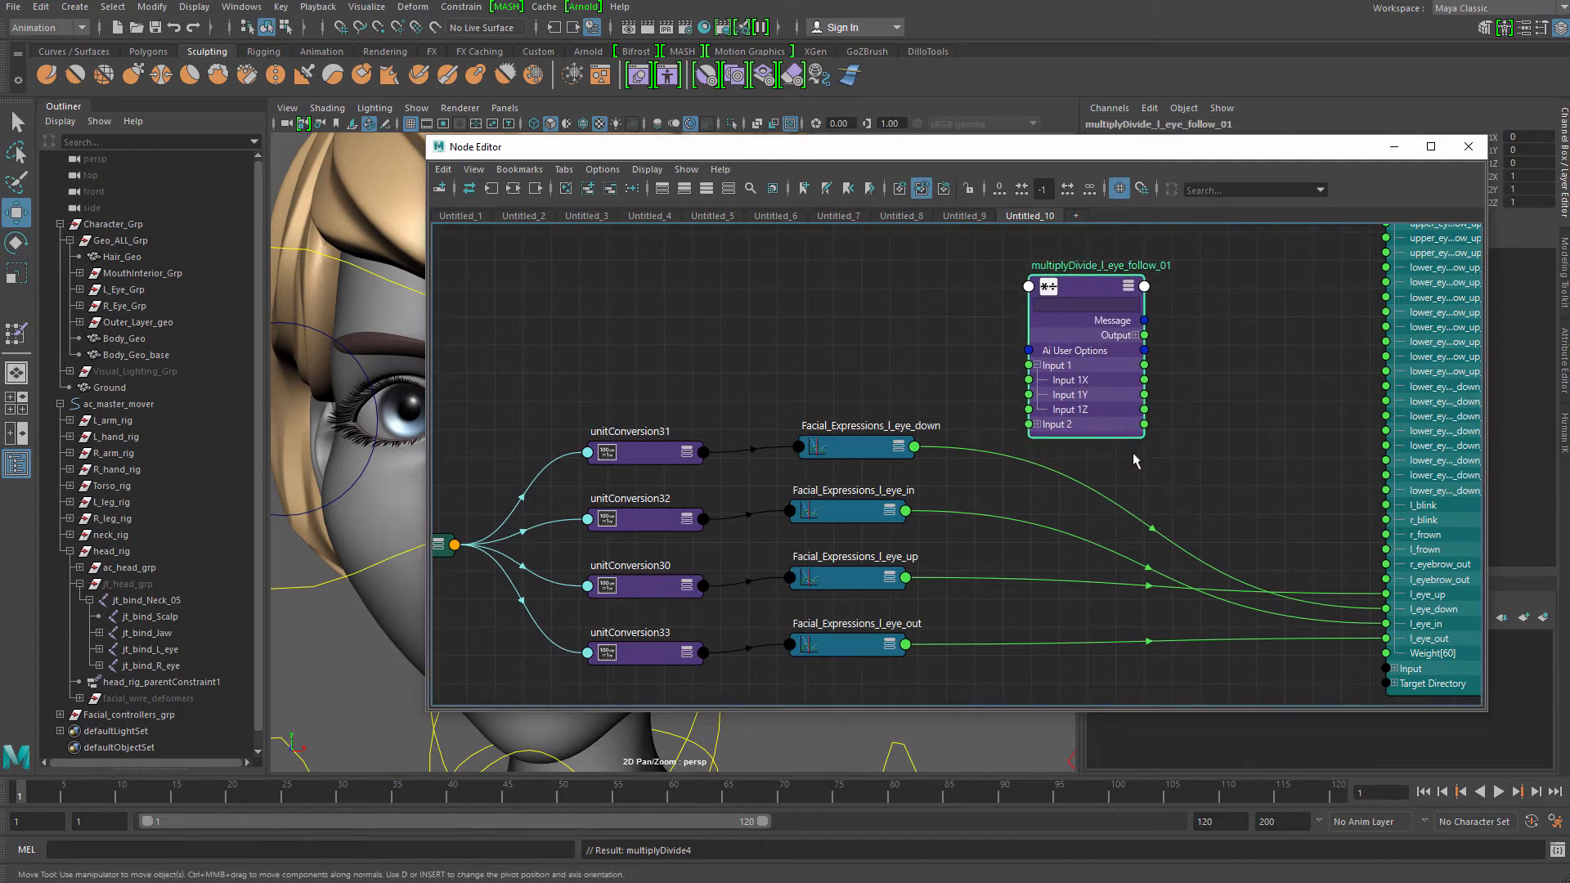
key(ctrl+d)
drag(718, 329, 1103, 532)
key(3)
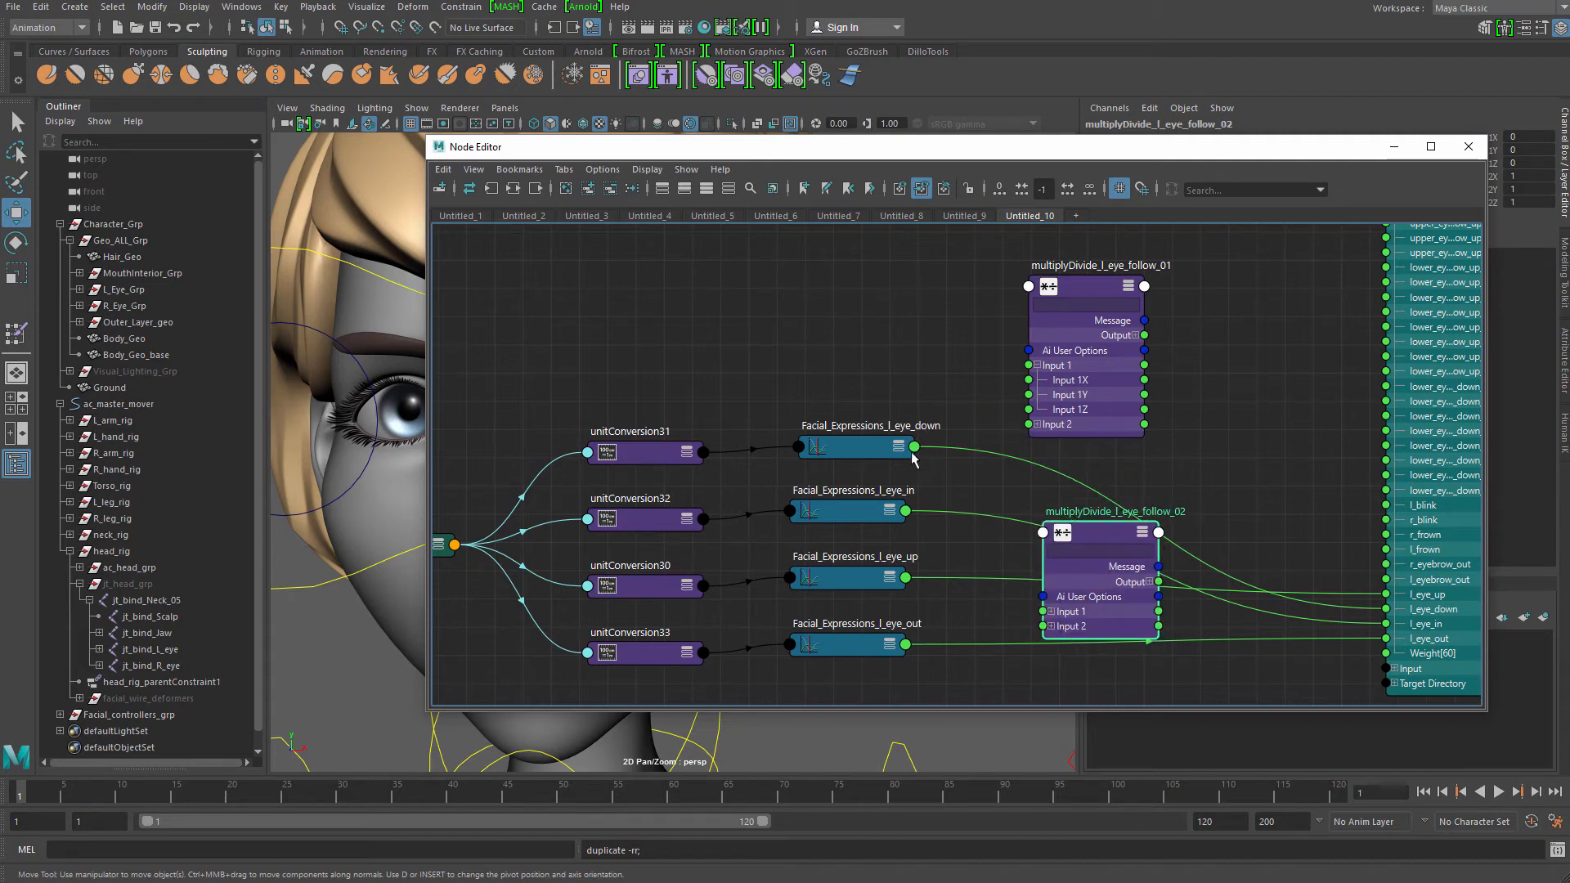
Show the attributes of Facial_Expressions_l_eye_down, move it up and connect its Output to Input 1X of multiplyDivide_l_eye_follow_01
click(857, 452)
key(3)
drag(857, 452, 841, 315)
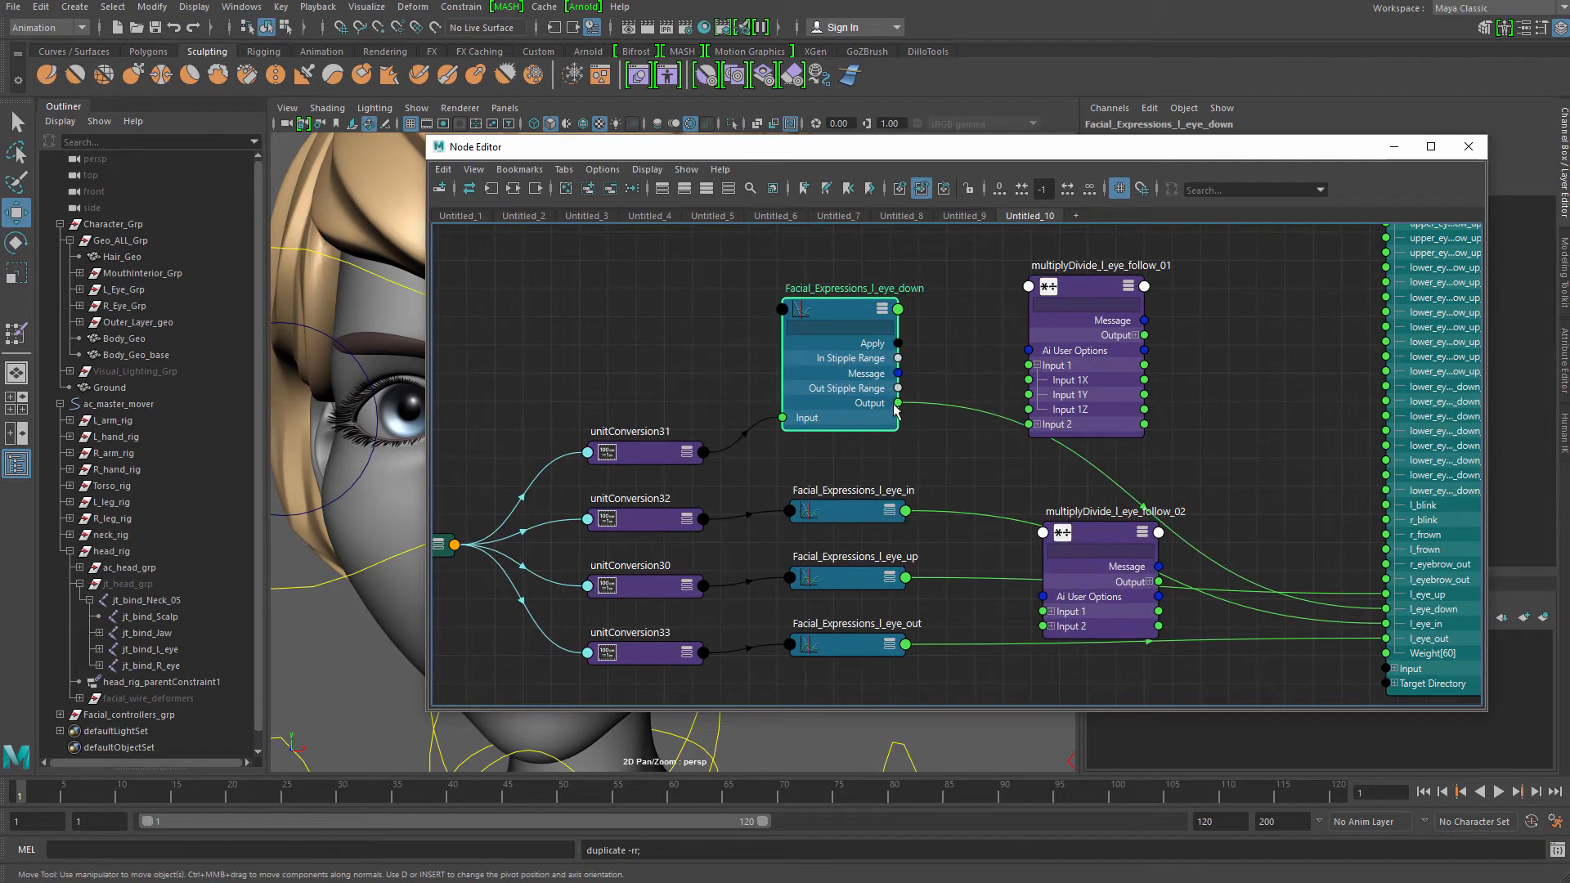
drag(898, 402, 1029, 380)
Connect the Output of Facial_Expressions_l_eye_in to Input 1Y of multiplyDivide_l_eye_follow_01, and move the down and in curve nodes up
click(909, 512)
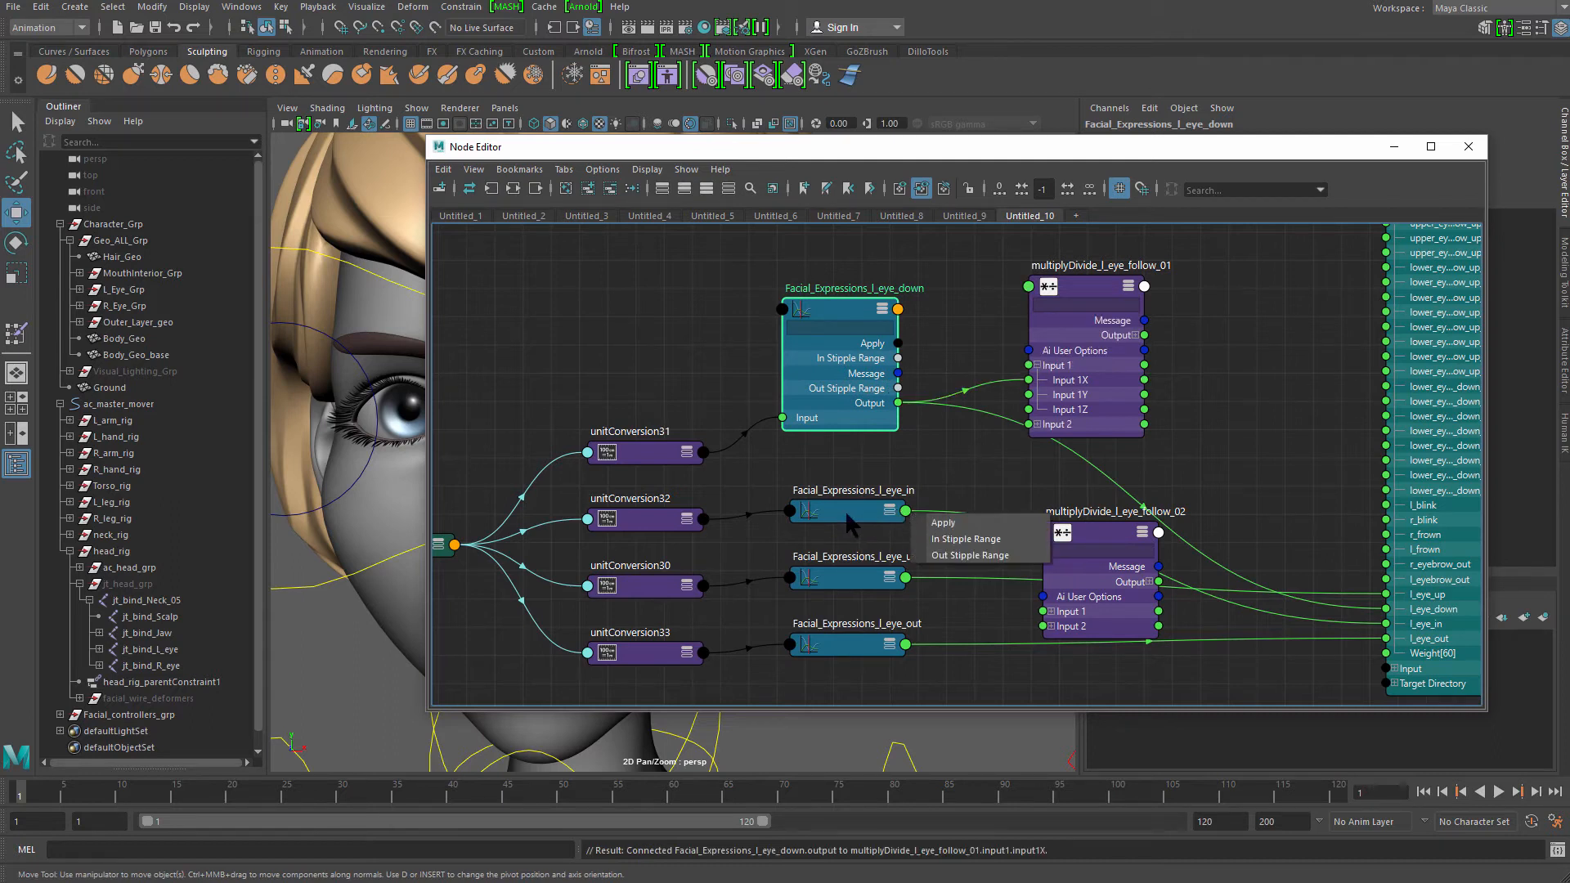
click(849, 515)
key(3)
drag(871, 595, 1029, 395)
drag(840, 343, 820, 218)
drag(839, 442, 828, 344)
Connect the Output of Facial_Expressions_l_eye_up to Input 1Z of multiplyDivide_l_eye_follow_01, and shift the three connected curve nodes up
drag(855, 578, 832, 546)
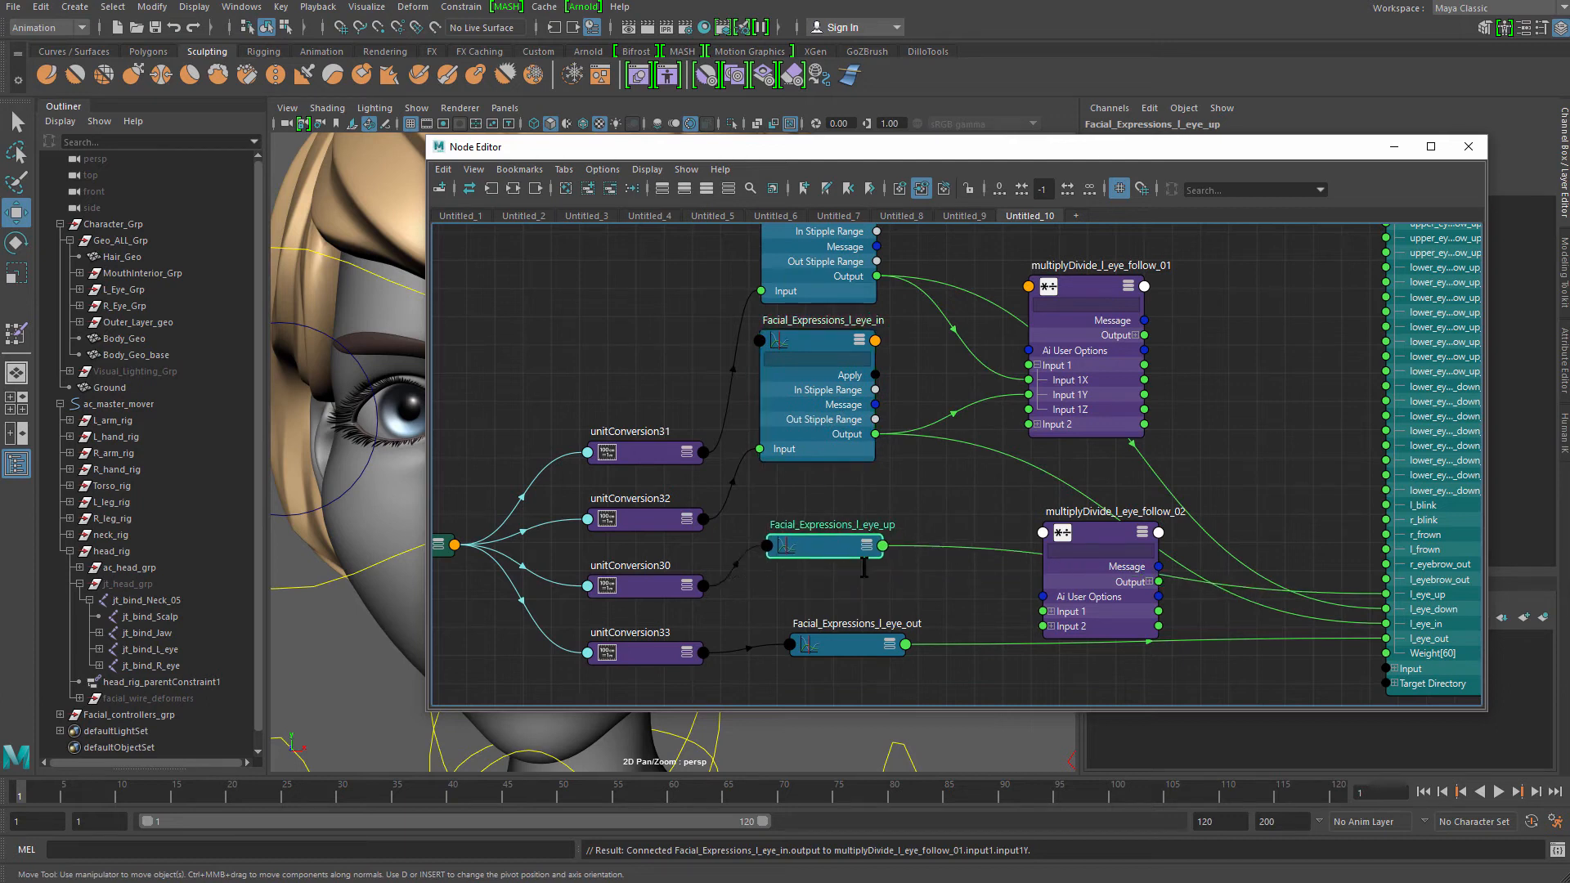
key(3)
drag(832, 618, 1029, 410)
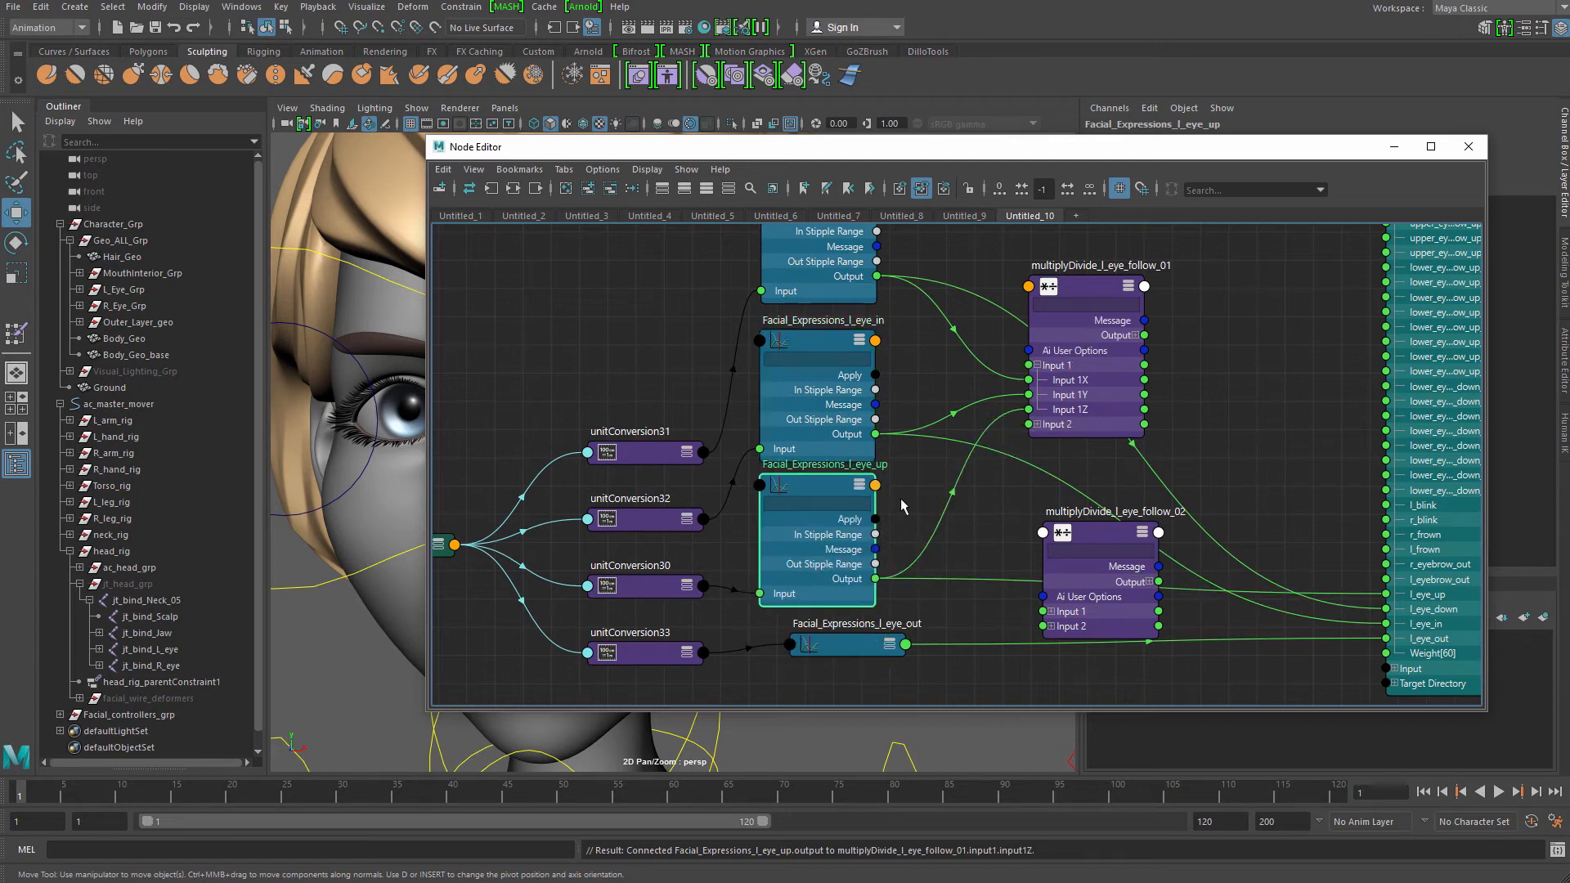
drag(820, 554, 832, 509)
shift+click(805, 419)
shift+click(803, 282)
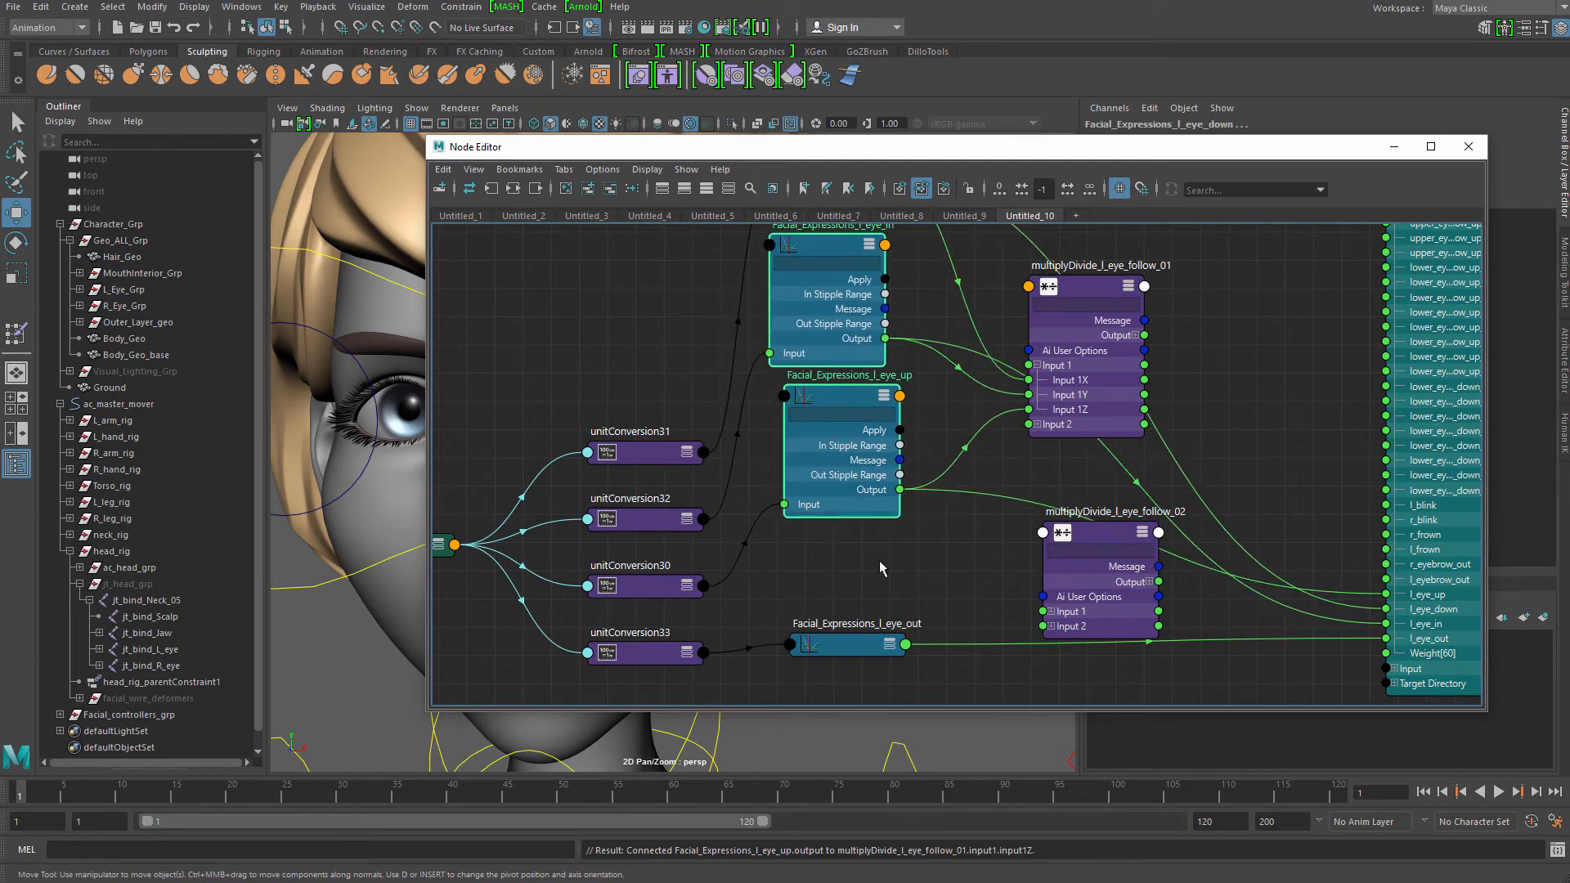
click(880, 563)
Show the full attributes of Facial_Expressions_l_eye_out and reposition both multiply-divide nodes to clear space around their inputs
click(856, 644)
key(3)
alt+middle_drag(971, 555, 932, 511)
drag(1069, 520, 1046, 566)
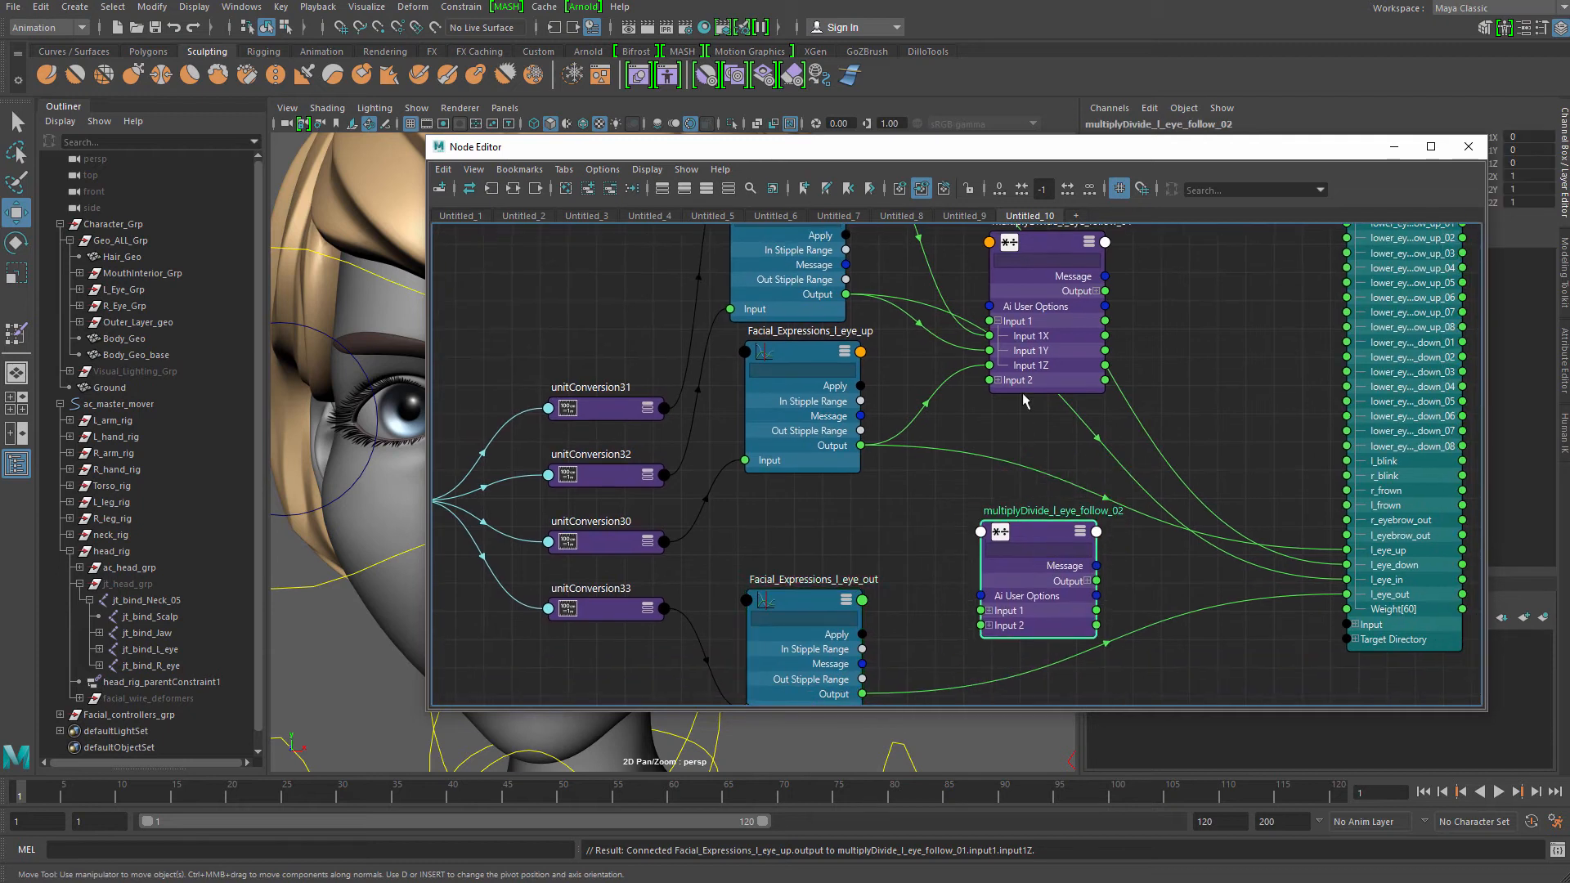
mouse_move(1068, 295)
mouse_down()
mouse_move(1070, 258)
mouse_move(1098, 245)
mouse_move(1055, 278)
mouse_up()
alt+middle_drag(1032, 601, 1007, 484)
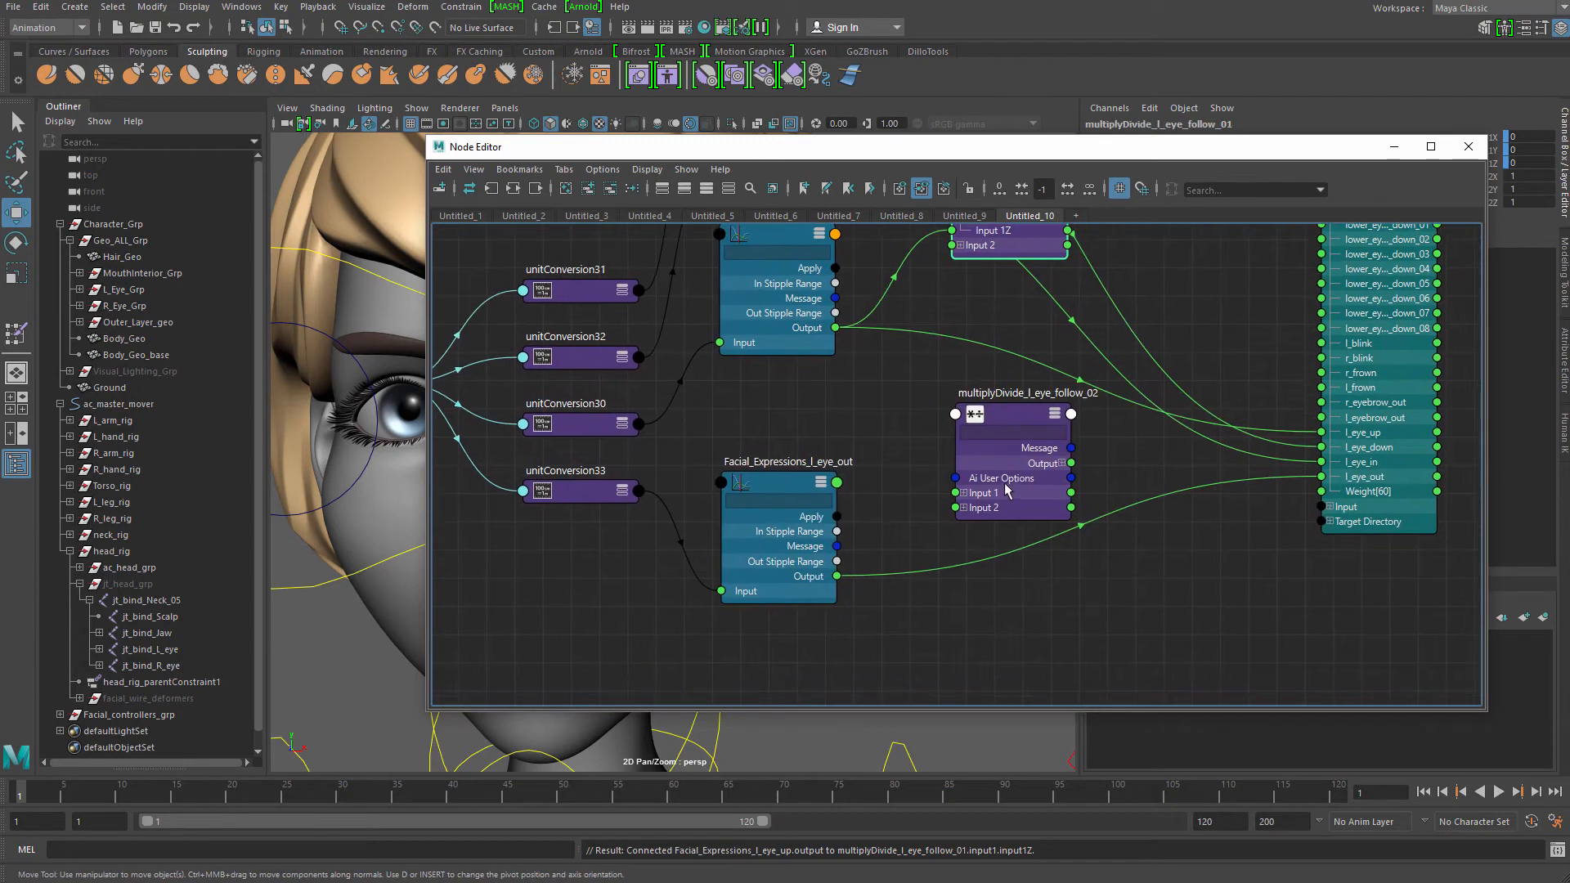
Expand Input 1 and Input 2 of multiplyDivide_l_eye_follow_02 and connect the Facial_Expressions_l_eye_out Output to its Input 1X
drag(1006, 484, 1022, 472)
click(979, 482)
click(980, 541)
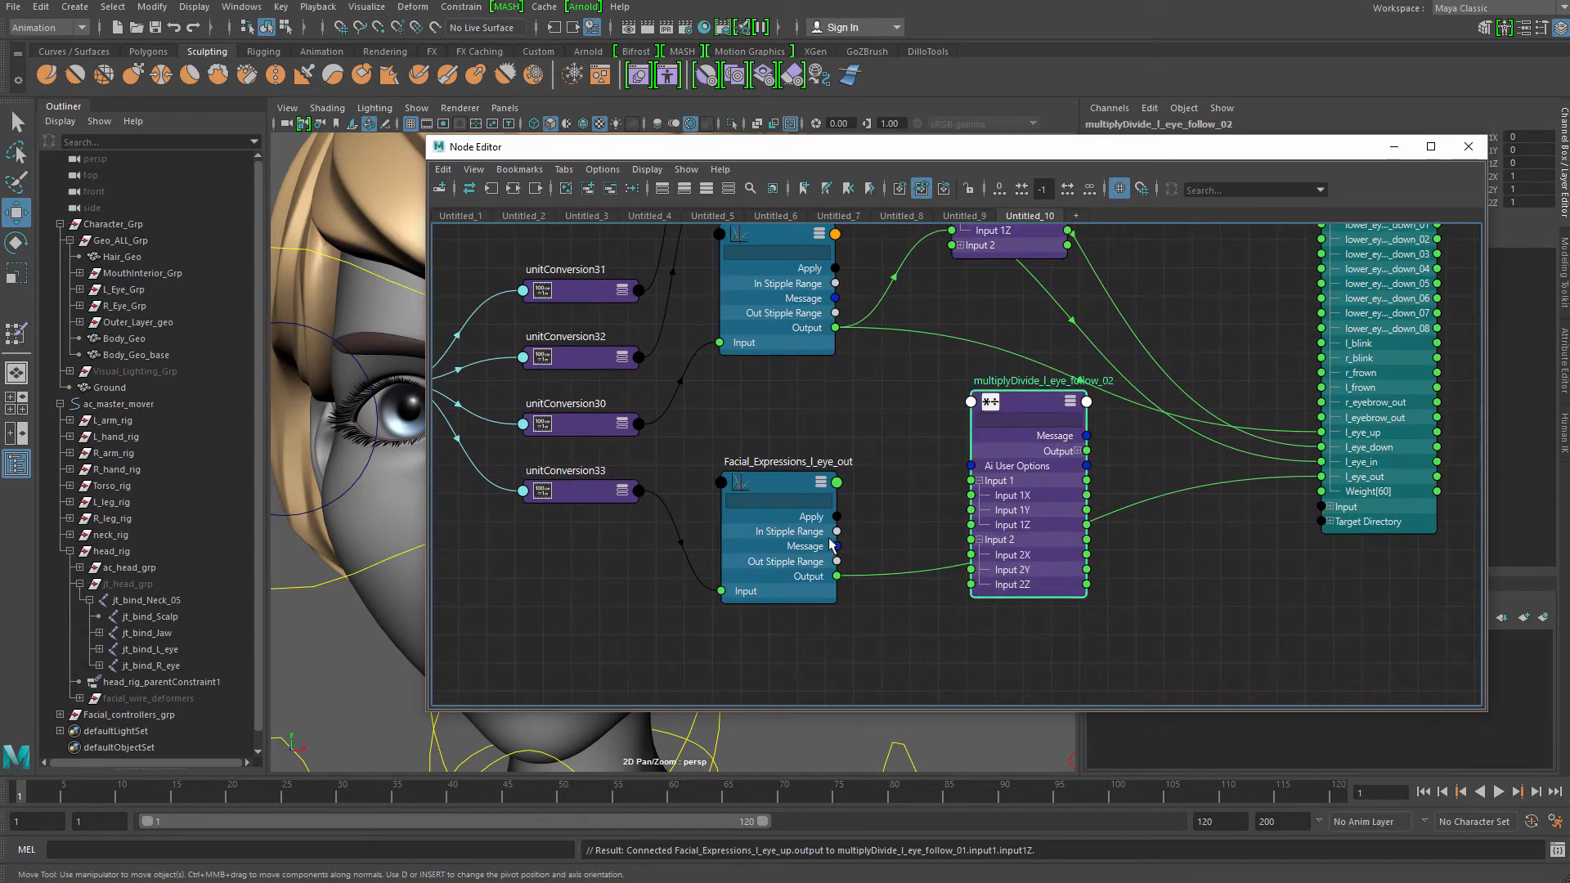
drag(849, 577, 971, 496)
Adjust the positions of the two multiply-divide nodes and expand the Output attribute on each
mouse_move(1022, 462)
mouse_down()
mouse_move(1009, 474)
mouse_move(1017, 439)
mouse_up()
alt+middle_drag(1039, 498, 1095, 619)
alt+right_drag(1095, 619, 1007, 455)
mouse_move(1064, 362)
mouse_down()
mouse_move(1095, 396)
mouse_move(1101, 362)
mouse_move(1062, 346)
mouse_up()
alt+middle_drag(1123, 372, 888, 357)
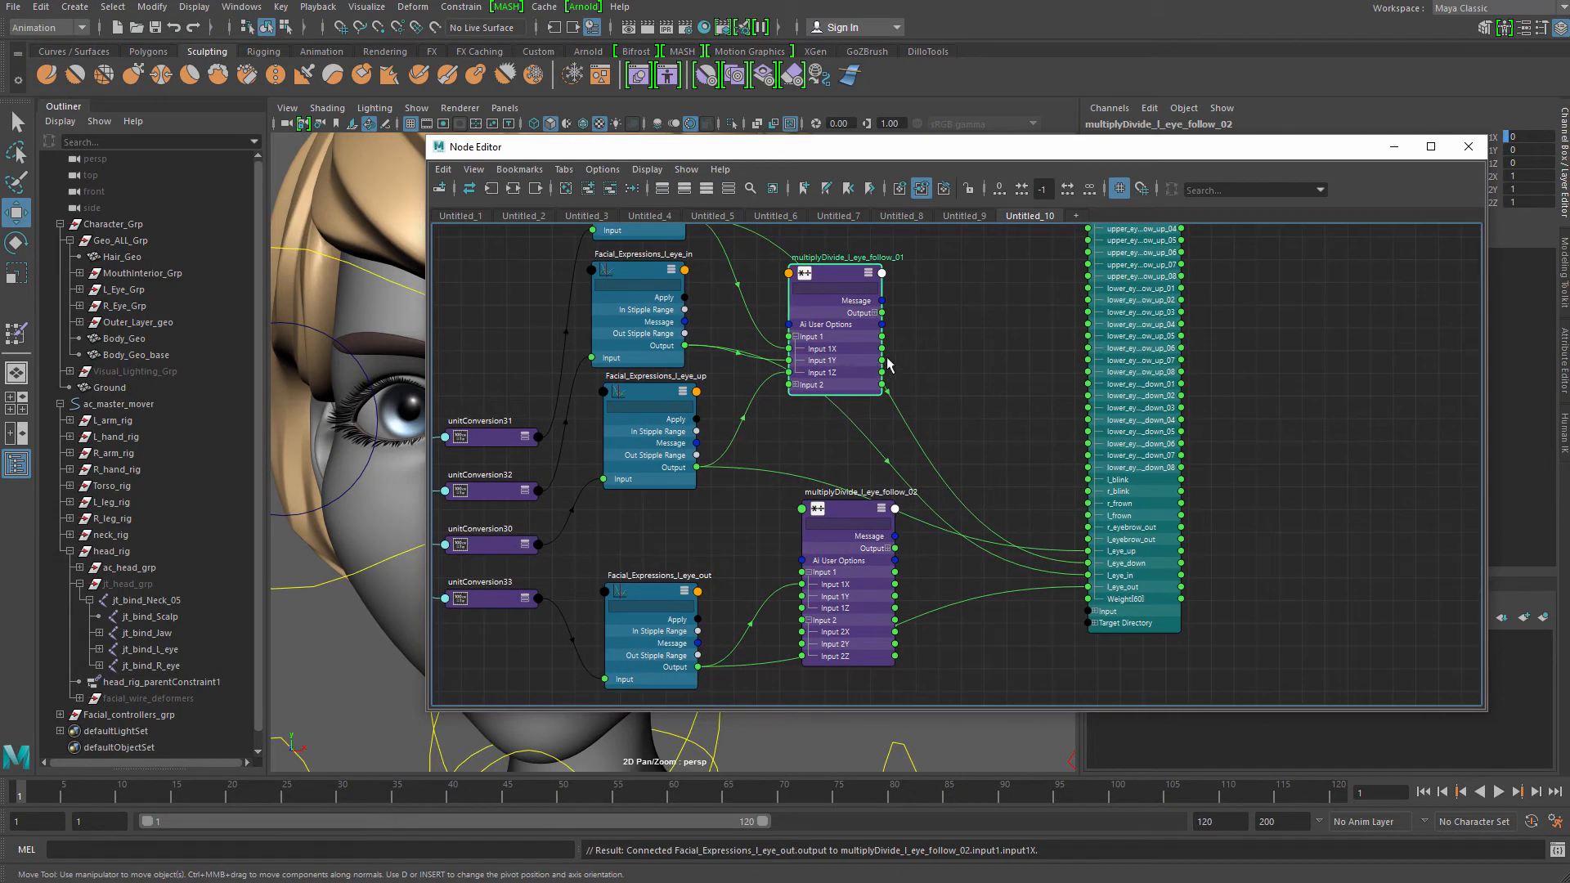
click(872, 313)
click(887, 549)
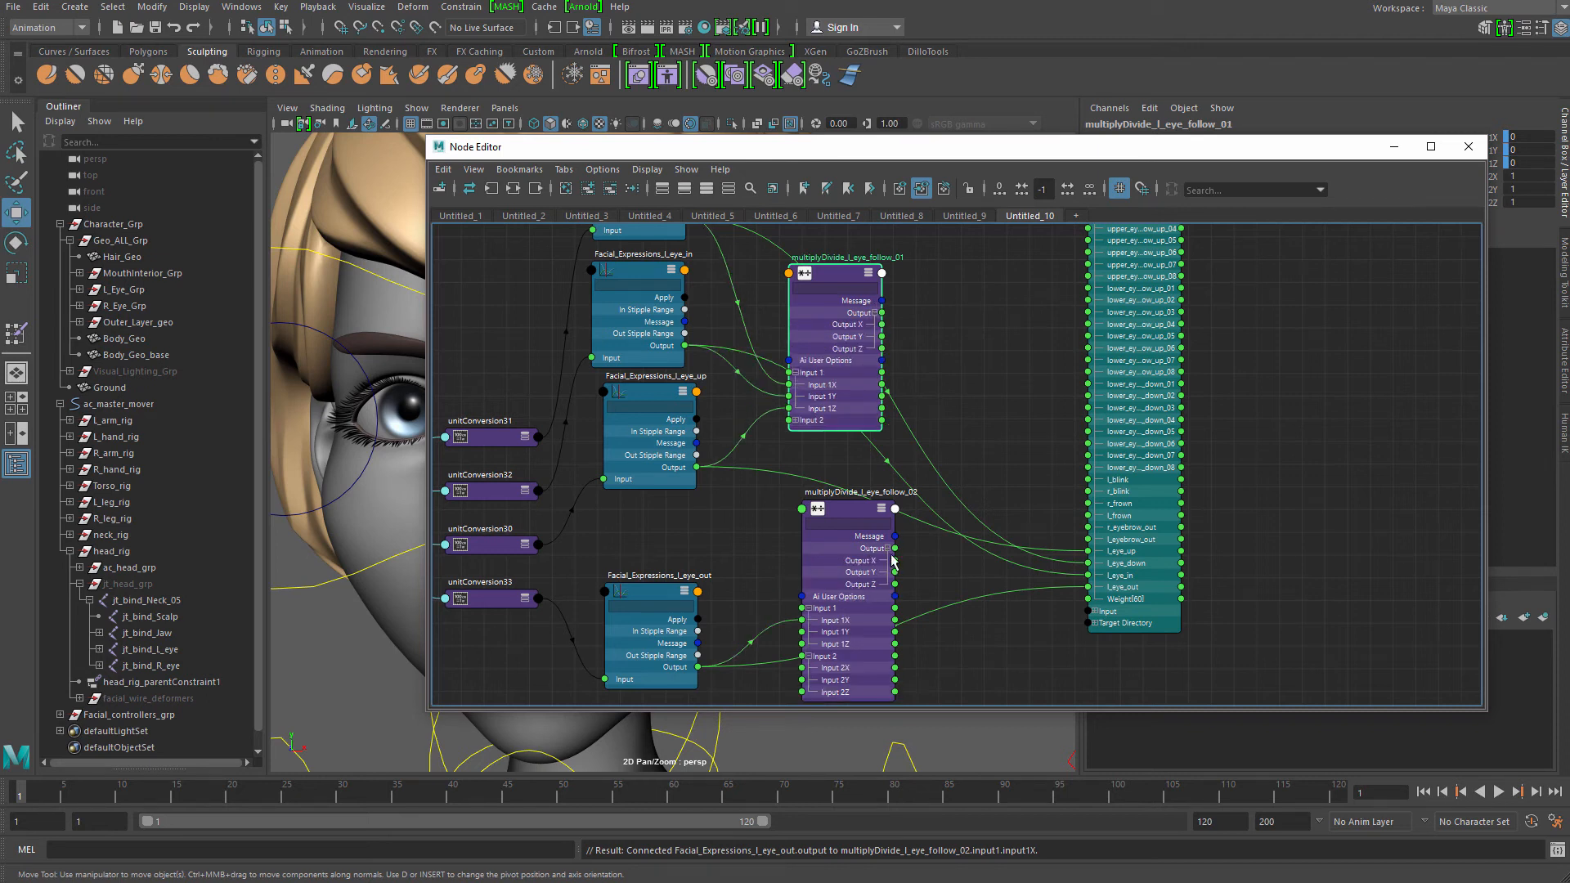
Move the Facial_Expressions node aside and place multiplyDivide_l_eye_follow_01 close beside its weight inputs
drag(1086, 535, 1141, 527)
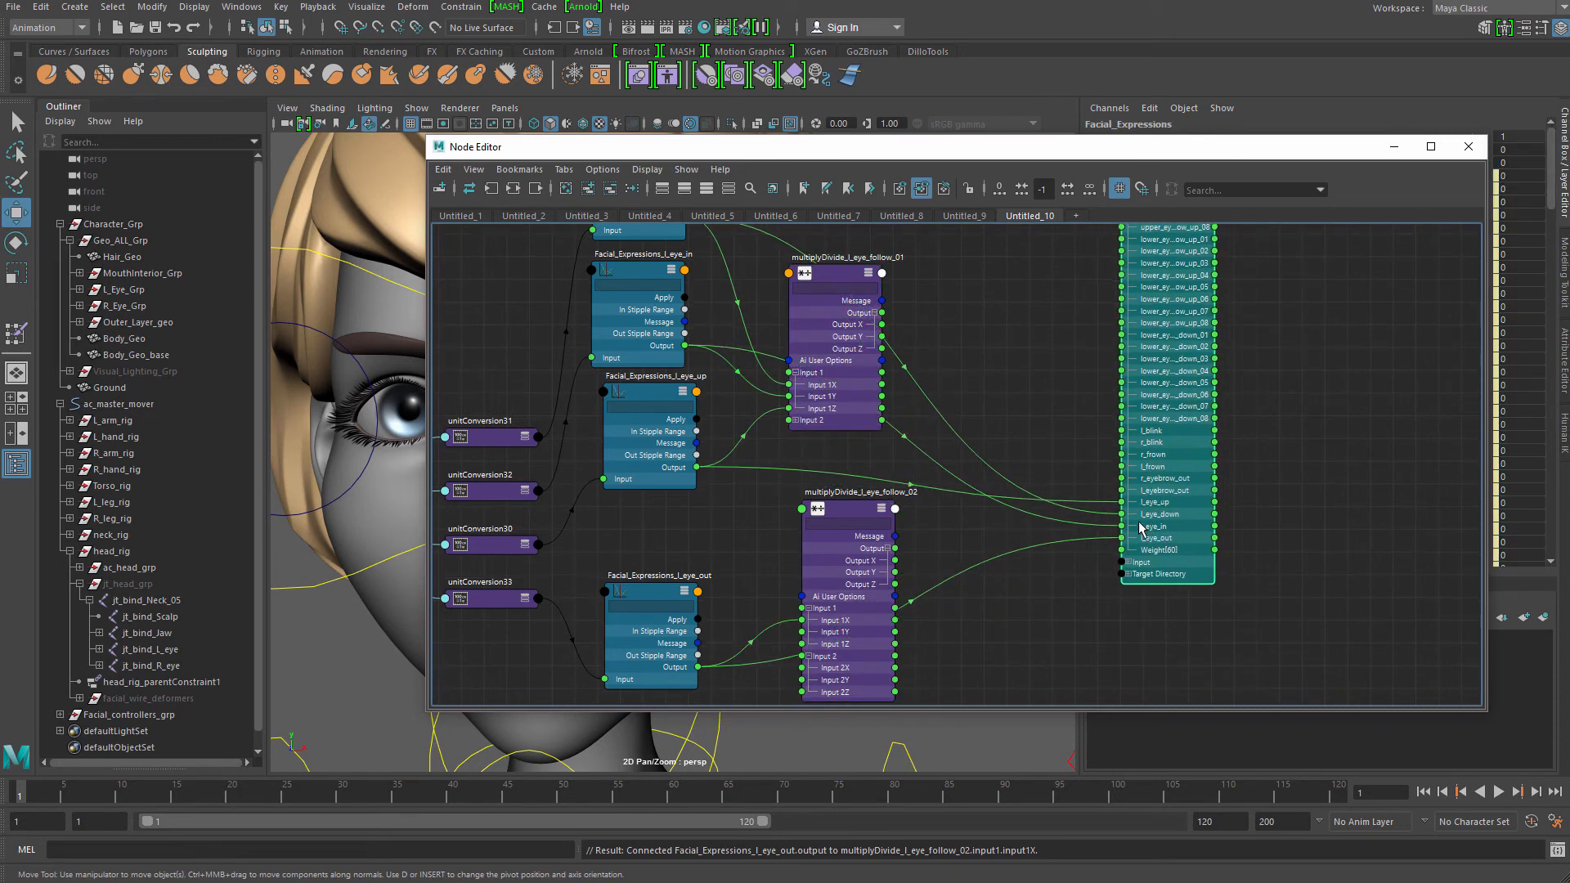
alt+middle_drag(948, 401, 985, 470)
drag(886, 440, 1098, 345)
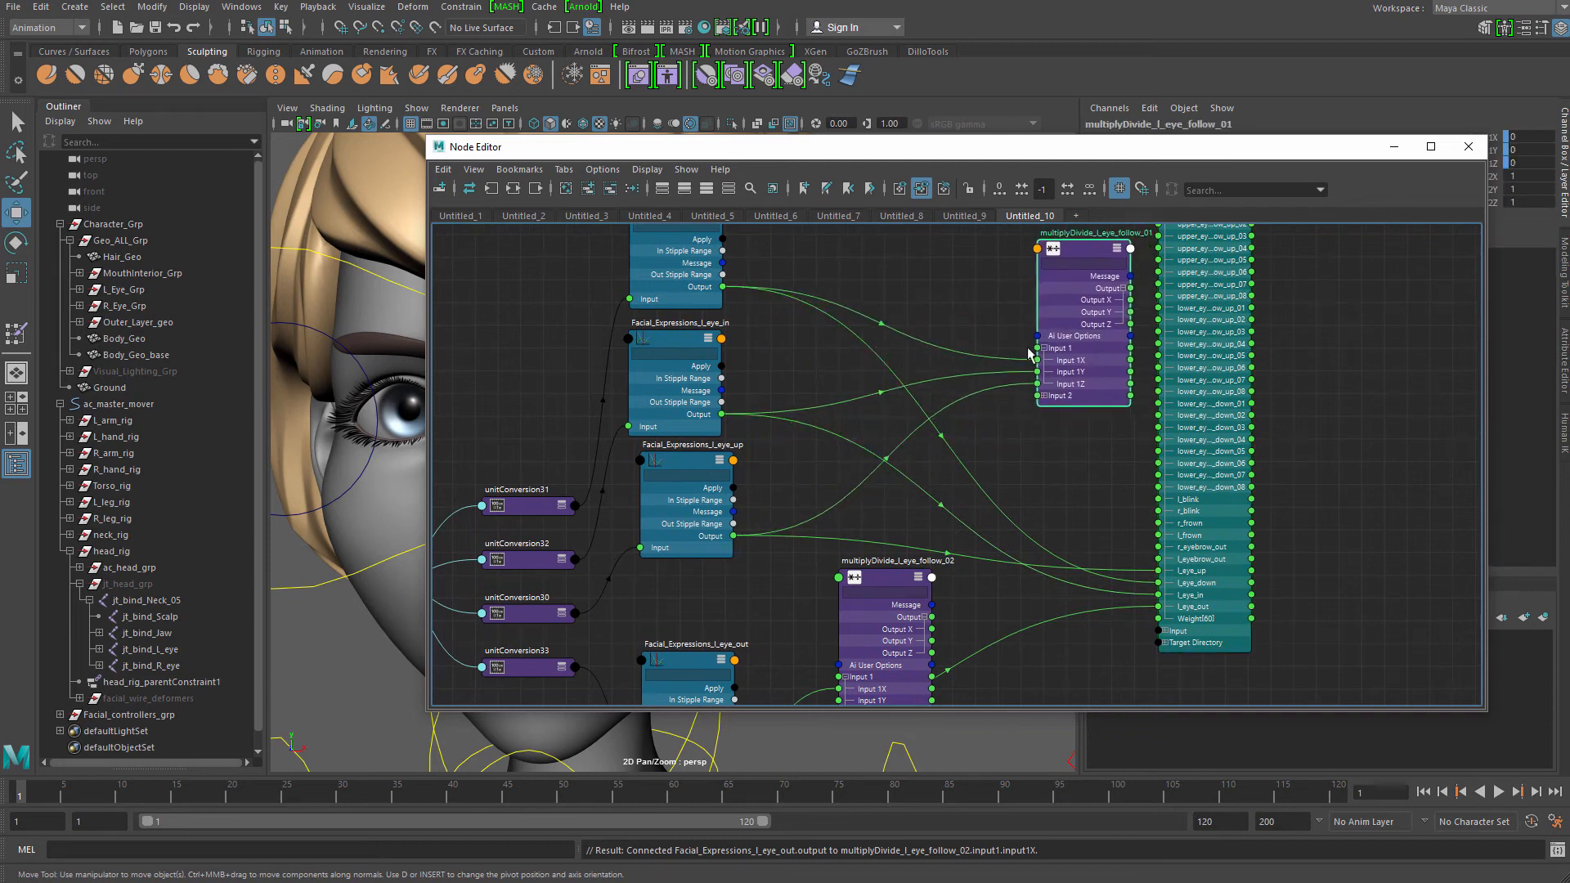
Connect multiplyDivide_l_eye_follow_01 Output X, Output Y and Output Z to the Facial_Expressions weights l_eye_down, l_eye_in and l_eye_up, respectively
alt+middle_drag(730, 324, 740, 431)
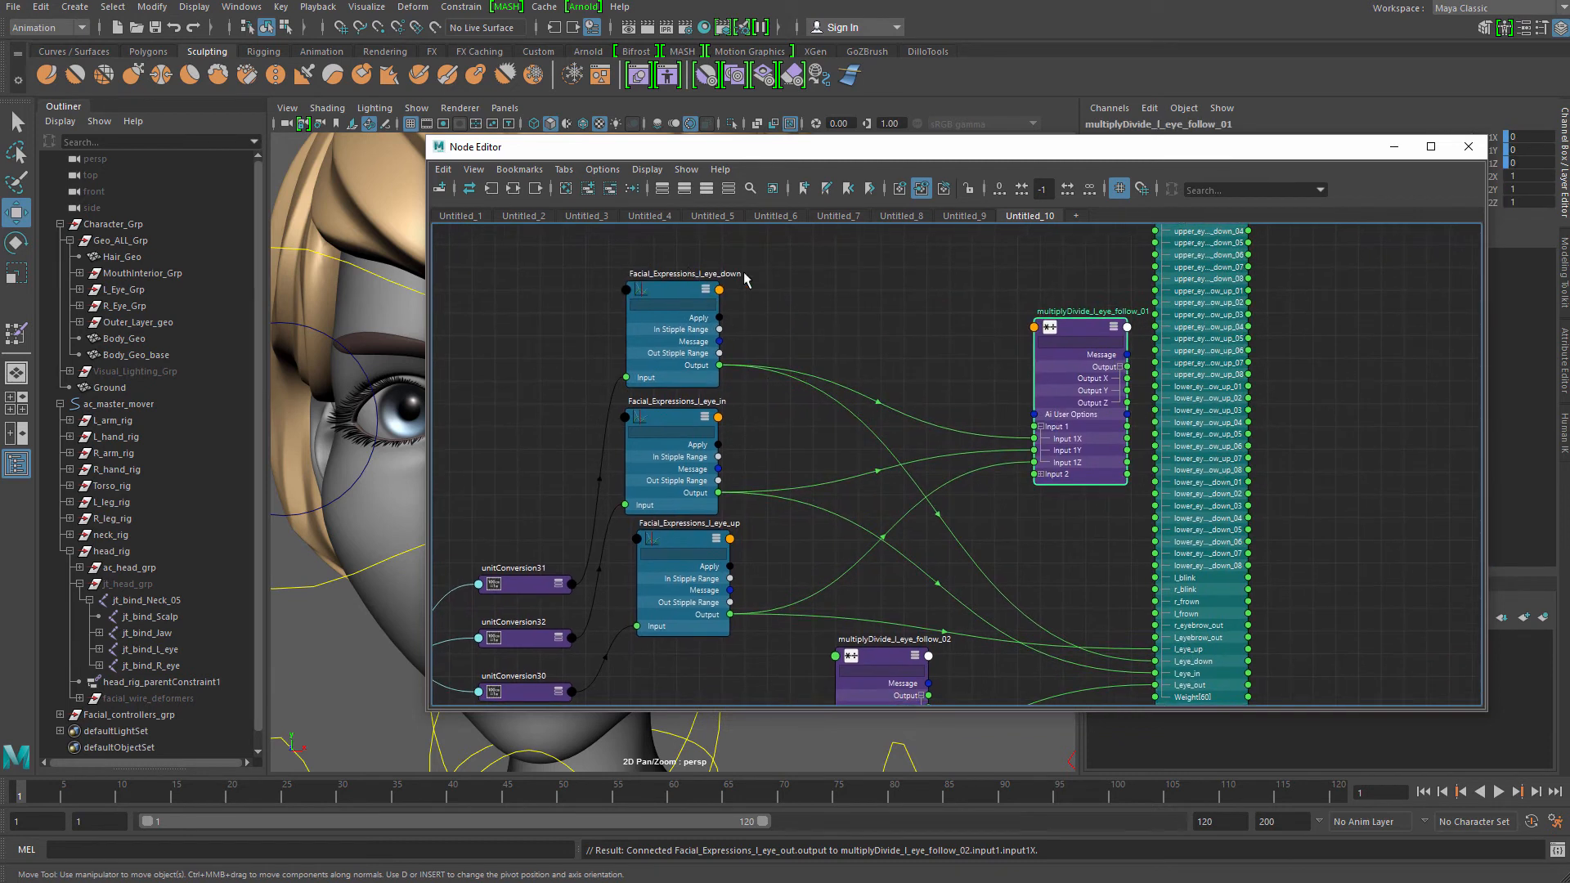
alt+middle_drag(746, 279, 828, 369)
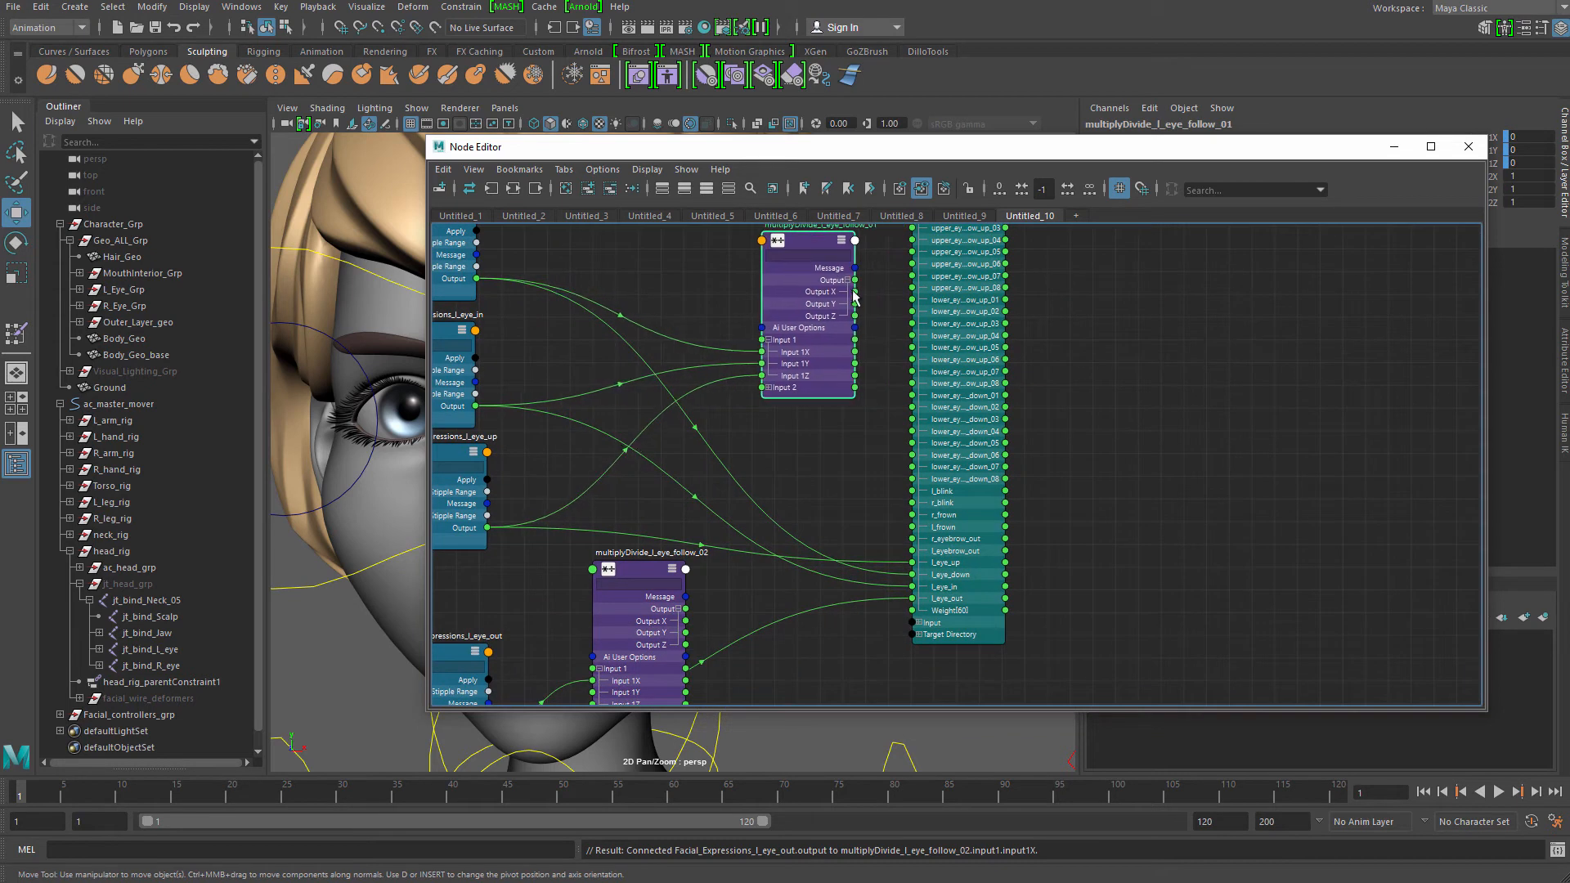
drag(898, 415, 918, 579)
alt+middle_drag(813, 429, 939, 444)
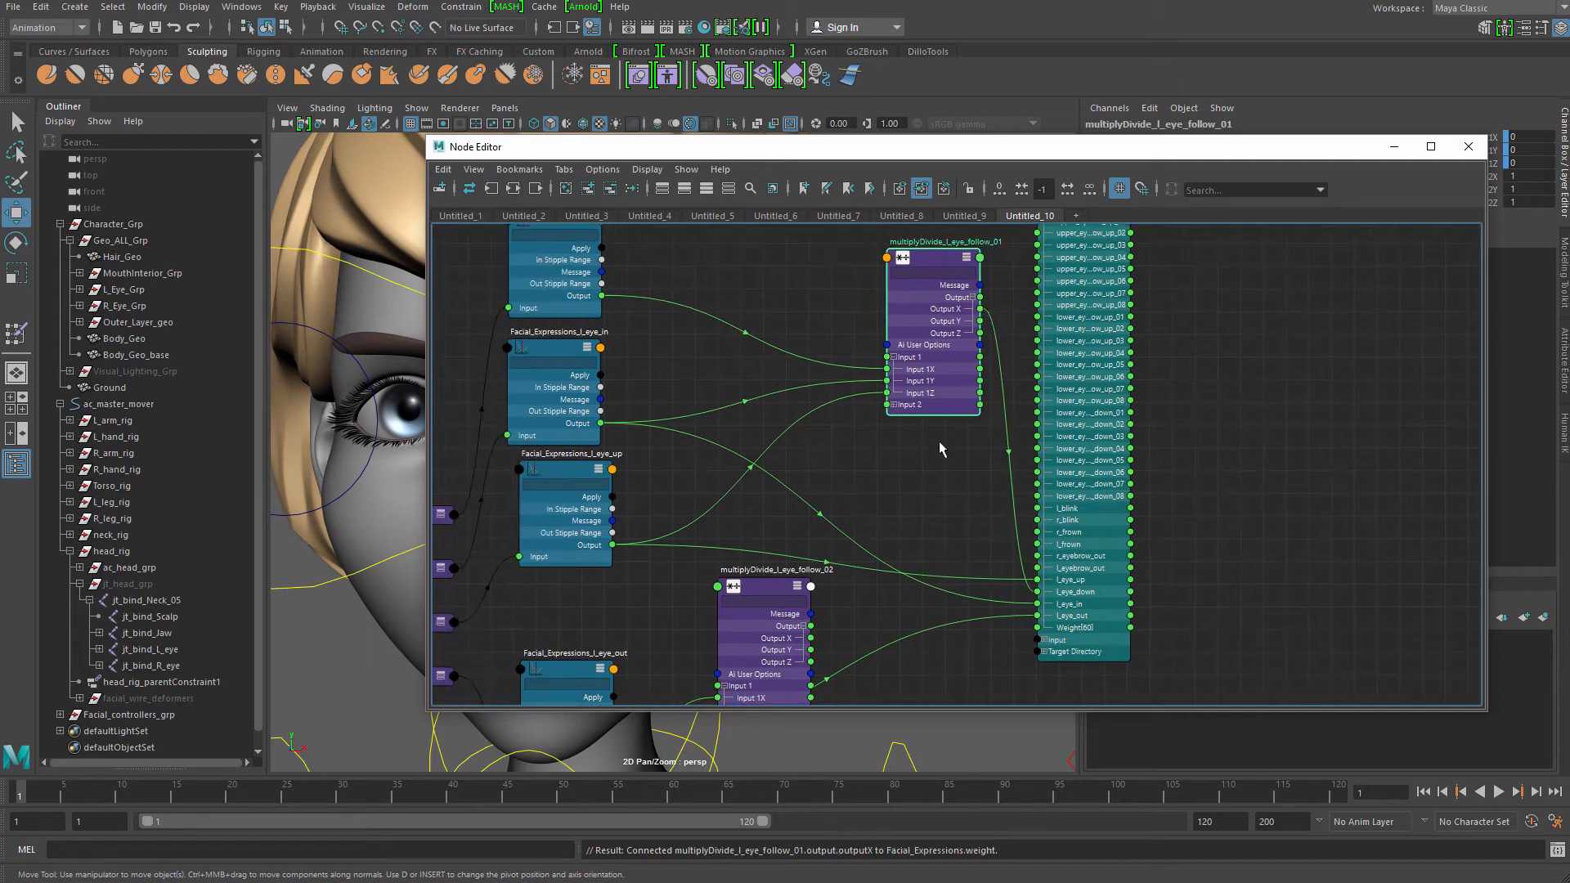
drag(550, 401, 576, 399)
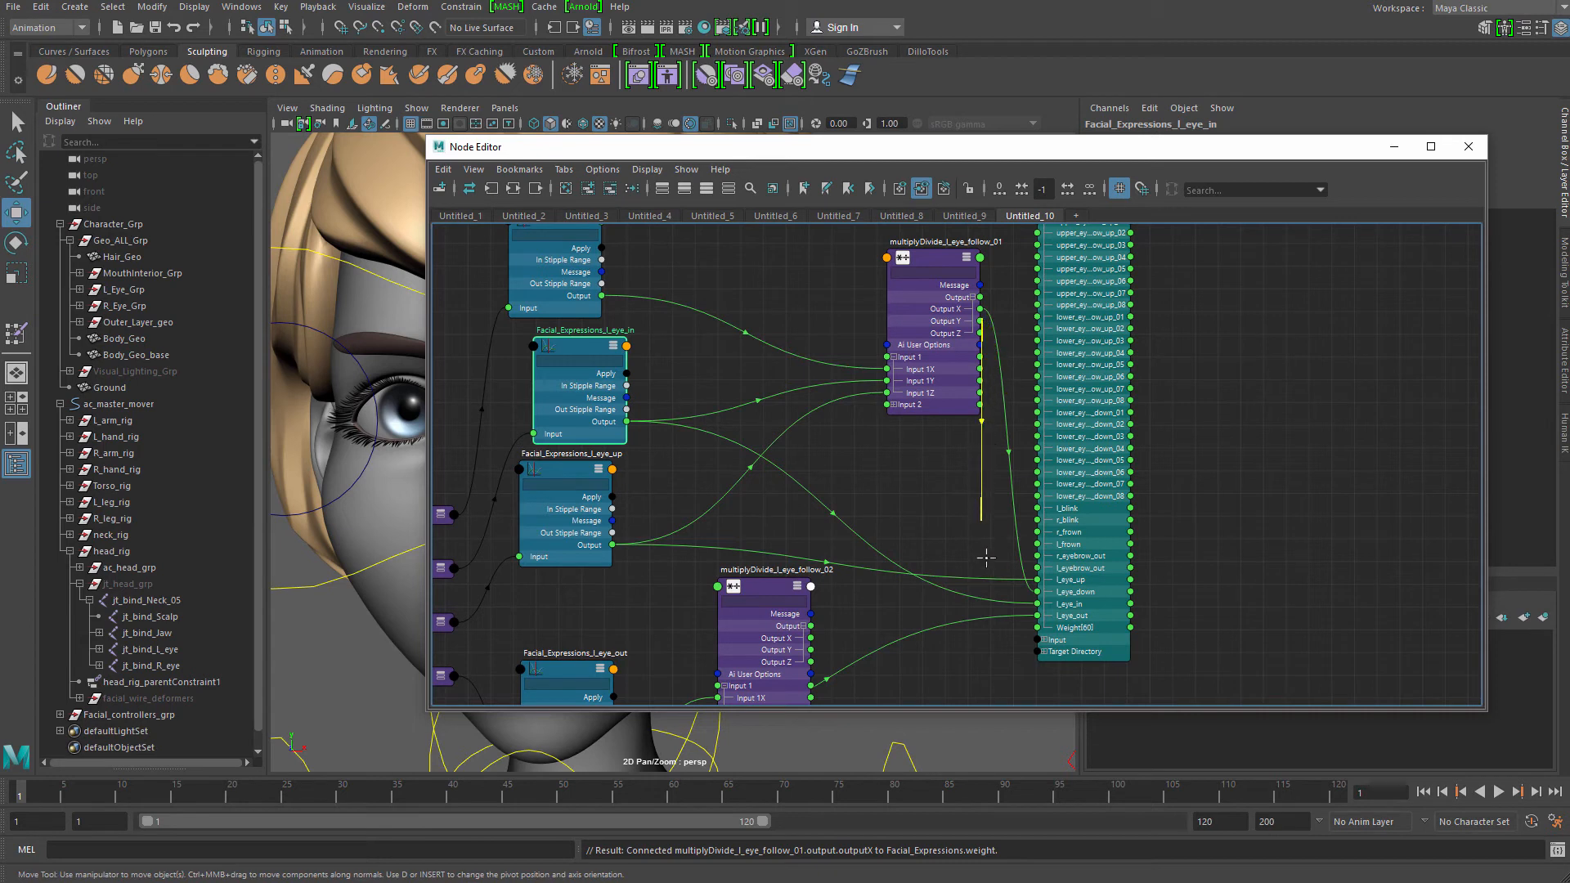
drag(986, 557, 1048, 603)
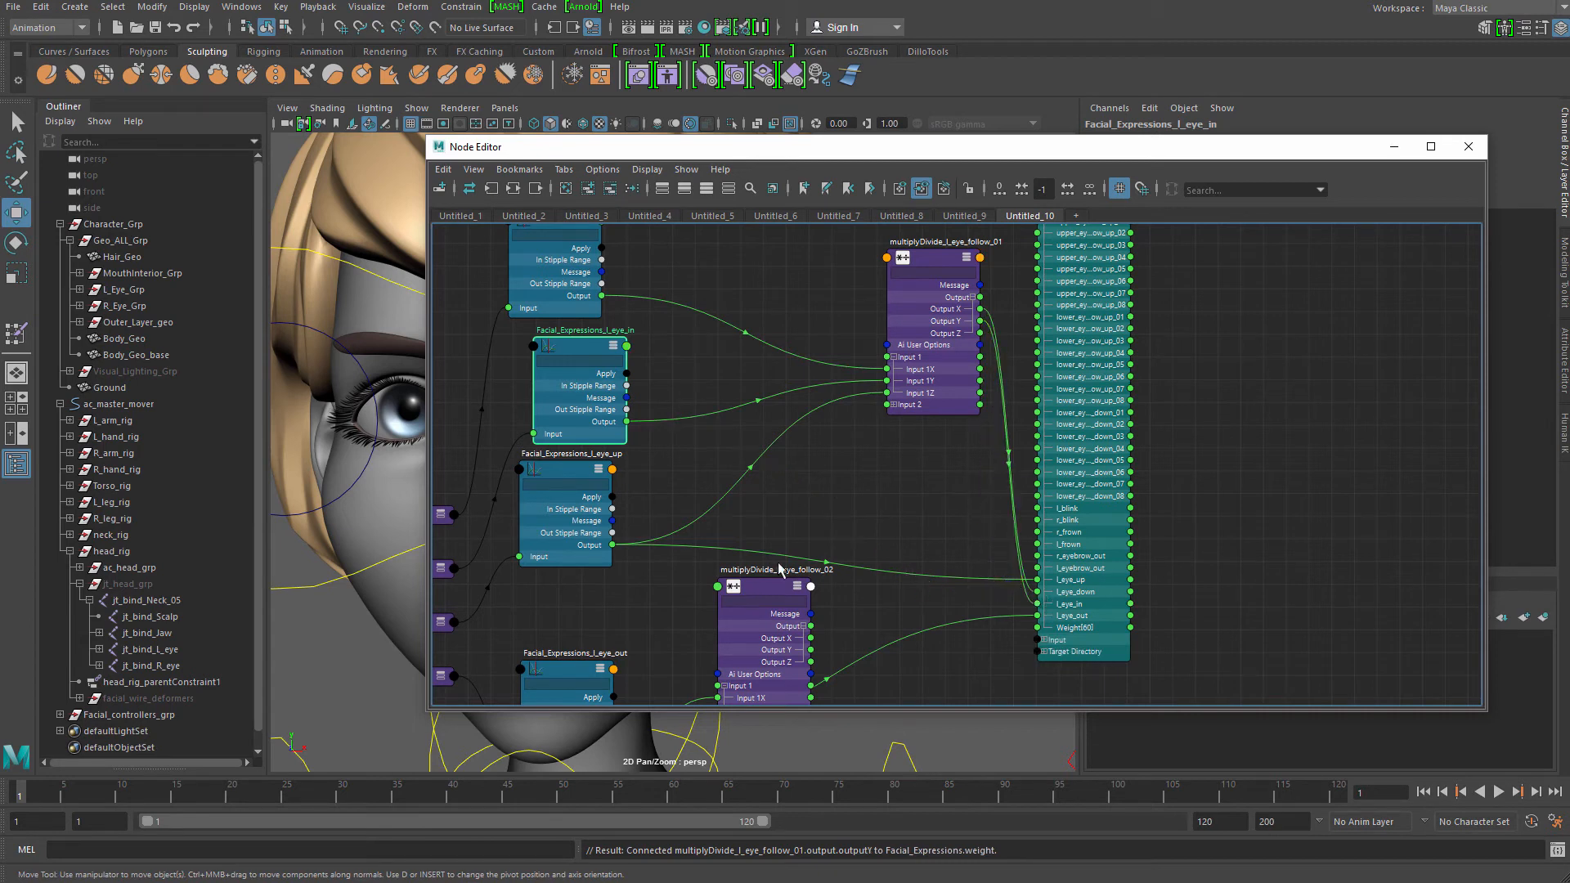
drag(572, 504, 595, 535)
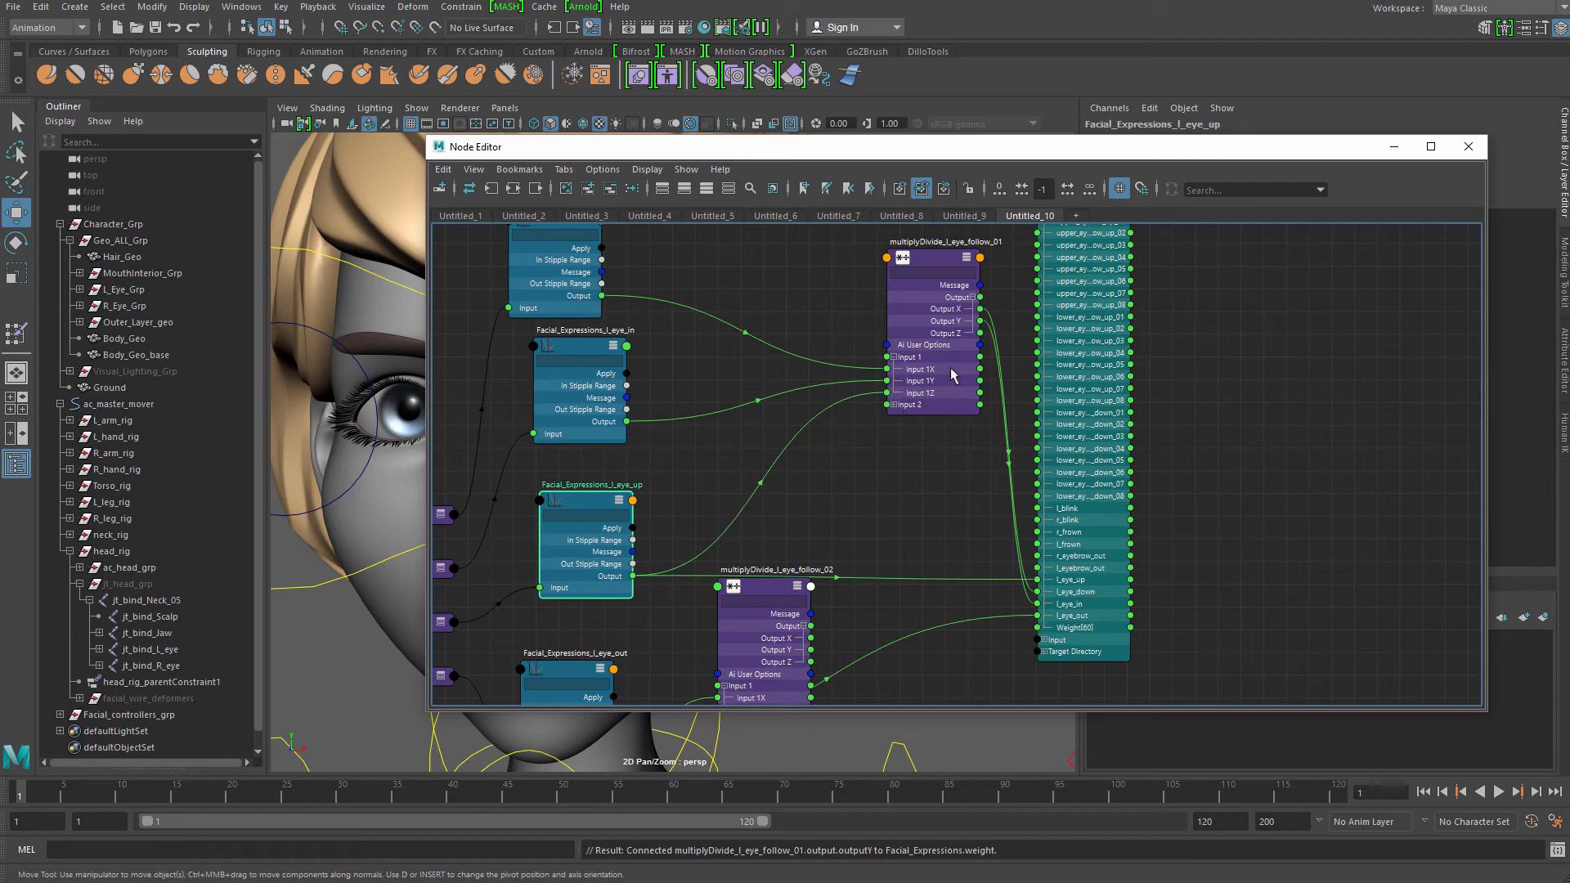
drag(975, 509, 1045, 578)
Reposition multiplyDivide_l_eye_follow_02 and connect its Output X to the l_eye_out weight of Facial_Expressions
drag(774, 639, 794, 627)
alt+middle_drag(834, 570, 892, 426)
drag(862, 538, 875, 507)
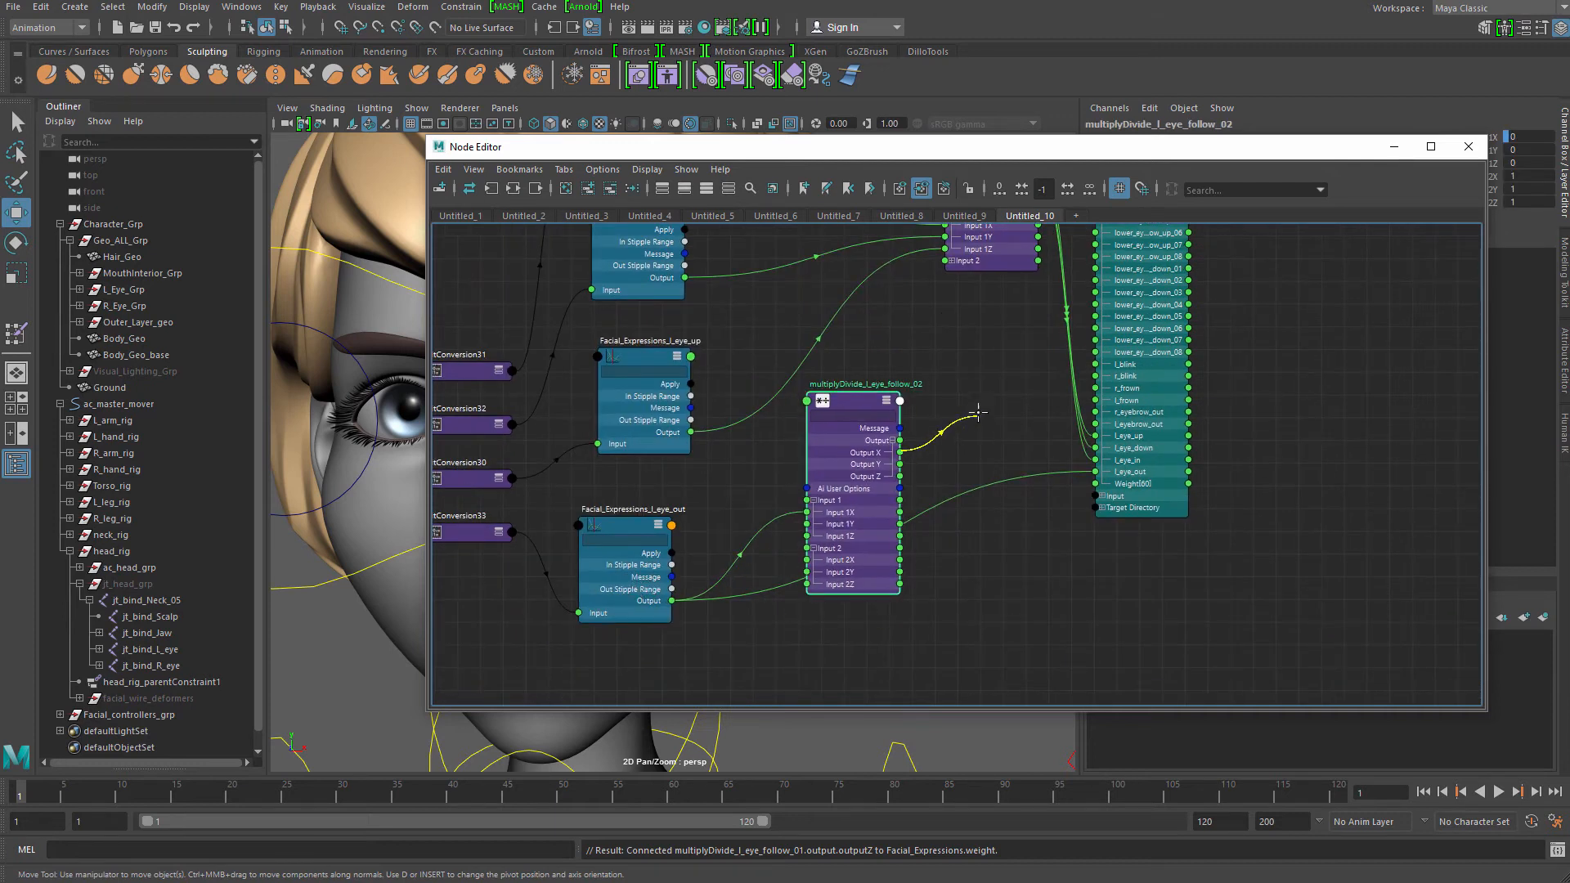
drag(978, 413, 1096, 473)
click(952, 503)
Spread out the node network, aligning the two multiply-divide nodes and moving Facial_Expressions farther away from them
drag(875, 530, 1015, 528)
alt+middle_drag(940, 383, 989, 452)
scroll(1001, 466, down, 1)
drag(1202, 450, 1429, 433)
scroll(1190, 450, down, 3)
drag(1086, 366, 1095, 405)
drag(1107, 532, 1113, 534)
alt+middle_drag(1078, 511, 932, 531)
drag(1205, 442, 1232, 447)
alt+middle_drag(1153, 440, 1077, 526)
scroll(1076, 526, up, 1)
alt+right_drag(1076, 525, 842, 368)
alt+middle_drag(992, 377, 989, 276)
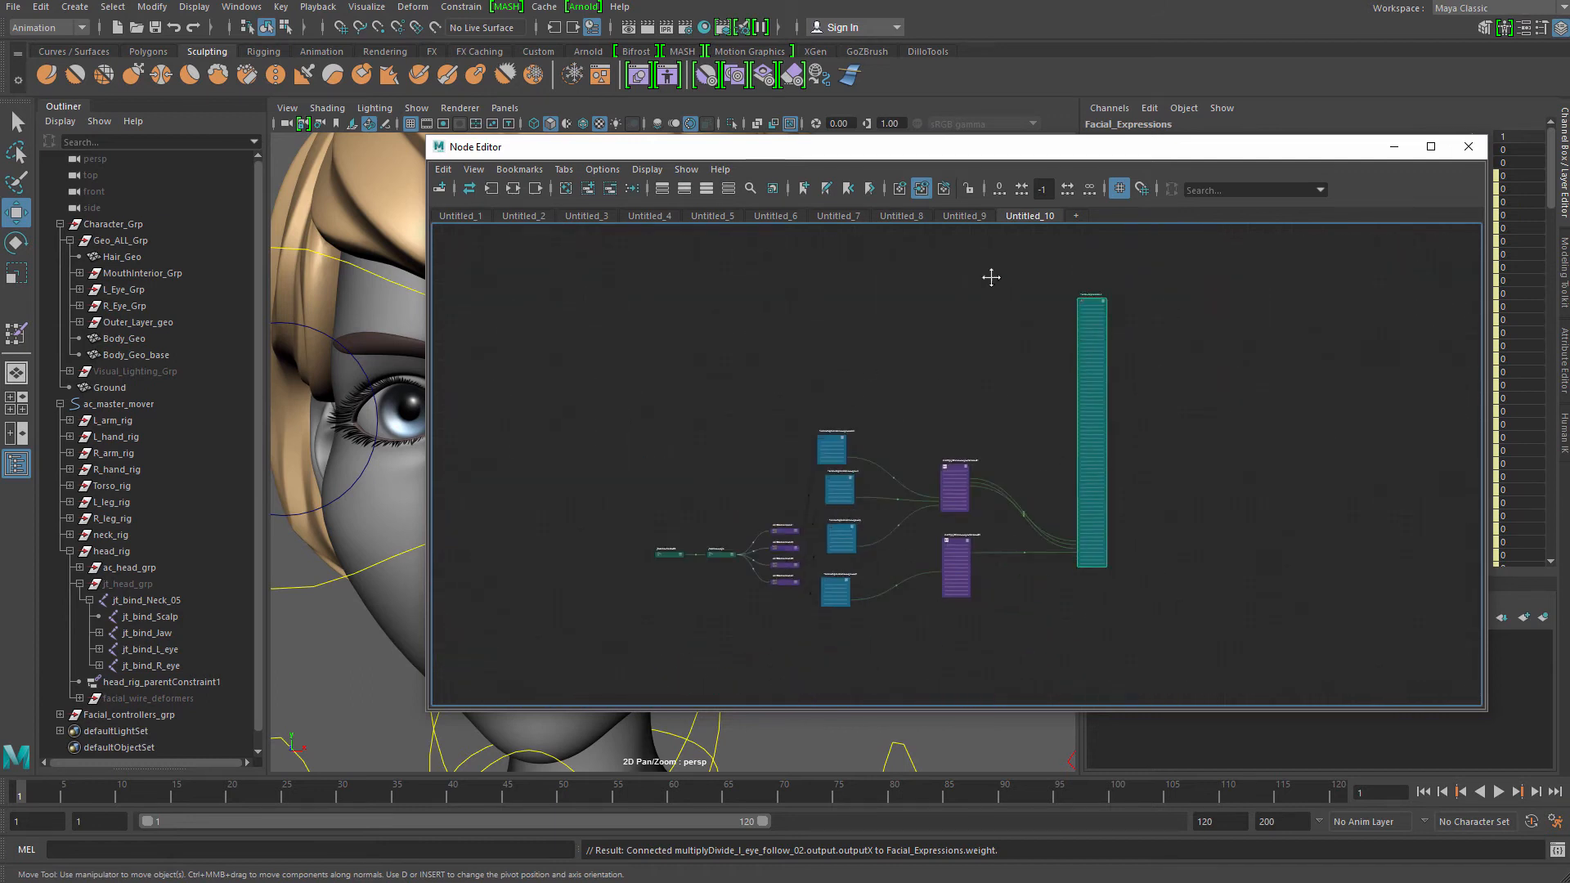
Expand the Input 2 attribute on multiplyDivide_l_eye_follow_01
alt+right_drag(988, 276, 1173, 646)
alt+middle_drag(1173, 646, 1423, 474)
alt+middle_drag(821, 497, 963, 399)
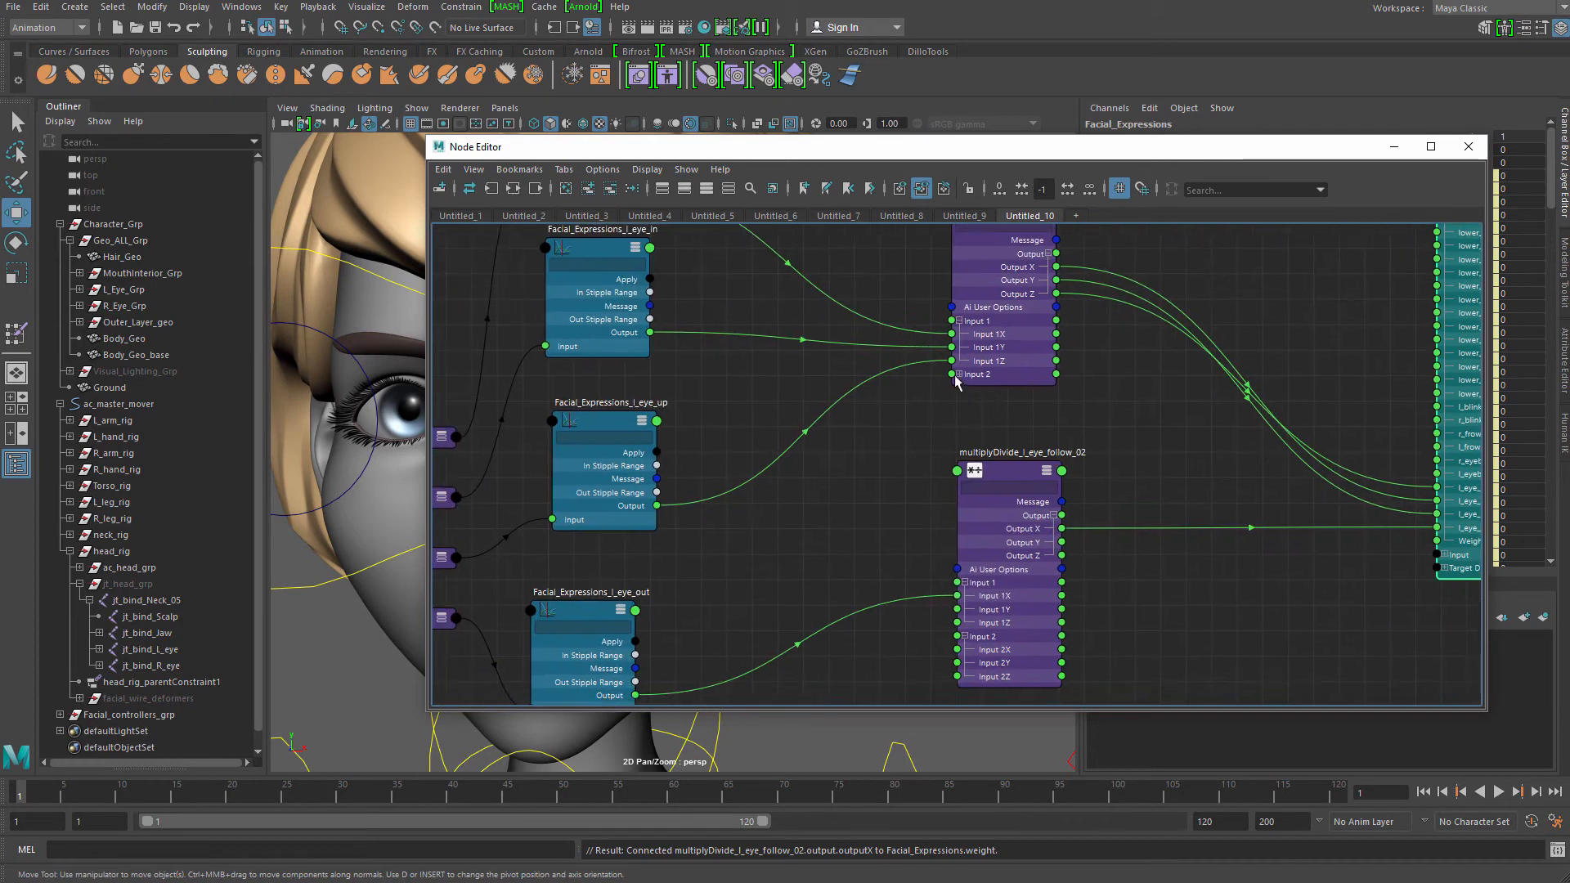
click(958, 374)
alt+middle_drag(951, 684, 967, 554)
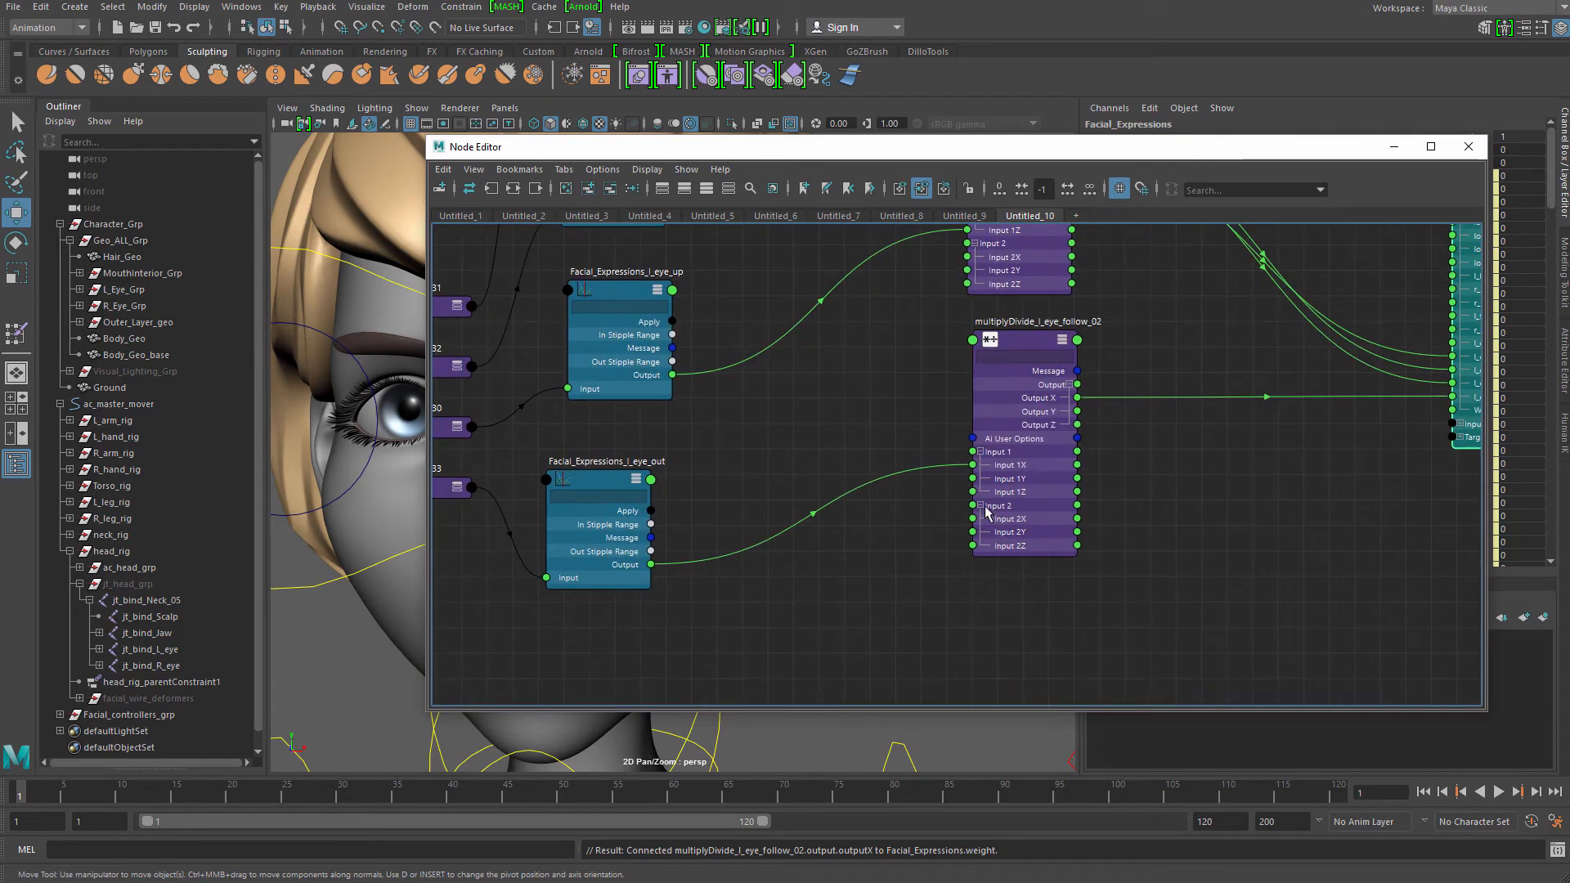
alt+middle_drag(841, 434, 1010, 577)
alt+right_drag(1006, 564, 827, 512)
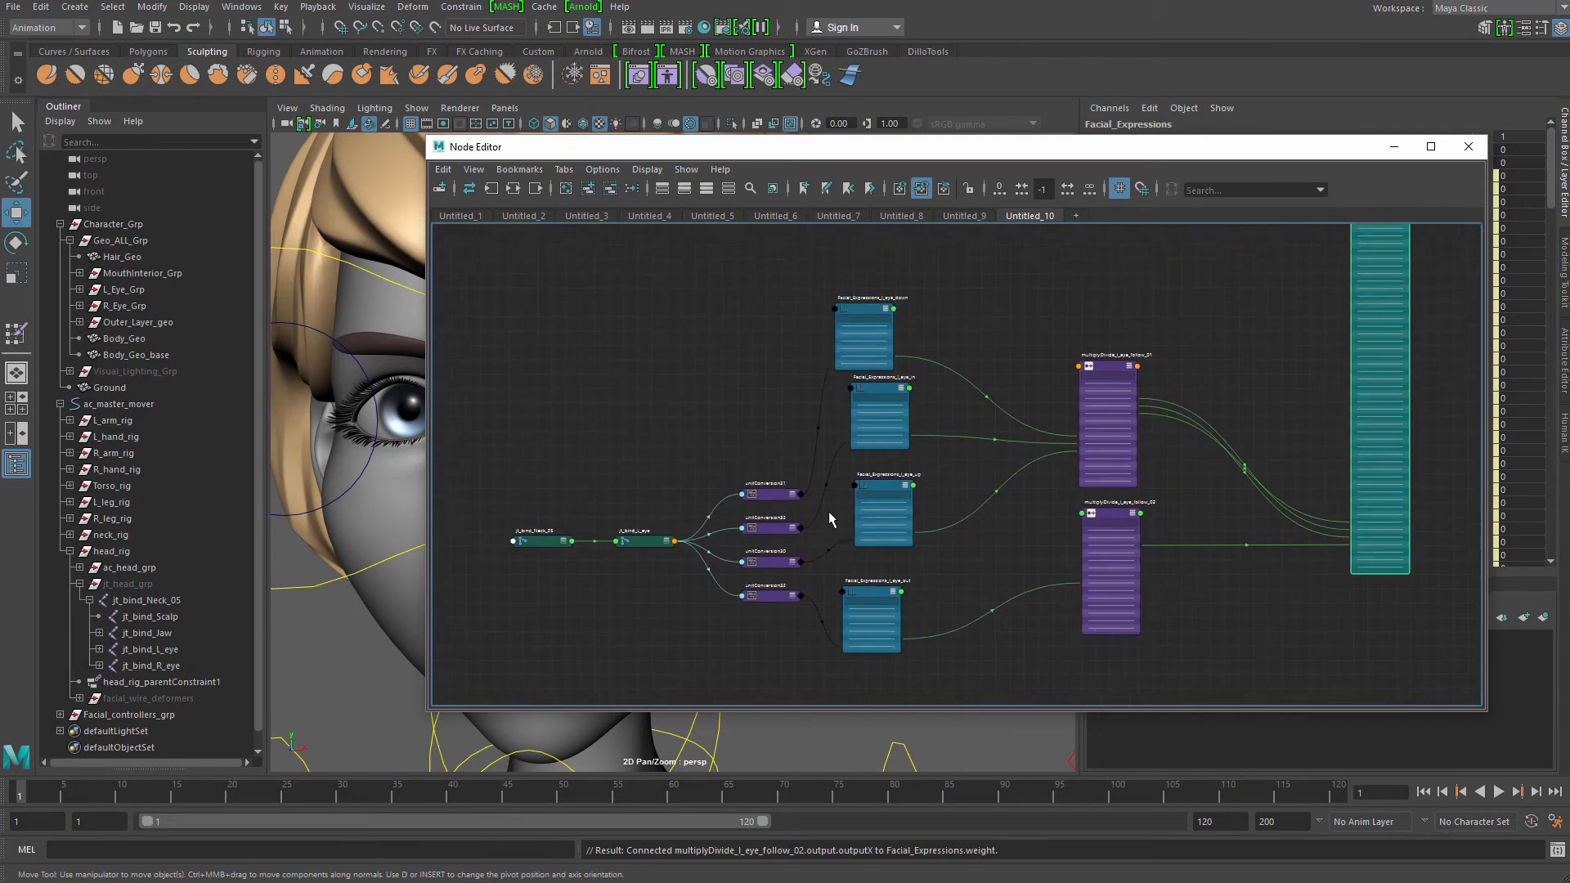
Add the left eye controller ac_l_eye to the node graph, show its full attributes and place it between the driver and multiply-divide nodes
click(886, 513)
drag(799, 147, 668, 535)
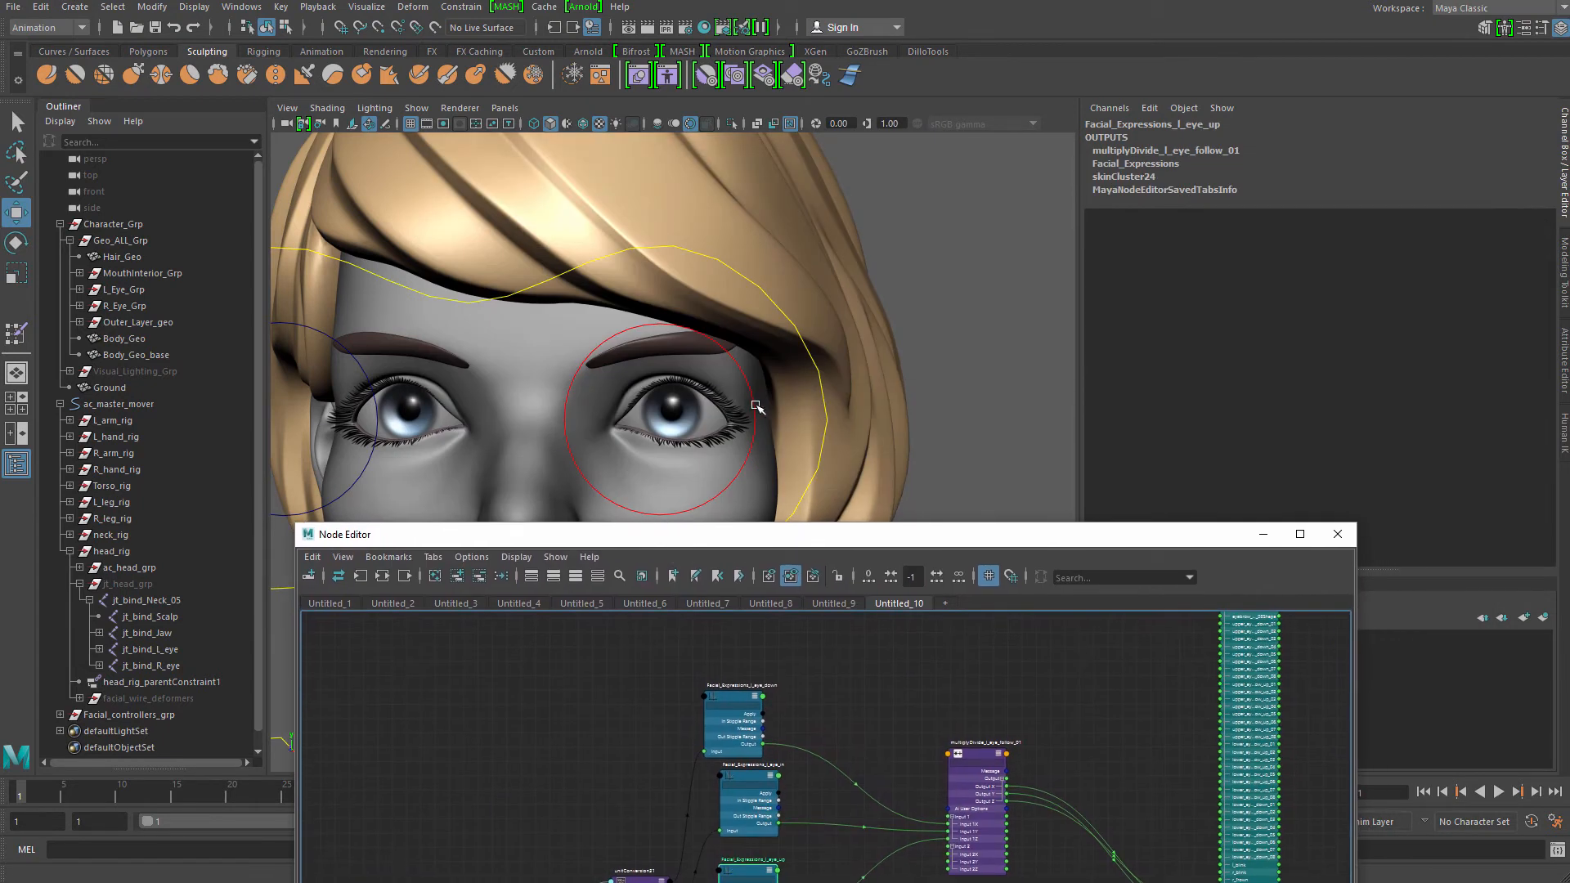
click(755, 405)
drag(872, 530, 1018, 59)
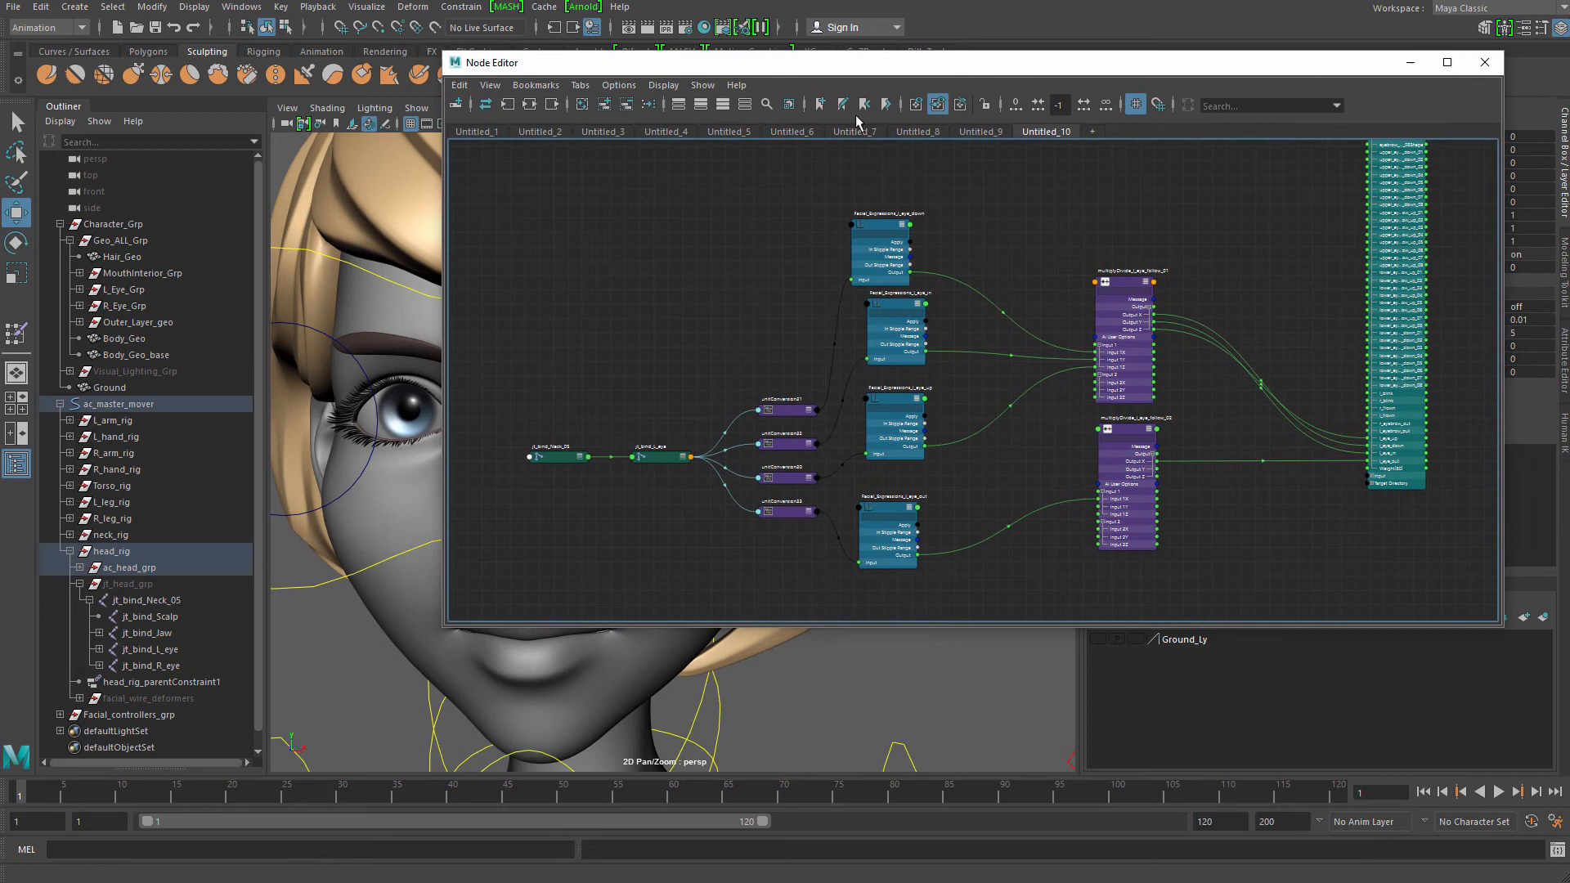
click(648, 105)
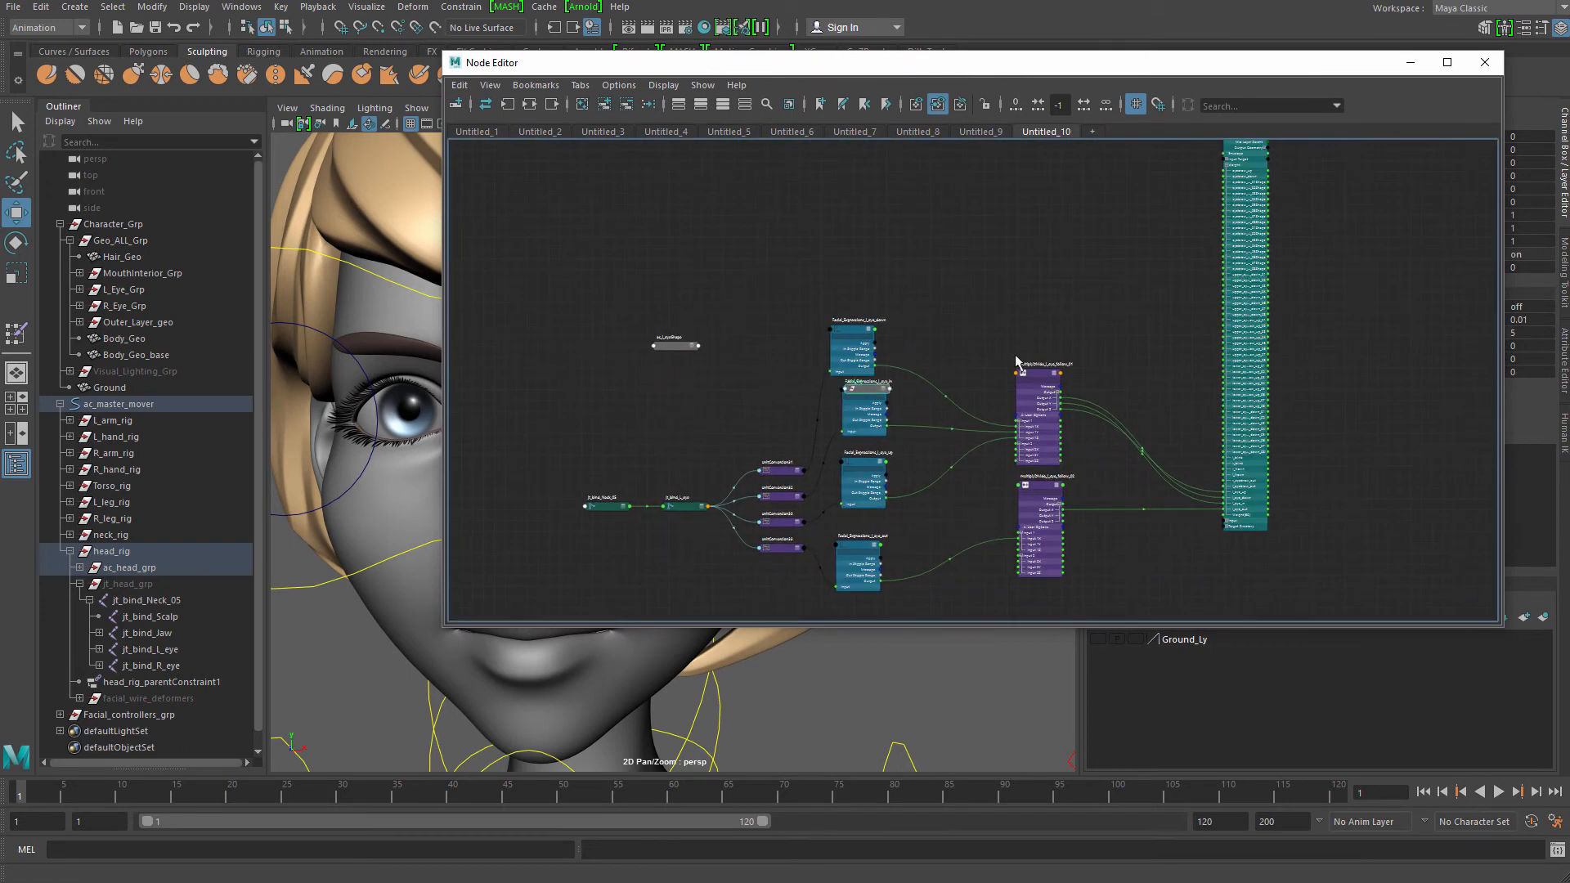
key(3)
drag(866, 389, 844, 362)
Connect the Eyelid Follow attribute of ac_l_eye to Input 2X, 2Y and 2Z of multiplyDivide_l_eye_follow_01
scroll(989, 364, up, 2)
scroll(965, 499, up, 5)
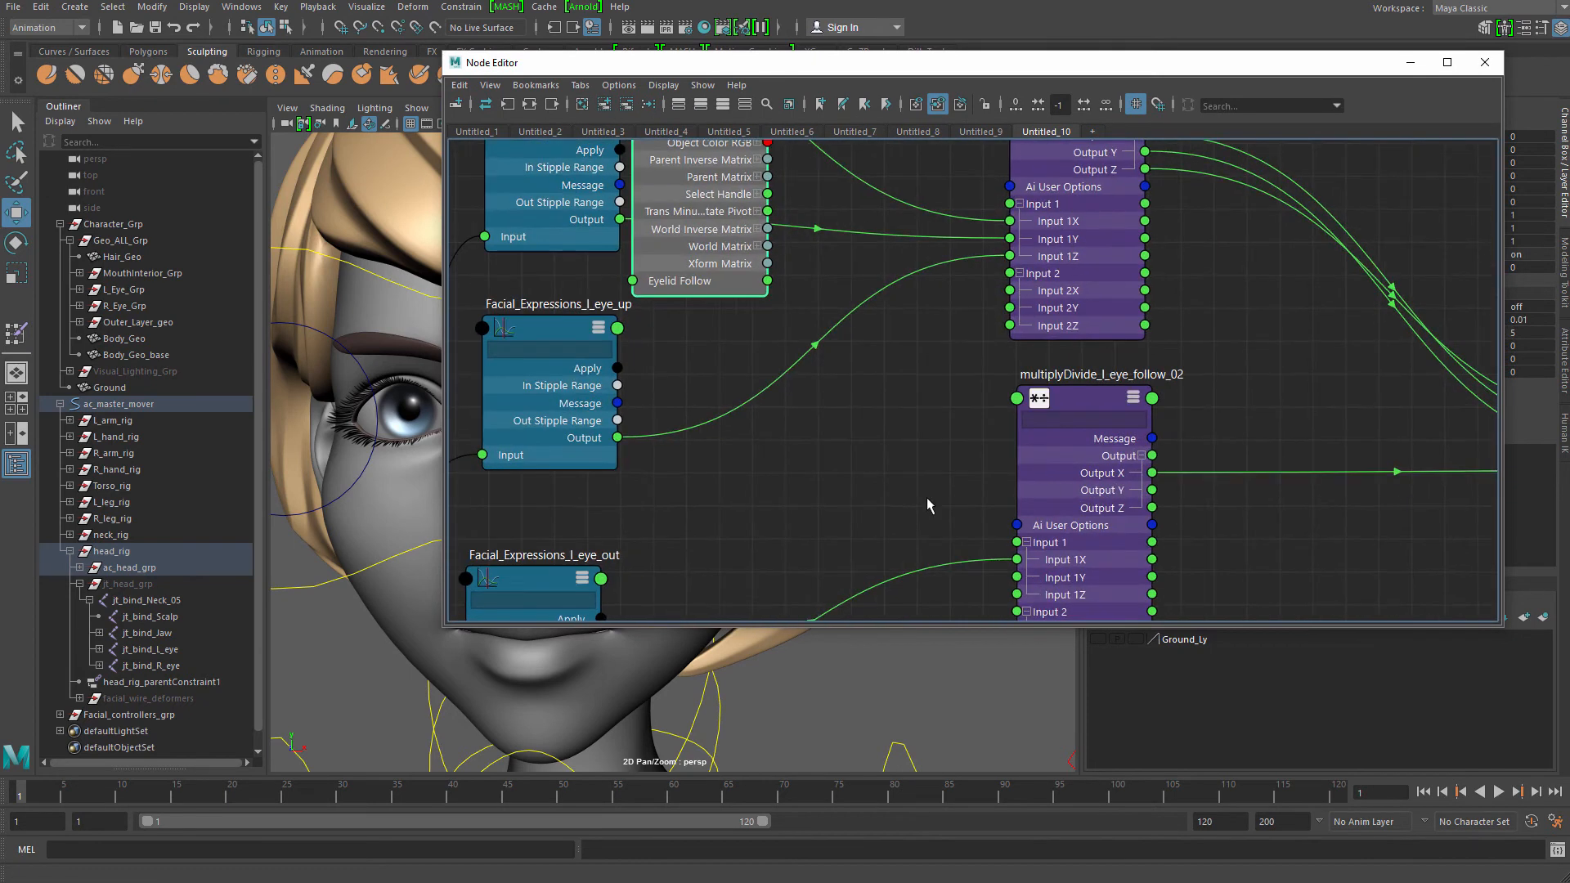
drag(750, 281, 773, 326)
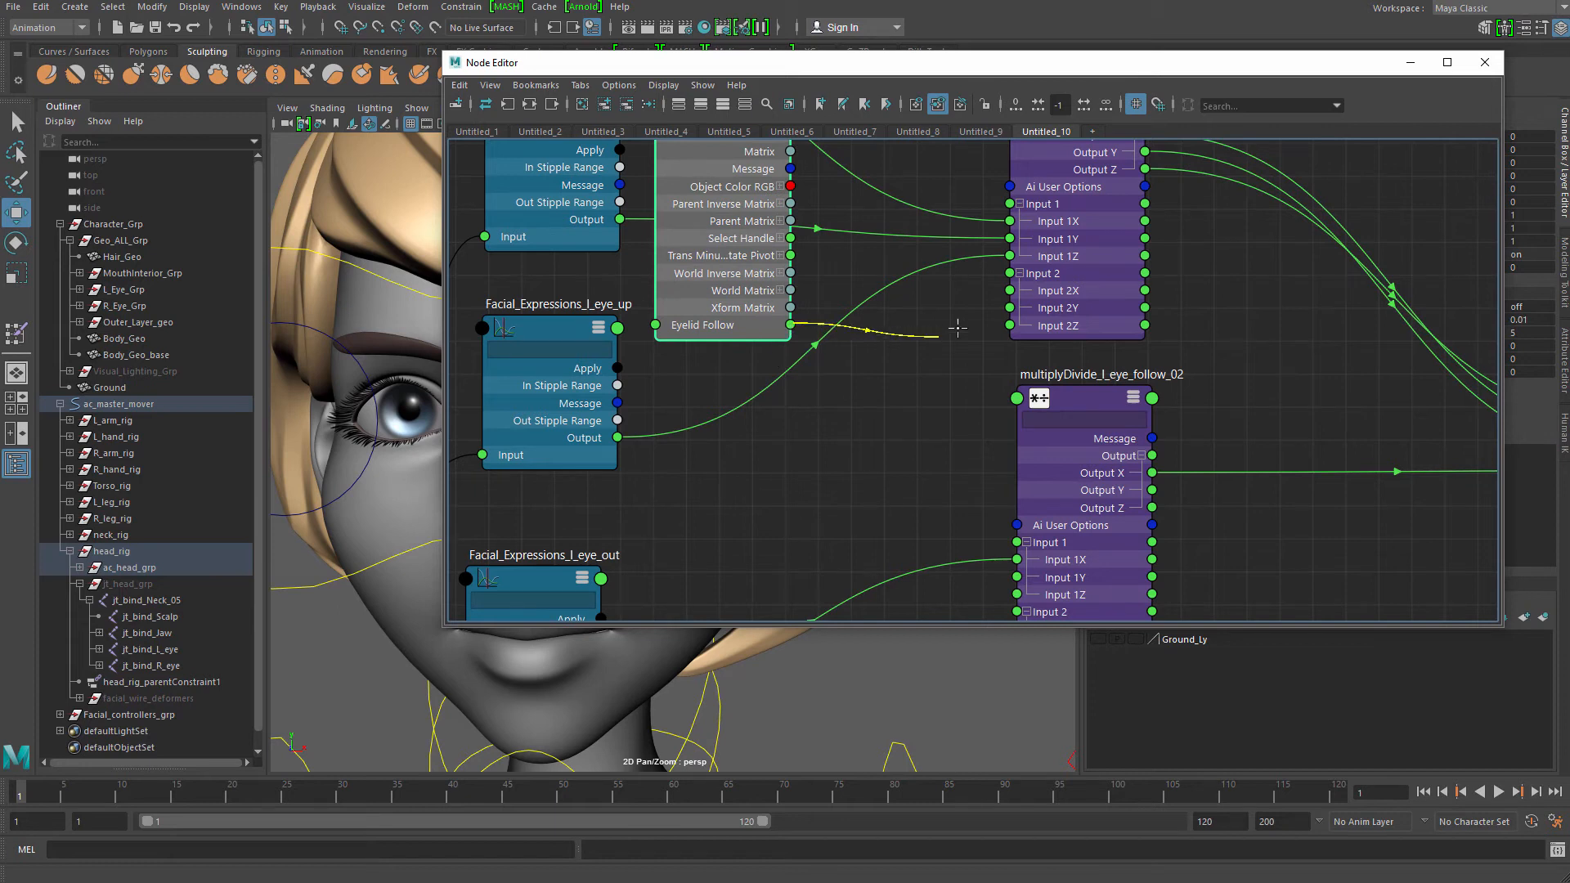
drag(958, 328, 1011, 325)
drag(830, 348, 935, 505)
alt+middle_drag(973, 468, 963, 379)
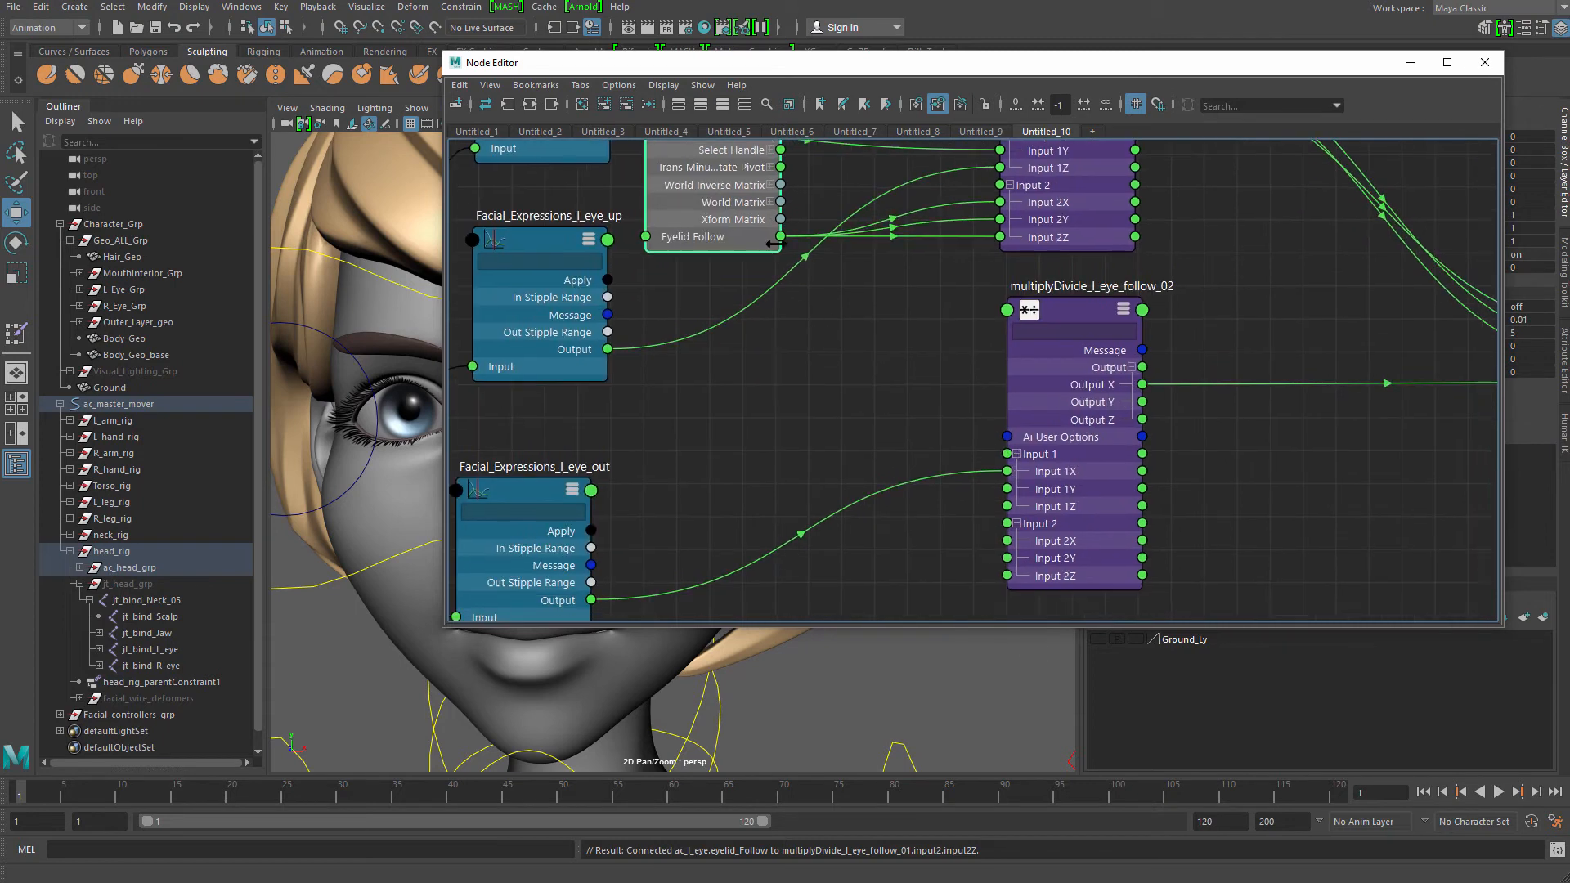
Connect the Eyelid Follow attribute of ac_l_eye to Input 2X of multiplyDivide_l_eye_follow_02
click(806, 361)
drag(769, 243, 881, 372)
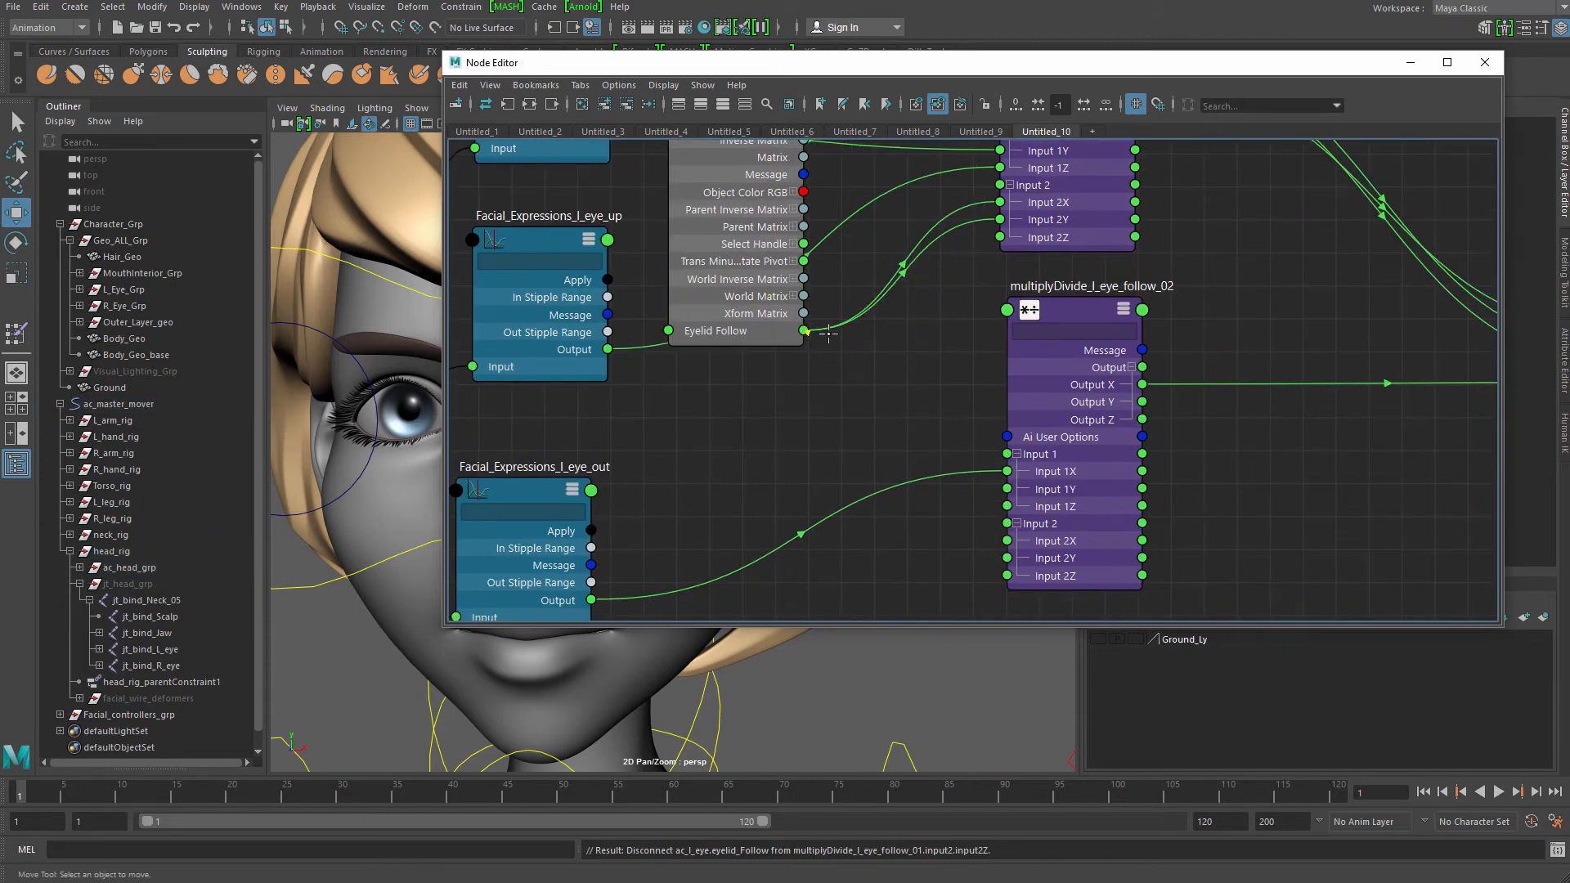
drag(806, 331, 1006, 540)
scroll(1007, 541, down, 5)
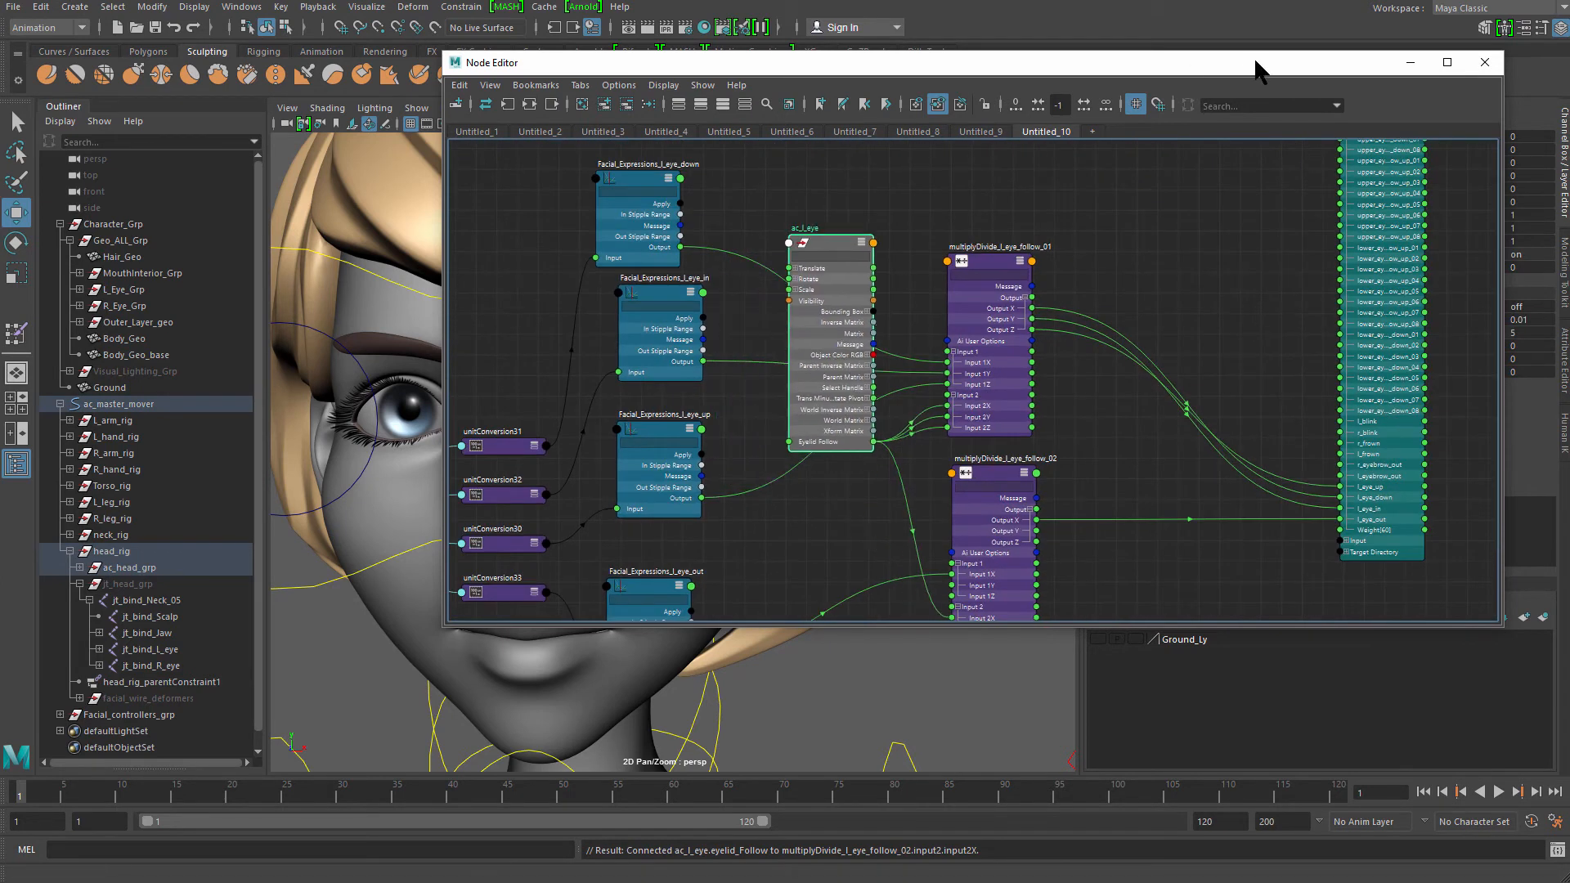
Uncover the face in the viewport, test-move the left eye controller with Eyelid Follow at 0, and undo the move
drag(1257, 71, 719, 497)
scroll(904, 293, down, 5)
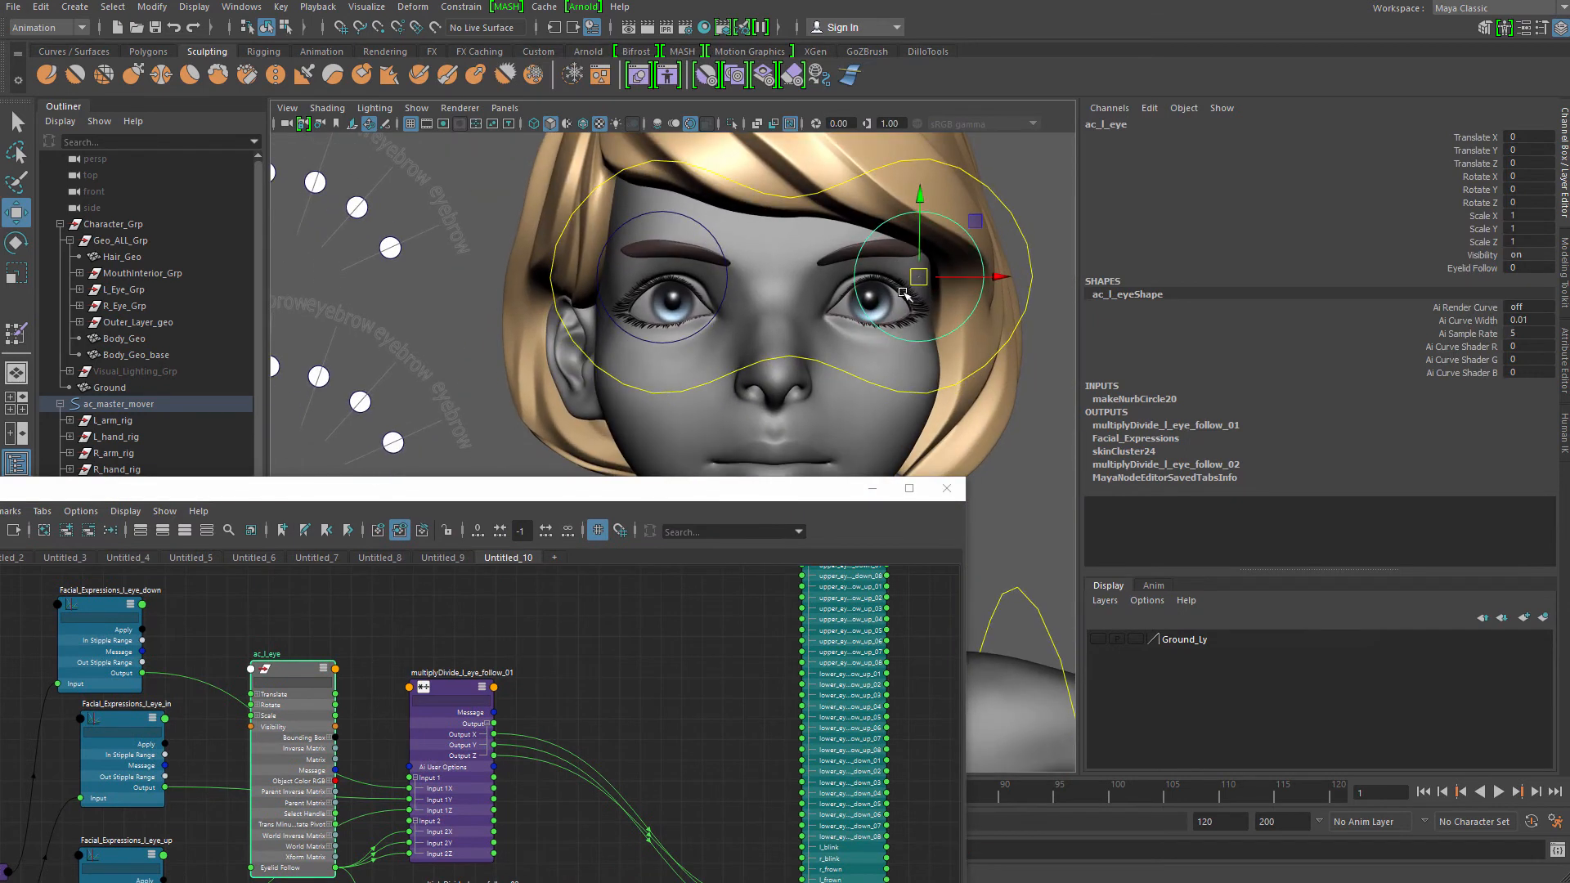
alt+drag(903, 293, 797, 291)
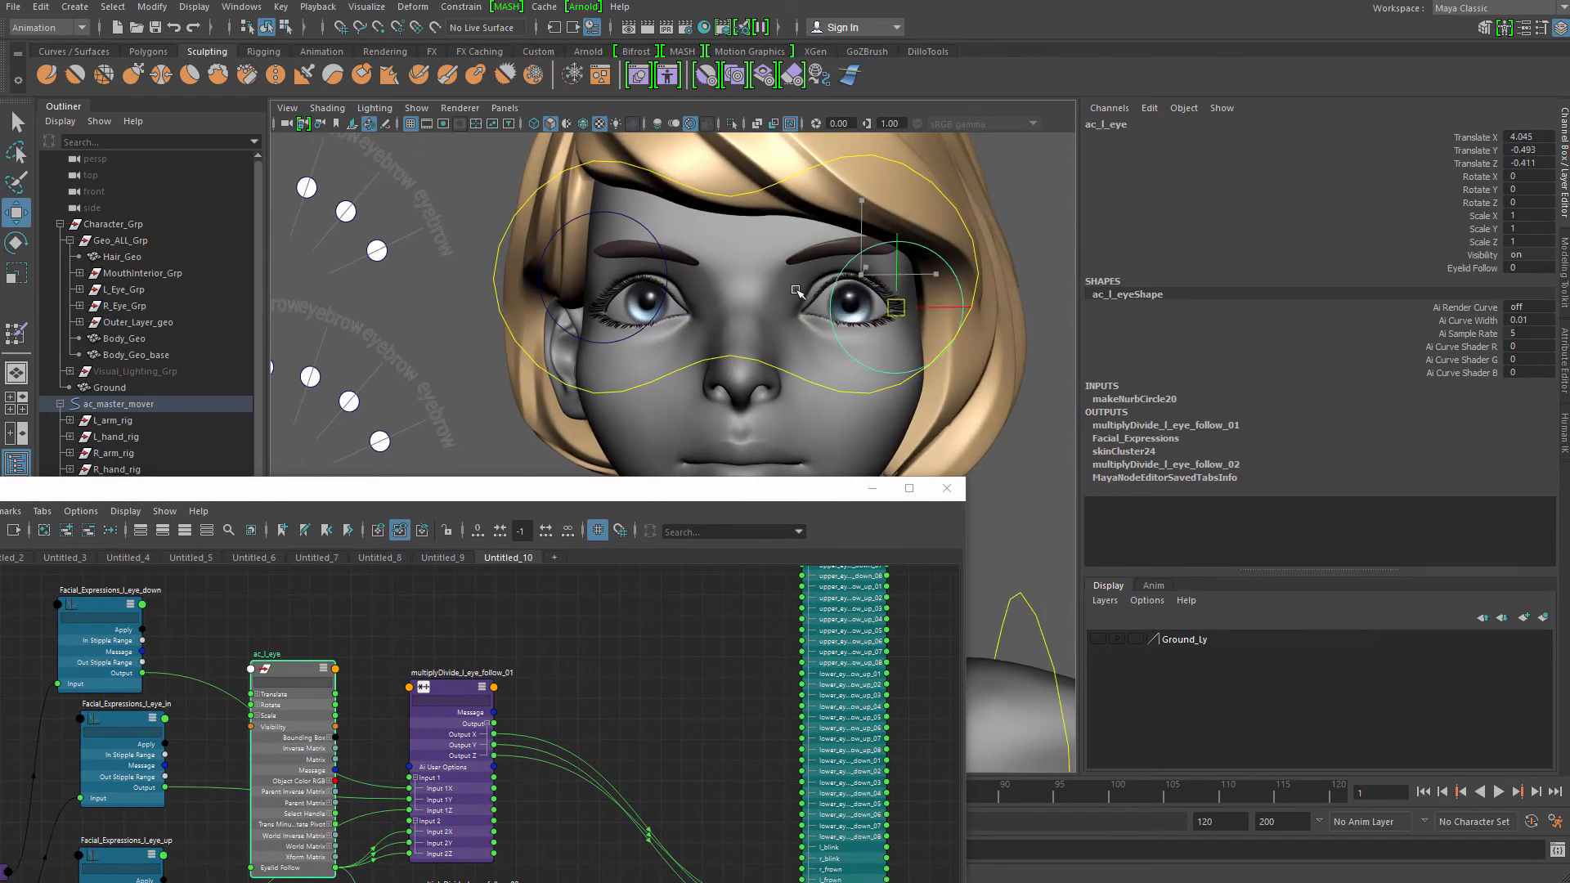
key(ctrl+z)
Set Eyelid Follow to 1 on the left eye controller, test-move the controller, and undo the move
click(1464, 268)
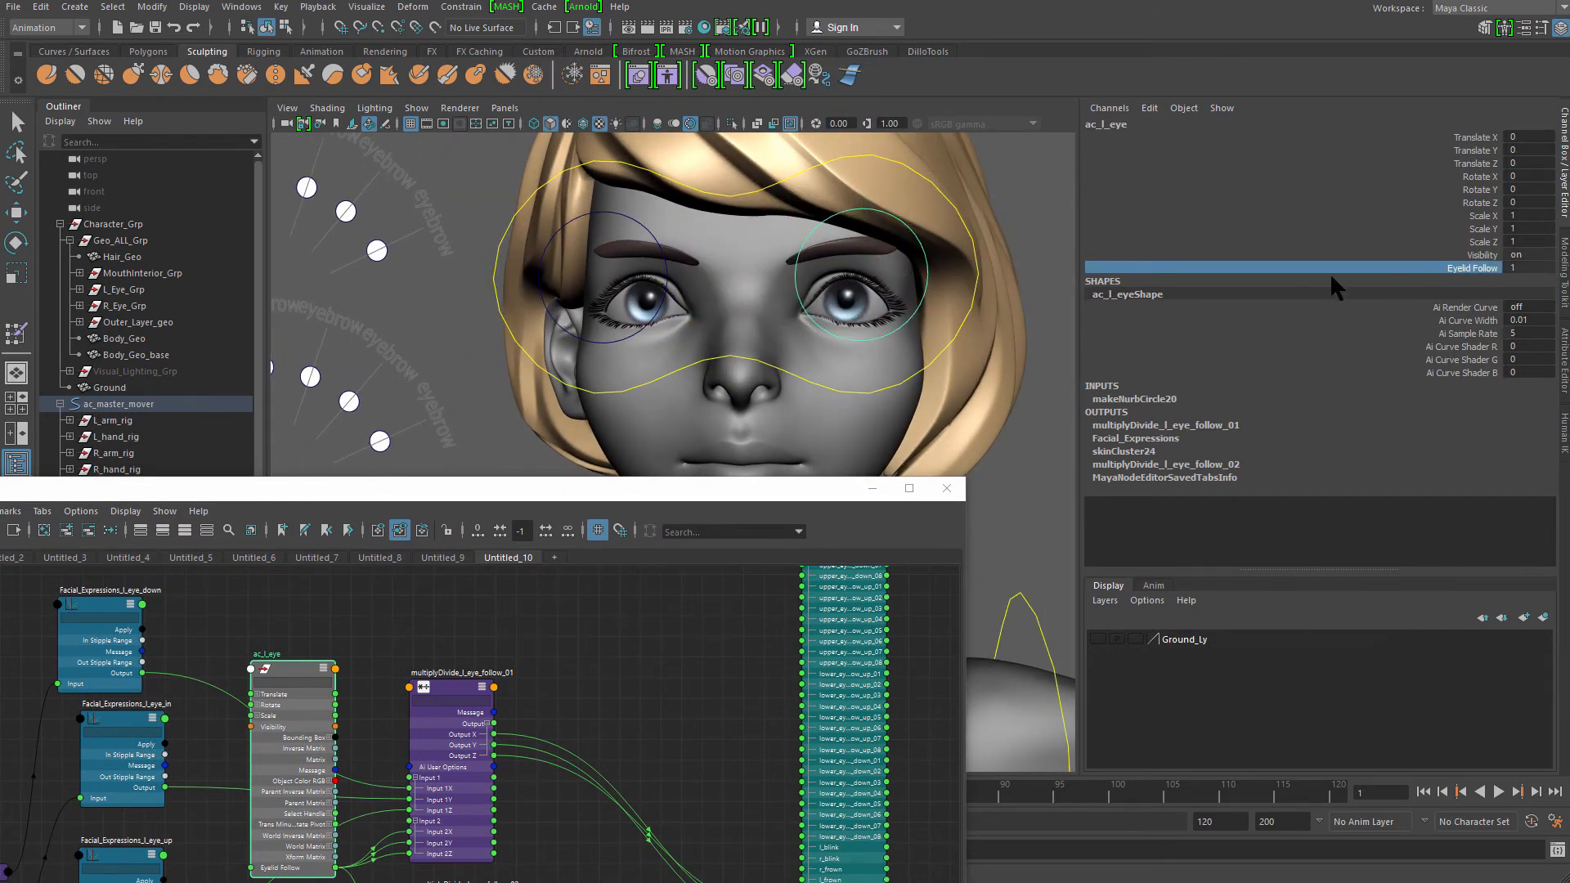
key(w)
drag(861, 273, 977, 263)
key(ctrl+z)
Set Eyelid Follow back to 0, test-move the left eye controller again, and undo the move
middle_drag(940, 328, 737, 337)
key(w)
drag(861, 274, 893, 309)
key(ctrl+z)
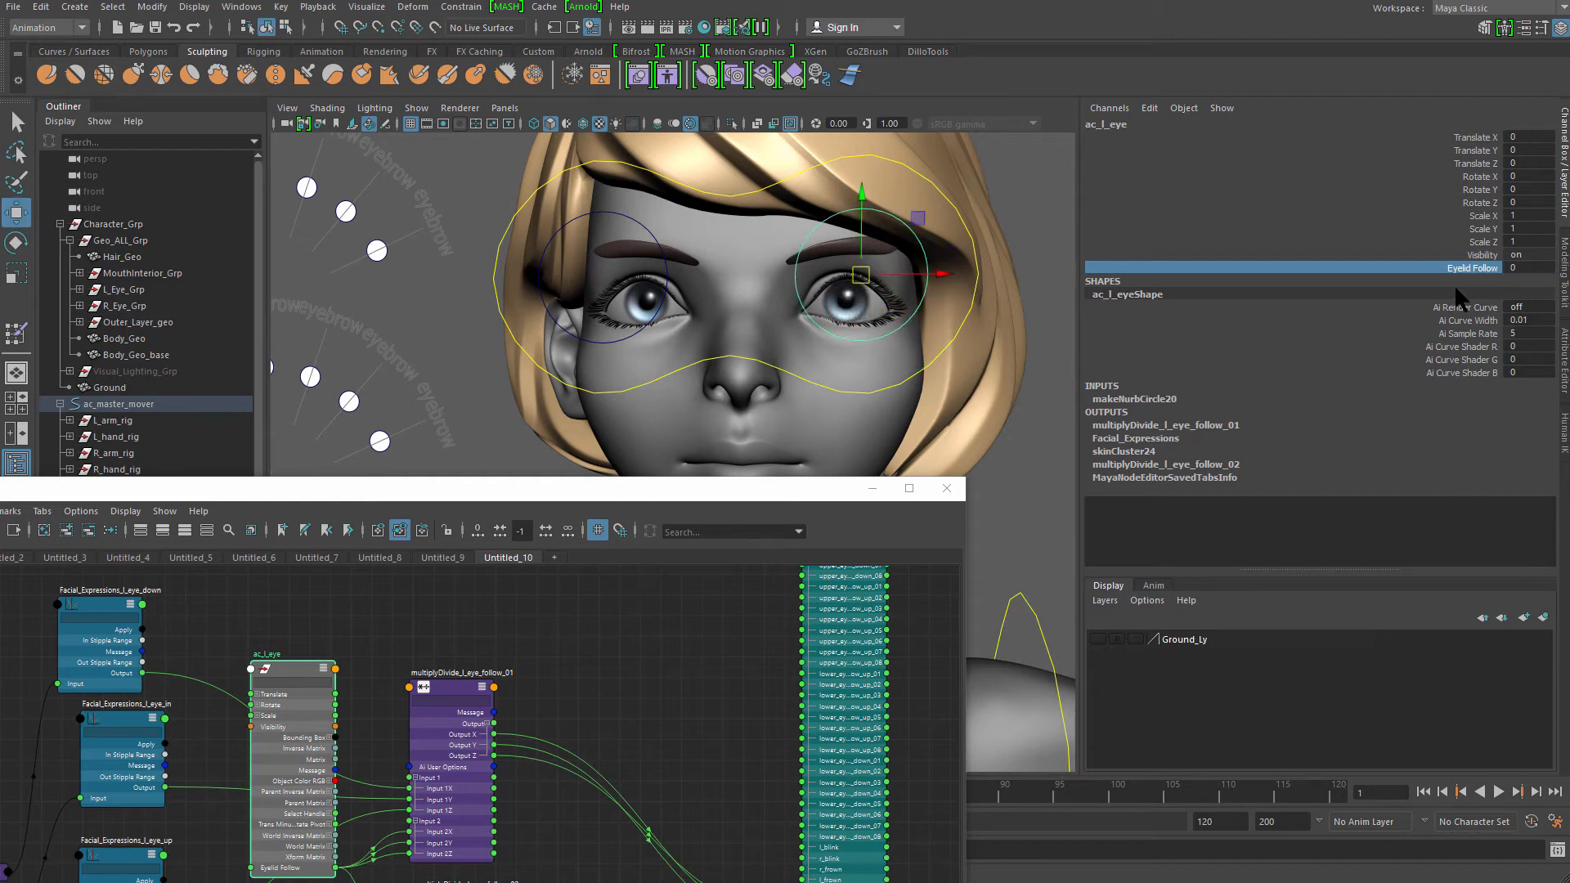
Check the connections of both multiply-divide nodes in the Node Editor and minimise its window
drag(755, 488, 776, 229)
scroll(753, 460, up, 3)
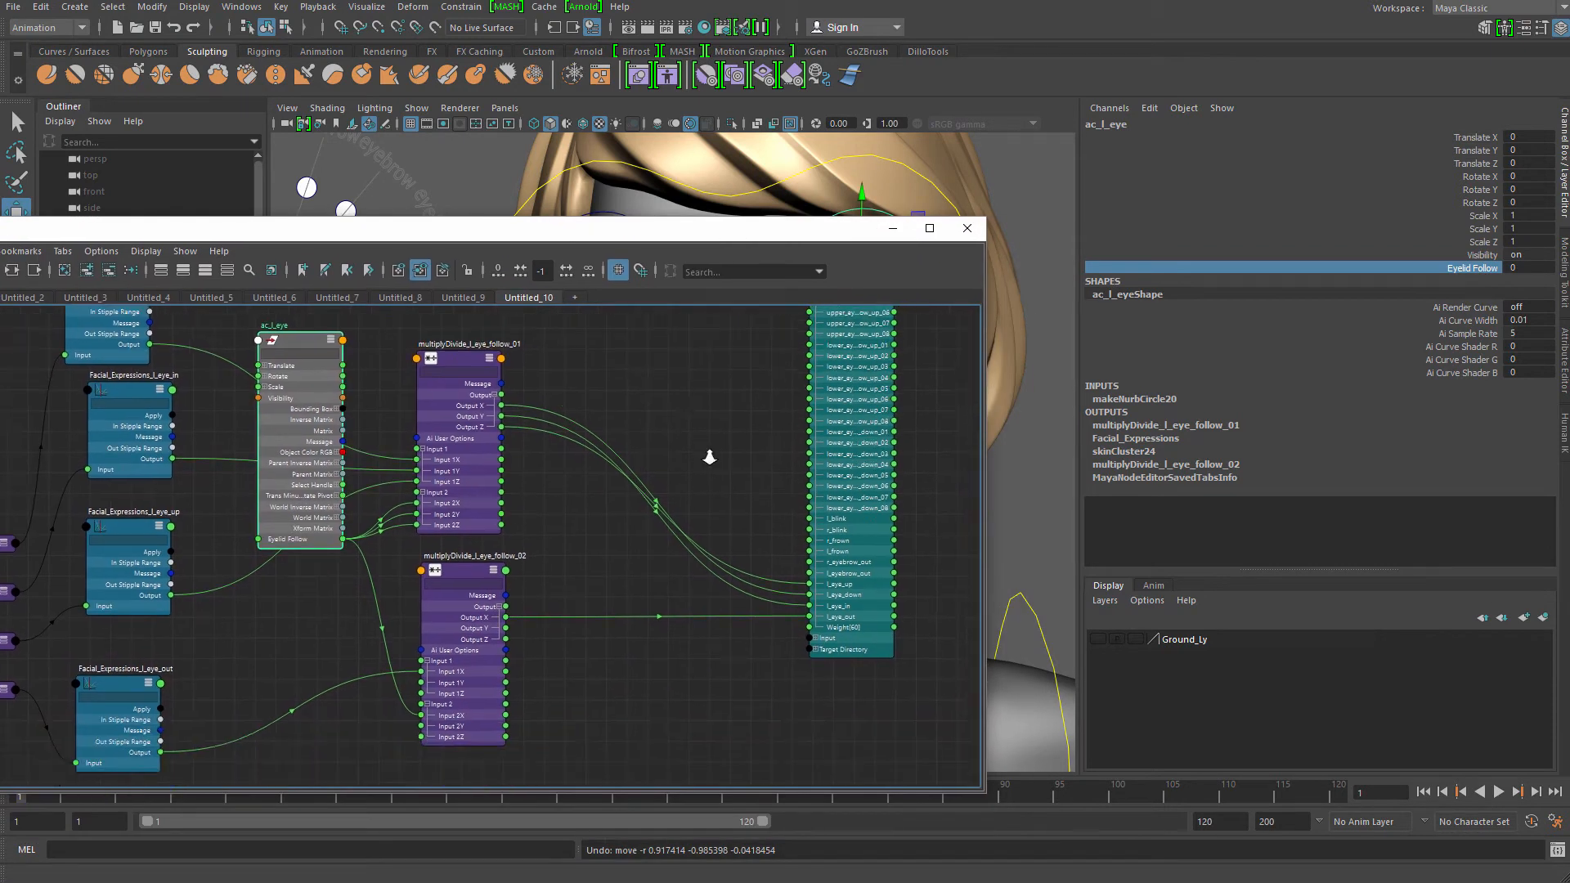
alt+middle_drag(703, 573, 837, 638)
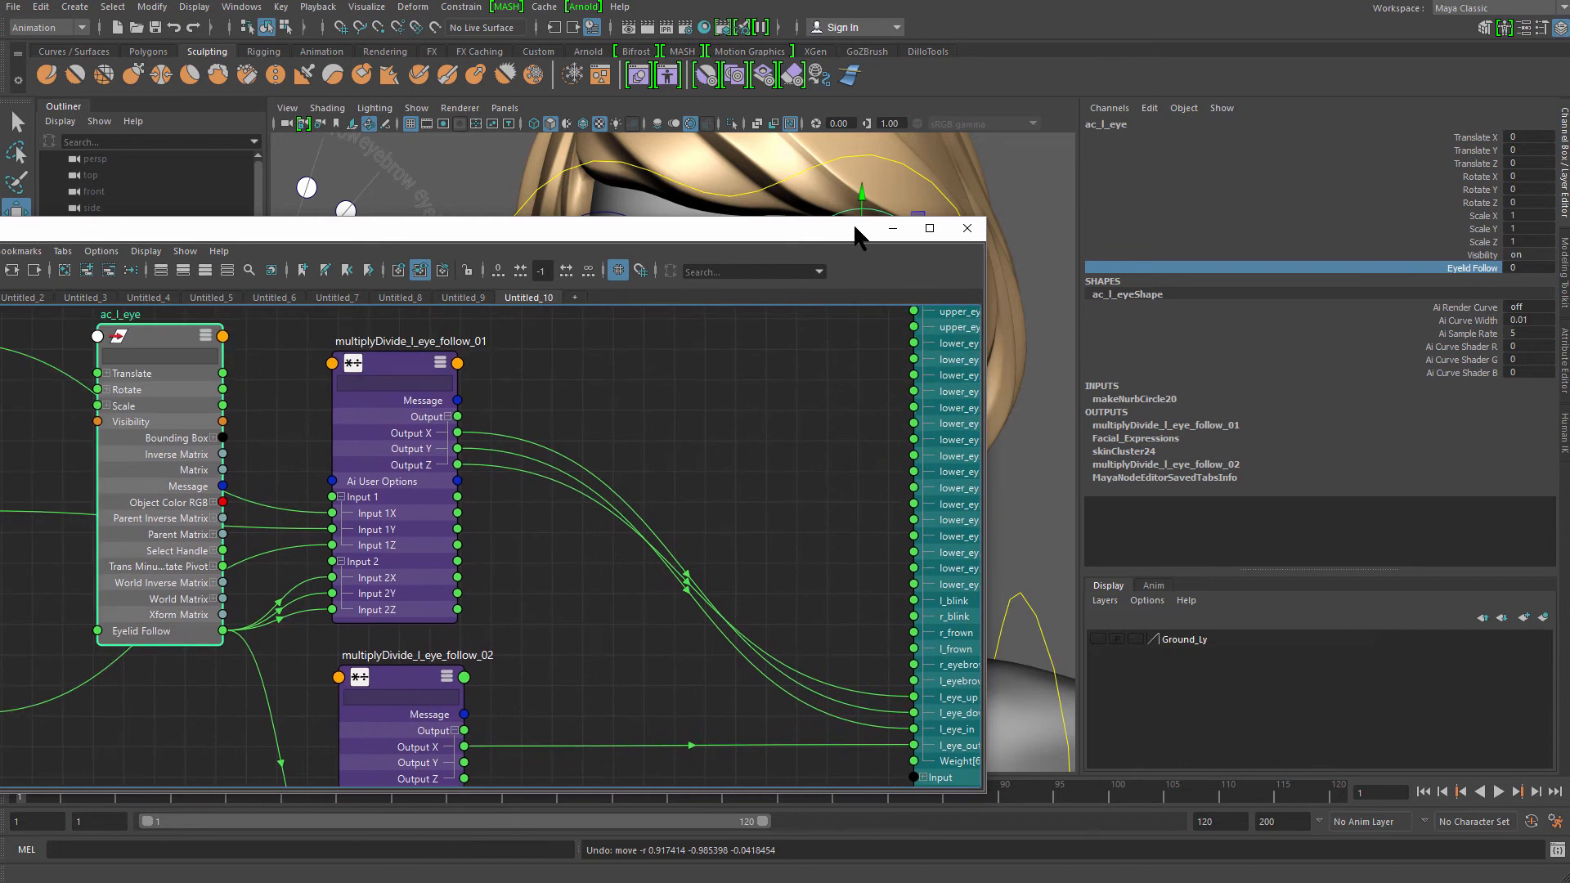
drag(855, 229, 821, 245)
click(860, 247)
Move the left eye controller once more with Eyelid Follow off and undo the move
alt+middle_drag(888, 313, 897, 317)
drag(871, 278, 910, 281)
key(ctrl+z)
Set Eyelid Follow to the partial value 0.78, test-move the left eye controller, and undo the move
click(1479, 268)
middle_drag(904, 422, 1022, 428)
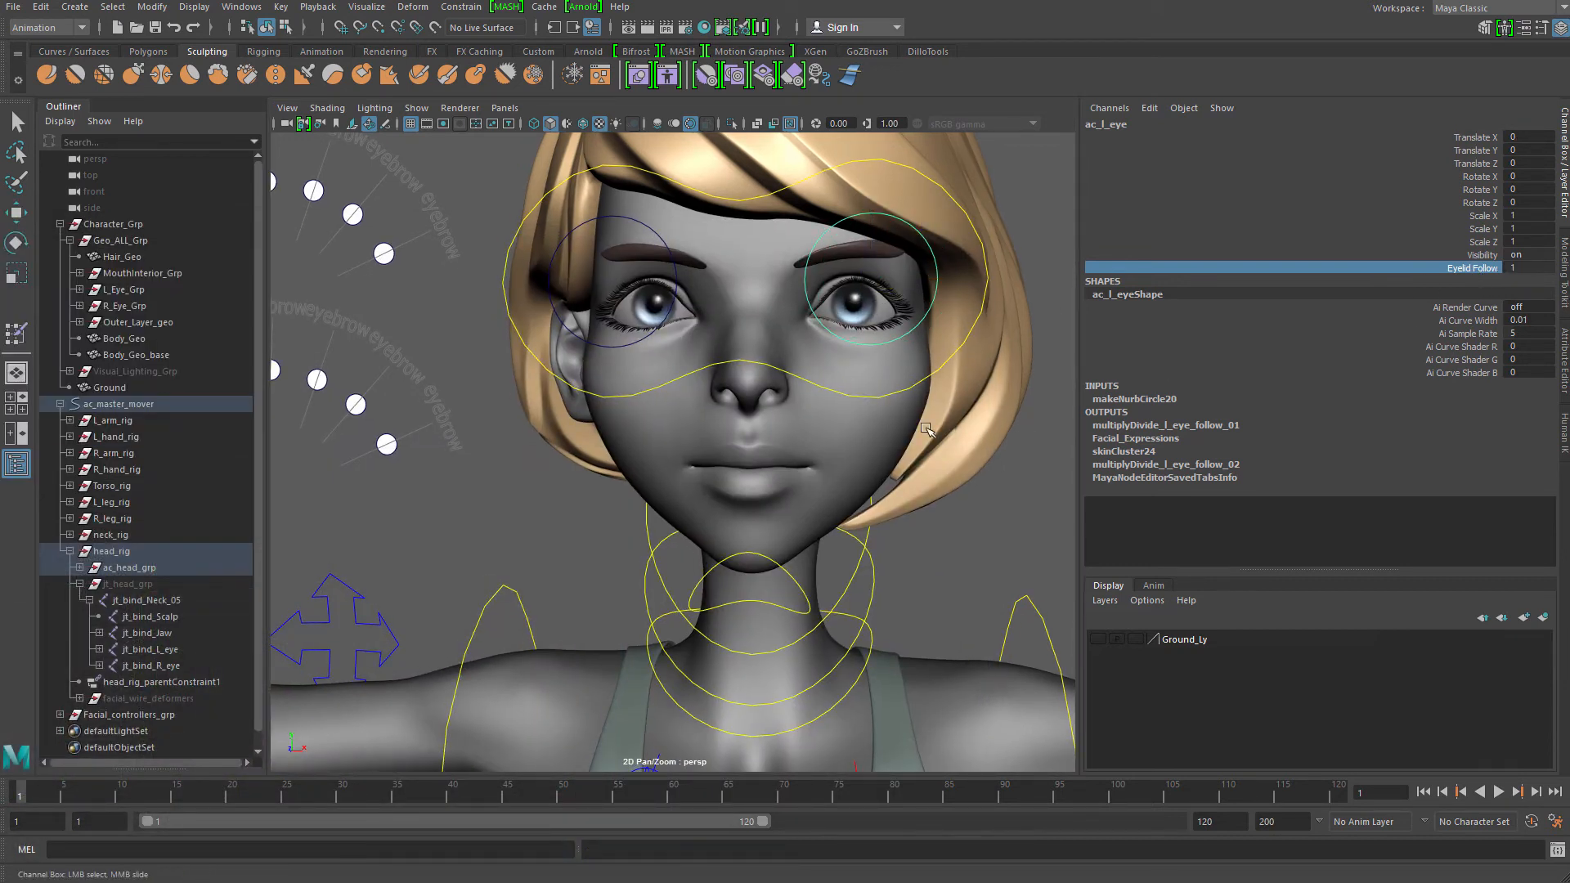
middle_drag(860, 431, 941, 434)
key(w)
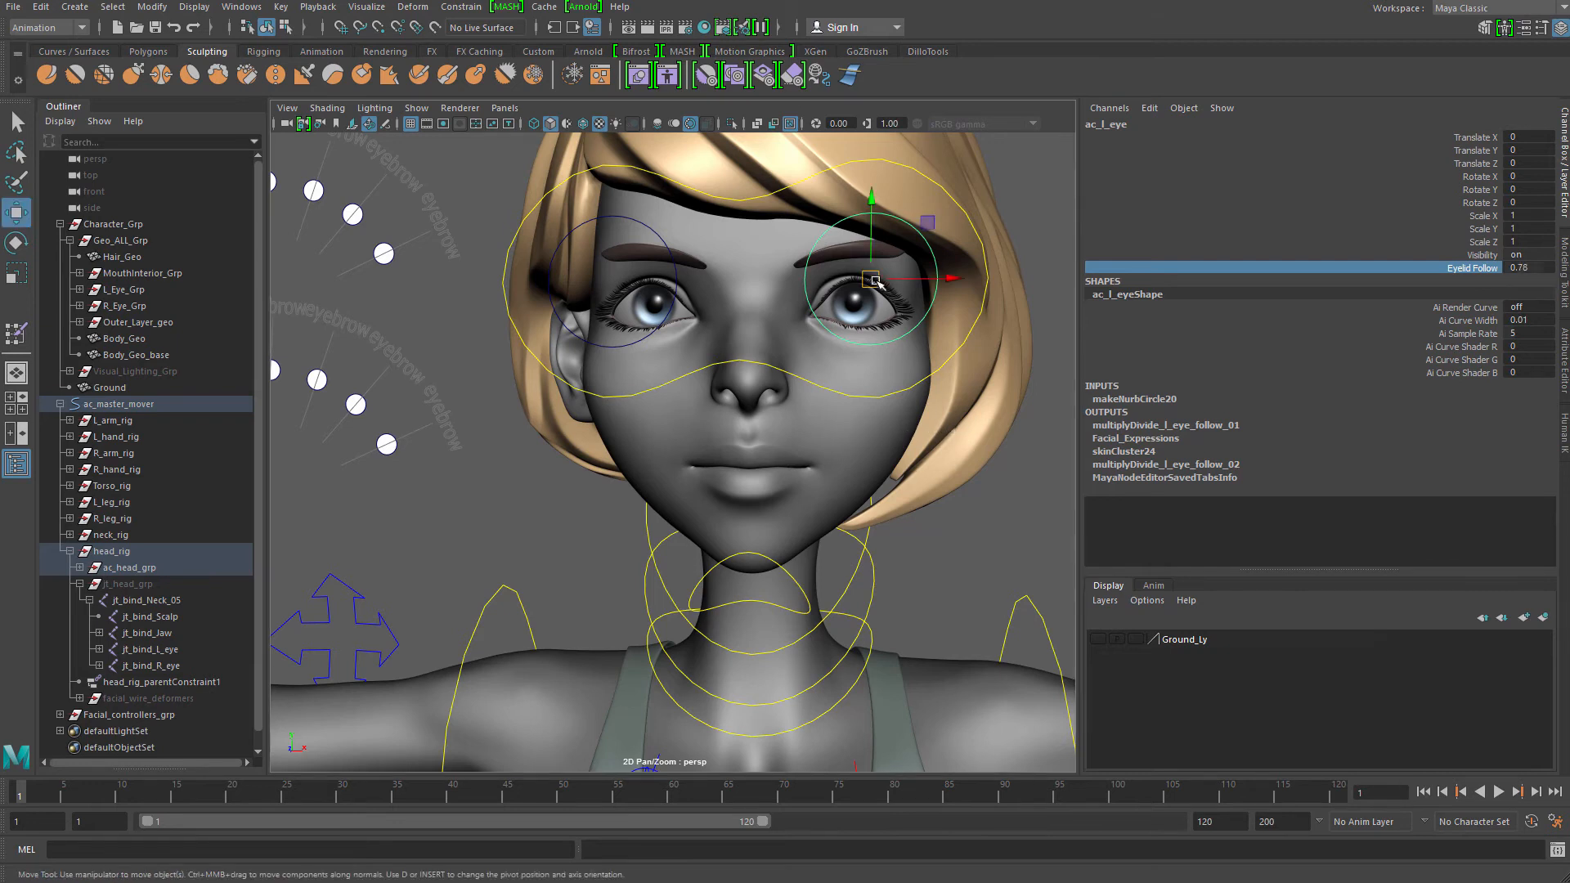
drag(872, 279, 900, 375)
key(ctrl+z)
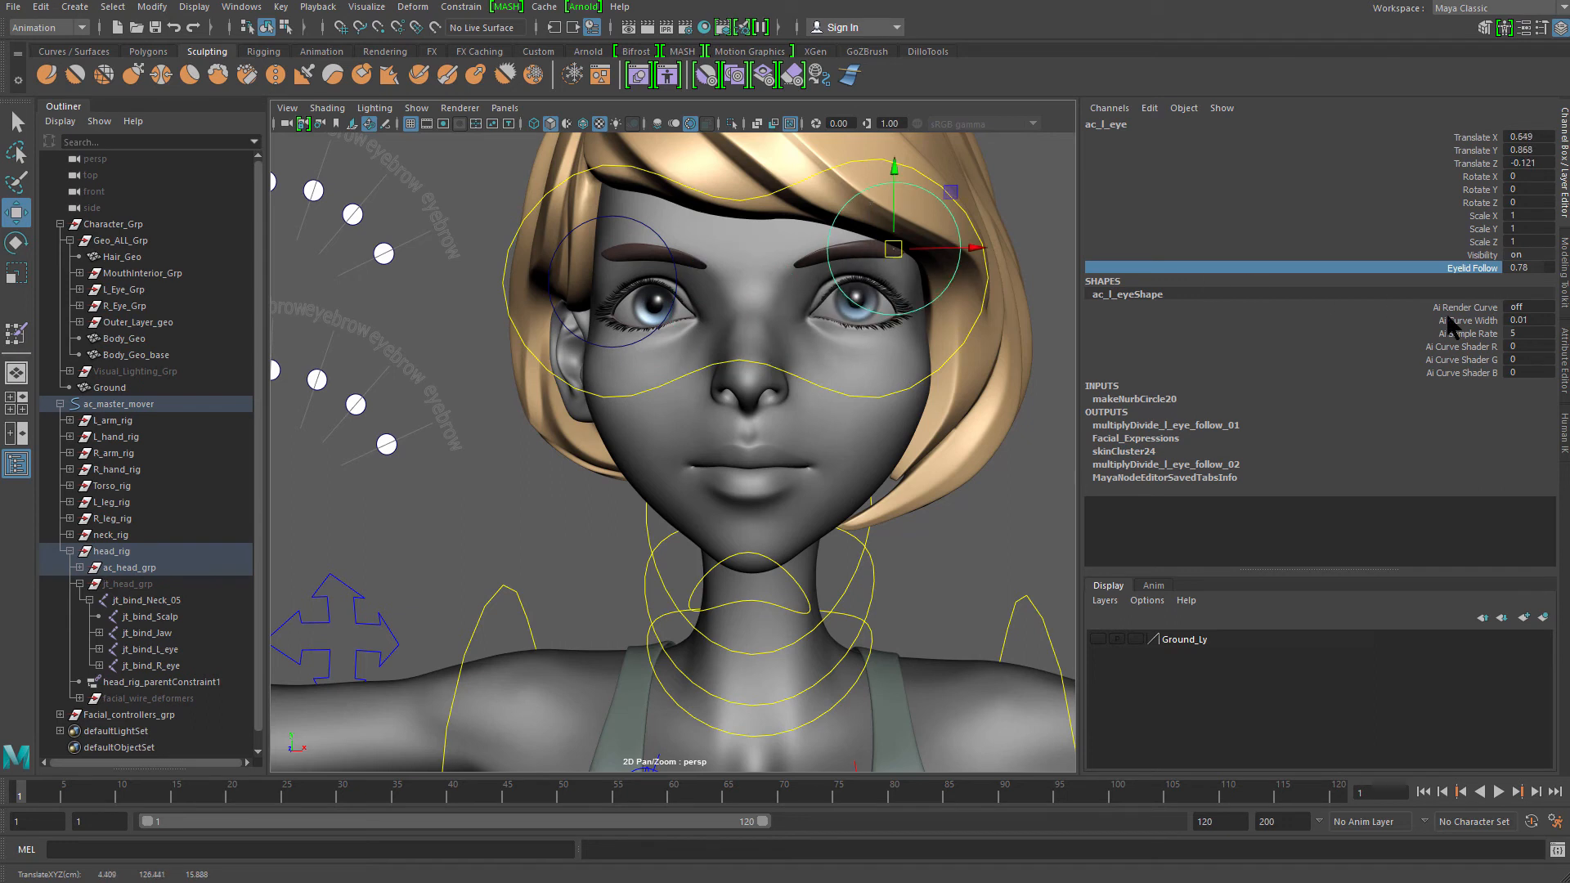
Reset Eyelid Follow on ac_l_eye to 0
click(1521, 268)
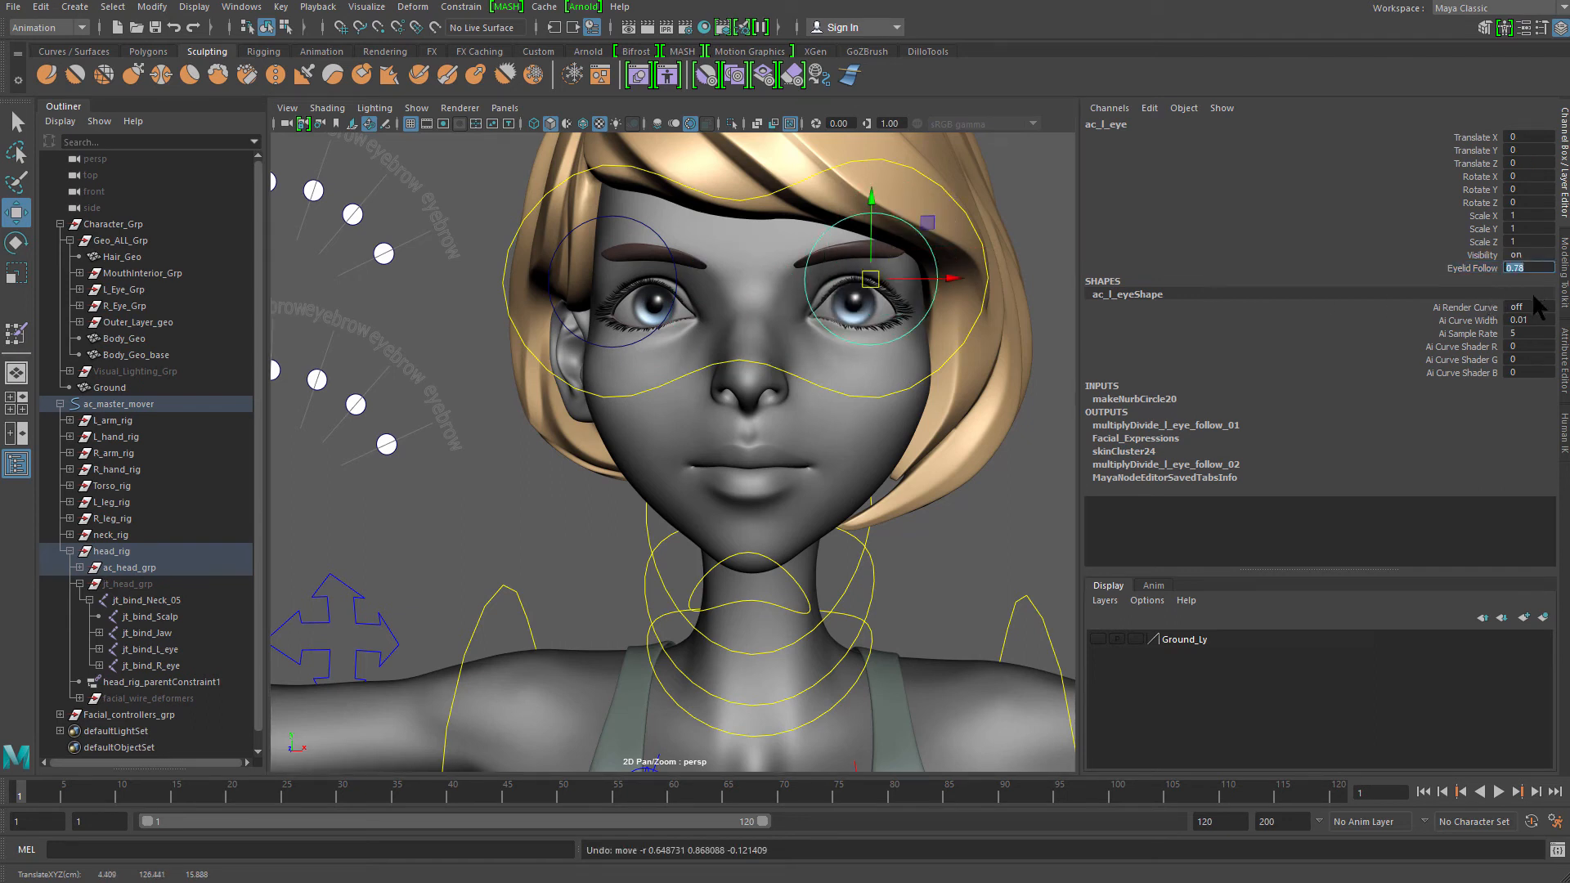
text(0)
key(Return)
Select the Body_Geo mesh and isolate it in the viewport around the left eye
alt+right_drag(799, 442, 1014, 448)
alt+middle_drag(1014, 448, 858, 551)
alt+drag(858, 551, 827, 484)
key(q)
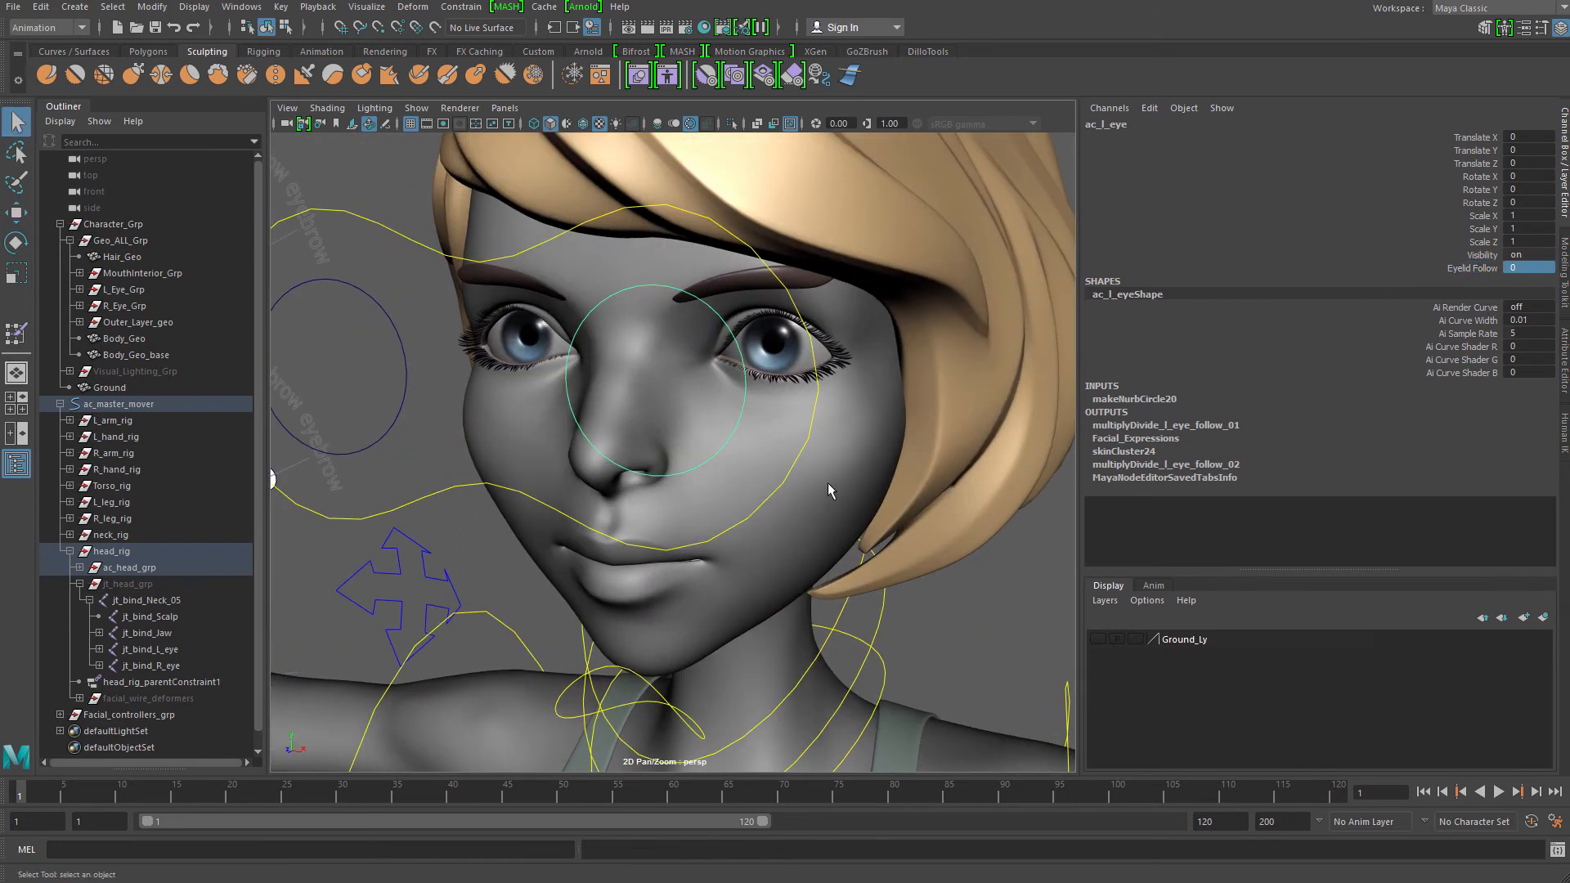
click(747, 483)
alt+right_drag(746, 483, 885, 303)
alt+middle_drag(885, 303, 723, 428)
key(ctrl+1)
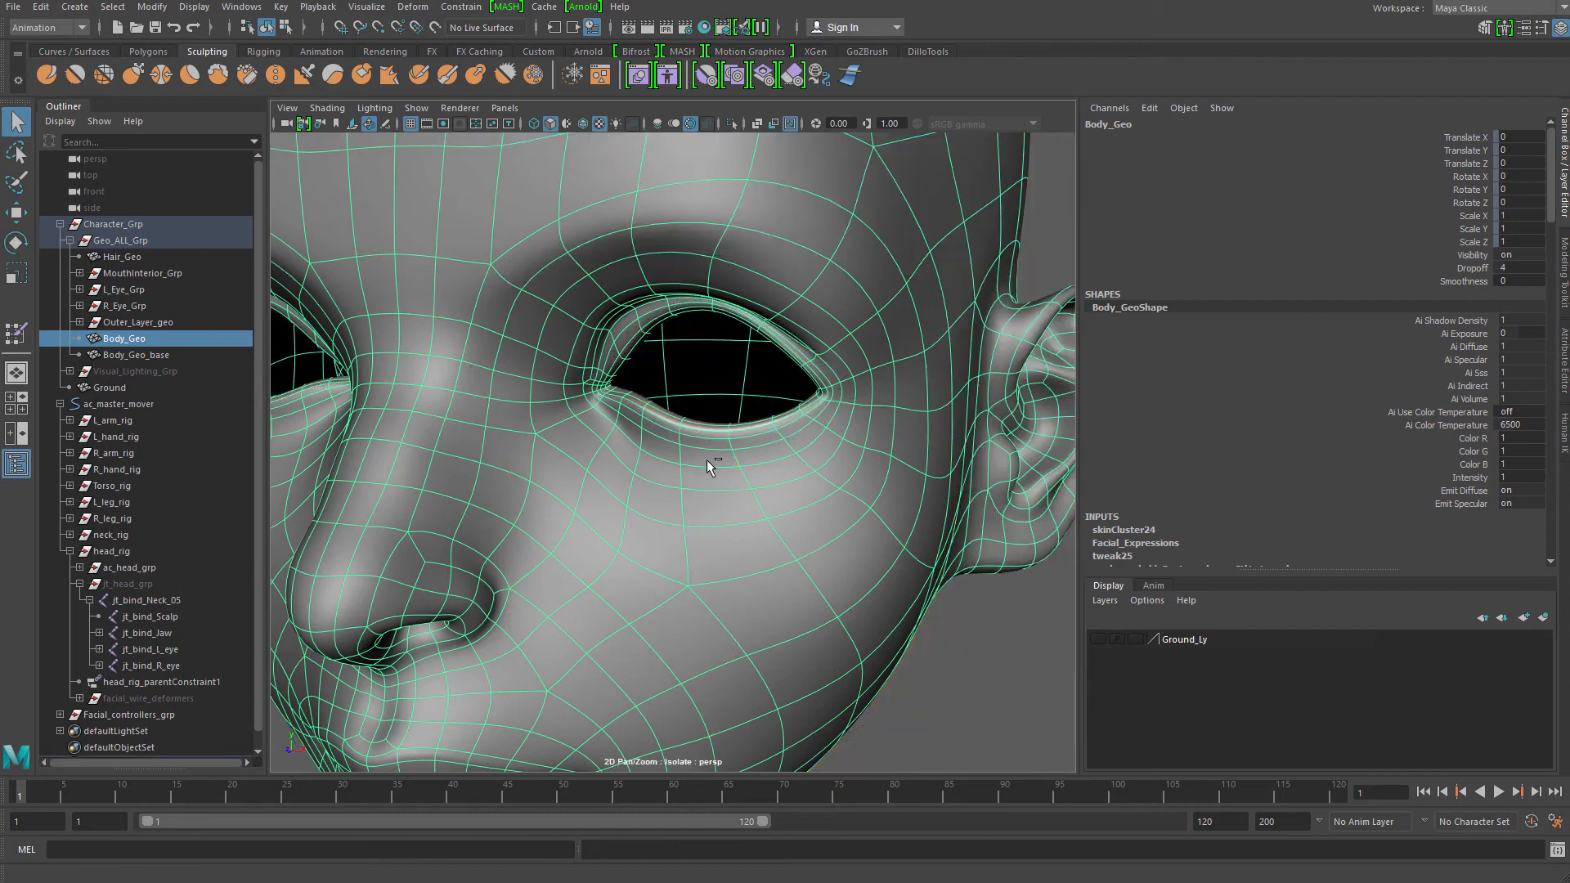
Switch Body_Geo to edge selection, select the edge loop along the left eyelid rim, and turn off soft selection
alt+drag(628, 463, 700, 464)
alt+right_drag(700, 464, 779, 373)
alt+middle_drag(779, 373, 775, 451)
right_drag(779, 412, 759, 357)
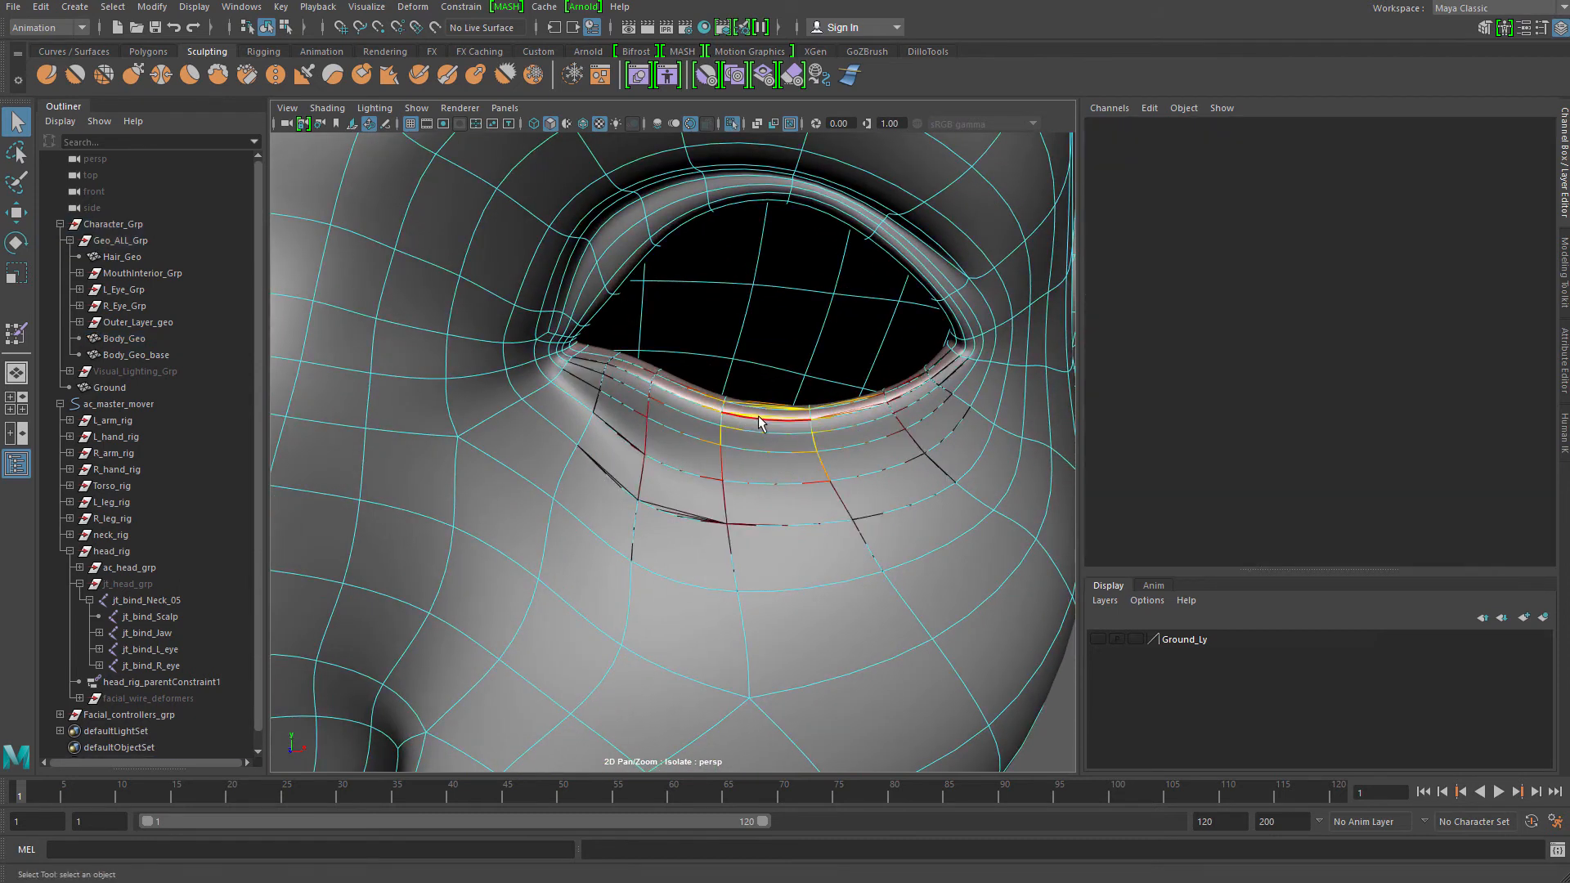
double_click(765, 422)
key(b)
Turn off smooth mesh preview on Body_Geo and inspect the selected edge loop around the left eye opening
alt+right_drag(883, 389, 766, 429)
alt+drag(765, 429, 704, 362)
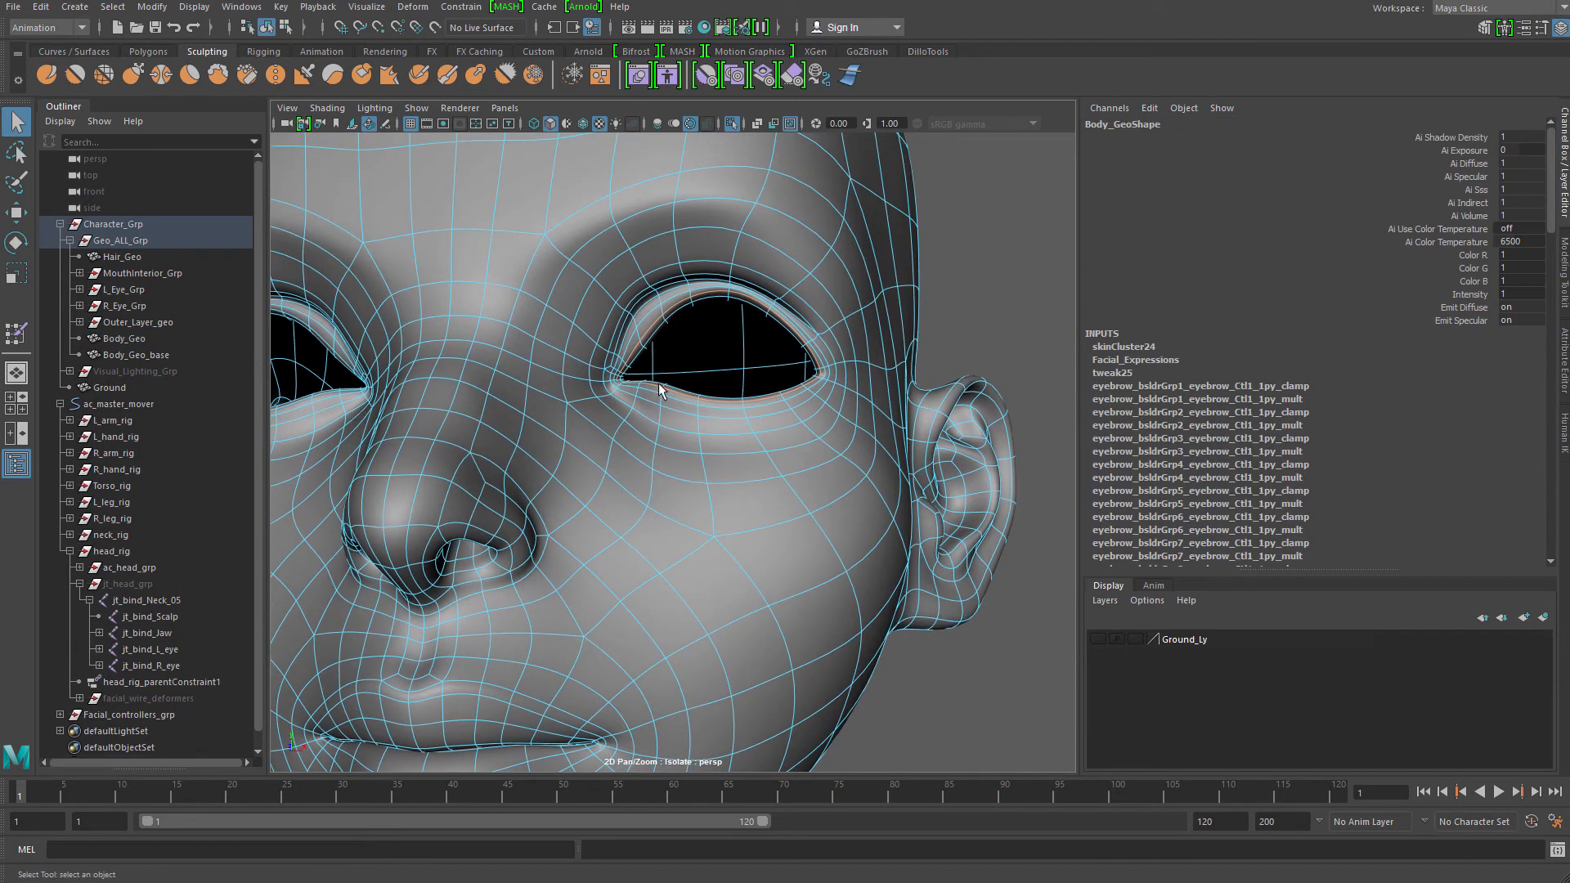
key(1)
alt+middle_drag(661, 385, 650, 425)
alt+right_drag(650, 425, 765, 411)
alt+drag(766, 397, 624, 347)
alt+middle_drag(624, 346, 790, 419)
alt+drag(790, 418, 890, 421)
alt+drag(713, 398, 799, 243)
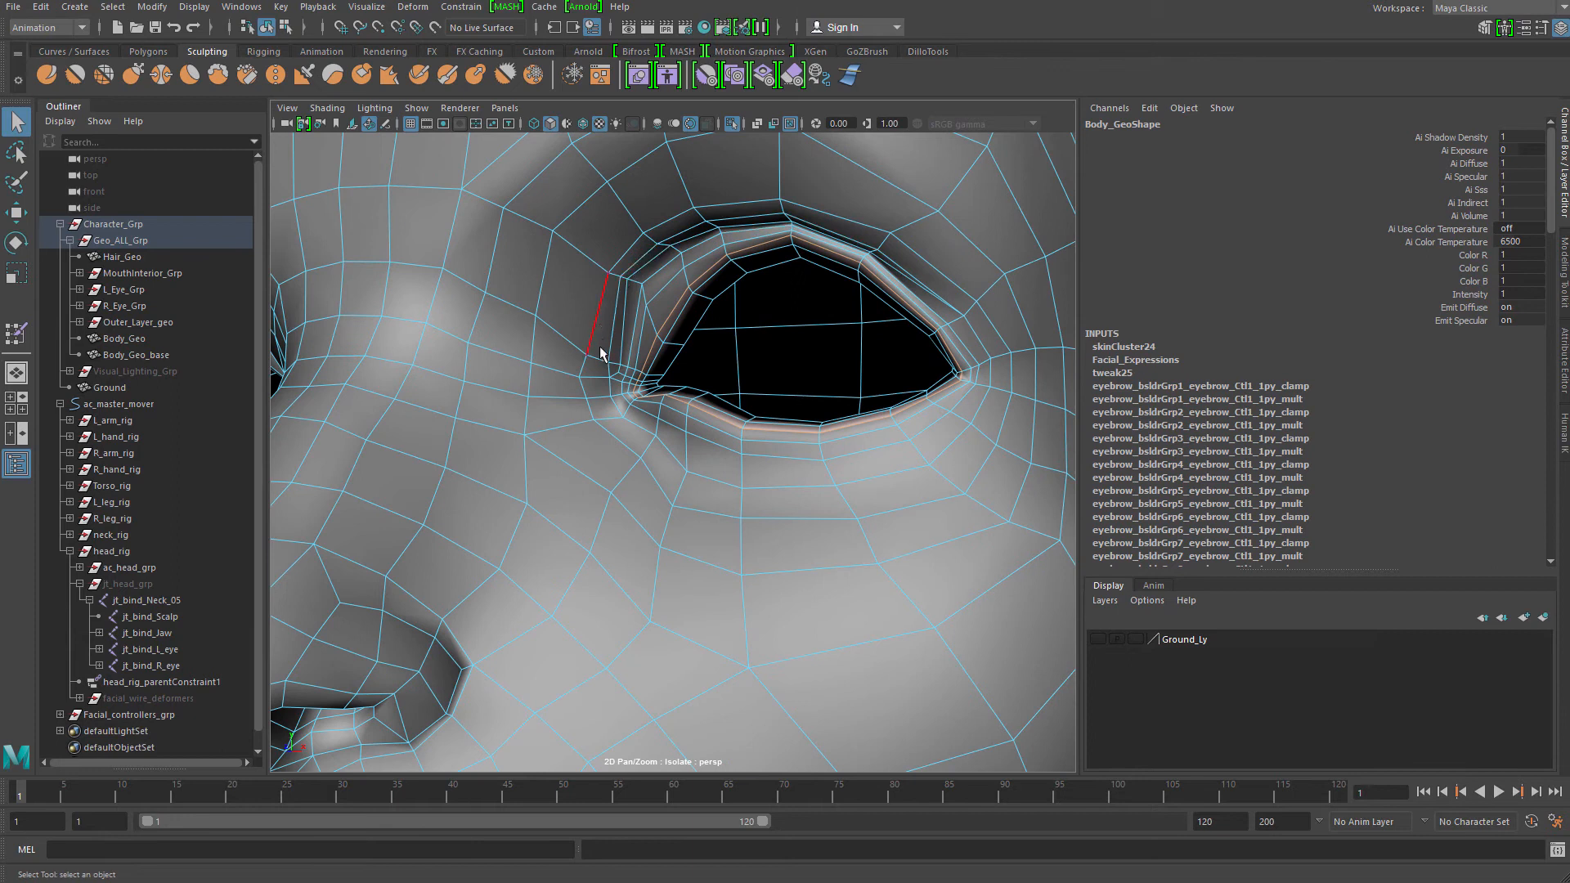
mouse_move(852, 378)
alt+mouse_down()
mouse_move(905, 382)
mouse_move(875, 364)
alt+mouse_up()
scroll(876, 365, down, 2)
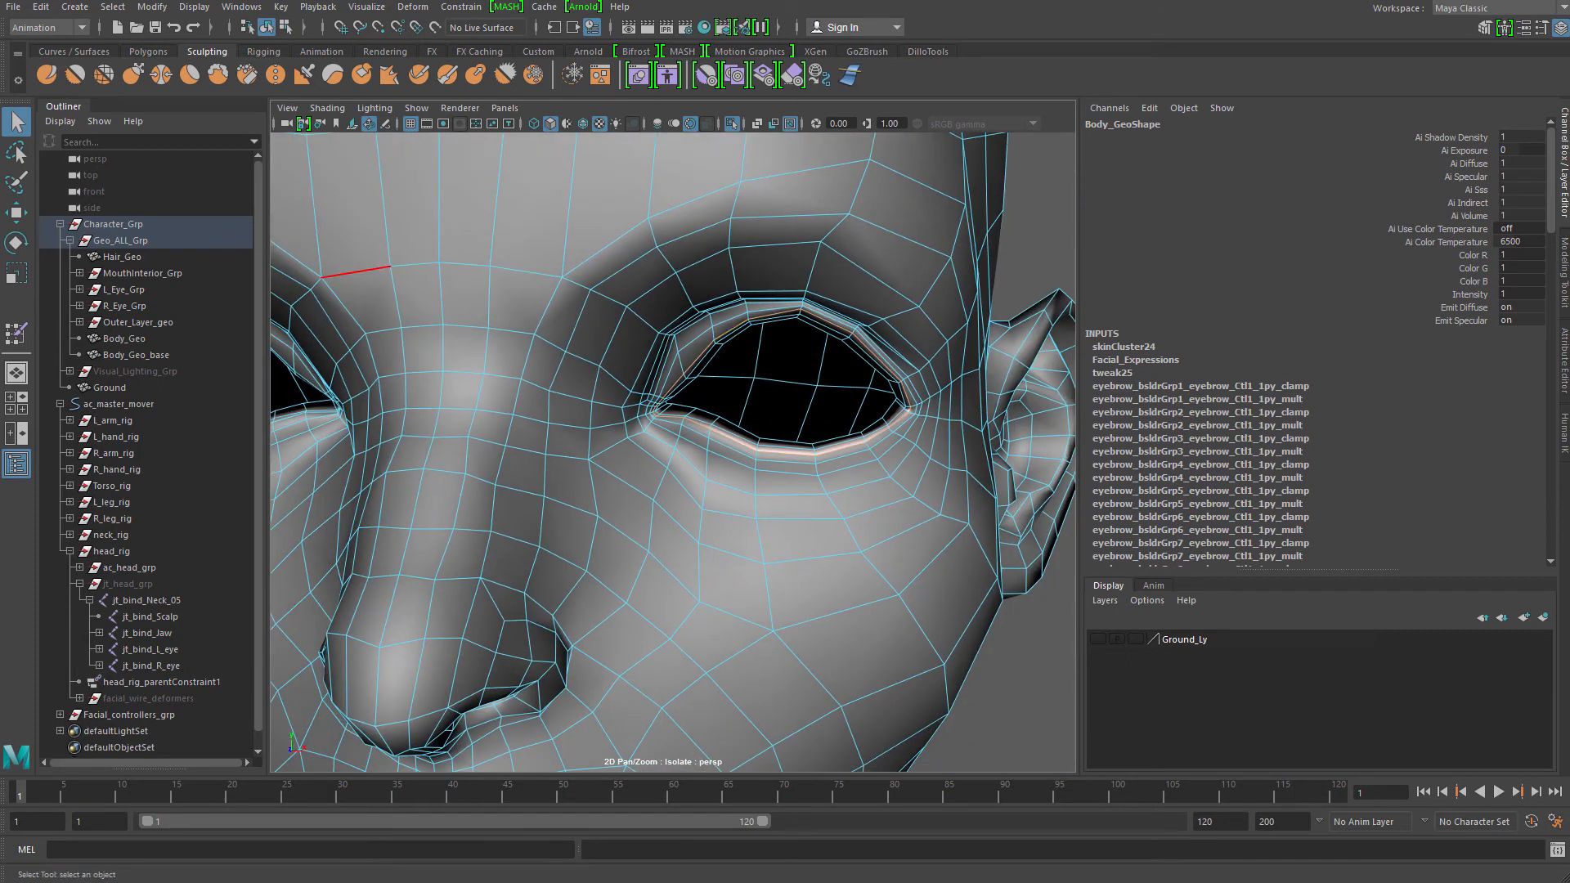
Convert the selected left eyelid edges to a curve and rename the curve as l_eye_wire
click(152, 6)
mouse_move(262, 404)
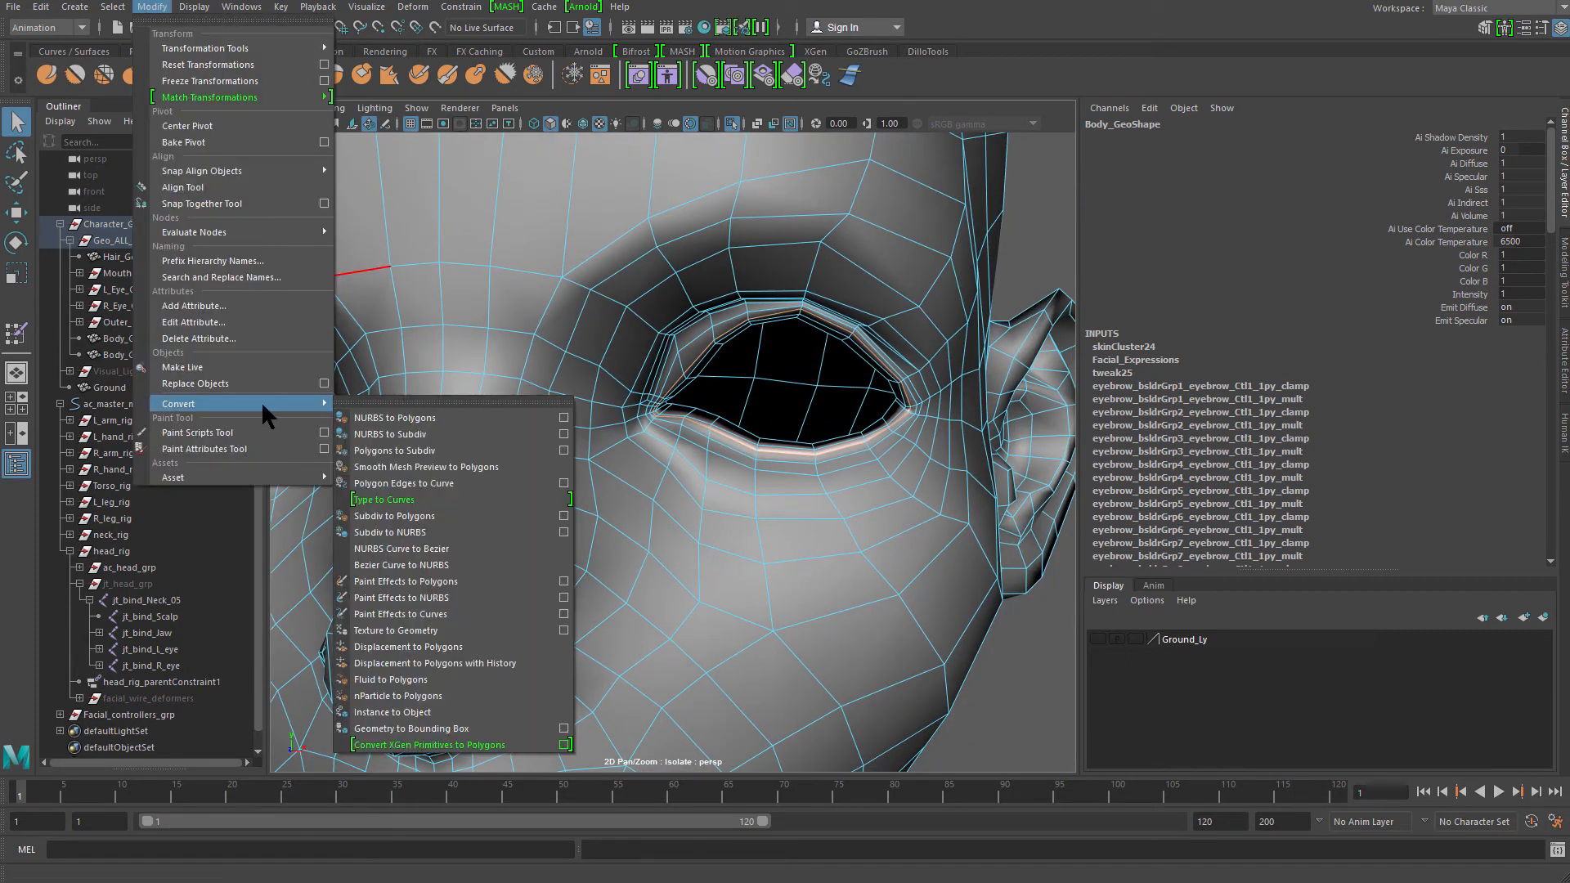
click(493, 481)
scroll(154, 654, down, 3)
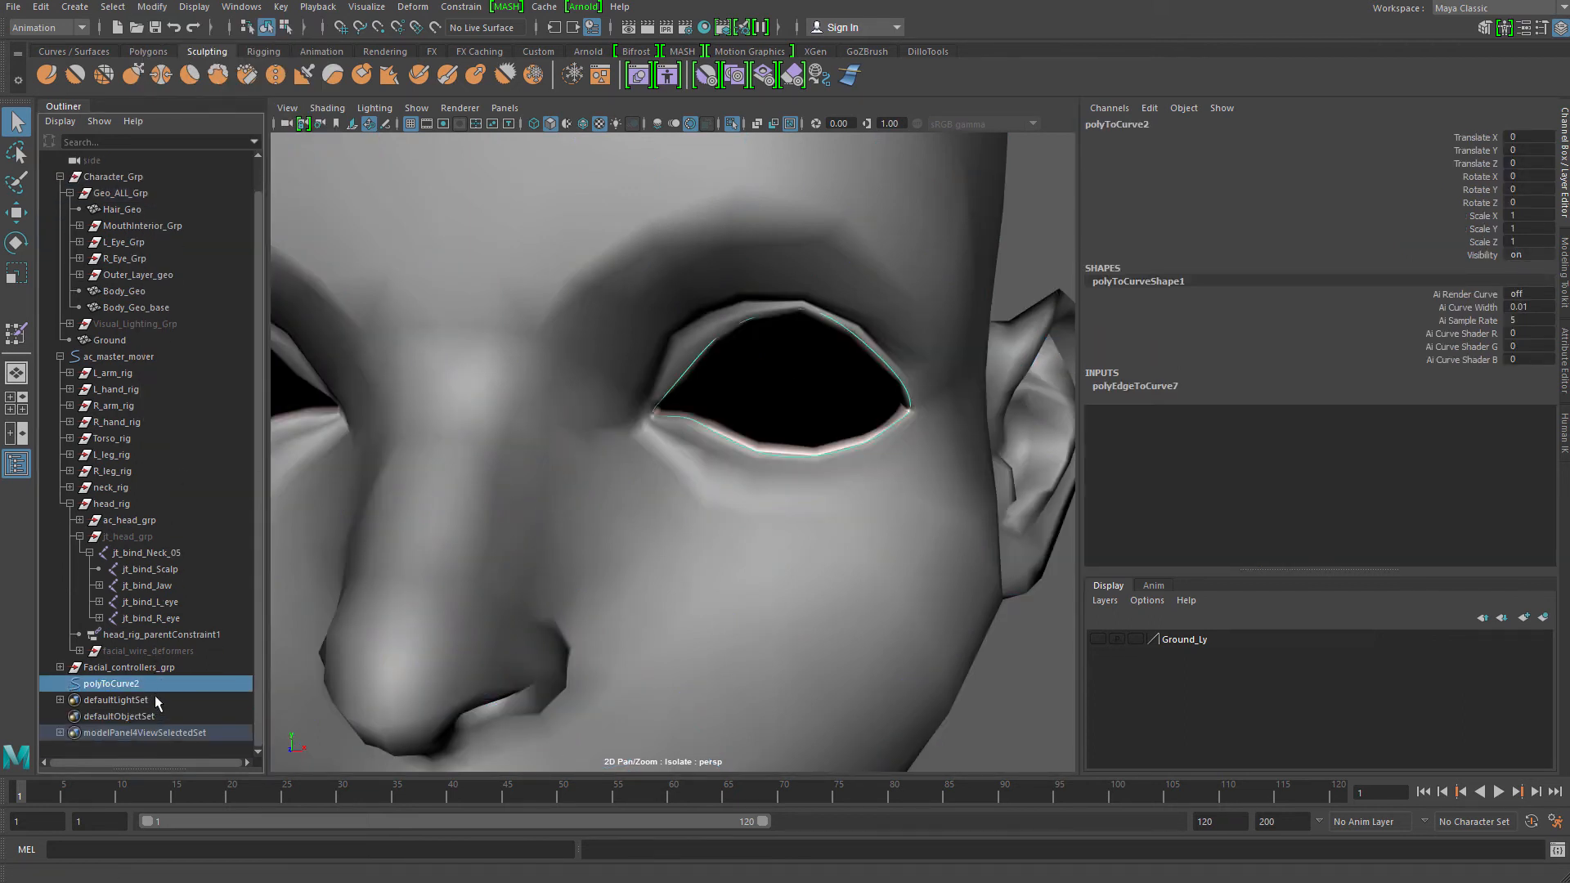
alt+drag(642, 503, 527, 502)
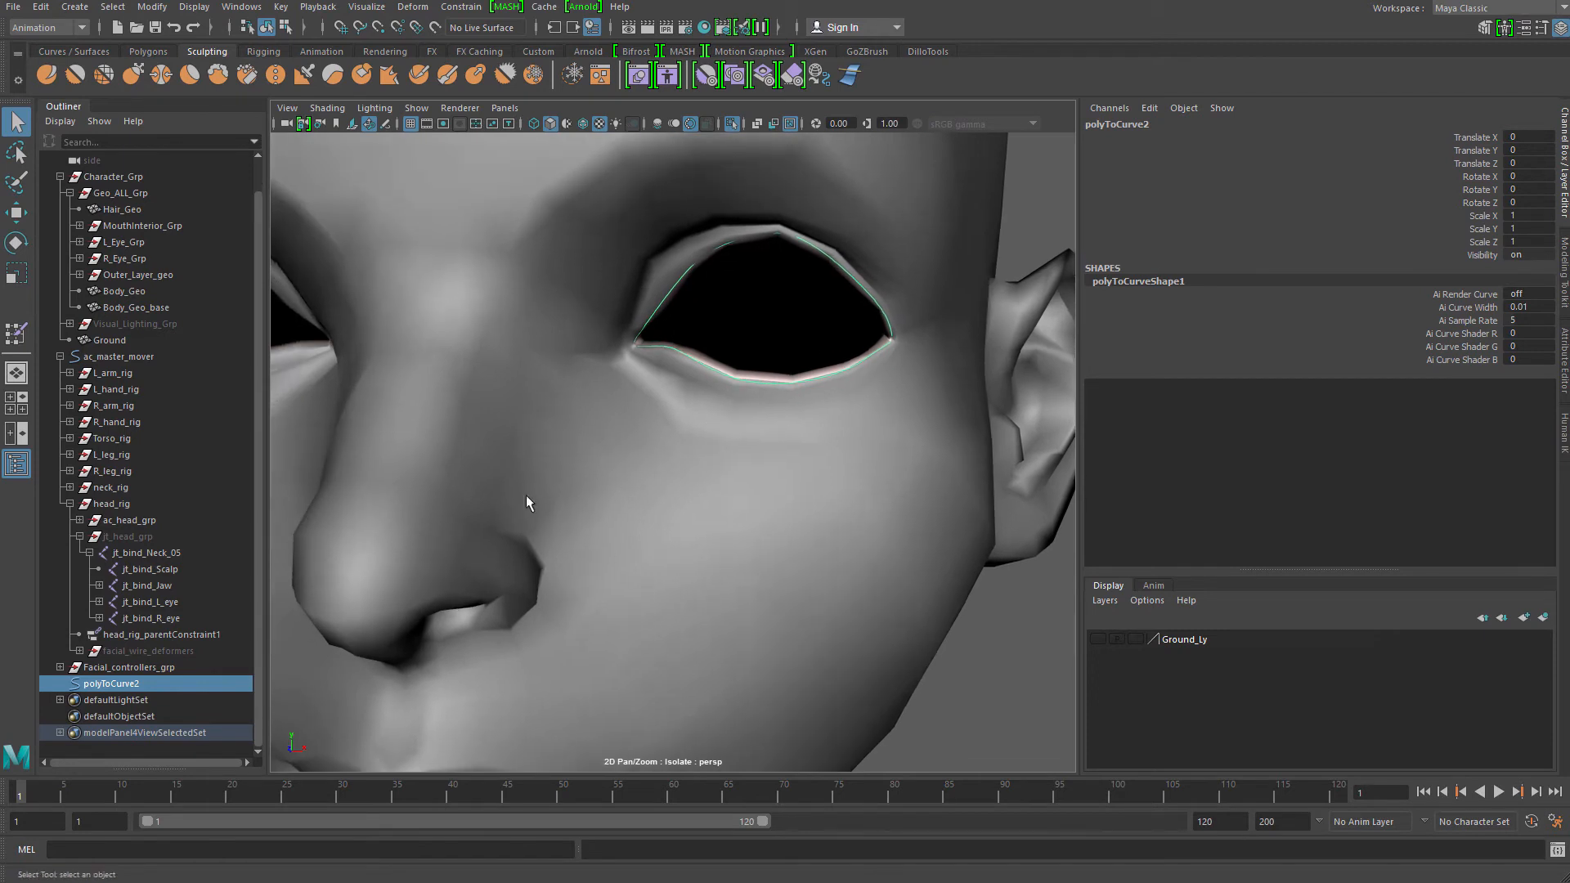
double_click(168, 684)
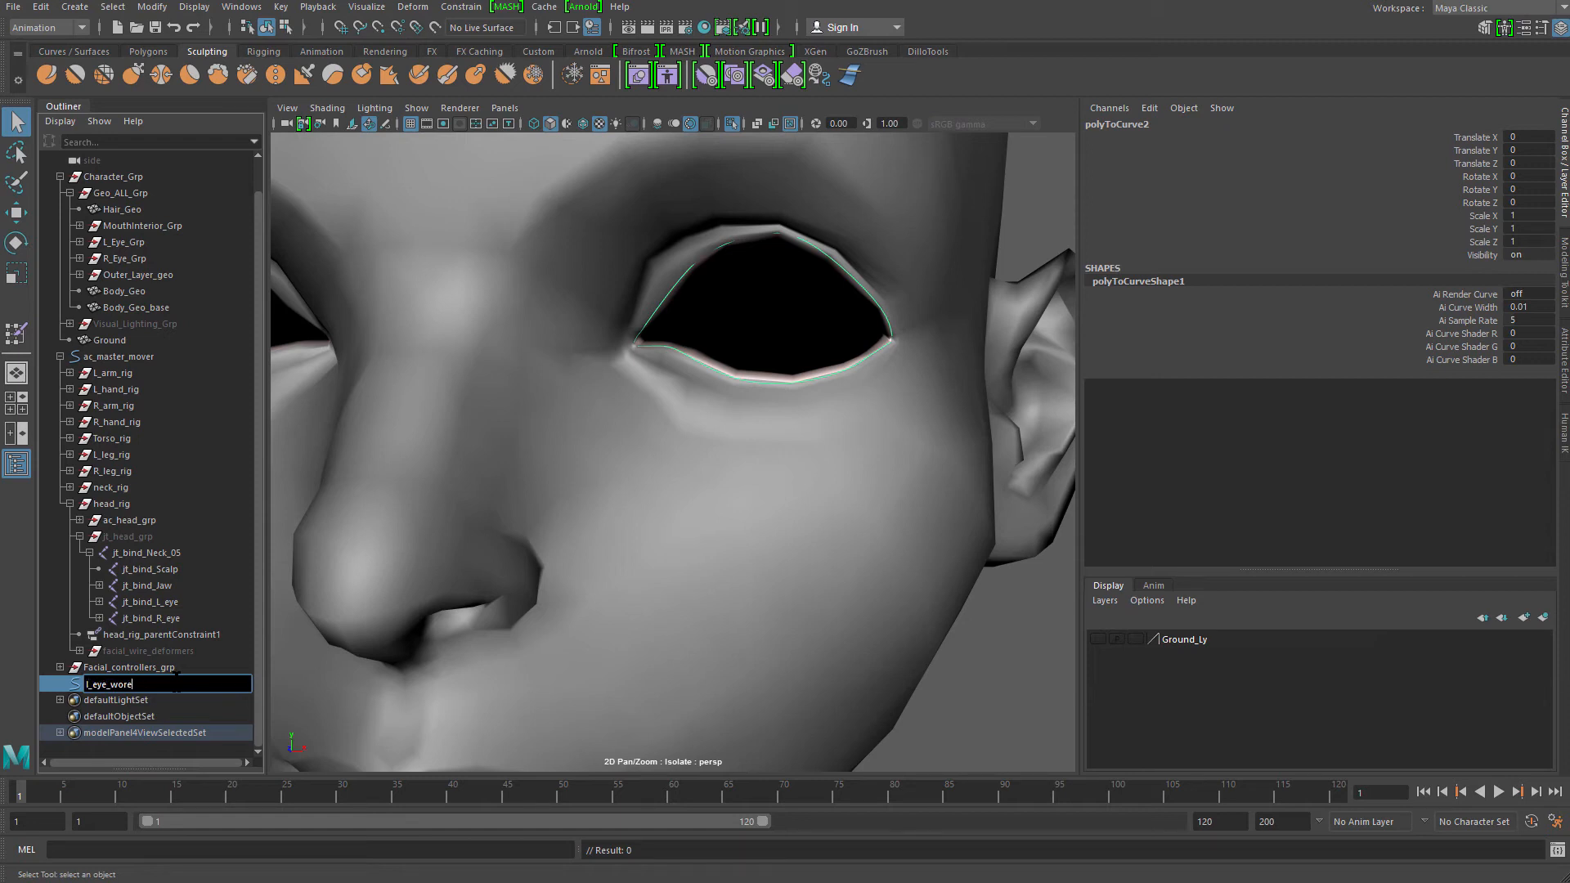
text(l_eye_wire)
key(Return)
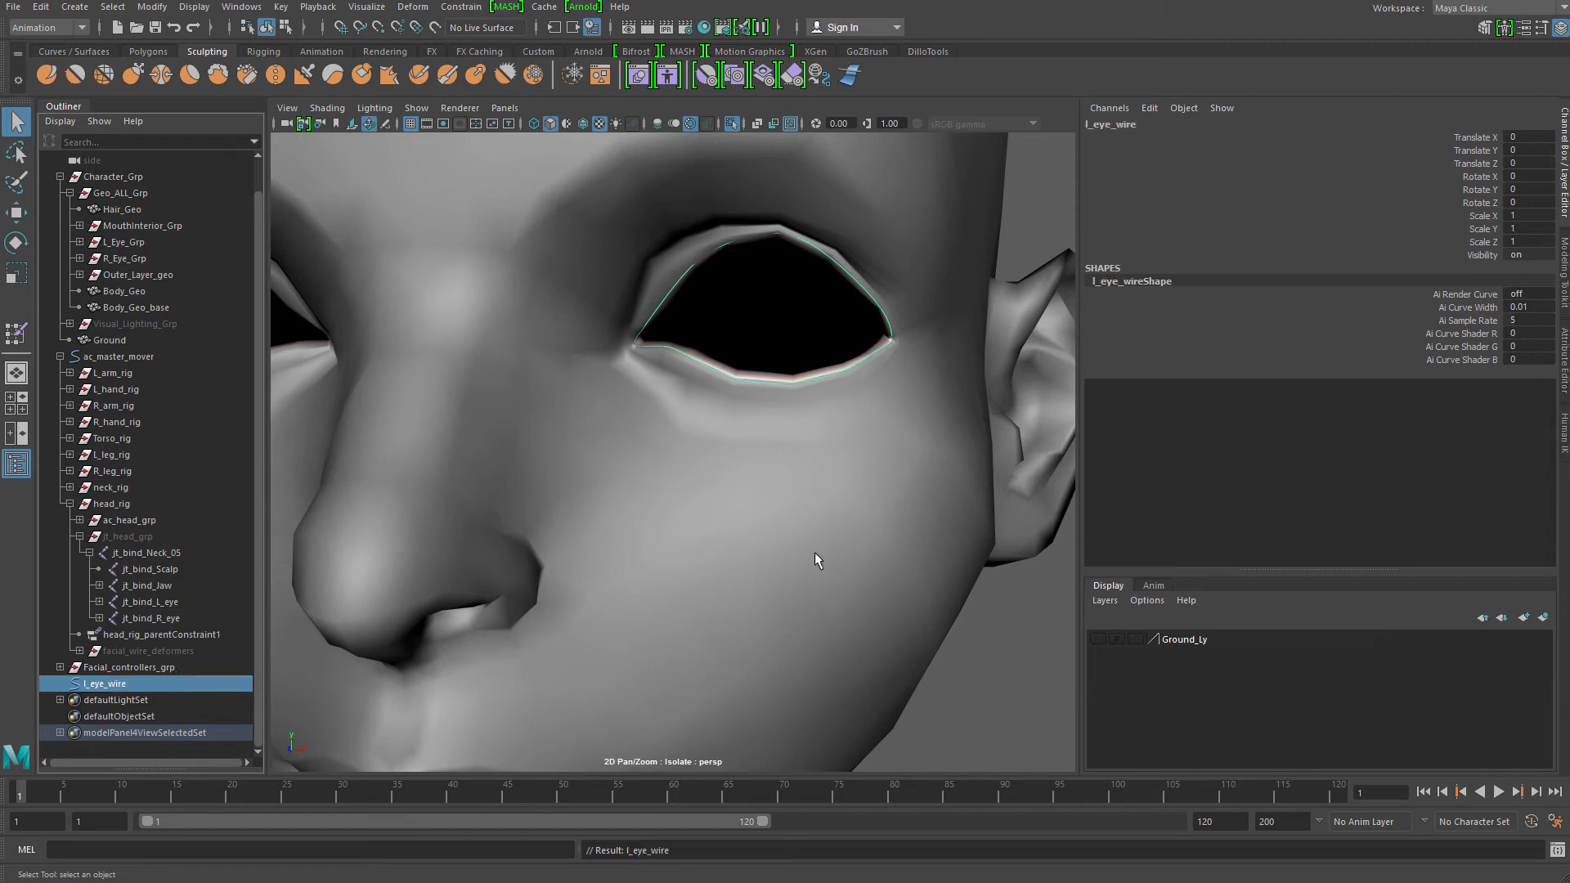
Create a Wire deformer on Body_Geo using the l_eye_wire curve as the wire
scroll(815, 552, down, 3)
click(412, 7)
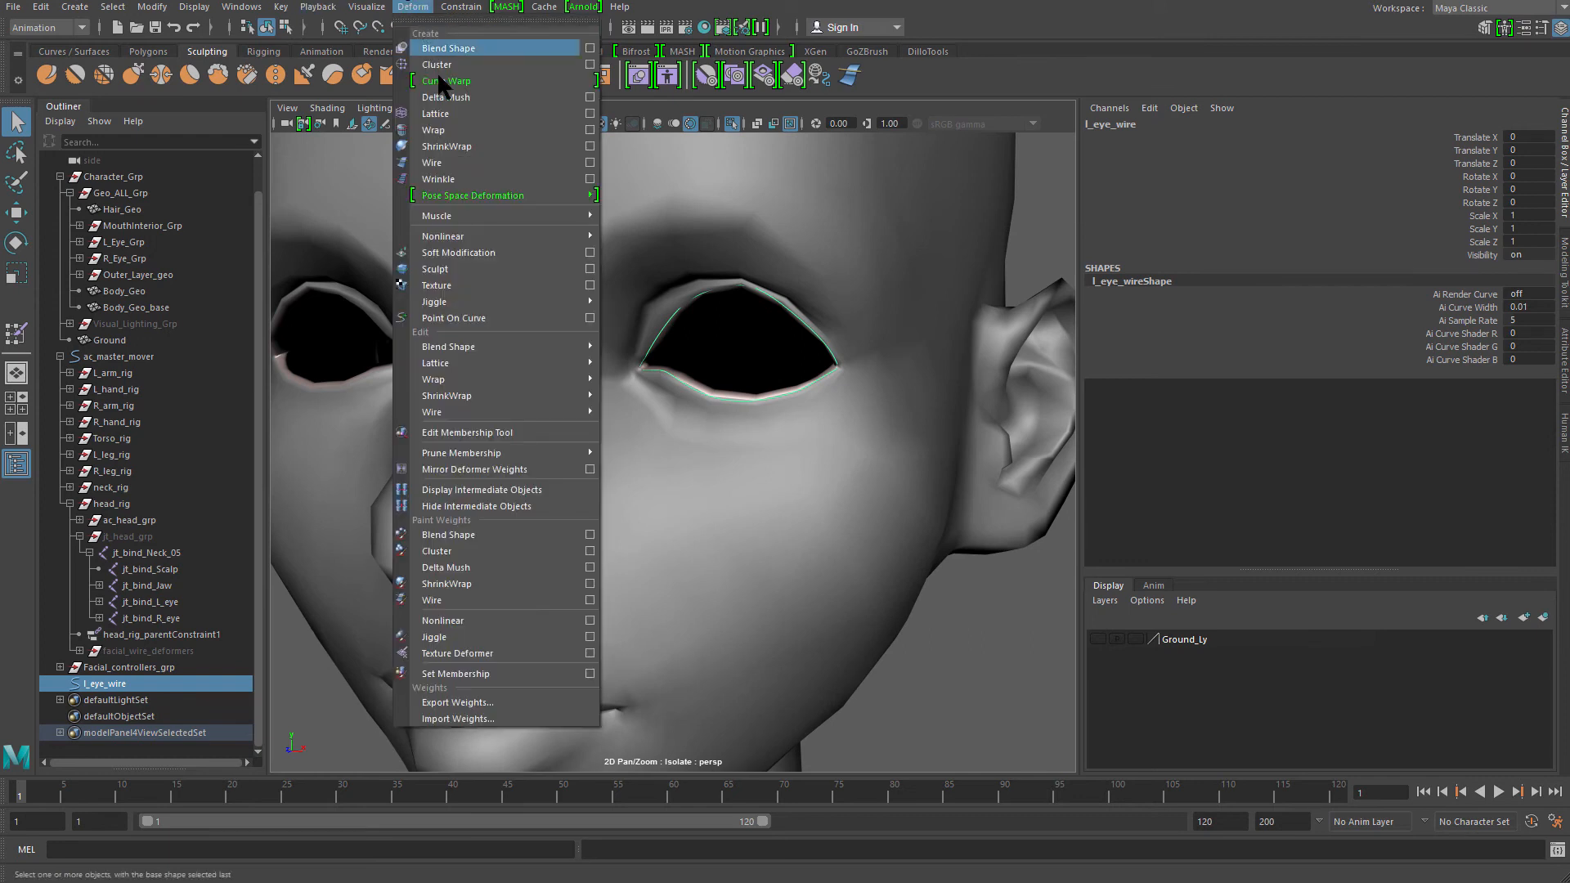
click(457, 162)
click(879, 314)
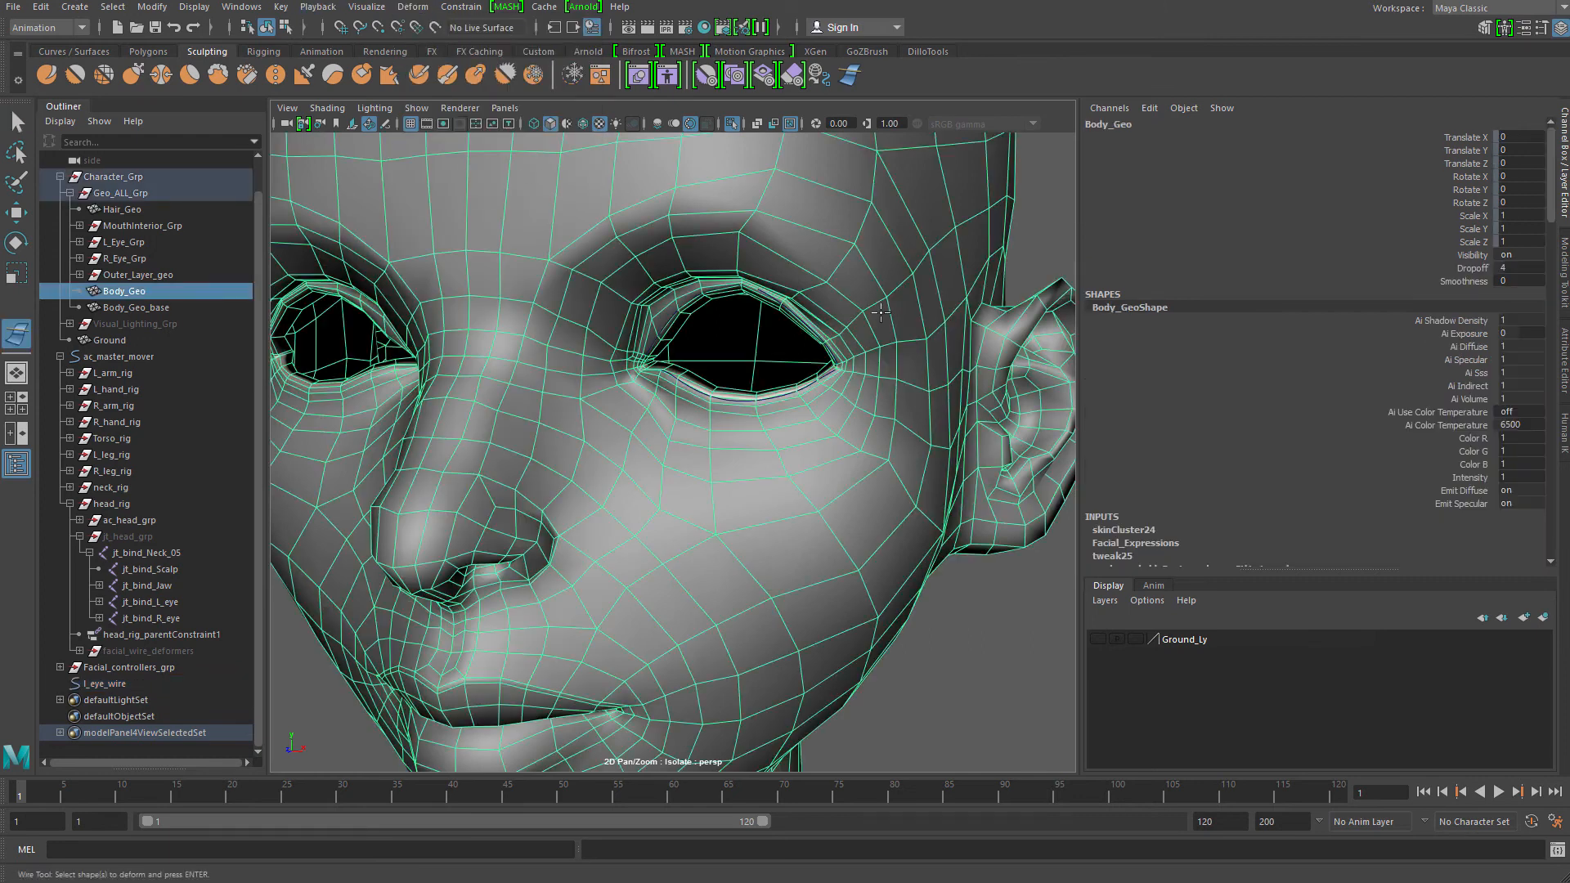
click(810, 323)
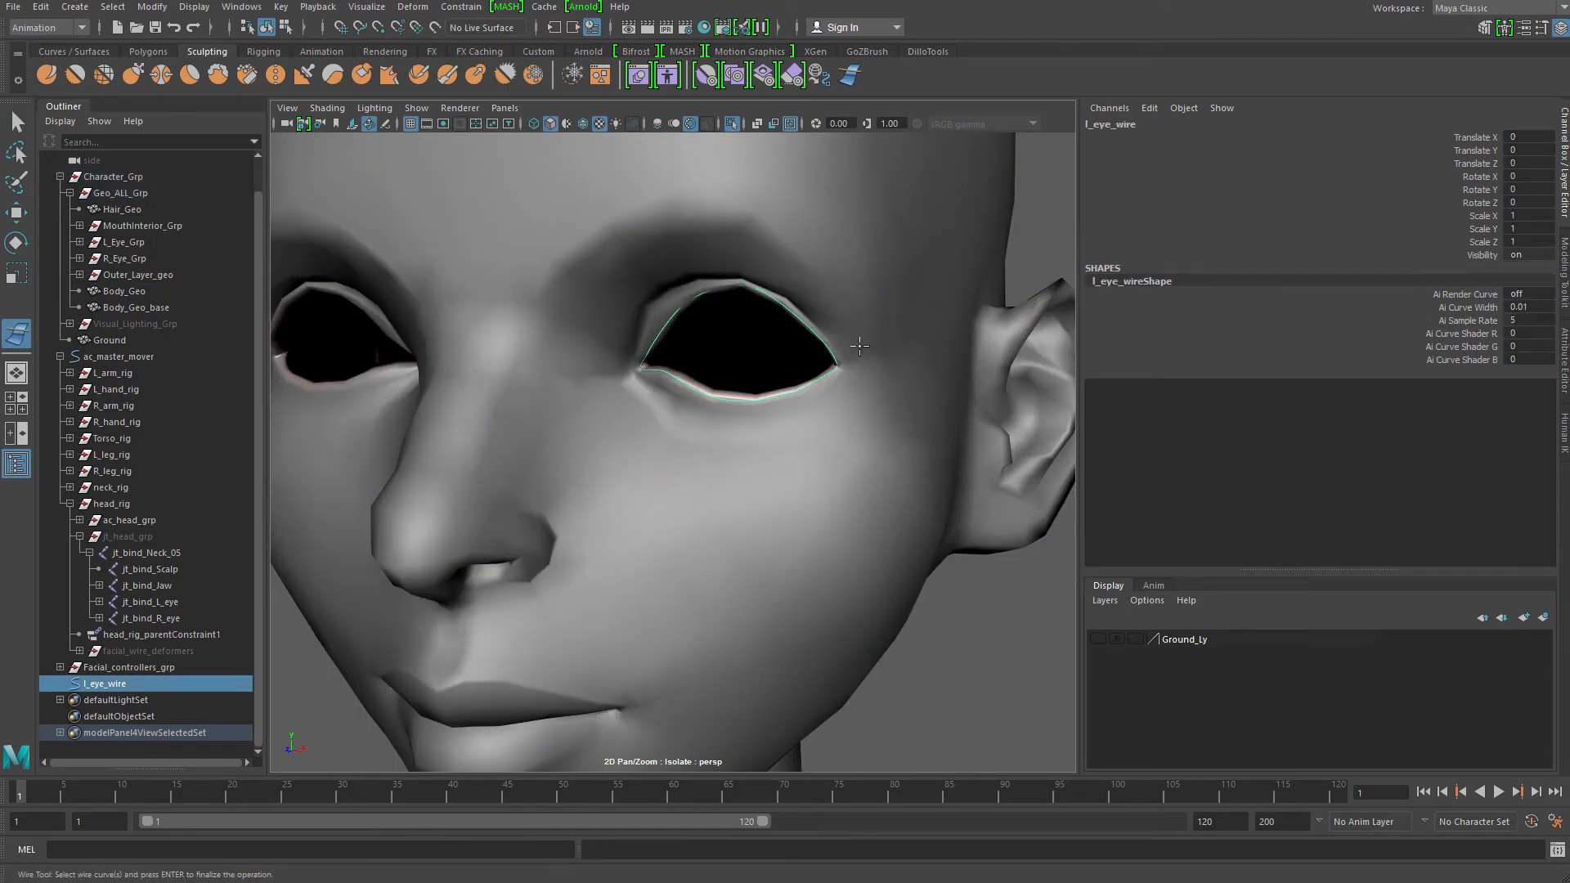
key(Return)
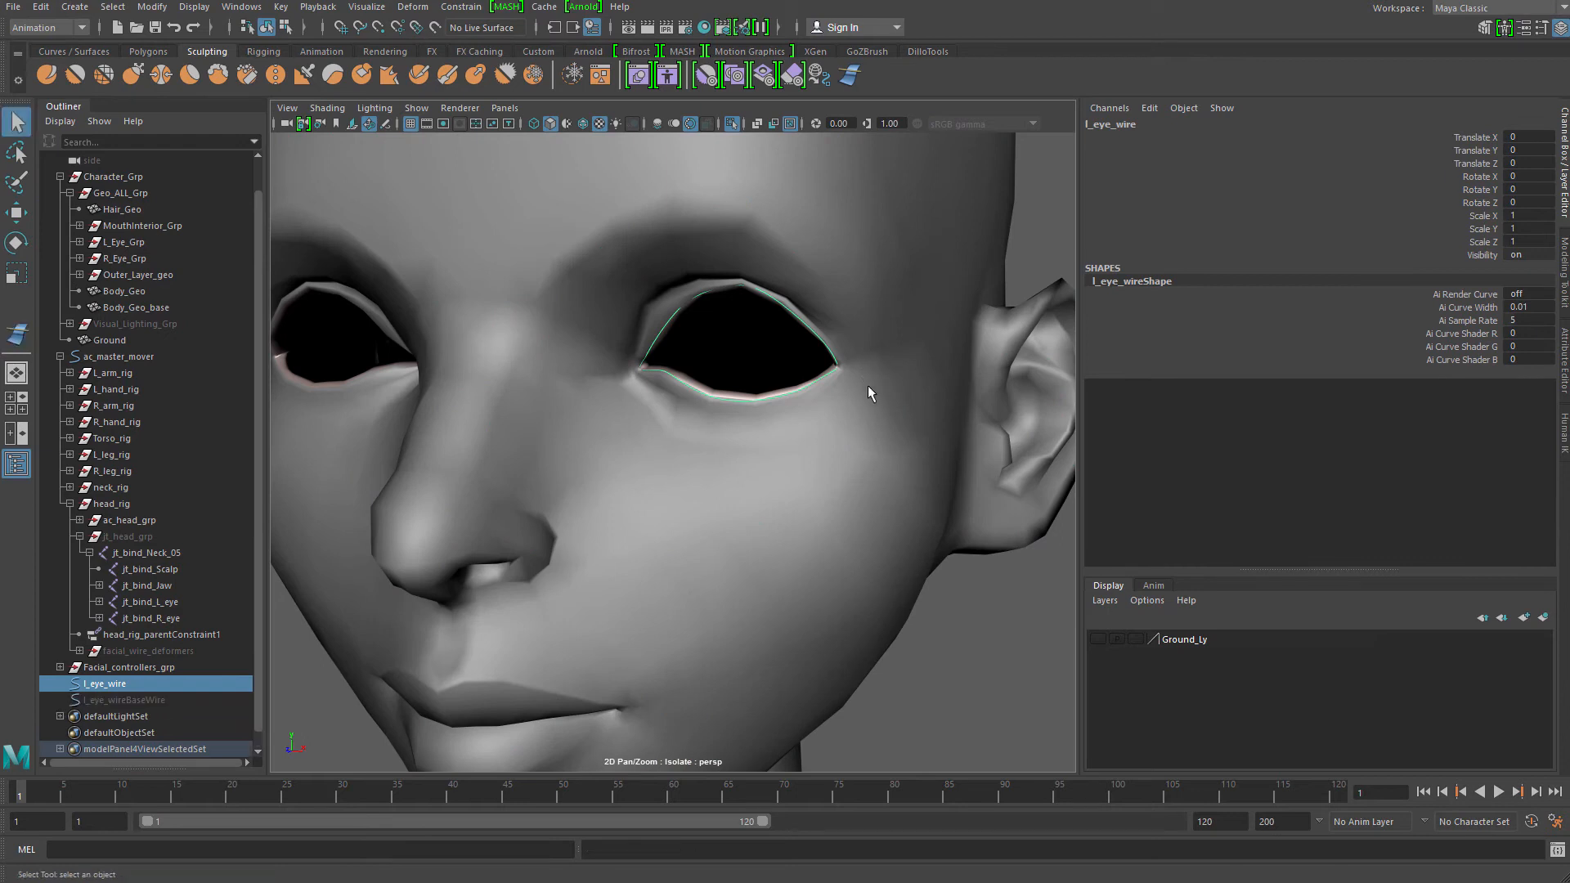
Try to move the upper control vertices of the isolated l_eye_wire curve, and undo the change
alt+right_drag(847, 416, 711, 385)
alt+drag(712, 385, 778, 396)
alt+right_drag(778, 396, 806, 379)
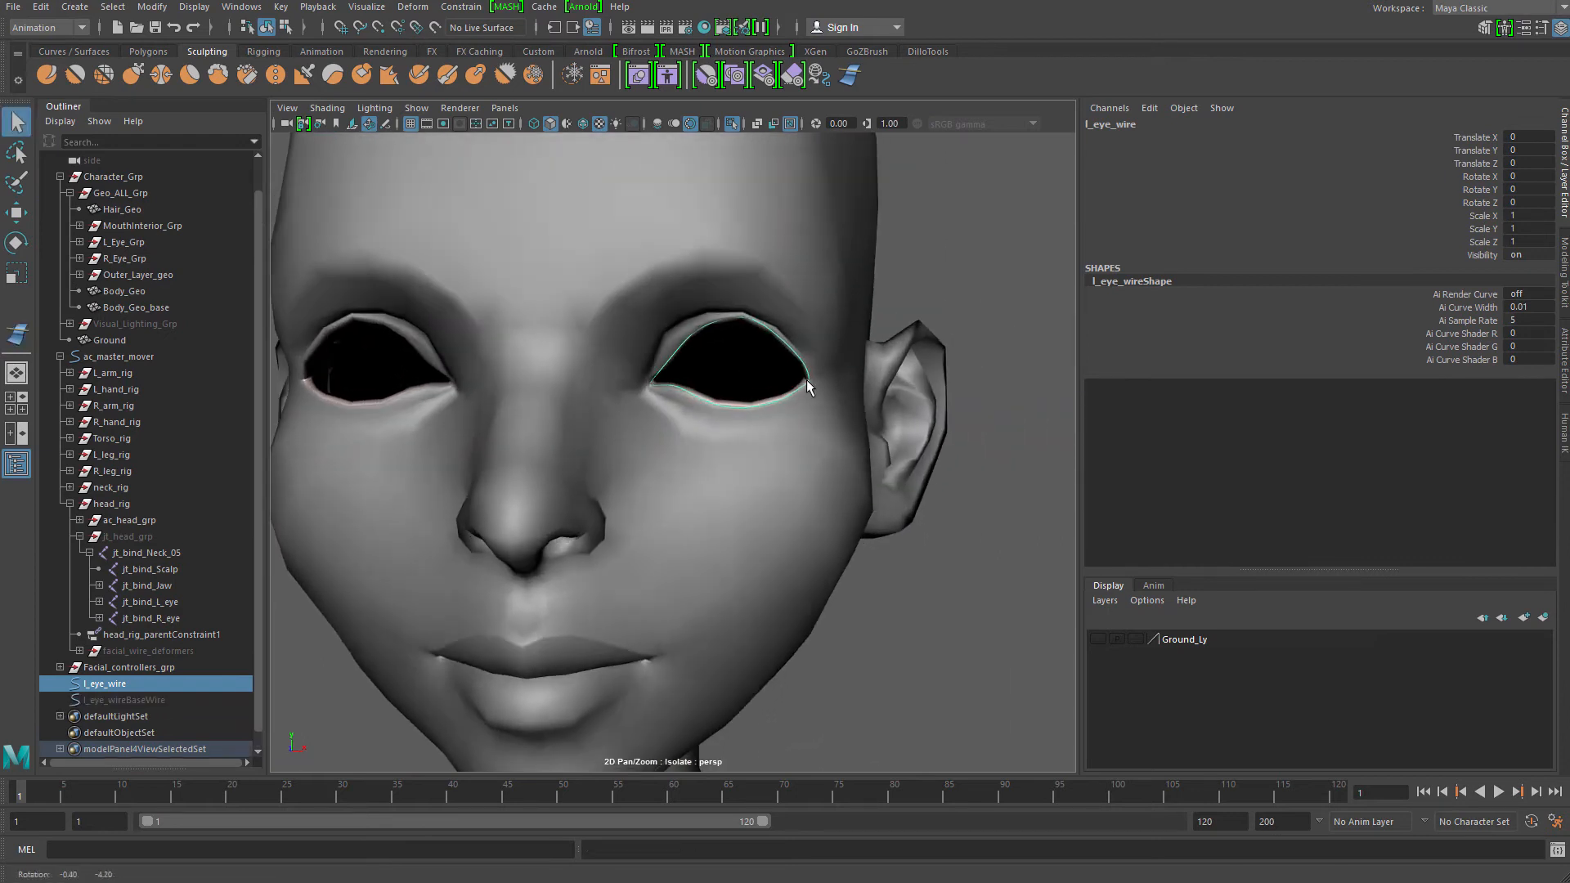
key(ctrl+1)
key(ctrl+1)
key(F8)
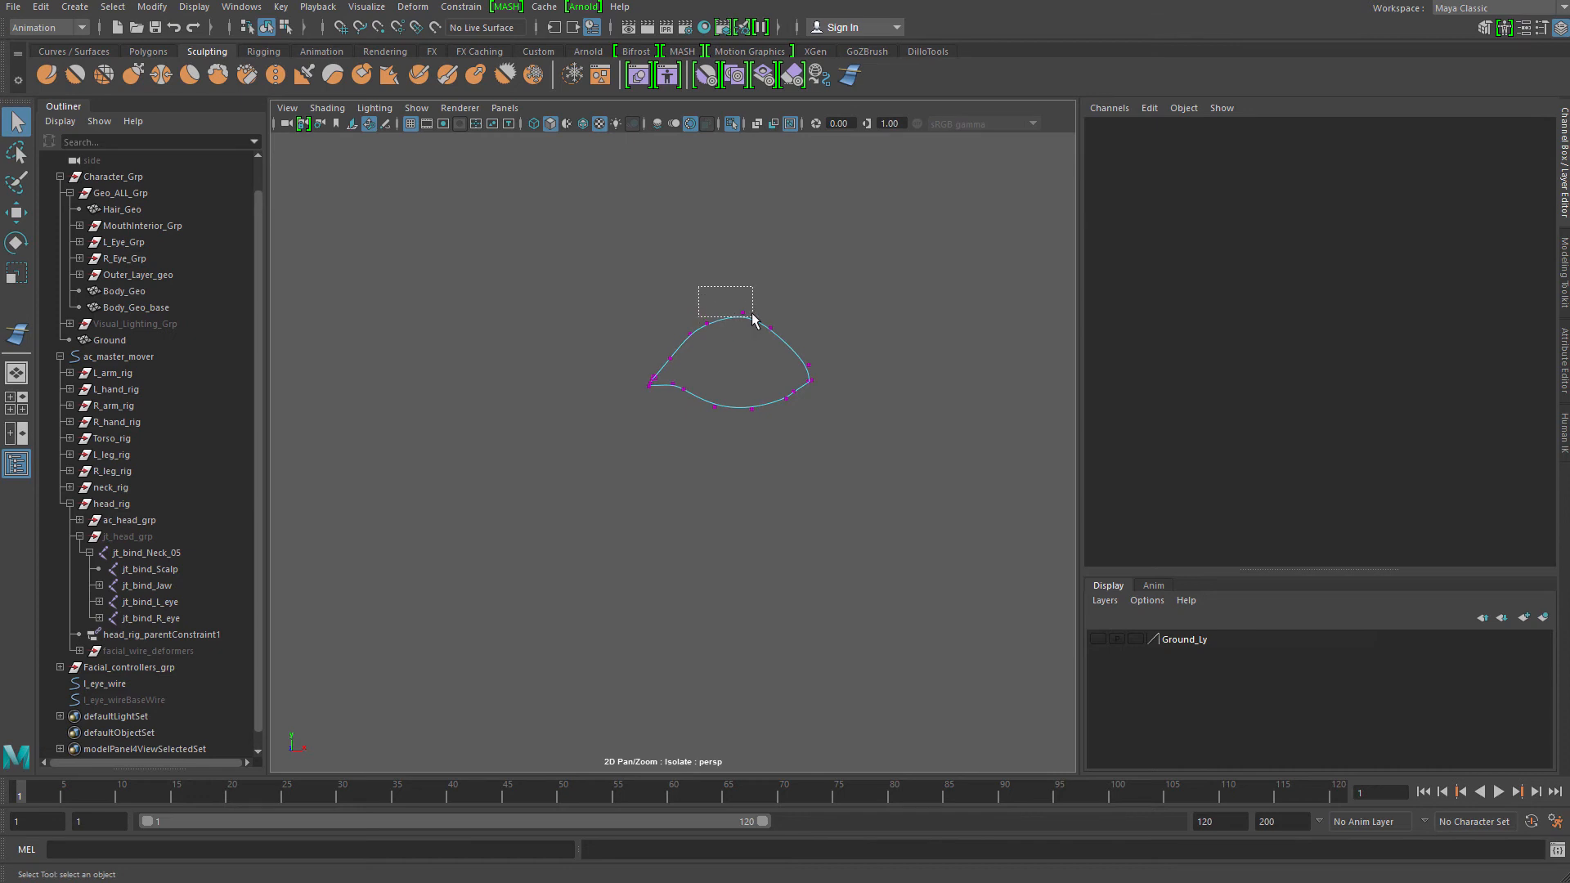
key(ctrl+1)
mouse_move(754, 320)
mouse_down()
mouse_move(732, 253)
mouse_move(739, 368)
mouse_move(726, 227)
mouse_move(740, 324)
mouse_move(726, 358)
mouse_move(743, 343)
mouse_up()
key(w)
key(ctrl+z)
Select the face meshes around the left eye and turn on smooth mesh preview for them
alt+drag(818, 401, 679, 456)
alt+right_drag(593, 586, 490, 564)
alt+drag(703, 409, 654, 450)
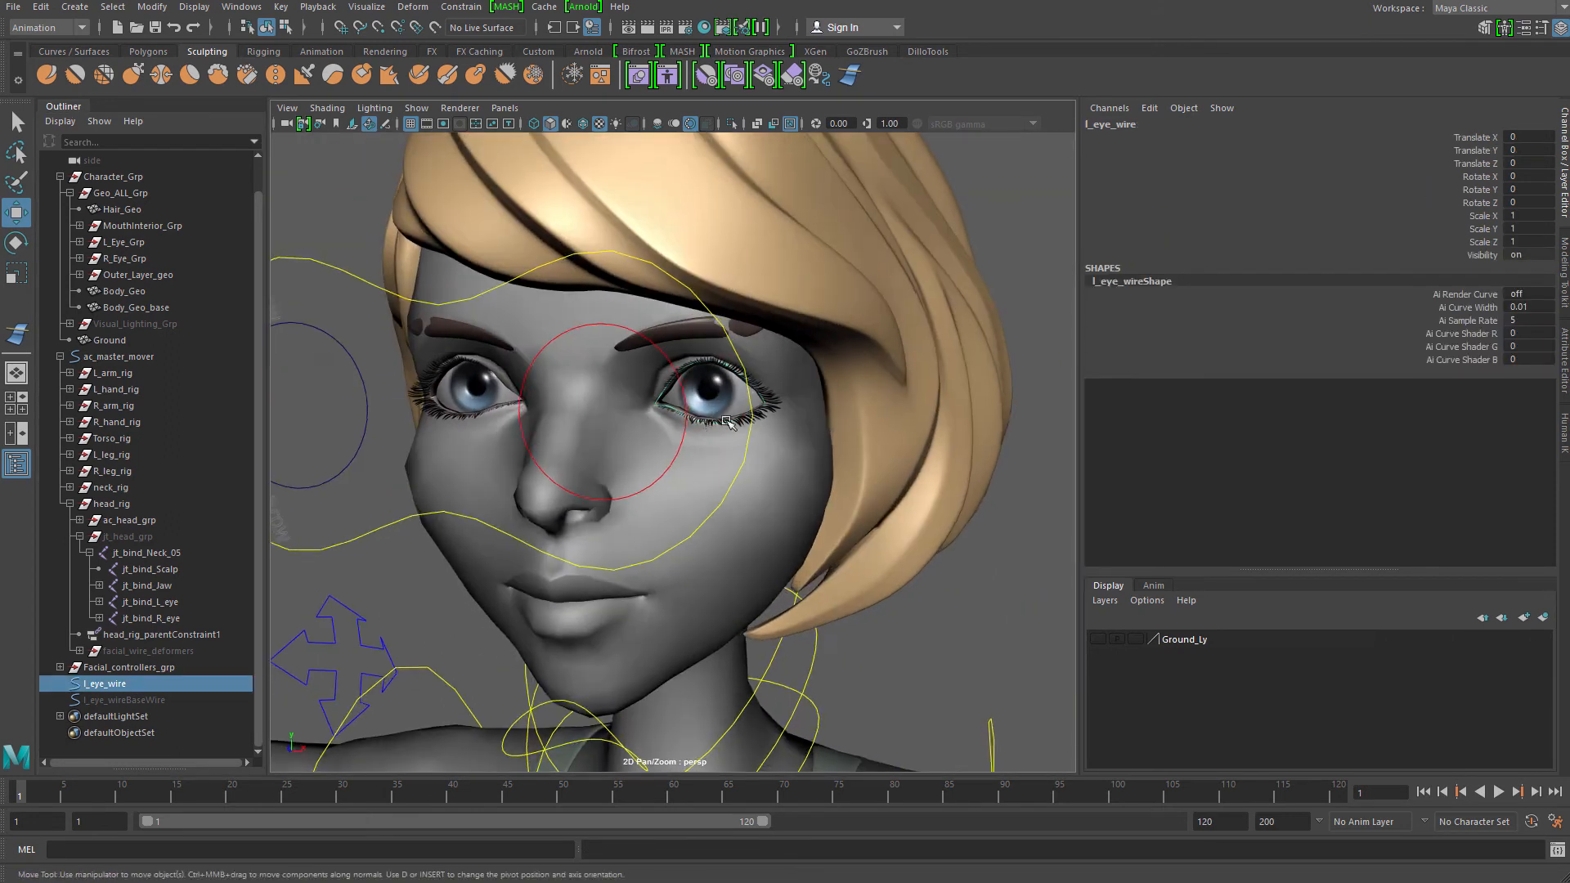
alt+right_drag(655, 450, 799, 429)
alt+drag(715, 366, 723, 385)
alt+right_drag(723, 385, 798, 437)
alt+middle_drag(798, 437, 776, 460)
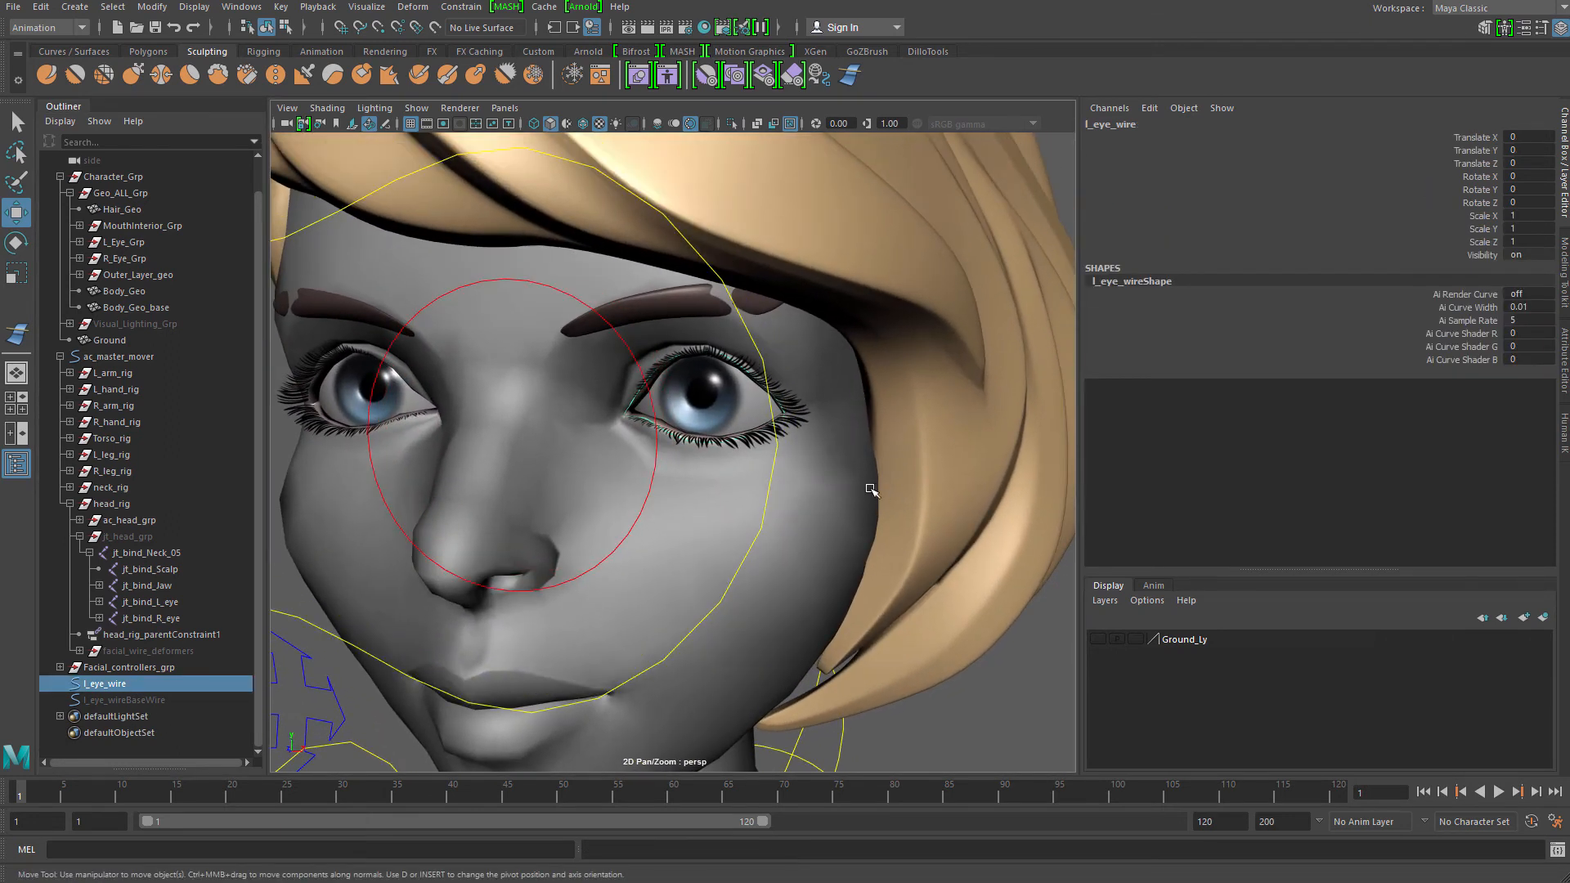
drag(847, 479, 811, 480)
key(3)
click(1069, 712)
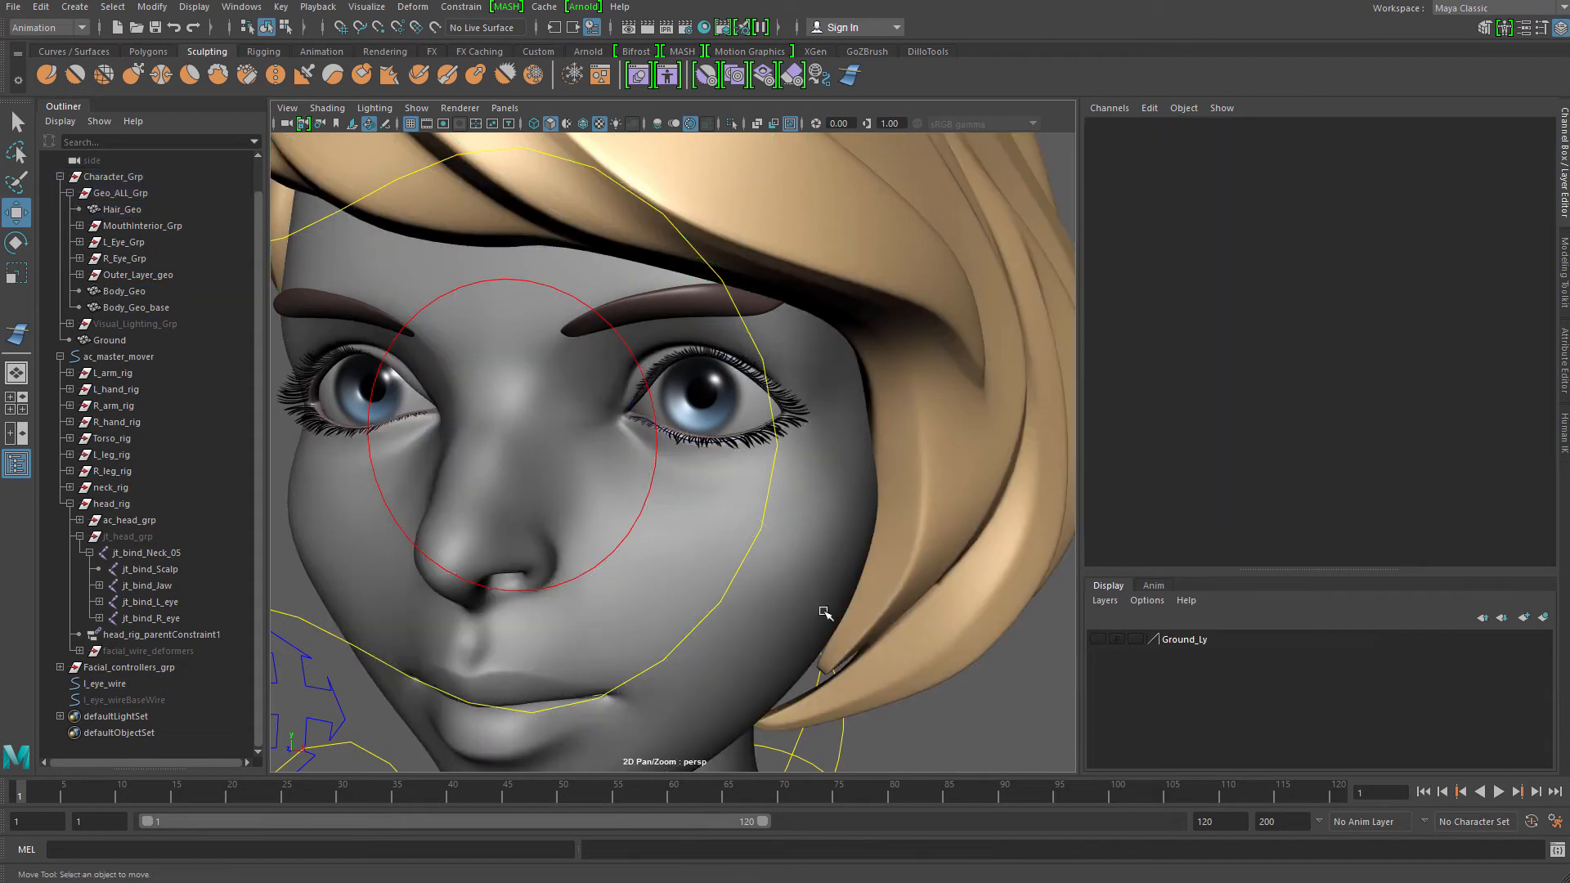
Select the l_eye_wire curve around the left eyelid rim
alt+drag(716, 425, 813, 414)
alt+right_drag(812, 413, 962, 518)
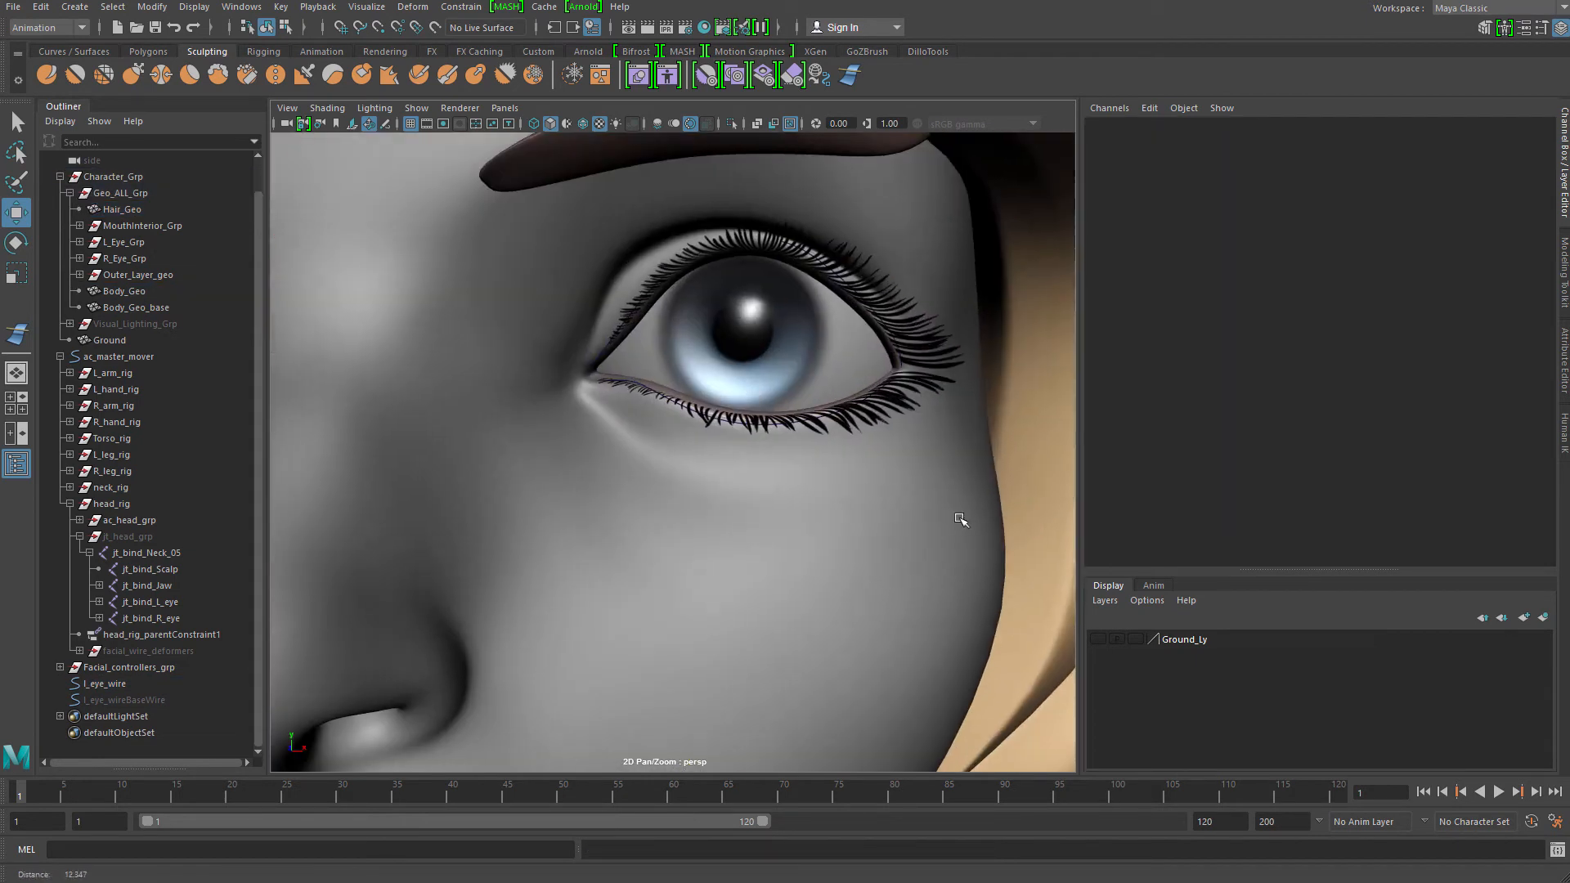
alt+drag(799, 403, 589, 451)
click(770, 436)
click(128, 685)
Try to move the whole l_eye_wire curve freely in the view, and undo the move
alt+drag(763, 372, 744, 446)
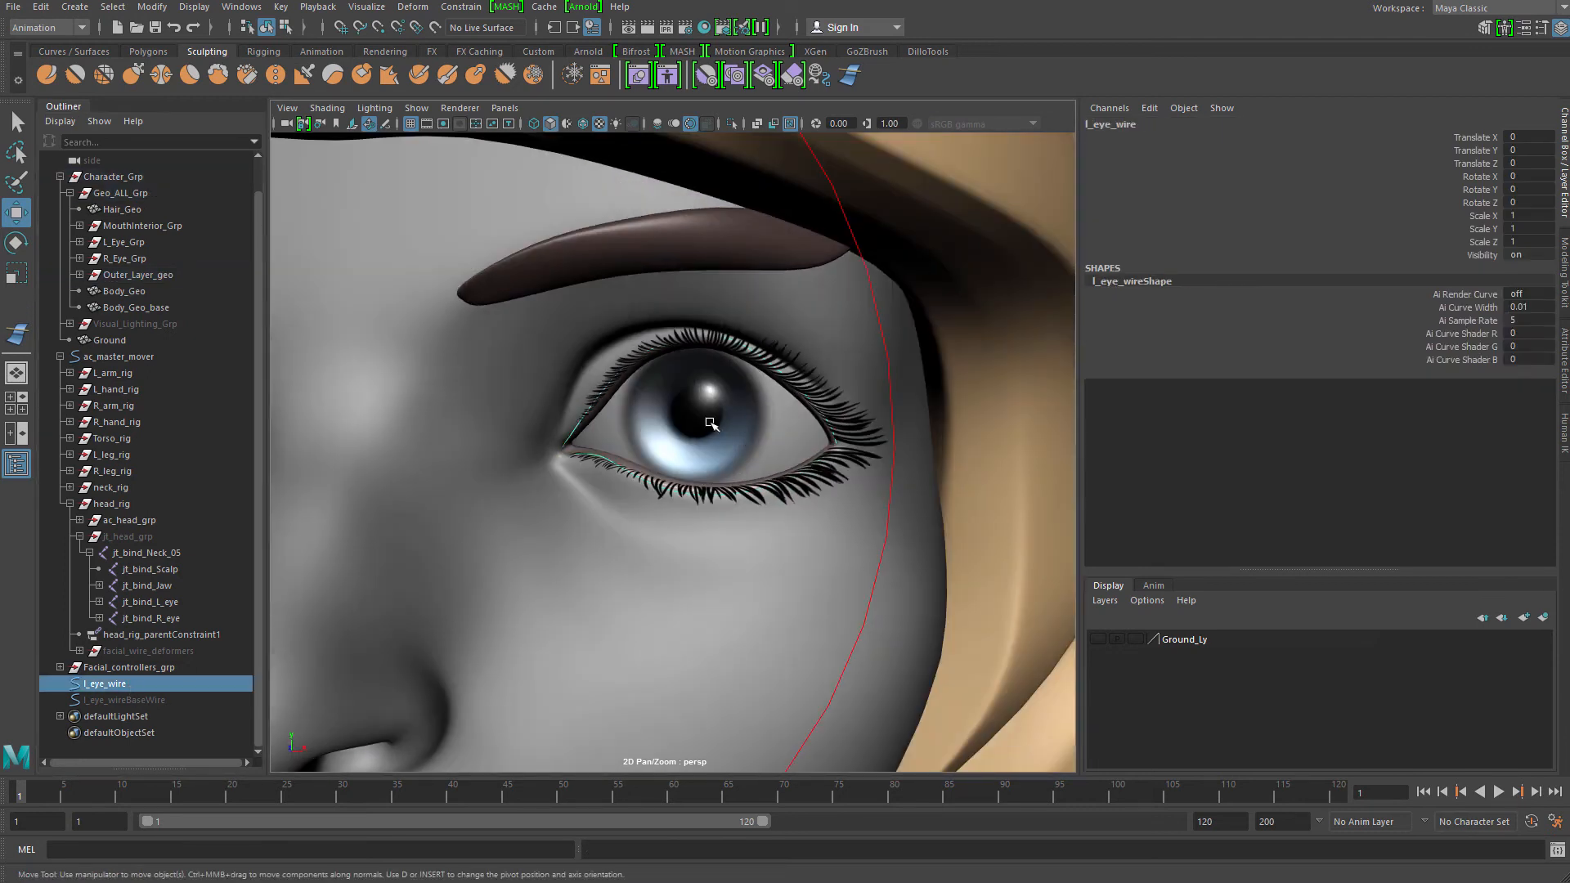
middle_drag(794, 442, 742, 400)
key(ctrl+z)
Add a Sculpt deformer to the l_eye_wire curve
alt+right_drag(850, 439, 644, 396)
alt+drag(644, 396, 620, 405)
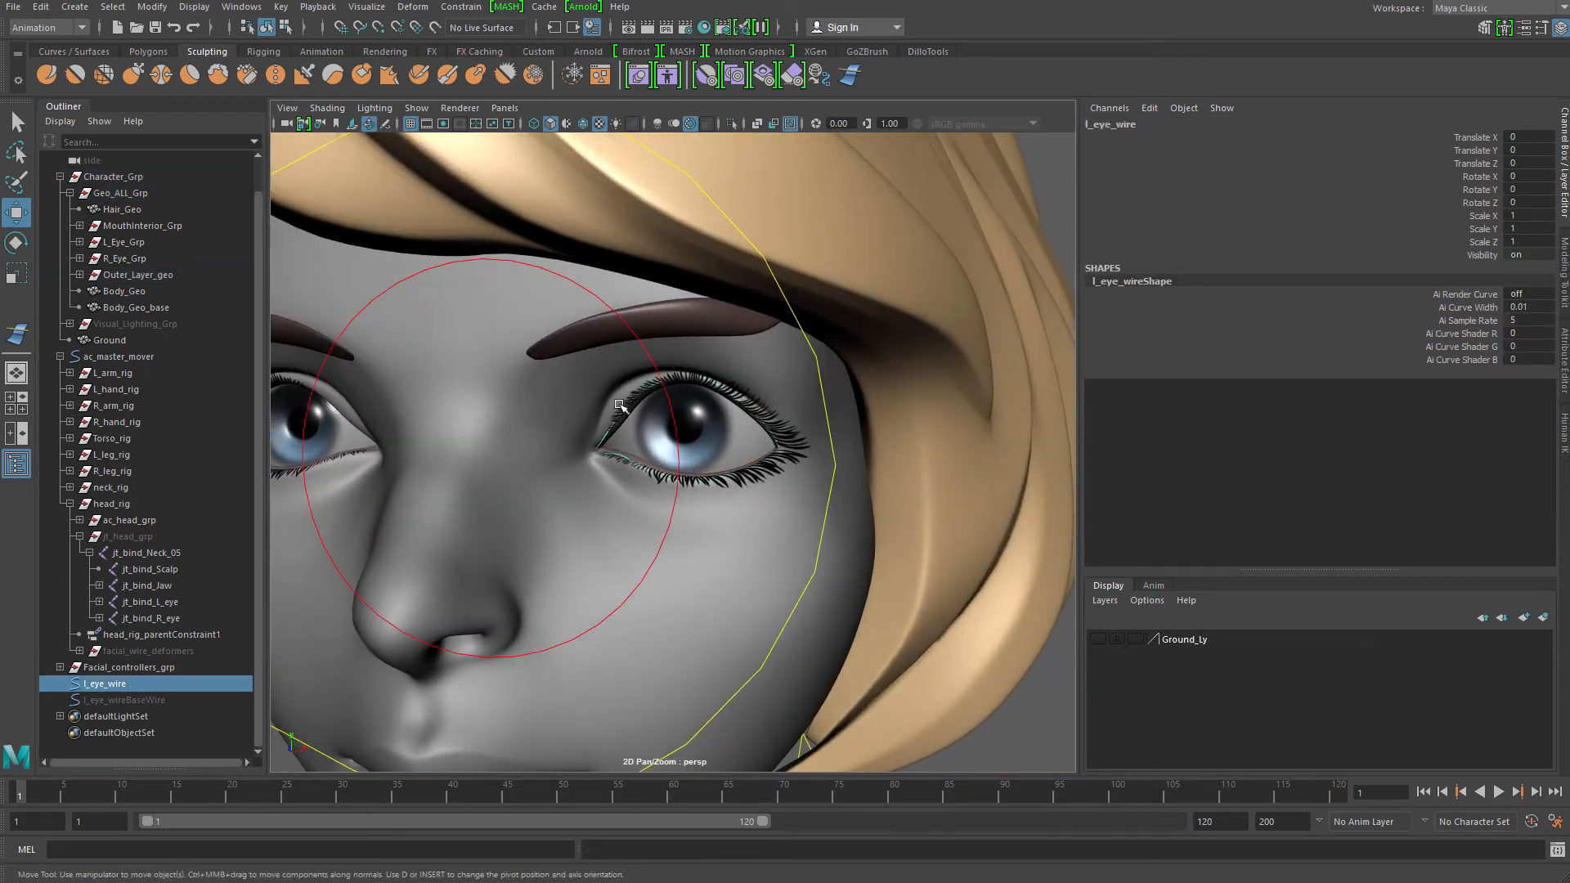
alt+drag(462, 325, 458, 317)
click(413, 6)
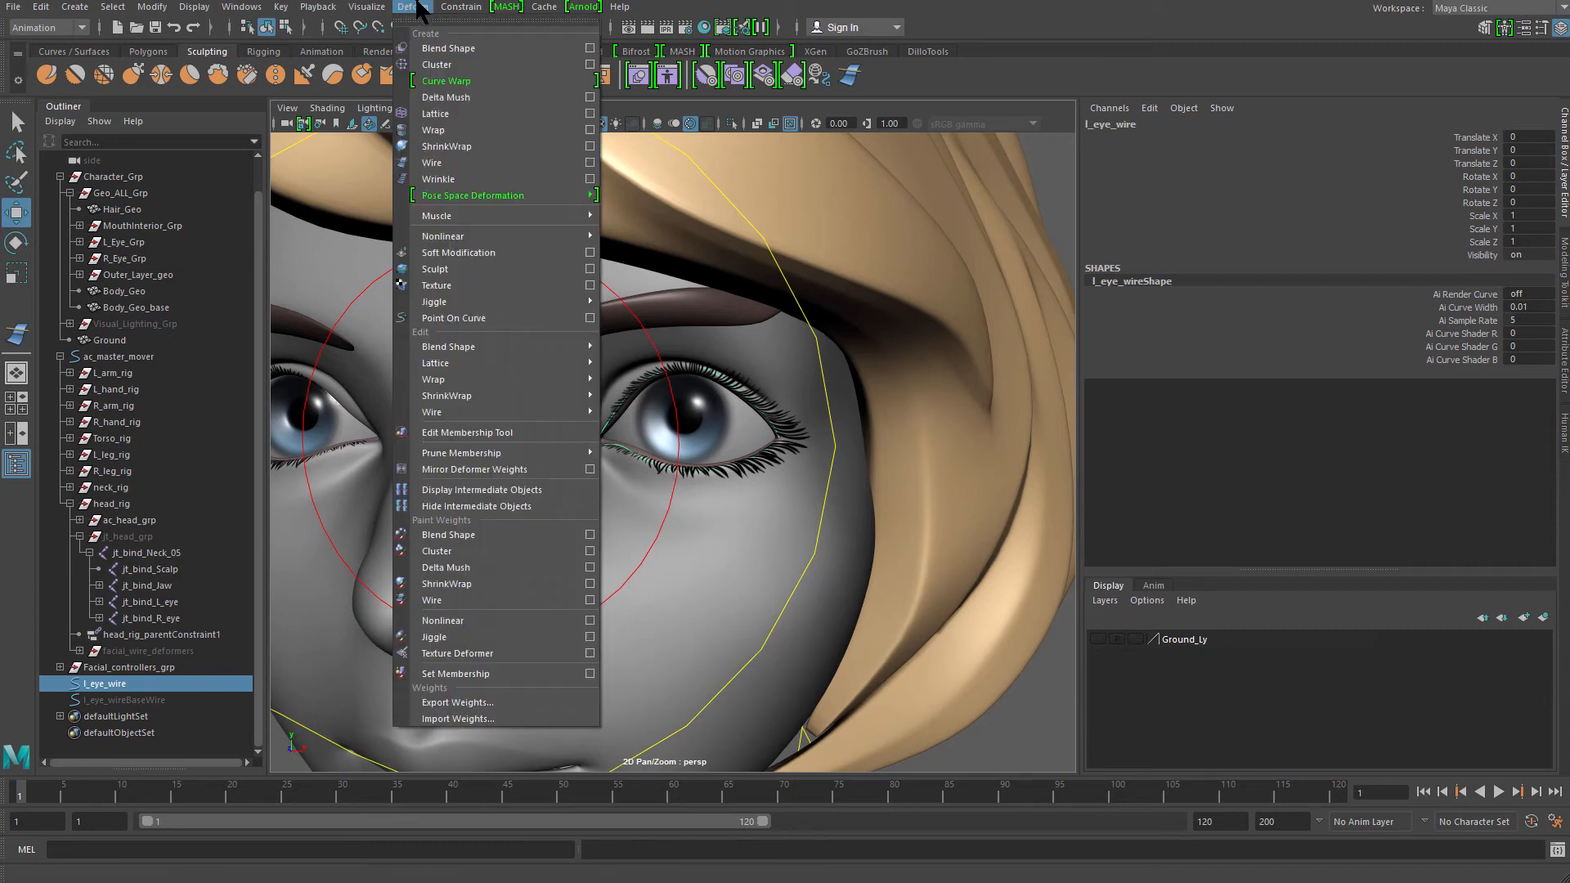
click(477, 264)
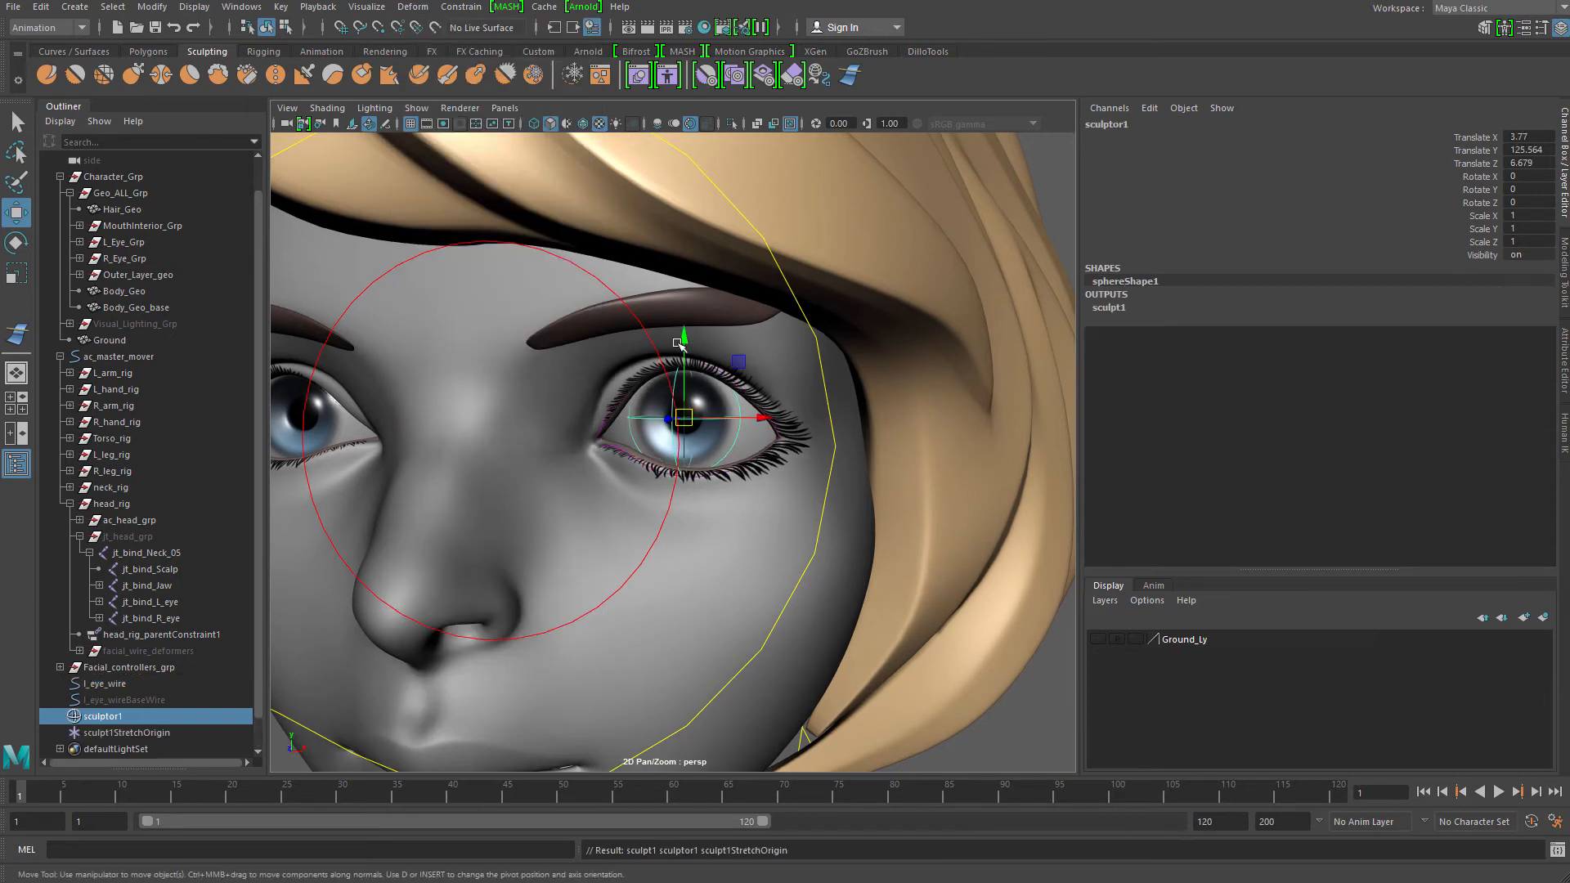
Rename the new sculptor sphere as sculptor_l_eye
double_click(187, 714)
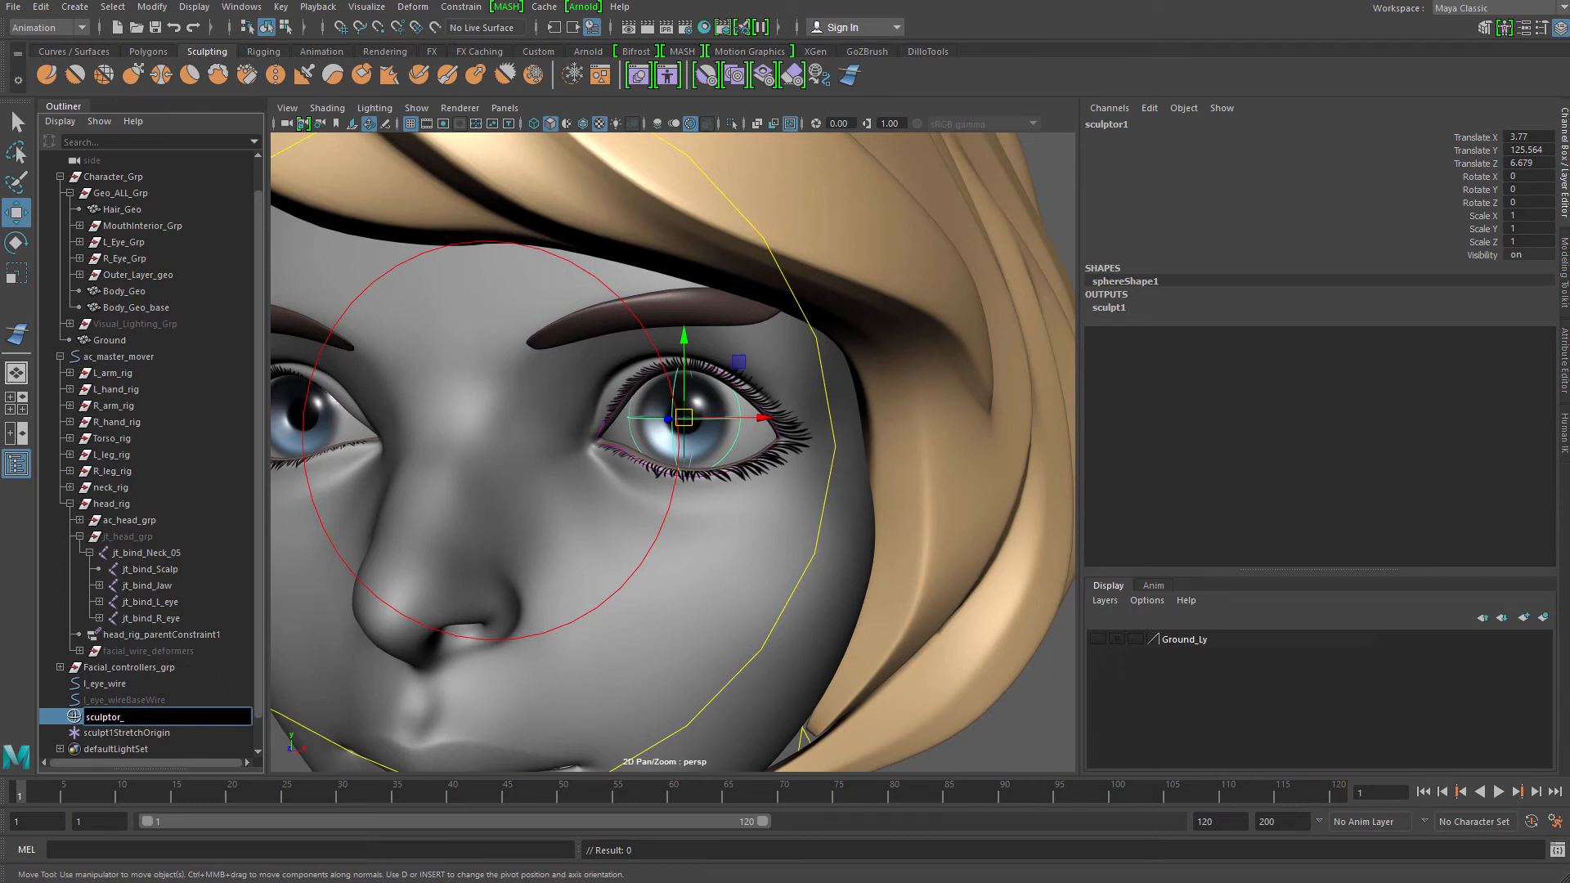
text(_)
key(Return)
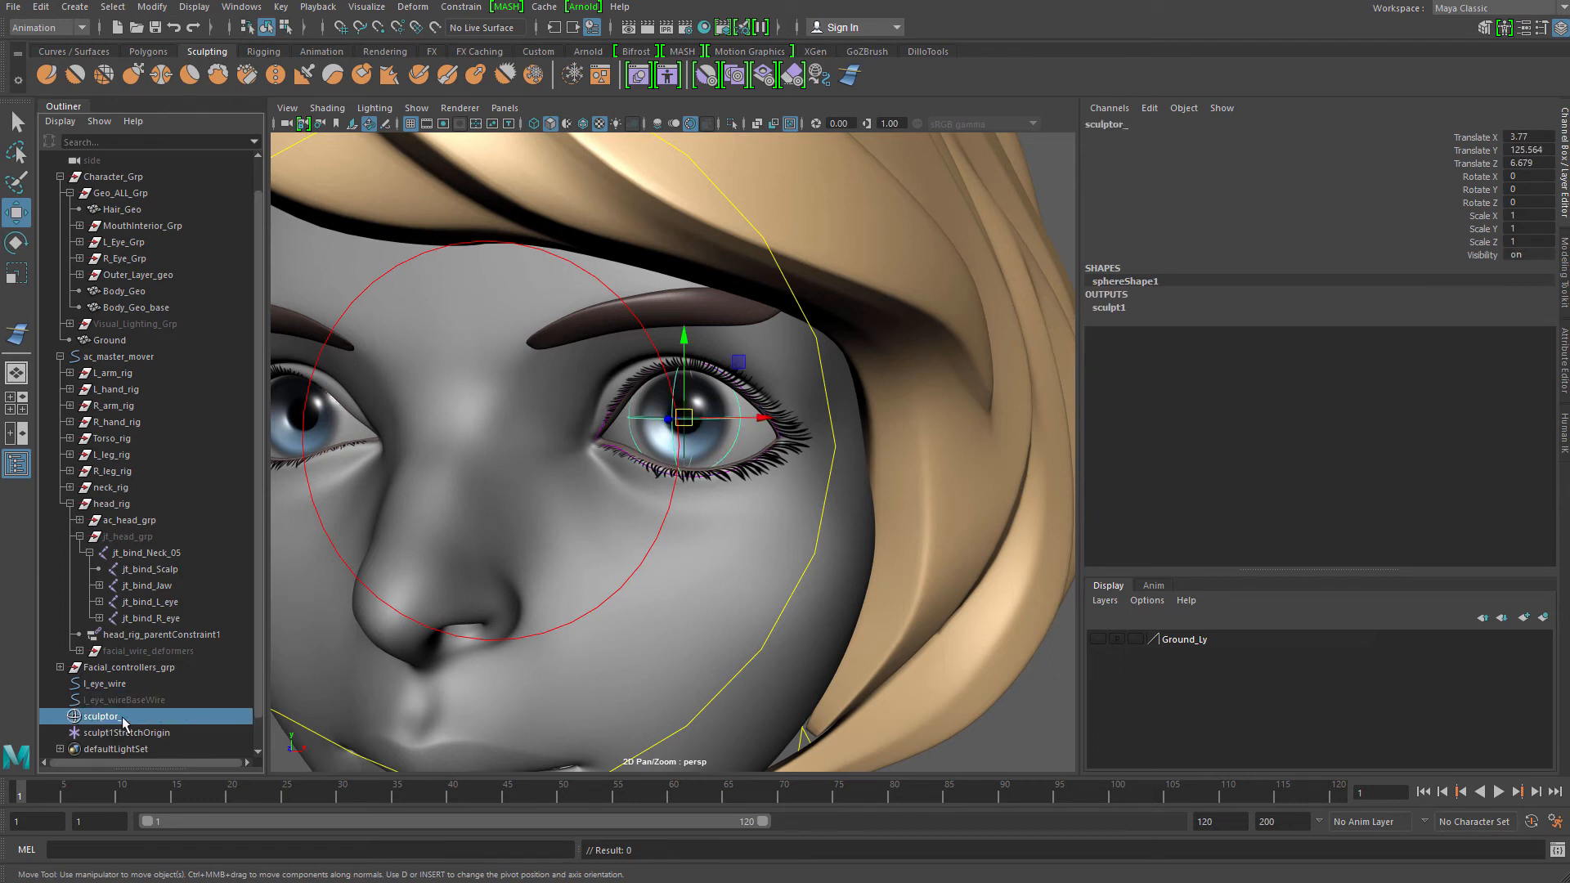
click(131, 733)
double_click(124, 717)
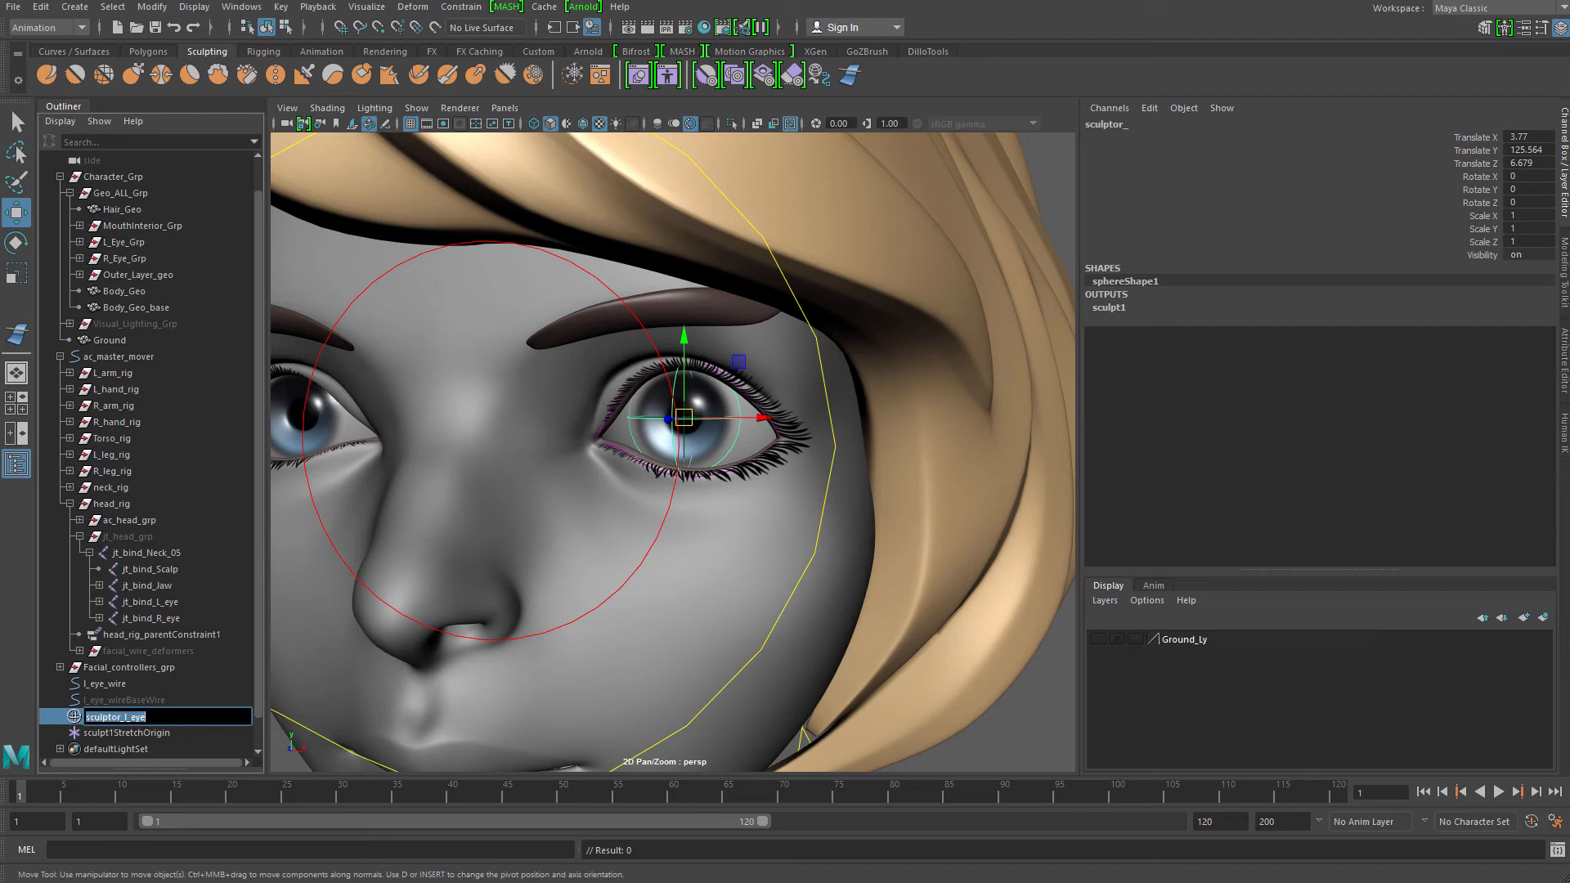
Rename the sculptor's stretch origin locator as sculptor_l_eye_StretchOrigin
double_click(112, 733)
drag(116, 734, 2, 797)
text(sculptor_l_eye)
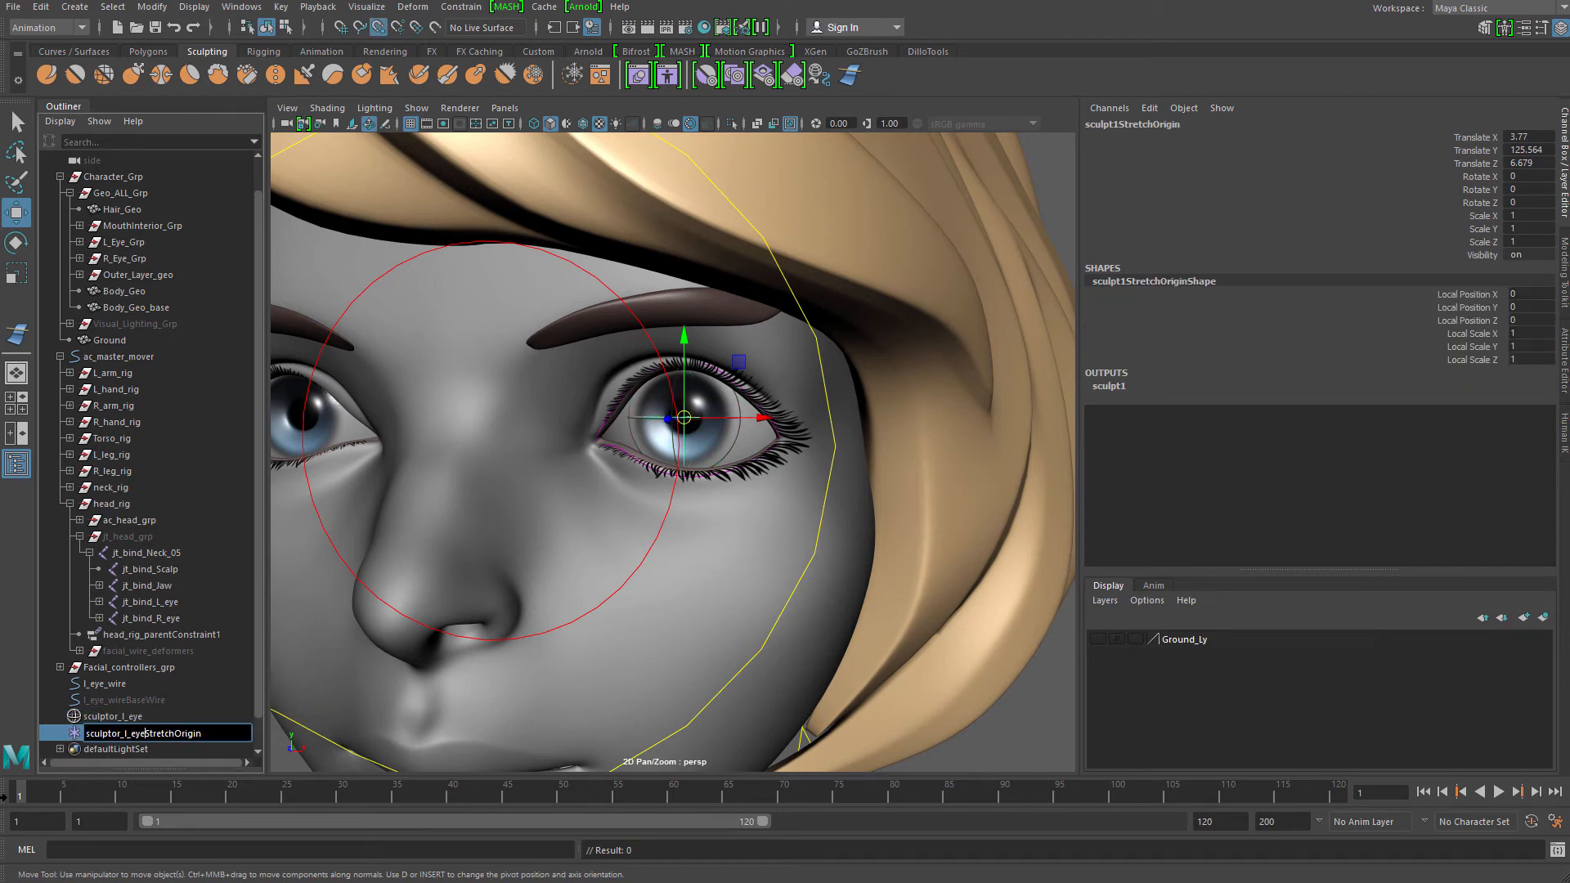
text(_)
key(Return)
Isolate the left eyeball mesh together with the sculptor_l_eye_StretchOrigin locator
alt+right_drag(874, 563, 778, 487)
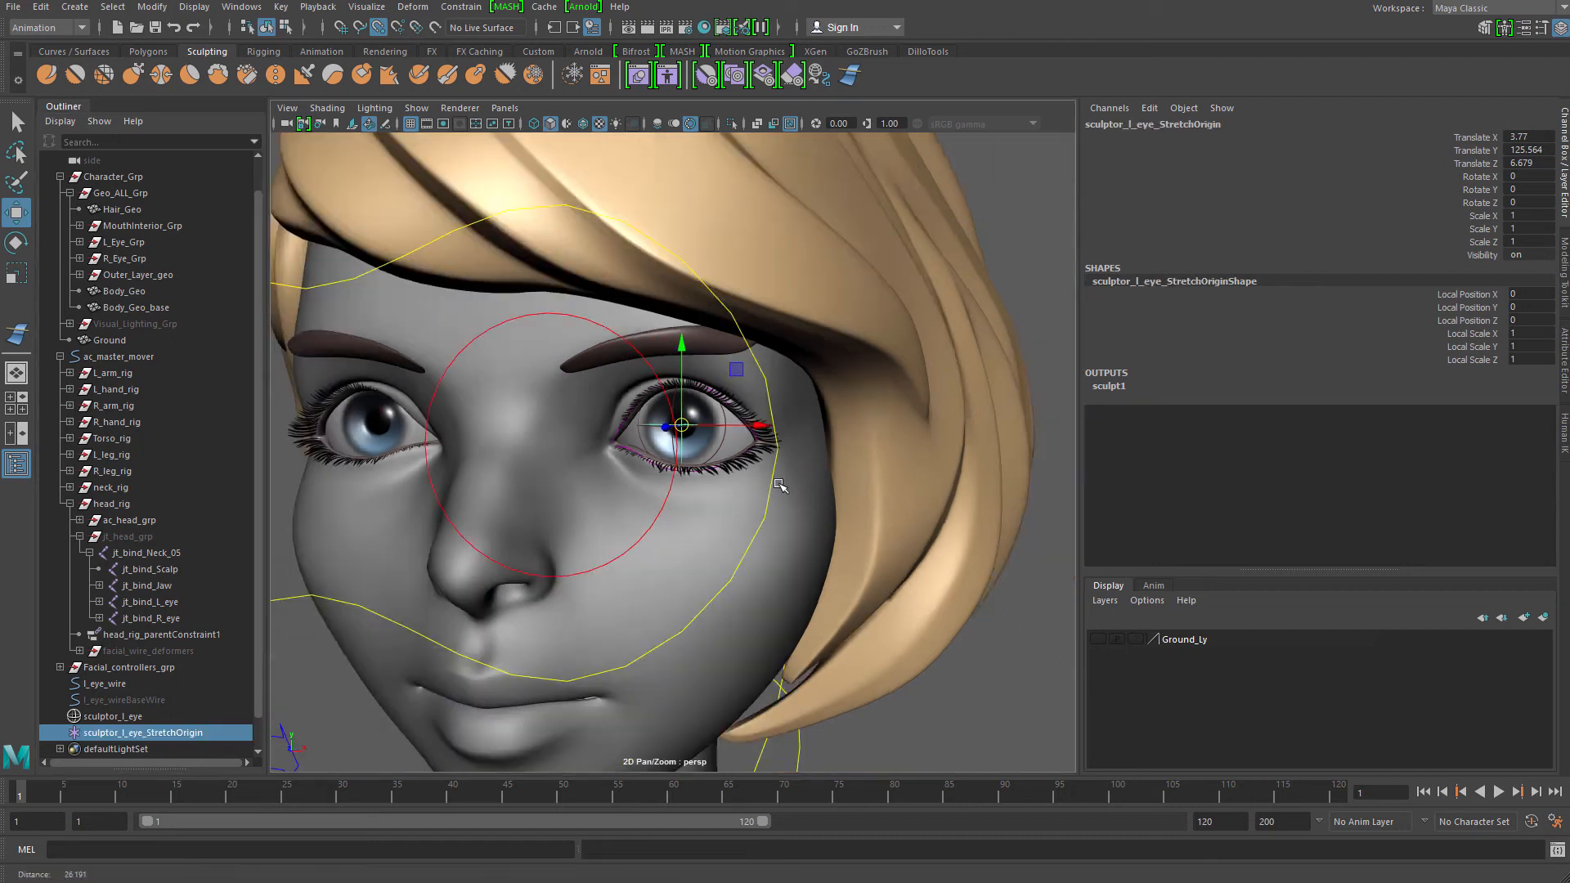
alt+drag(778, 487, 842, 500)
alt+right_drag(842, 500, 886, 515)
alt+drag(887, 515, 746, 456)
shift+click(755, 444)
alt+right_drag(755, 443, 711, 433)
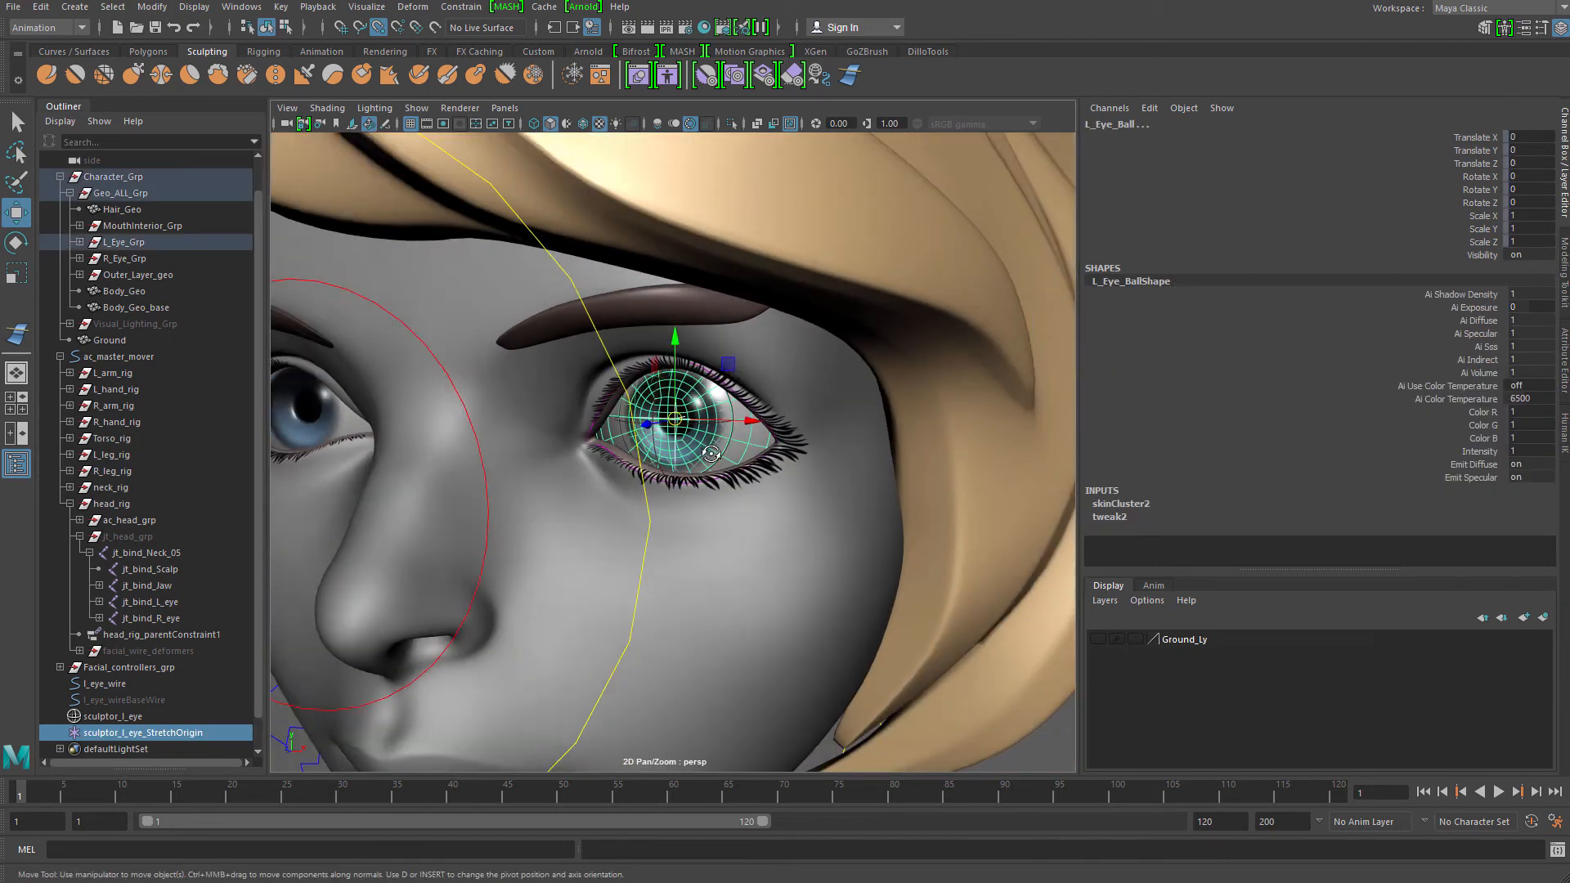
key(ctrl+1)
alt+drag(711, 433, 824, 508)
click(823, 508)
In a wireframe top view, move sculptor_l_eye_StretchOrigin back along Z to the eyeball's centre, at about 4.717
click(179, 727)
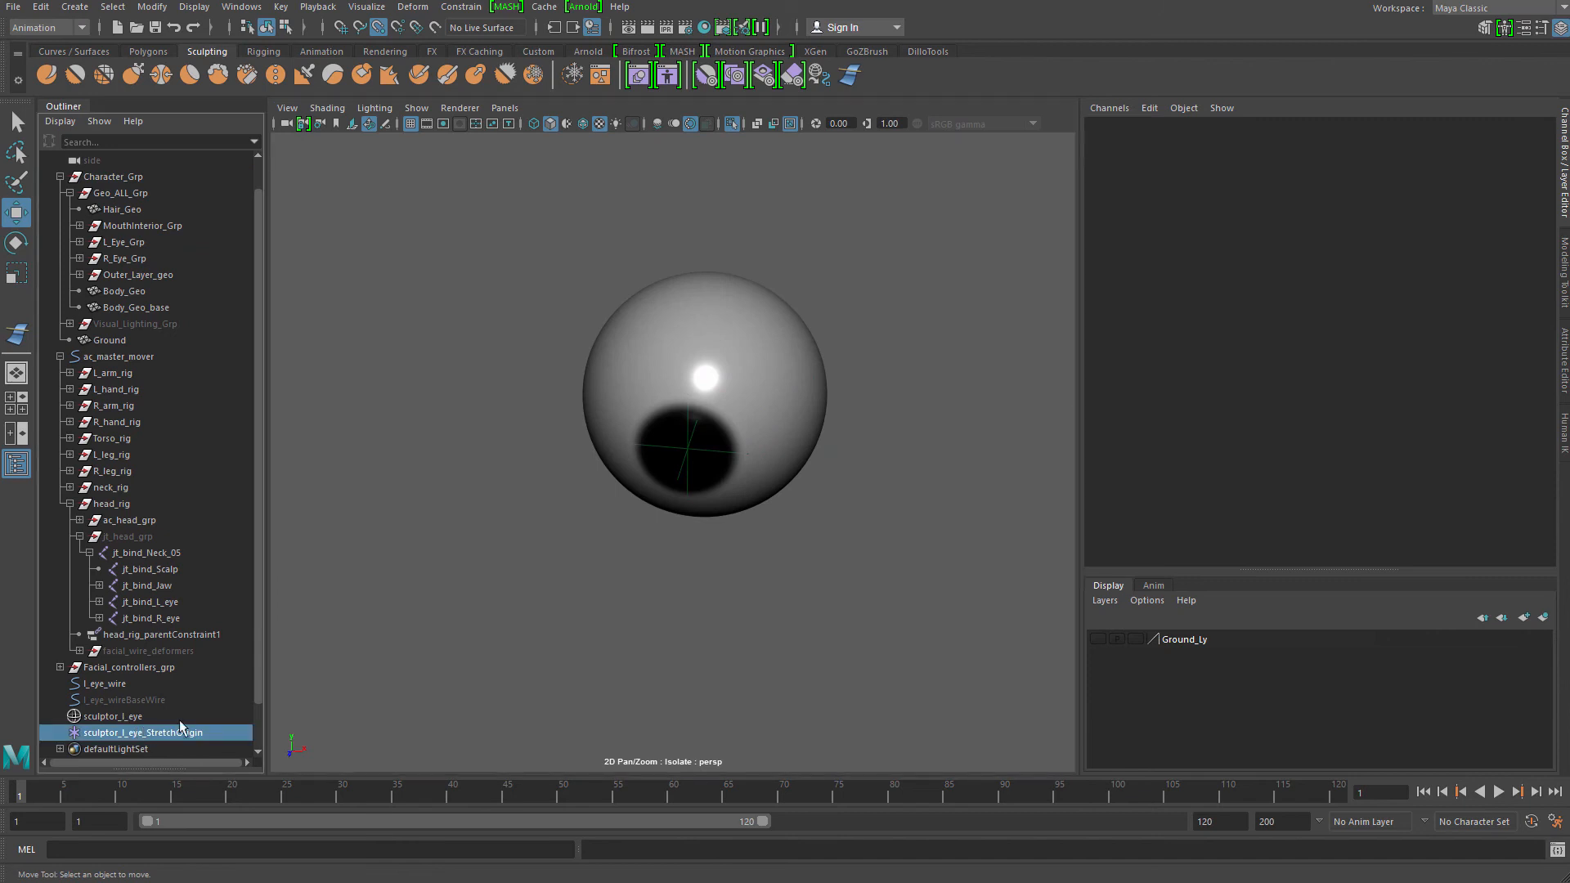
mouse_move(736, 419)
alt+mouse_down()
mouse_move(806, 474)
mouse_move(707, 468)
alt+mouse_up()
key(space)
alt+middle_drag(580, 427, 718, 425)
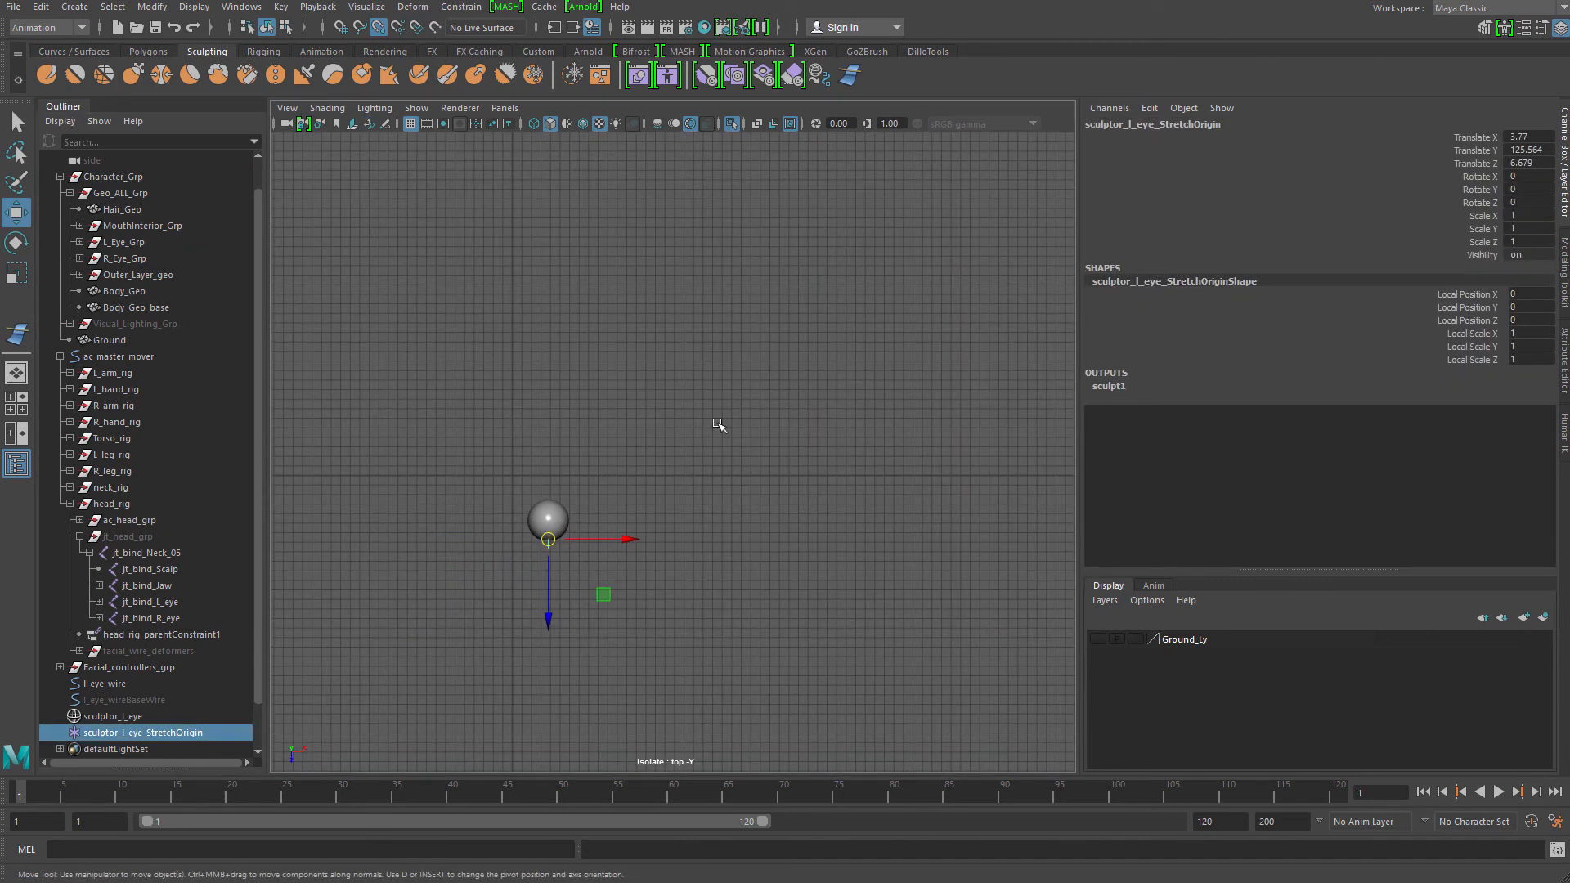
alt+right_drag(719, 424, 1022, 450)
key(4)
alt+middle_drag(273, 616, 645, 401)
alt+right_drag(645, 401, 921, 442)
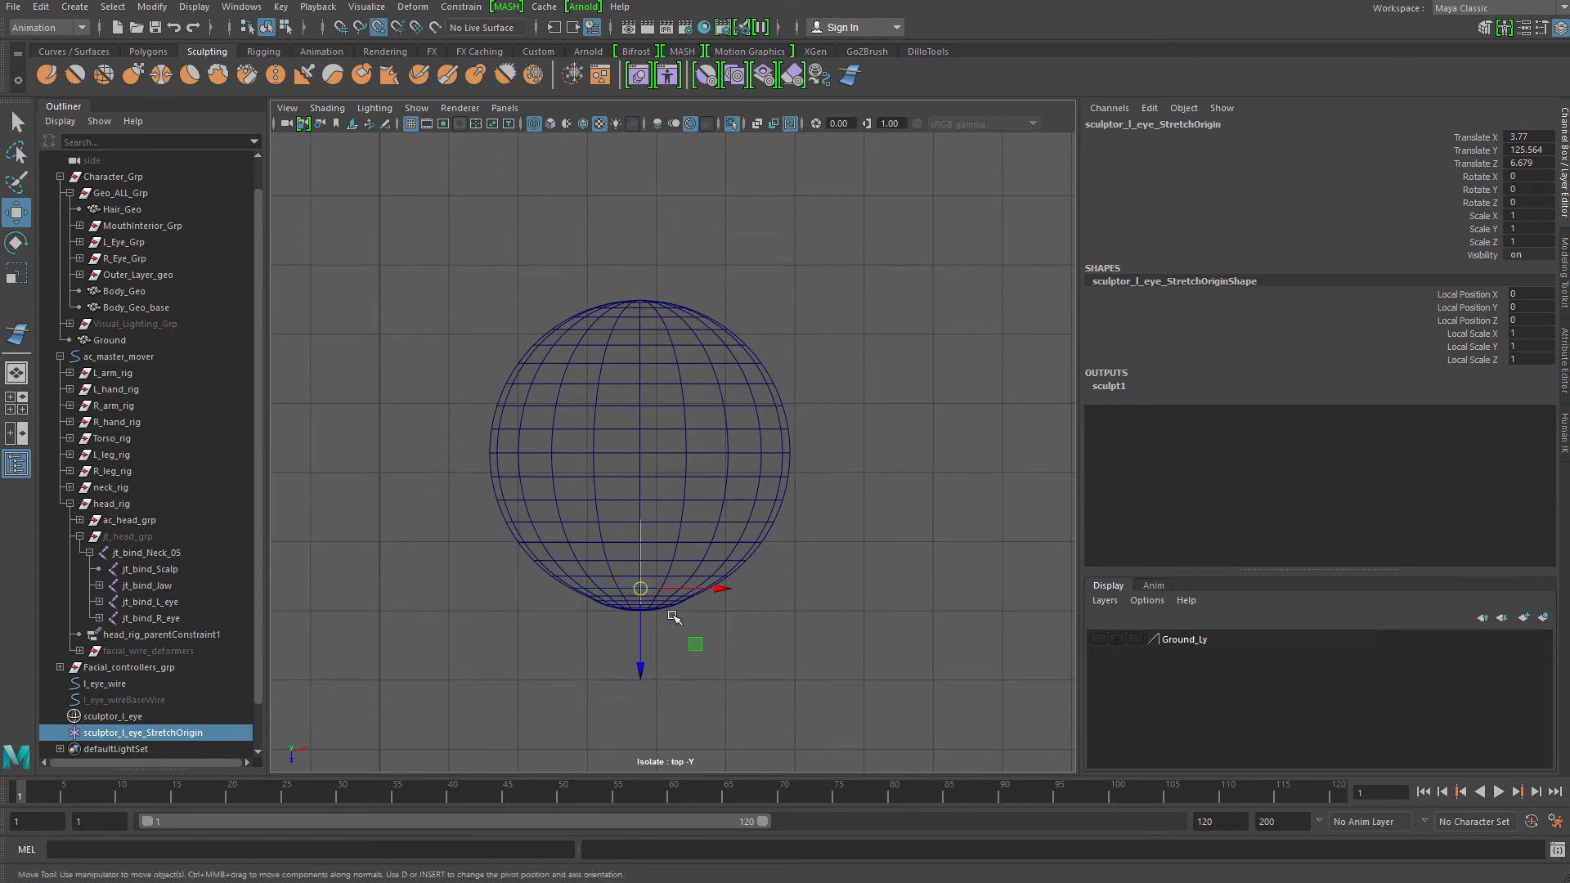
drag(640, 670, 611, 465)
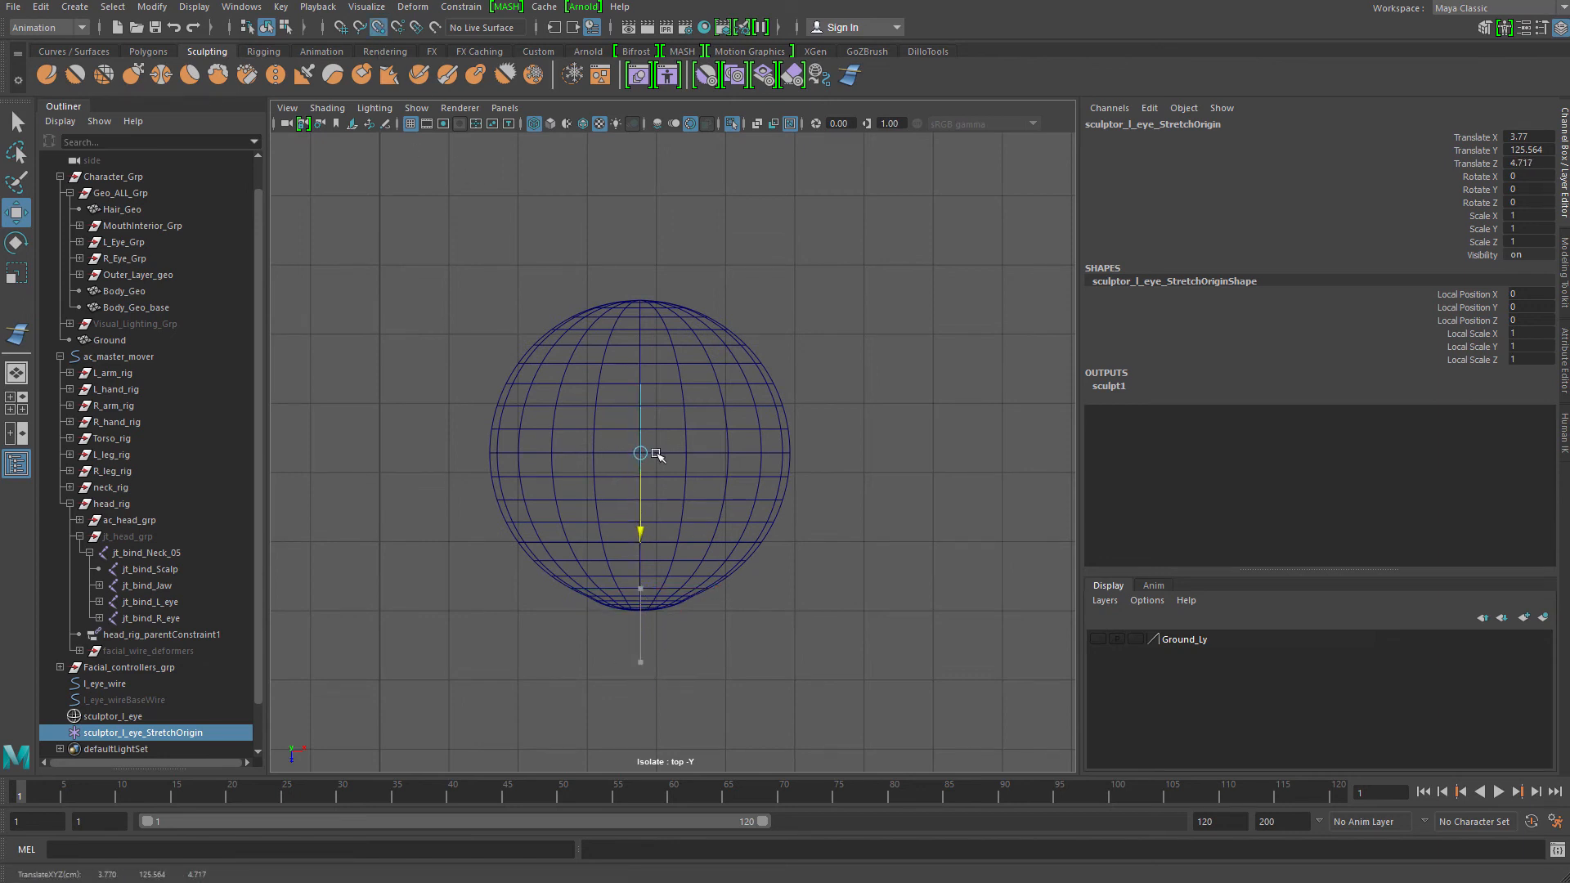
Return to the perspective view, end the isolation, and restore shaded display of the character
key(space)
key(space)
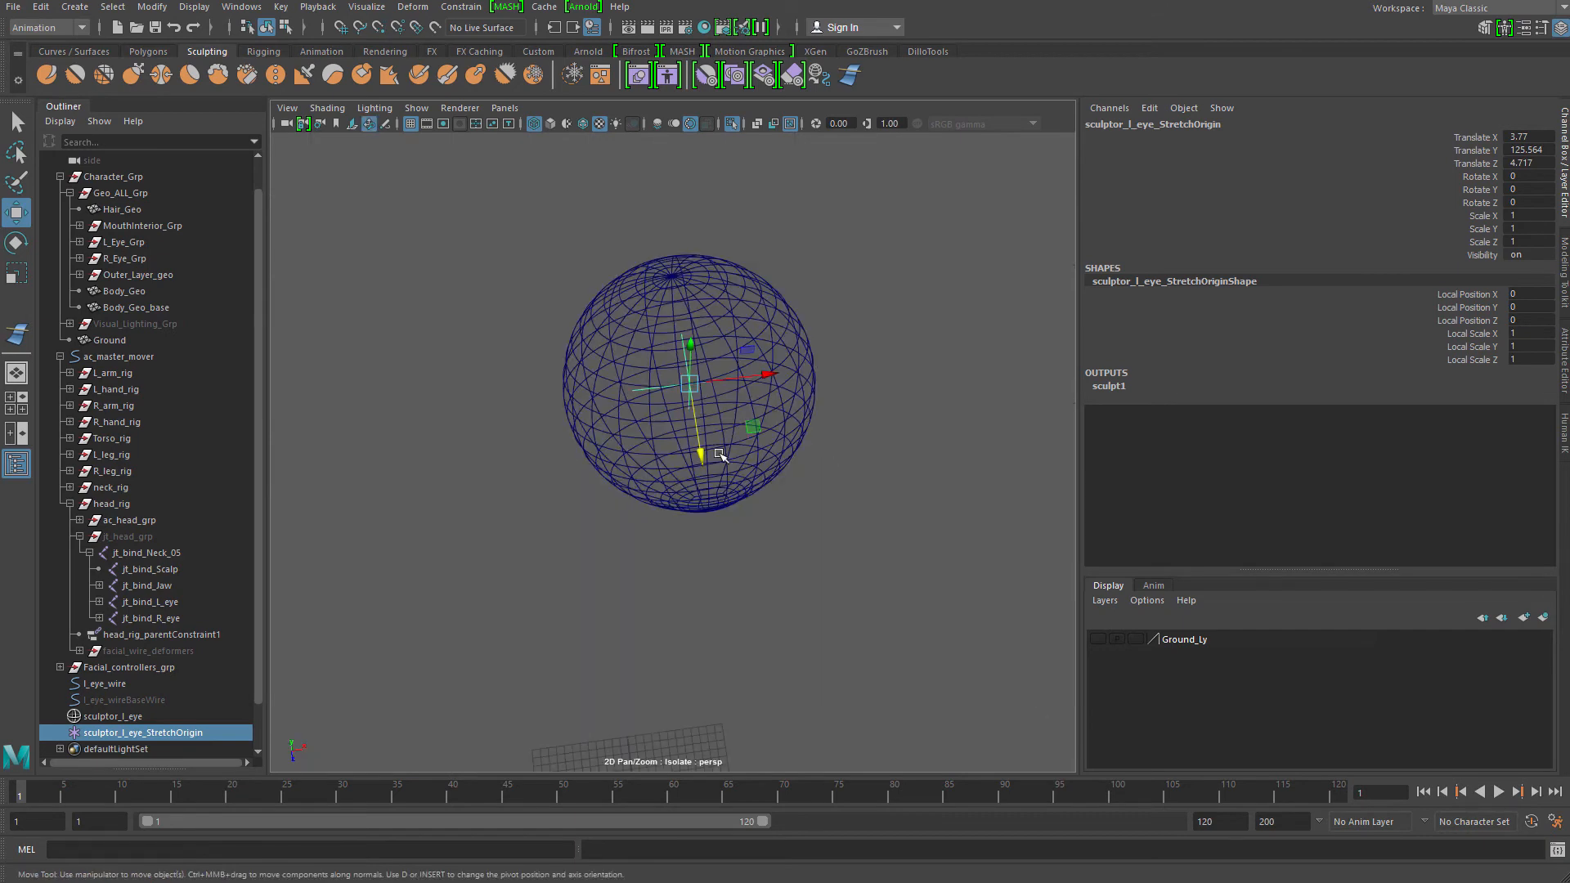
alt+drag(719, 455, 782, 523)
key(ctrl+1)
key(5)
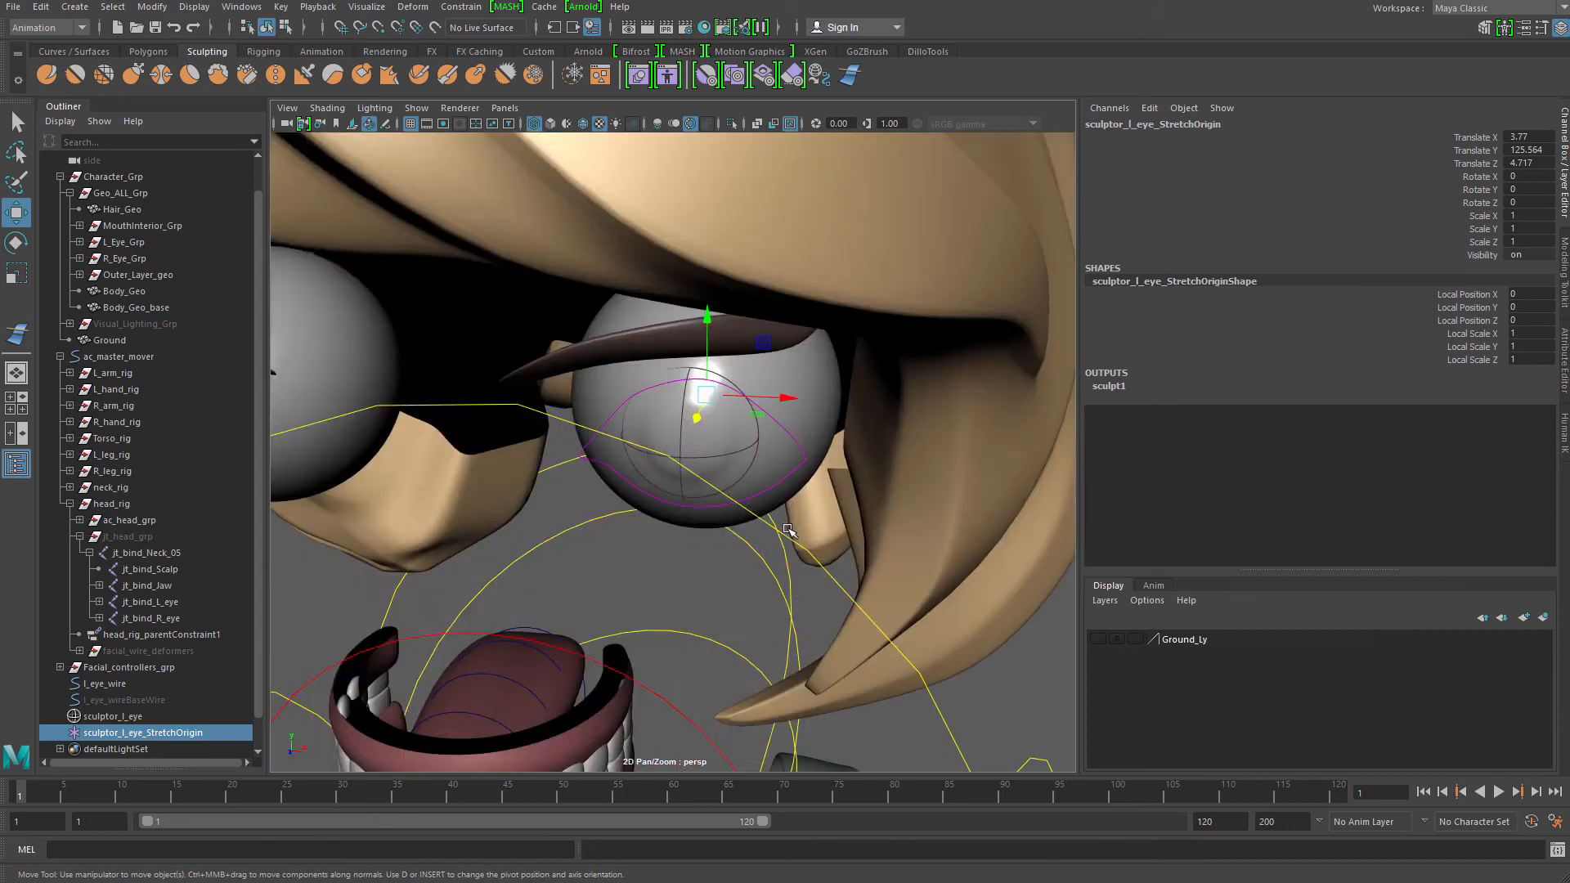
key(f)
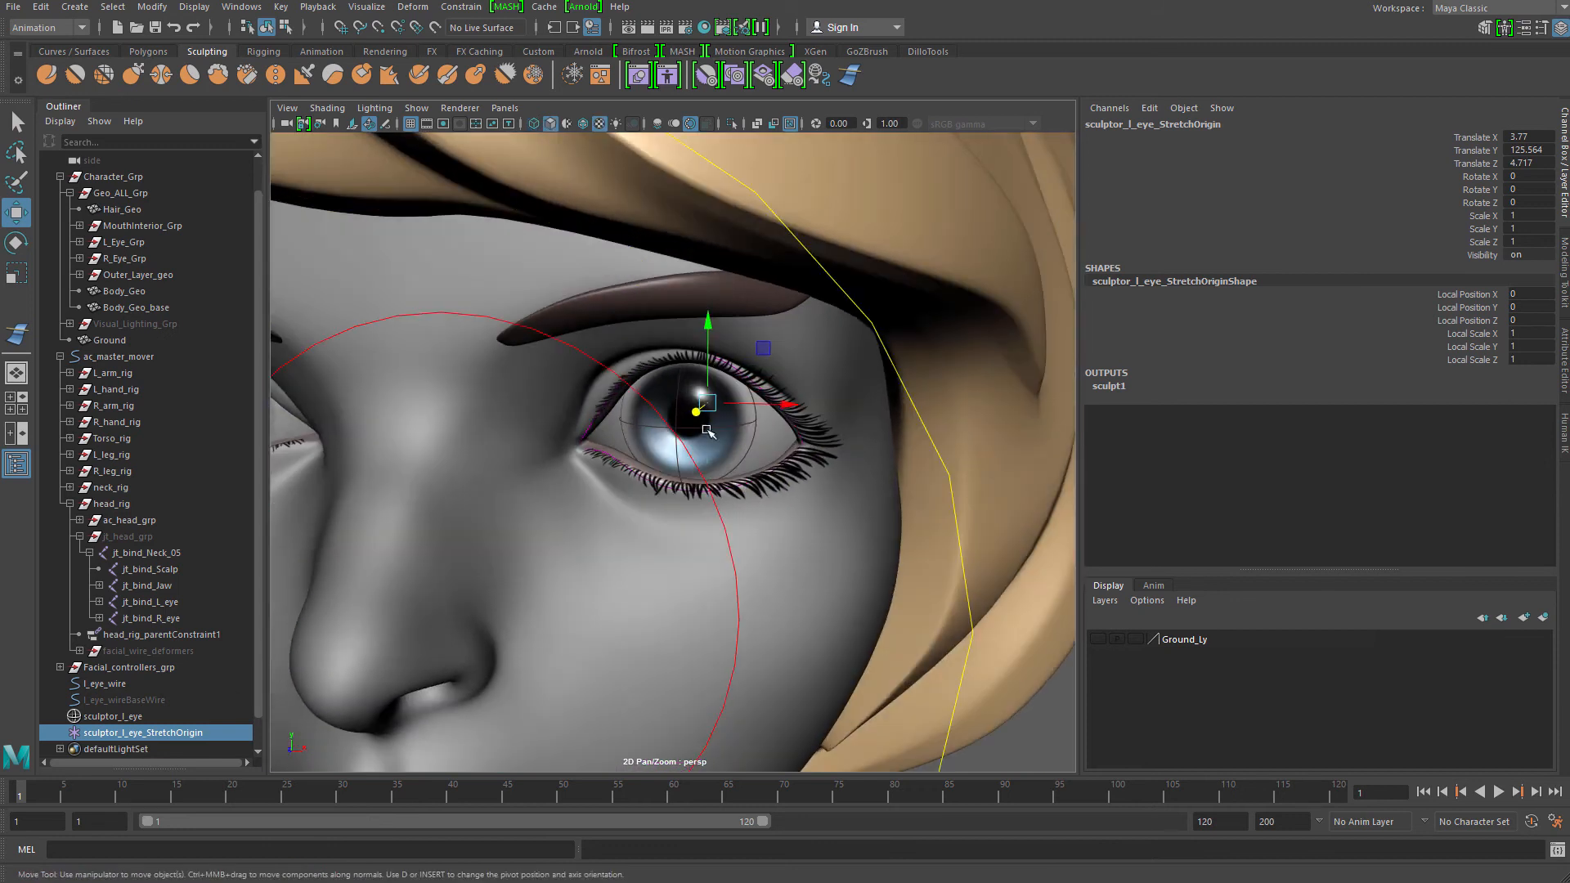
Scale the sculptor_l_eye sphere uniformly down to about 0.424
alt+drag(708, 431, 429, 501)
click(122, 717)
key(f)
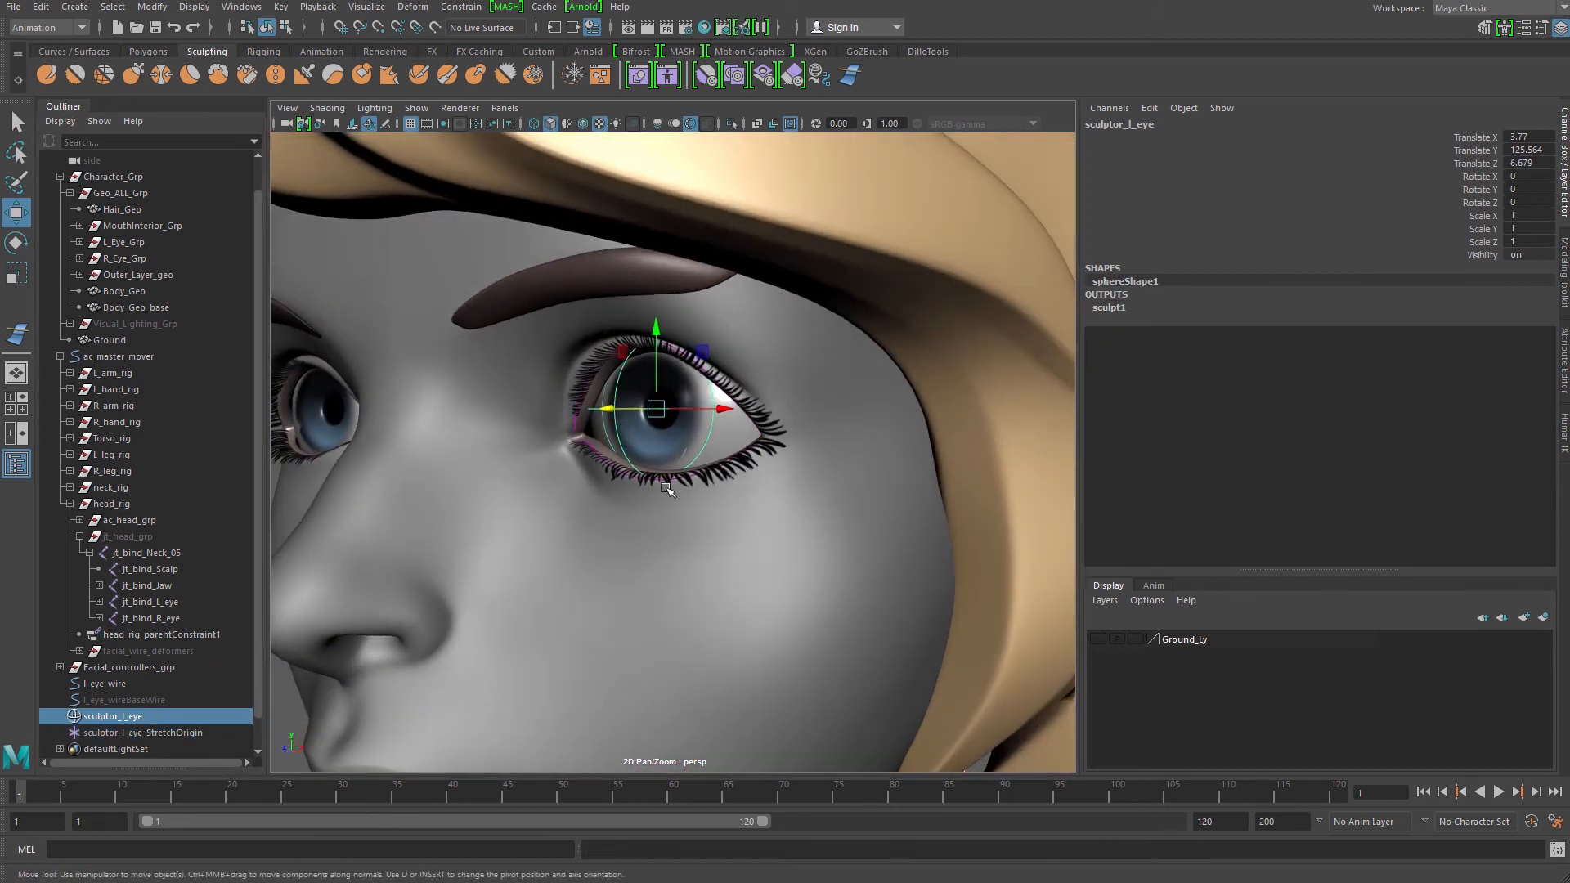
key(r)
drag(654, 406, 649, 406)
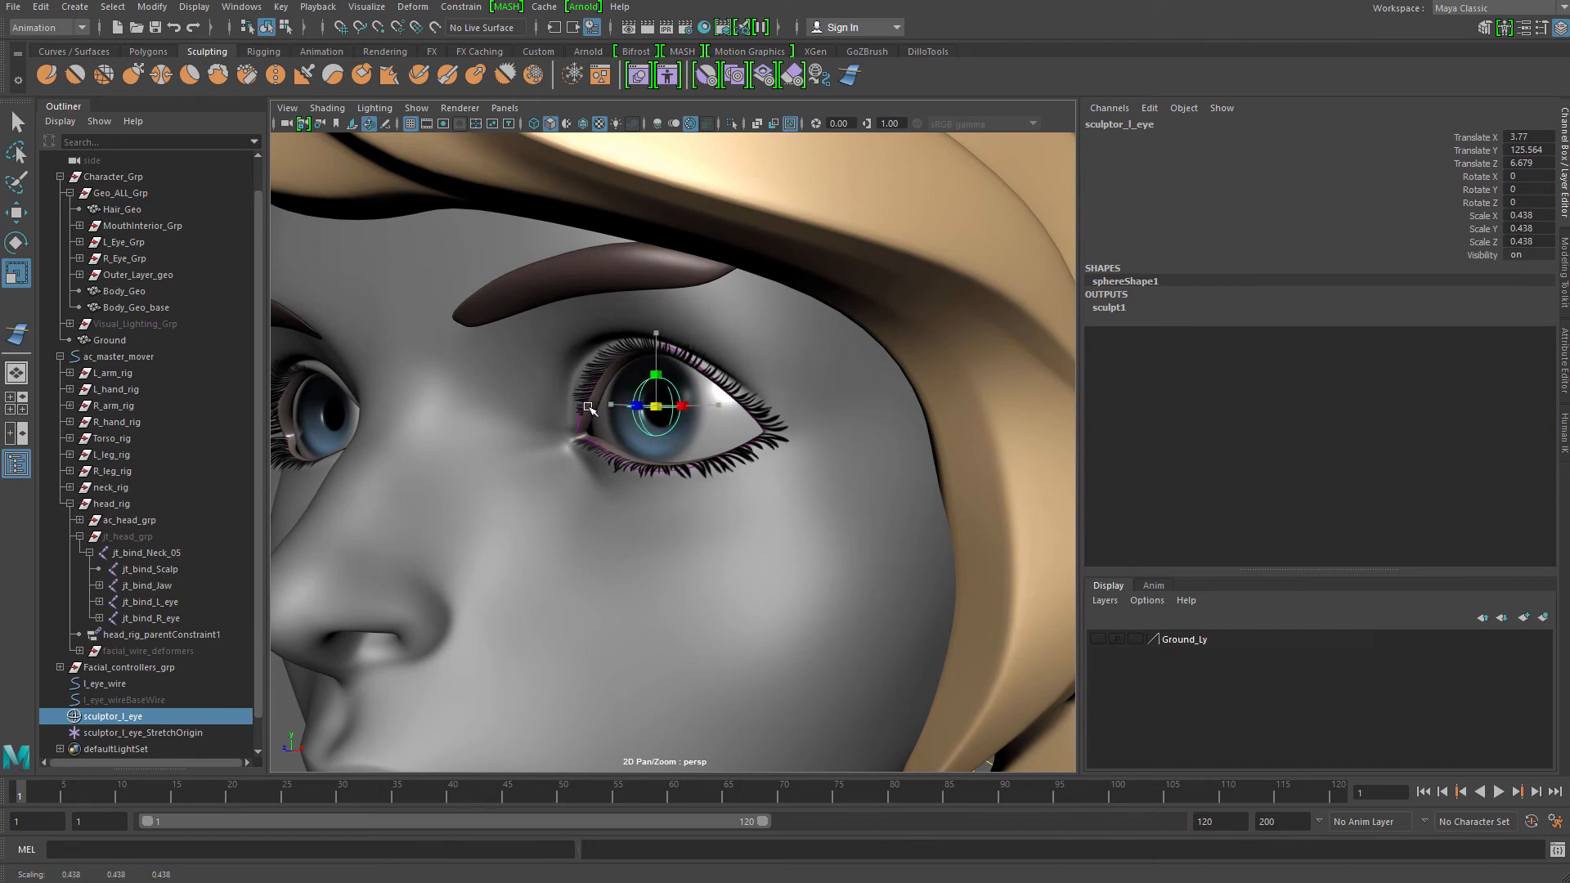
drag(589, 409, 591, 409)
mouse_move(591, 409)
alt+mouse_down()
mouse_move(574, 333)
mouse_move(605, 407)
alt+mouse_up()
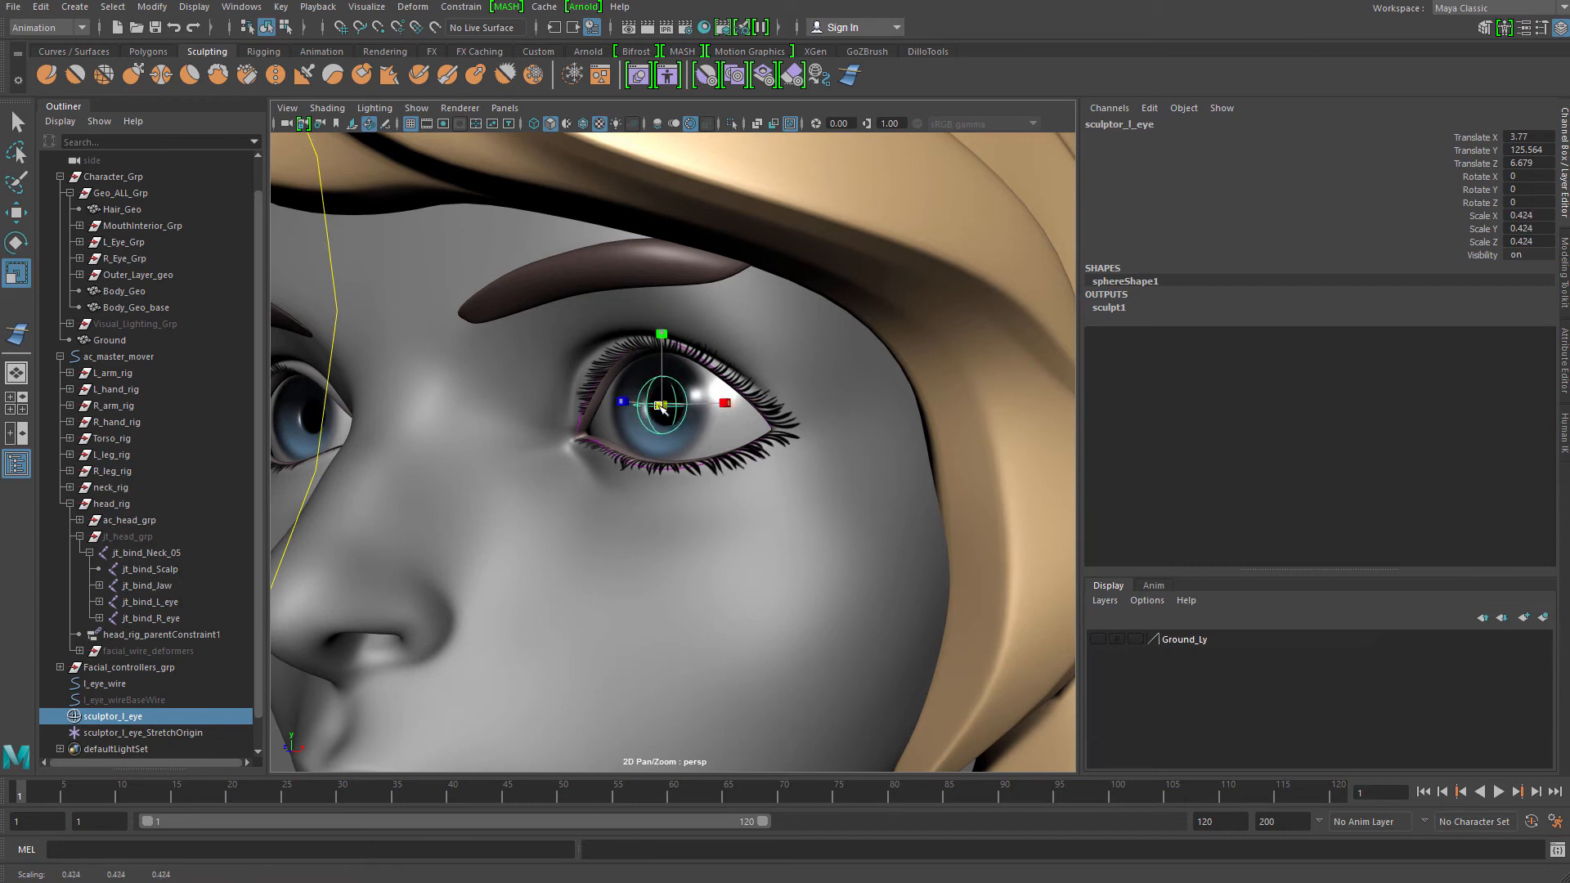
Adjust the sculptor_l_eye sphere's uniform scale to about 0.445
drag(707, 412, 671, 408)
mouse_move(665, 412)
alt+mouse_down()
mouse_move(834, 446)
mouse_move(744, 471)
mouse_move(634, 438)
mouse_move(655, 423)
mouse_move(605, 494)
mouse_move(573, 463)
mouse_move(669, 536)
mouse_move(782, 525)
mouse_move(637, 526)
alt+mouse_up()
scroll(724, 468, up, 2)
Undo the test moves of the sculptor_l_eye sphere around the left eyelid
key(w)
key(ctrl+z)
key(ctrl+z)
key(ctrl+z)
key(ctrl+z)
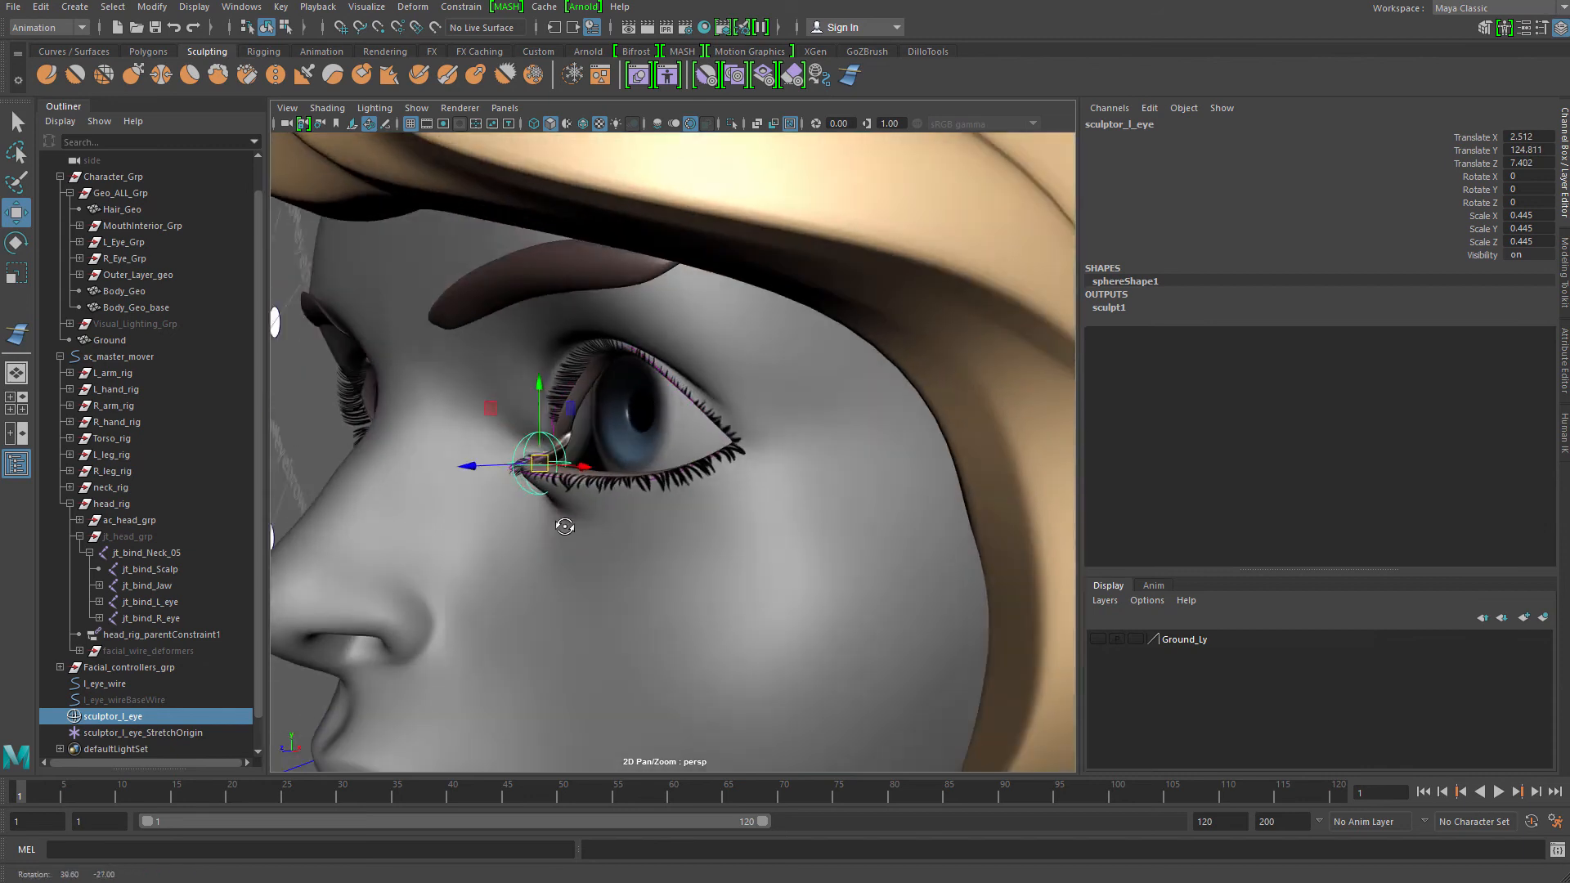
key(ctrl+z)
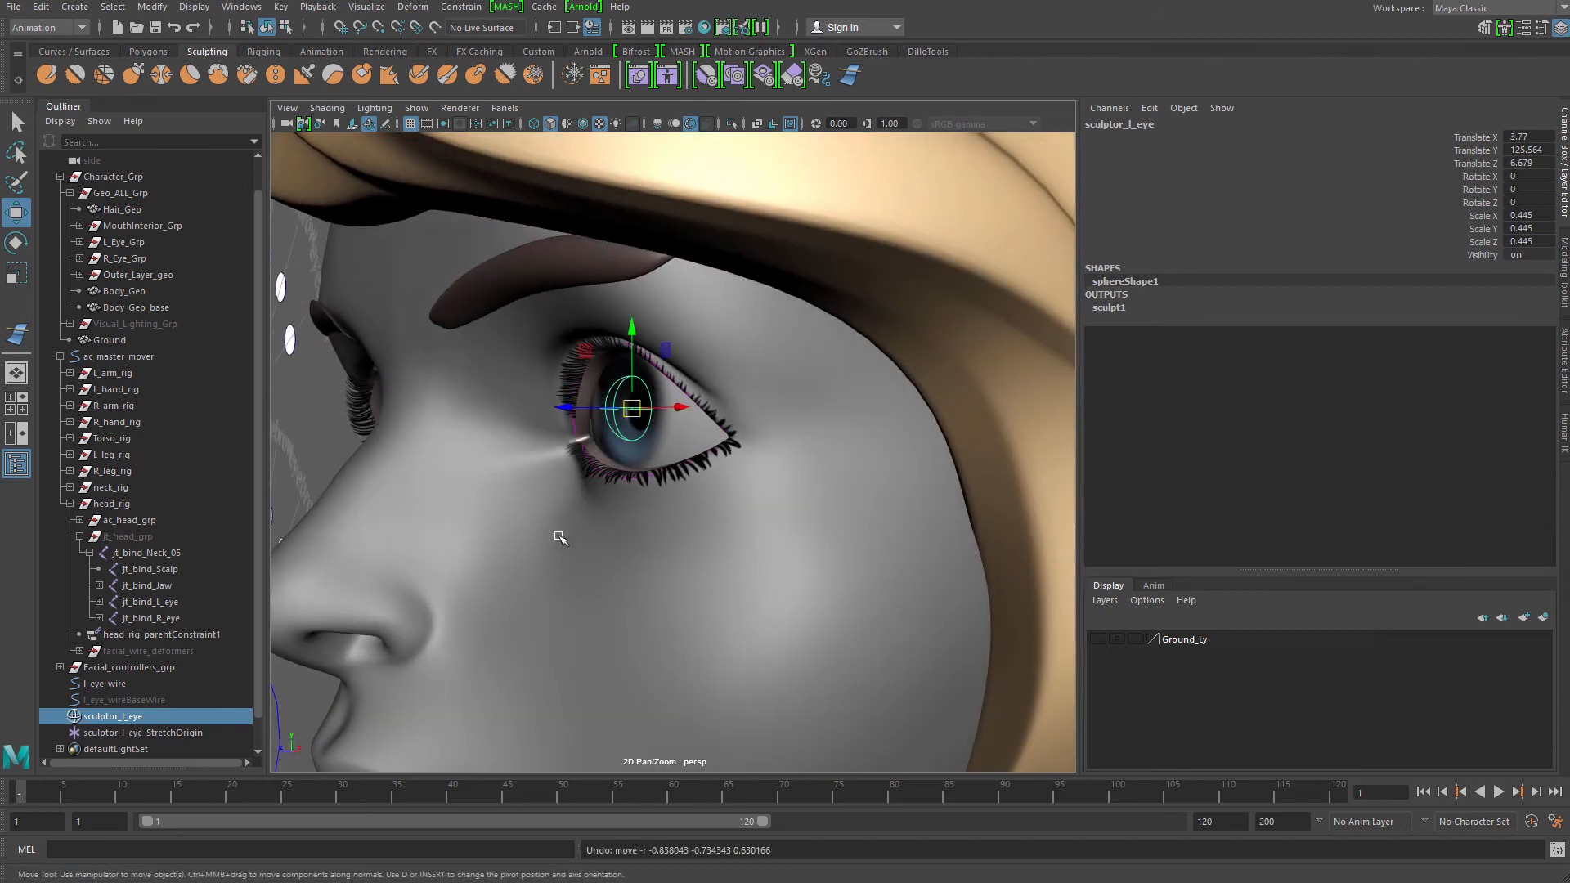
Group sculptor_l_eye with sculptor_l_eye_StretchOrigin and name the group sculptor_l_eye_grp
mouse_move(583, 524)
alt+mouse_down()
mouse_move(633, 526)
mouse_move(297, 616)
alt+mouse_up()
click(180, 734)
ctrl+click(131, 717)
key(ctrl+g)
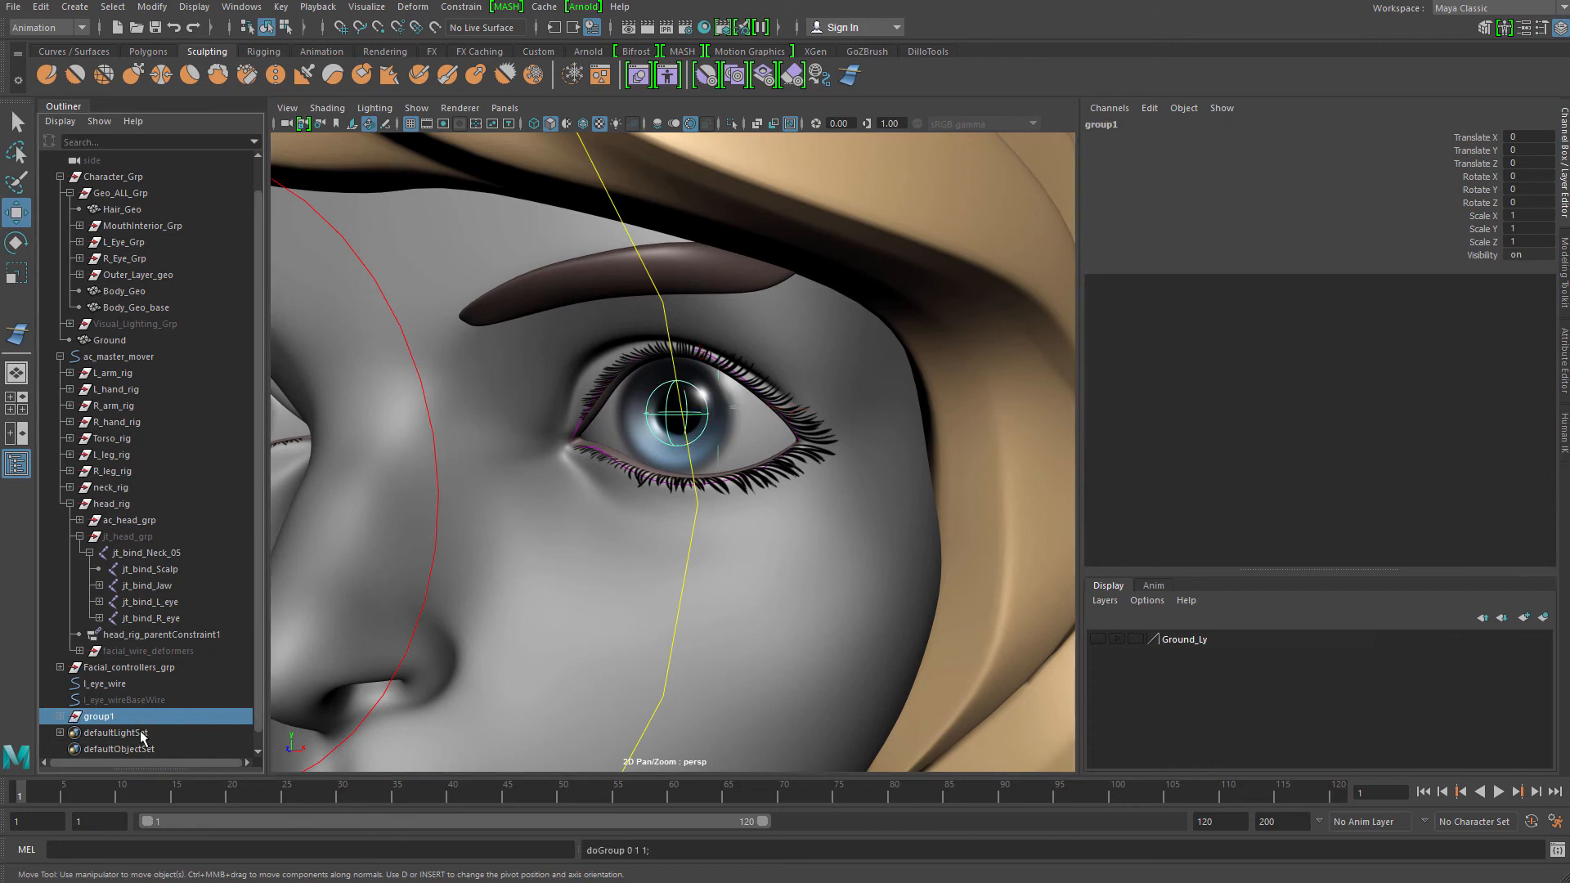
double_click(138, 717)
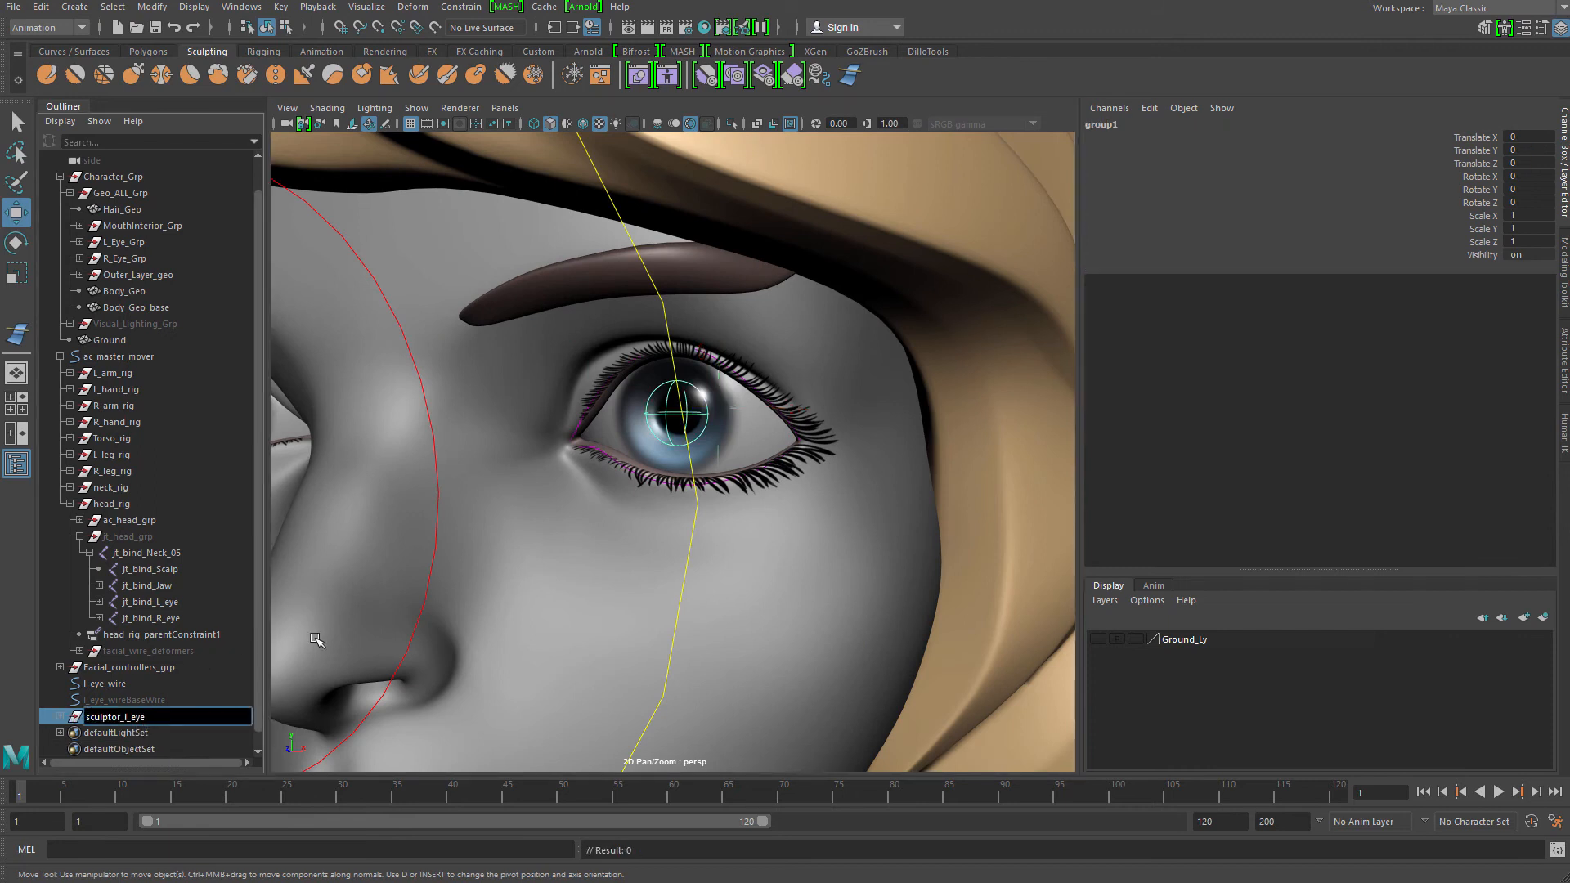
text(sculptor_l_eye_grp)
key(Return)
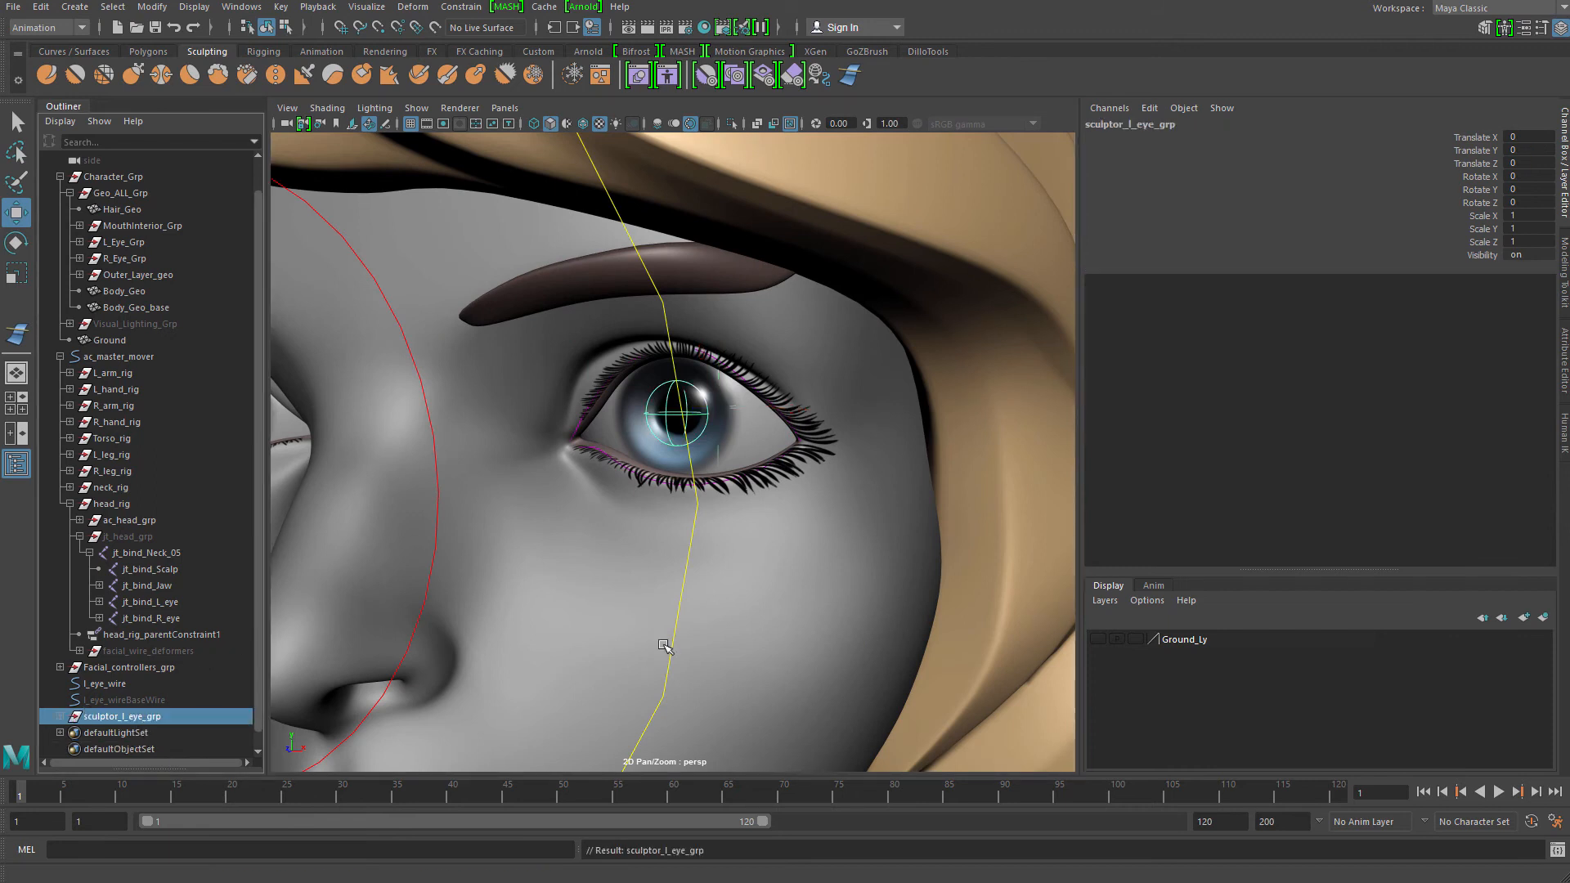
Parent sculptor_l_eye_grp under the jt_bind_L_eye joint
mouse_move(602, 573)
alt+mouse_down()
mouse_move(551, 624)
mouse_move(566, 610)
alt+mouse_up()
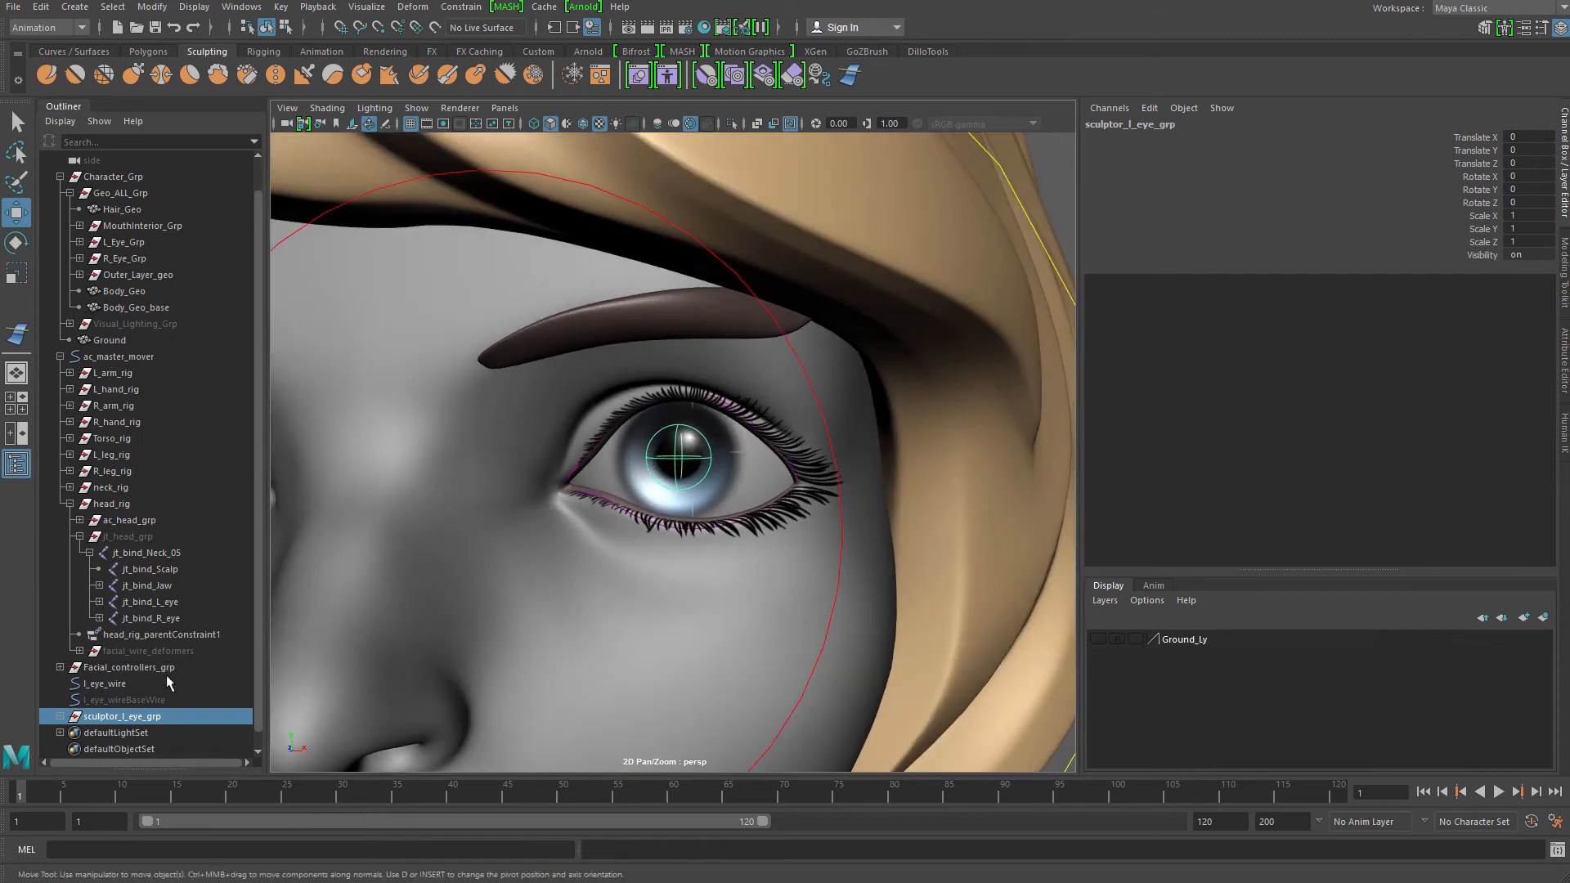
middle_drag(153, 723, 188, 604)
alt+right_drag(753, 580, 694, 614)
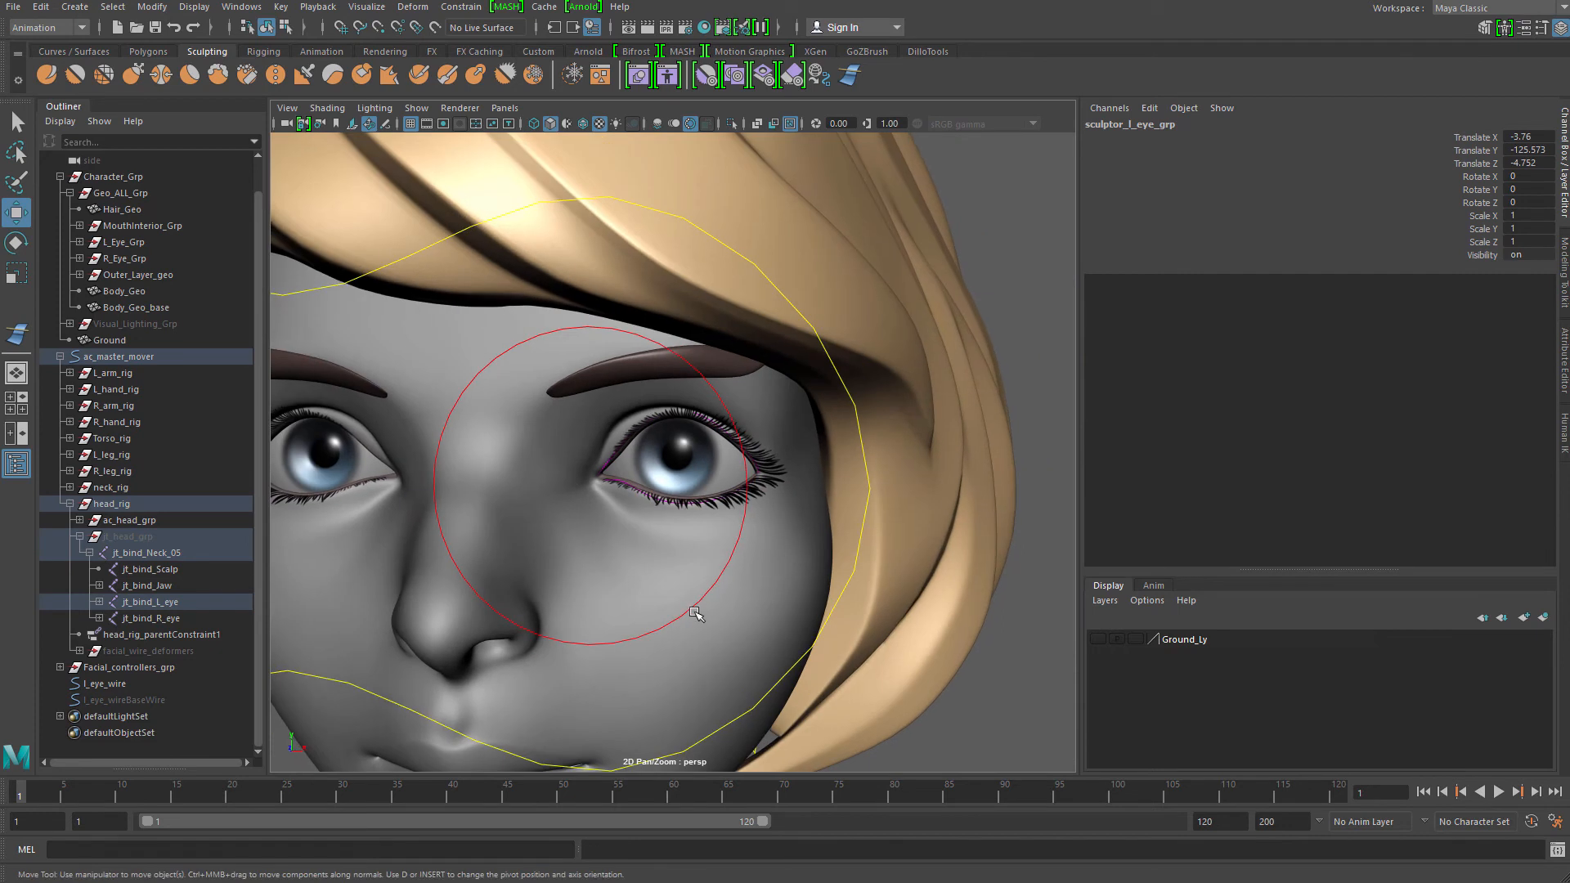
Test-move the ac_l_eye control to check that the eyelid reacts, and undo the move
click(697, 602)
alt+drag(697, 602, 629, 464)
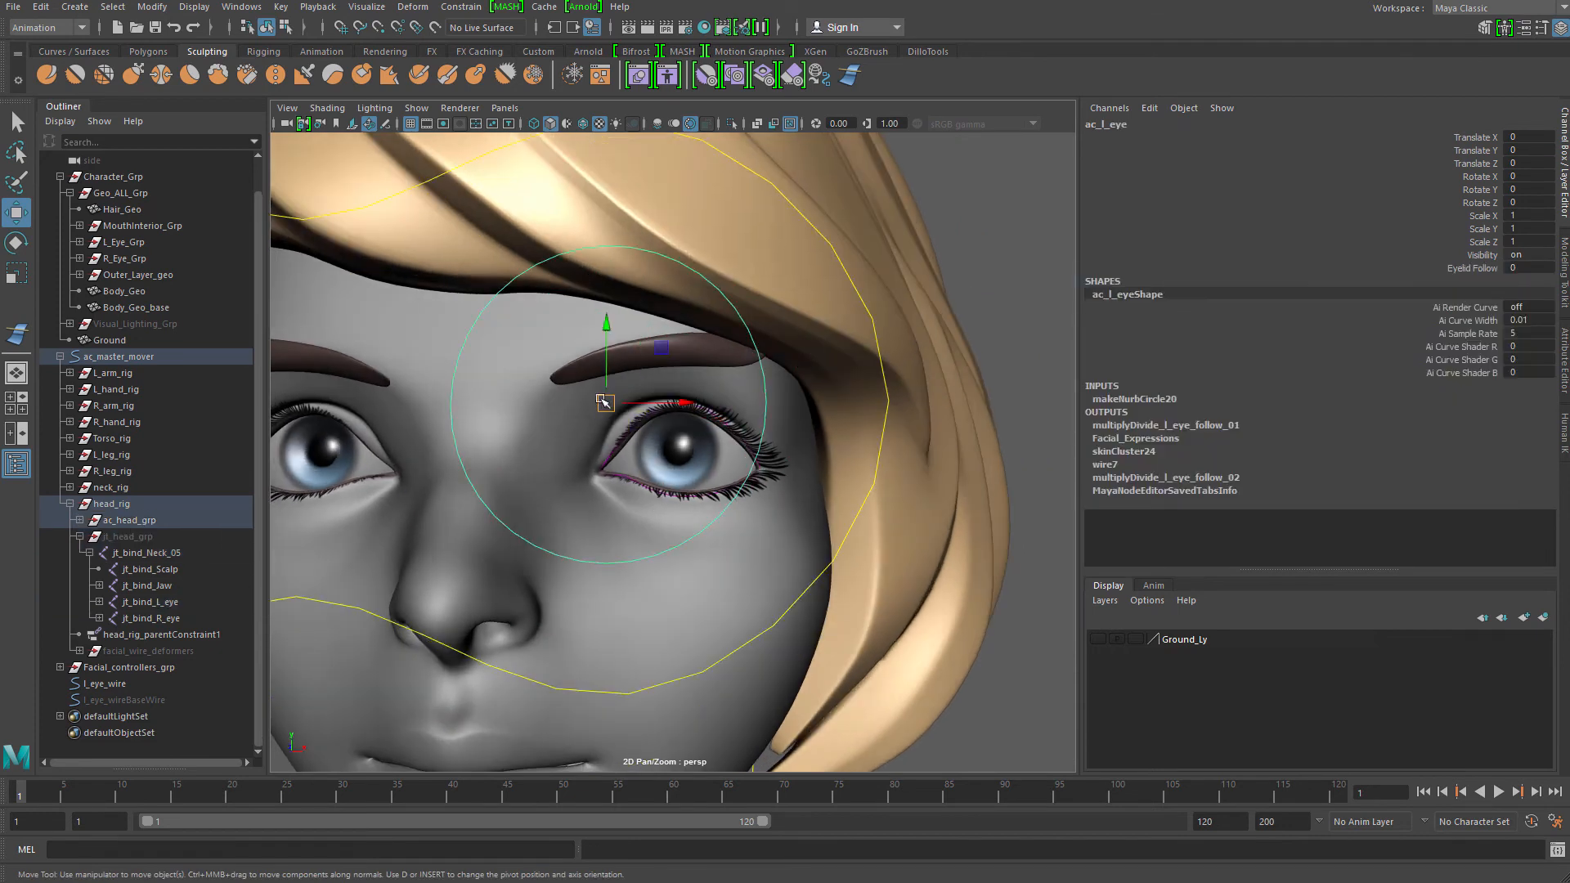
drag(604, 402, 589, 462)
key(ctrl+z)
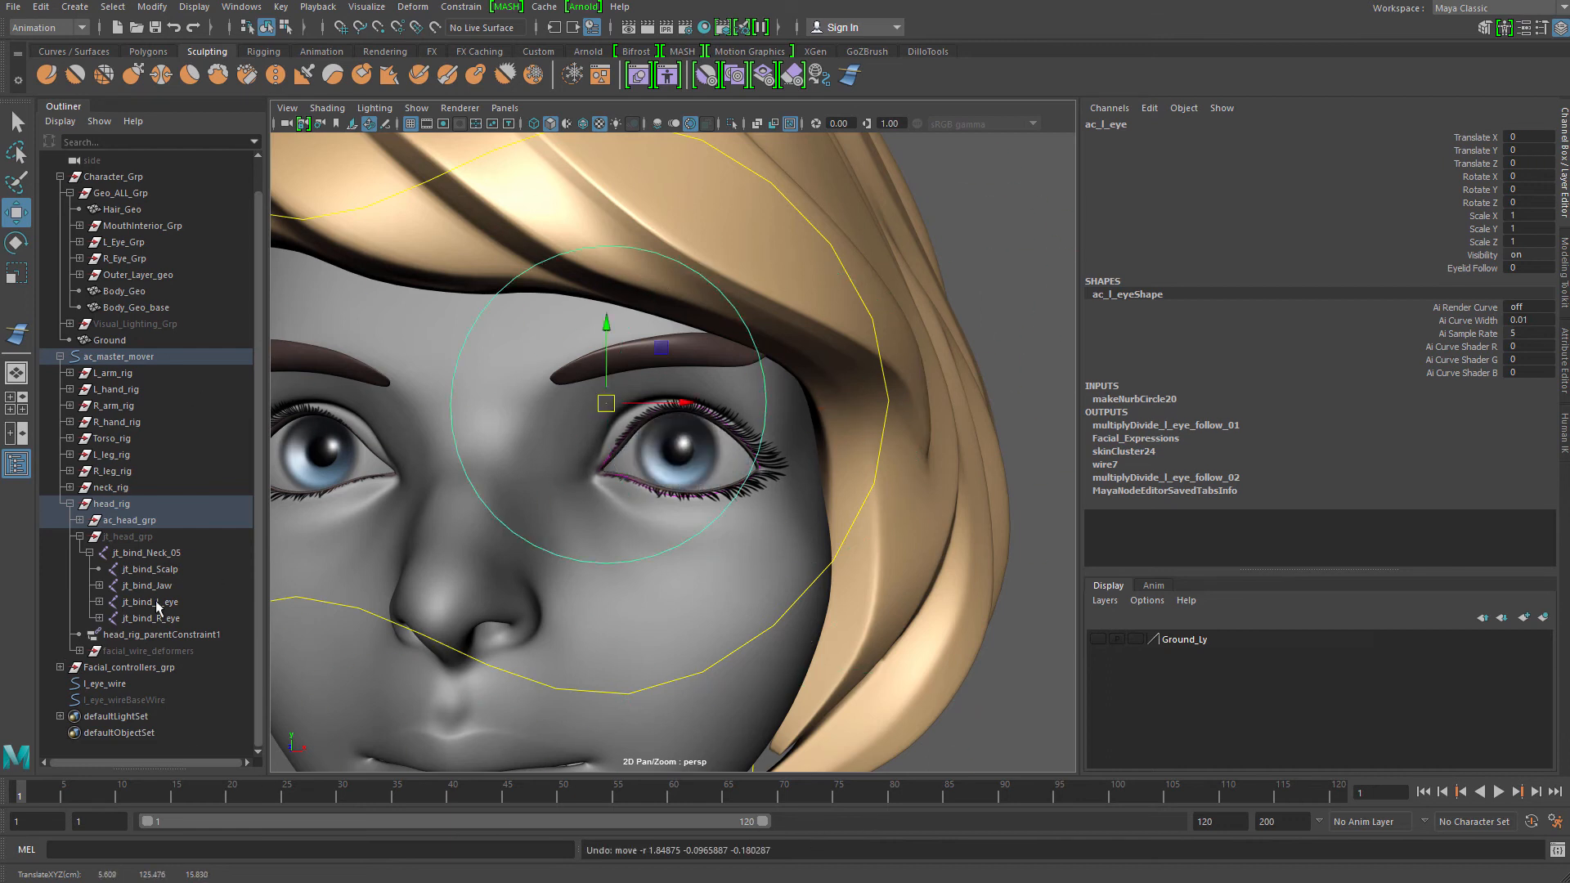
Find sculptor_l_eye under the jt_bind_L_eye joint and edit the Maximum Displacement of its sculpt1 deformer
click(99, 602)
click(109, 651)
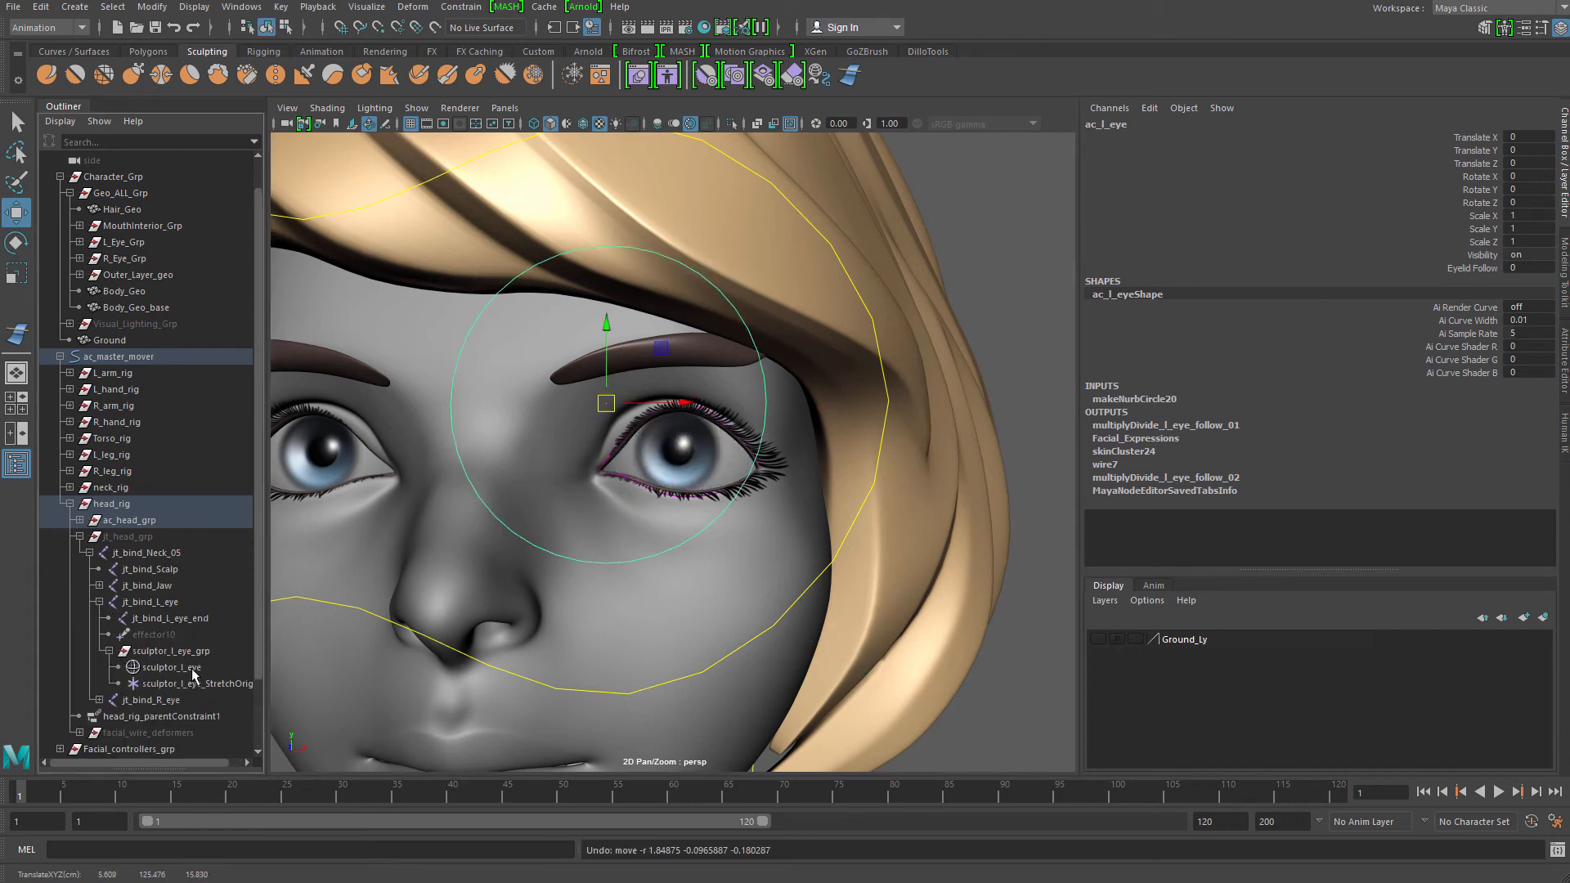
click(193, 669)
click(1107, 308)
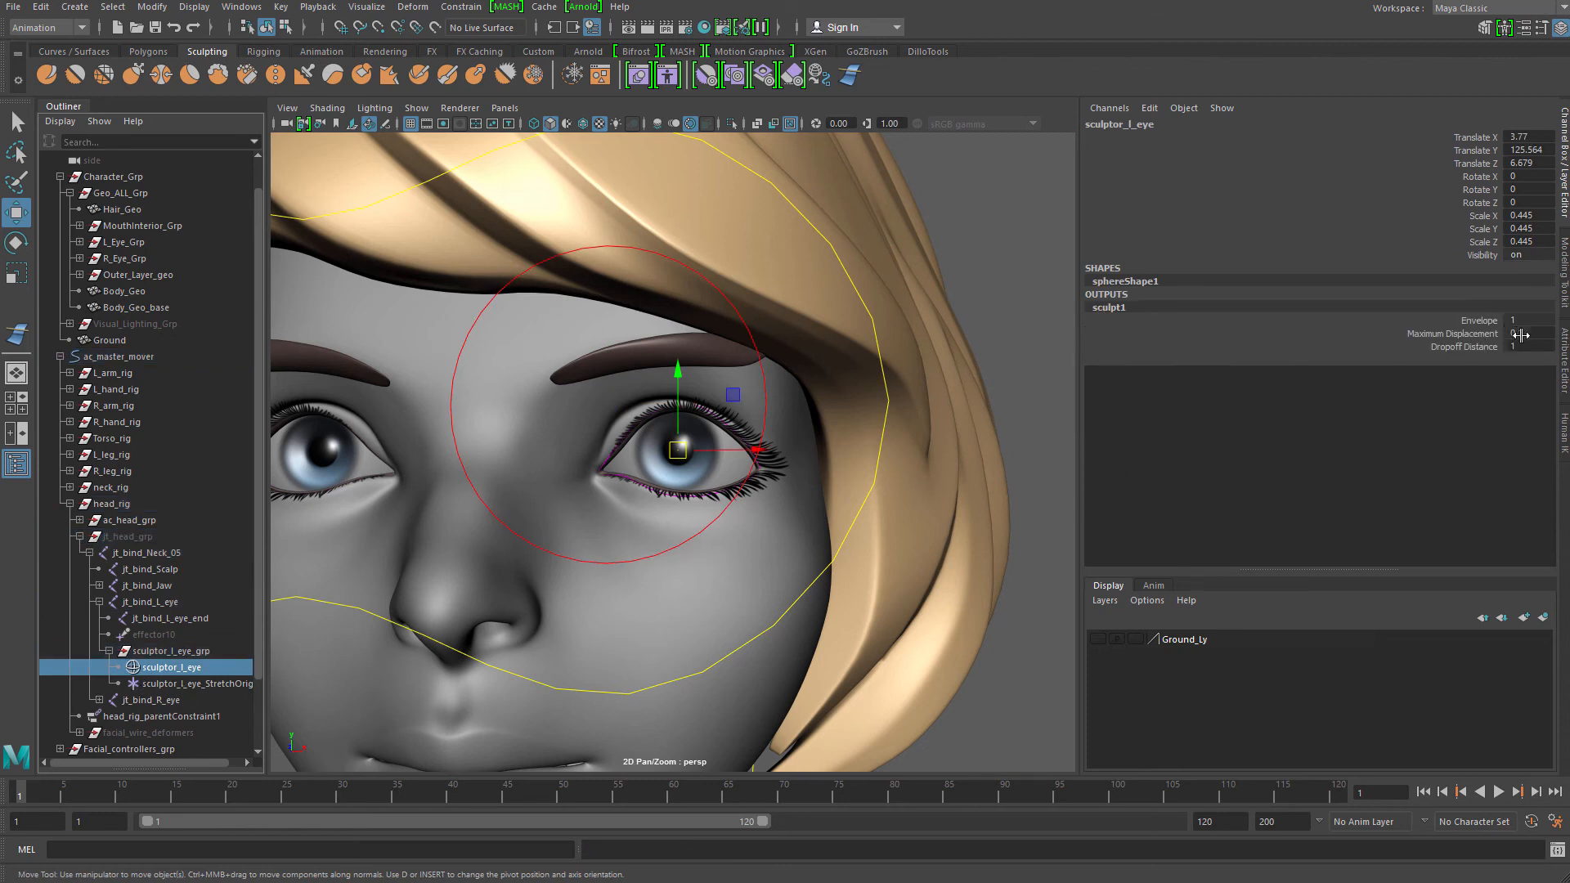
key(Return)
Move the ac_l_eye control far to both sides to test the eyelid deformation, and restore its original position
click(712, 524)
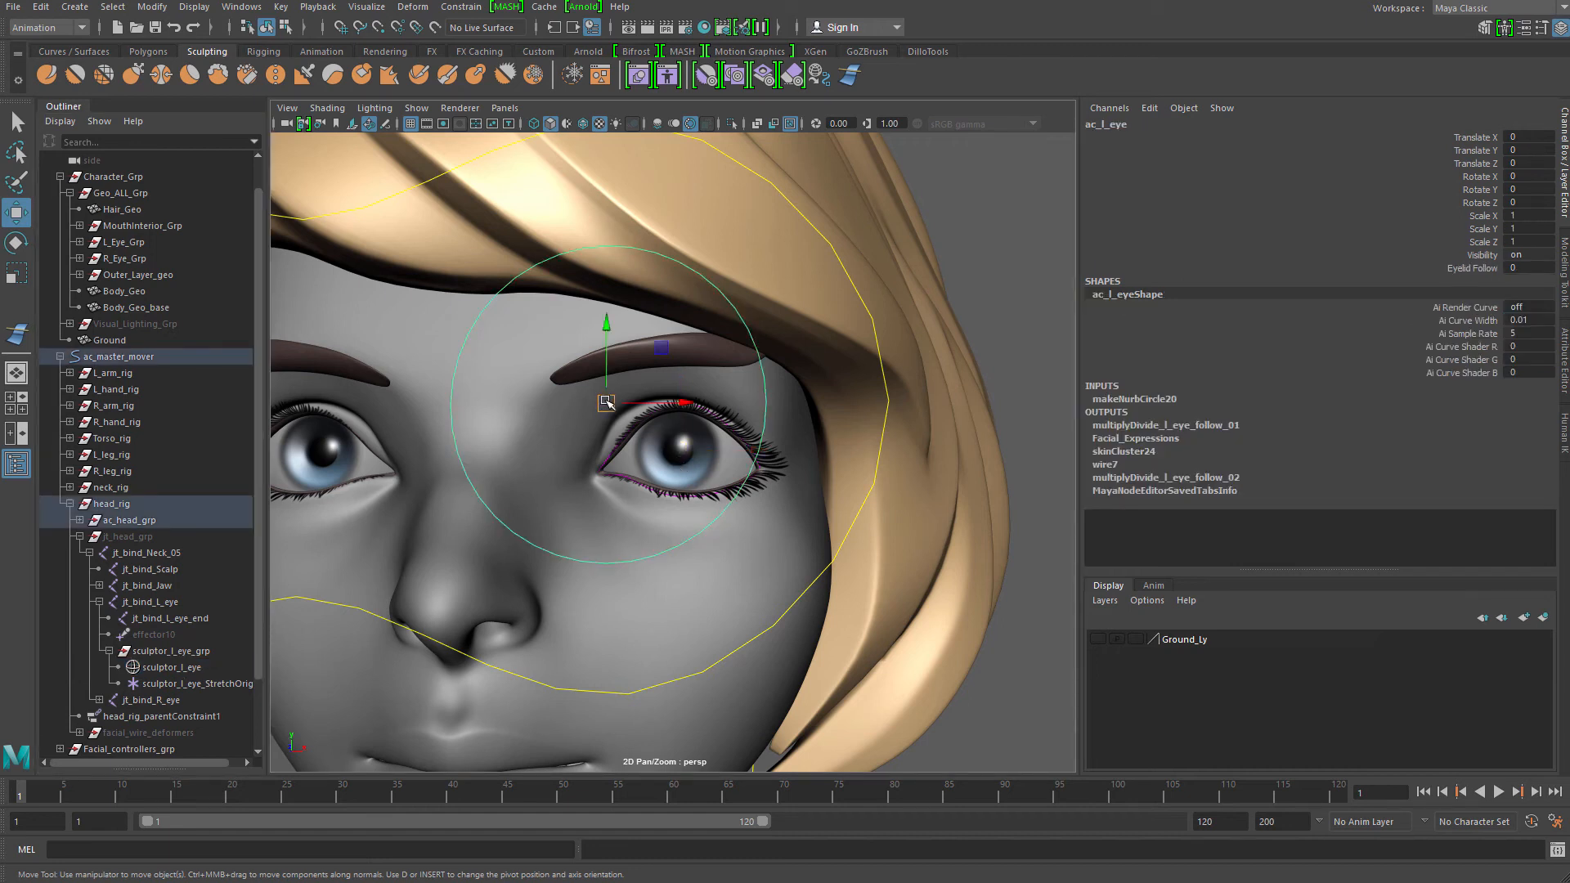
drag(606, 402, 1010, 602)
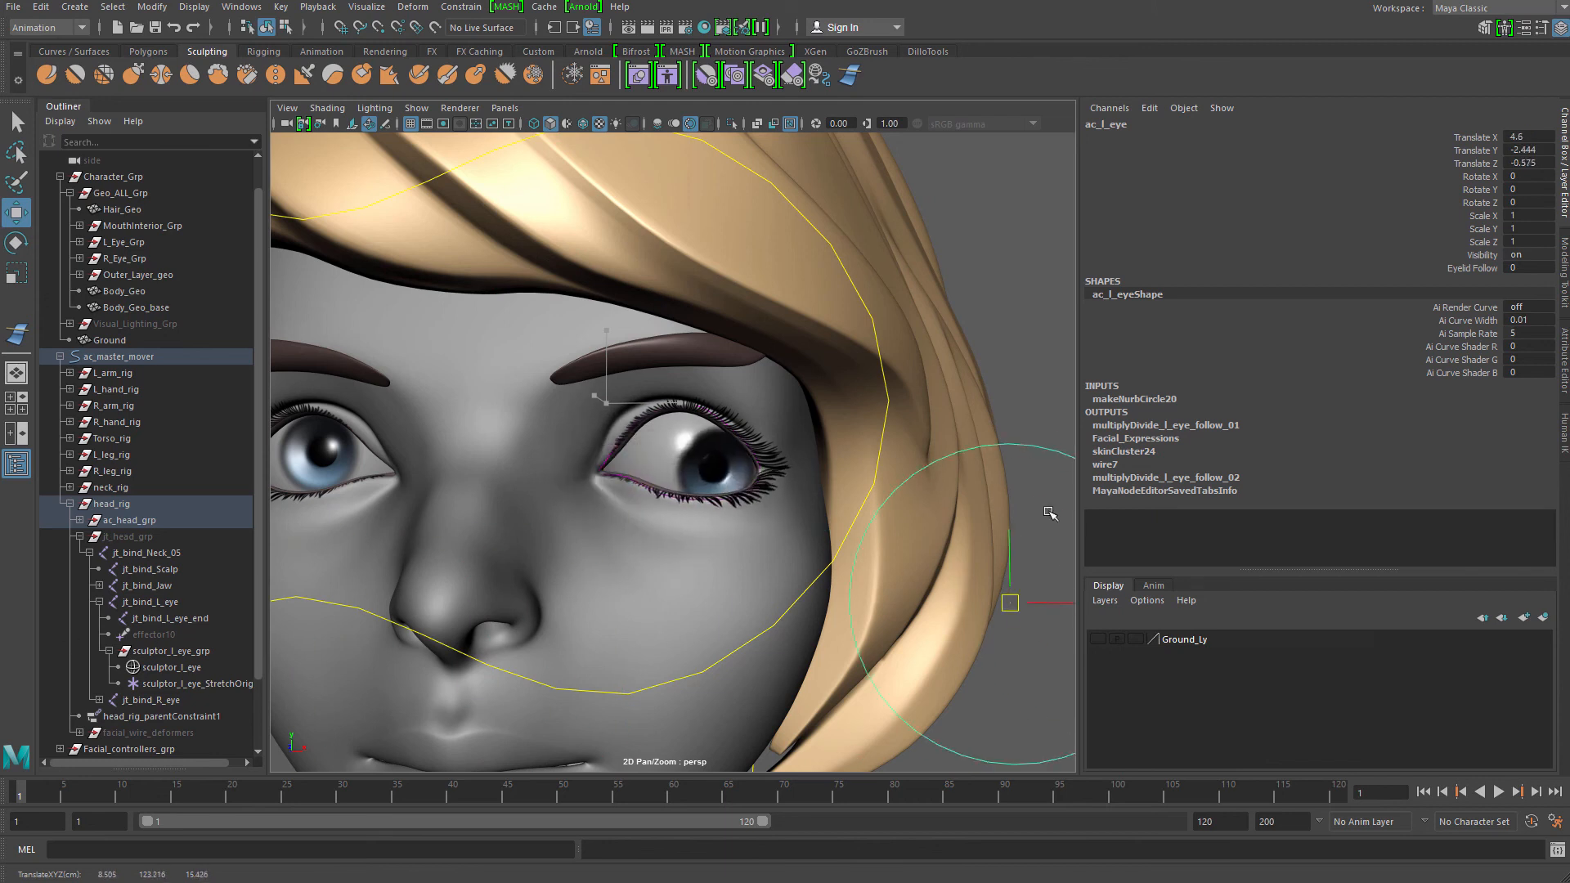
drag(1050, 514, 49, 497)
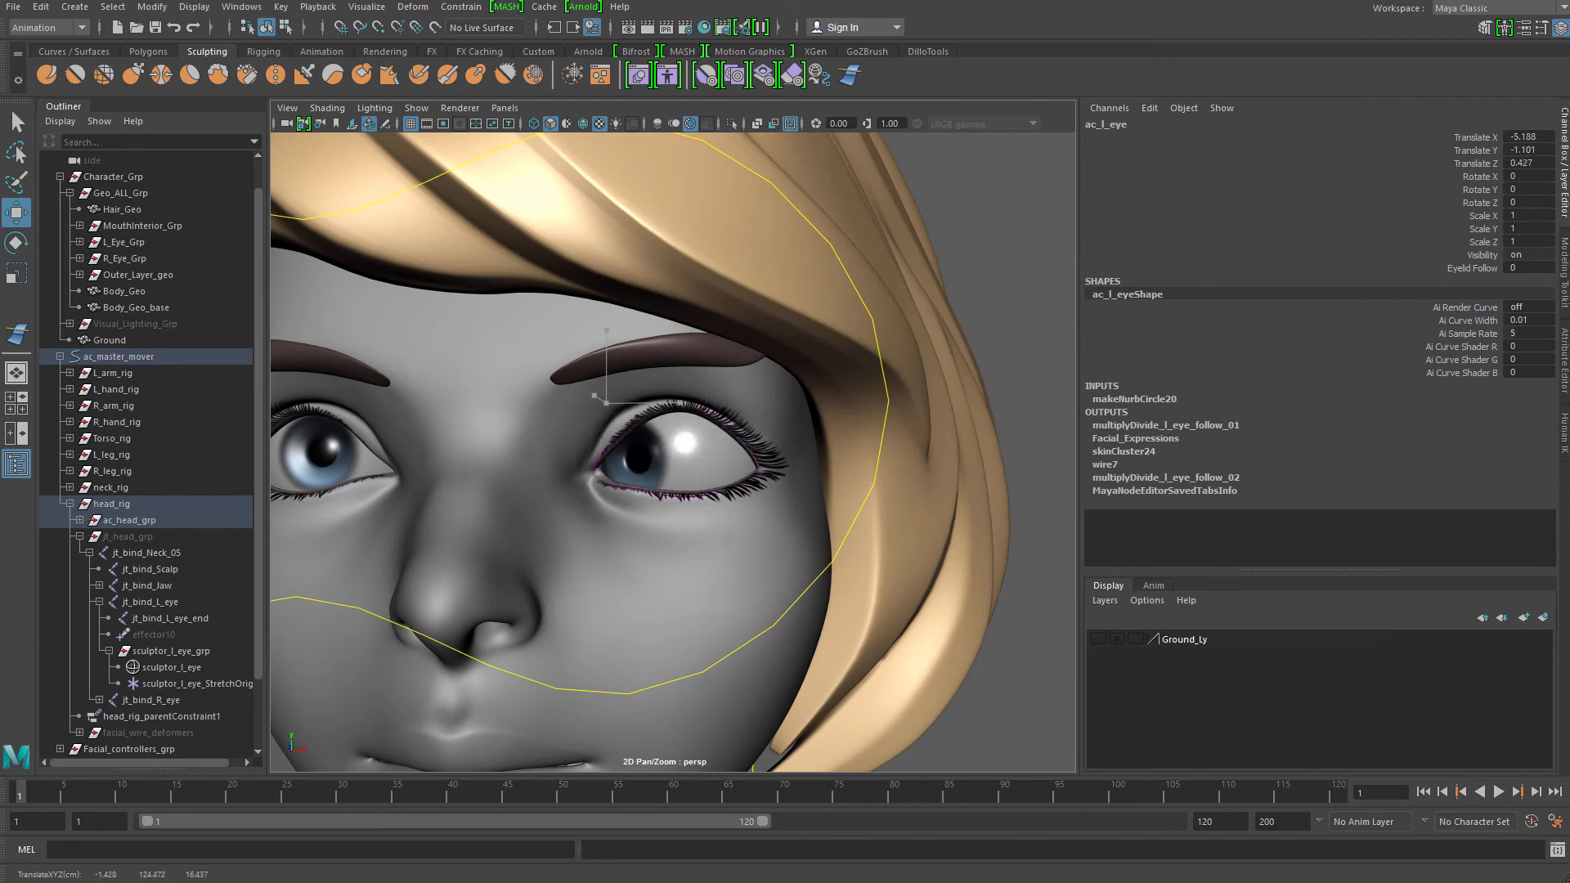
drag(160, 498, 611, 458)
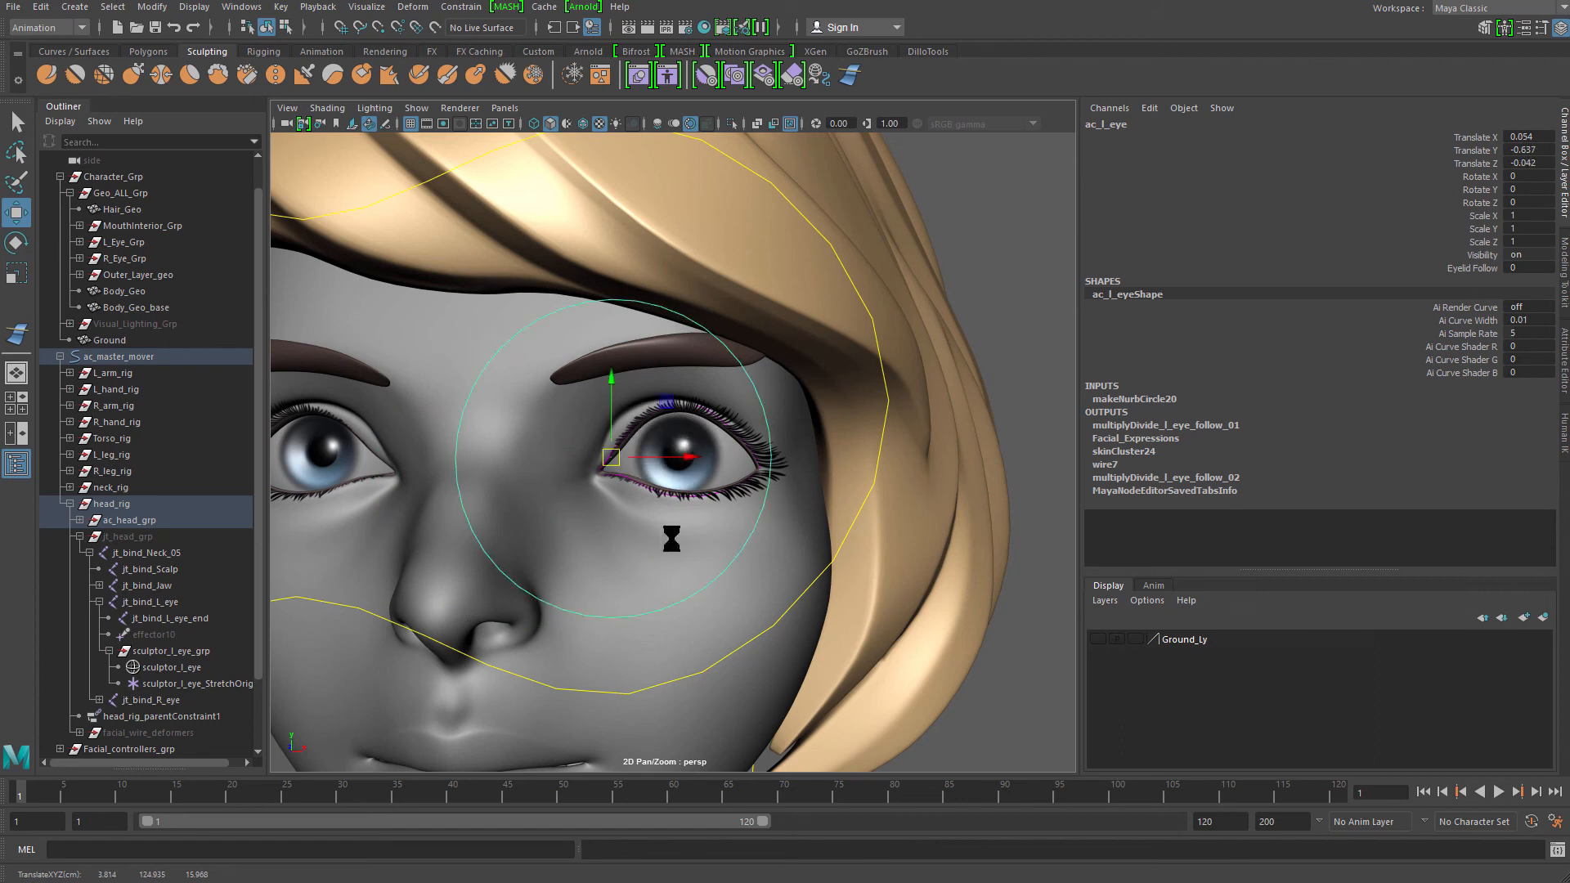
key(ctrl+z)
Select the Body_Geo face mesh and display it without smooth preview
alt+drag(672, 538, 740, 609)
alt+right_drag(564, 466, 579, 526)
key(q)
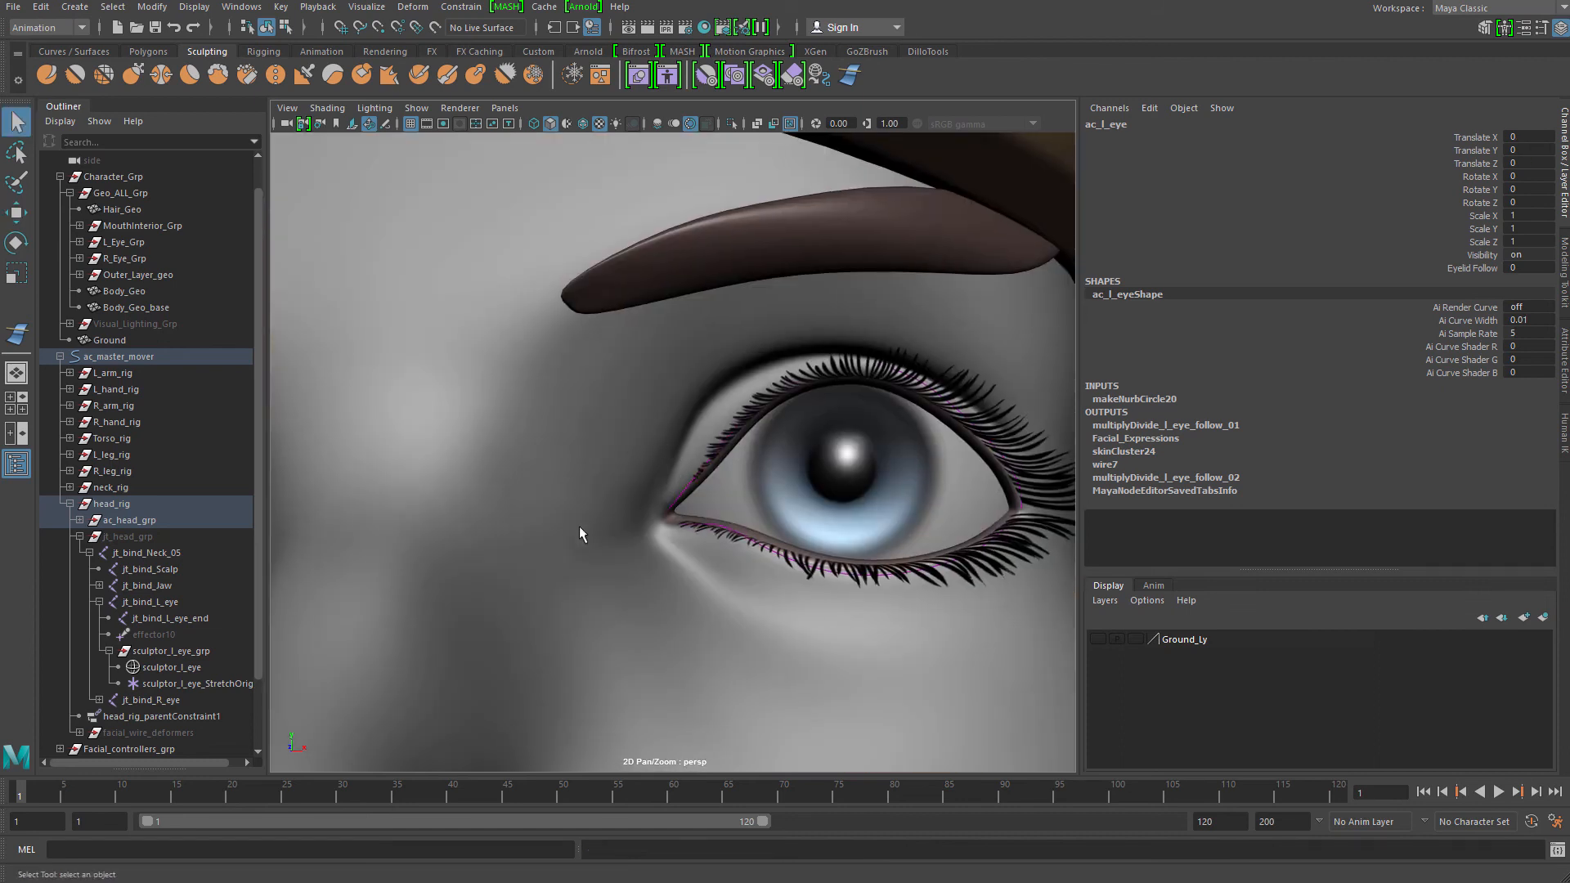
alt+right_drag(729, 546, 680, 542)
alt+drag(762, 545, 677, 533)
click(728, 516)
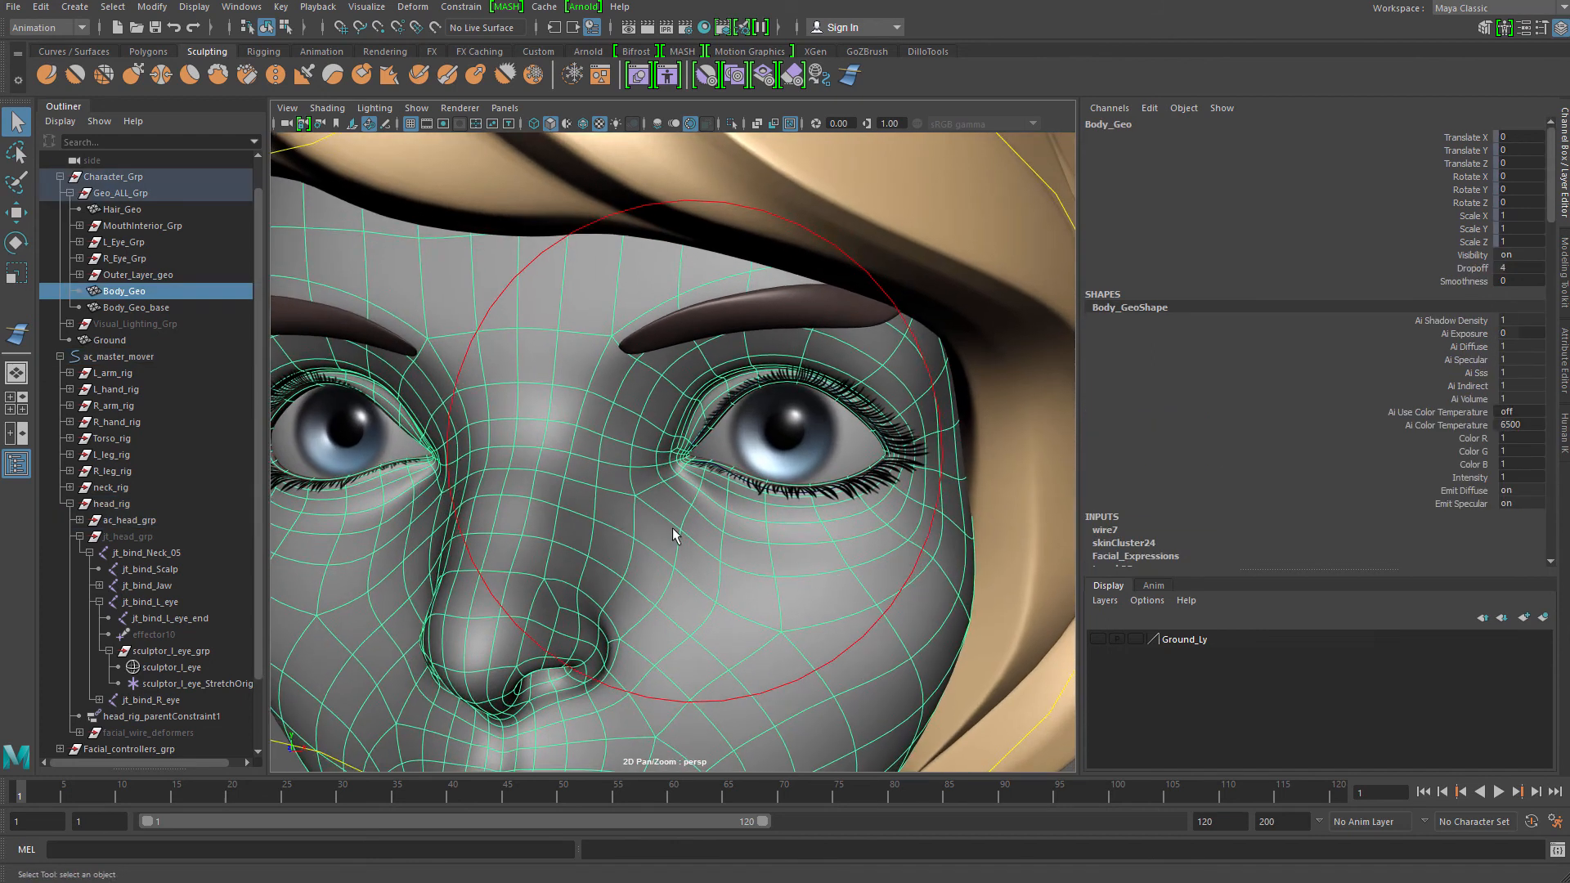
alt+right_drag(677, 532, 594, 407)
key(1)
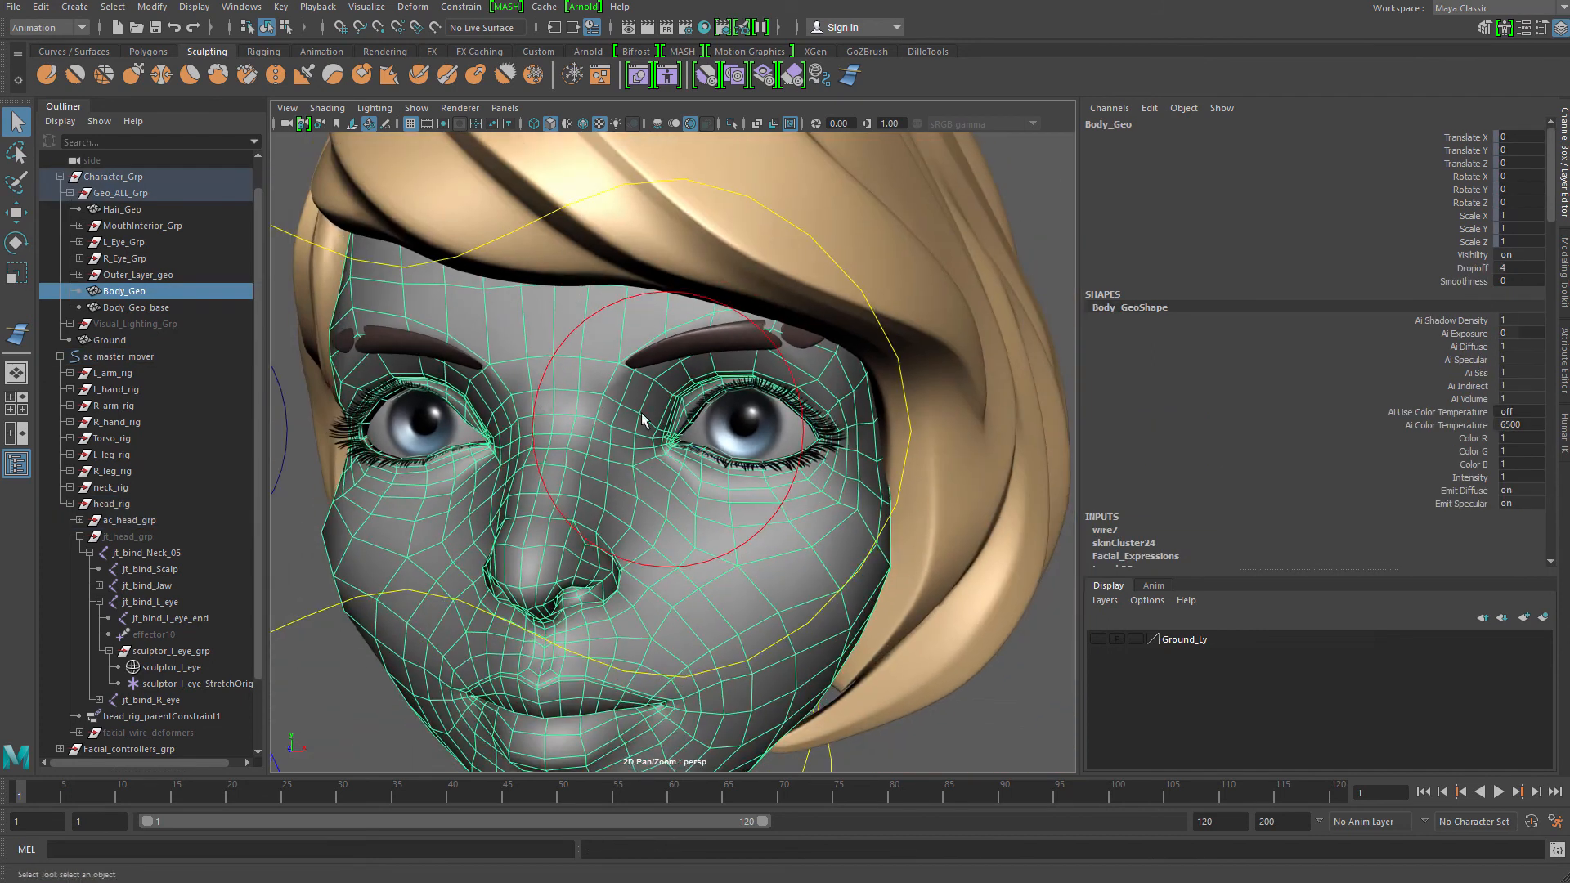
Start painting wire weights for wire7 on Body_Geo and flood the whole mesh with a value of 0
click(412, 7)
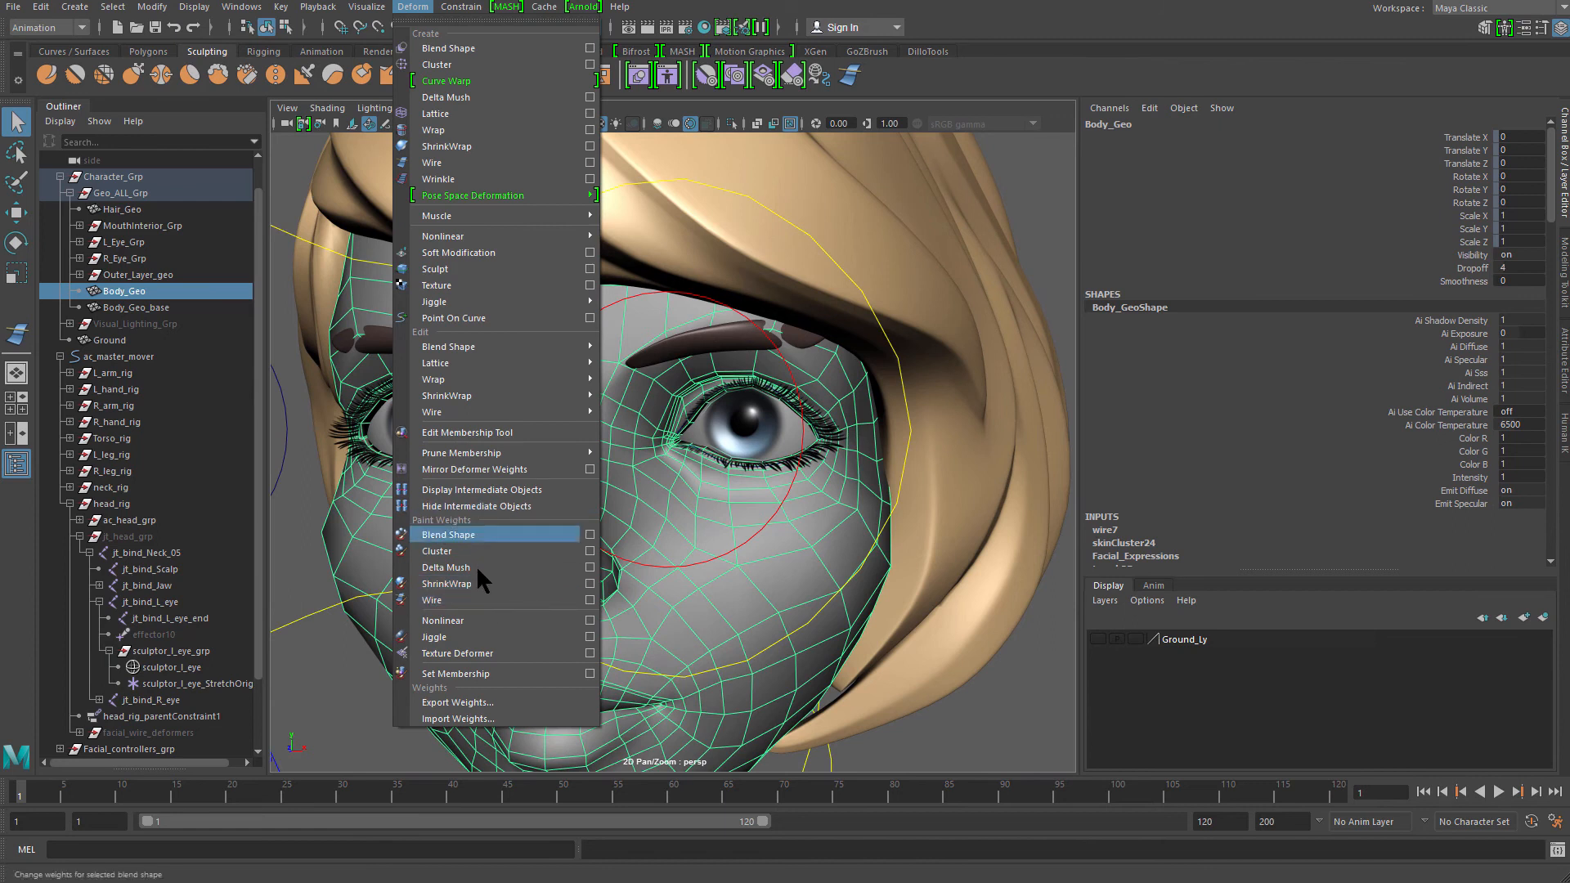
click(589, 599)
drag(207, 67, 311, 57)
alt+right_drag(736, 605, 703, 523)
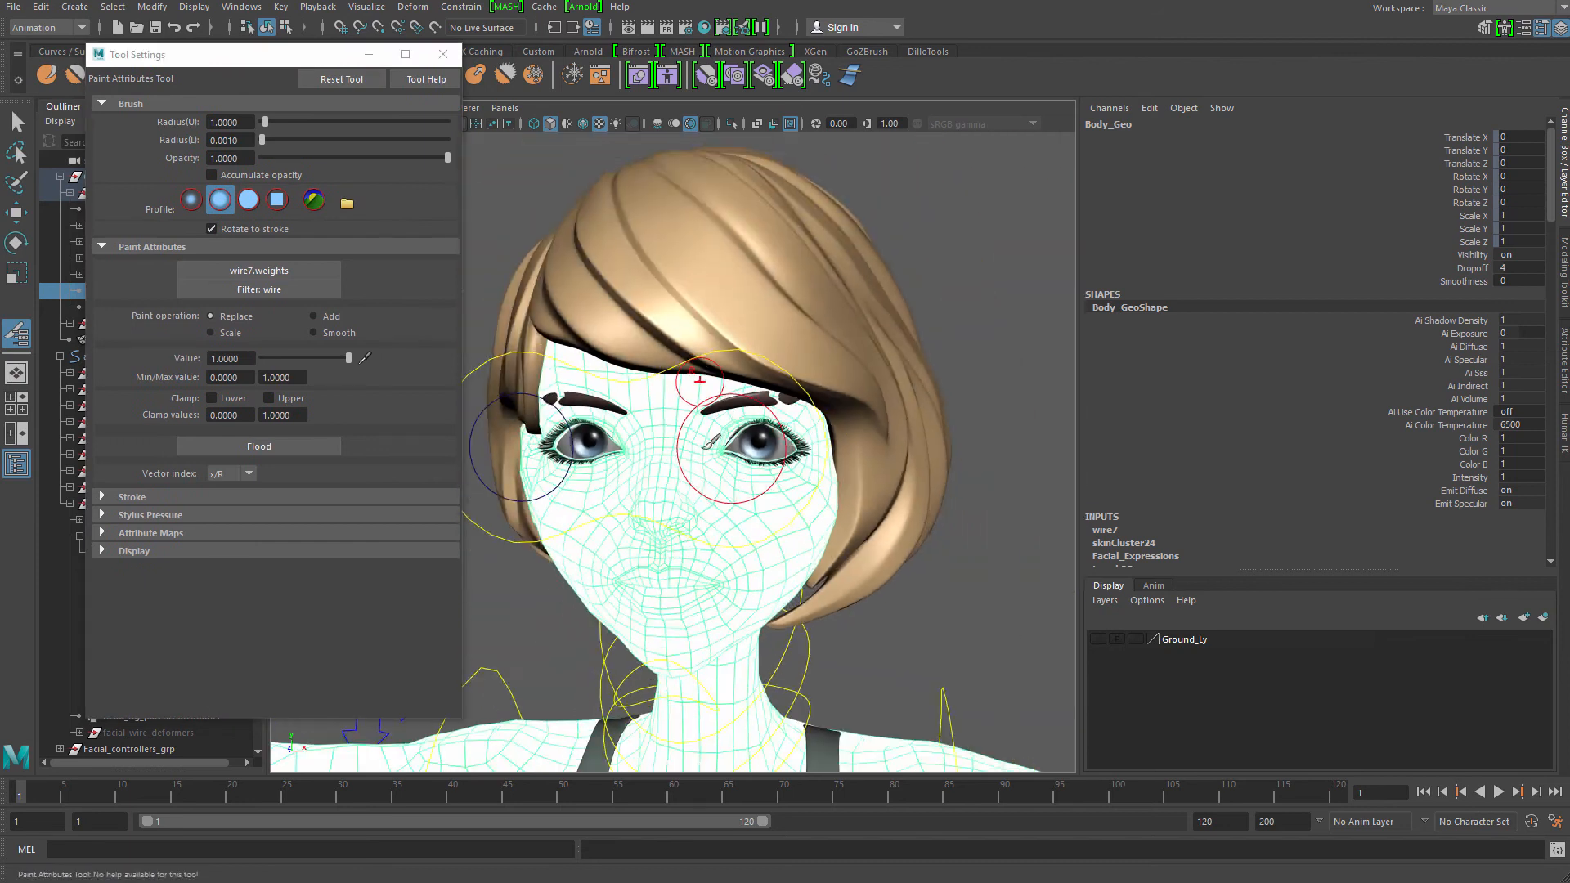
alt+middle_drag(703, 524, 742, 442)
alt+right_drag(743, 441, 744, 295)
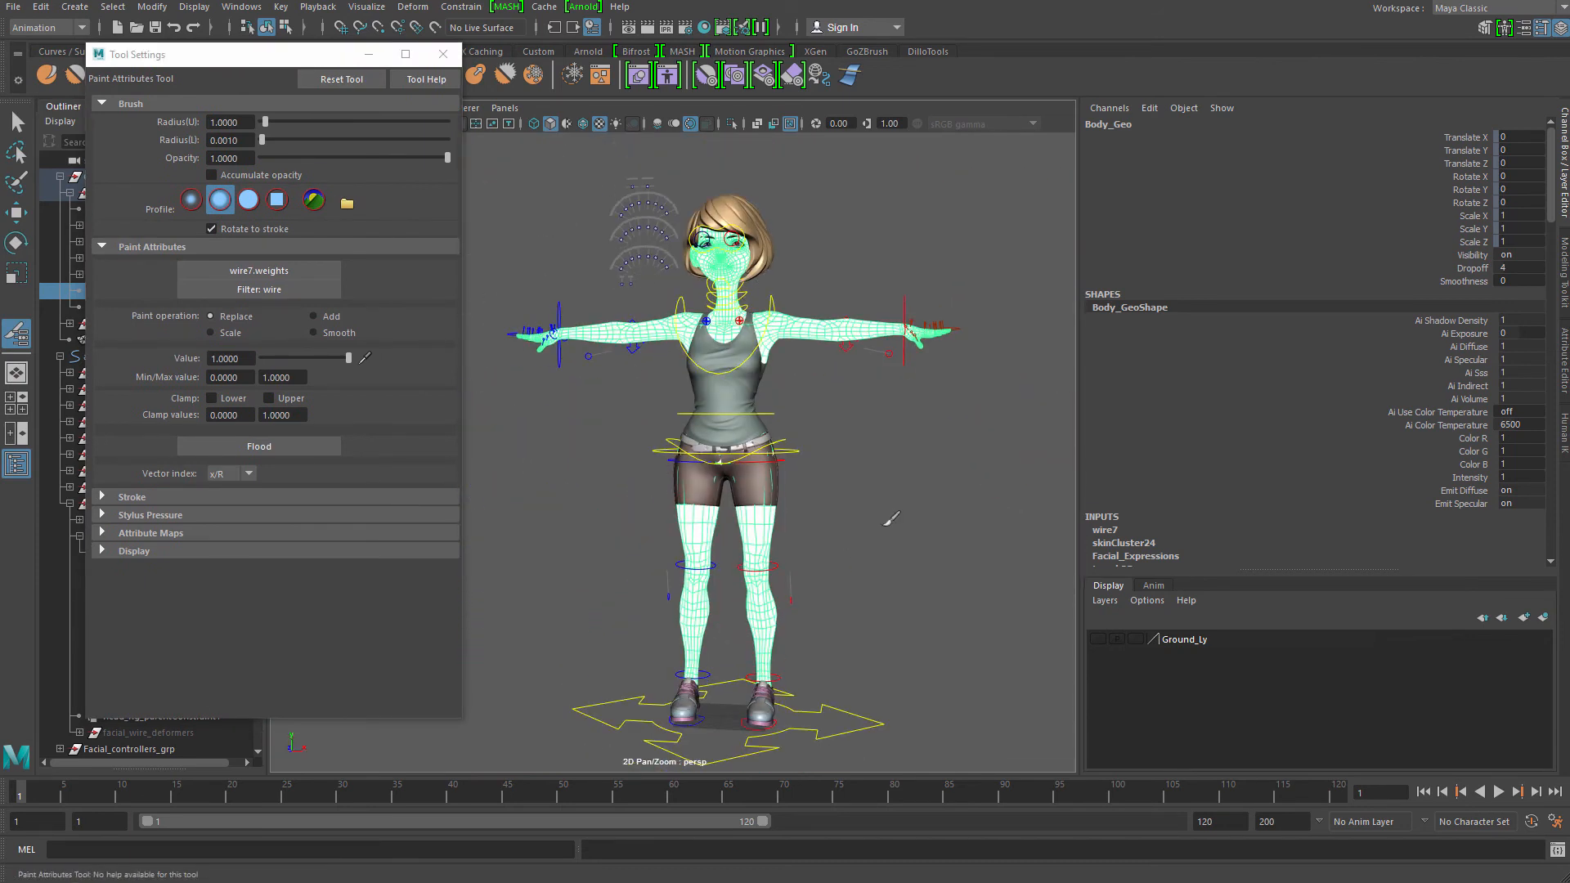
alt+middle_drag(809, 327, 805, 433)
alt+right_drag(806, 433, 854, 478)
alt+middle_drag(855, 478, 806, 601)
mouse_move(806, 601)
alt+right_down()
mouse_move(881, 646)
mouse_move(746, 690)
mouse_move(768, 703)
alt+right_up()
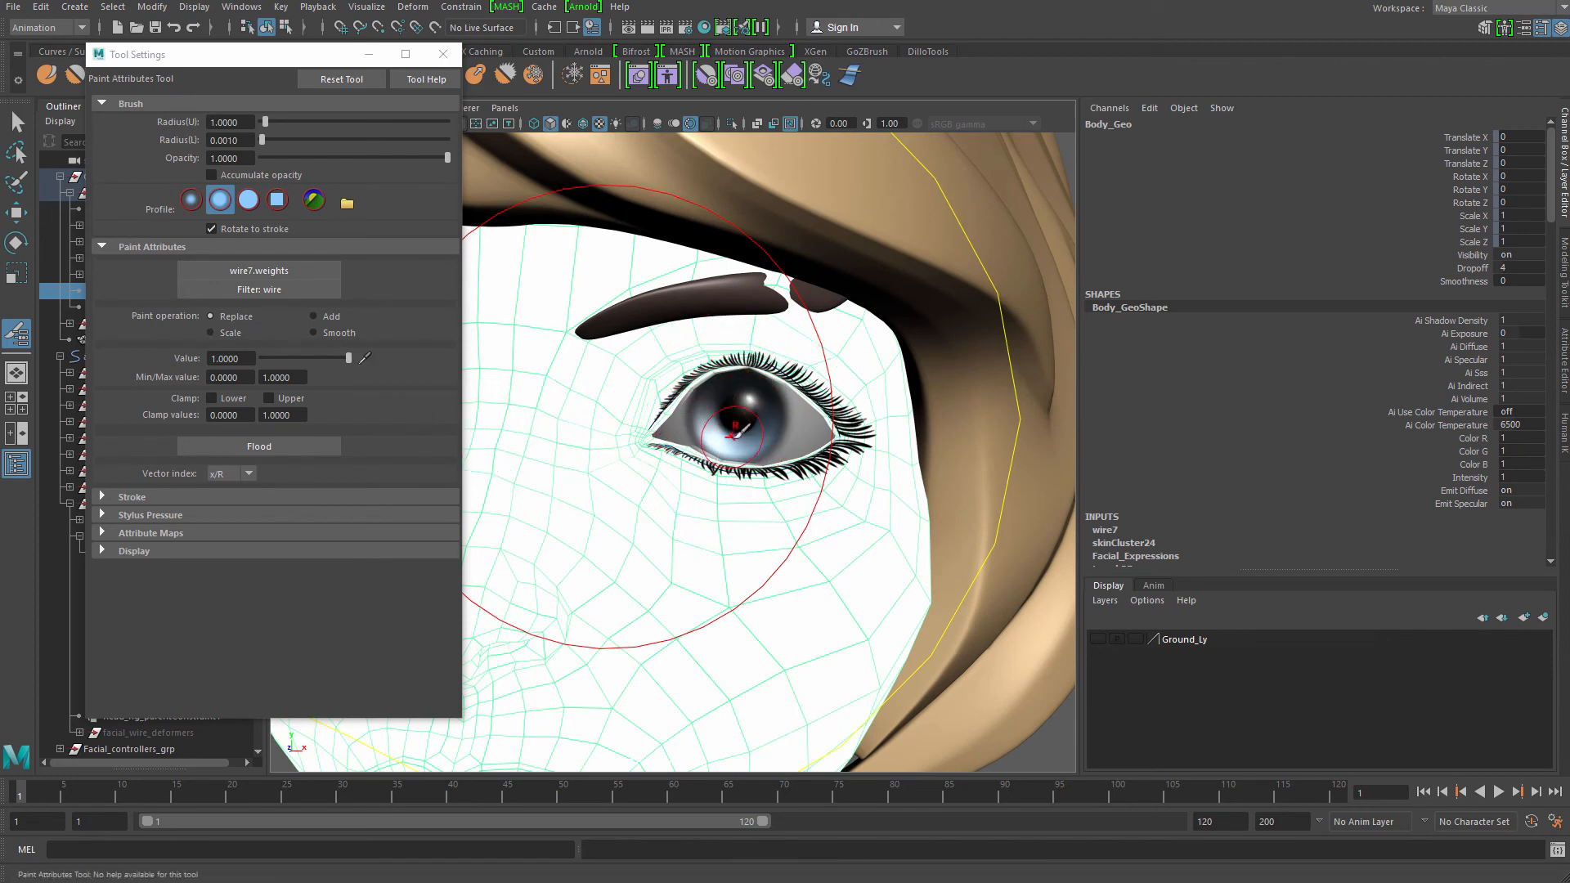
drag(311, 356, 257, 361)
click(277, 446)
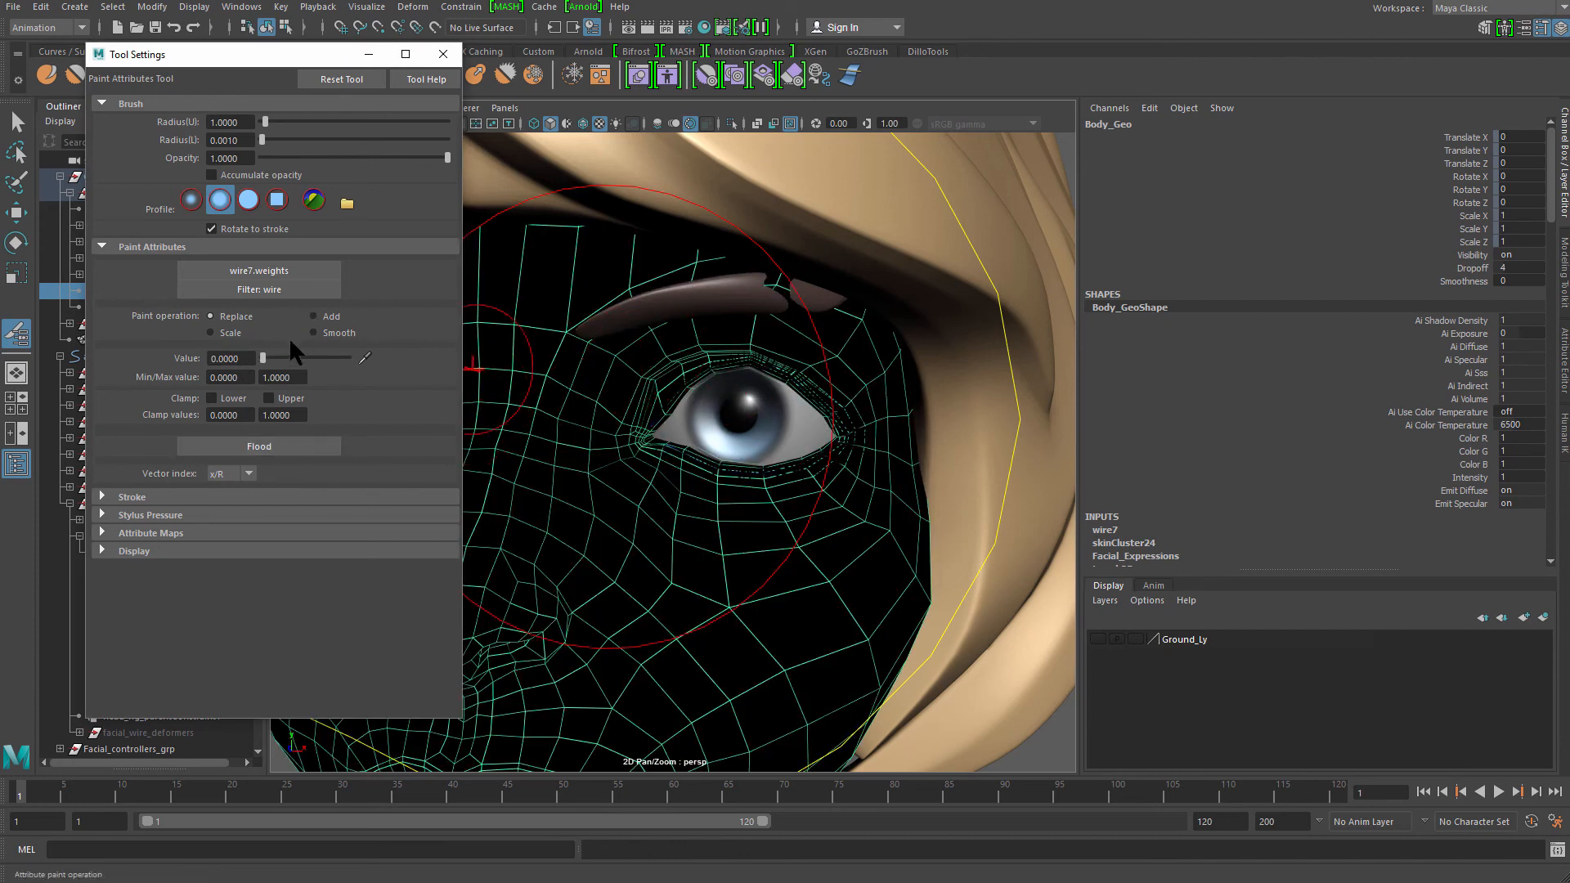
Paint wire7 weights of 1 around the left eye's upper and lower lids in smooth preview, trimming near the outer corner
alt+right_drag(663, 366, 773, 337)
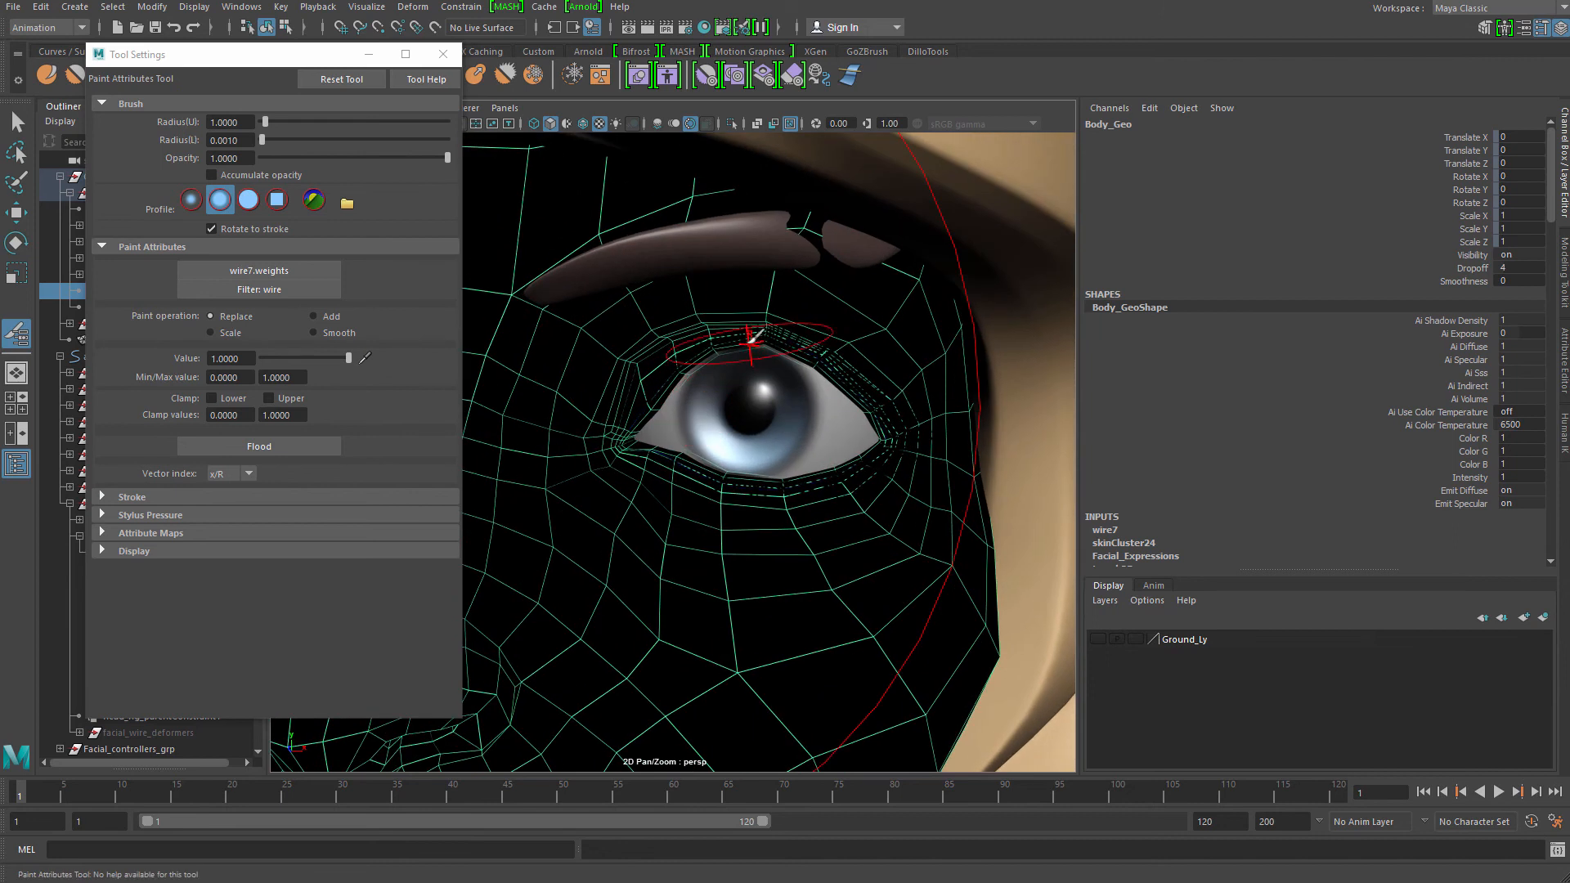
key(b)
drag(719, 327, 886, 403)
key(3)
mouse_move(753, 483)
mouse_down()
mouse_move(654, 458)
mouse_move(867, 462)
mouse_move(754, 491)
mouse_up()
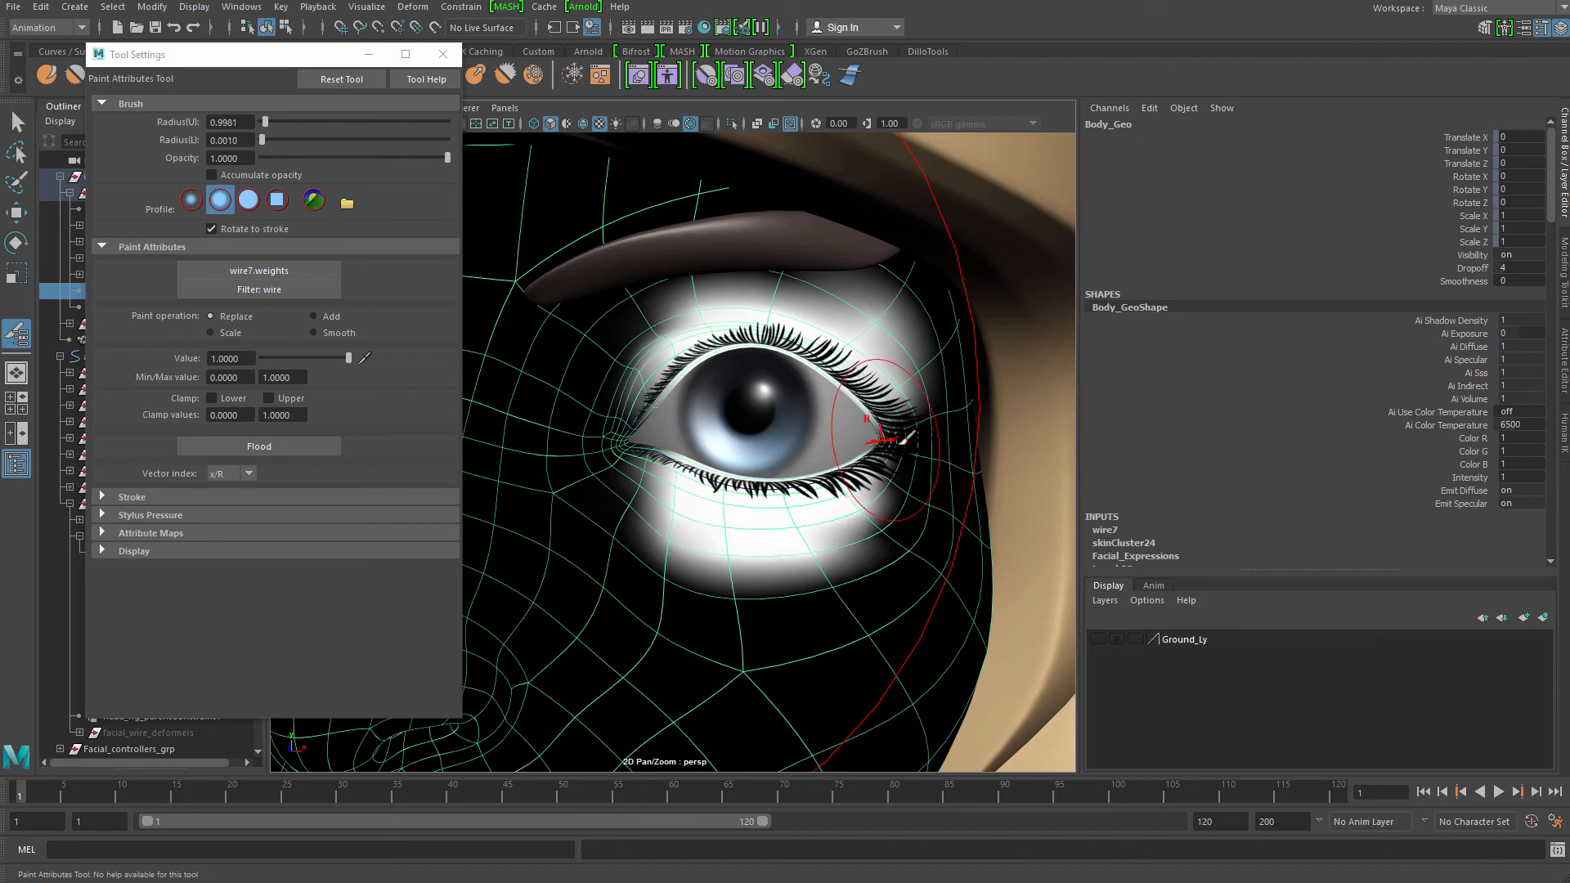
ctrl+drag(891, 425, 872, 515)
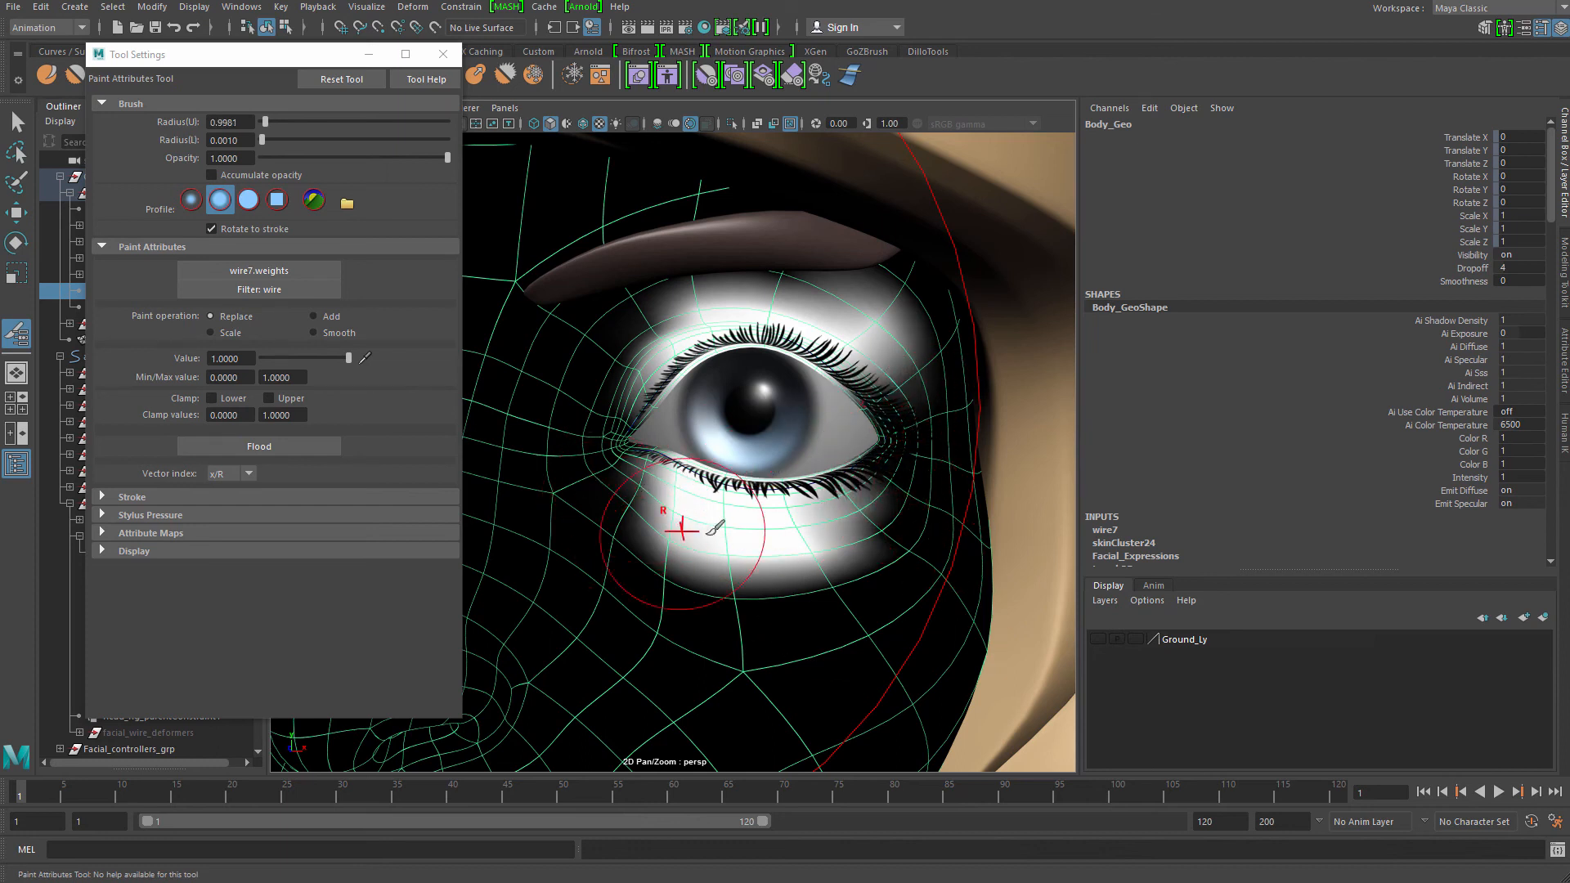
Isolate Body_Geo and paint full wire7 weight onto the inner rim of the left eyelids from inside the head
key(ctrl+1)
mouse_move(795, 466)
alt+mouse_down()
mouse_move(795, 425)
mouse_move(499, 455)
alt+mouse_up()
alt+right_drag(646, 470, 802, 499)
alt+drag(790, 445, 744, 430)
drag(614, 433, 665, 446)
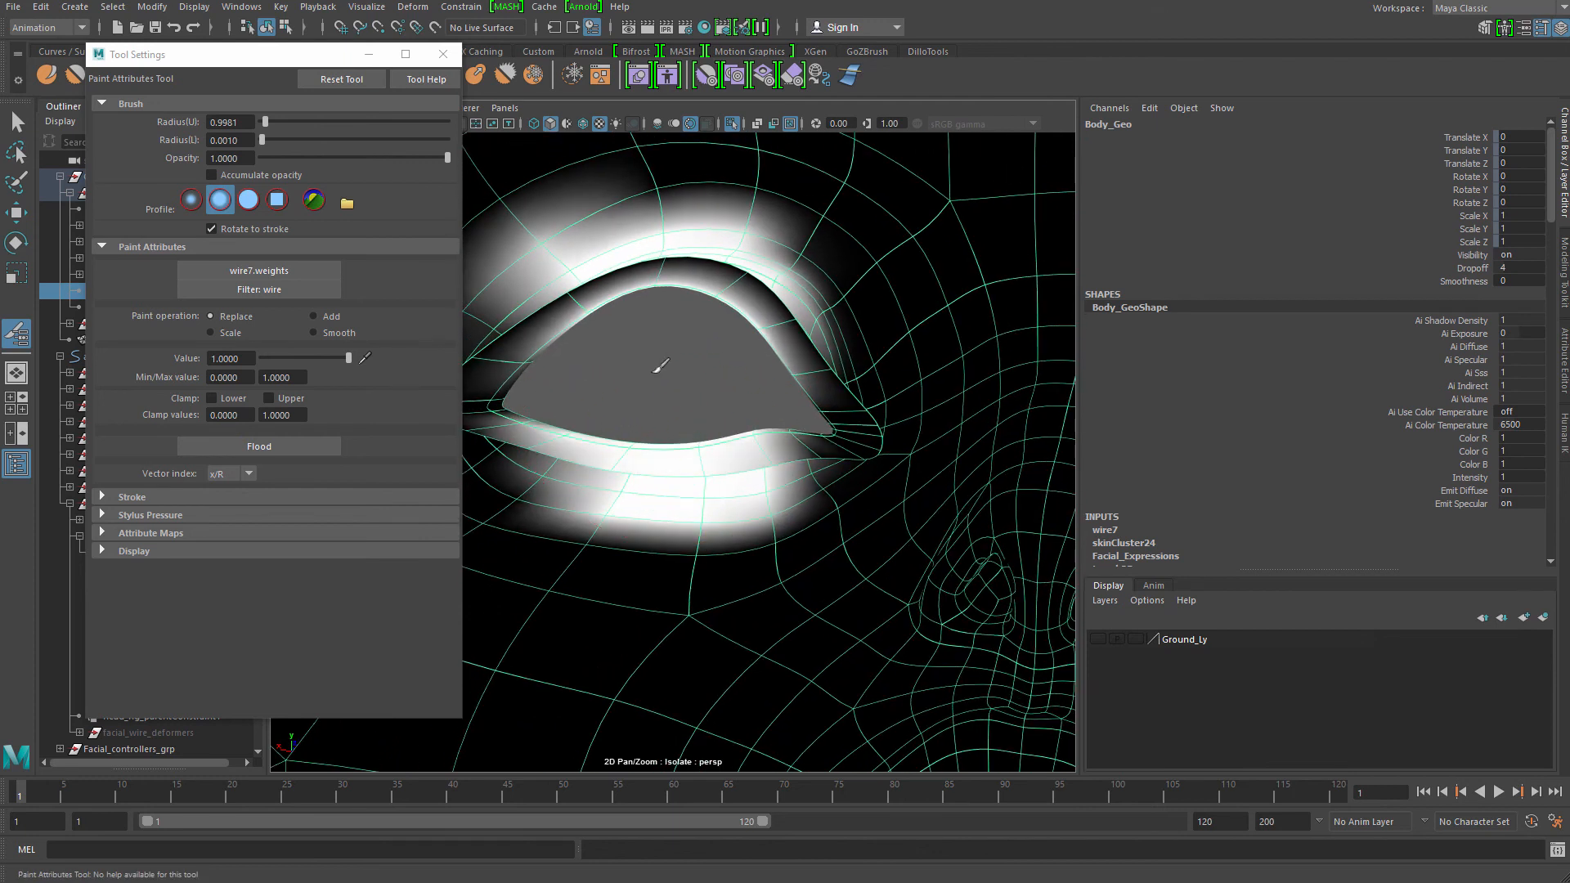
mouse_move(652, 264)
mouse_down()
mouse_move(668, 262)
mouse_move(608, 290)
mouse_move(724, 300)
mouse_move(619, 317)
mouse_up()
Erase the stray wire7 weights painted on the back of the head
alt+drag(720, 438, 988, 462)
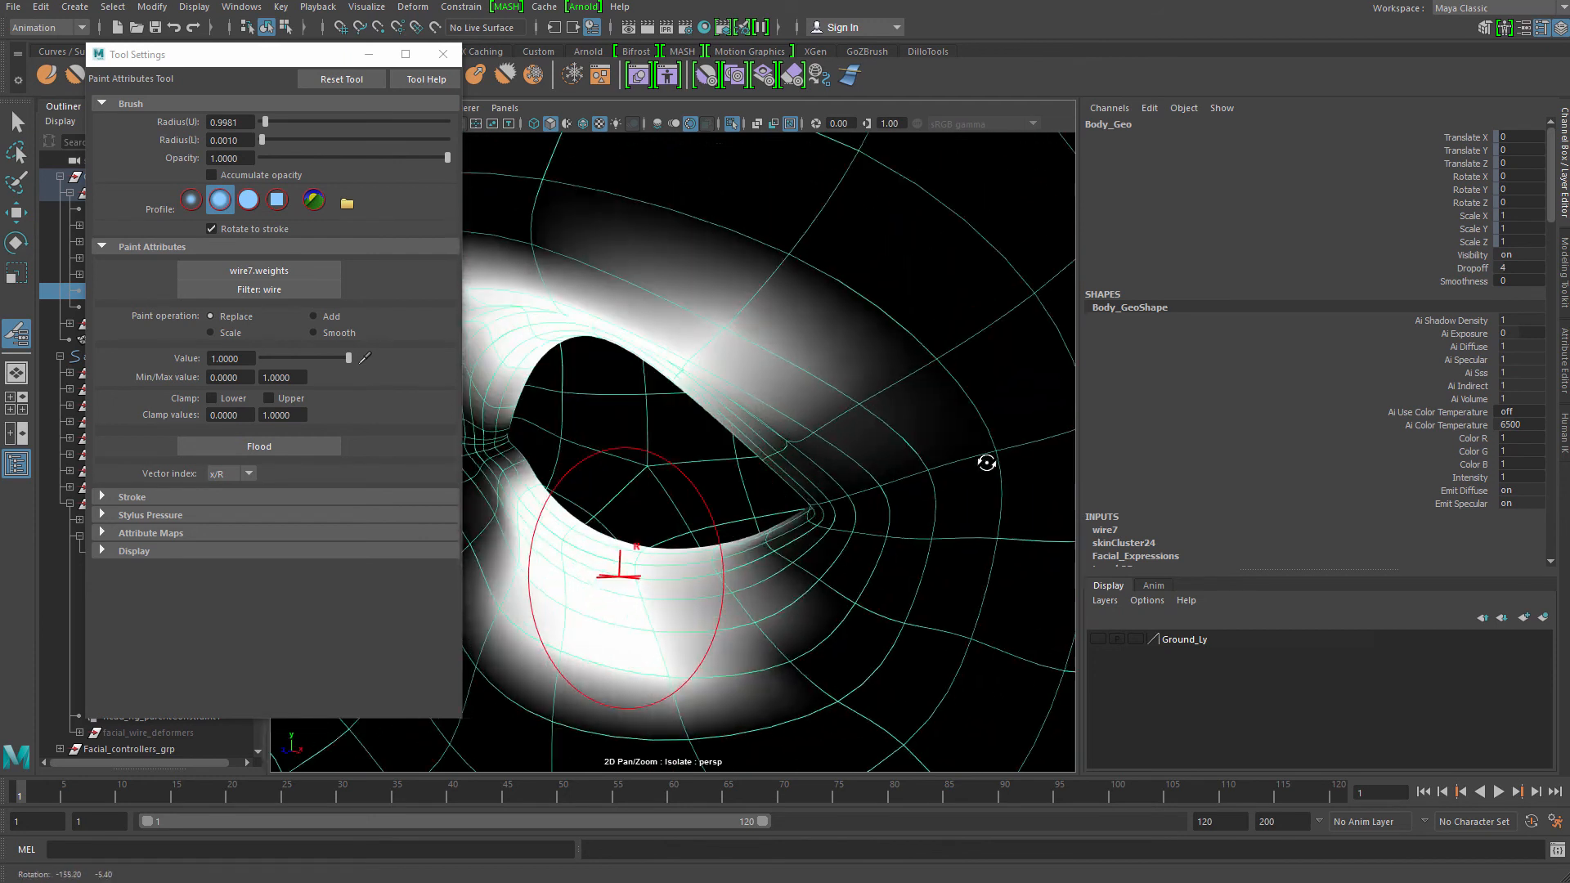
mouse_move(690, 542)
alt+mouse_down()
mouse_move(665, 520)
mouse_move(736, 519)
mouse_move(596, 473)
mouse_move(729, 508)
mouse_move(725, 488)
mouse_move(939, 463)
mouse_move(933, 449)
mouse_move(578, 438)
mouse_move(672, 419)
alt+mouse_up()
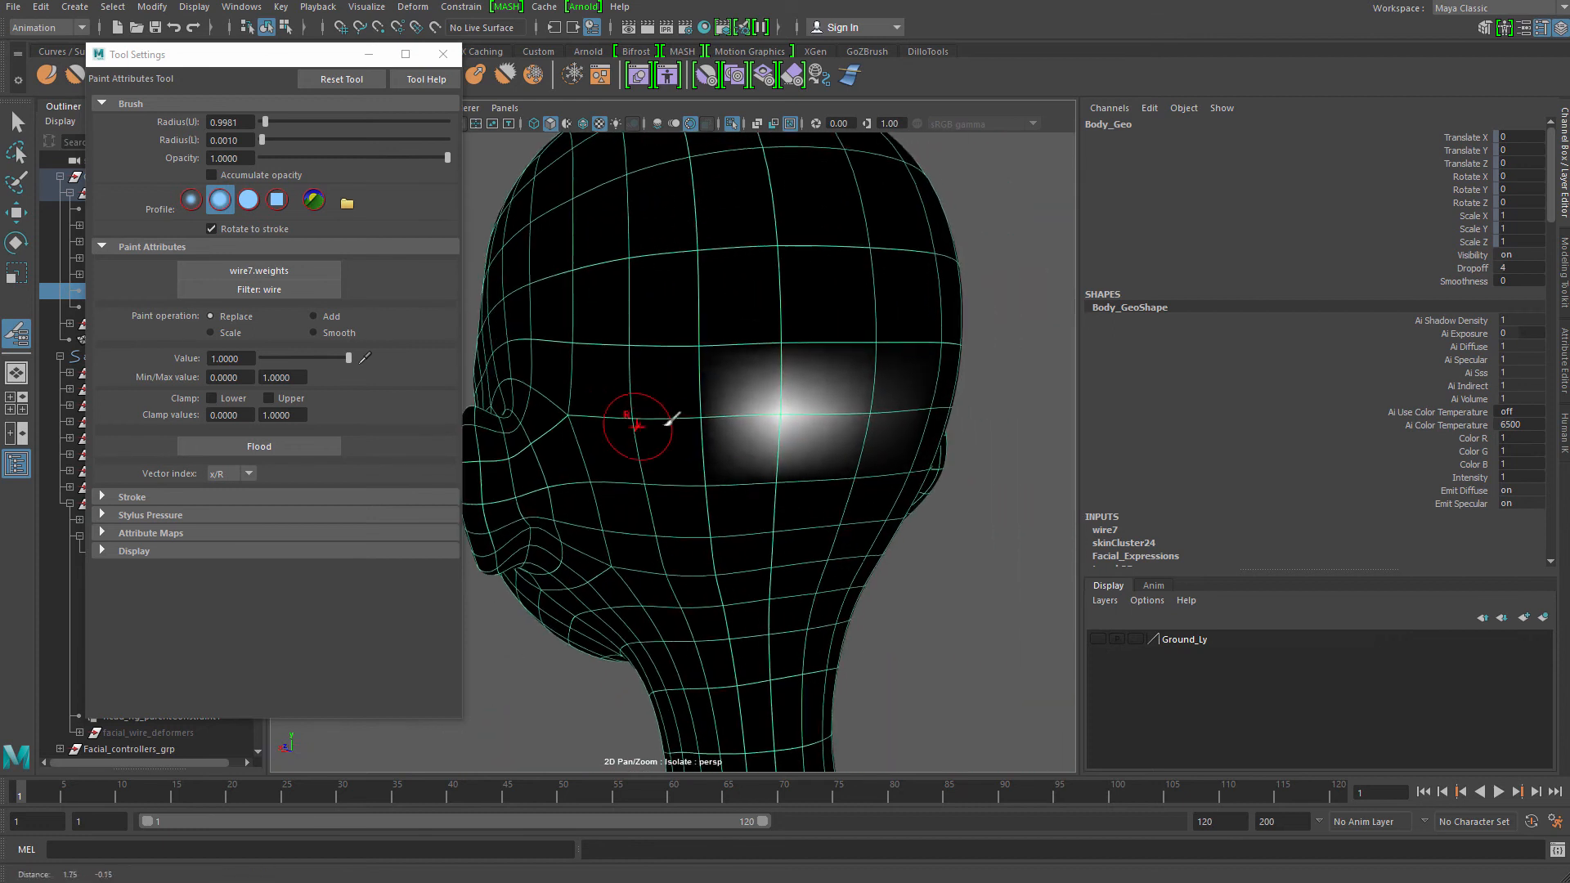
ctrl+drag(771, 417, 940, 411)
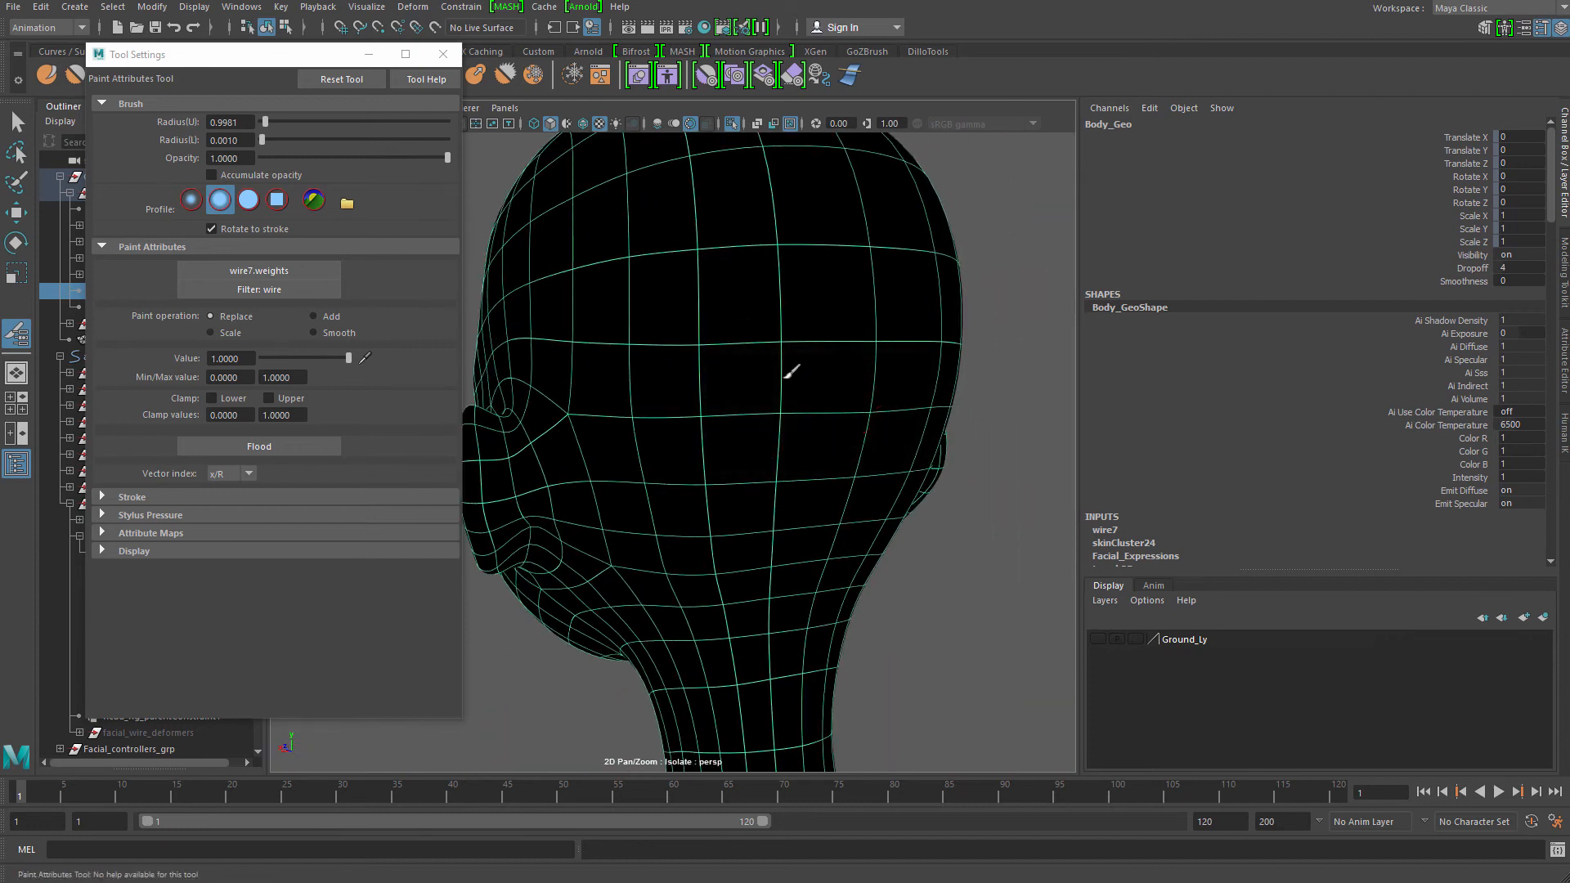
Erase excess wire7 weights above and below the left eye to leave a narrow band along the lids, undoing the last stroke
scroll(775, 453, down, 3)
alt+drag(776, 455, 1030, 652)
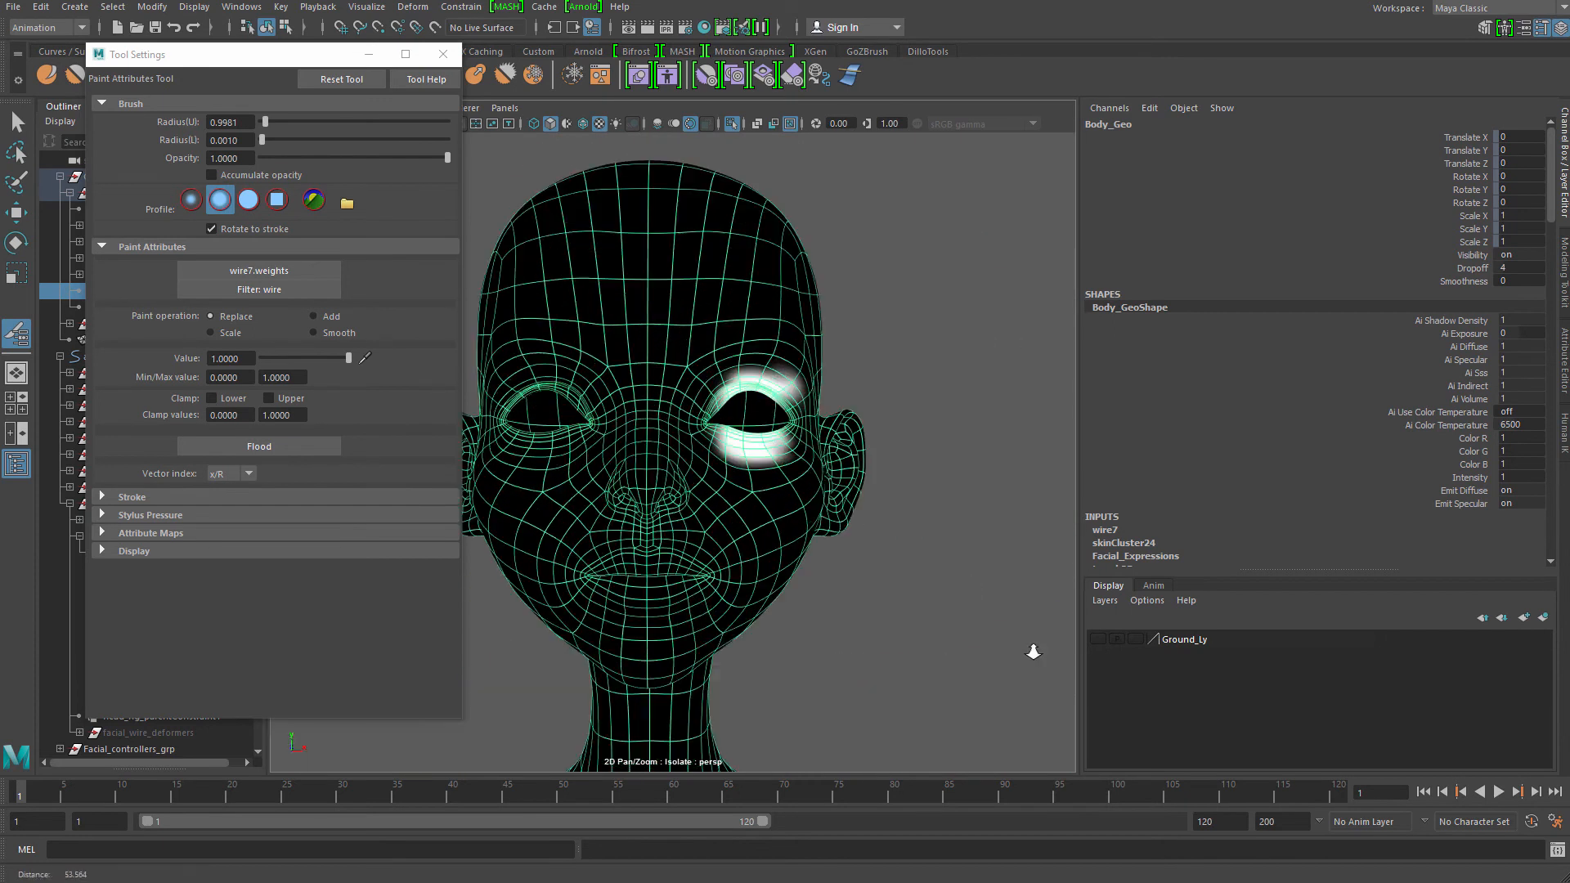
scroll(736, 523, up, 5)
alt+drag(632, 491, 585, 482)
alt+drag(740, 295, 743, 325)
mouse_move(746, 219)
ctrl+mouse_down()
mouse_move(672, 206)
mouse_move(783, 211)
mouse_move(875, 380)
ctrl+mouse_up()
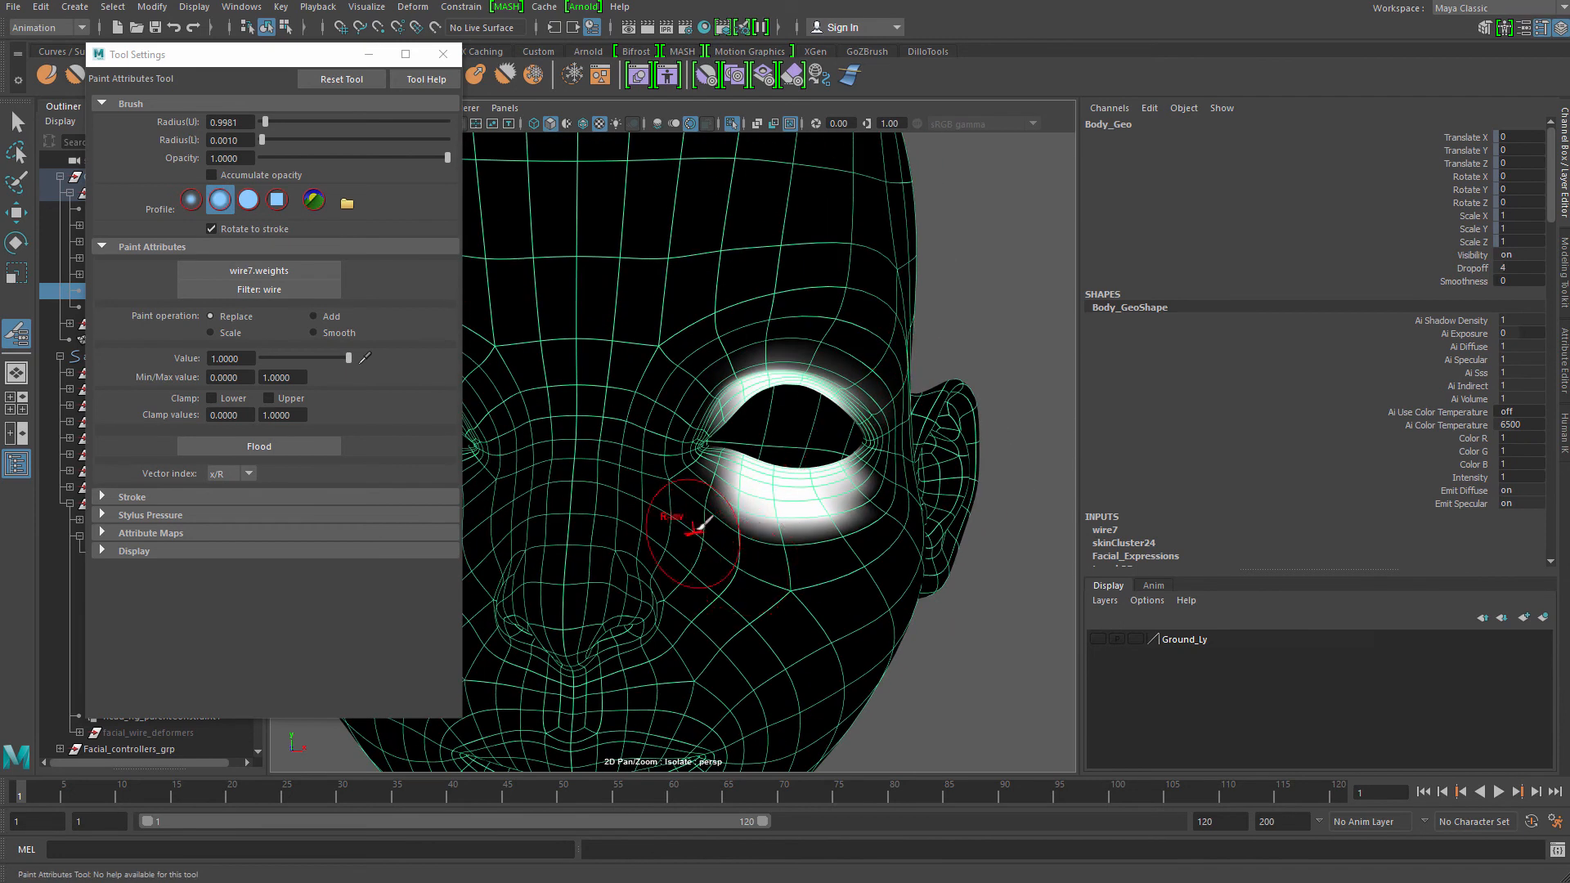
ctrl+drag(828, 528, 925, 487)
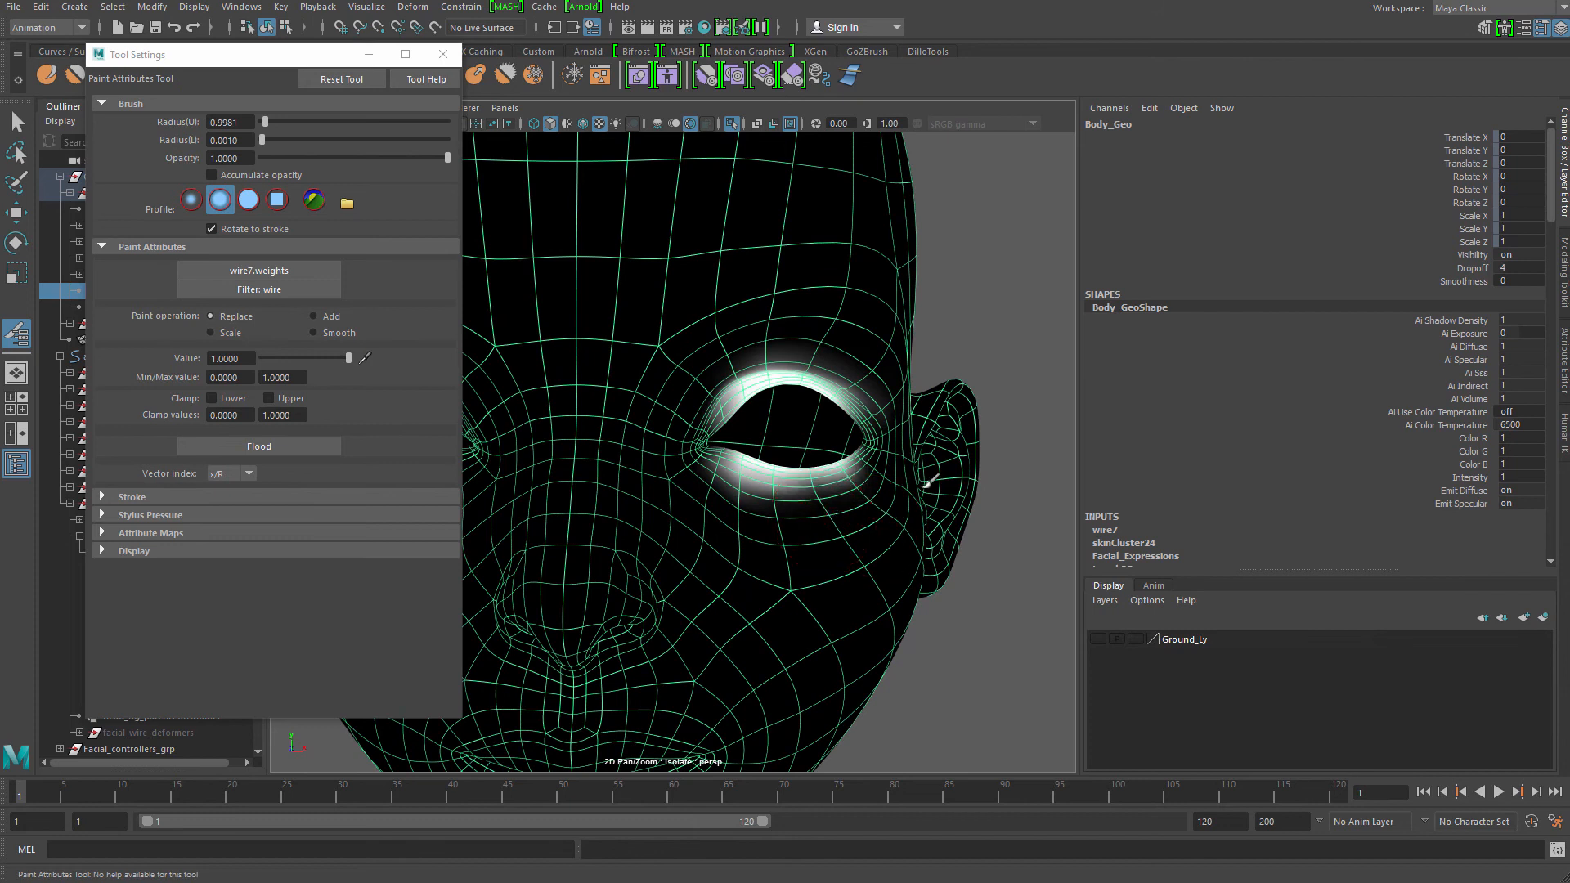
key(ctrl+z)
scroll(828, 539, up, 2)
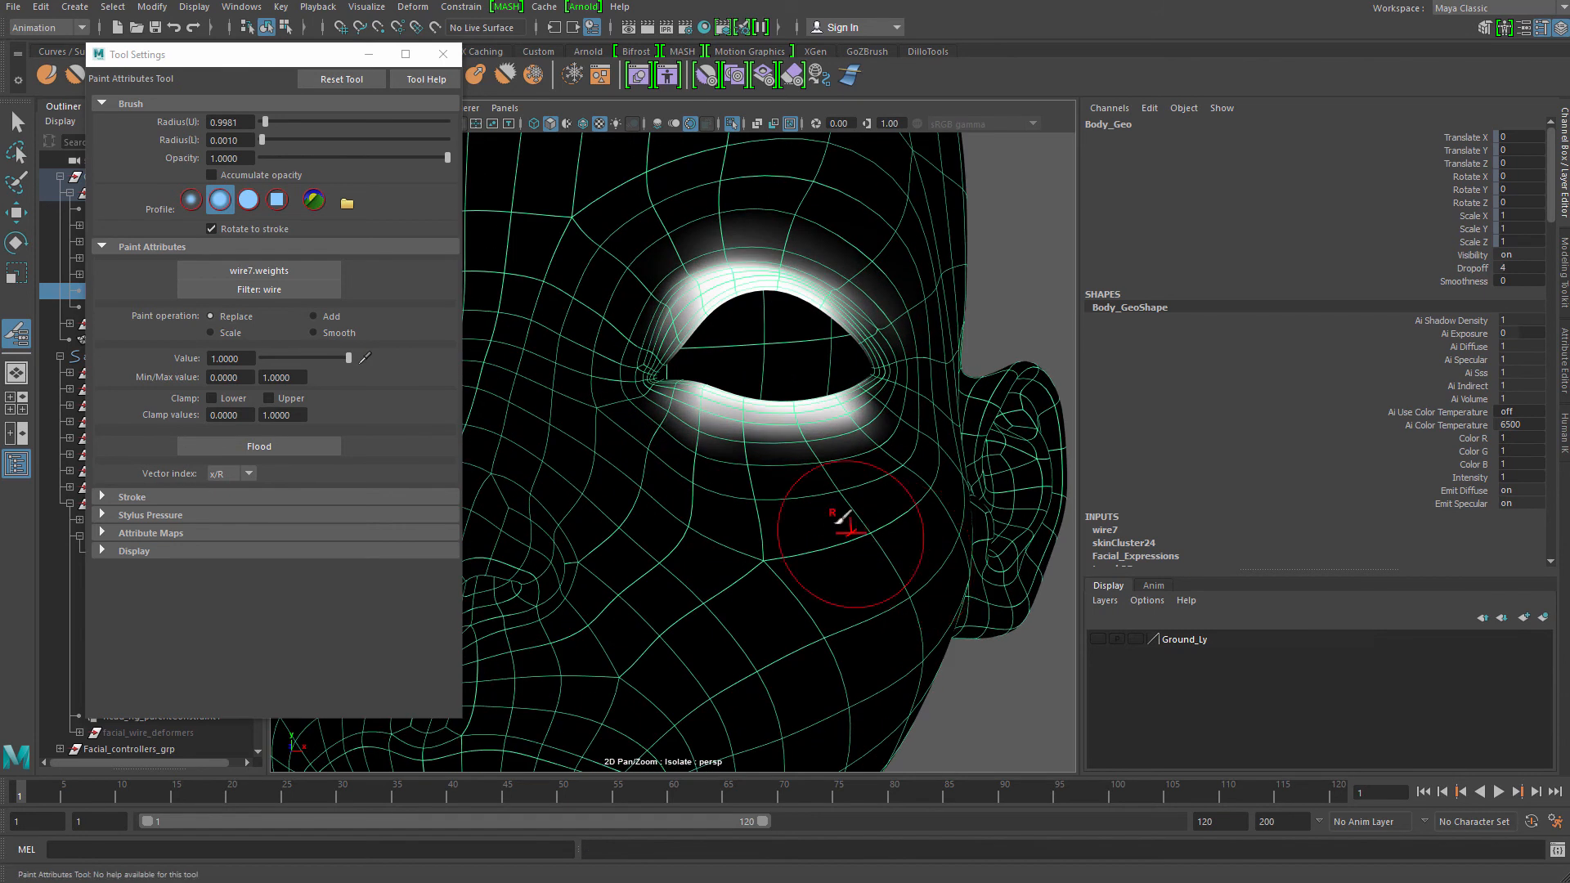
alt+drag(742, 404, 713, 452)
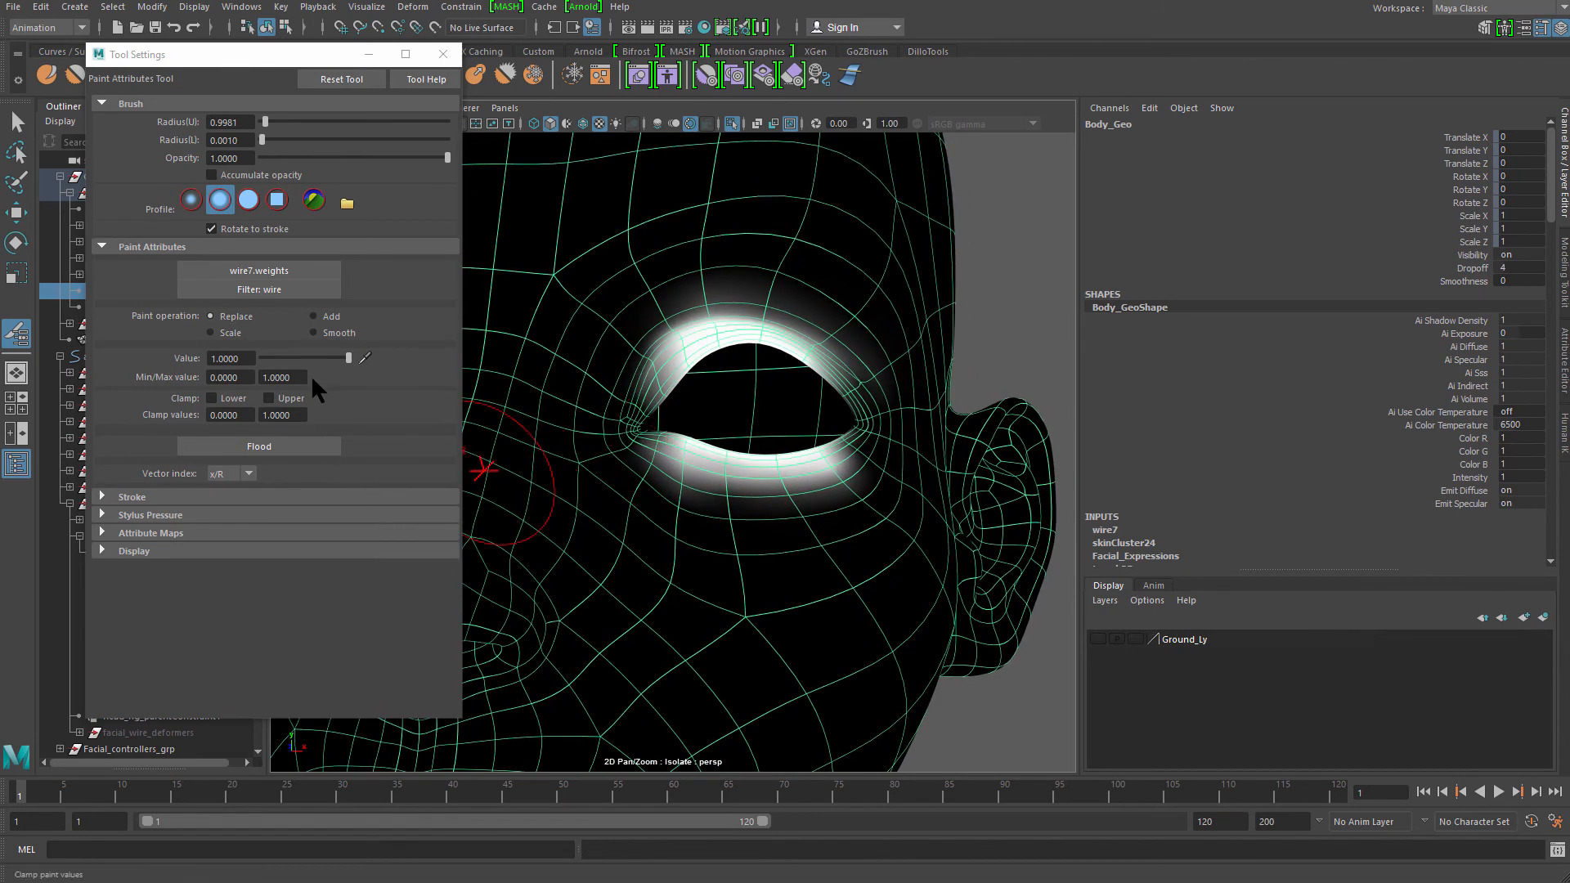
Smooth all the wire7 weights on Body_Geo with two floods, then leave the paint tool and isolation
click(313, 332)
click(300, 444)
click(300, 442)
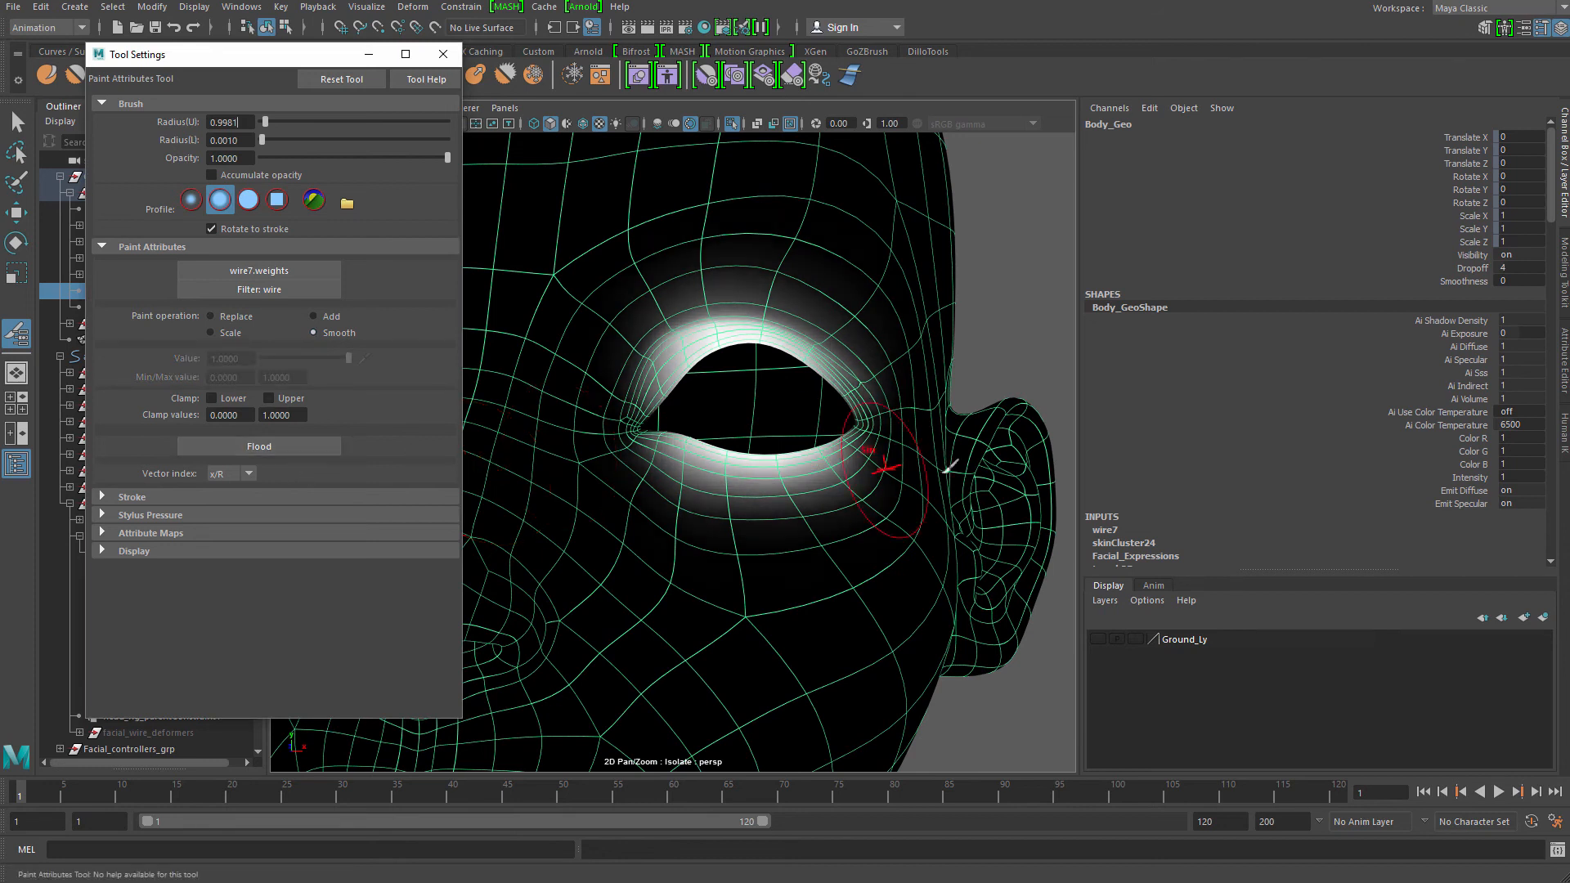
alt+right_drag(940, 471, 720, 375)
alt+drag(719, 375, 800, 395)
alt+right_drag(800, 395, 973, 406)
key(q)
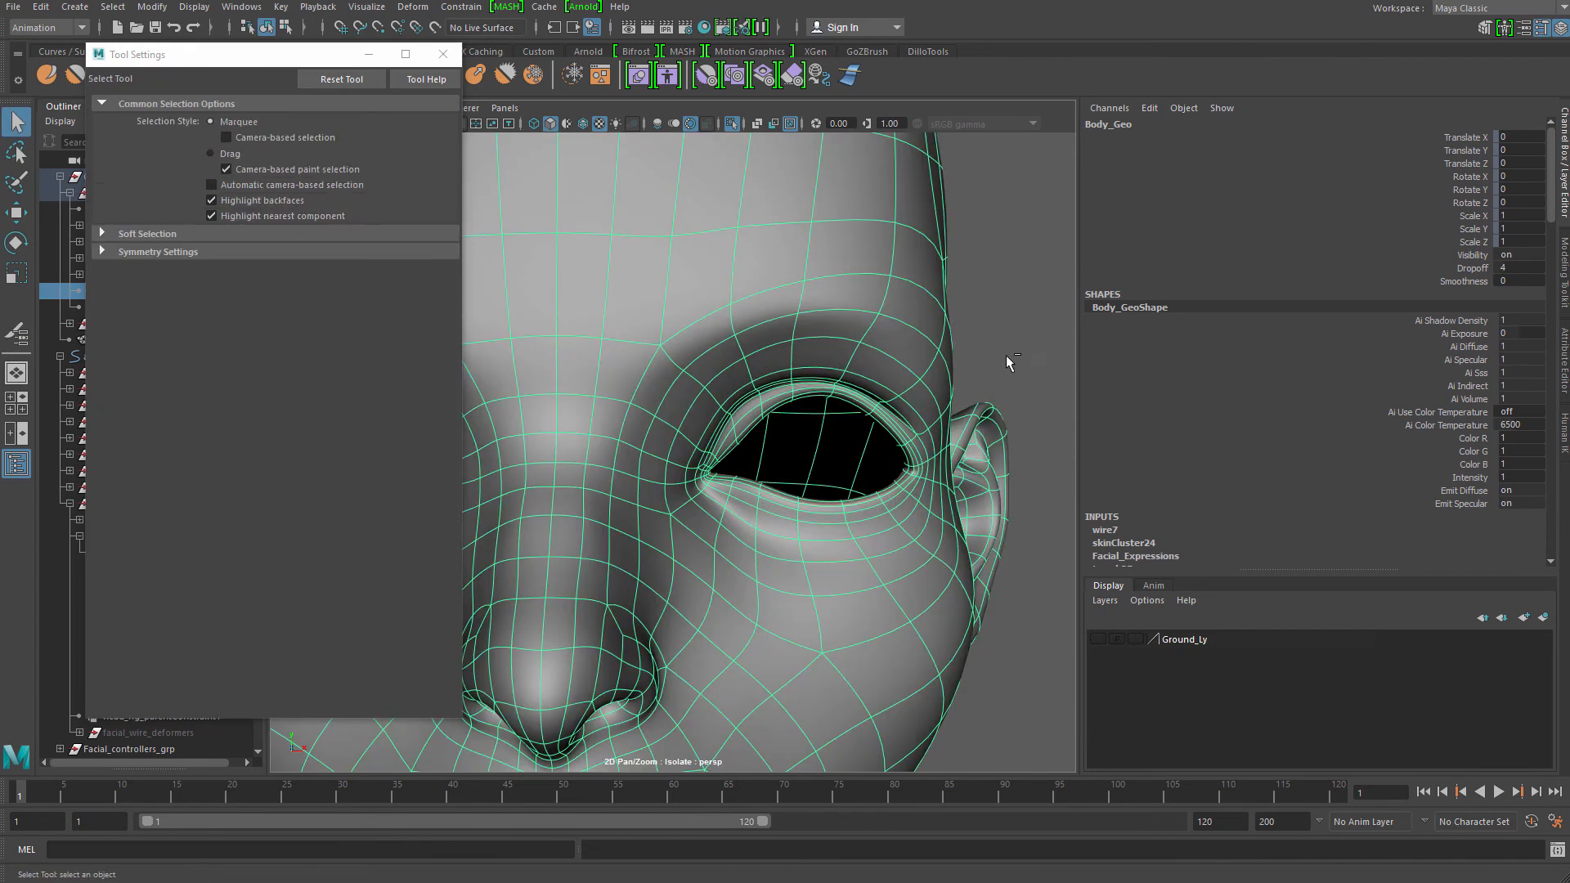
key(ctrl+1)
Test the left eye control by moving it around with Eyelid Follow at 0, then undo the moves
alt+right_drag(1006, 355, 827, 416)
mouse_move(827, 416)
alt+mouse_down()
mouse_move(859, 393)
mouse_move(815, 410)
alt+mouse_up()
key(w)
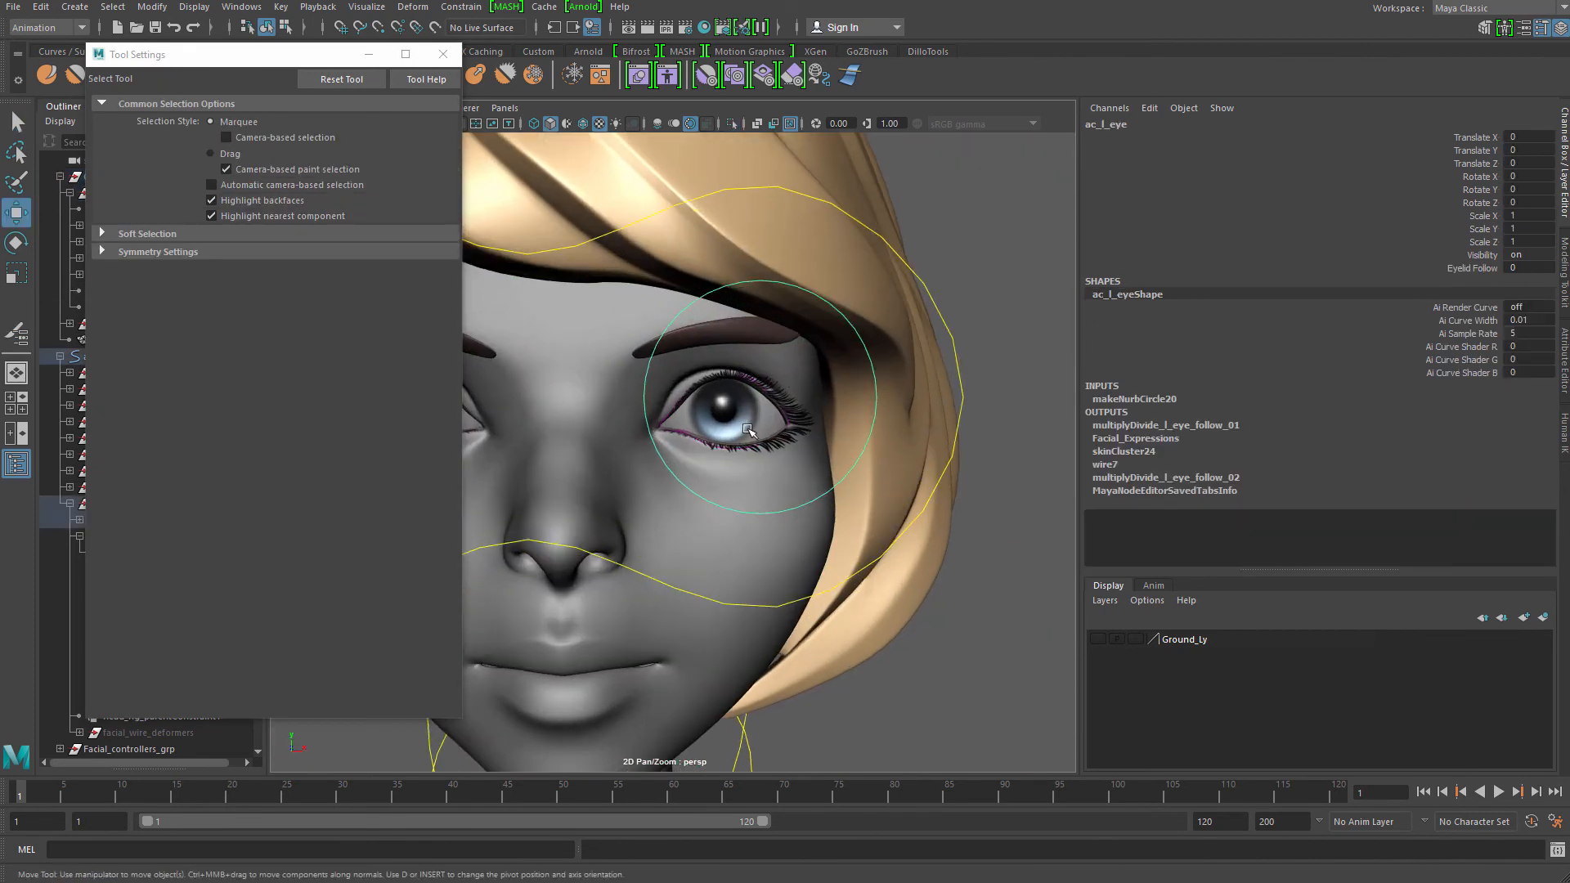
drag(761, 398, 365, 614)
drag(193, 591, 166, 579)
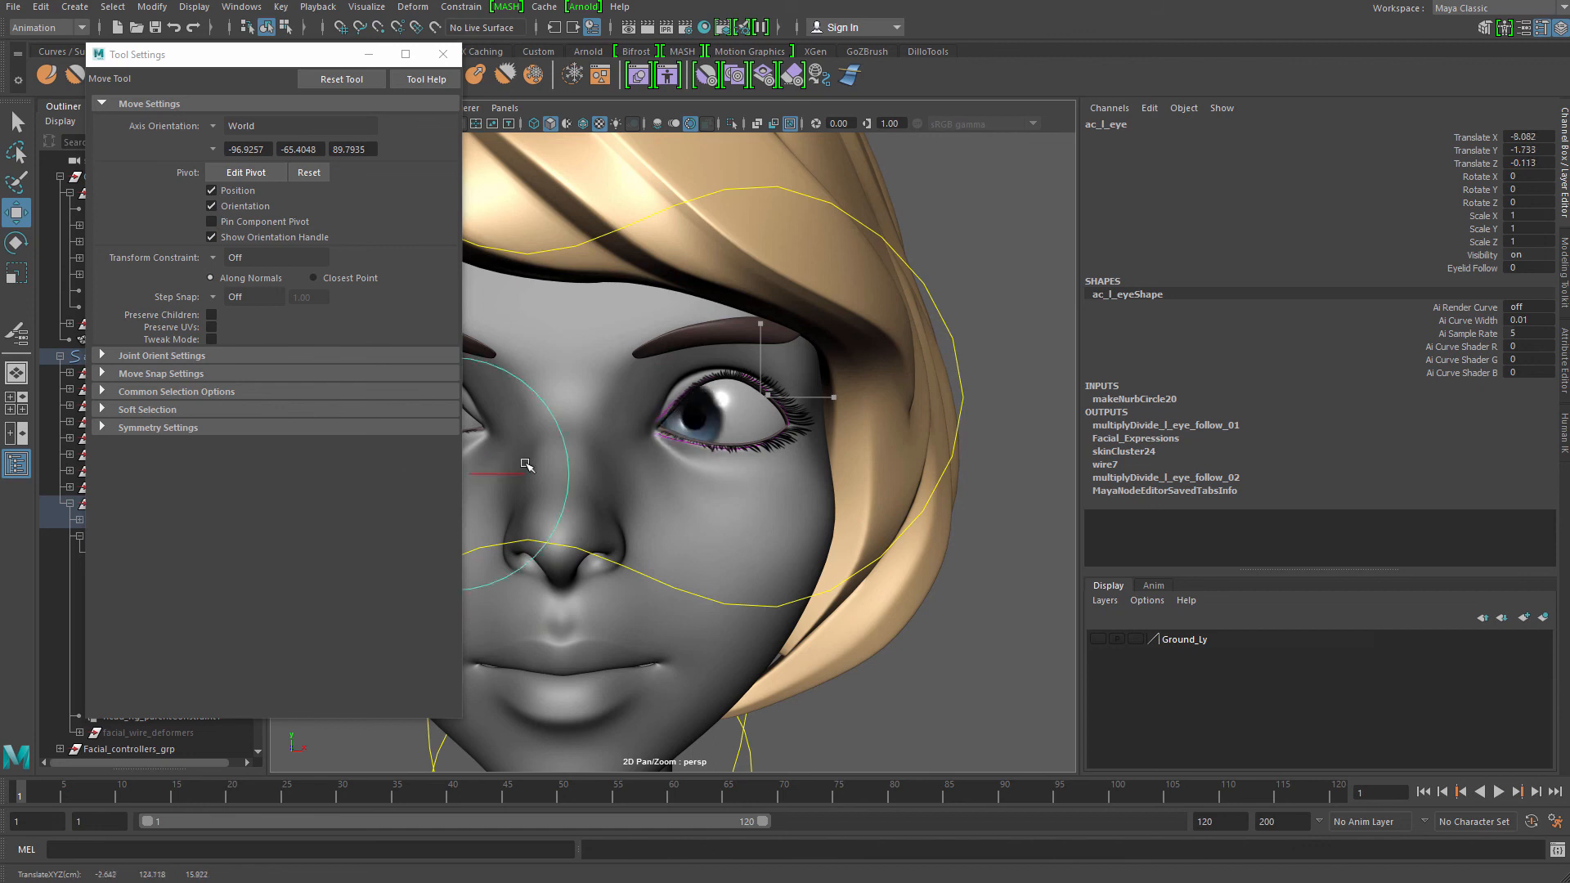
drag(127, 513, 799, 232)
key(ctrl+z)
key(ctrl+z)
key(ctrl+z)
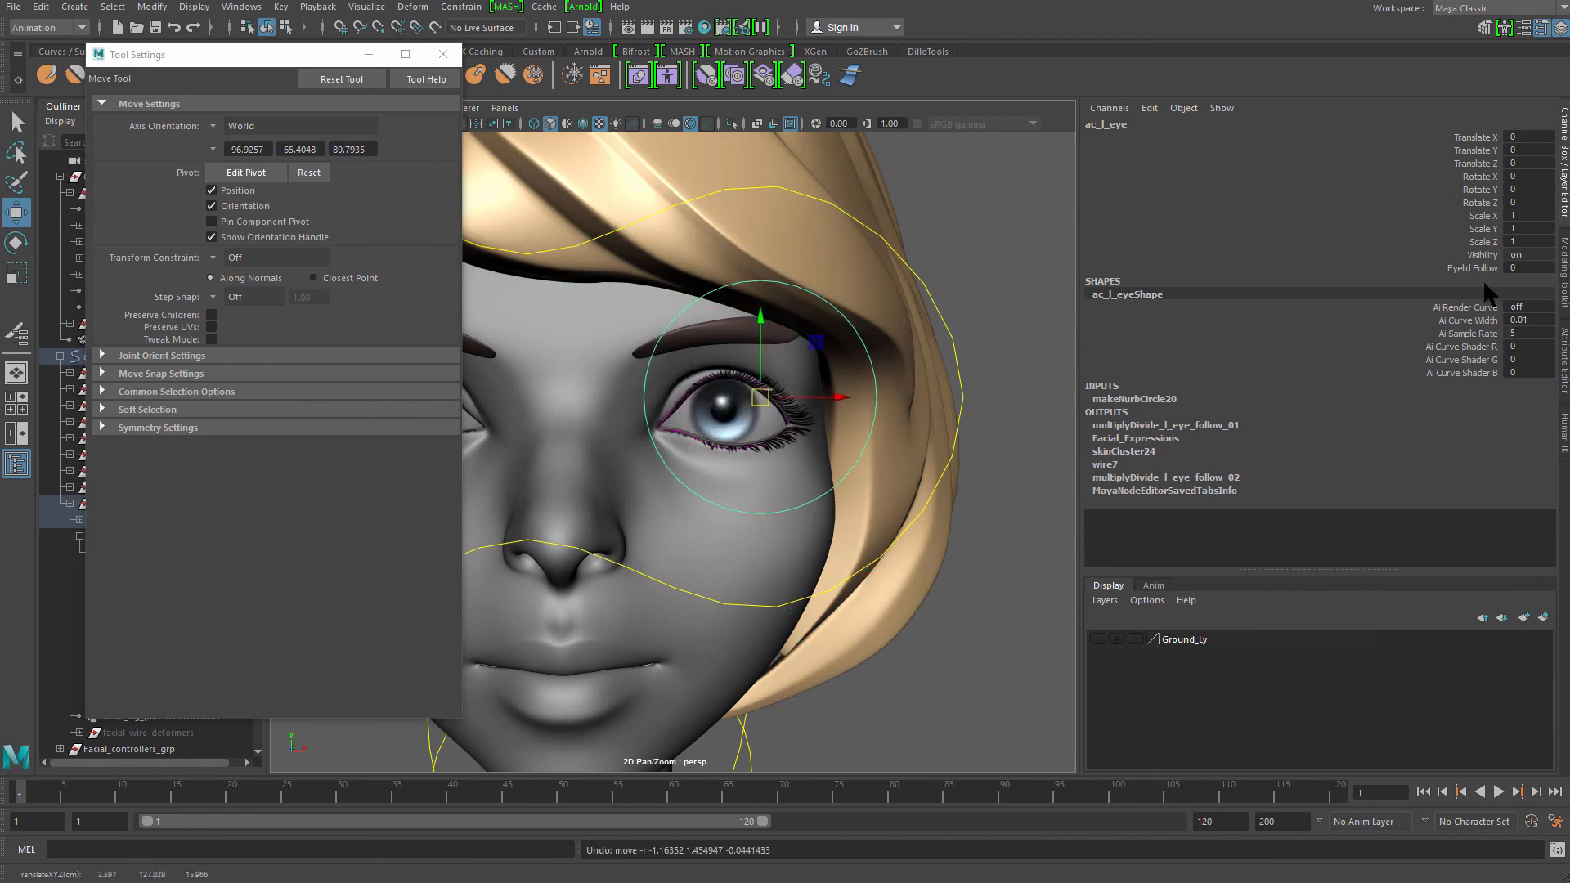
Set Eyelid Follow to 1 on ac_l_eye and test the eyelid response by moving the control around
click(1472, 268)
middle_drag(903, 420, 965, 421)
key(w)
alt+drag(627, 441, 637, 405)
drag(772, 365, 666, 235)
drag(790, 236, 772, 472)
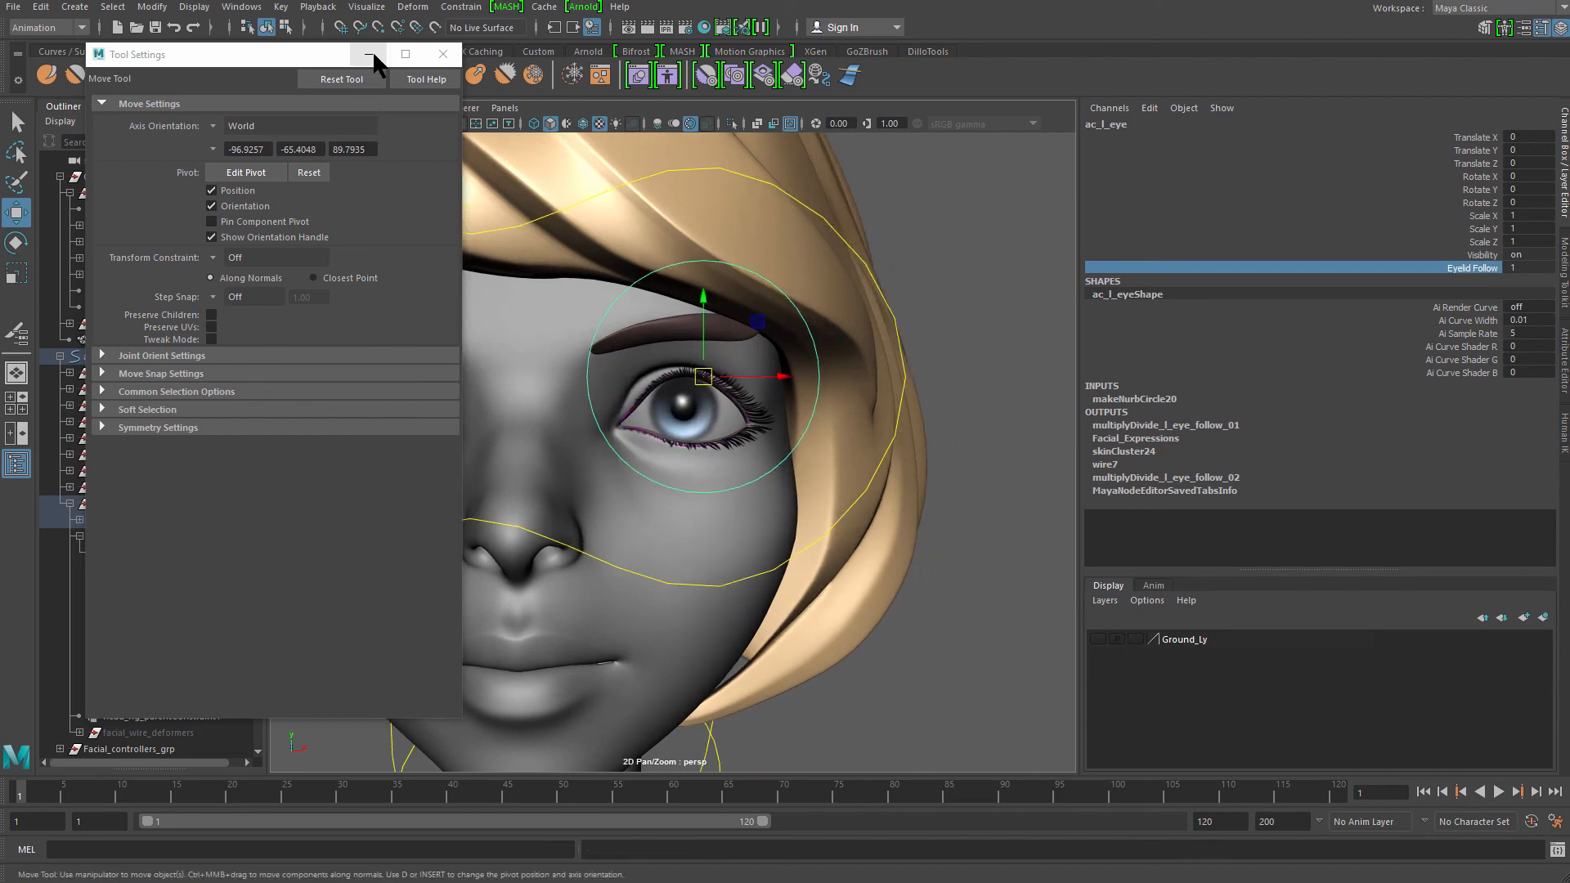
click(369, 54)
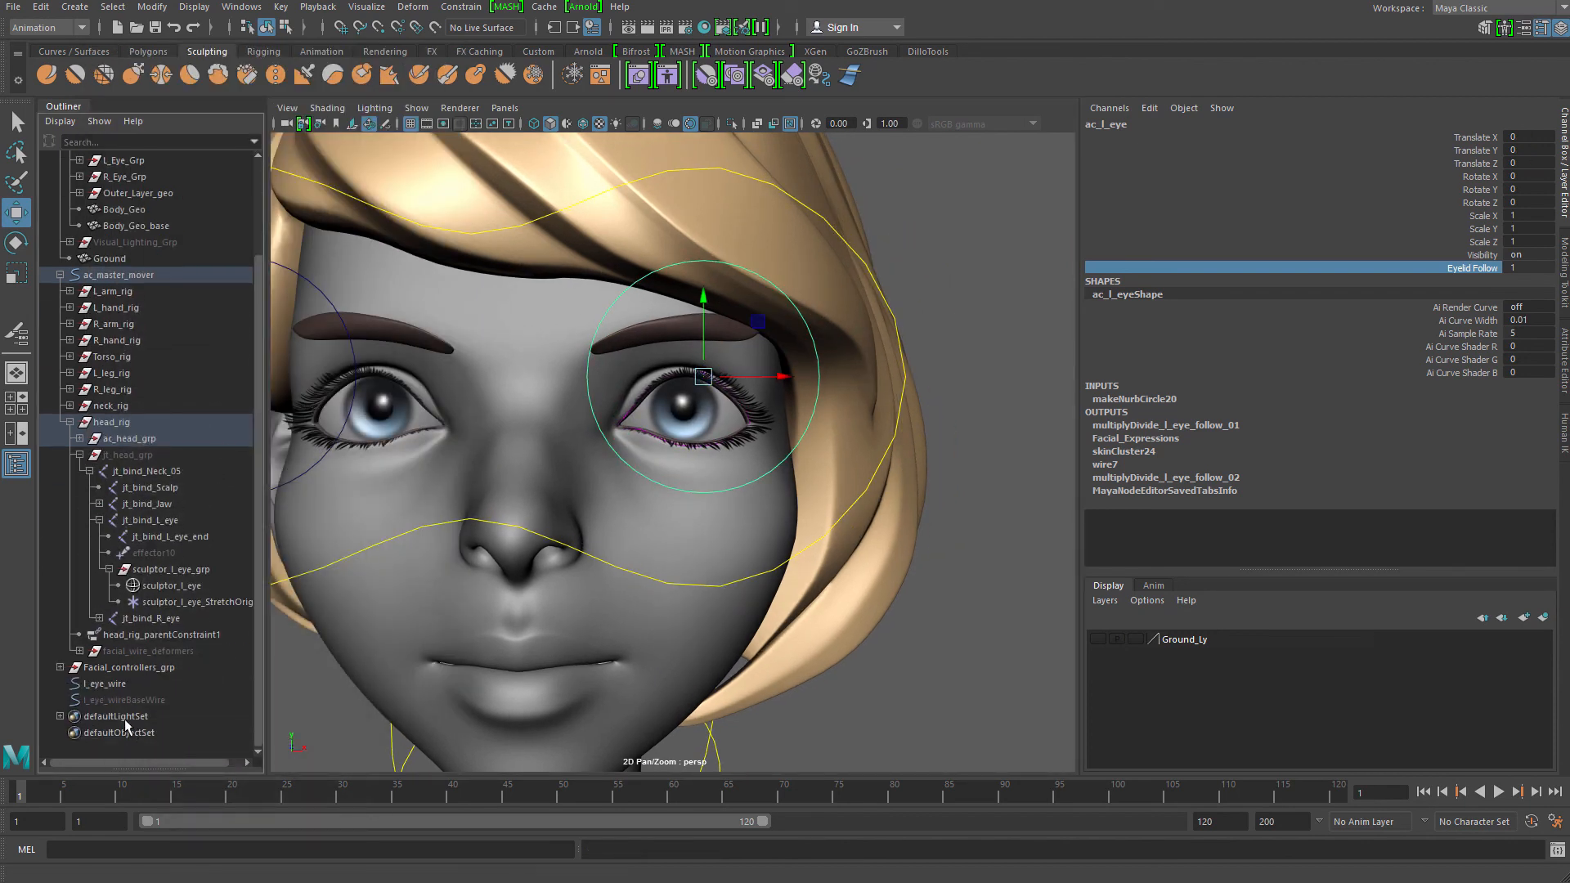
click(115, 684)
shift+click(168, 700)
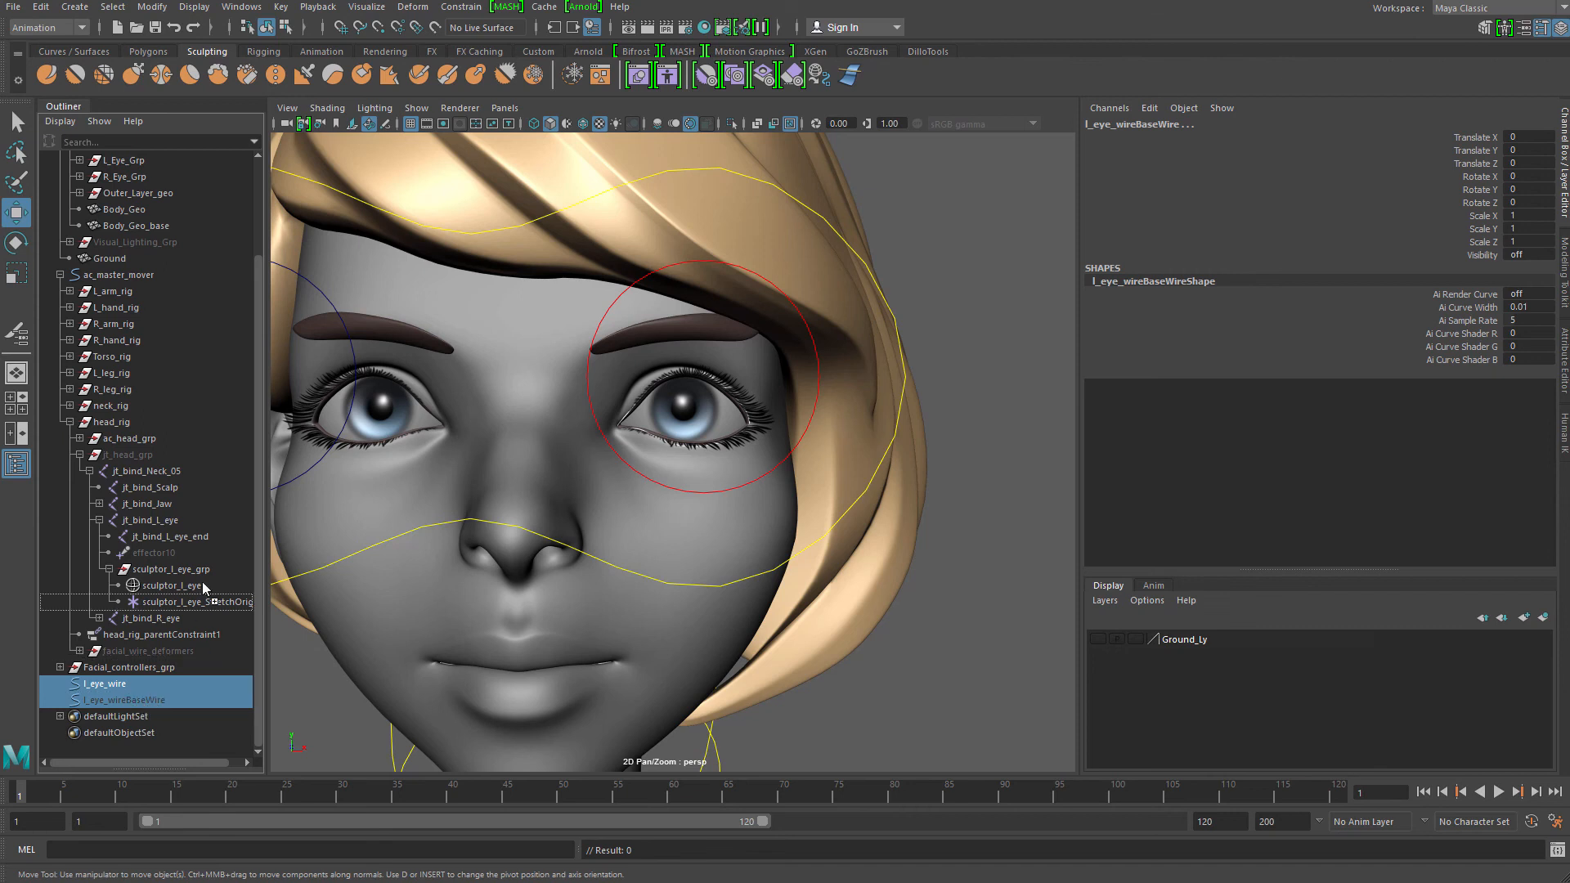
key(p)
key(ctrl+z)
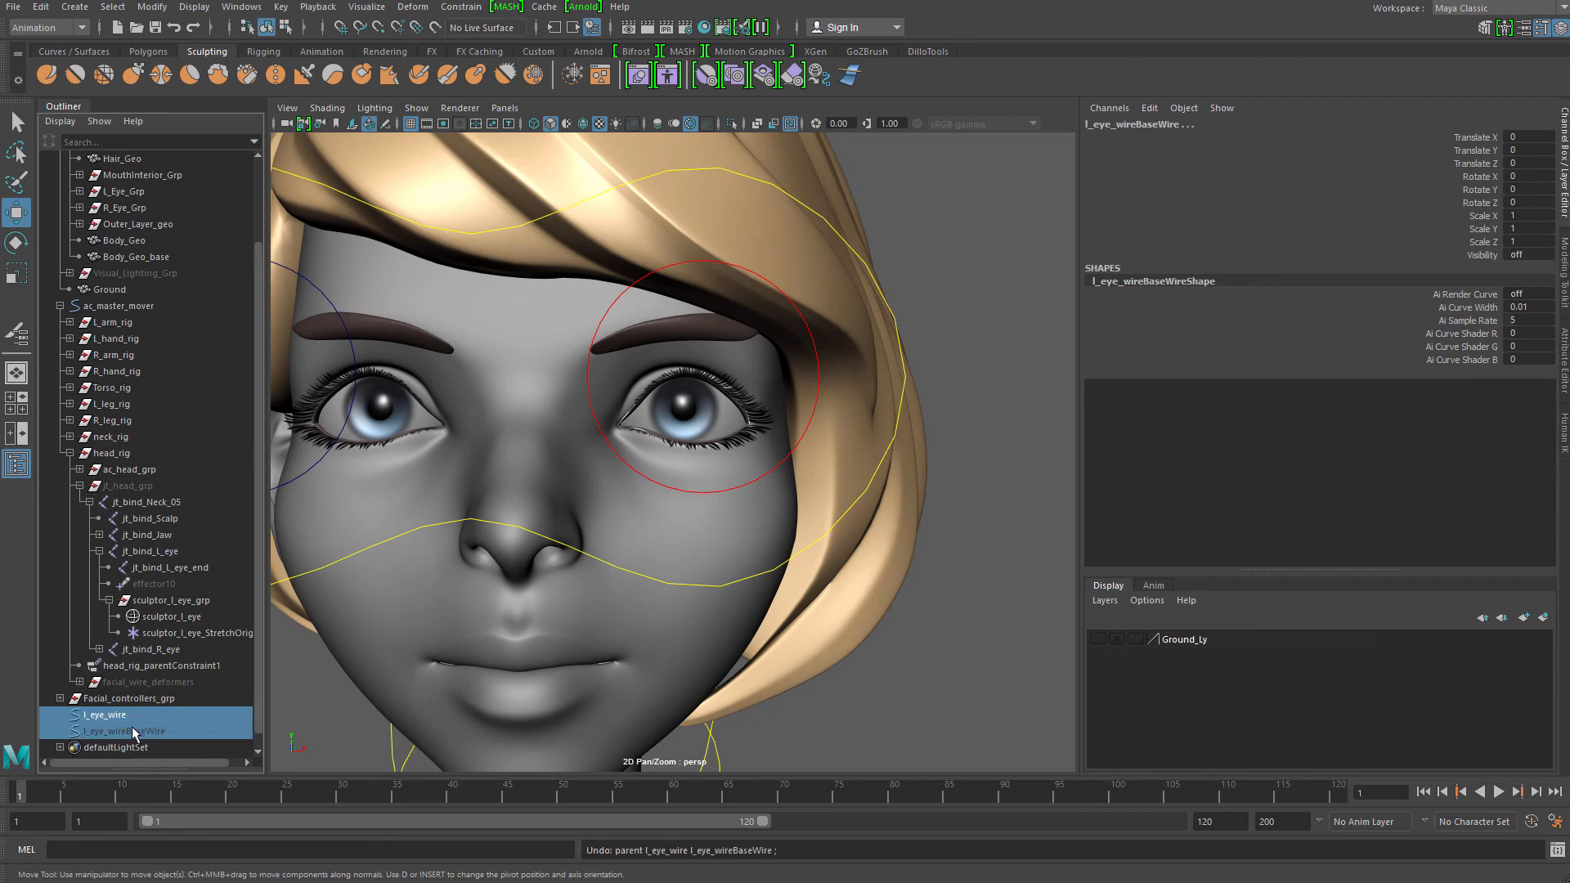
Parent l_eye_wire and l_eye_wireBaseWire under the facial_wire_deformers group in head_rig
click(142, 721)
shift+click(146, 726)
middle_drag(147, 724, 197, 689)
scroll(613, 433, up, 4)
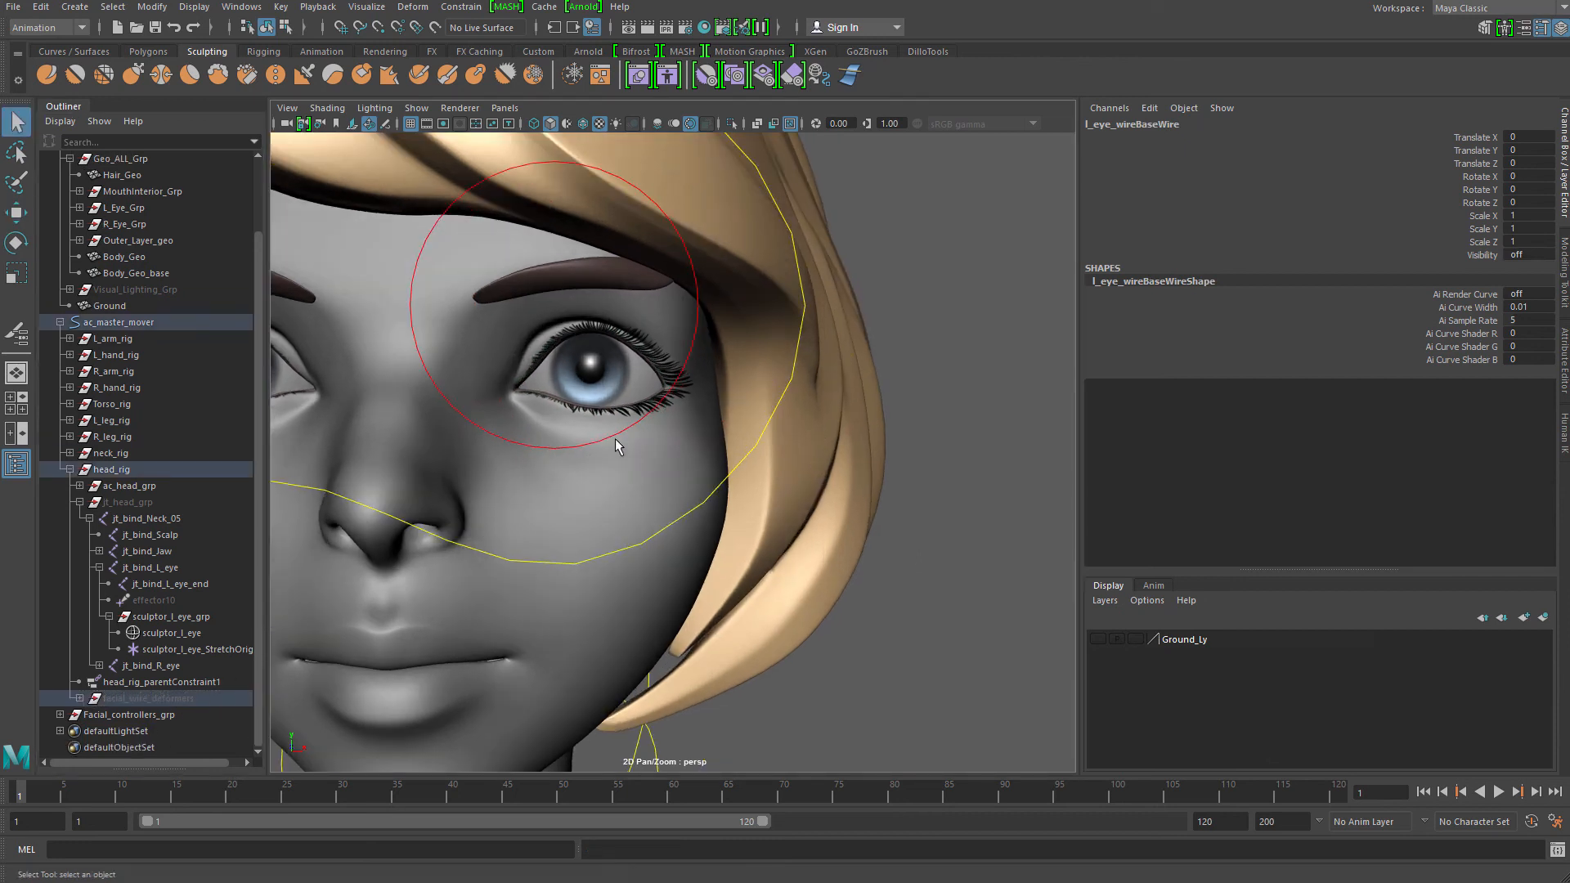
Test how the lids follow the left eye by moving ac_l_eye around and returning it to its start
key(q)
click(608, 433)
key(w)
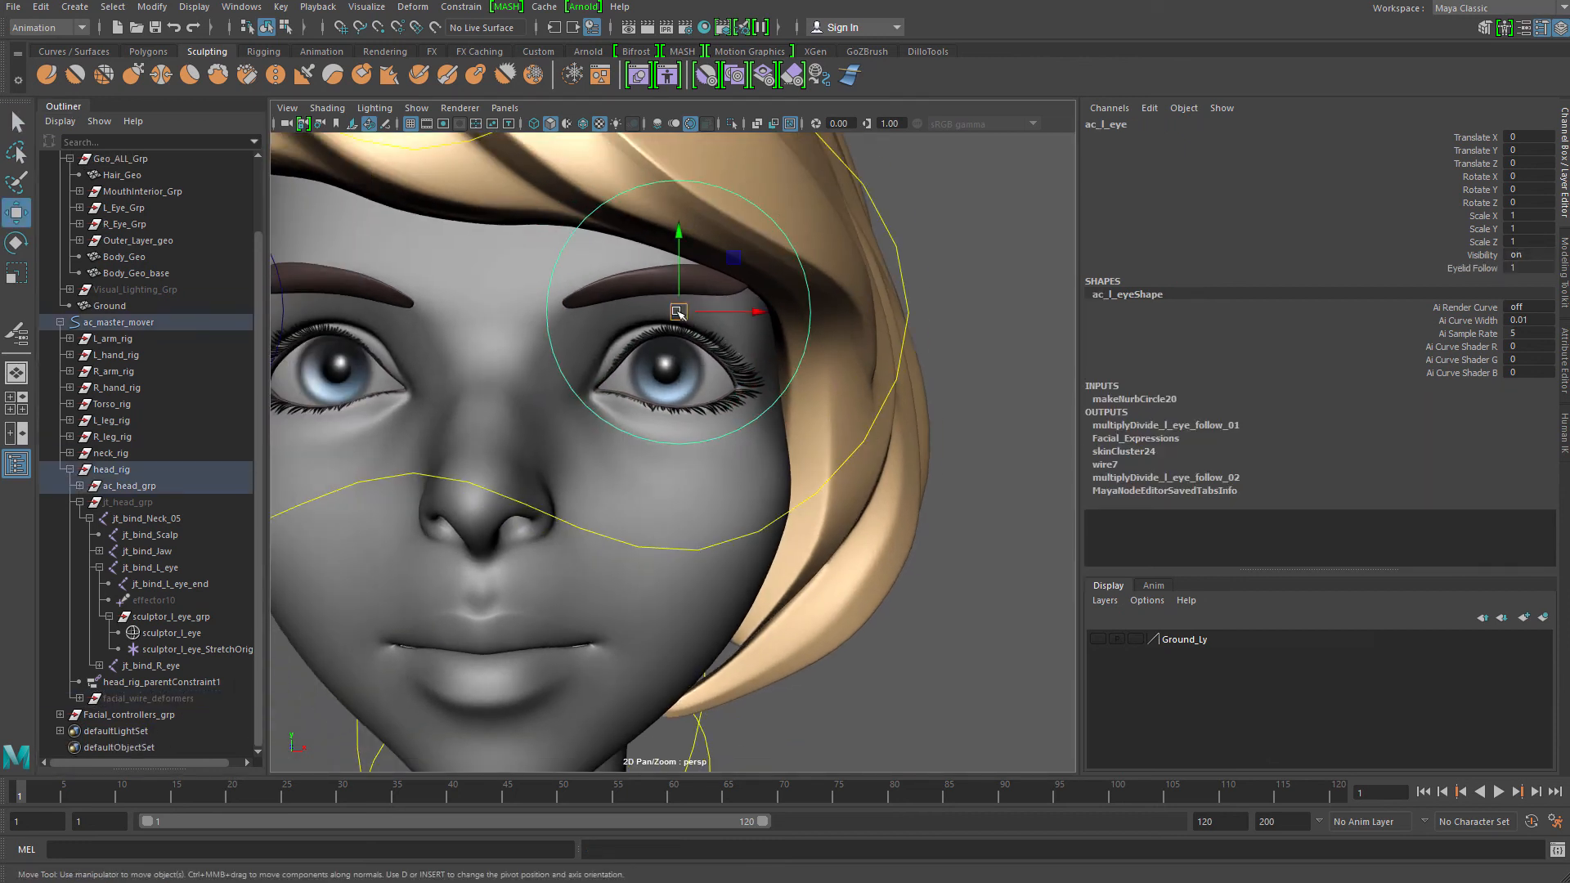
drag(679, 311, 447, 264)
drag(401, 337, 695, 425)
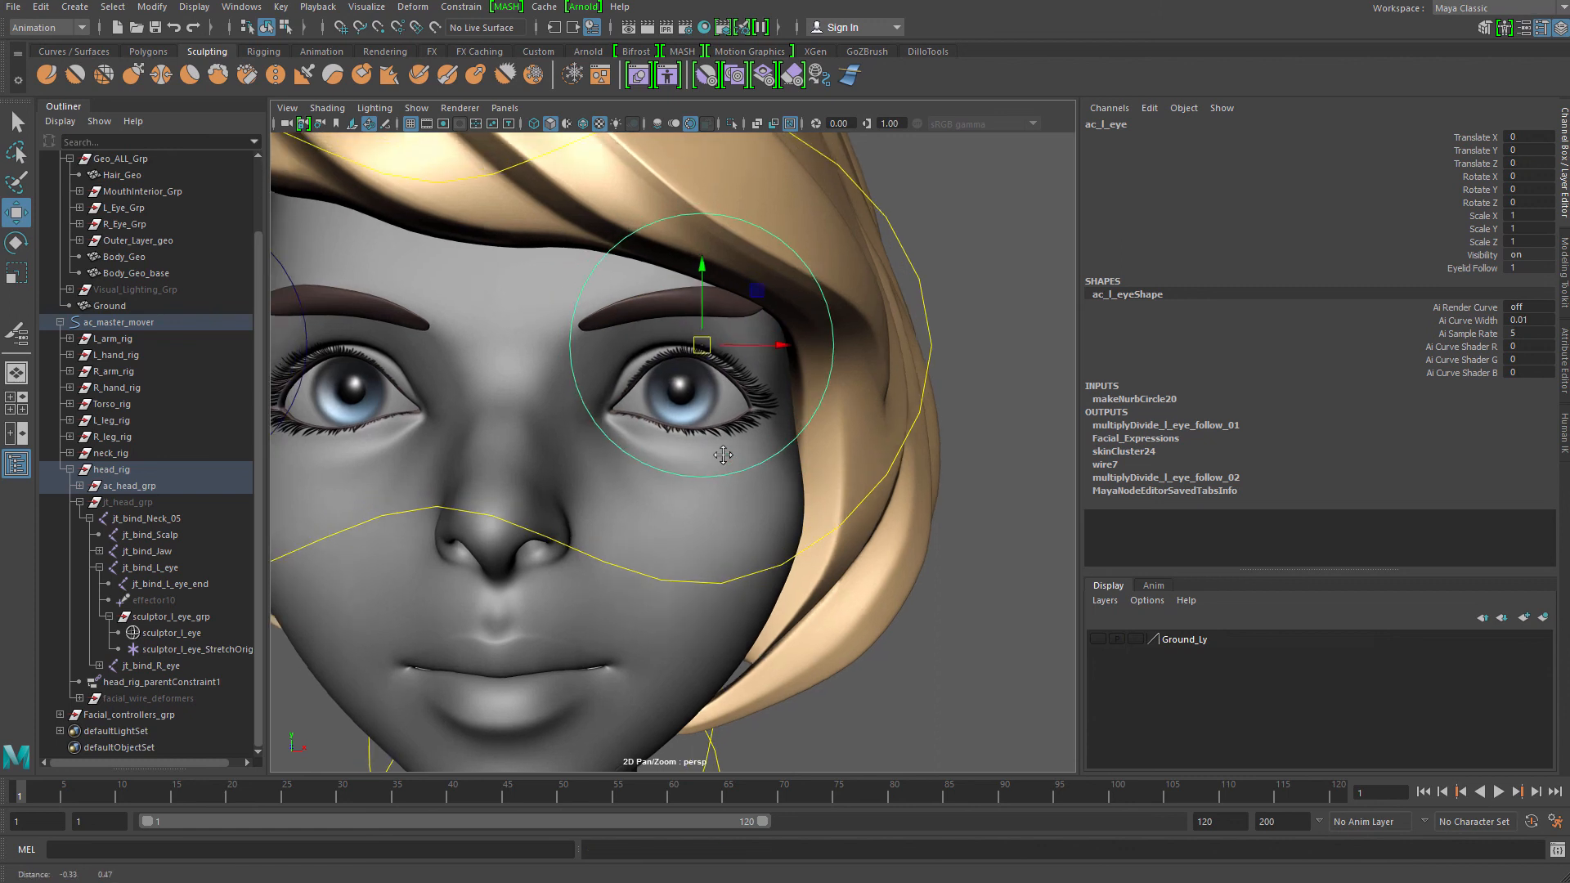
Add a keyable float attribute Eyelid_Collide to ac_l_eye with minimum 0, maximum 1 and default 0
alt+right_drag(723, 455, 806, 446)
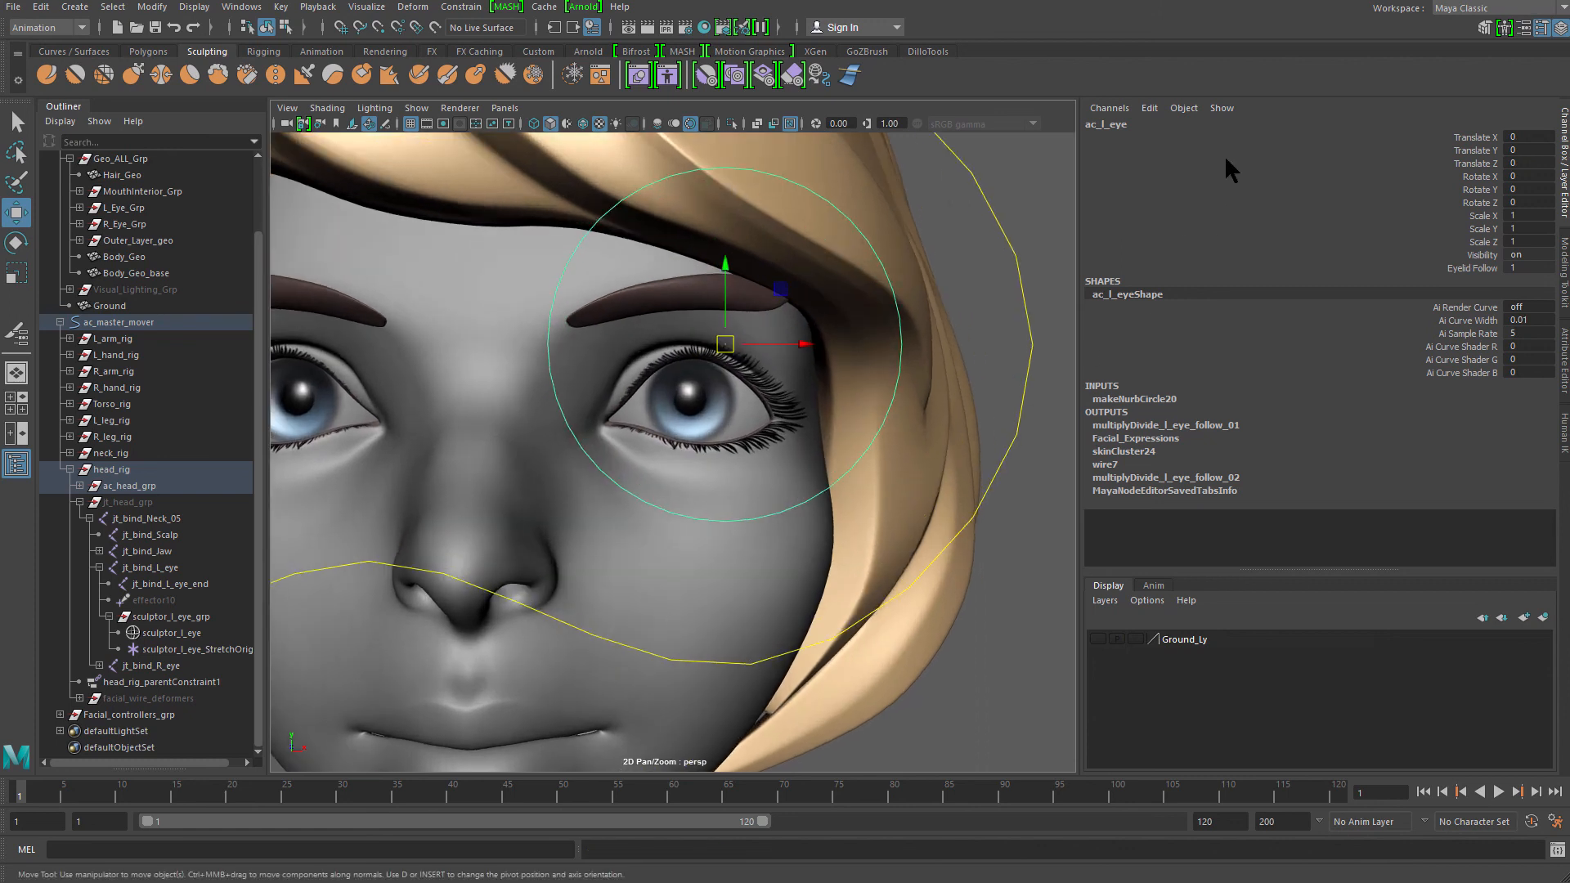
click(1149, 108)
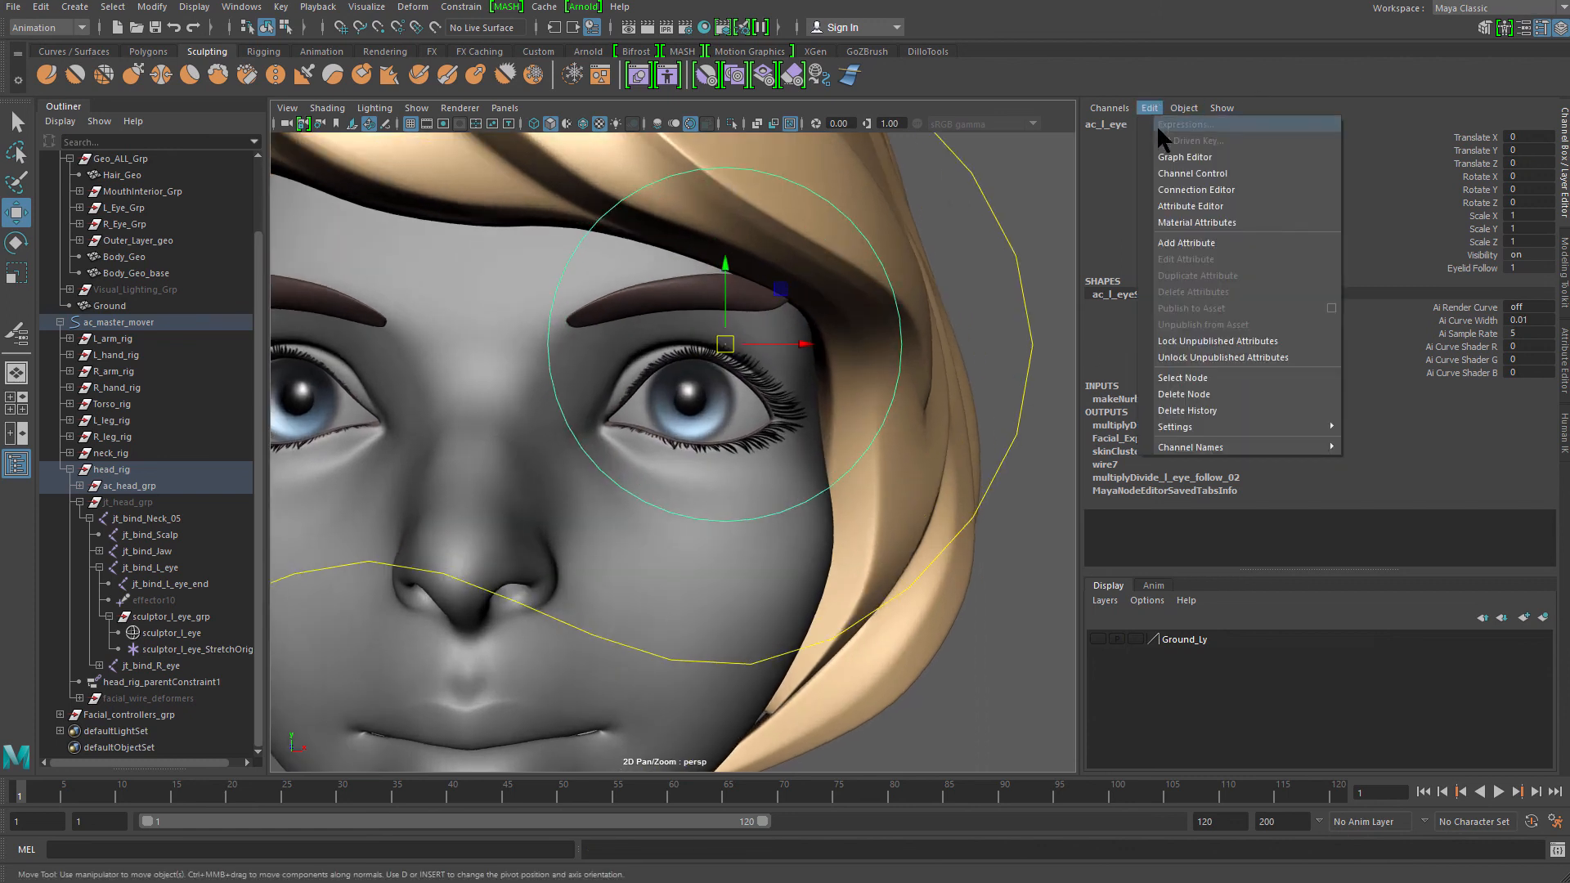
click(1222, 245)
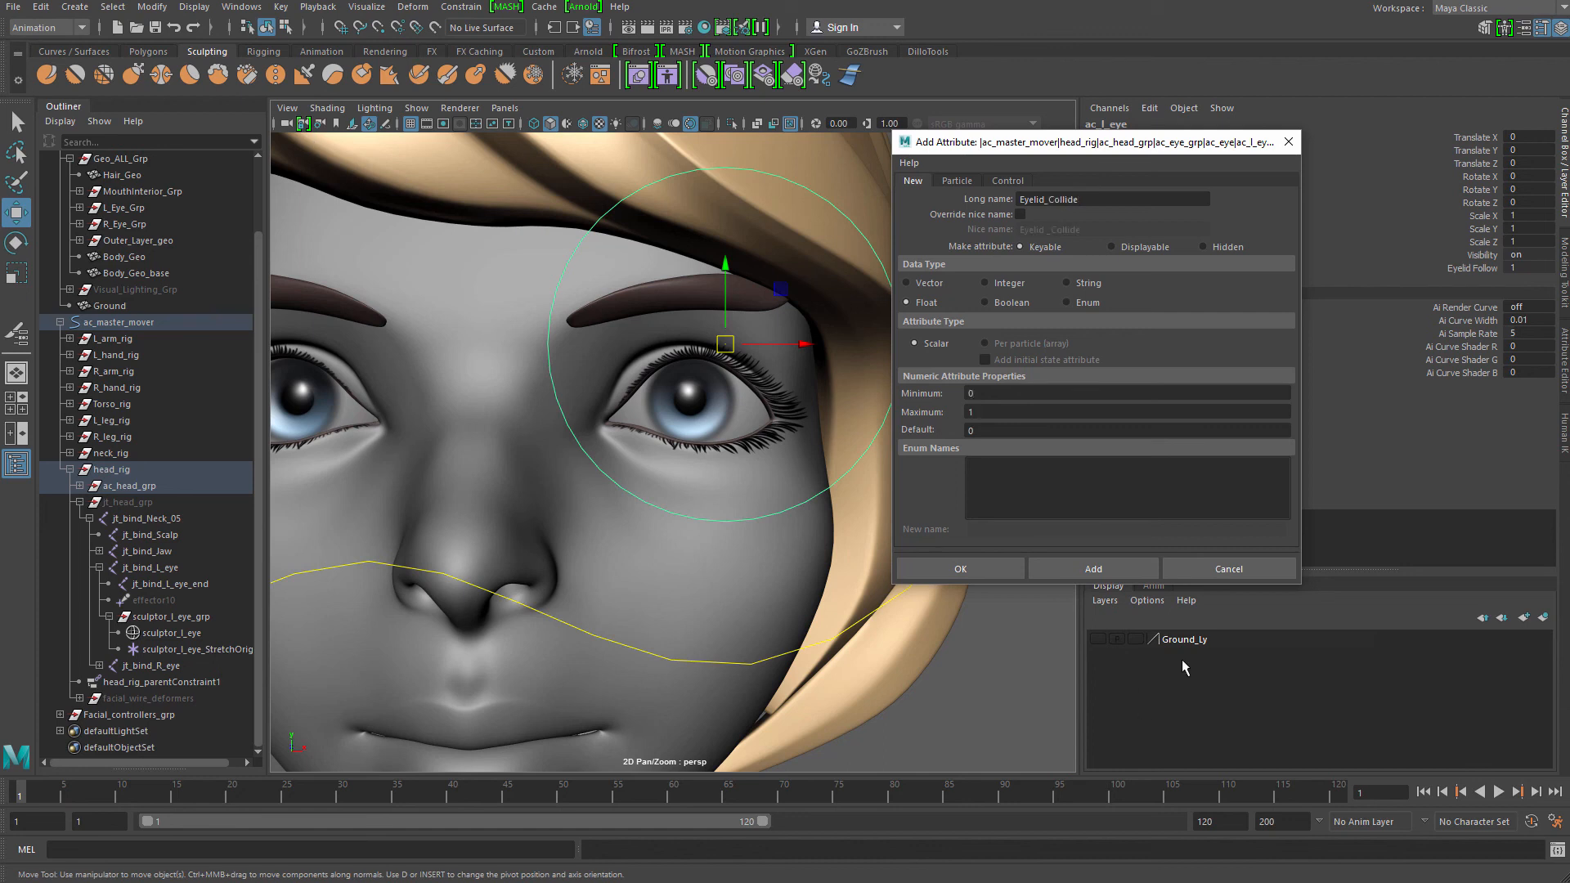
click(1095, 569)
click(1226, 569)
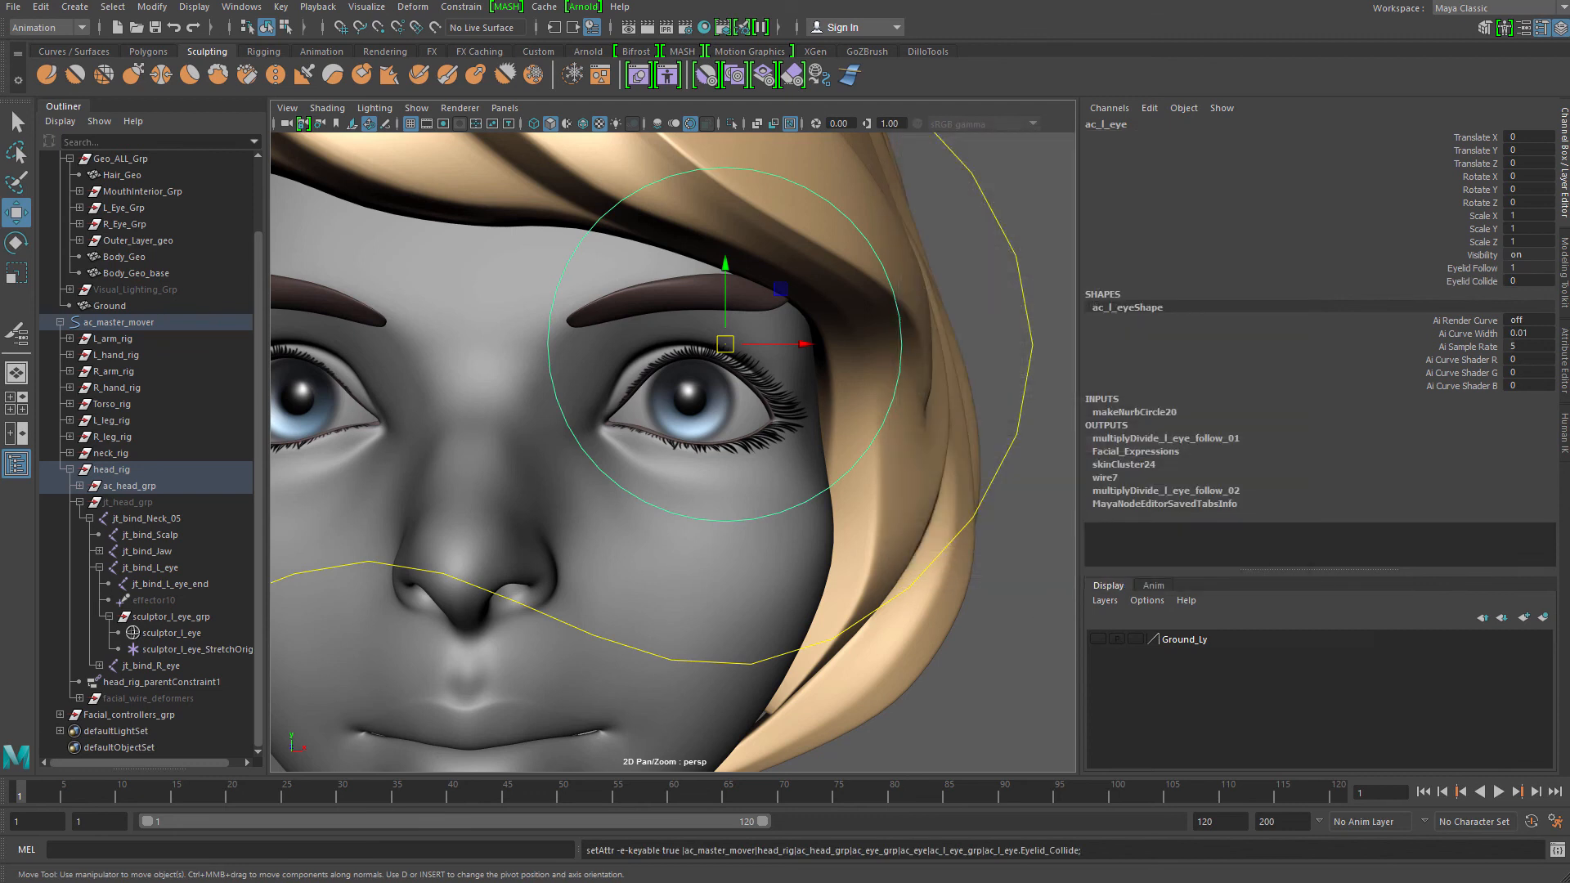
In the Node Editor, place the wire7 node beside multiplyDivide_l_eye_follow_02 and expand it to show all its attributes
click(443, 54)
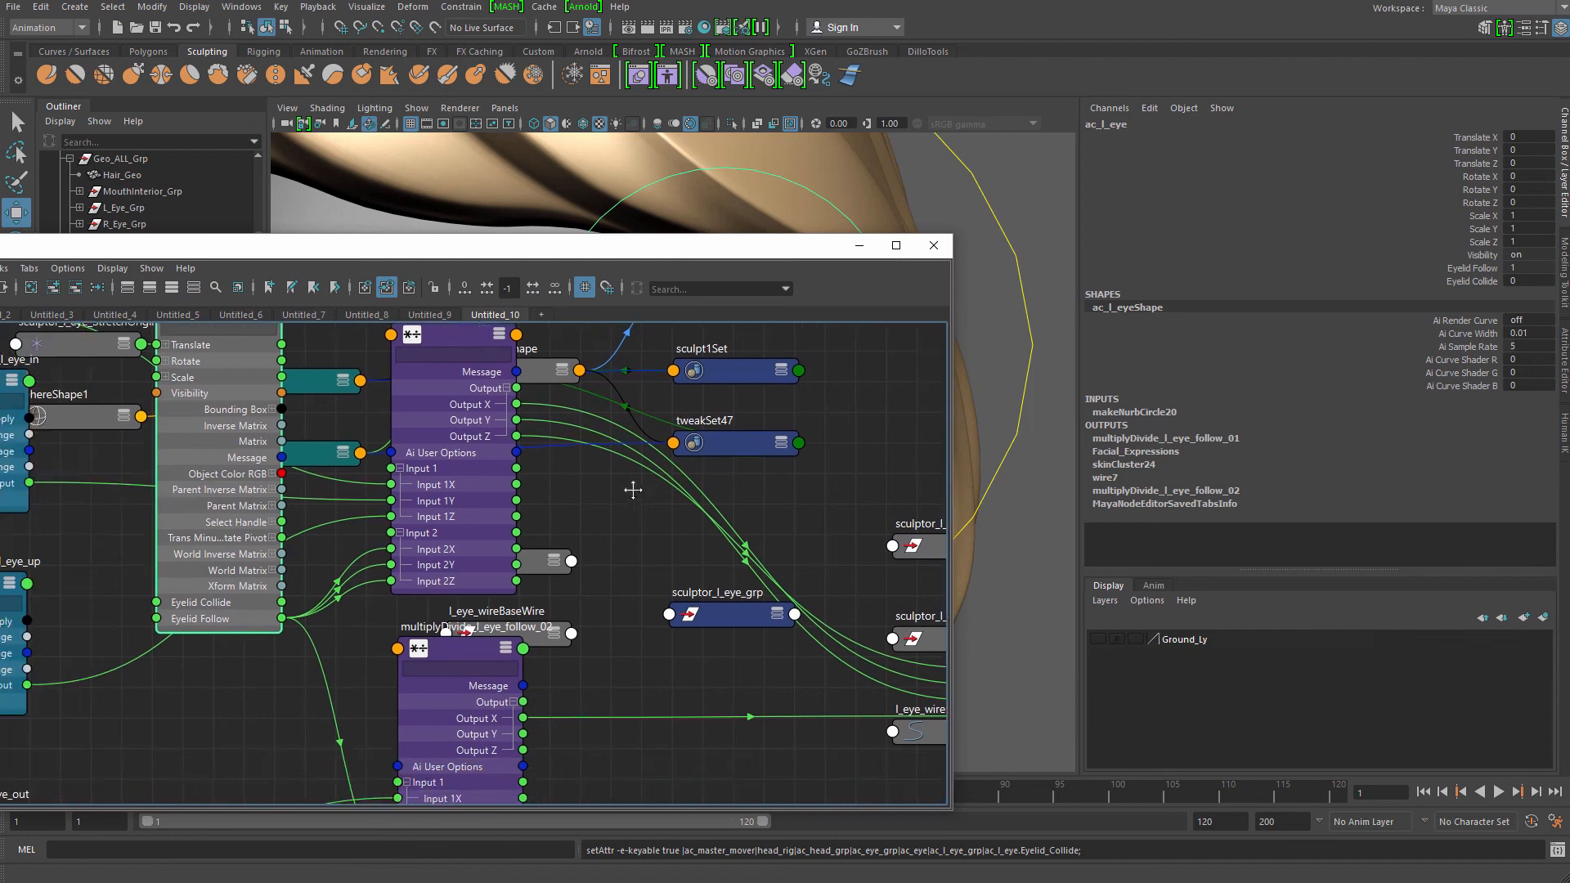
mouse_move(362, 556)
mouse_down()
mouse_move(323, 591)
mouse_move(407, 600)
mouse_up()
scroll(481, 564, down, 4)
scroll(484, 574, up, 2)
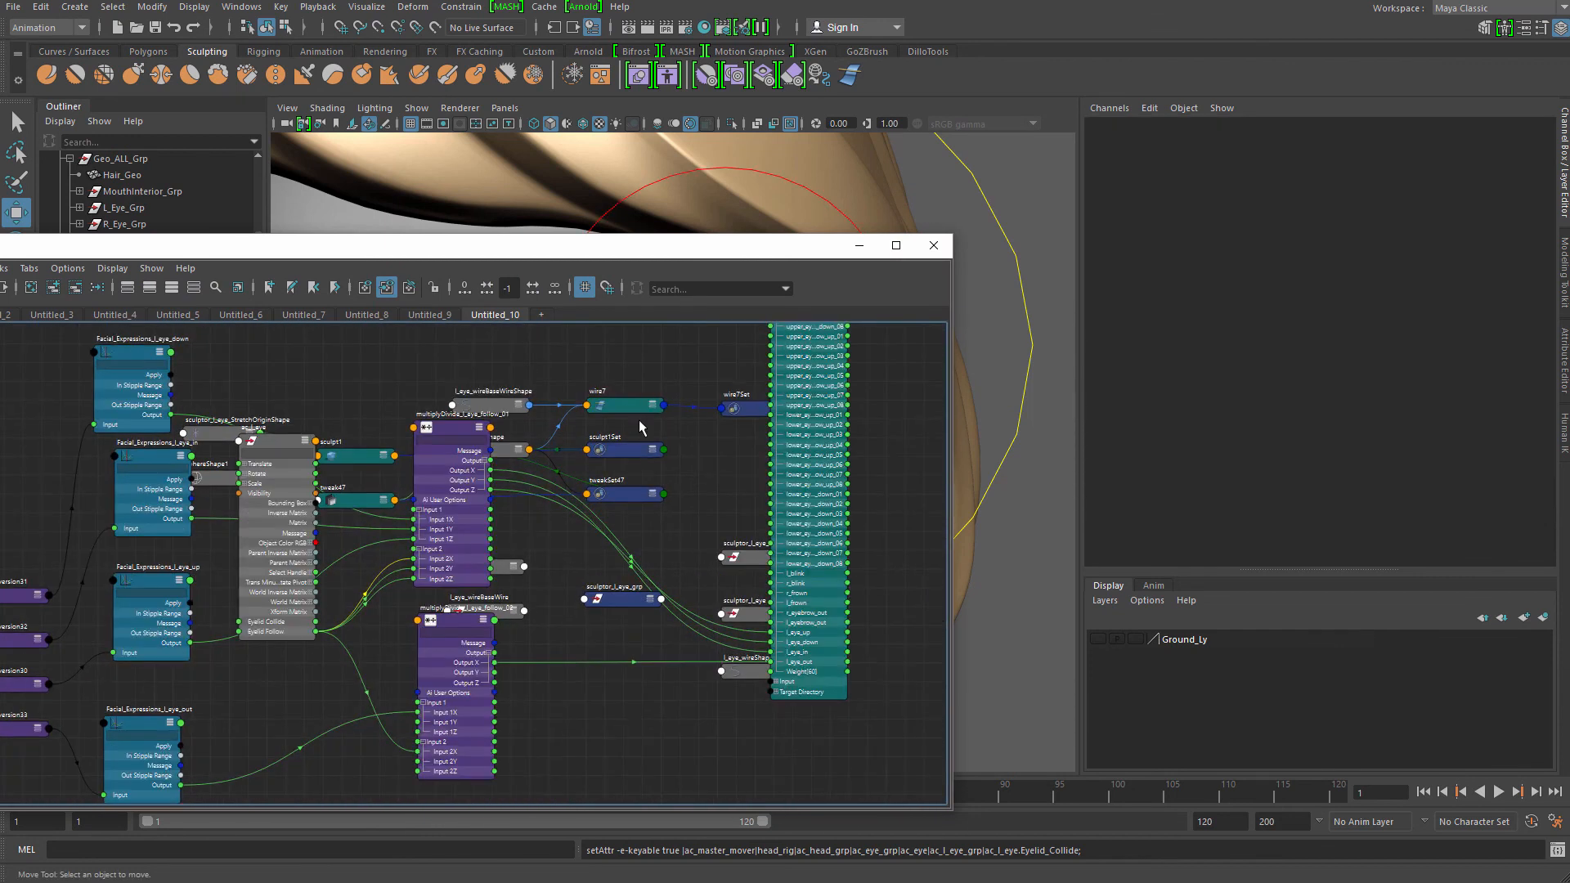
drag(598, 413, 614, 405)
drag(605, 542, 590, 707)
alt+middle_drag(587, 656, 578, 610)
scroll(576, 610, up, 2)
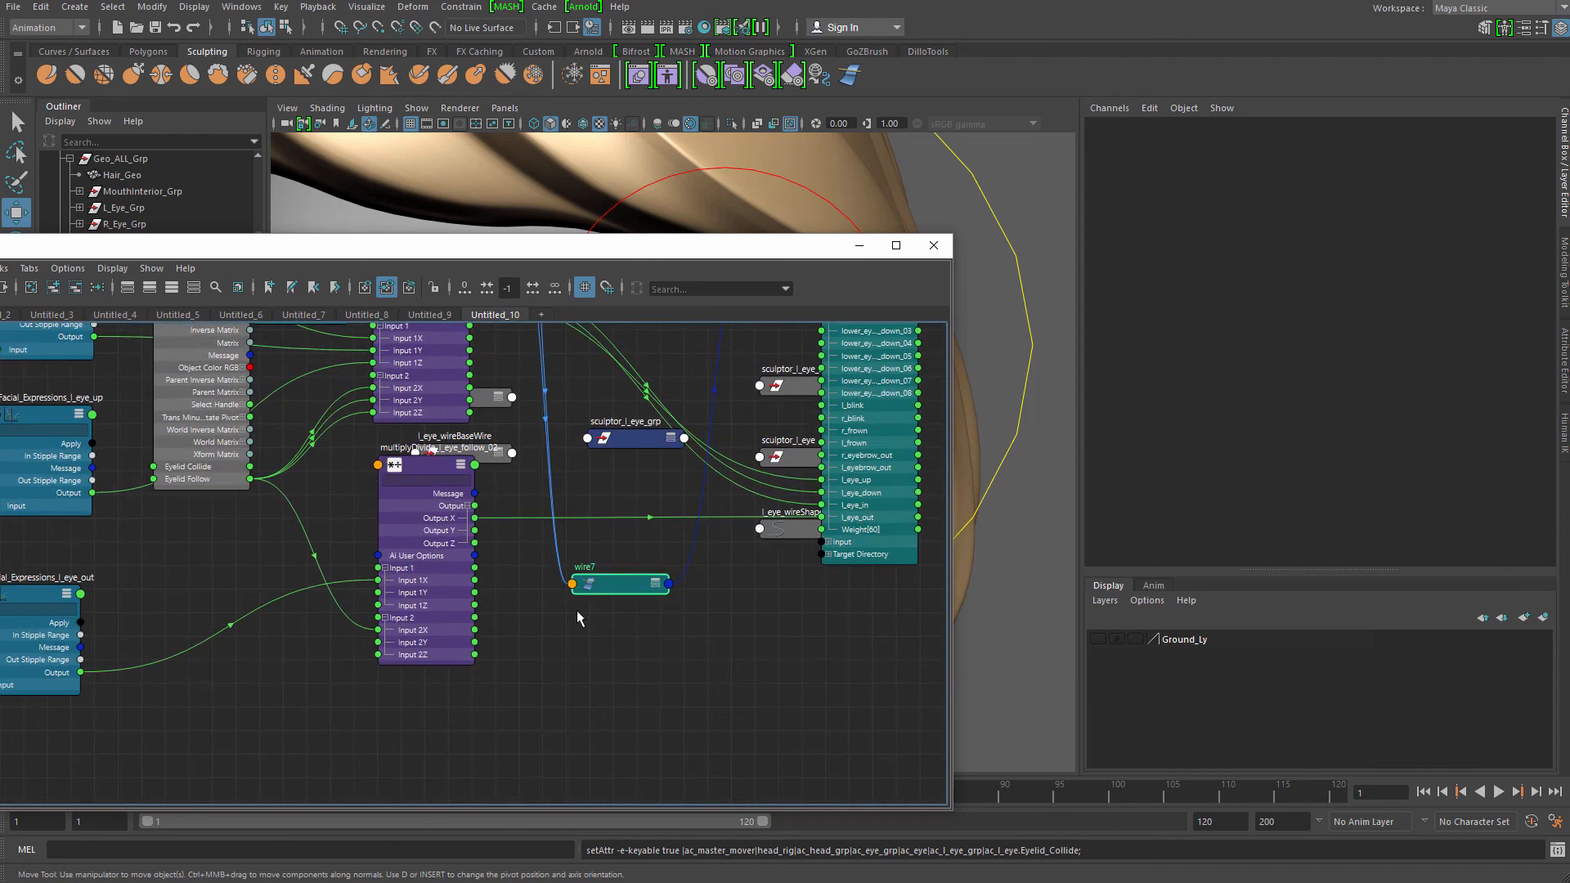
drag(606, 572, 638, 499)
key(3)
drag(646, 628, 647, 586)
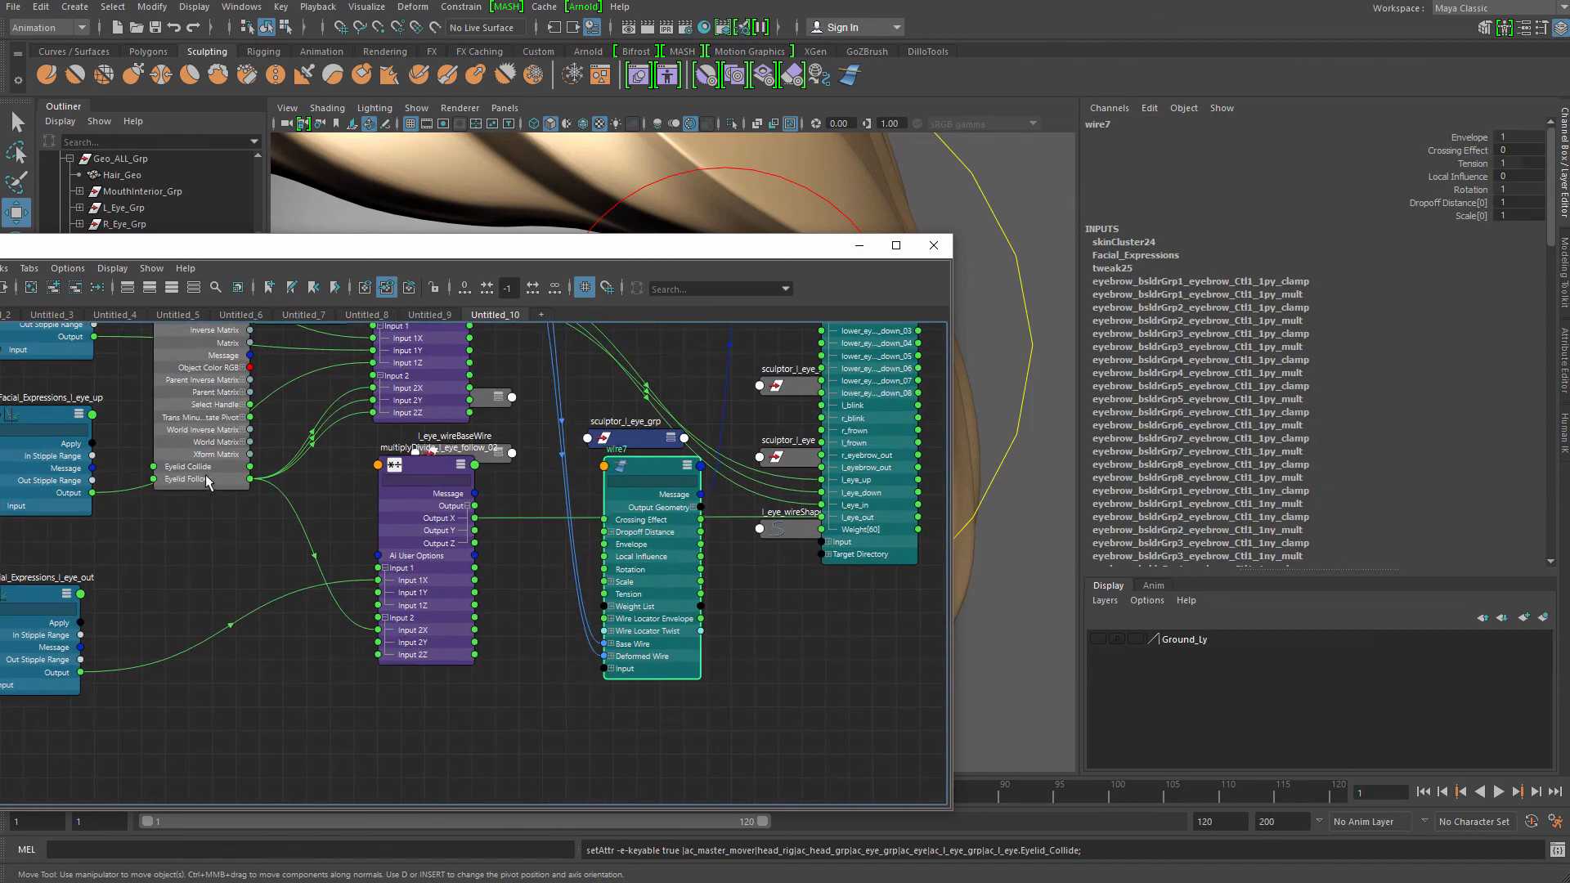
Connect the Eyelid Collide attribute of ac_l_eye to the Envelope of wire7
drag(244, 488, 222, 493)
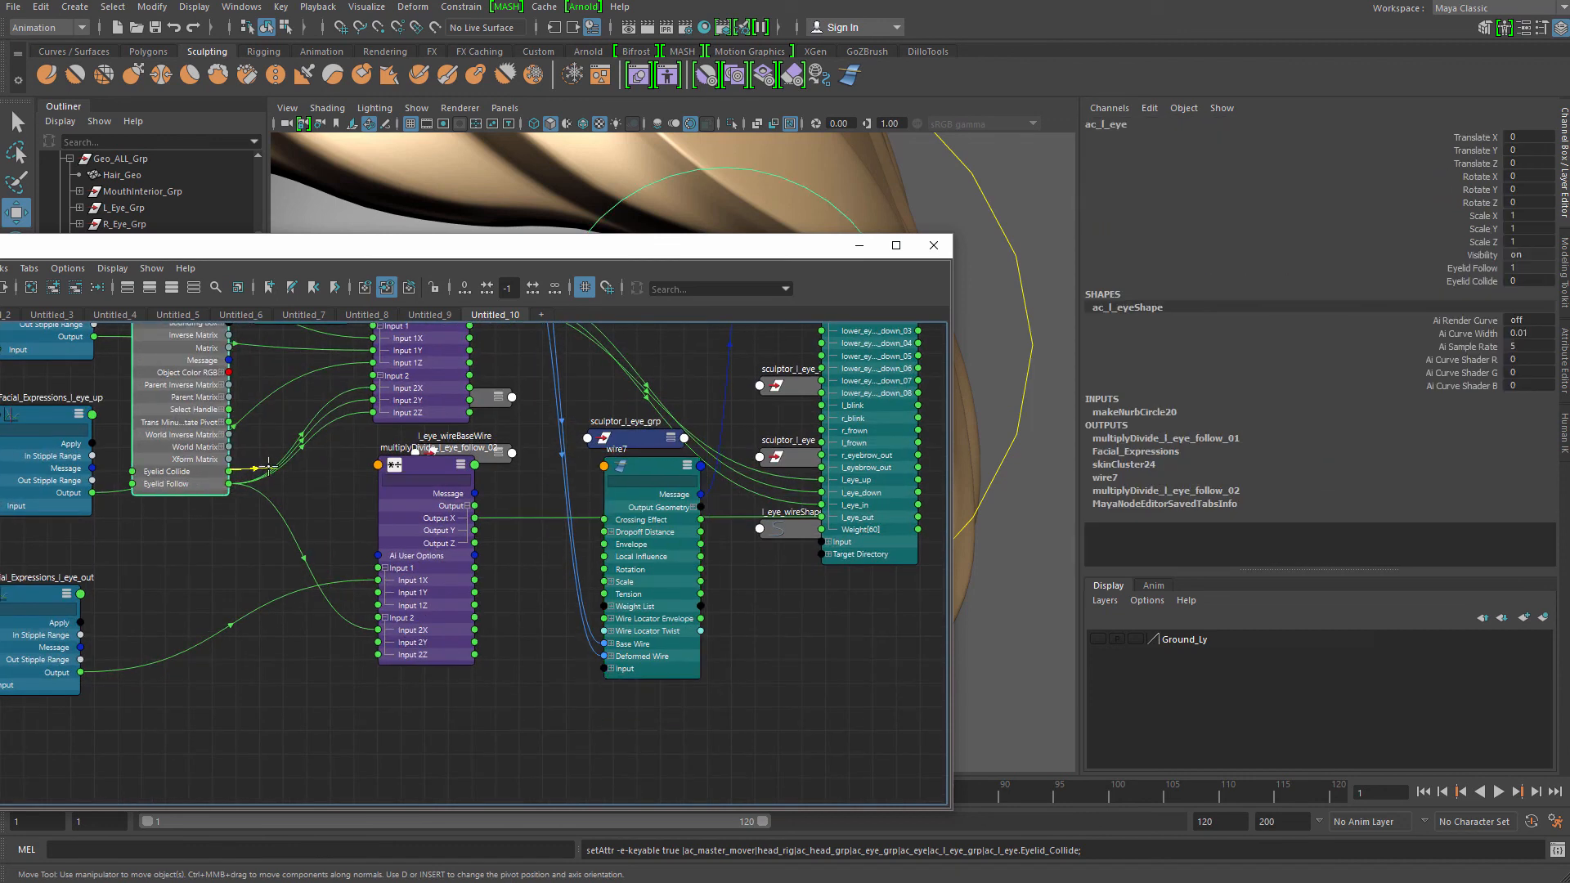
mouse_move(422, 544)
mouse_down()
mouse_move(558, 654)
mouse_move(607, 528)
mouse_up()
alt+middle_drag(607, 529, 602, 596)
scroll(557, 601, down, 3)
drag(570, 626, 566, 440)
drag(724, 258, 695, 504)
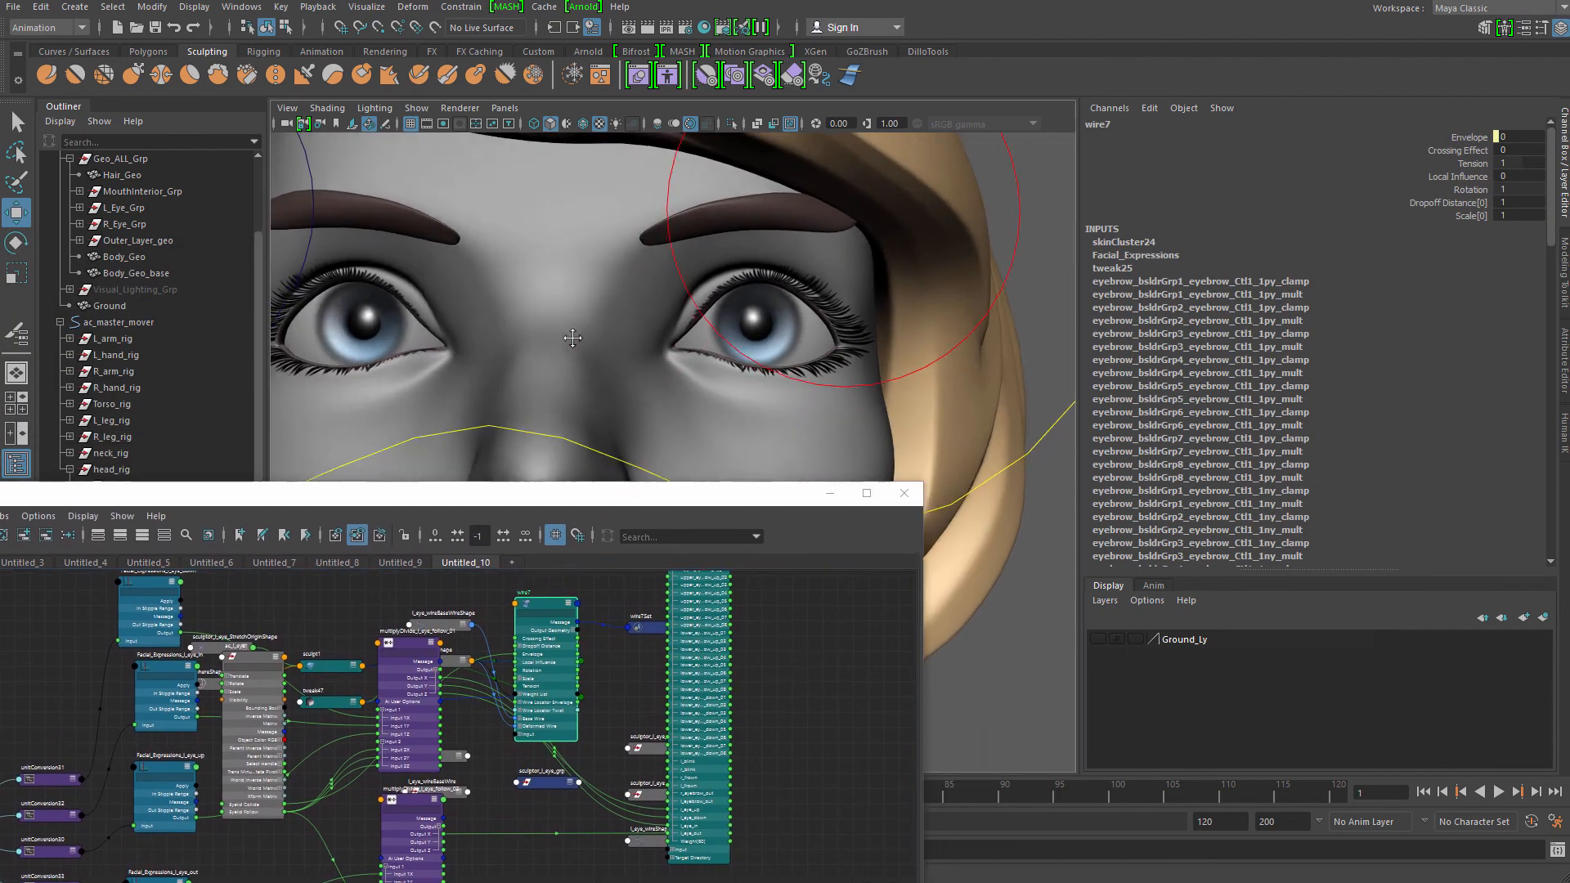
Graph Body_Geo with its wire7 deformer in a new Node Editor tab and spread the nodes apart
click(569, 305)
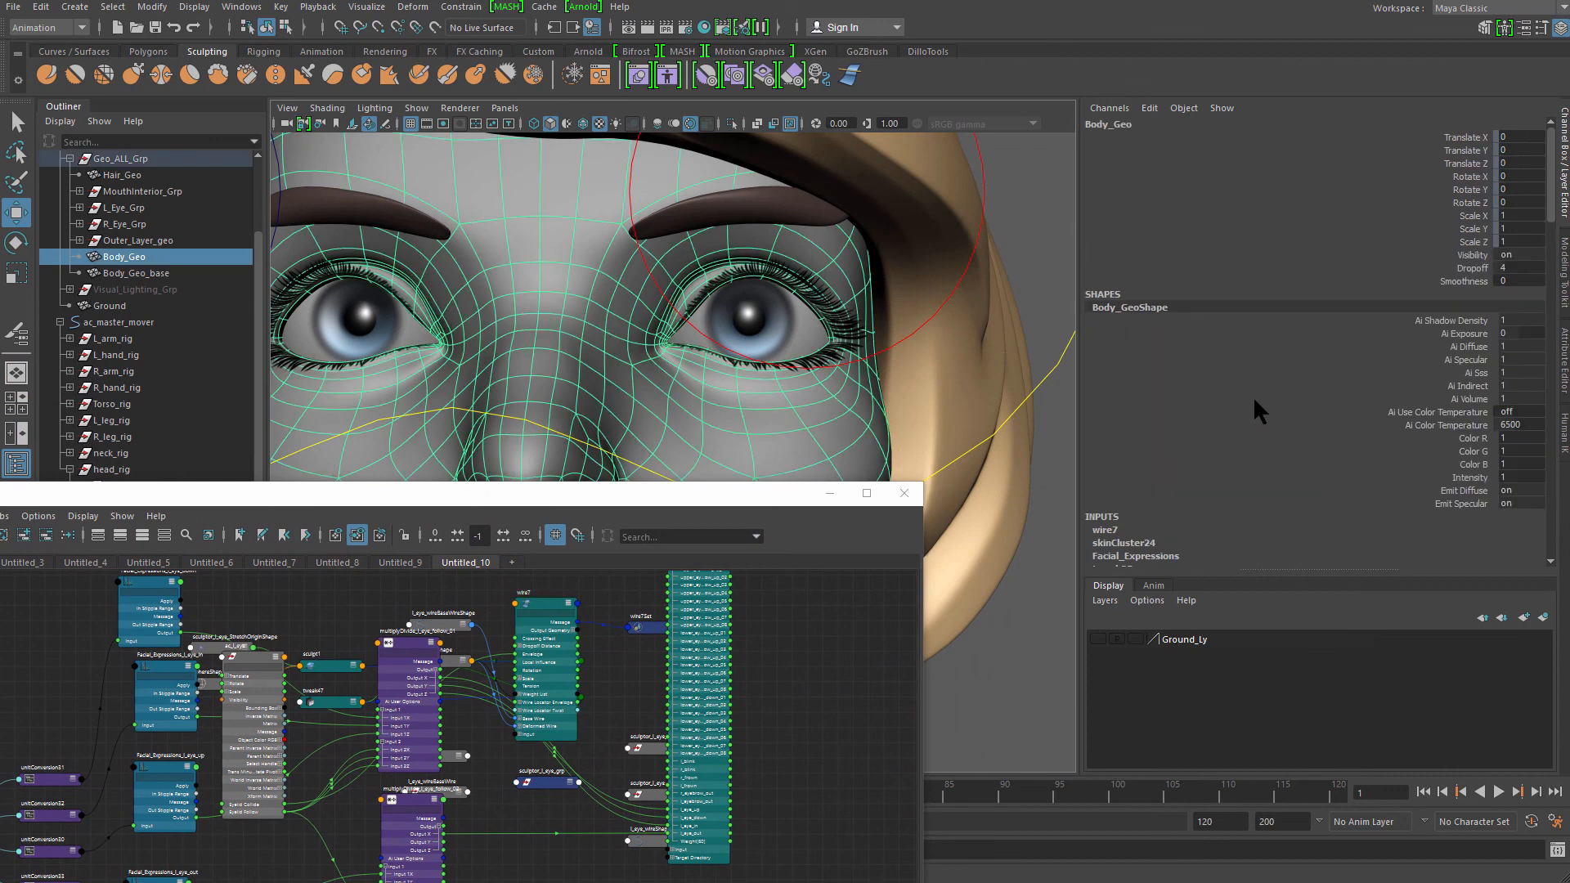
click(1106, 530)
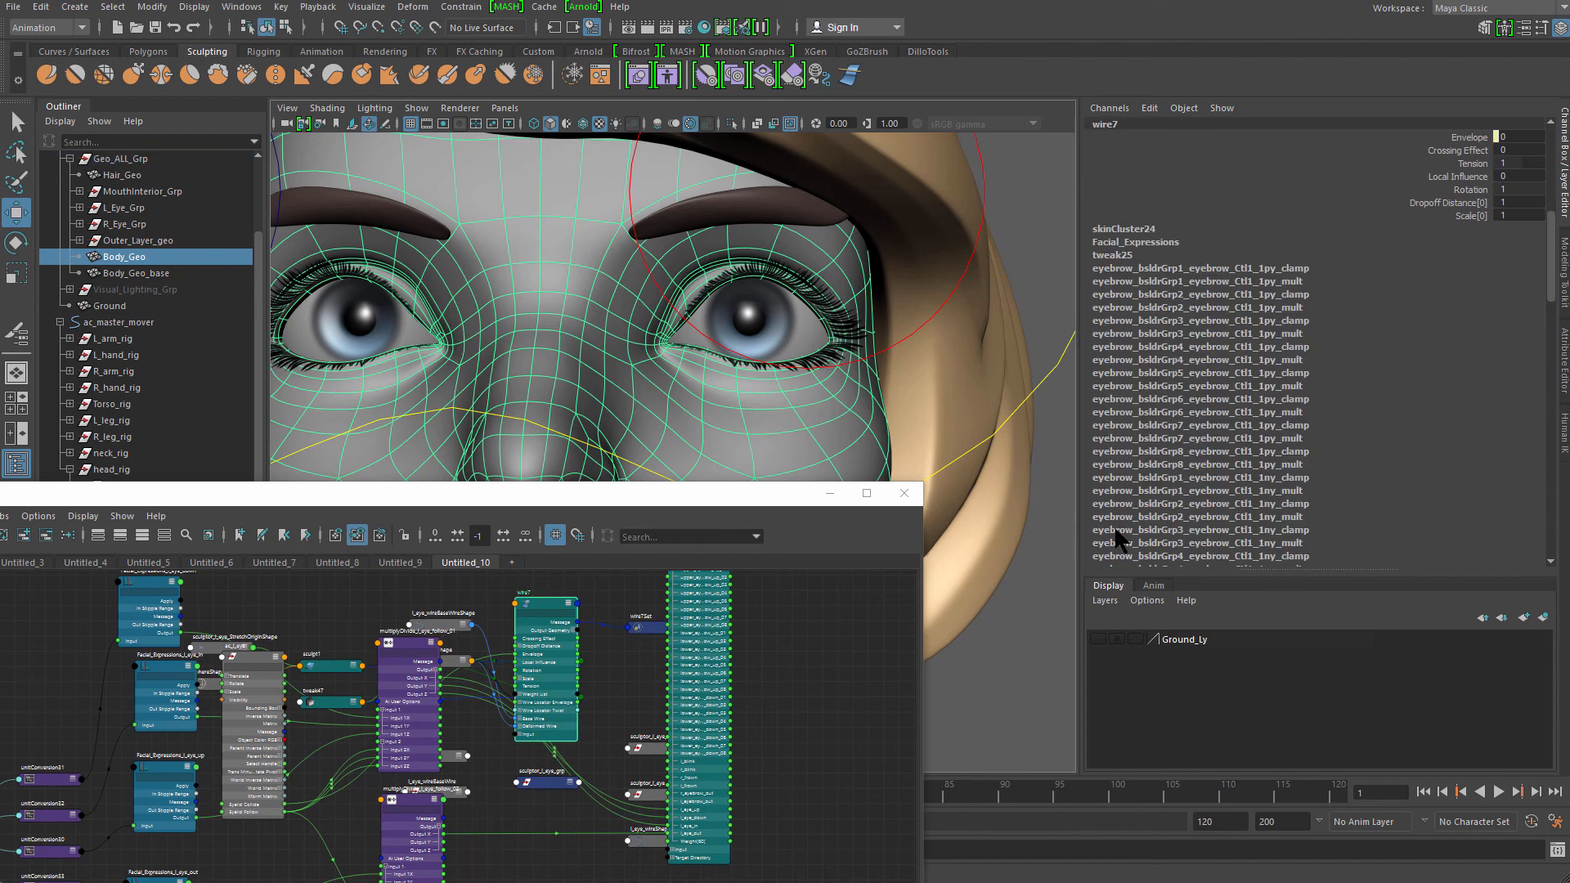
click(512, 562)
click(25, 536)
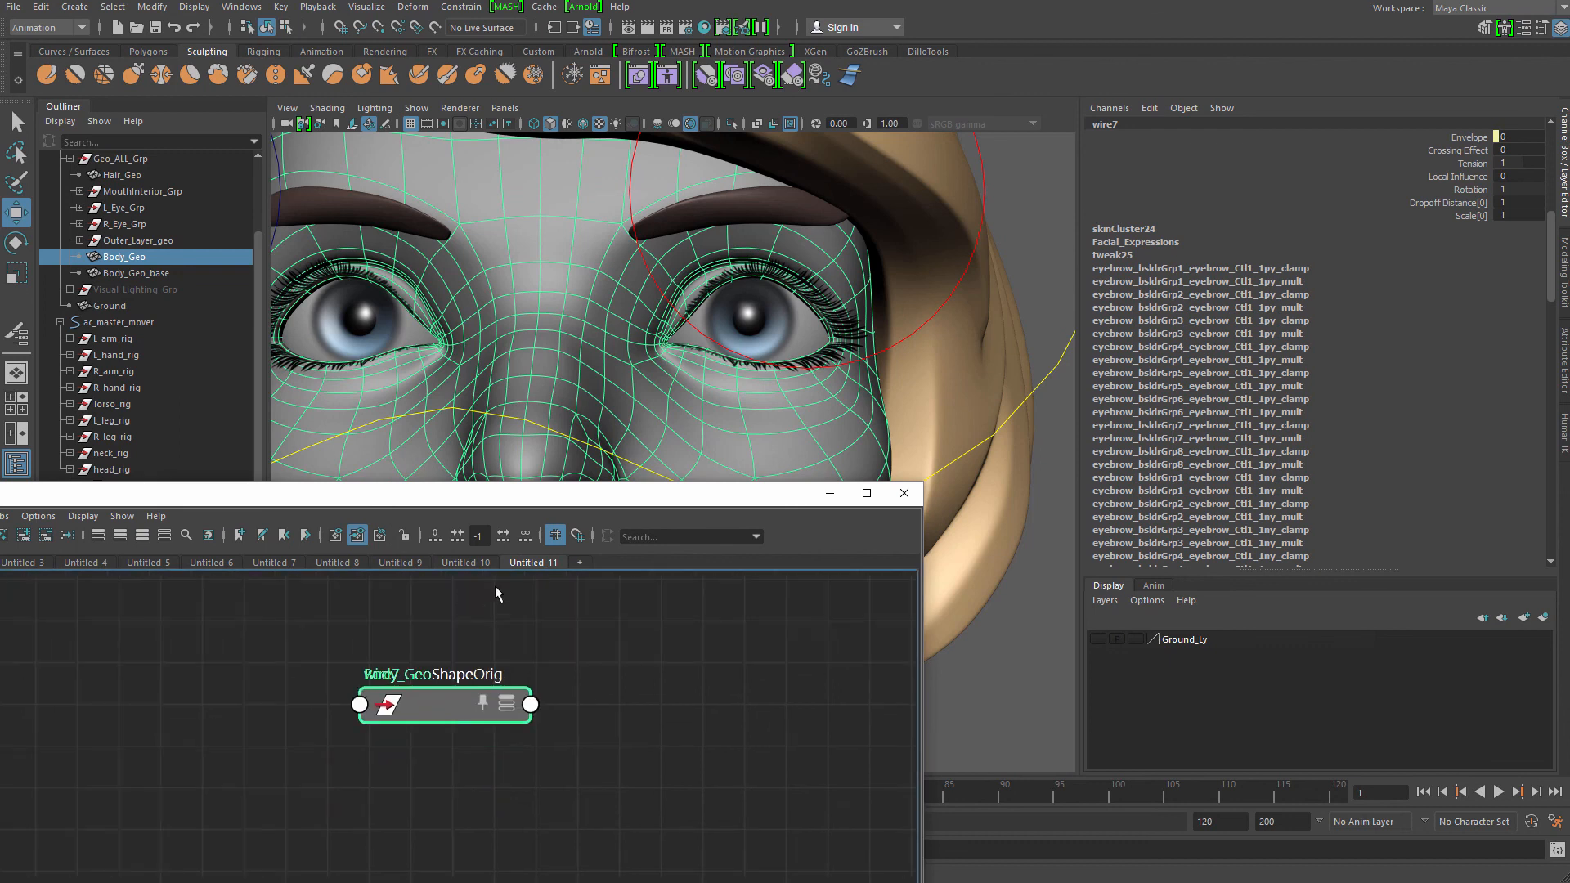
drag(491, 709, 292, 859)
drag(437, 713, 550, 730)
drag(256, 856, 296, 671)
drag(474, 720, 633, 690)
drag(297, 677, 514, 698)
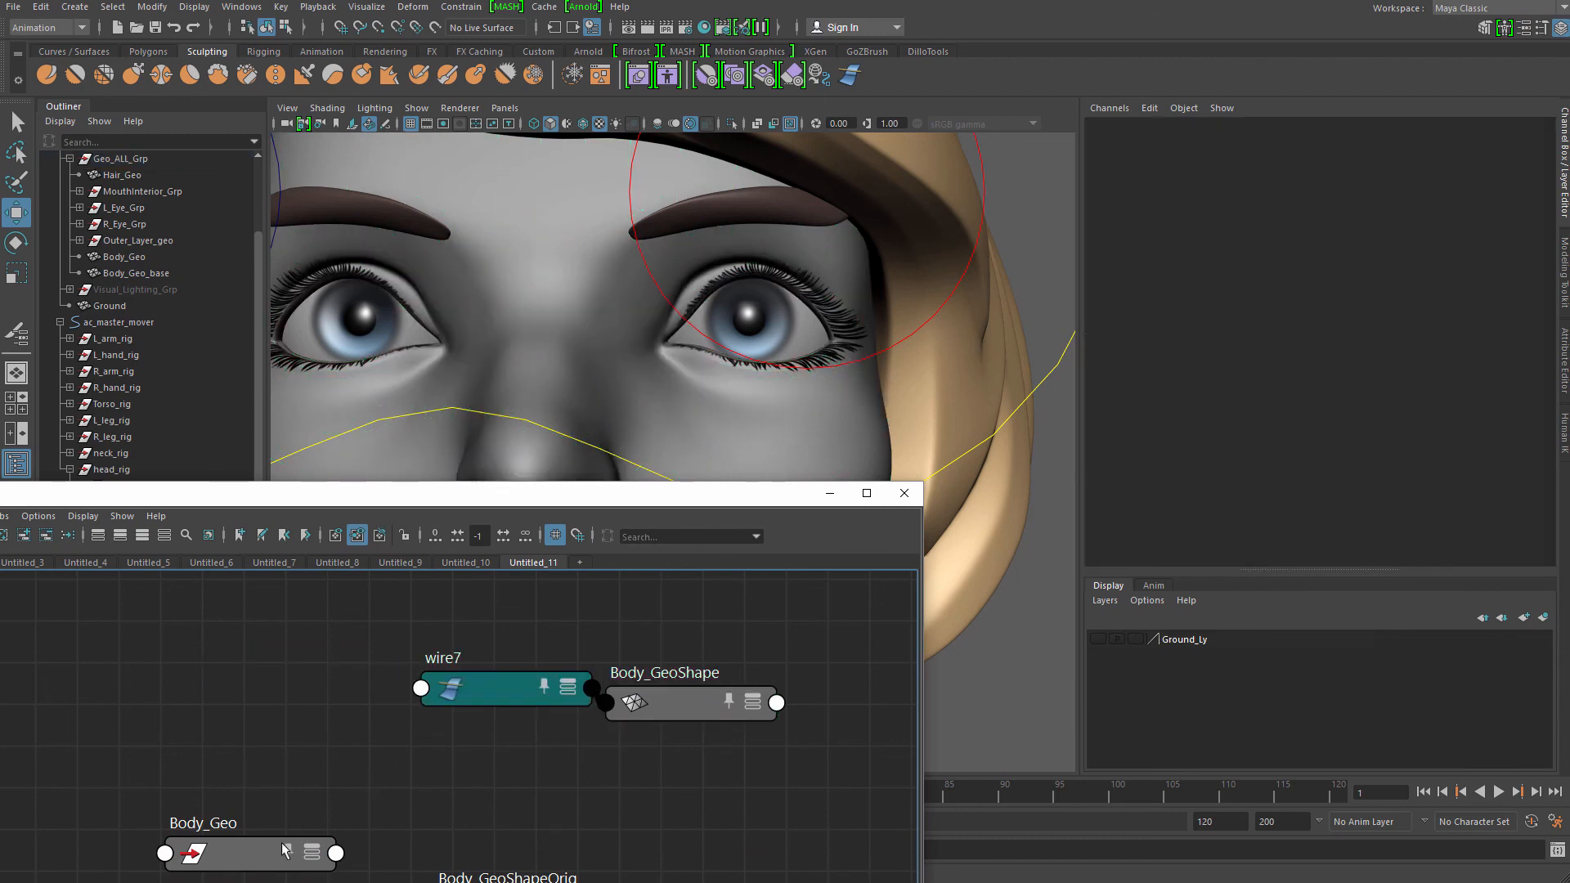
drag(245, 854, 81, 859)
Add ac_l_eye to the graph and separate its transform and shape nodes from wire7
click(507, 688)
drag(587, 495, 818, 363)
click(816, 368)
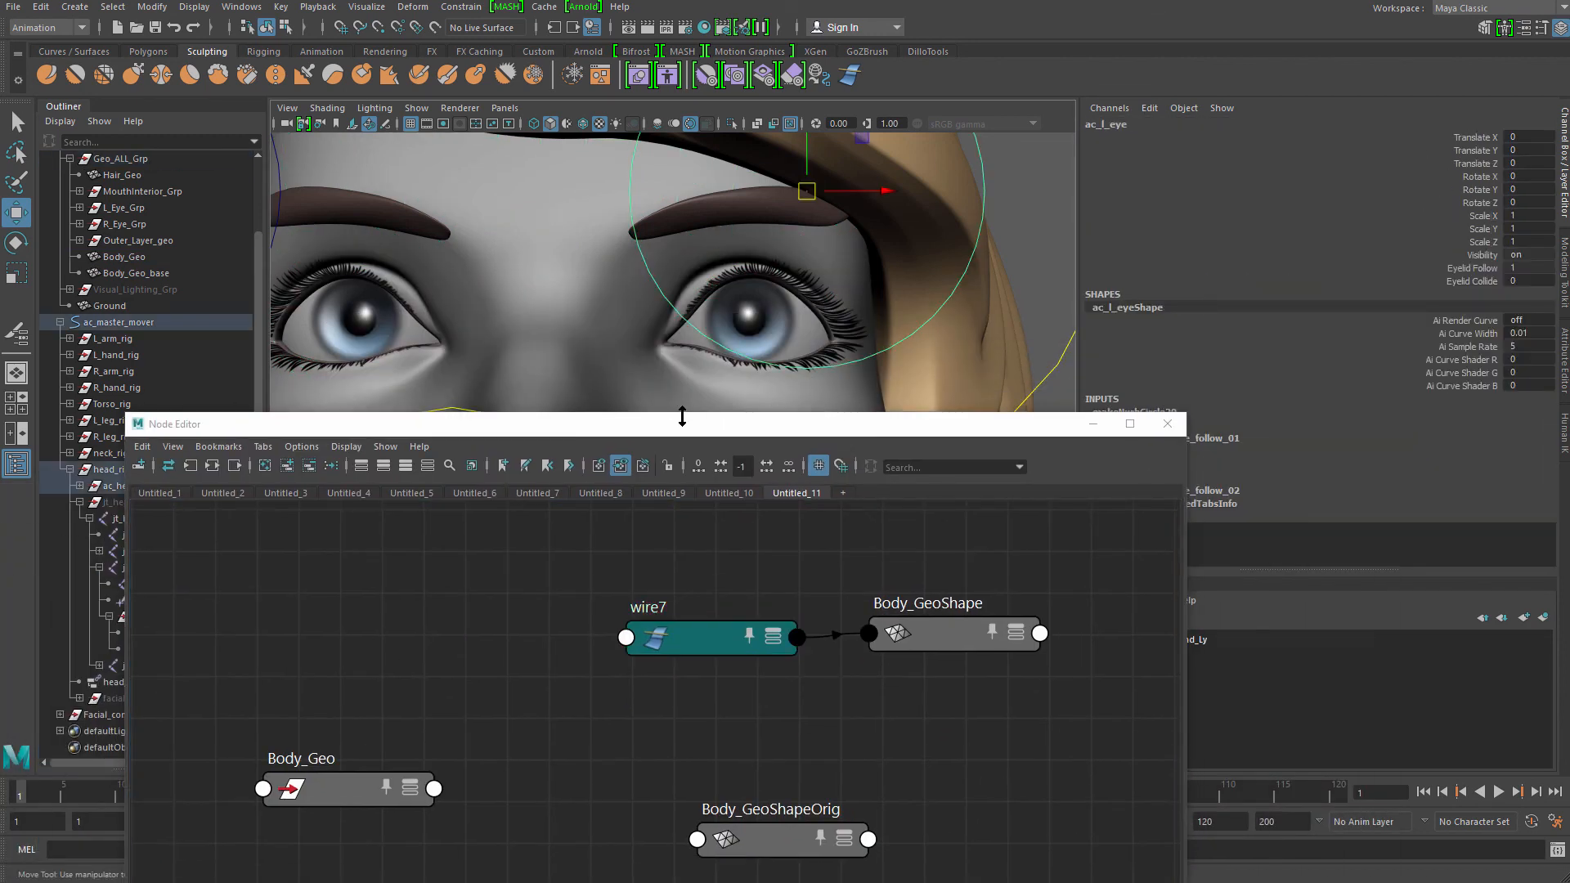
click(287, 471)
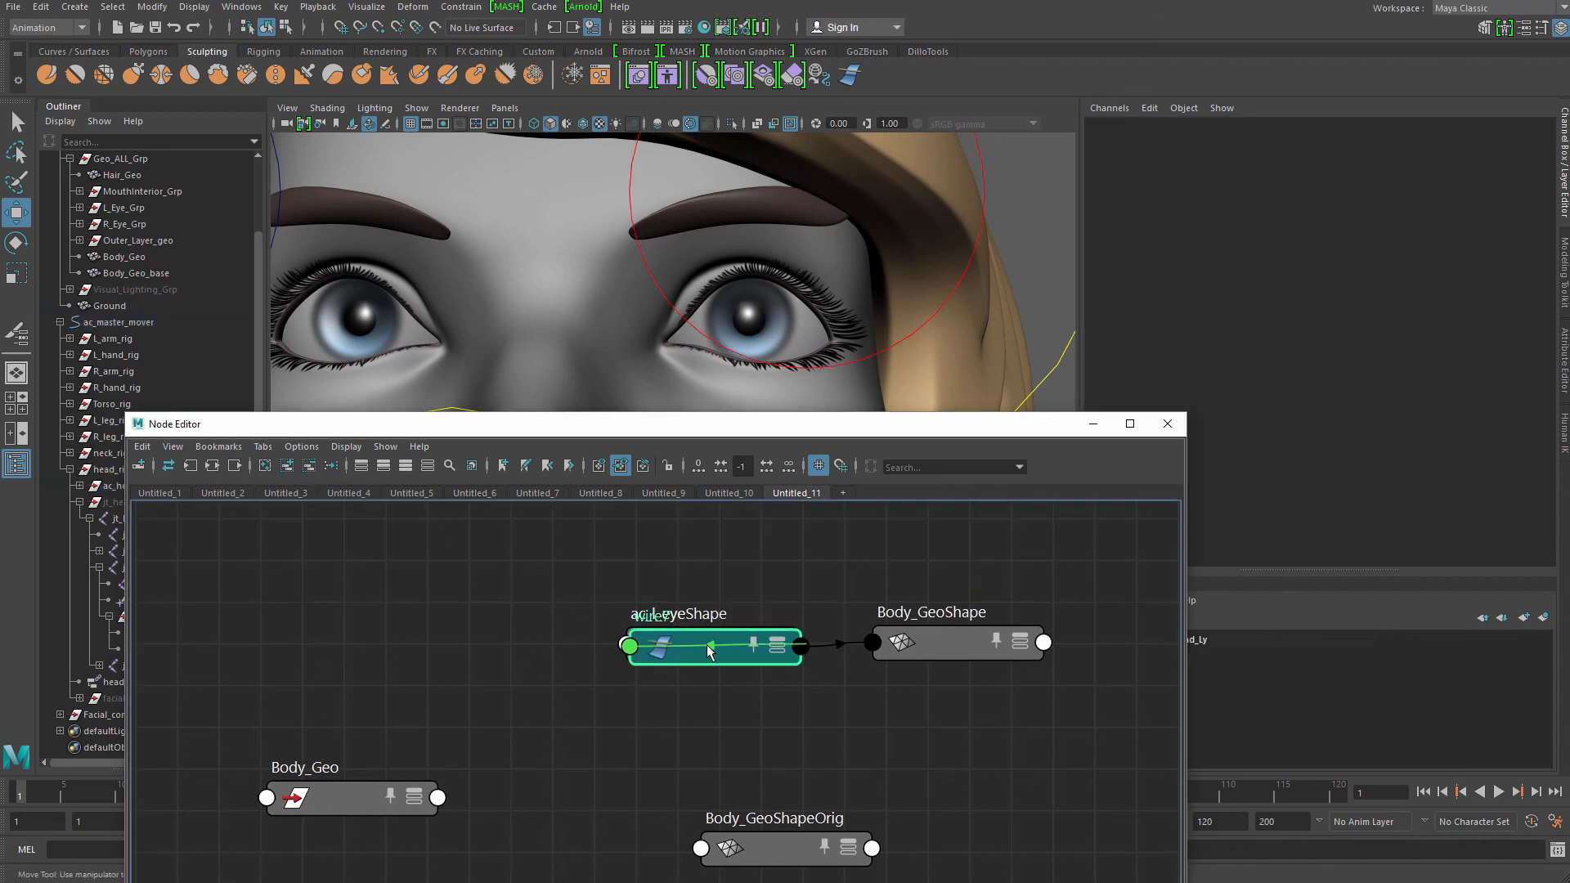
drag(683, 641, 699, 533)
drag(740, 695, 725, 640)
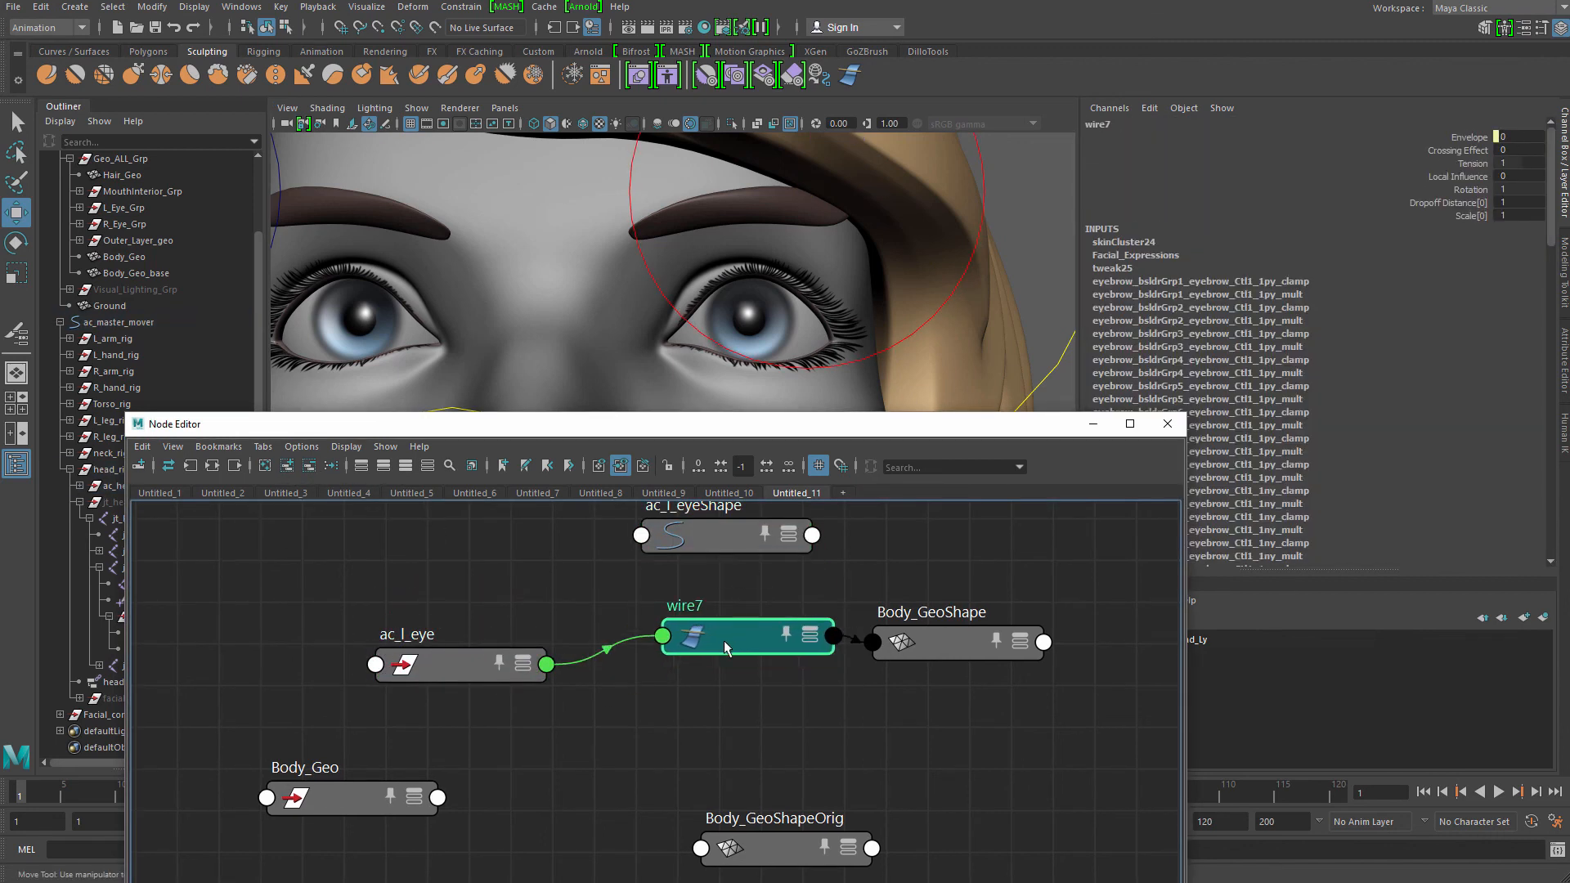
Expand the wire7 and ac_l_eye nodes to examine the connection between them, then minimise the Node Editor
click(807, 637)
drag(469, 671, 460, 618)
click(513, 614)
alt+middle_drag(517, 787, 559, 523)
drag(509, 715, 514, 586)
alt+middle_drag(542, 664, 509, 858)
drag(504, 806, 492, 688)
drag(752, 715, 737, 700)
click(1097, 426)
Test-move ac_l_eye with Eyelid Follow at 1 and Eyelid Collide at 0, then undo the move
alt+drag(883, 418, 905, 395)
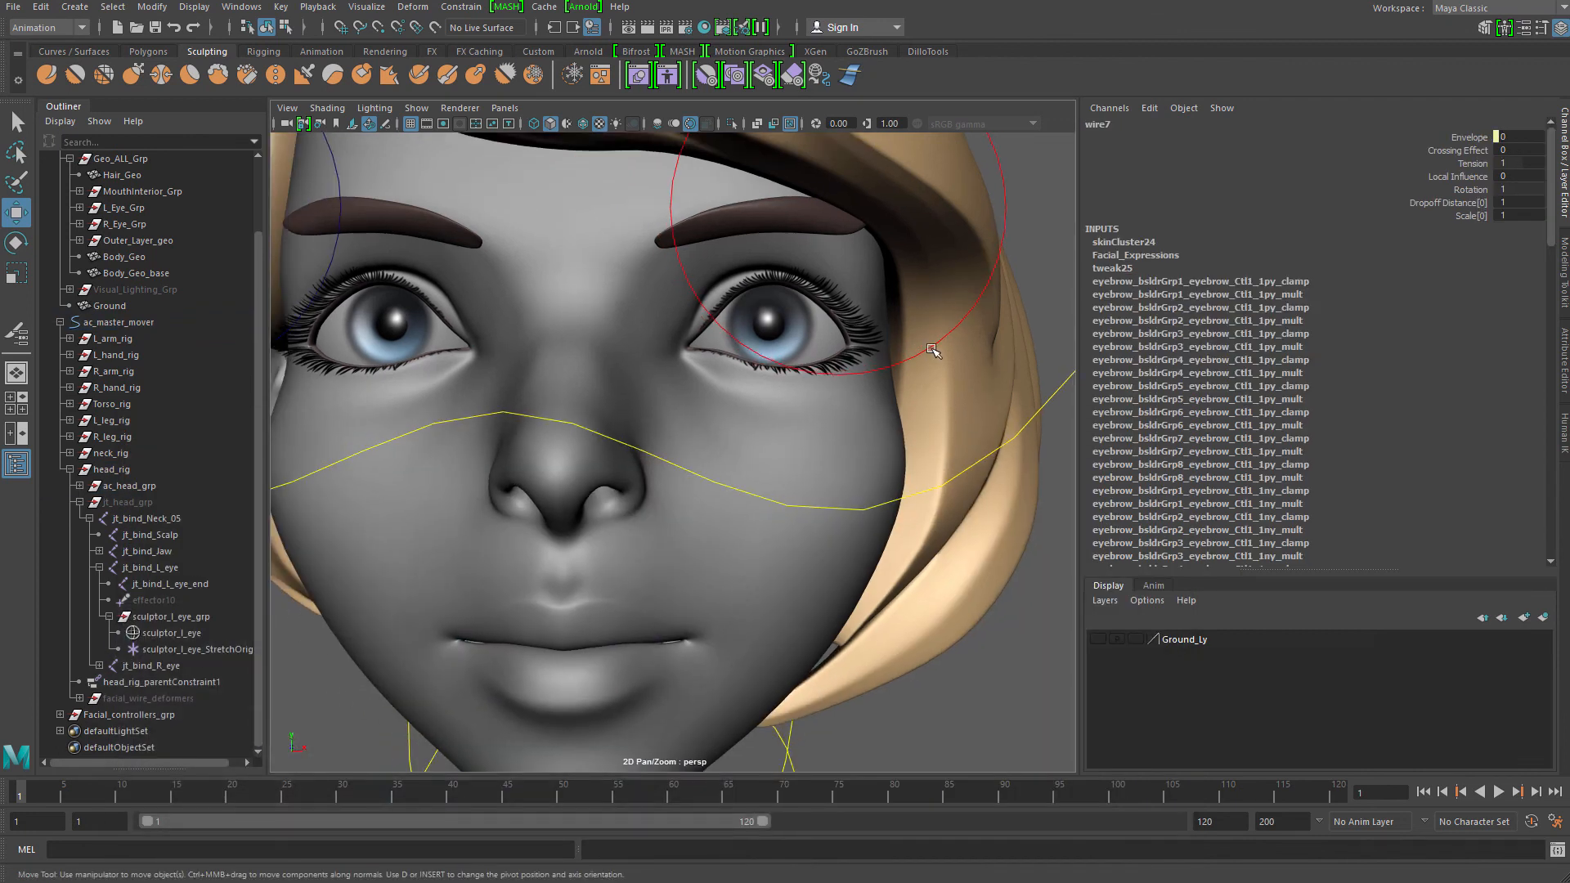
click(932, 349)
alt+middle_drag(935, 317, 942, 410)
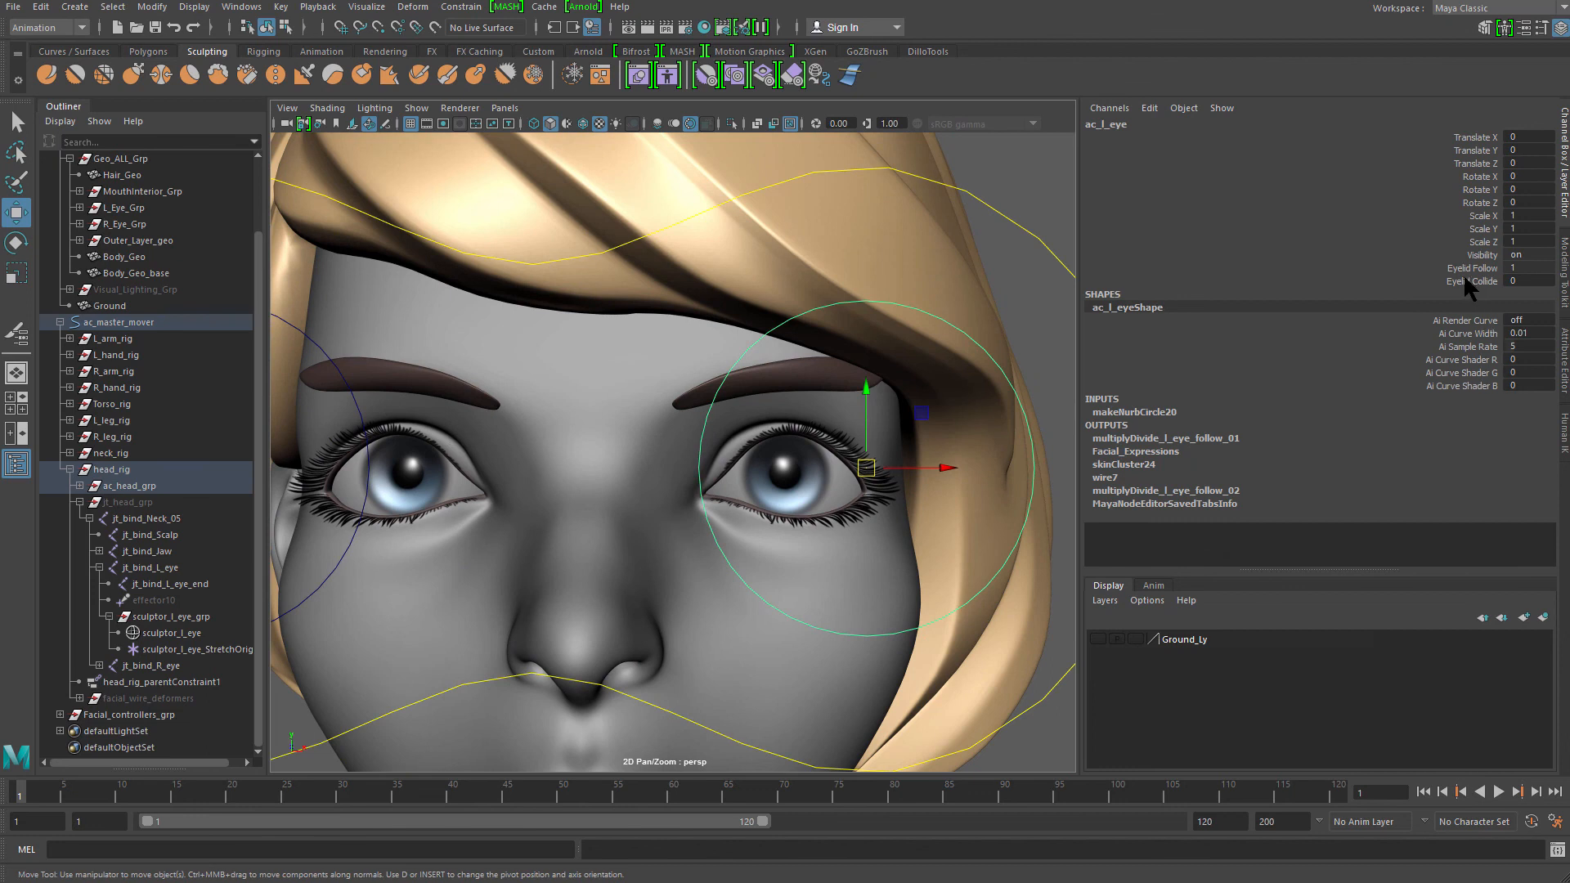
alt+middle_drag(894, 470, 878, 470)
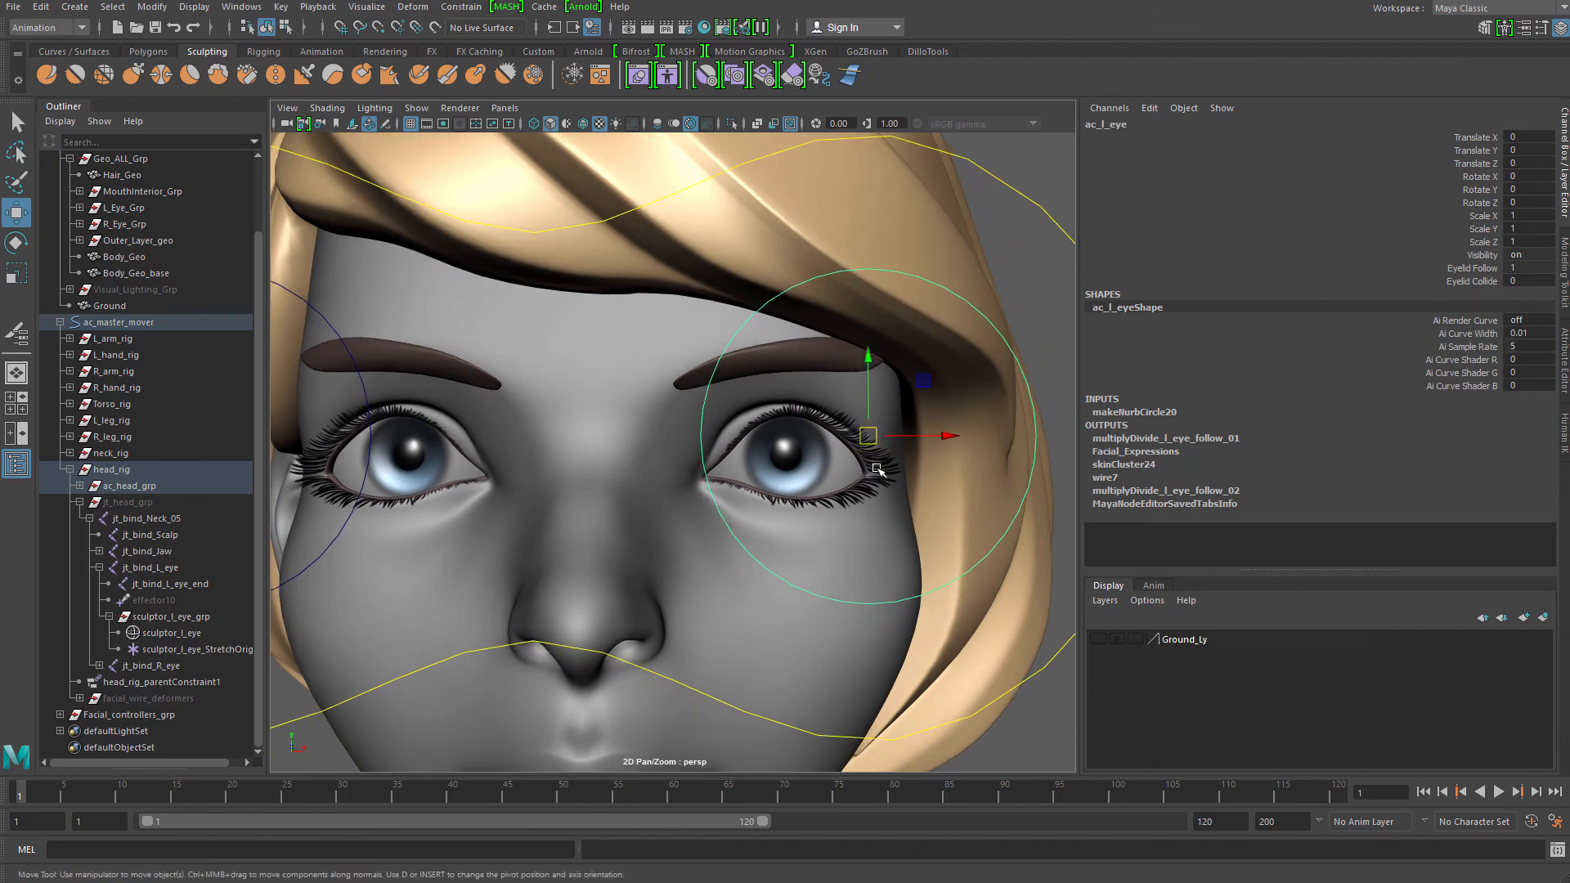
drag(871, 434, 919, 345)
key(ctrl+z)
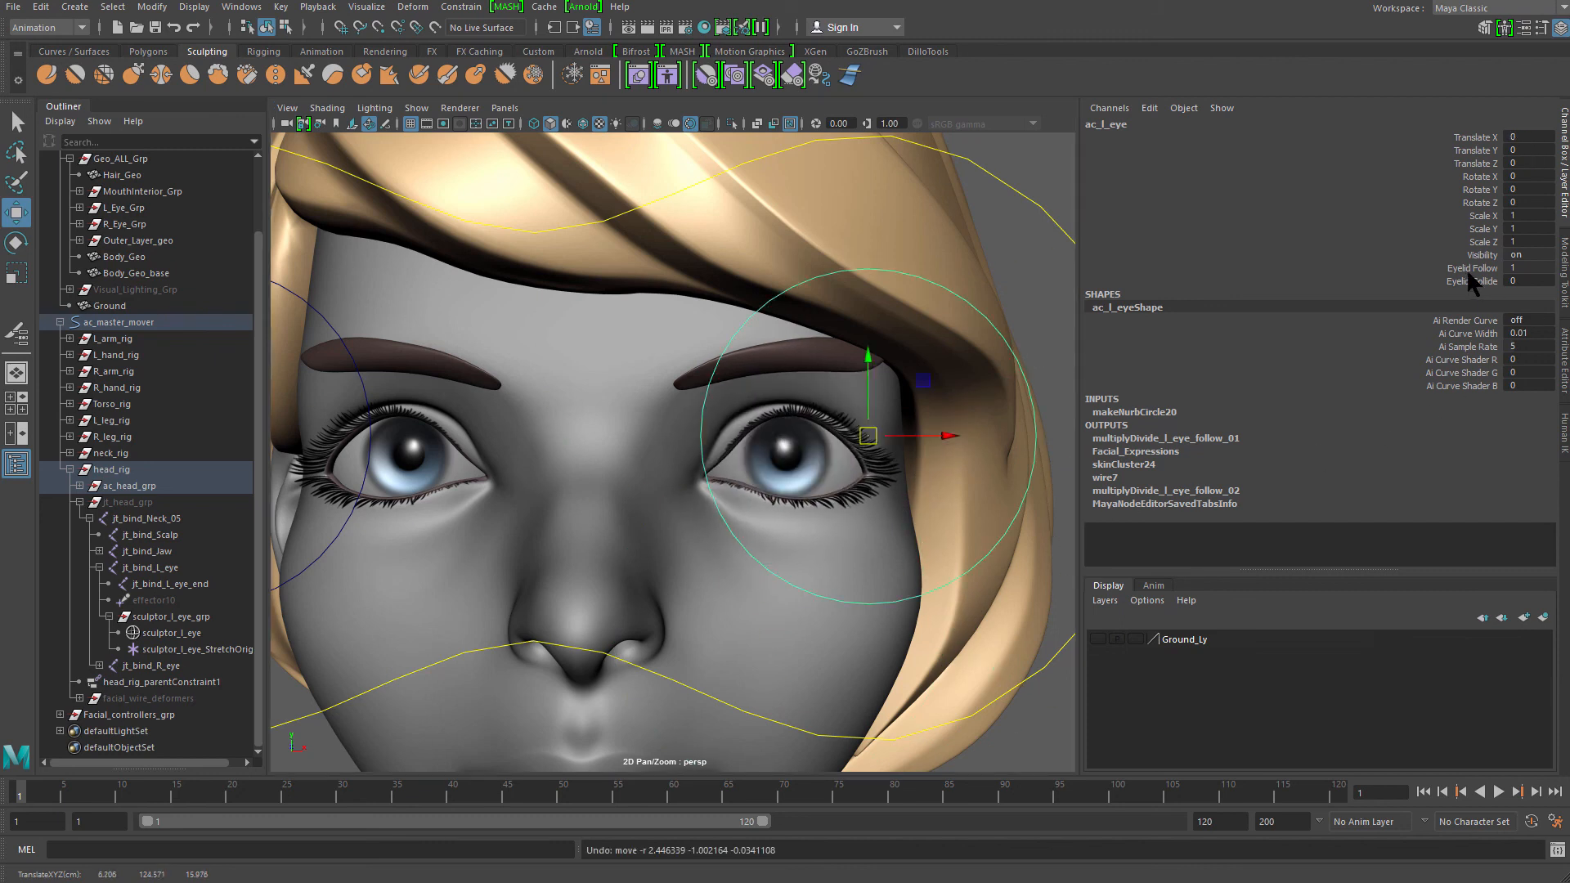
Set Eyelid Collide to 1 on ac_l_eye and test the lid deformation with a move, then undo that move
click(1468, 270)
click(1482, 280)
middle_drag(791, 489, 850, 452)
key(w)
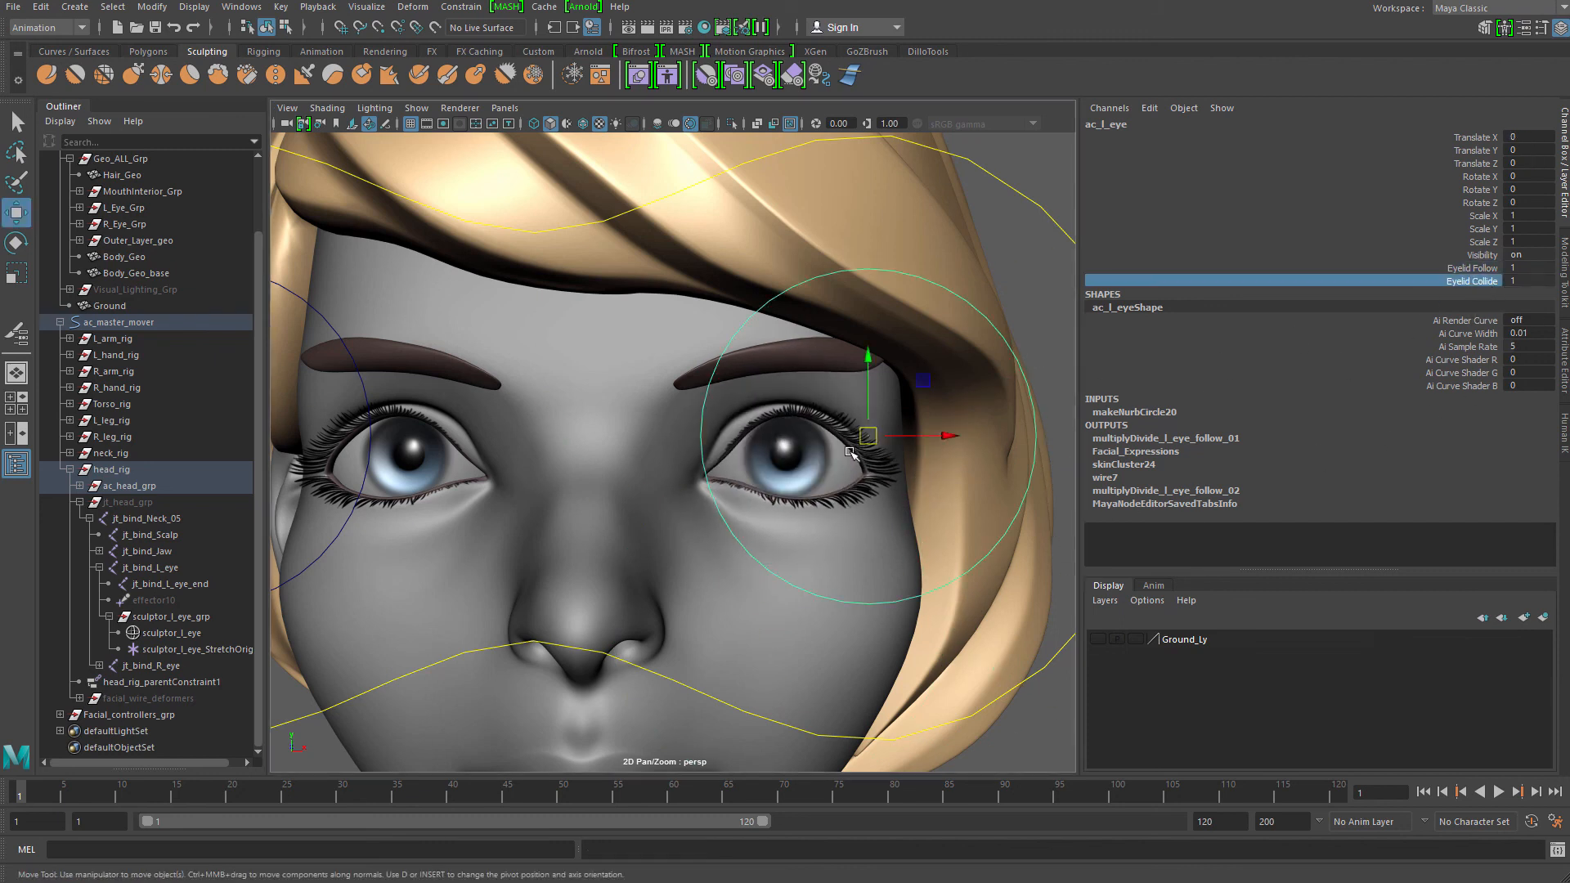
drag(869, 435, 758, 548)
key(ctrl+z)
Set Eyelid Follow to 0.56 and Eyelid Collide to 1 on ac_l_eye
shift+click(1483, 263)
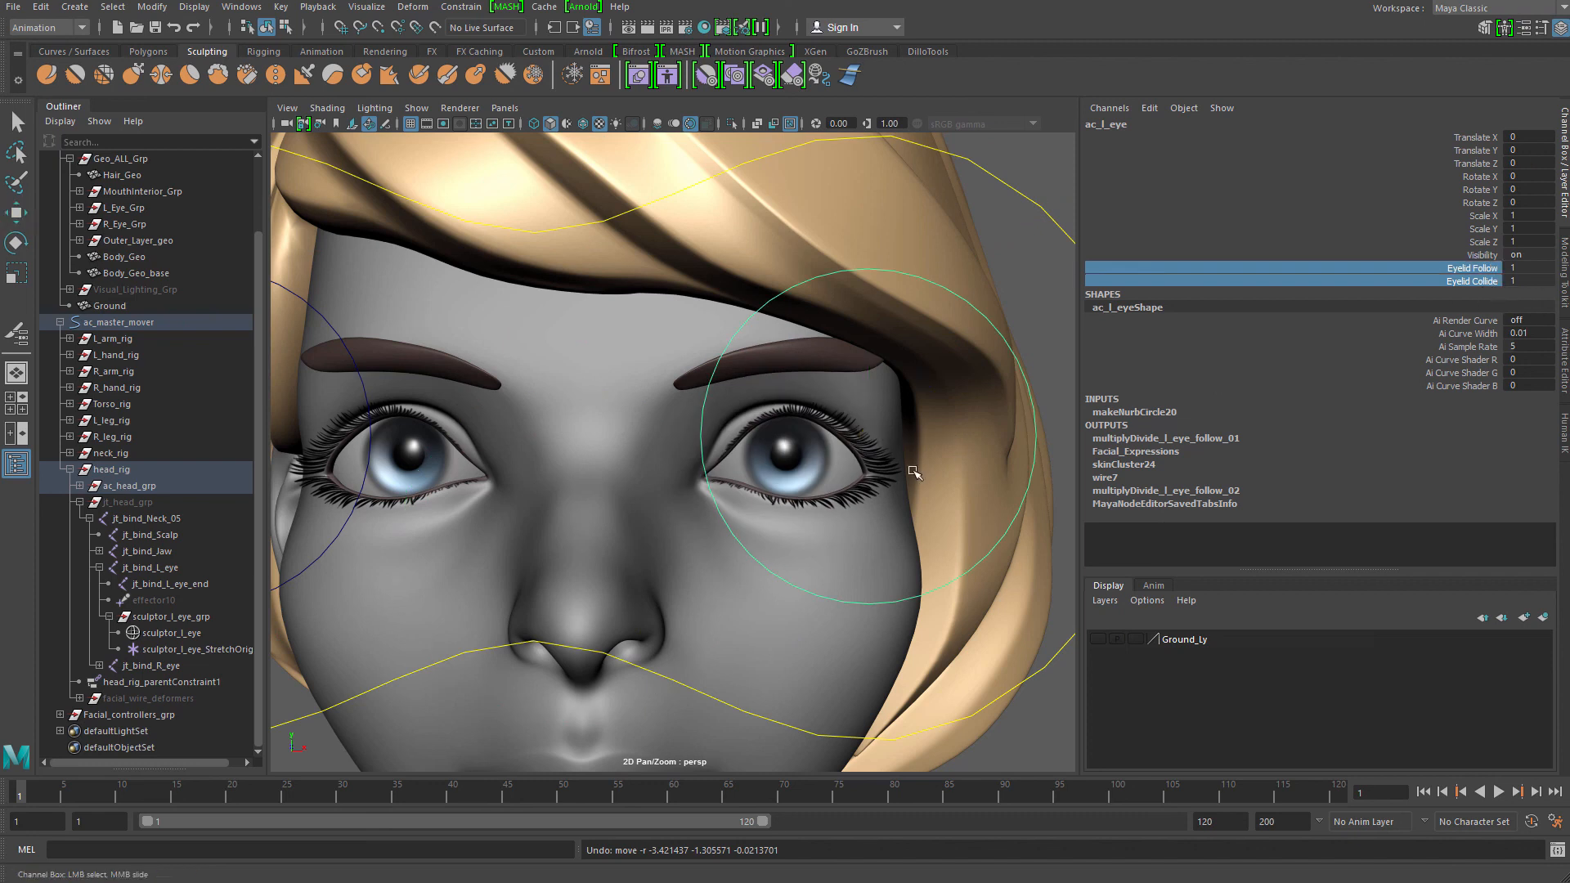
middle_drag(905, 466, 826, 500)
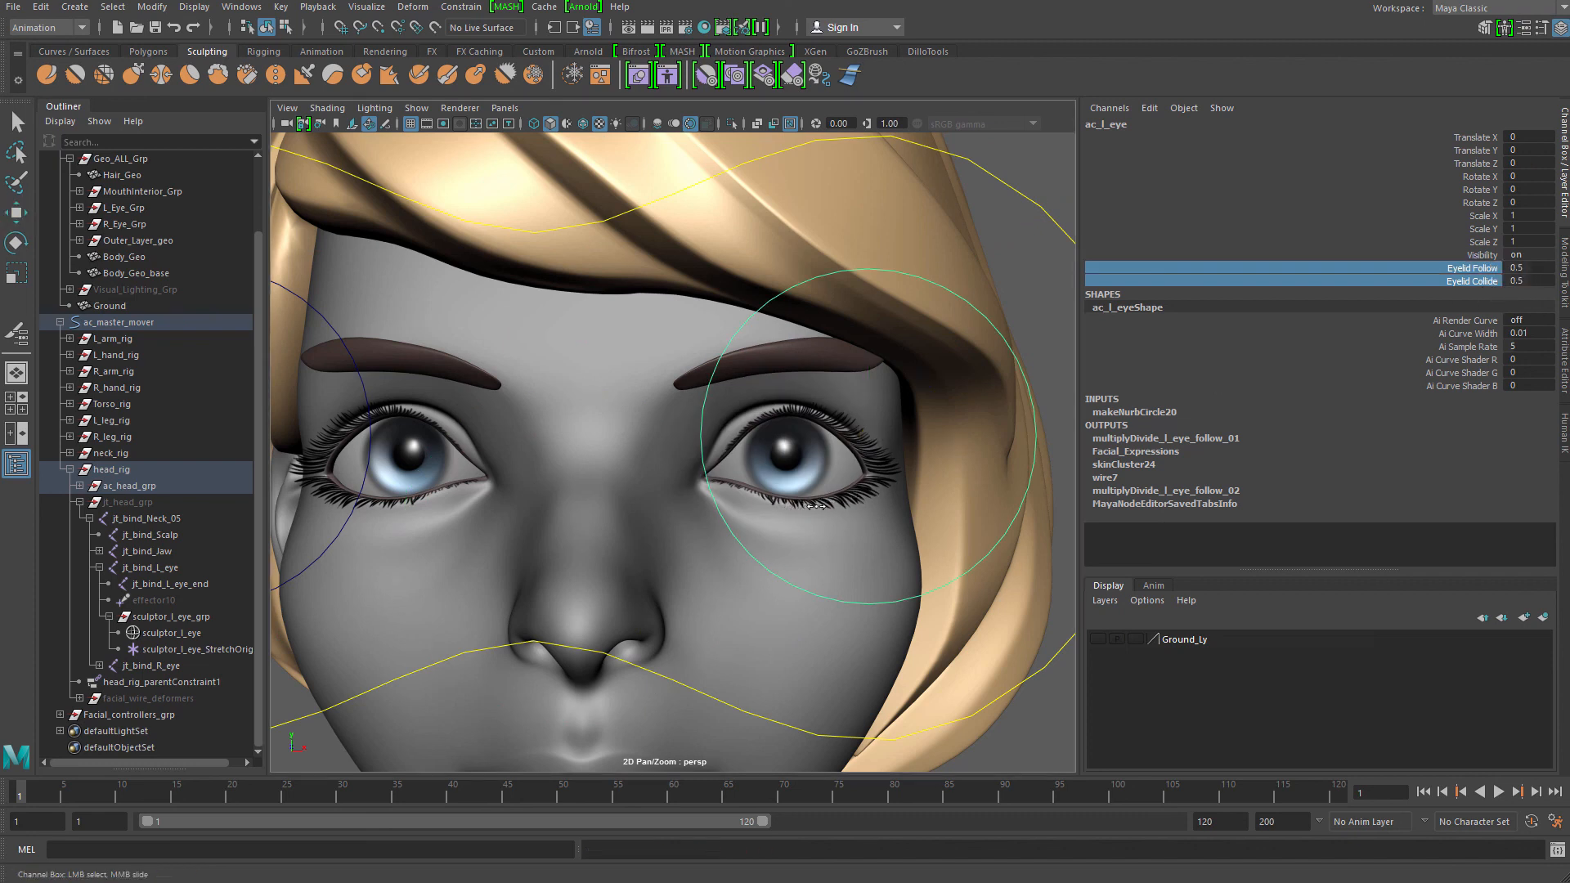
click(1456, 281)
middle_drag(749, 467, 979, 450)
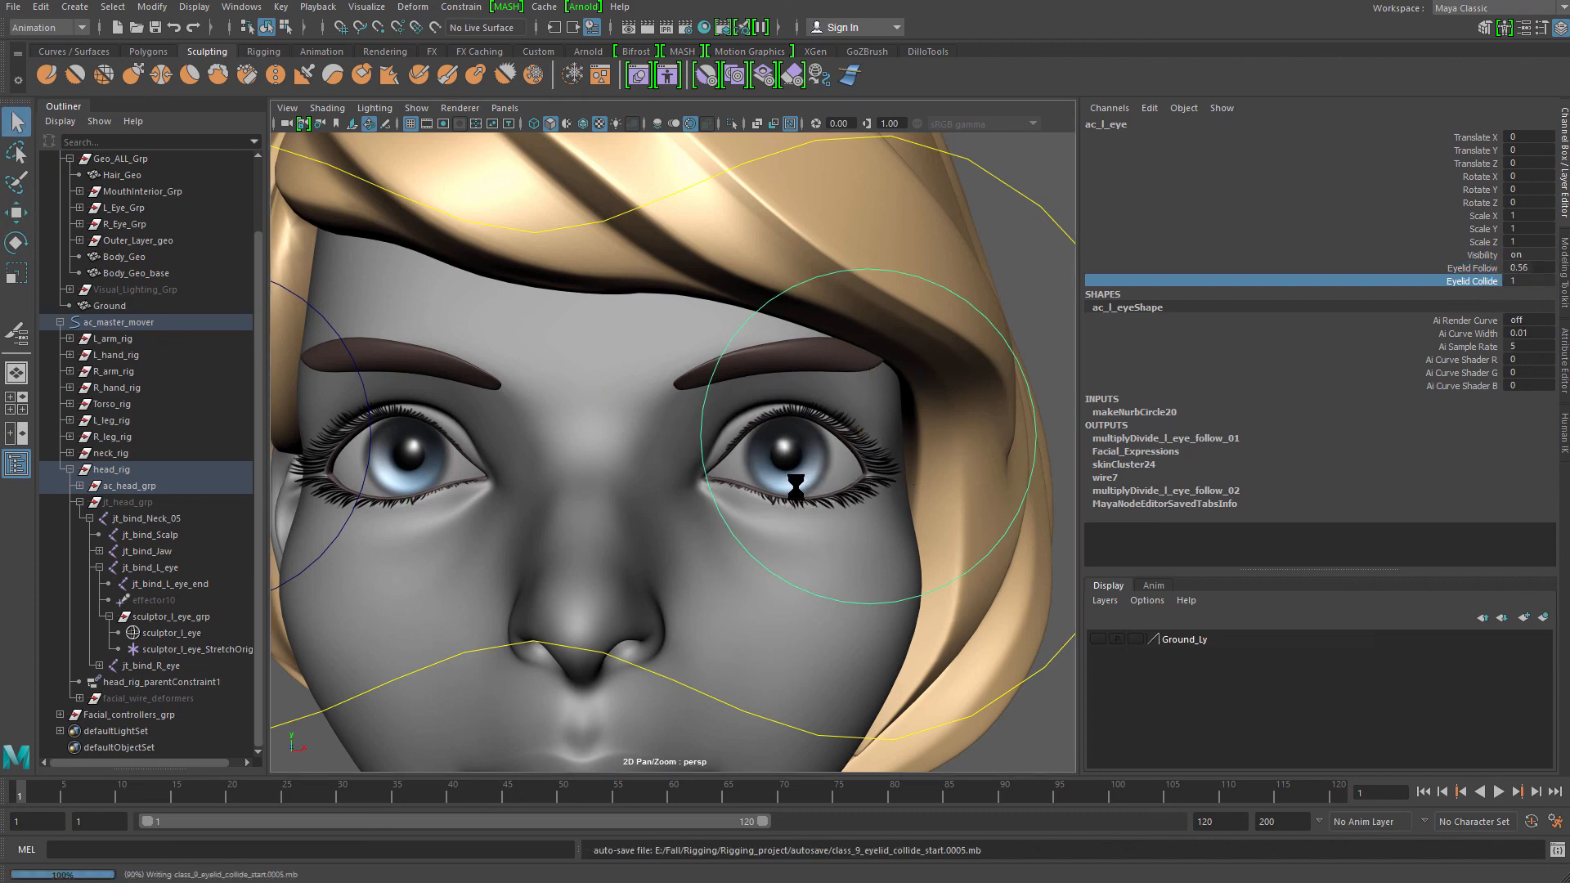
Test the eyelid deformation by moving ac_l_eye around, then undo all the test moves
key(w)
alt+drag(799, 465, 654, 404)
key(ctrl+z)
key(ctrl+z)
key(ctrl+z)
key(ctrl+z)
key(ctrl+z)
key(ctrl+z)
click(1471, 270)
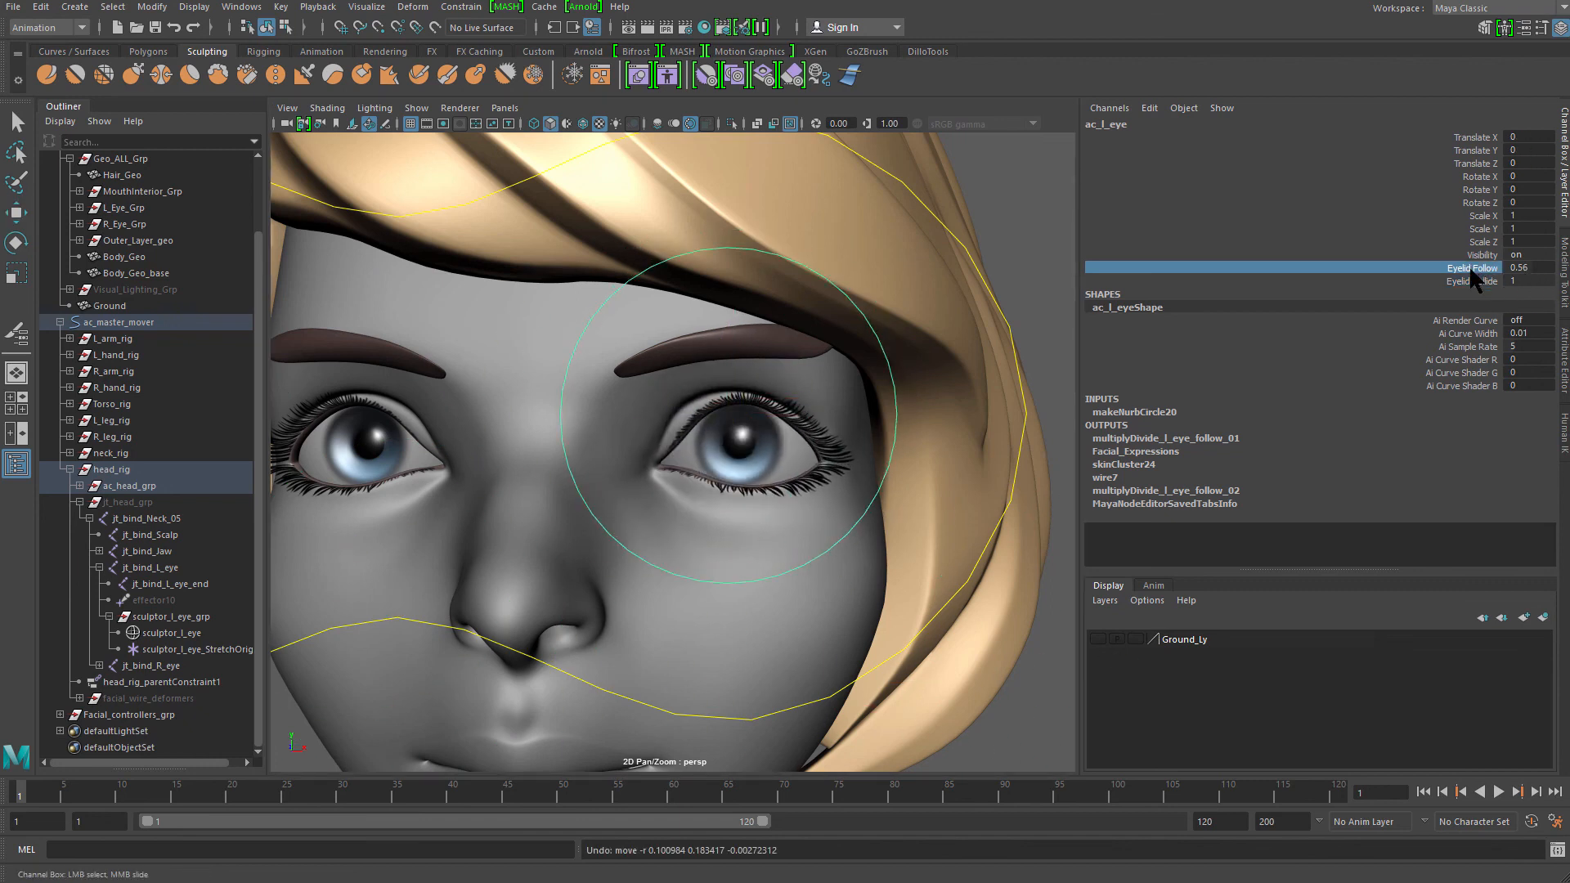
click(1493, 281)
double_click(1533, 268)
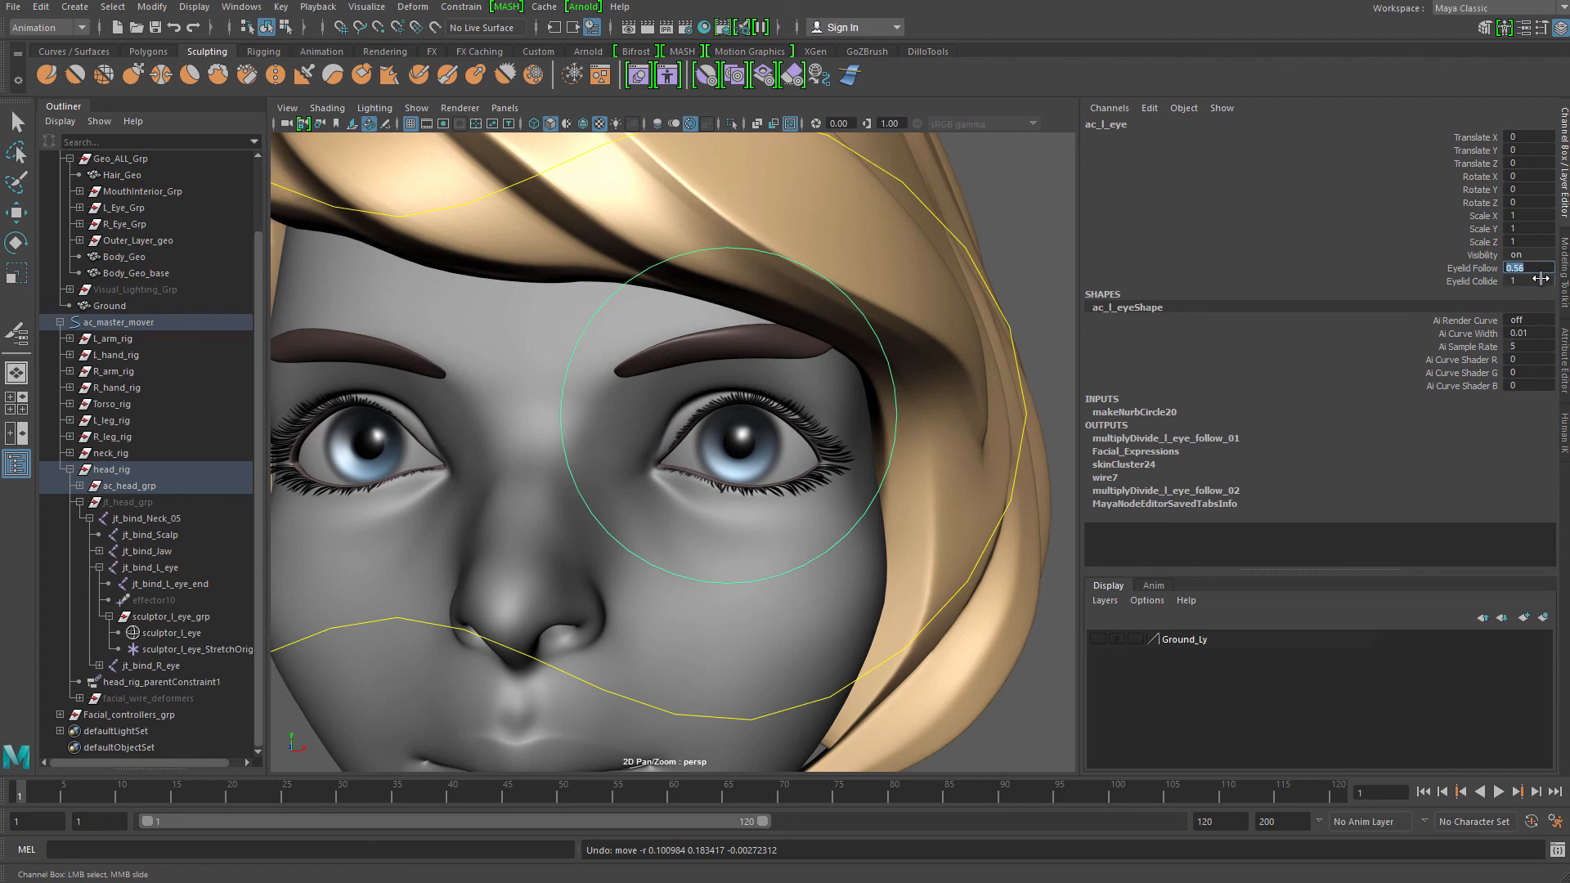
alt+right_drag(830, 599, 879, 606)
alt+drag(878, 607, 867, 607)
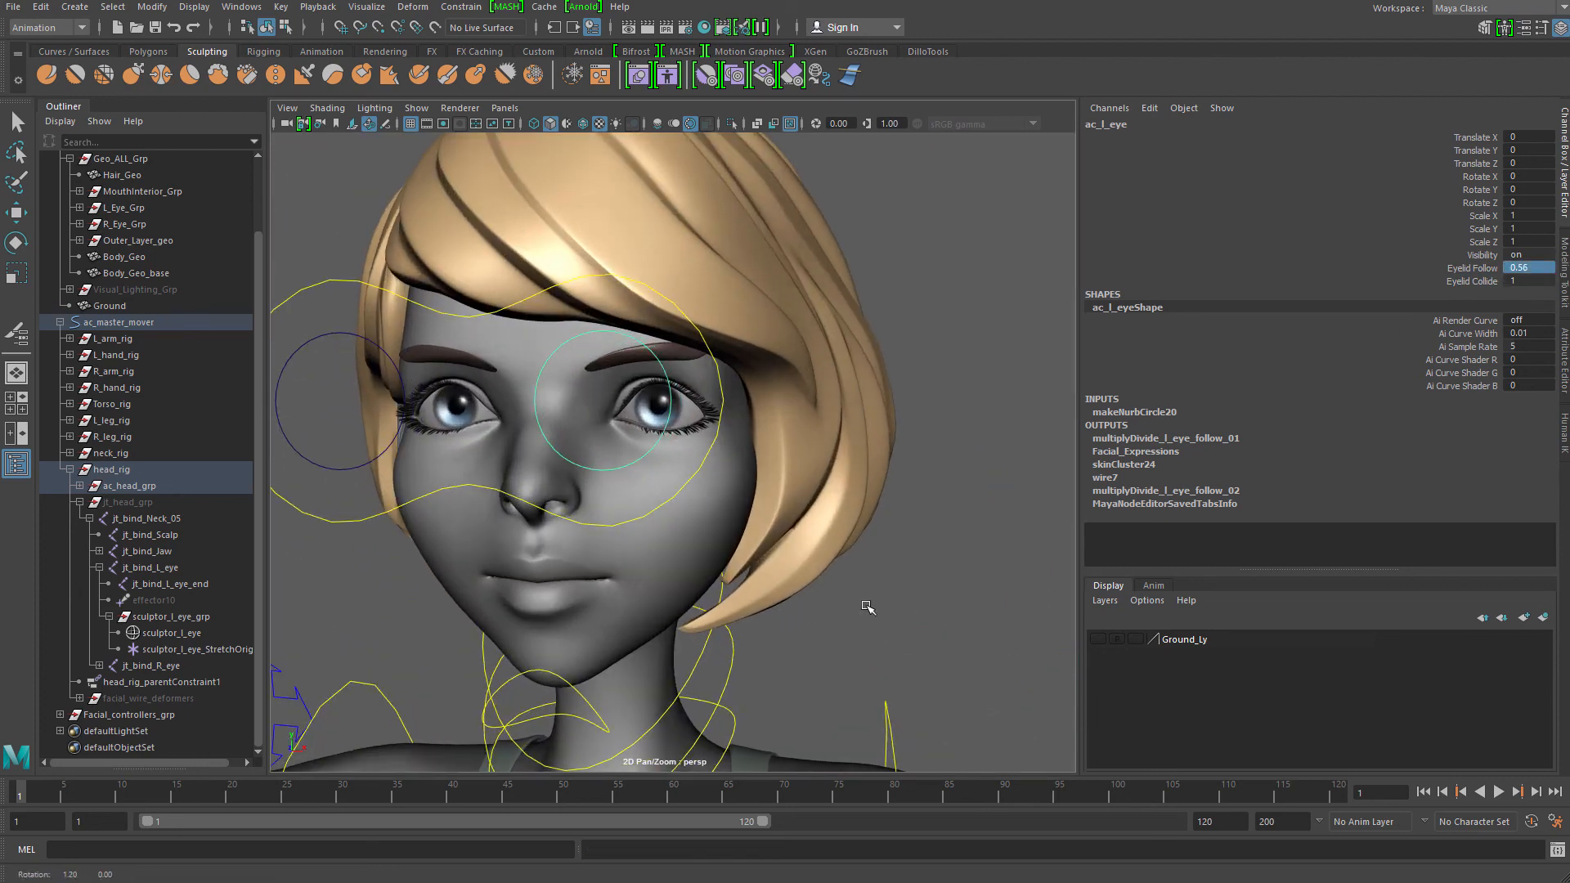
Collapse the head_rig and Character_Grp hierarchies in the Outliner and select head_rig
click(70, 471)
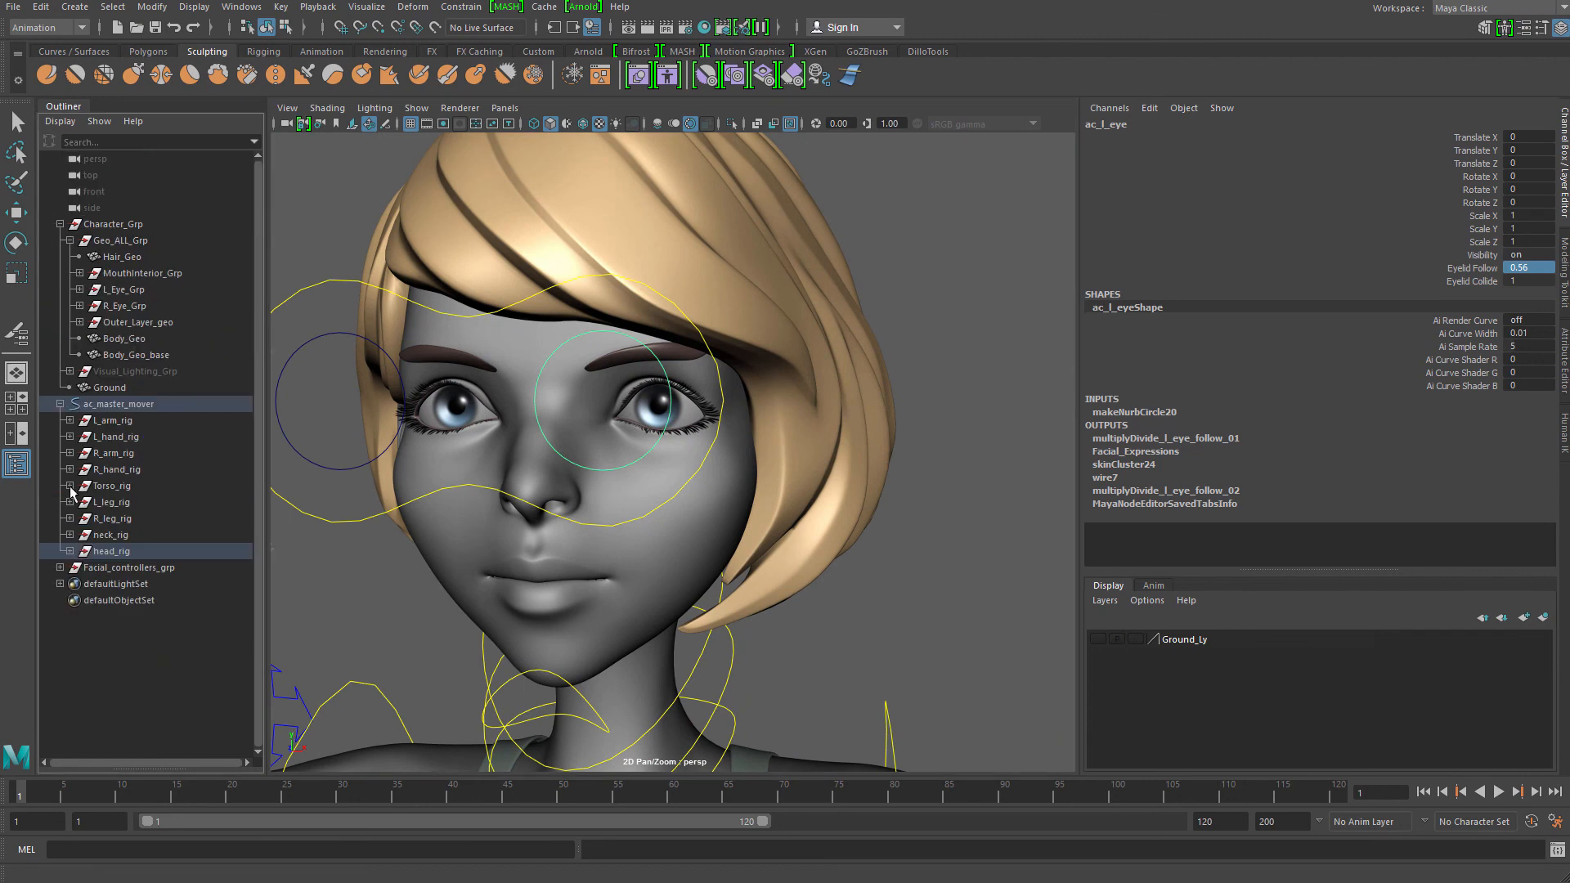
click(61, 225)
click(119, 244)
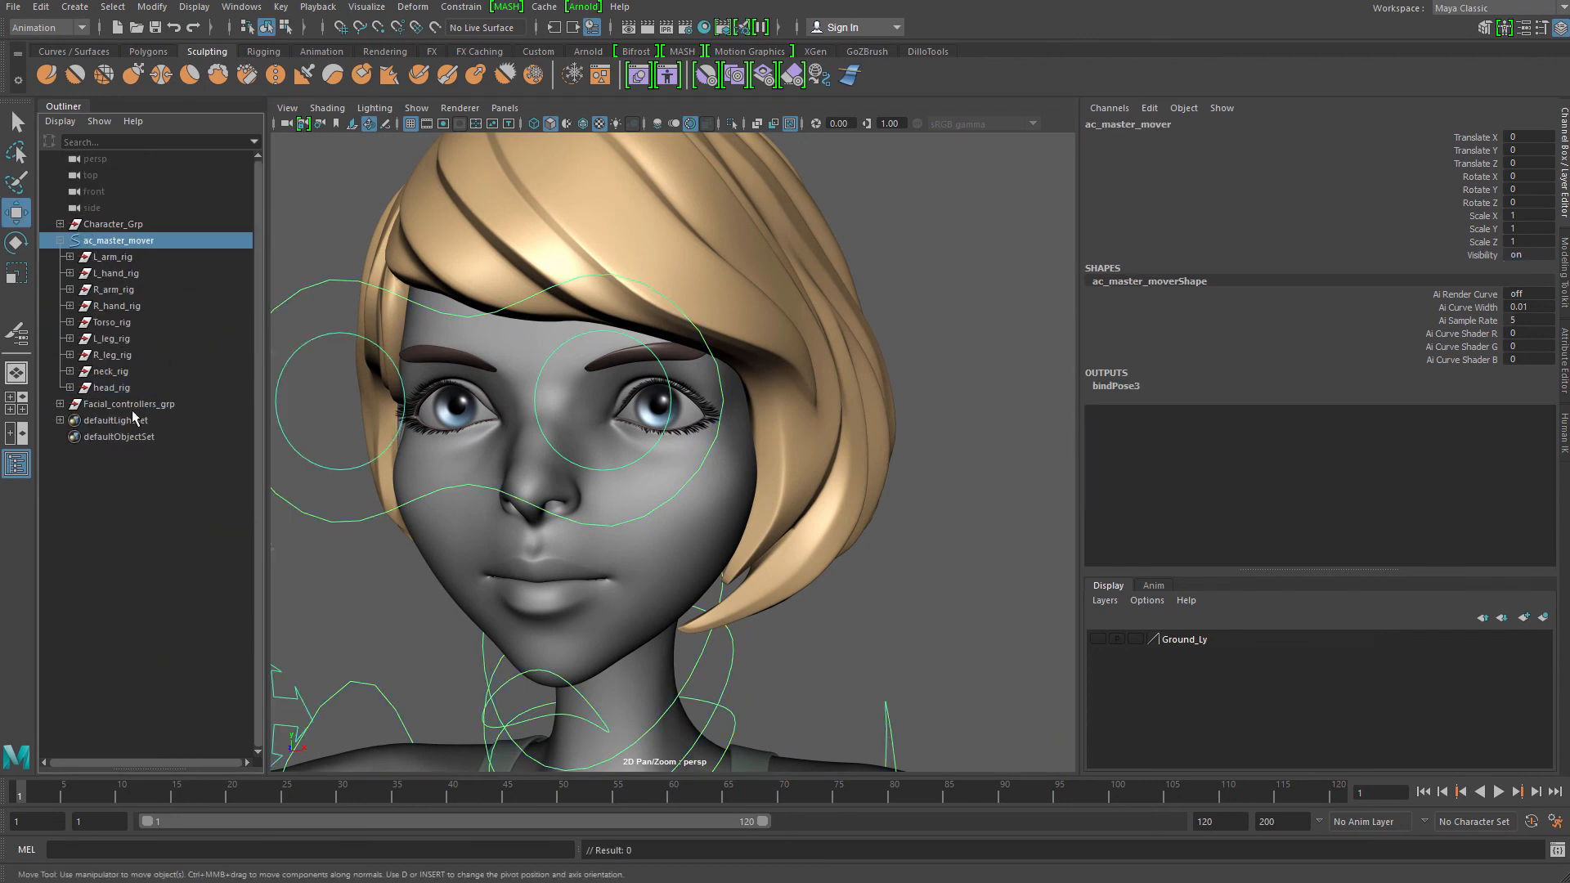
click(118, 389)
Select ac_l_eye and move it in several directions across the face to test how the left eyelid follows and collides with the eye
alt+drag(637, 498, 666, 517)
alt+right_drag(666, 517, 831, 508)
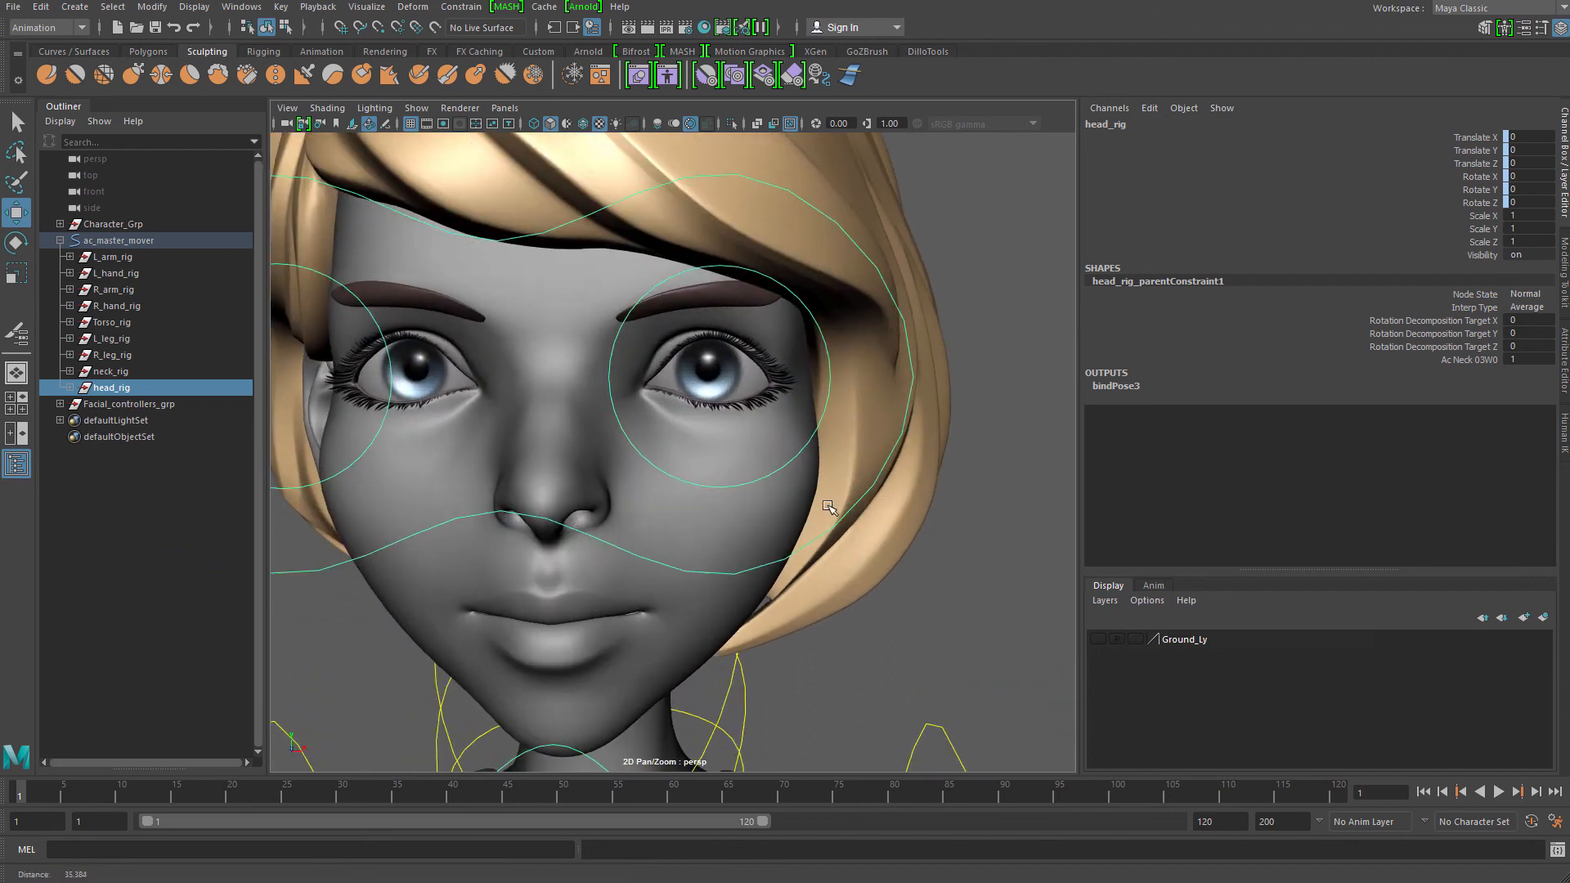
click(808, 447)
alt+middle_drag(757, 442, 806, 414)
alt+drag(806, 413, 801, 384)
alt+right_drag(802, 384, 744, 393)
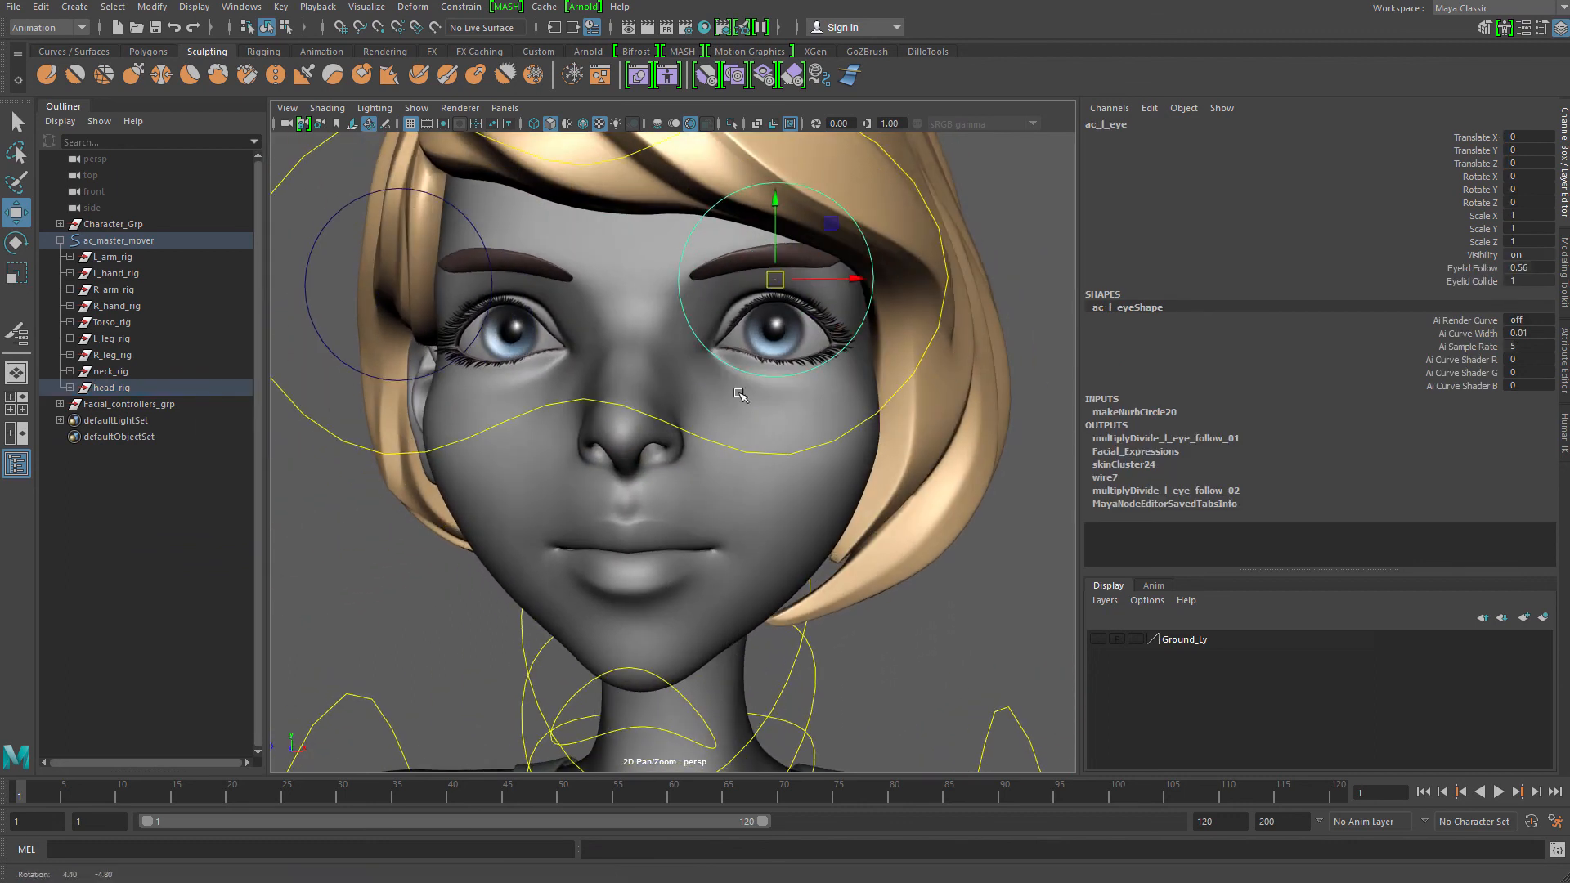
drag(775, 273, 510, 384)
middle_drag(867, 151, 911, 161)
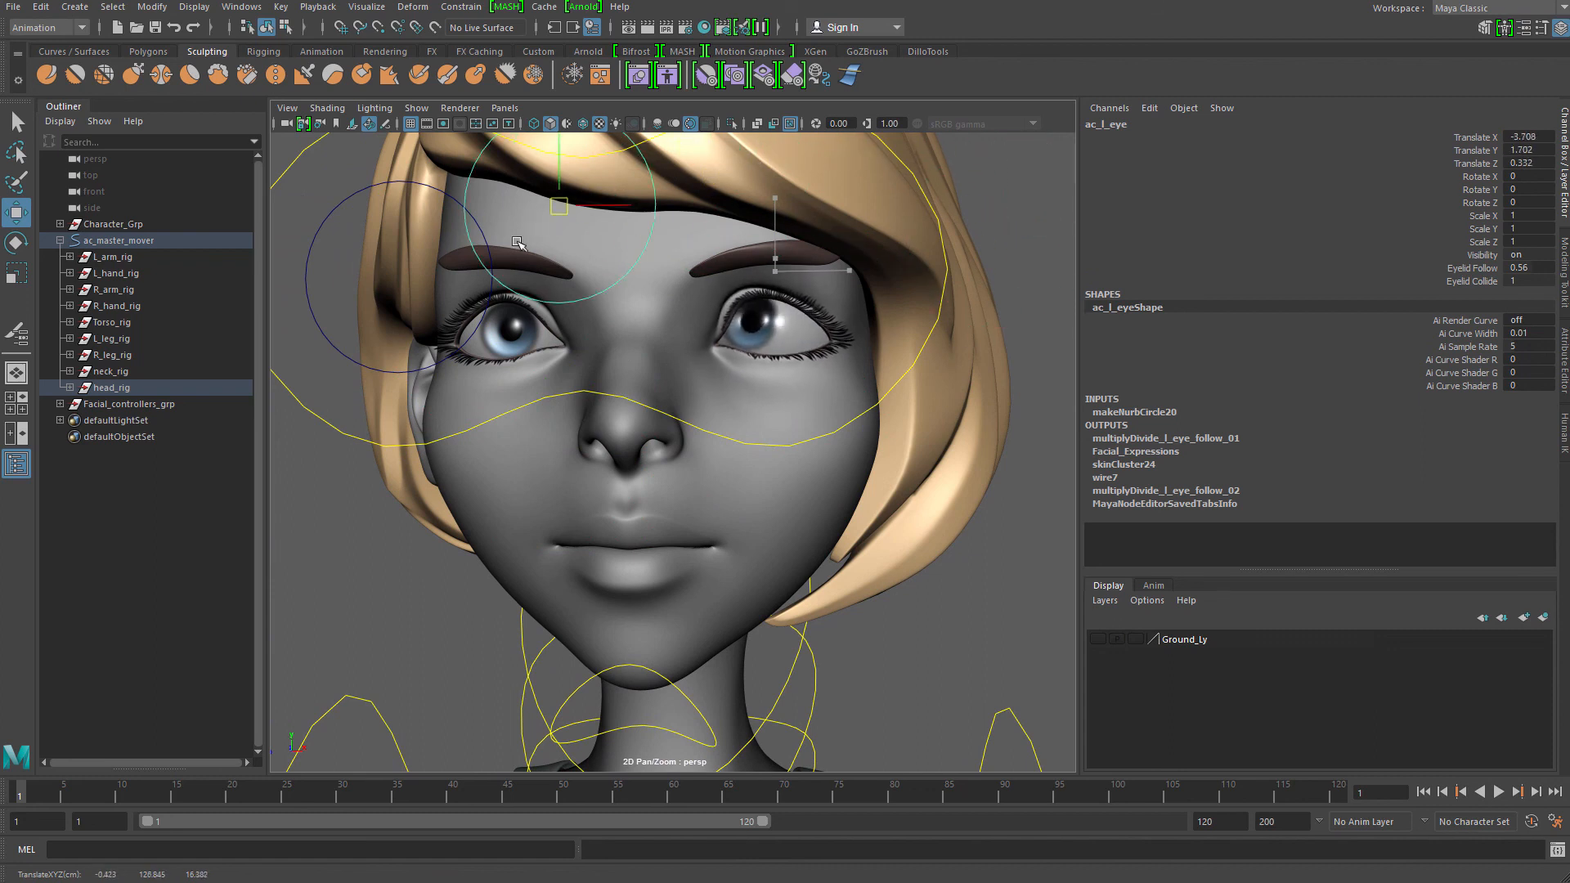
middle_drag(516, 242, 655, 206)
middle_drag(767, 204, 796, 328)
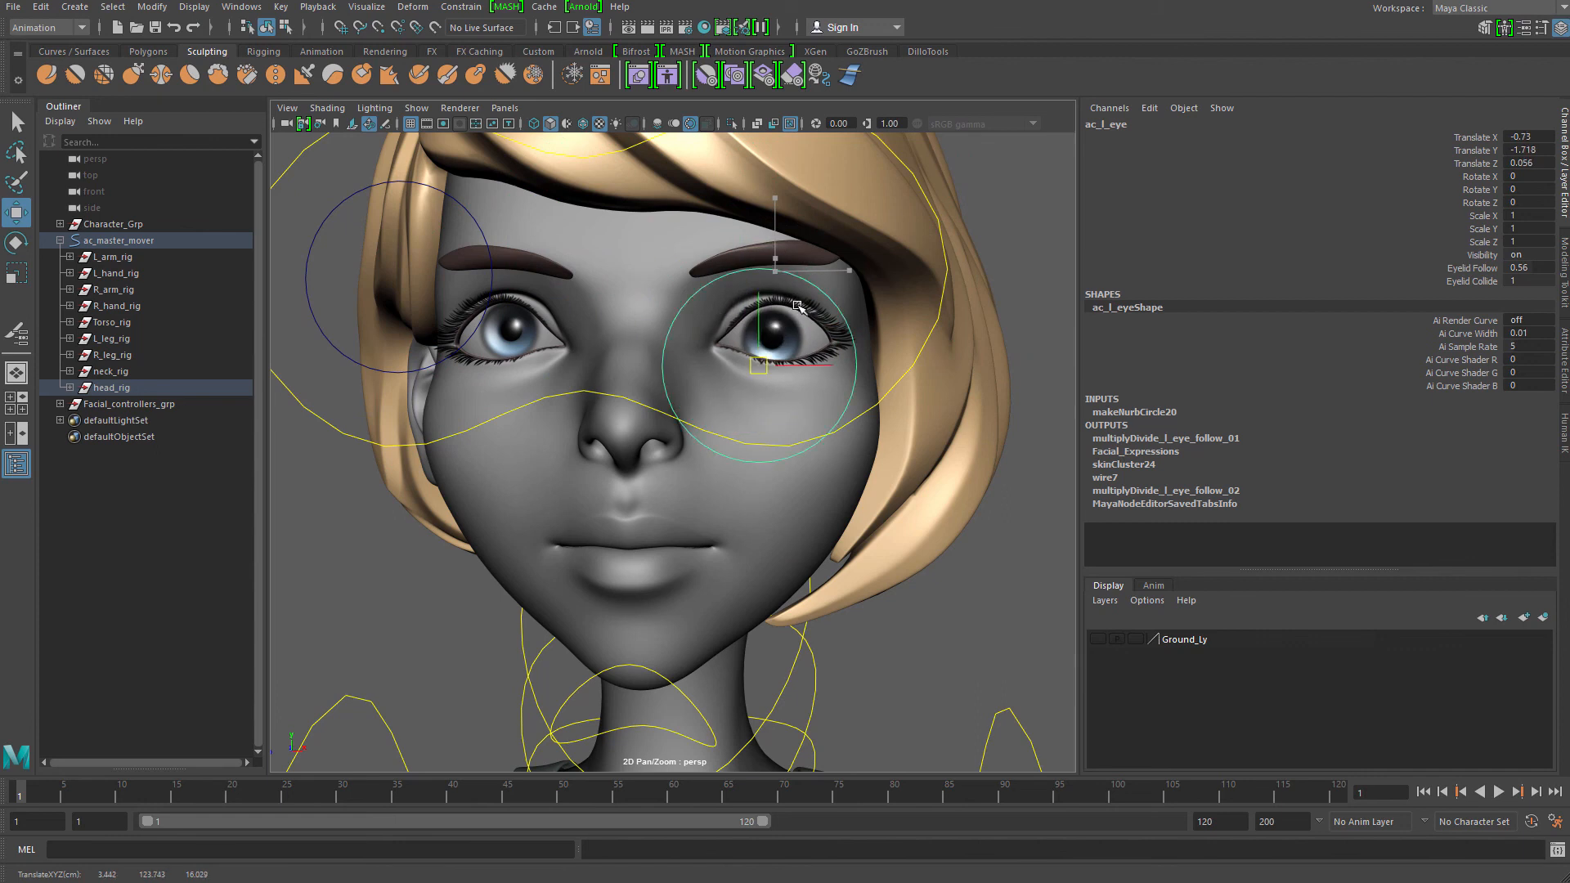